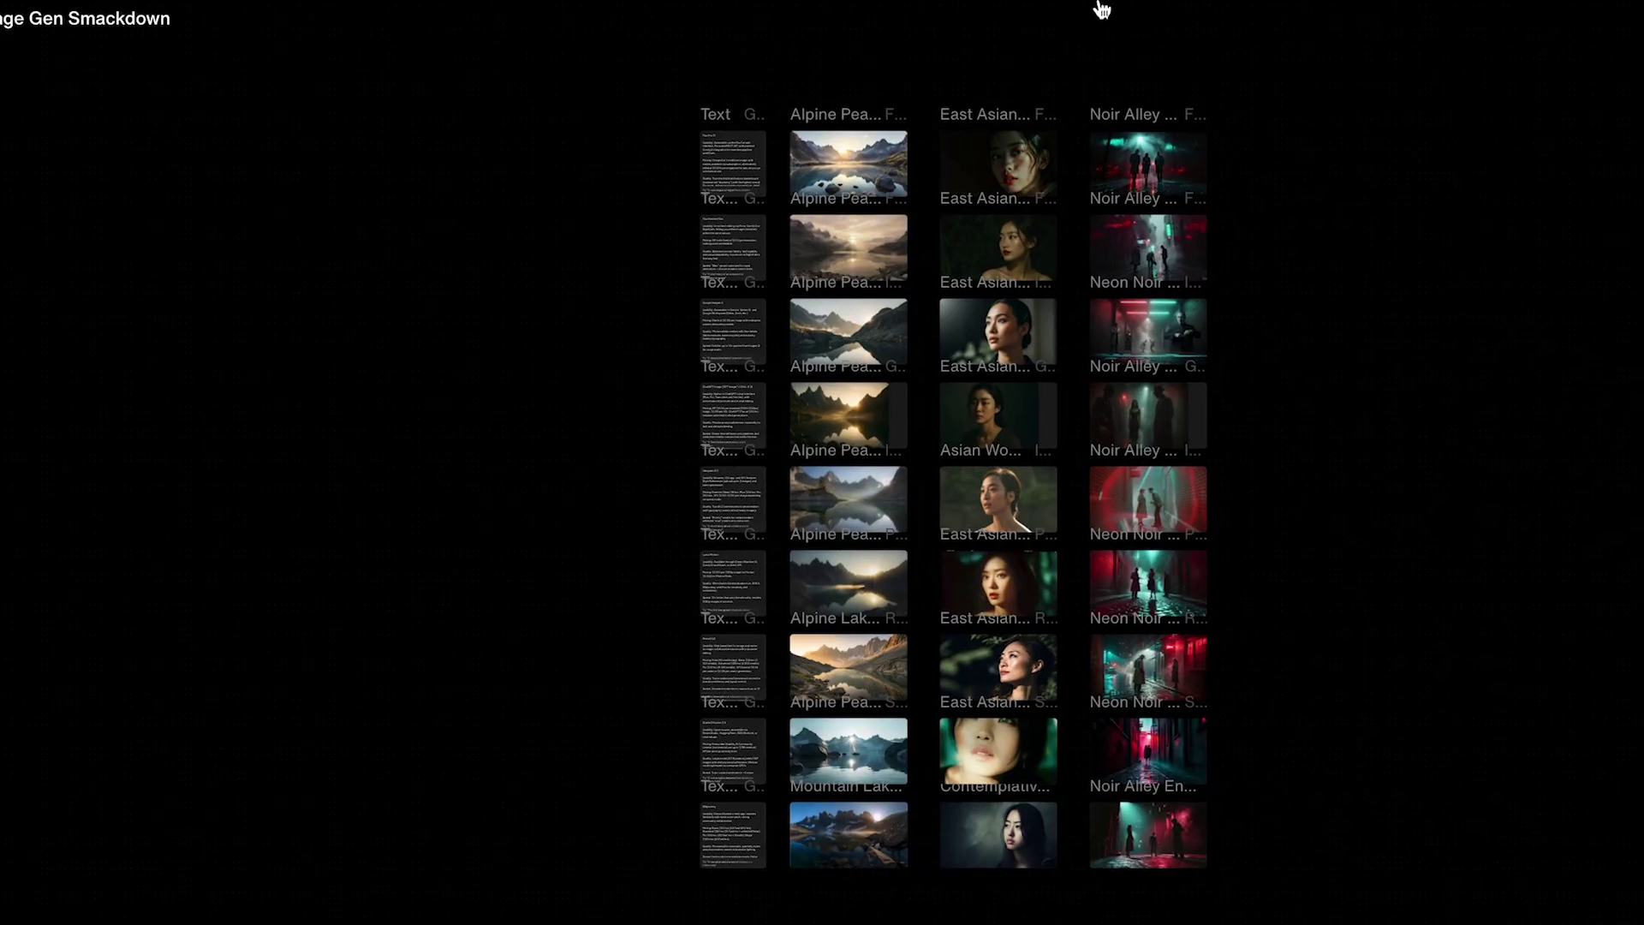
Select and then deselect the Noir Alley image on the canvas.
{"action": "left_click", "coordinate": [1089, 132]}
{"action": "left_click", "coordinate": [1066, 159]}
{"action": "scroll", "coordinate": [1074, 169], "scroll_direction": "up", "scroll_amount": 2}
{"action": "scroll", "coordinate": [1075, 169], "scroll_direction": "up", "scroll_amount": 5}
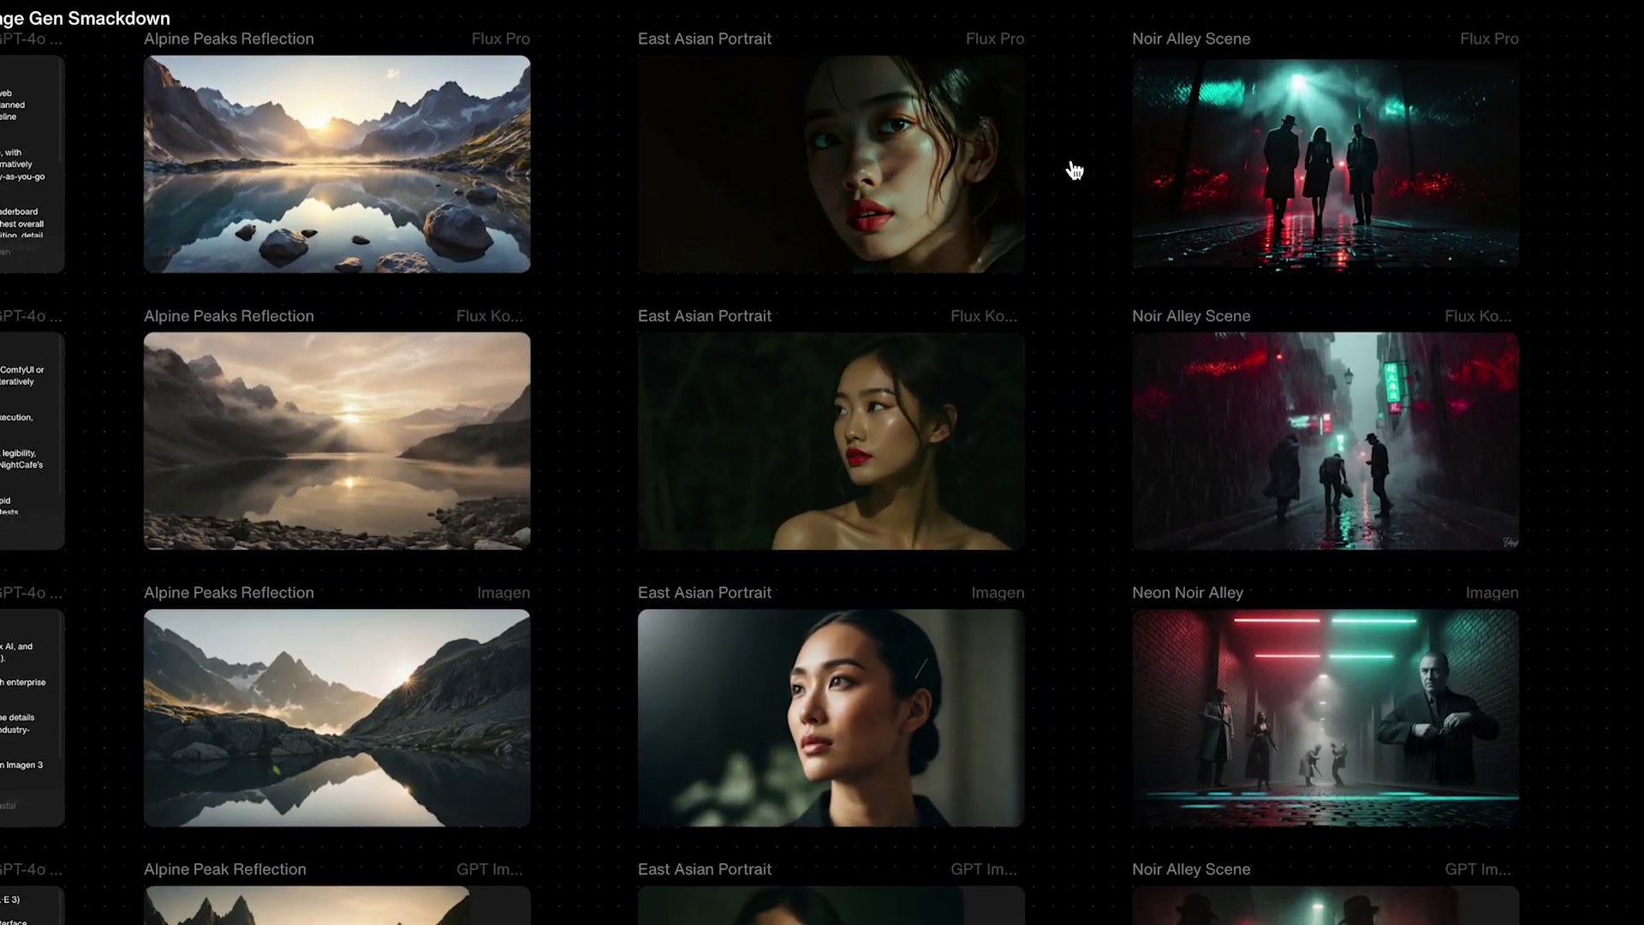
{"action": "scroll", "coordinate": [1075, 170], "scroll_direction": "down", "scroll_amount": 10}
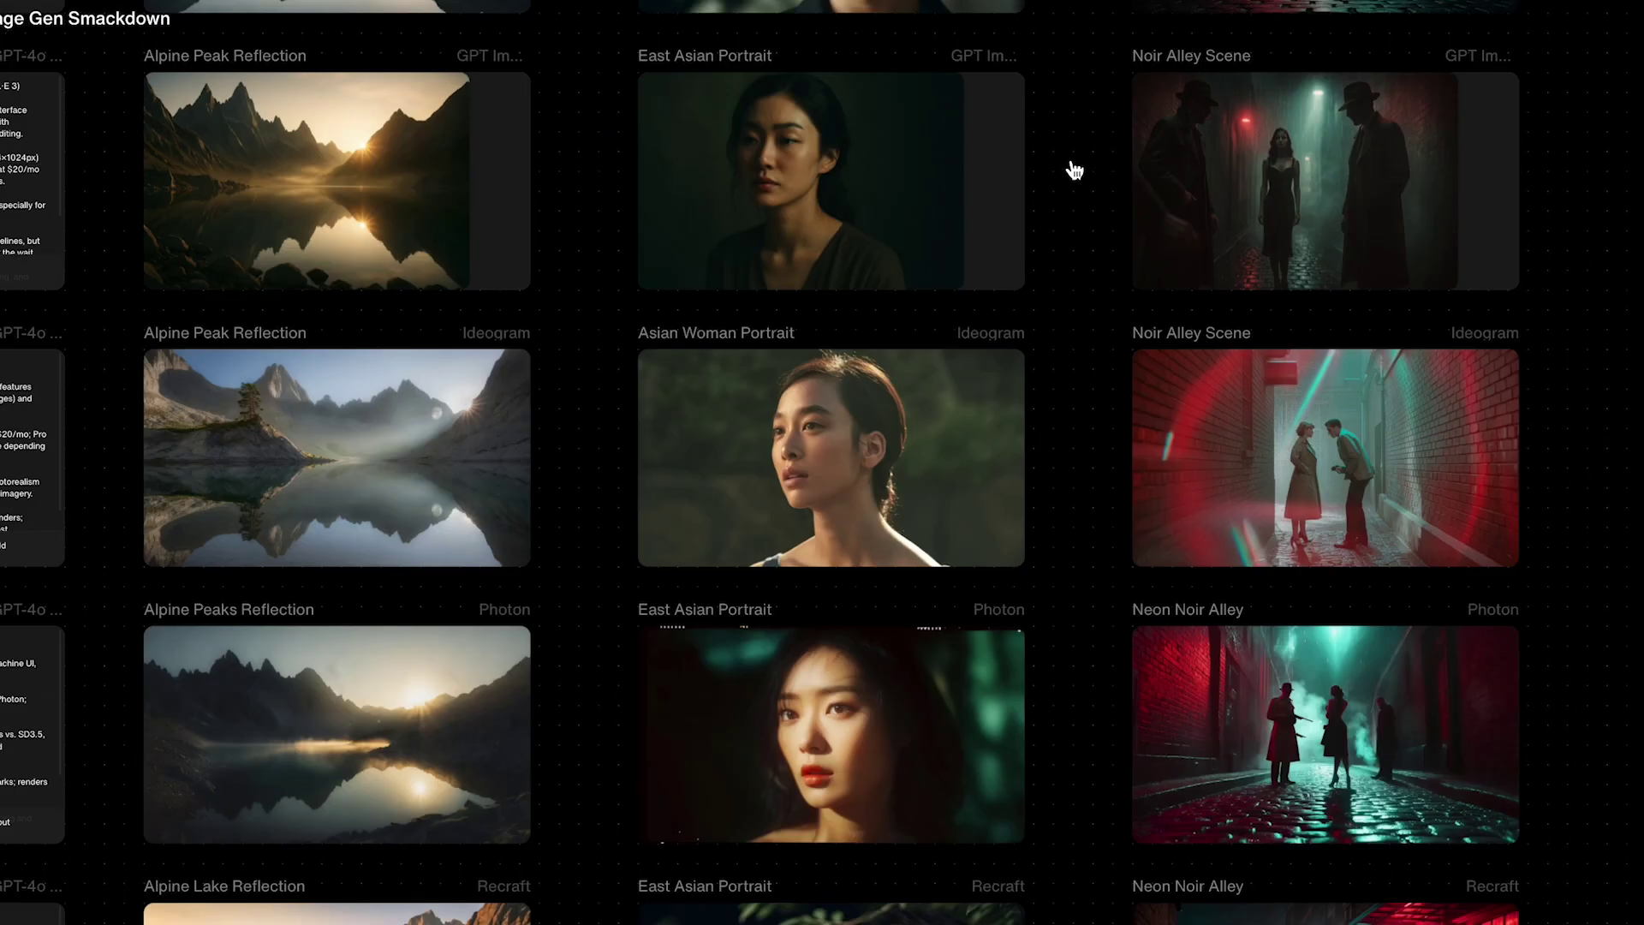
{"action": "scroll", "coordinate": [1074, 169], "scroll_direction": "down", "scroll_amount": 6}
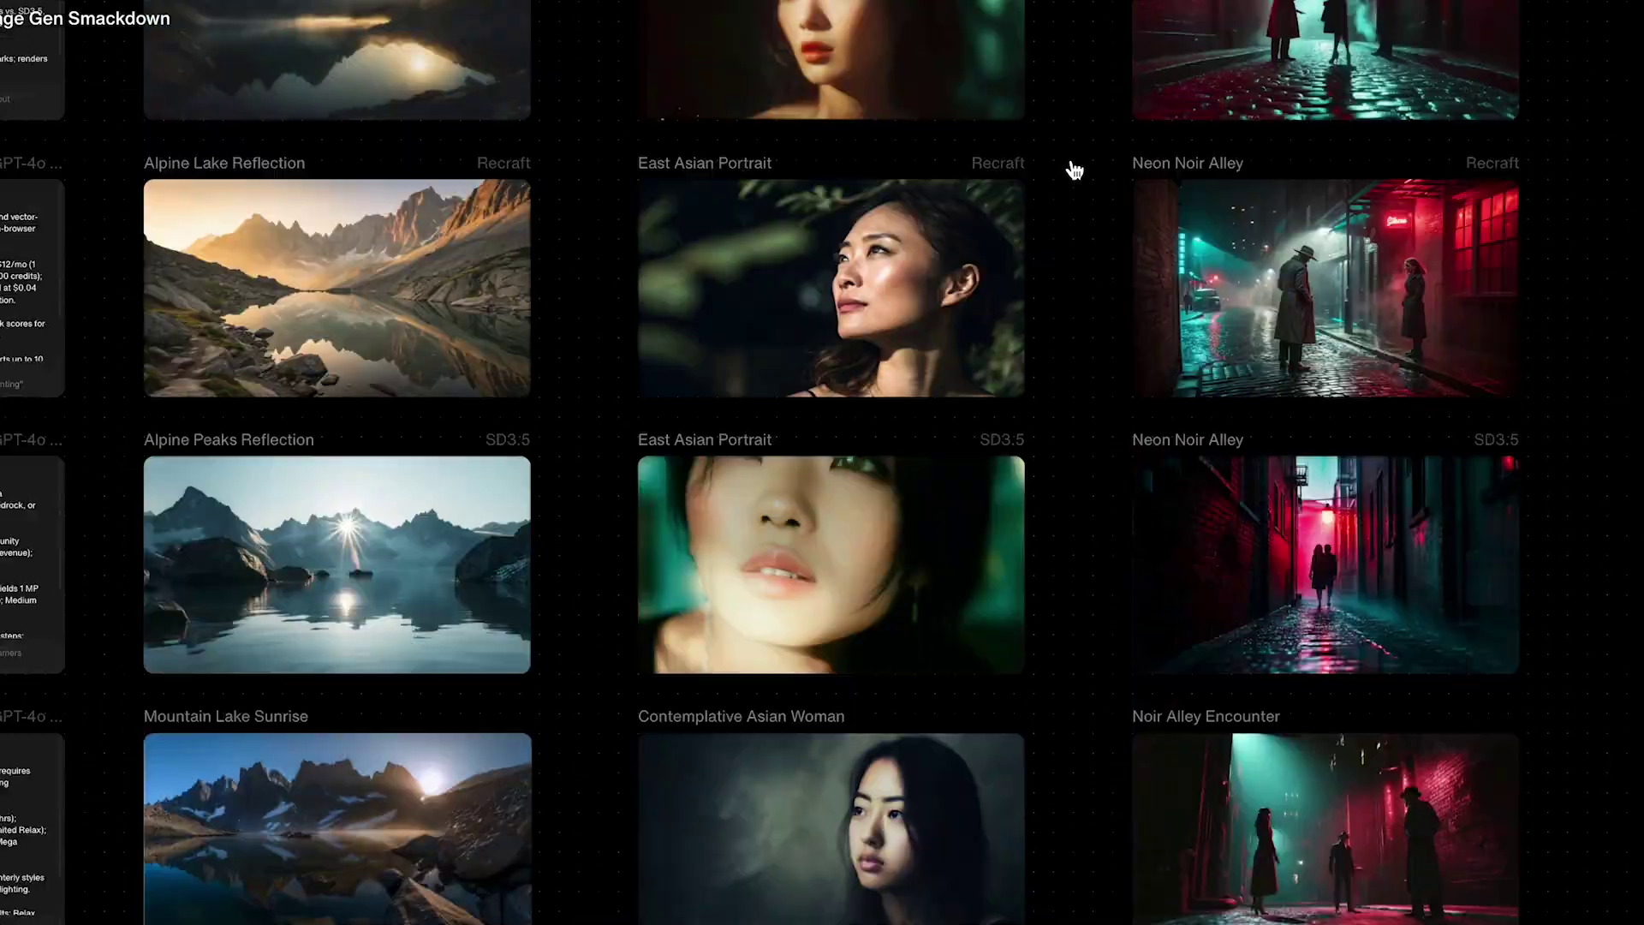
{"action": "scroll", "coordinate": [1075, 170], "scroll_direction": "down", "scroll_amount": 1}
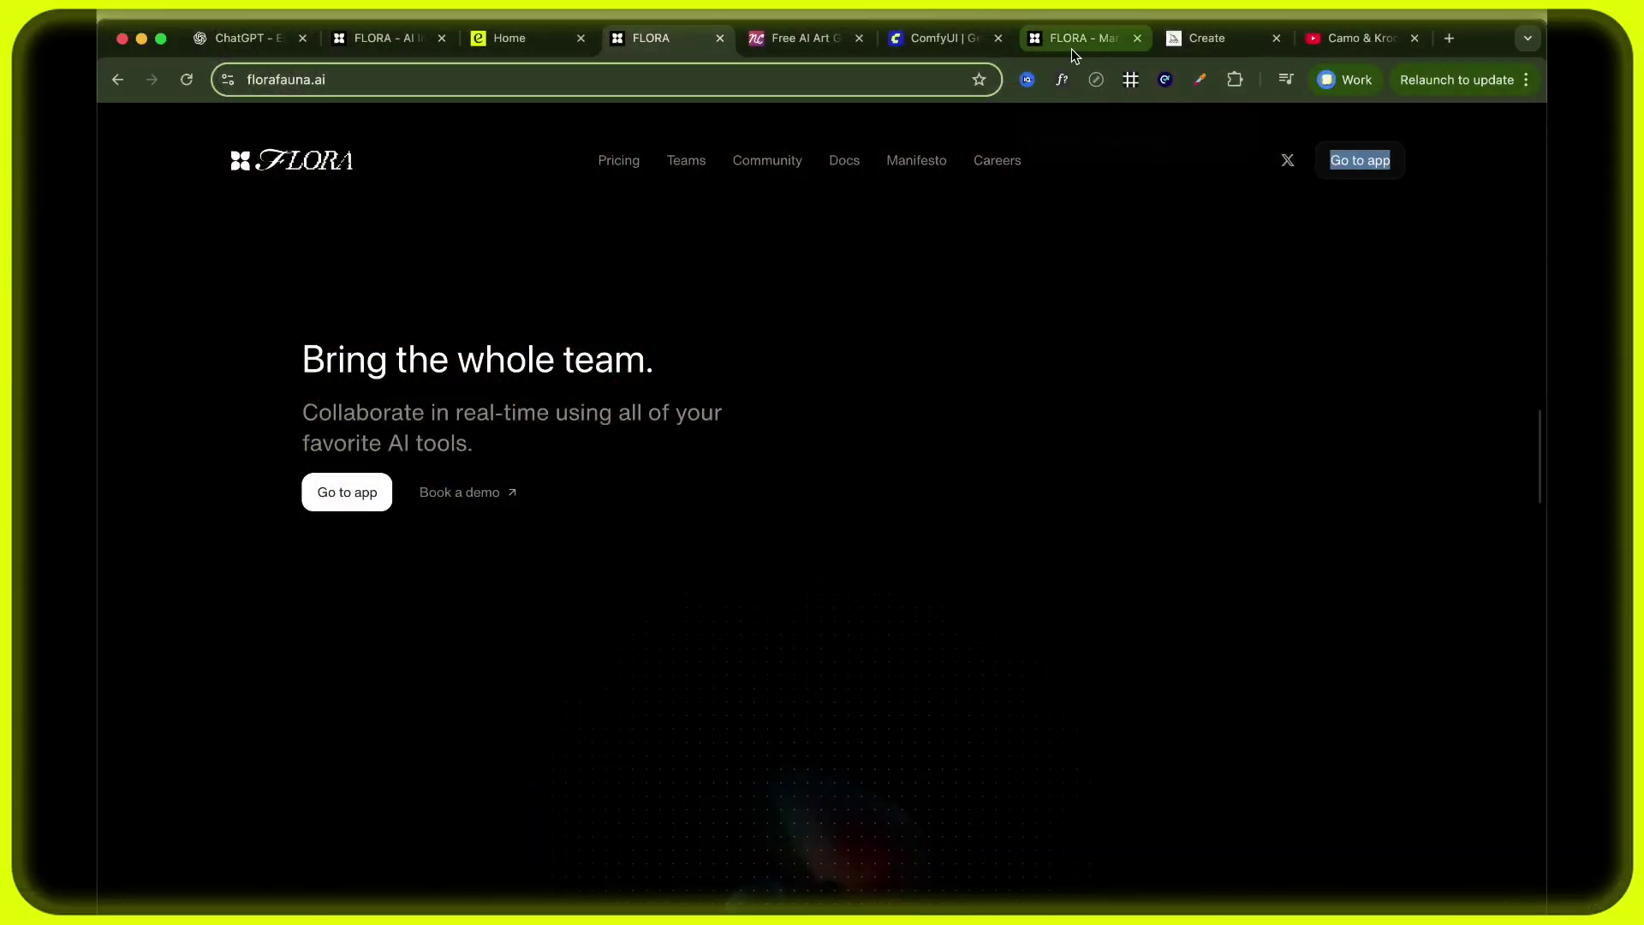
Check the AI Image Gen Smackdown and Mars Fest 2069 projects, then browse the FLORA home page.
{"action": "left_click", "coordinate": [402, 37]}
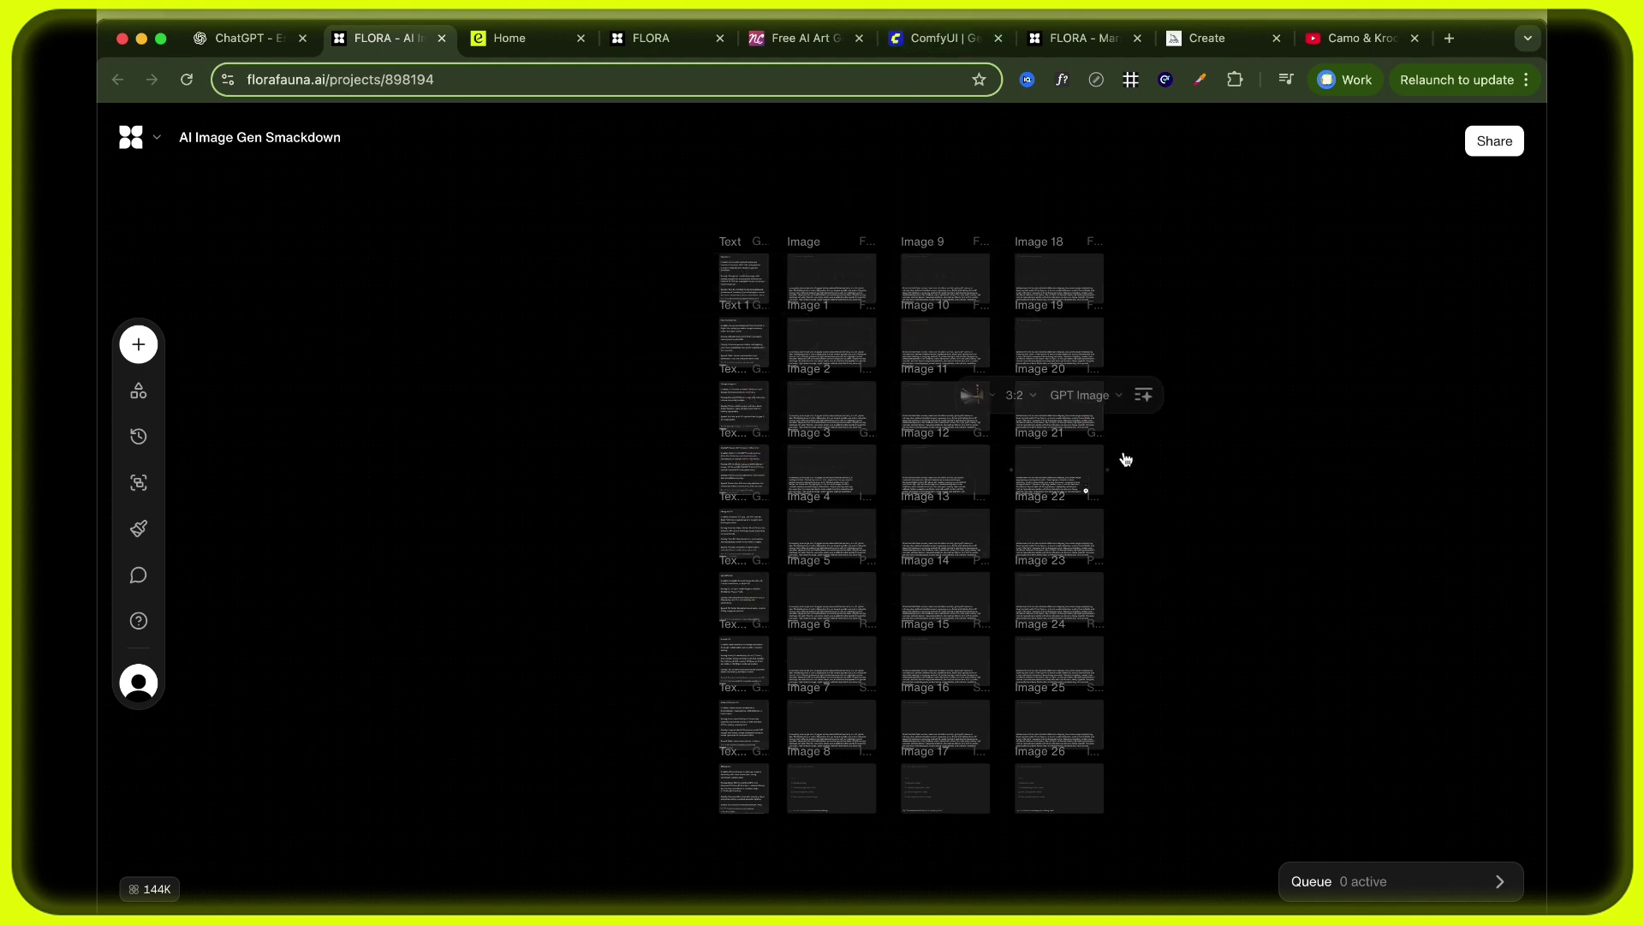
{"action": "left_click", "coordinate": [1079, 37]}
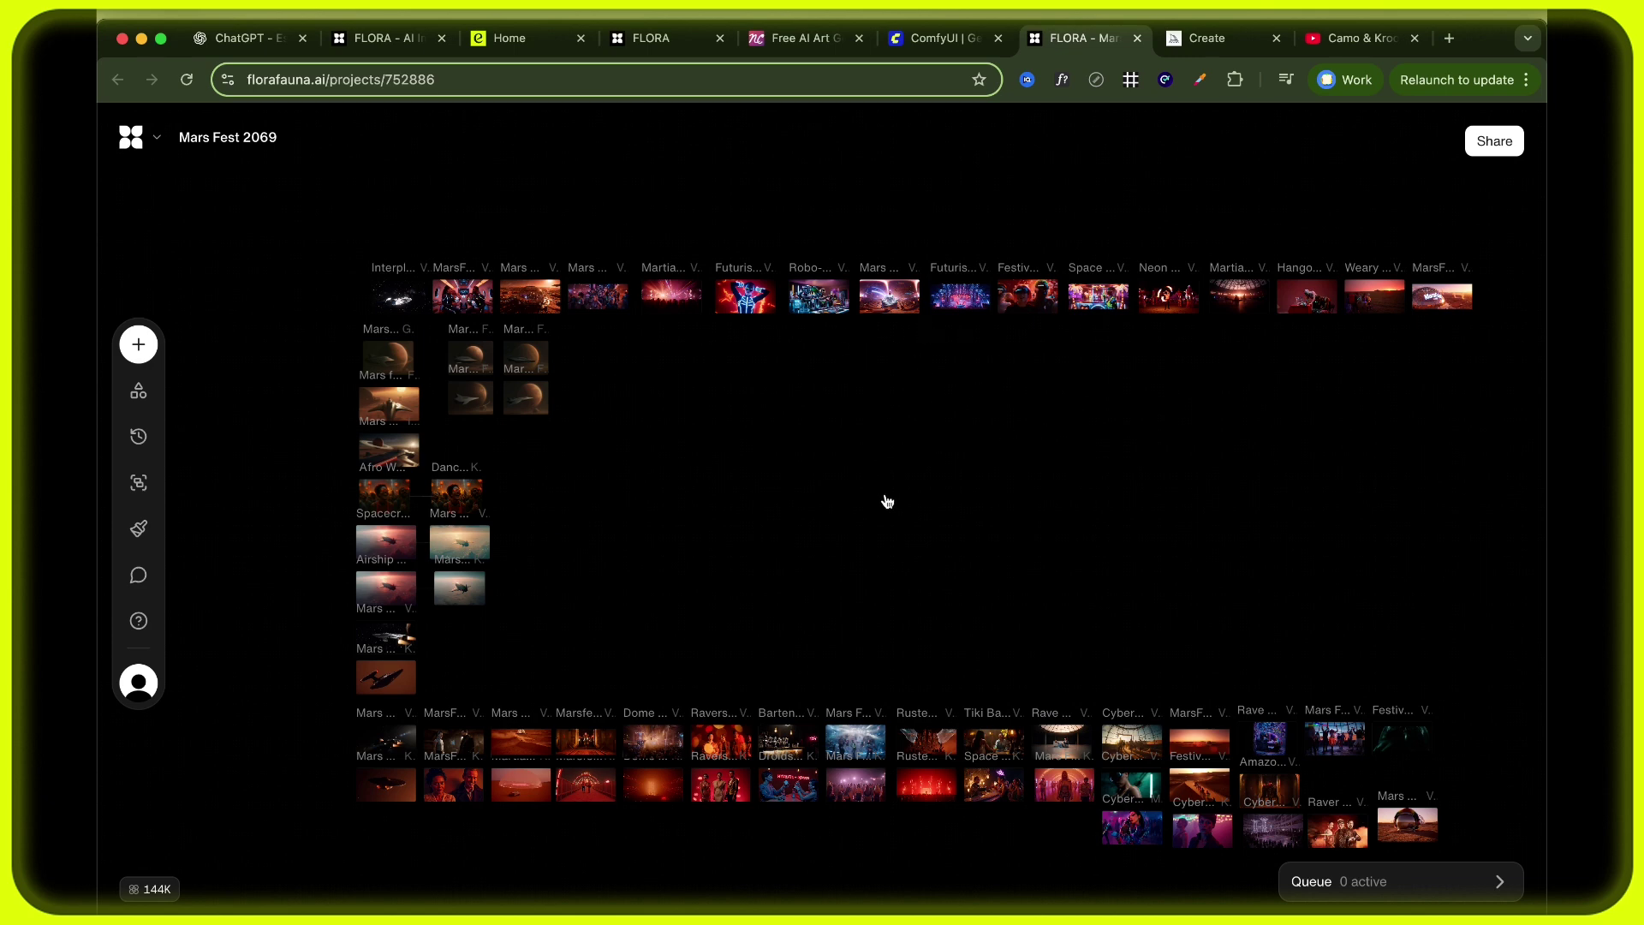
{"action": "left_click", "coordinate": [661, 39]}
{"action": "scroll", "coordinate": [766, 411], "scroll_direction": "up", "scroll_amount": 3}
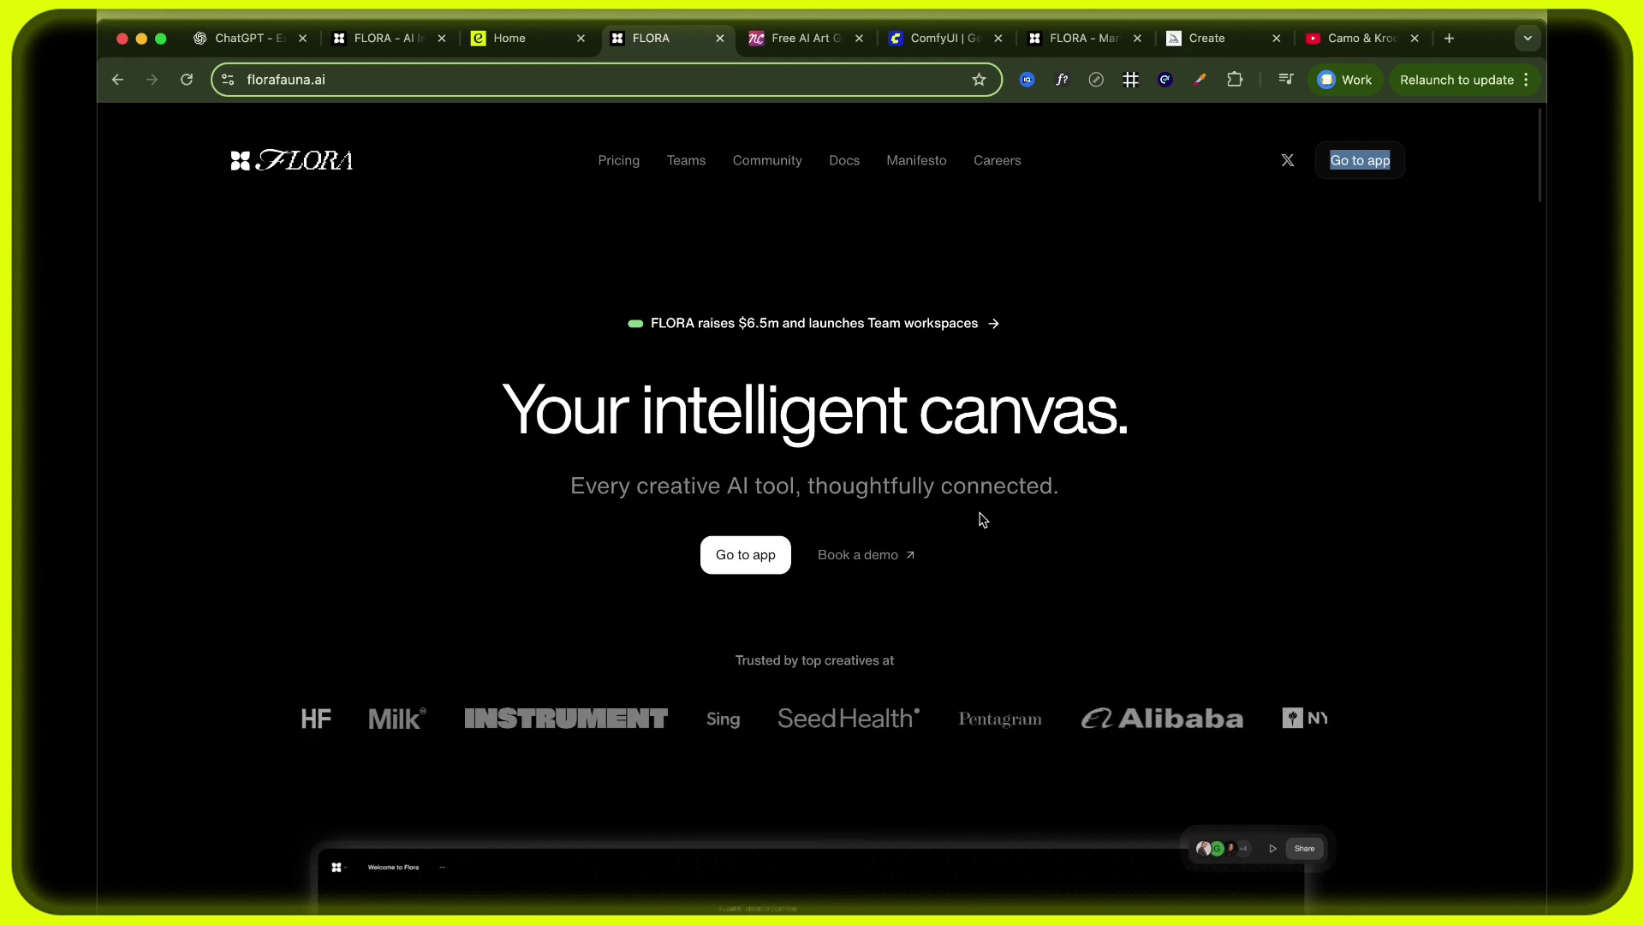
{"action": "scroll", "coordinate": [976, 514], "scroll_direction": "down", "scroll_amount": 5}
{"action": "scroll", "coordinate": [972, 514], "scroll_direction": "down", "scroll_amount": 4}
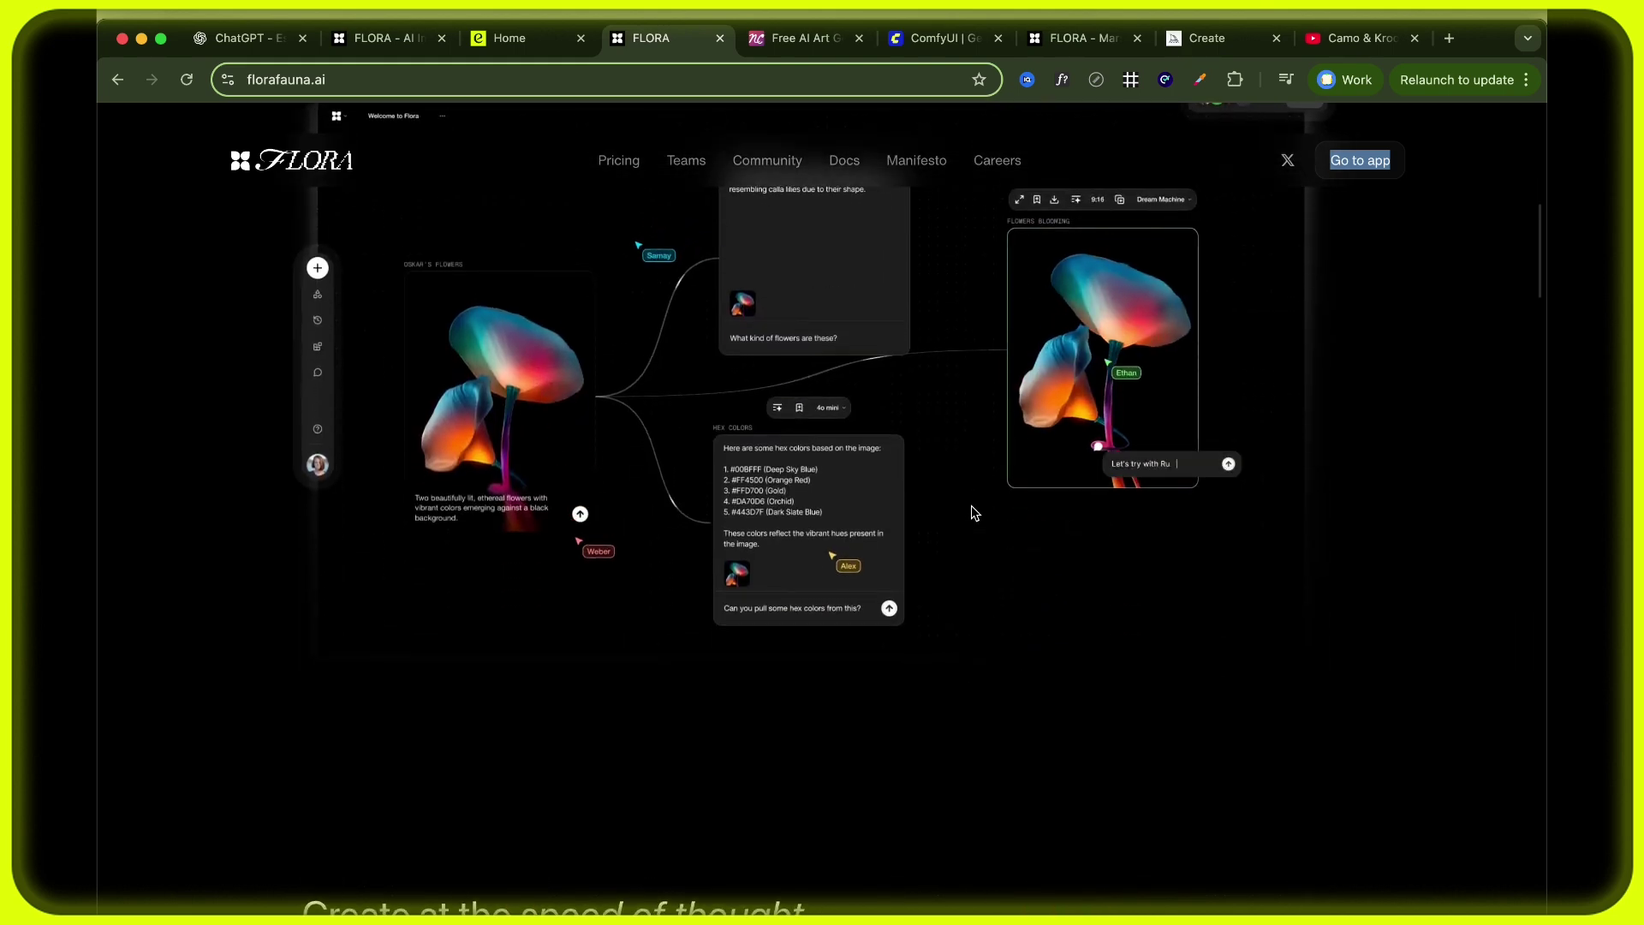
{"action": "scroll", "coordinate": [975, 512], "scroll_direction": "down", "scroll_amount": 8}
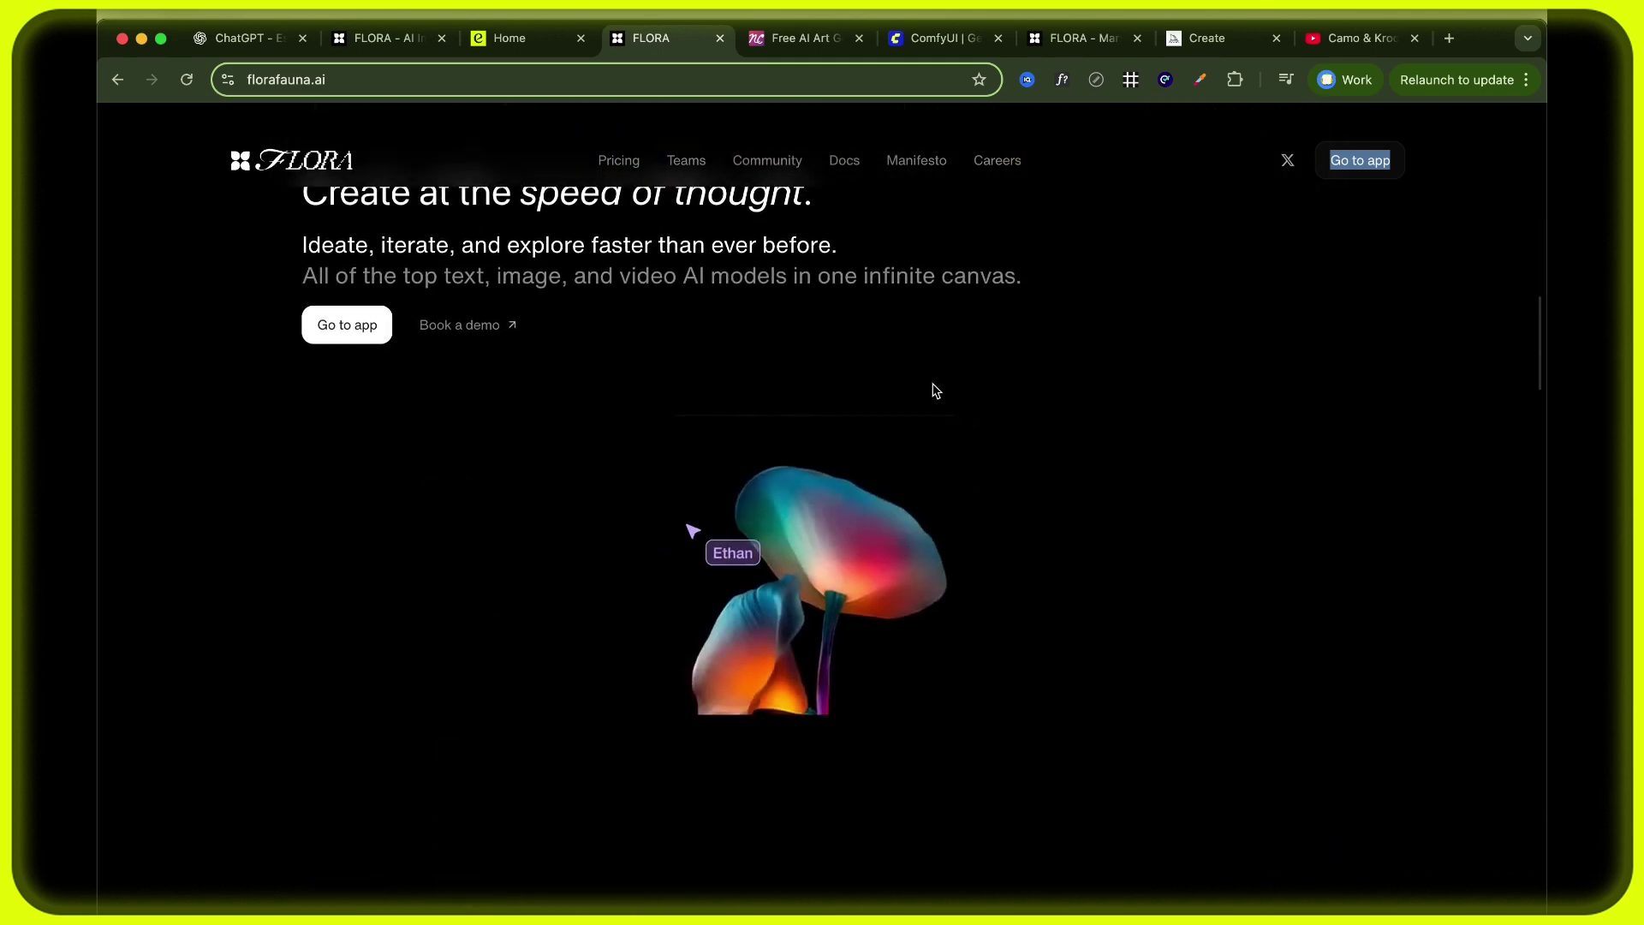
Glance at the NightCafe and ComfyUI pages, then scroll FLORA's home page to the model cards.
{"action": "left_click", "coordinate": [831, 37]}
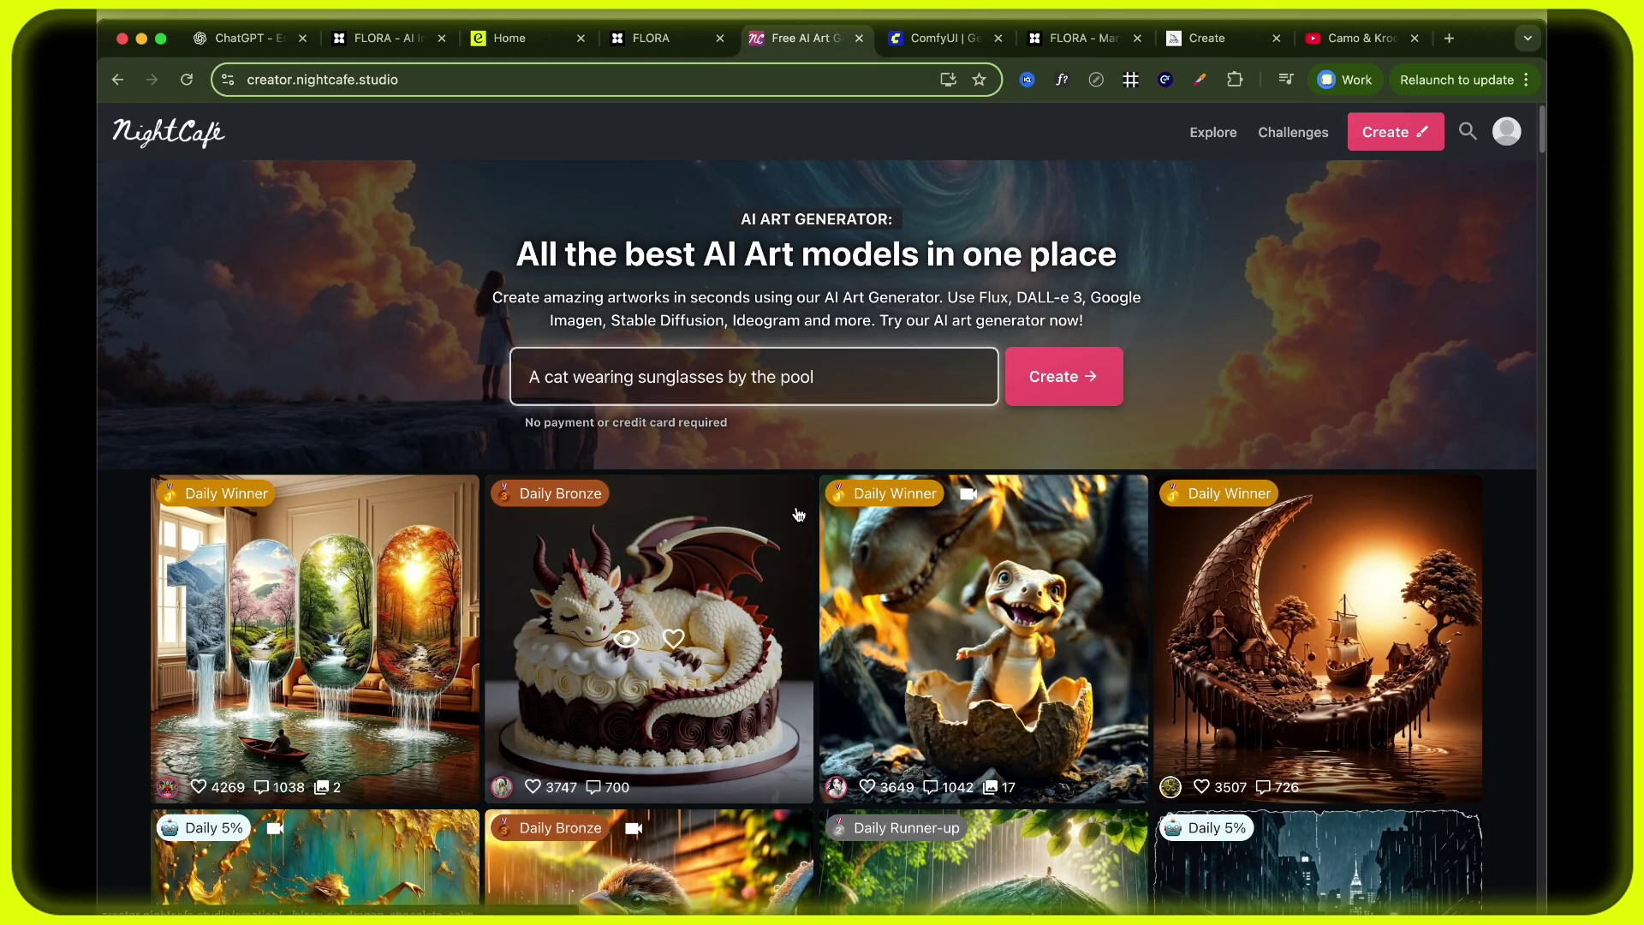
{"action": "left_click", "coordinate": [945, 37]}
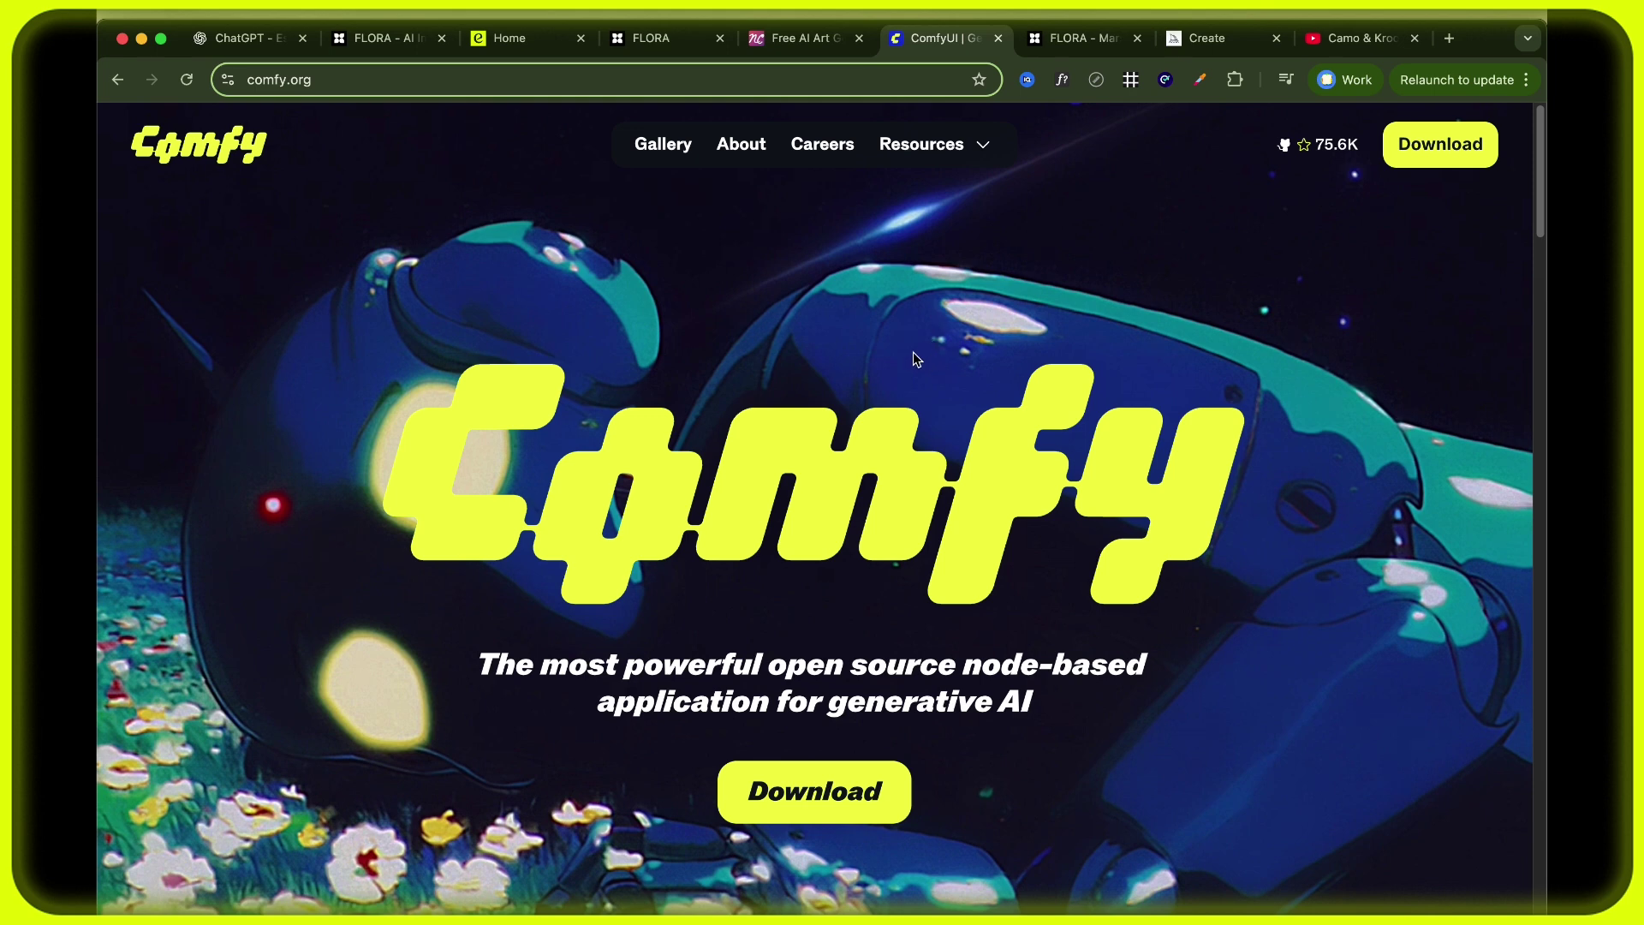
{"action": "left_click", "coordinate": [663, 43]}
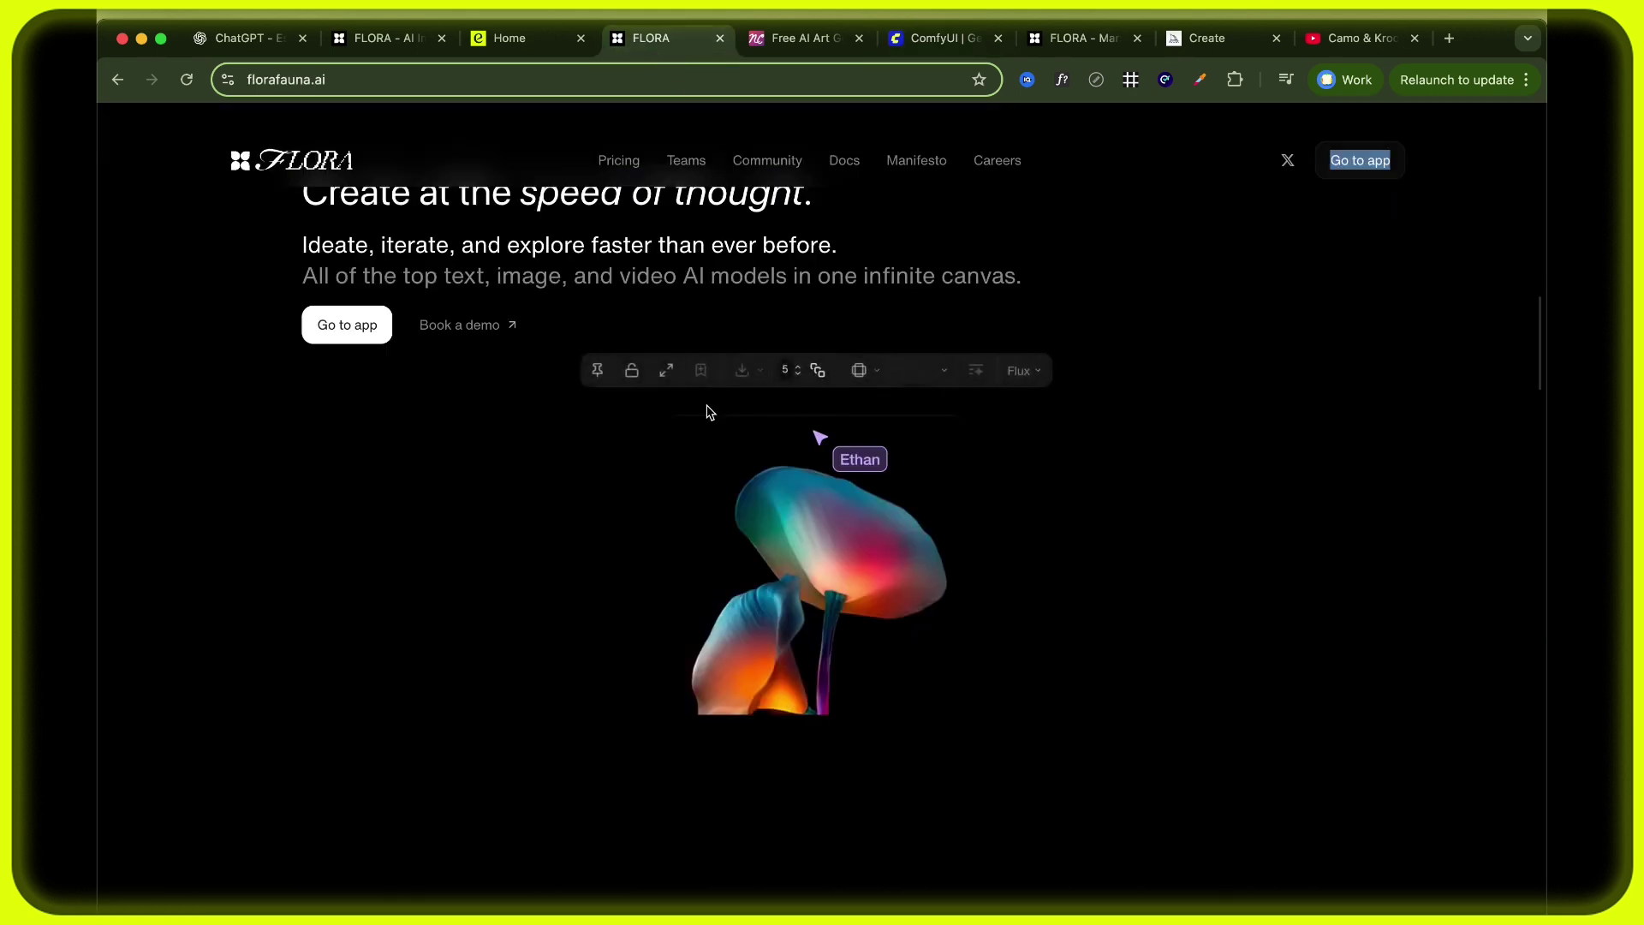
{"action": "scroll", "coordinate": [702, 419], "scroll_direction": "down", "scroll_amount": 10}
{"action": "scroll", "coordinate": [684, 540], "scroll_direction": "down", "scroll_amount": 5}
{"action": "scroll", "coordinate": [690, 579], "scroll_direction": "down", "scroll_amount": 10}
{"action": "scroll", "coordinate": [685, 606], "scroll_direction": "down", "scroll_amount": 8}
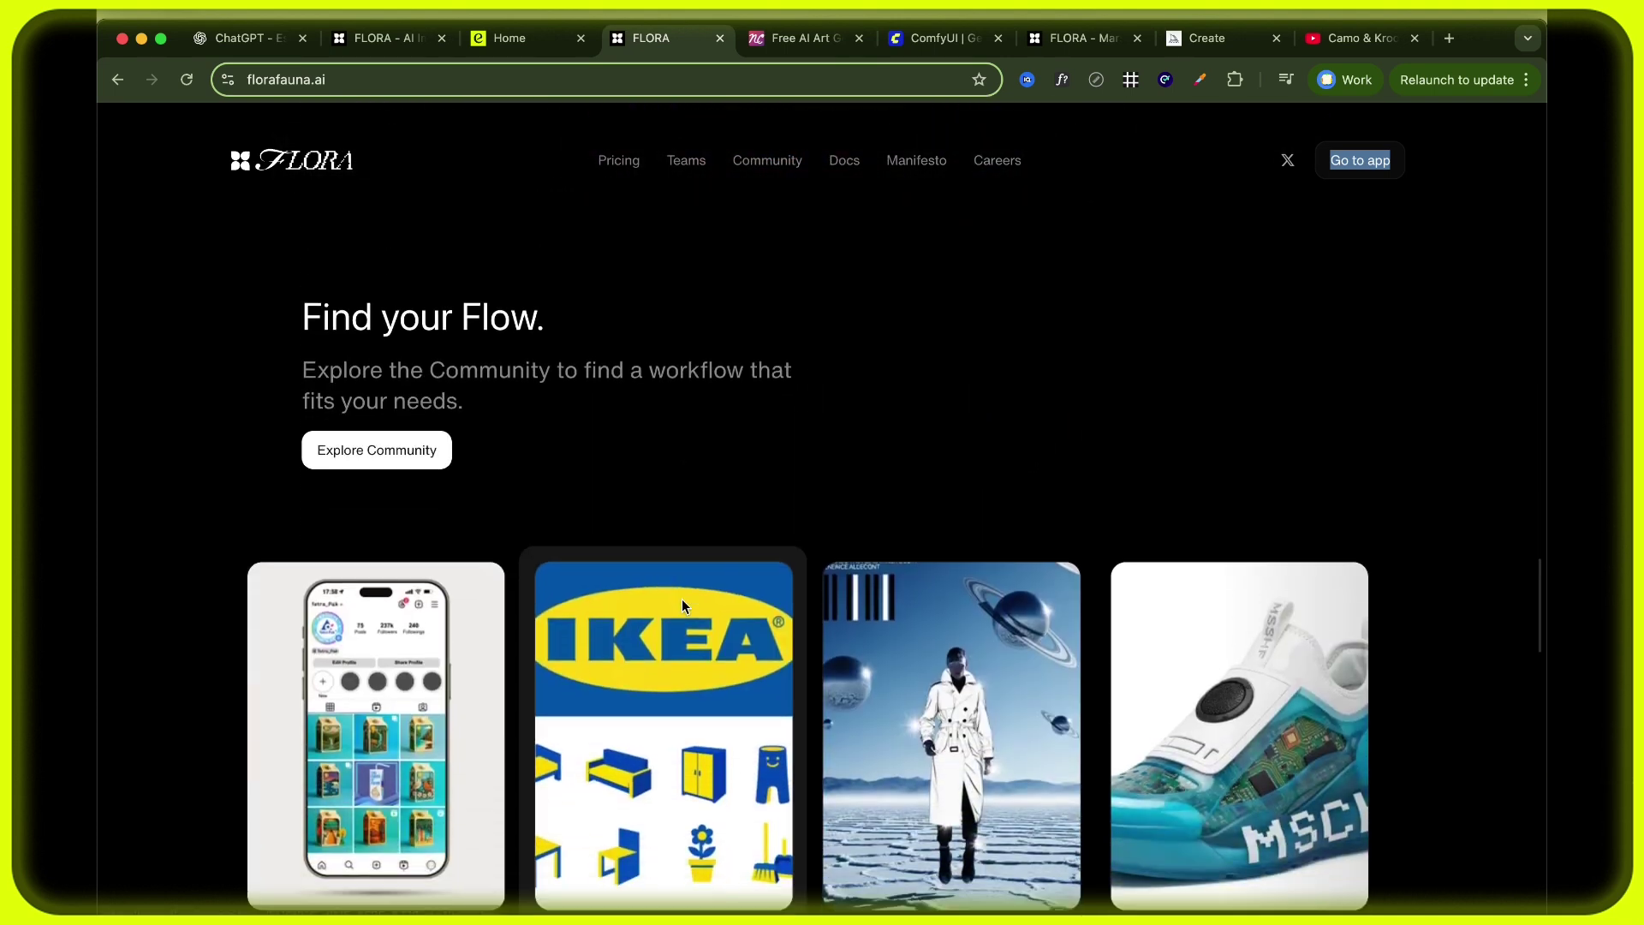
{"action": "scroll", "coordinate": [682, 599], "scroll_direction": "down", "scroll_amount": 4}
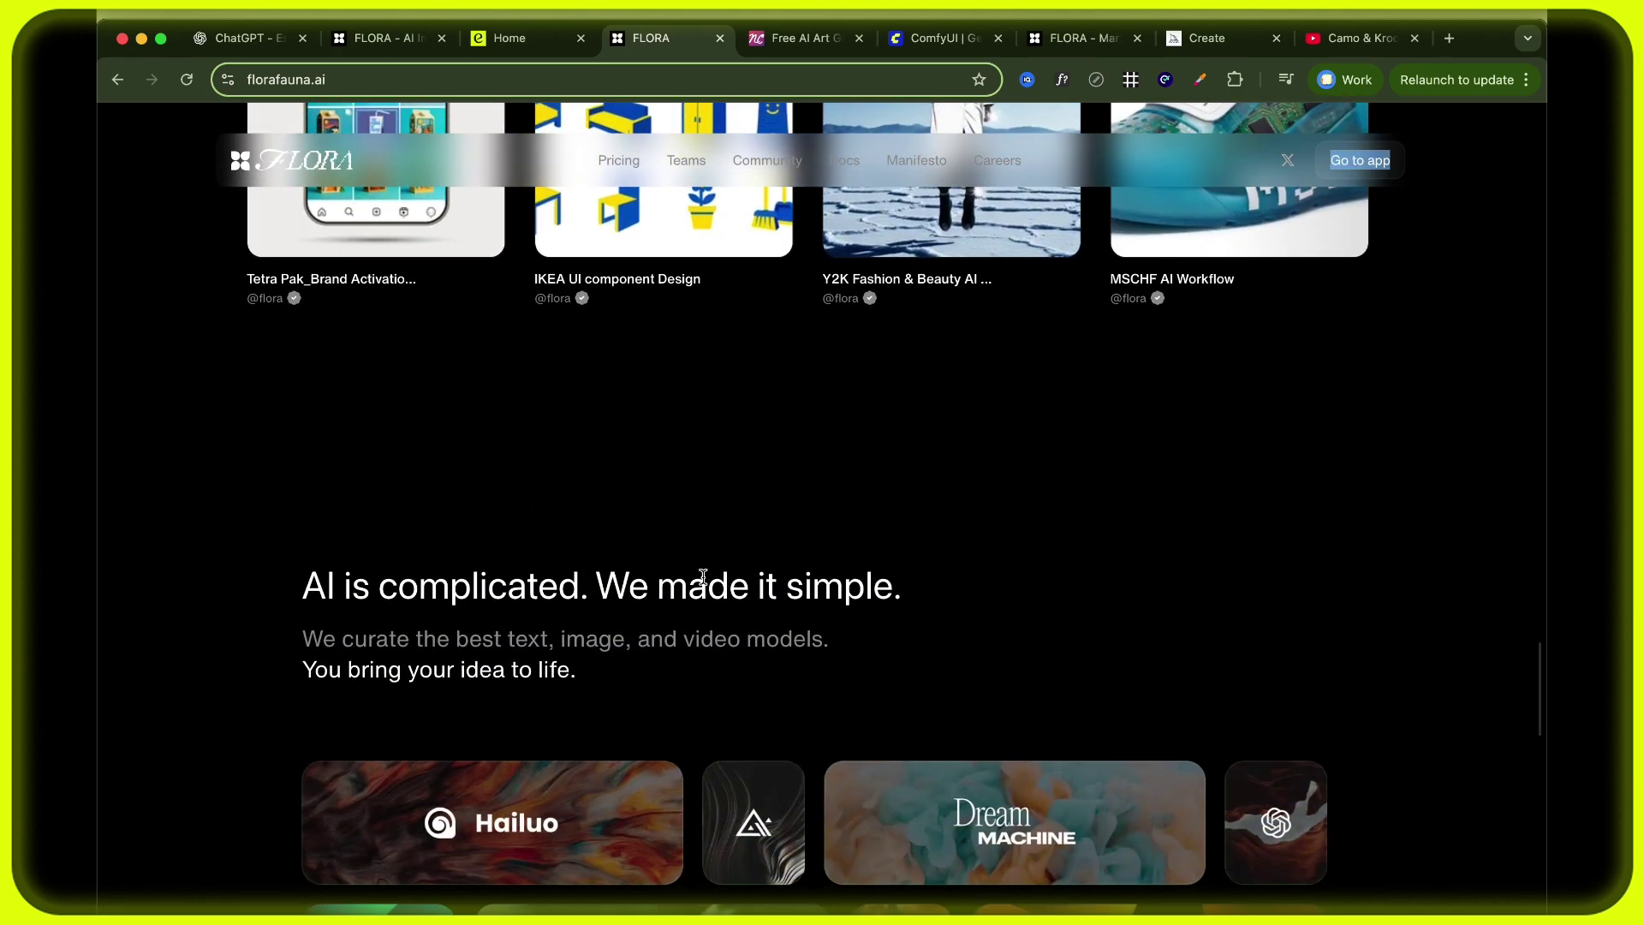
{"action": "scroll", "coordinate": [711, 569], "scroll_direction": "down", "scroll_amount": 1}
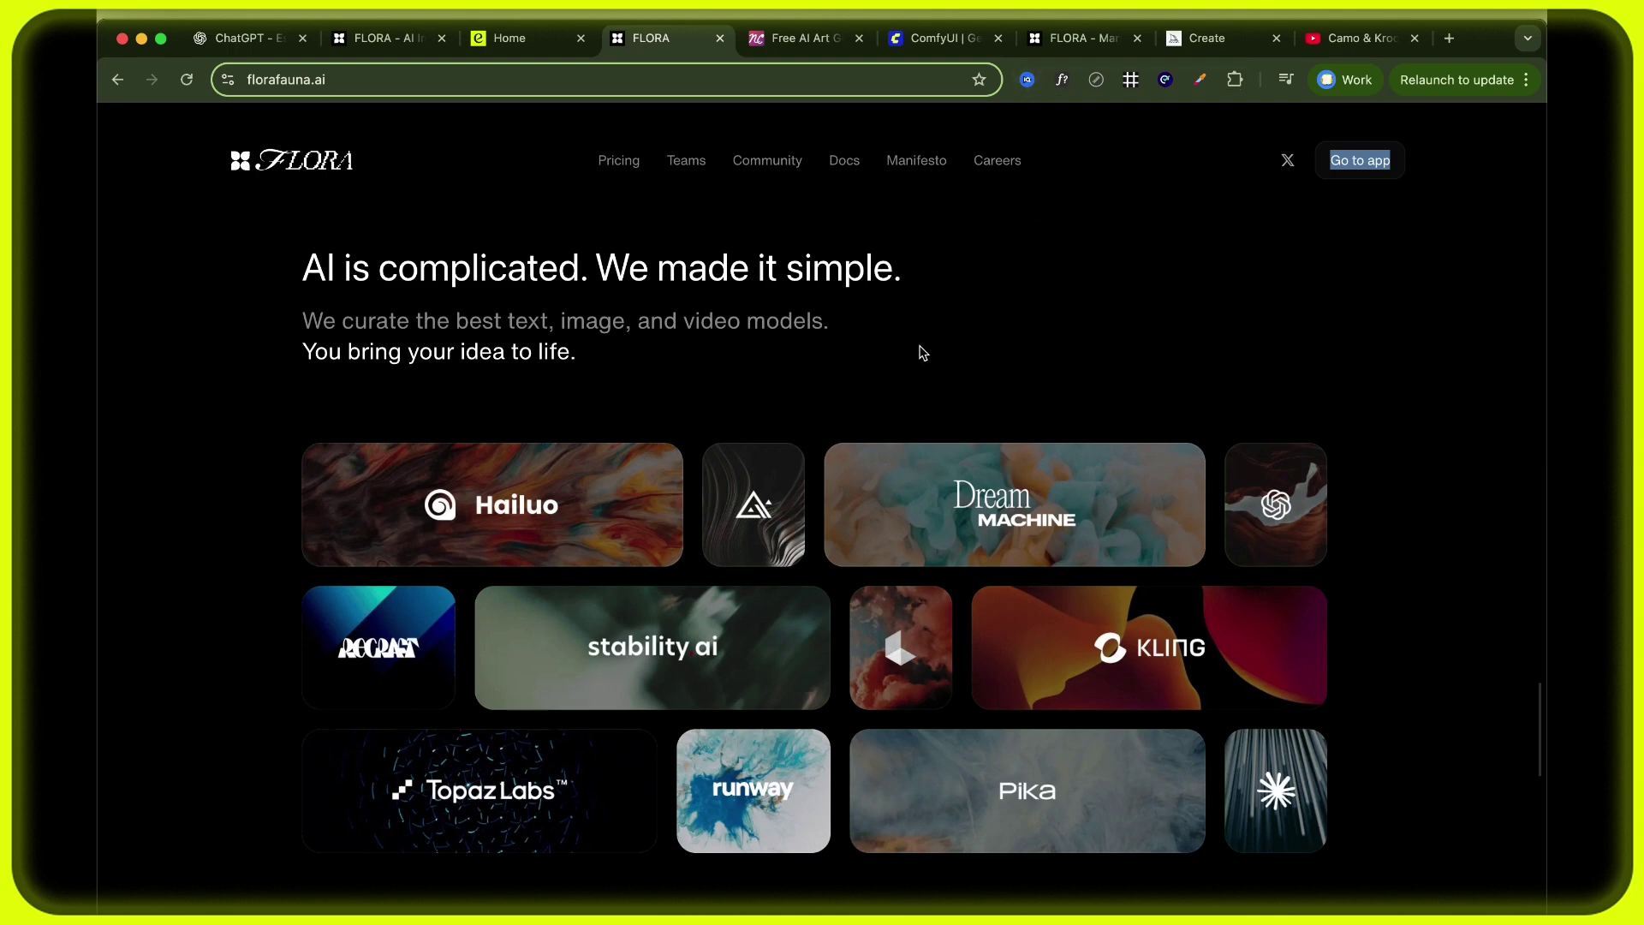
Browse the escapism.ai Creative AI News, then return to the AI Image Gen Smackdown canvas.
{"action": "left_click", "coordinate": [529, 49]}
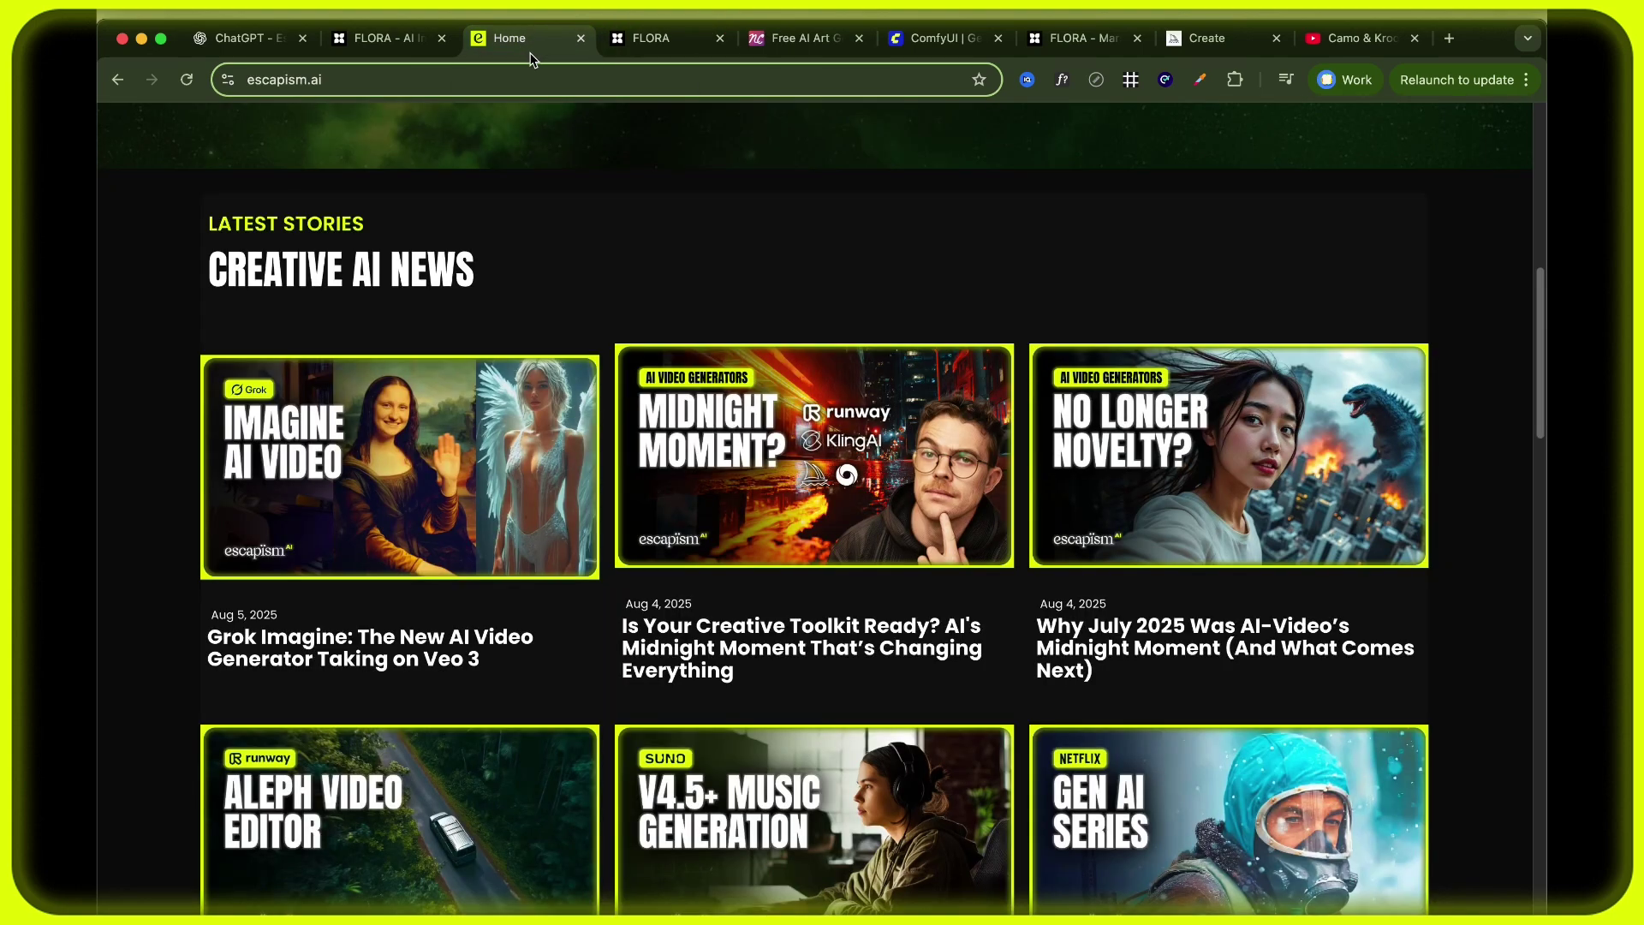
{"action": "scroll", "coordinate": [629, 607], "scroll_direction": "up", "scroll_amount": 10}
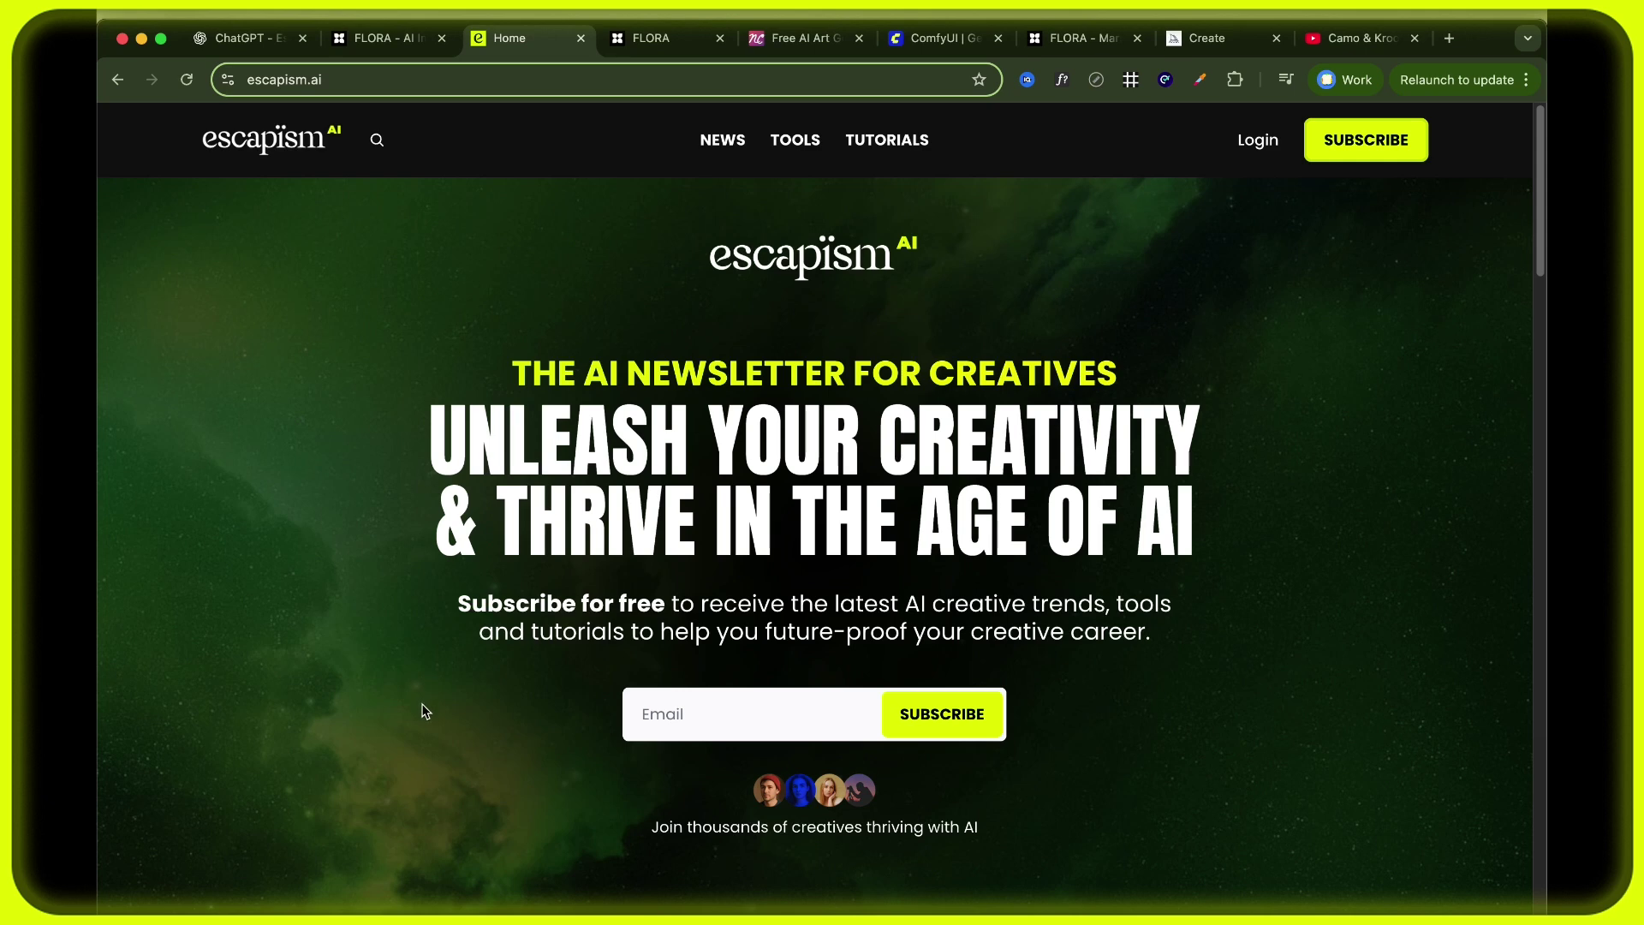
{"action": "scroll", "coordinate": [426, 712], "scroll_direction": "down", "scroll_amount": 2}
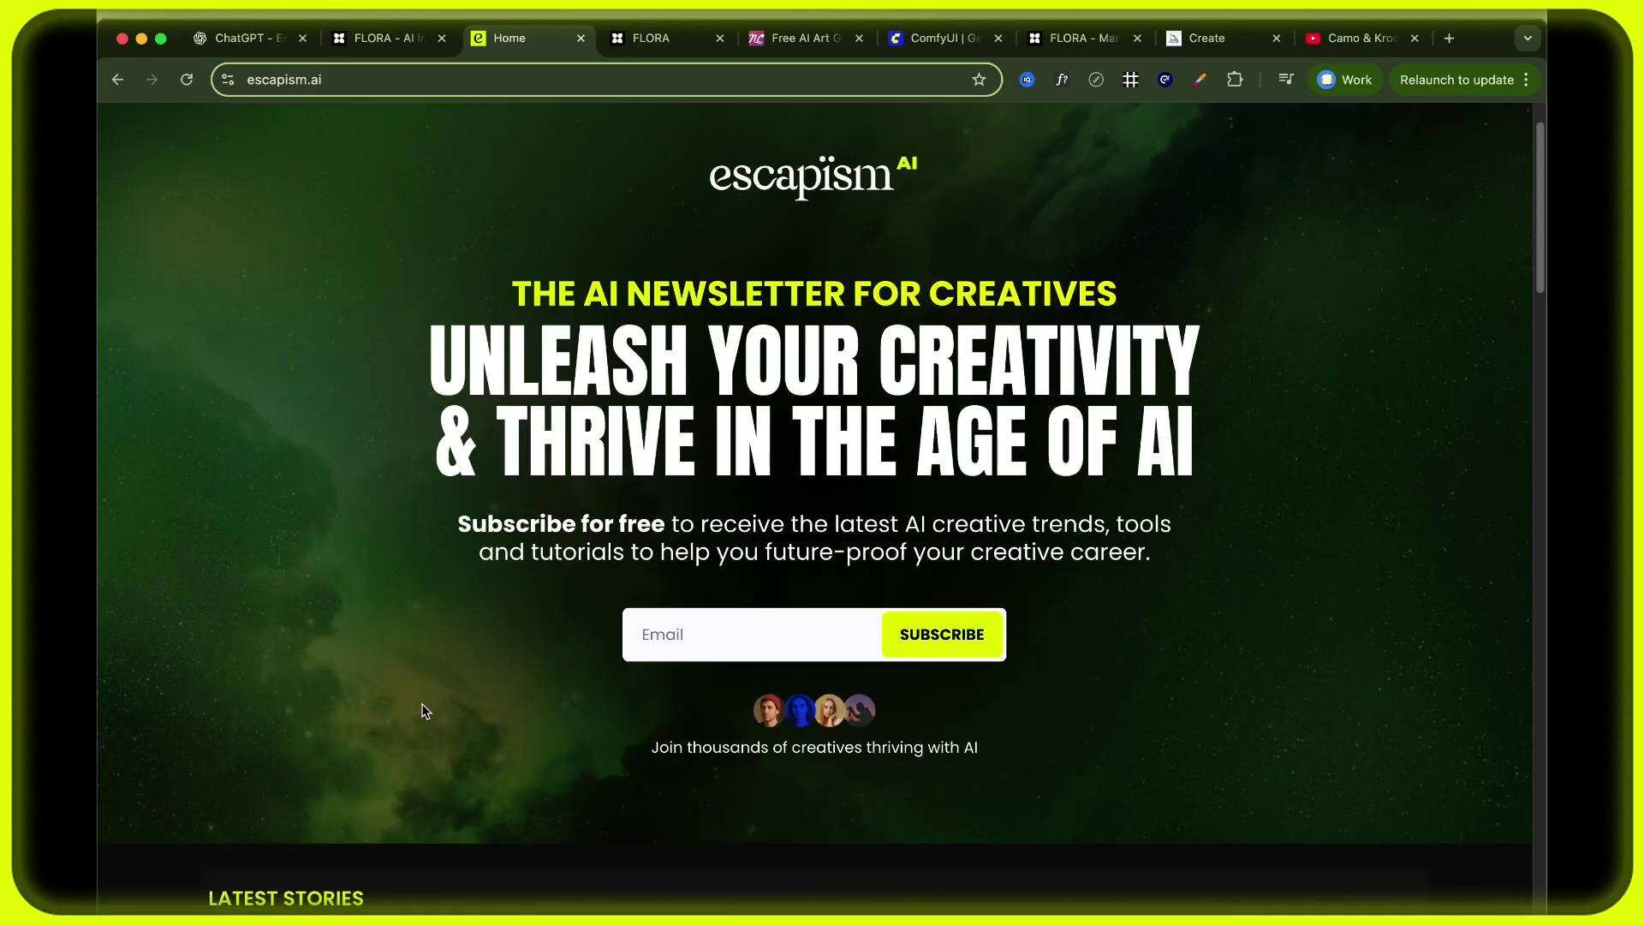
{"action": "scroll", "coordinate": [426, 711], "scroll_direction": "down", "scroll_amount": 7}
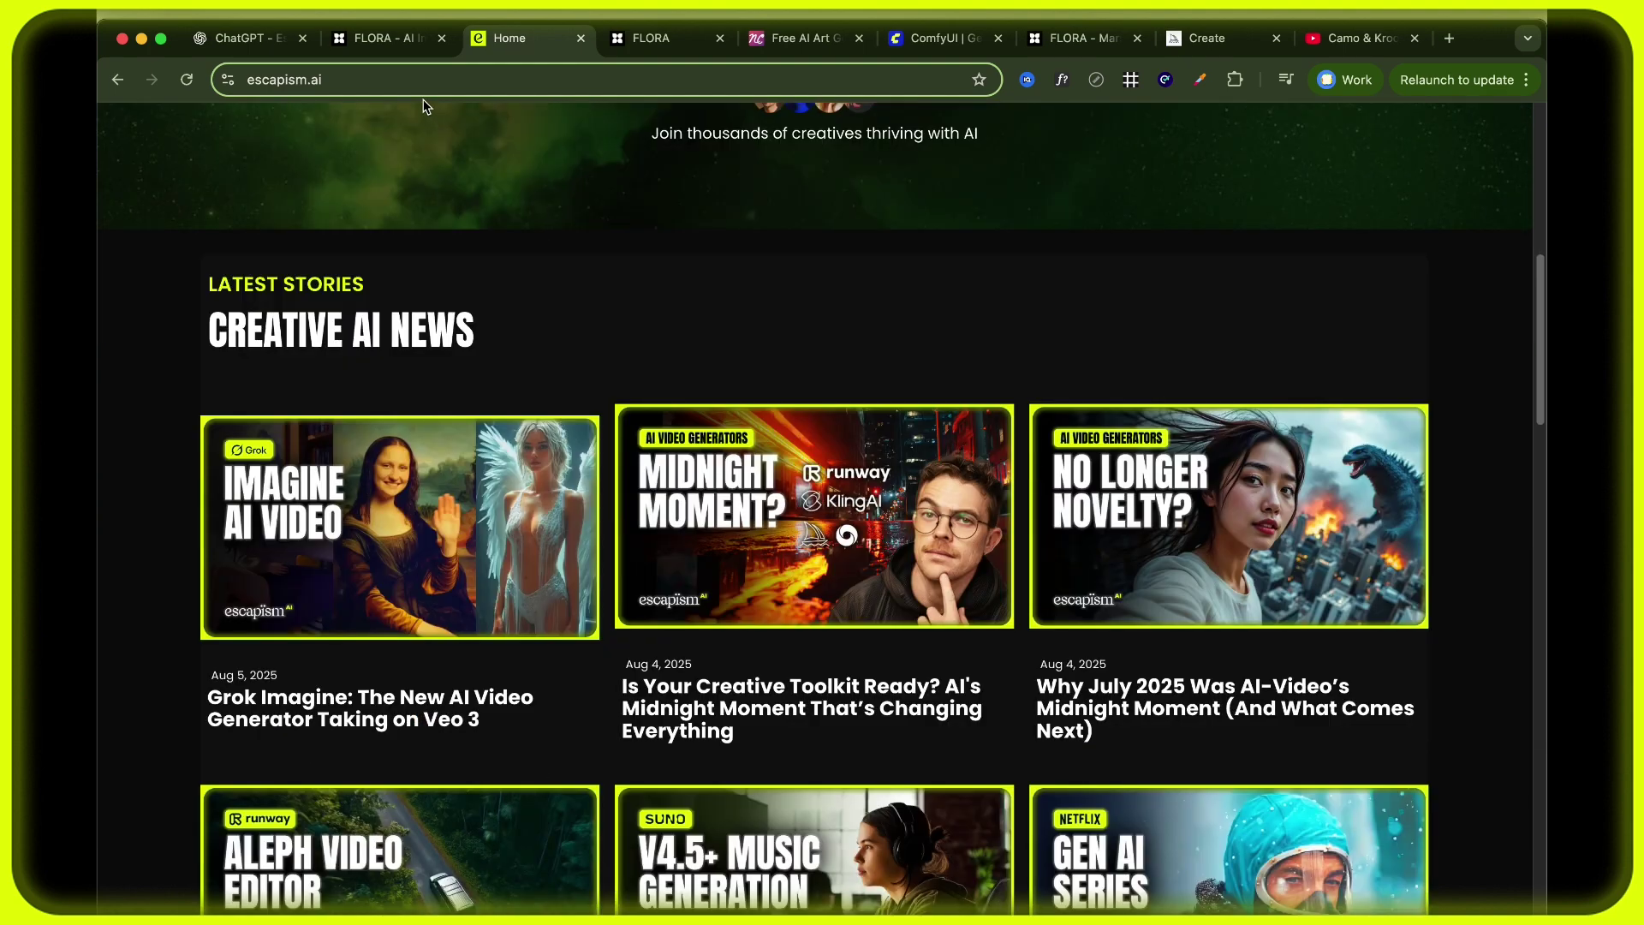
{"action": "left_click", "coordinate": [403, 50]}
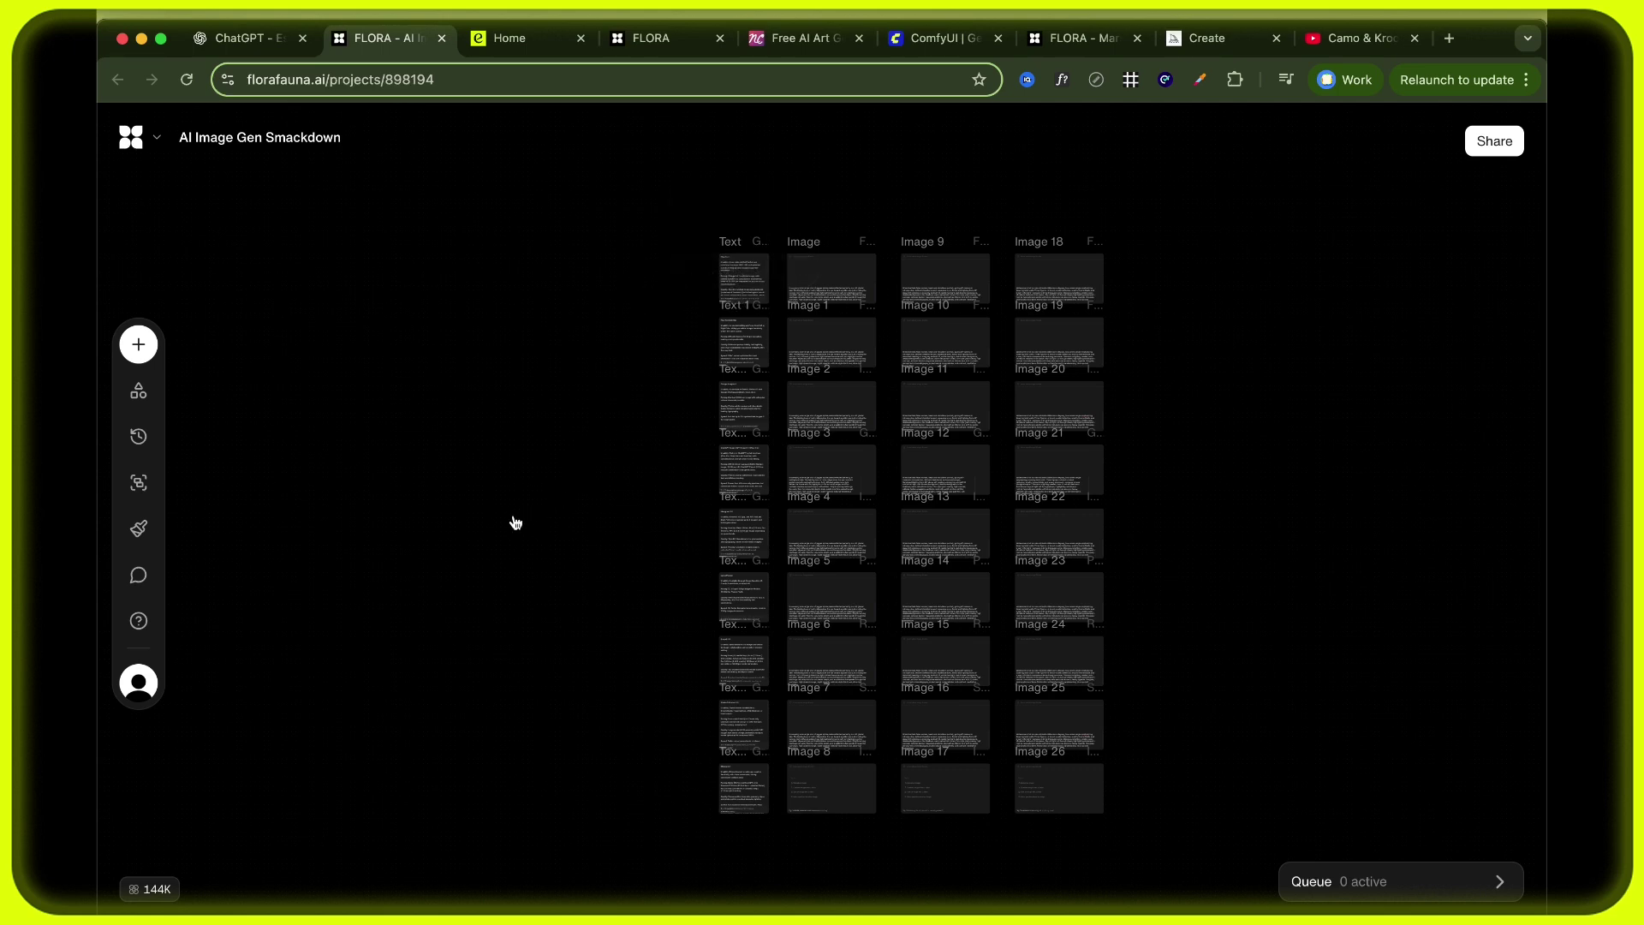
{"action": "key", "text": "ctrl+v"}
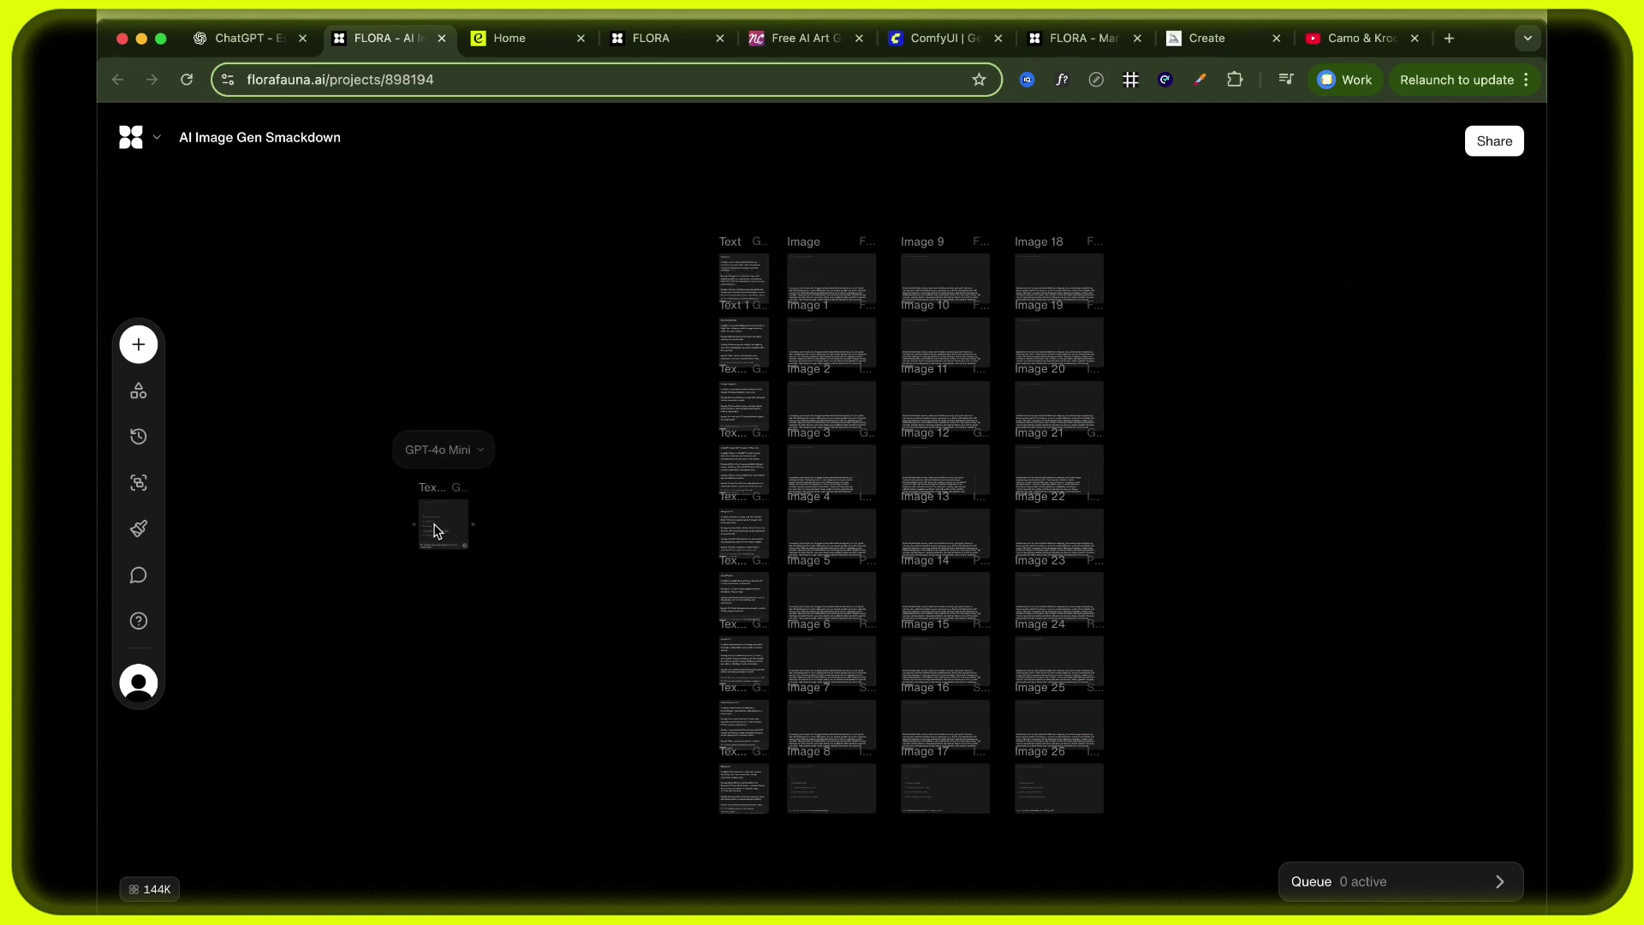
{"action": "scroll", "coordinate": [402, 508], "scroll_direction": "up", "scroll_amount": 5}
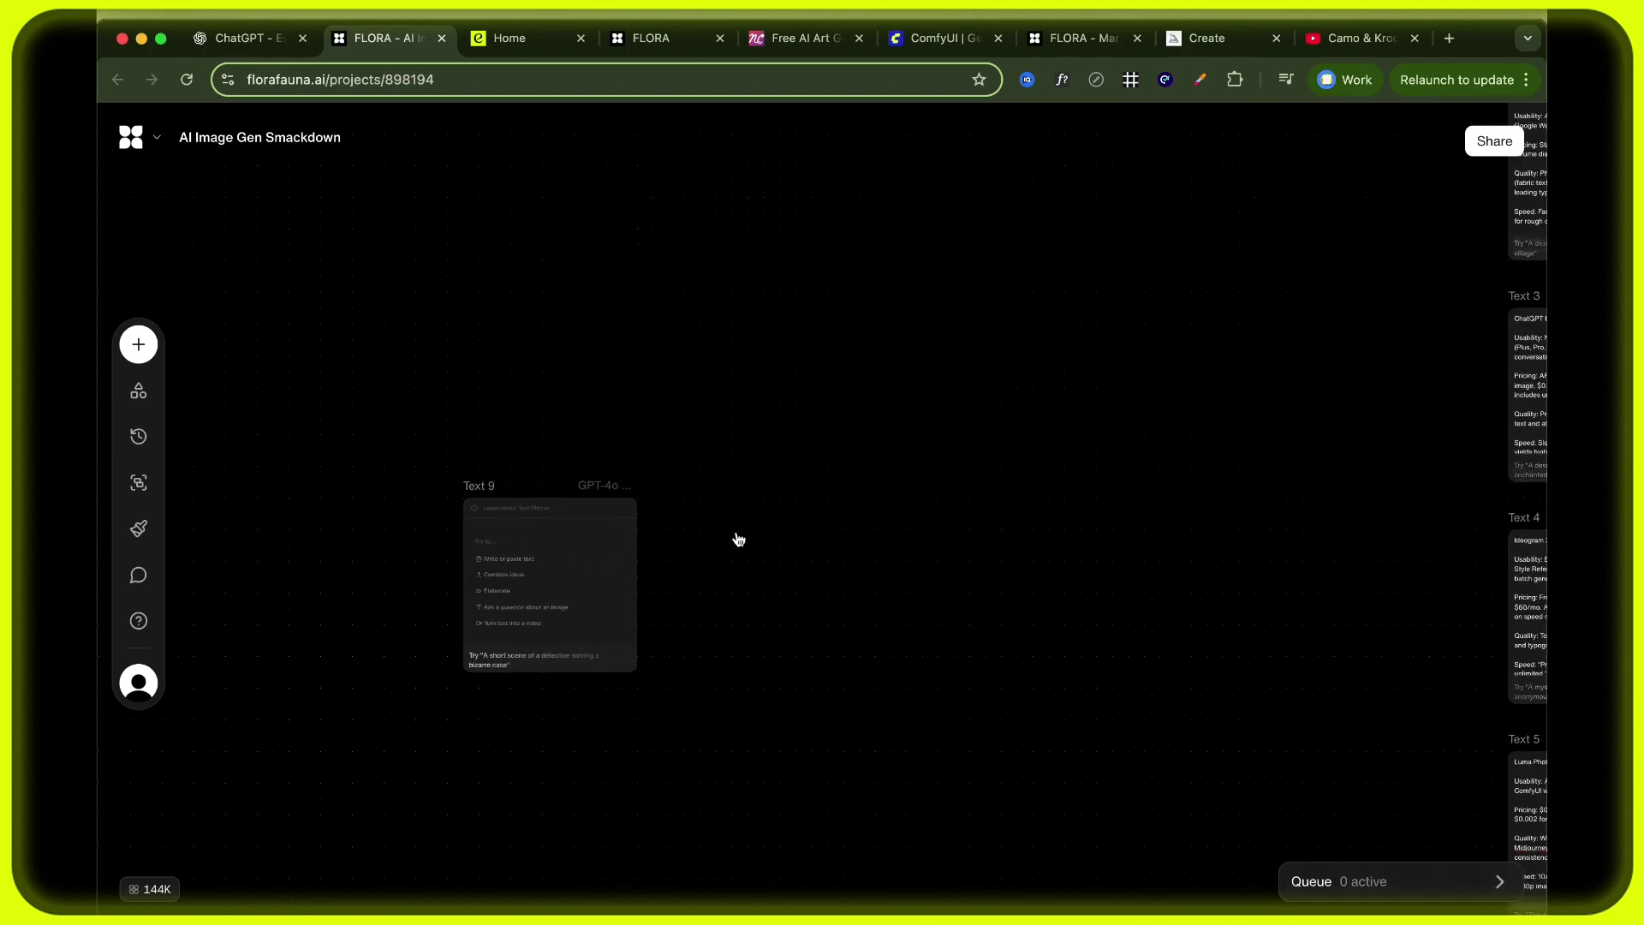
{"action": "scroll", "coordinate": [687, 495], "scroll_direction": "down", "scroll_amount": 5}
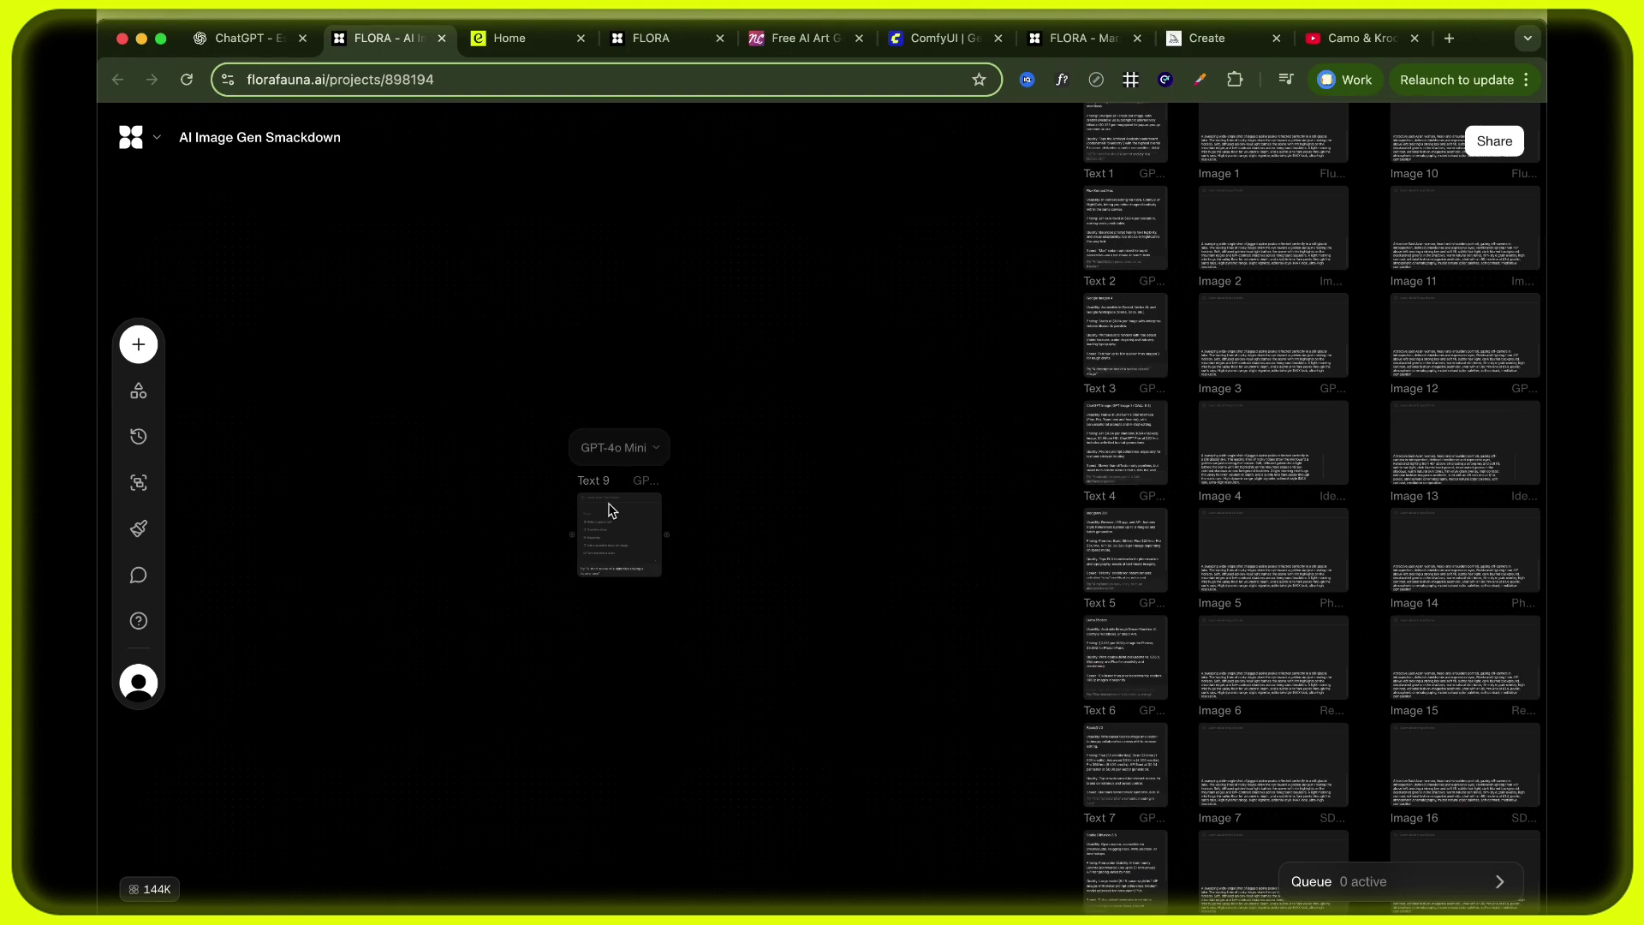
{"action": "left_click_drag", "start_coordinate": [535, 432], "coordinate": [710, 638]}
{"action": "key", "text": "BackSpace"}
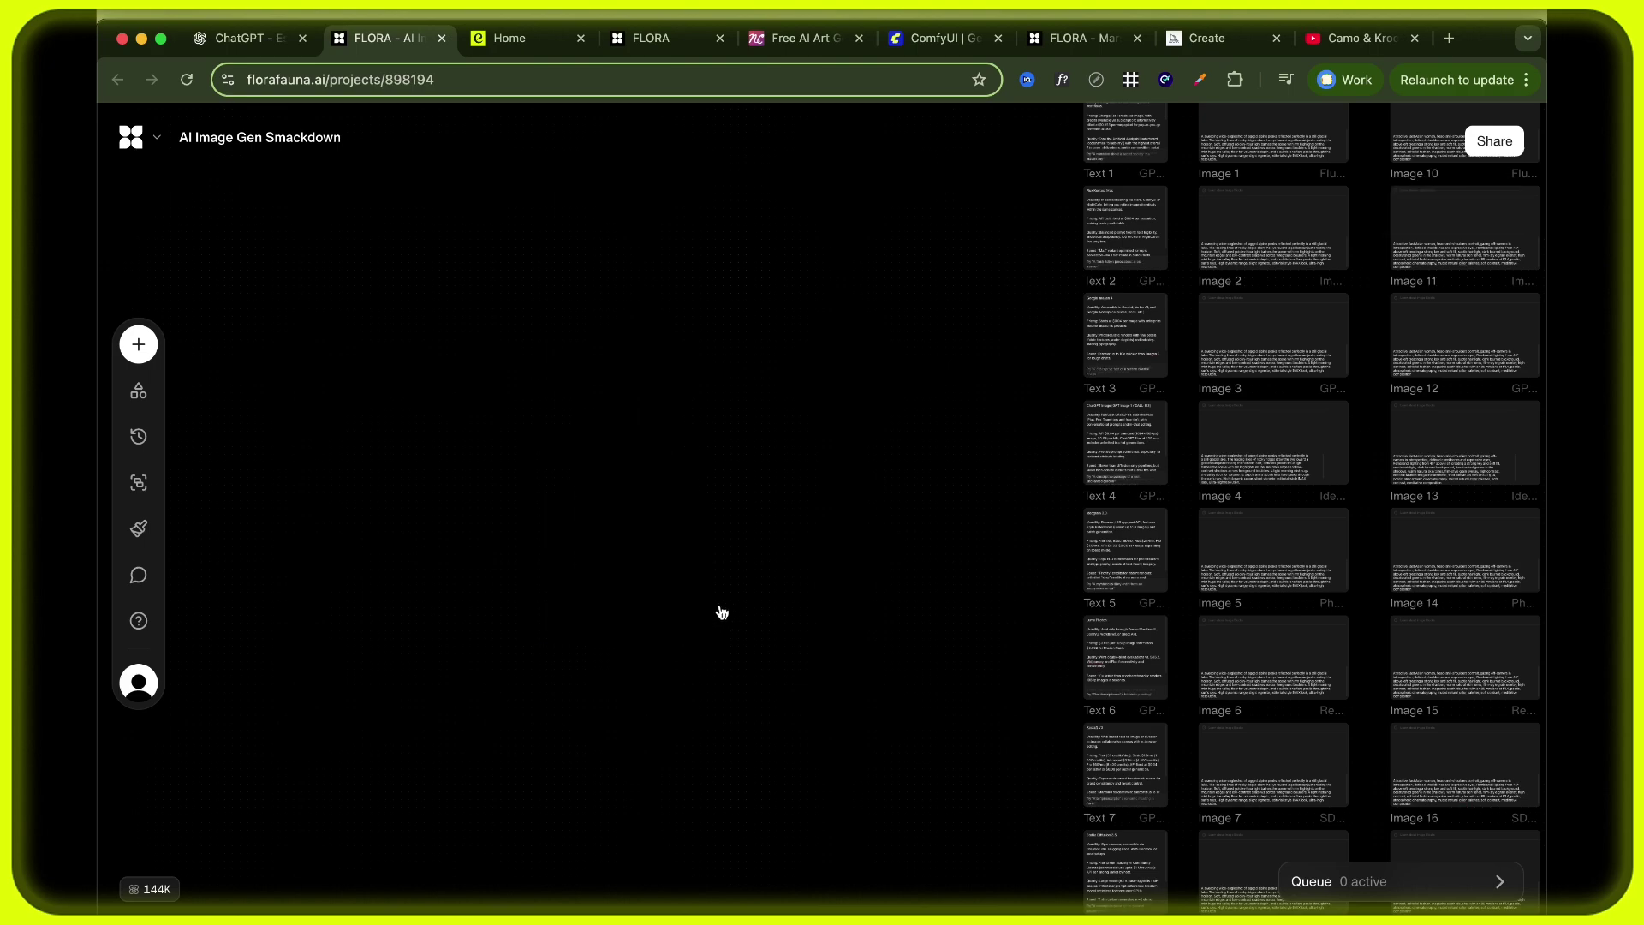
{"action": "scroll", "coordinate": [1025, 288], "scroll_direction": "right", "scroll_amount": 5}
{"action": "scroll", "coordinate": [1025, 288], "scroll_direction": "up", "scroll_amount": 2}
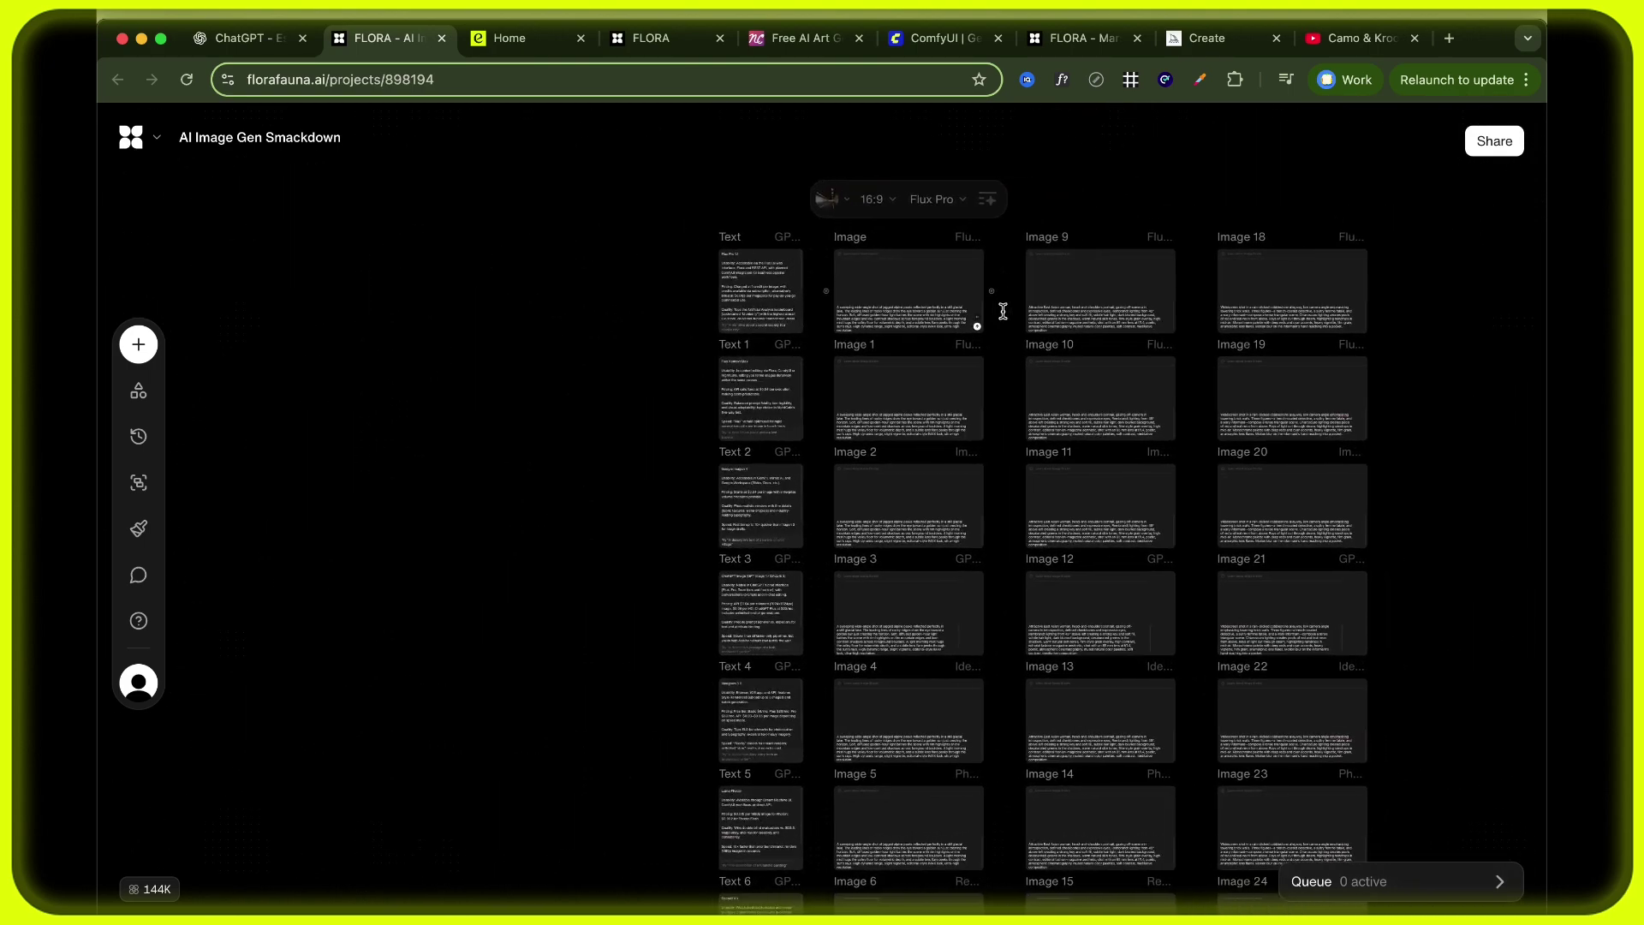
{"action": "scroll", "coordinate": [959, 247], "scroll_direction": "up", "scroll_amount": 5}
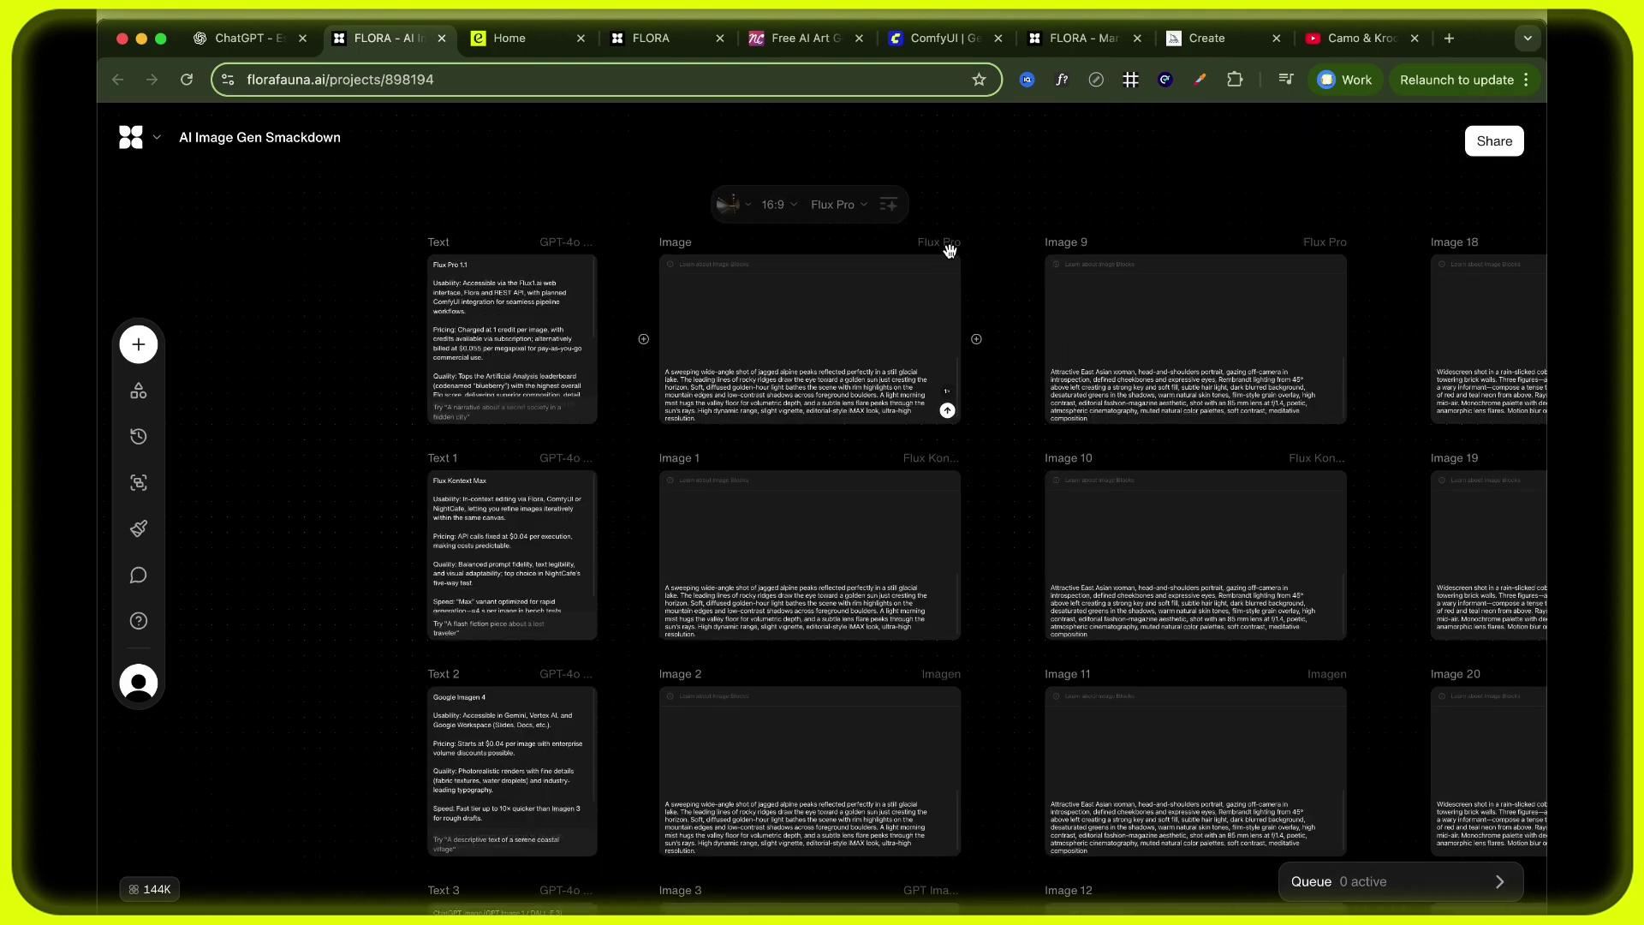
{"action": "scroll", "coordinate": [948, 253], "scroll_direction": "down", "scroll_amount": 2}
{"action": "left_click", "coordinate": [951, 257]}
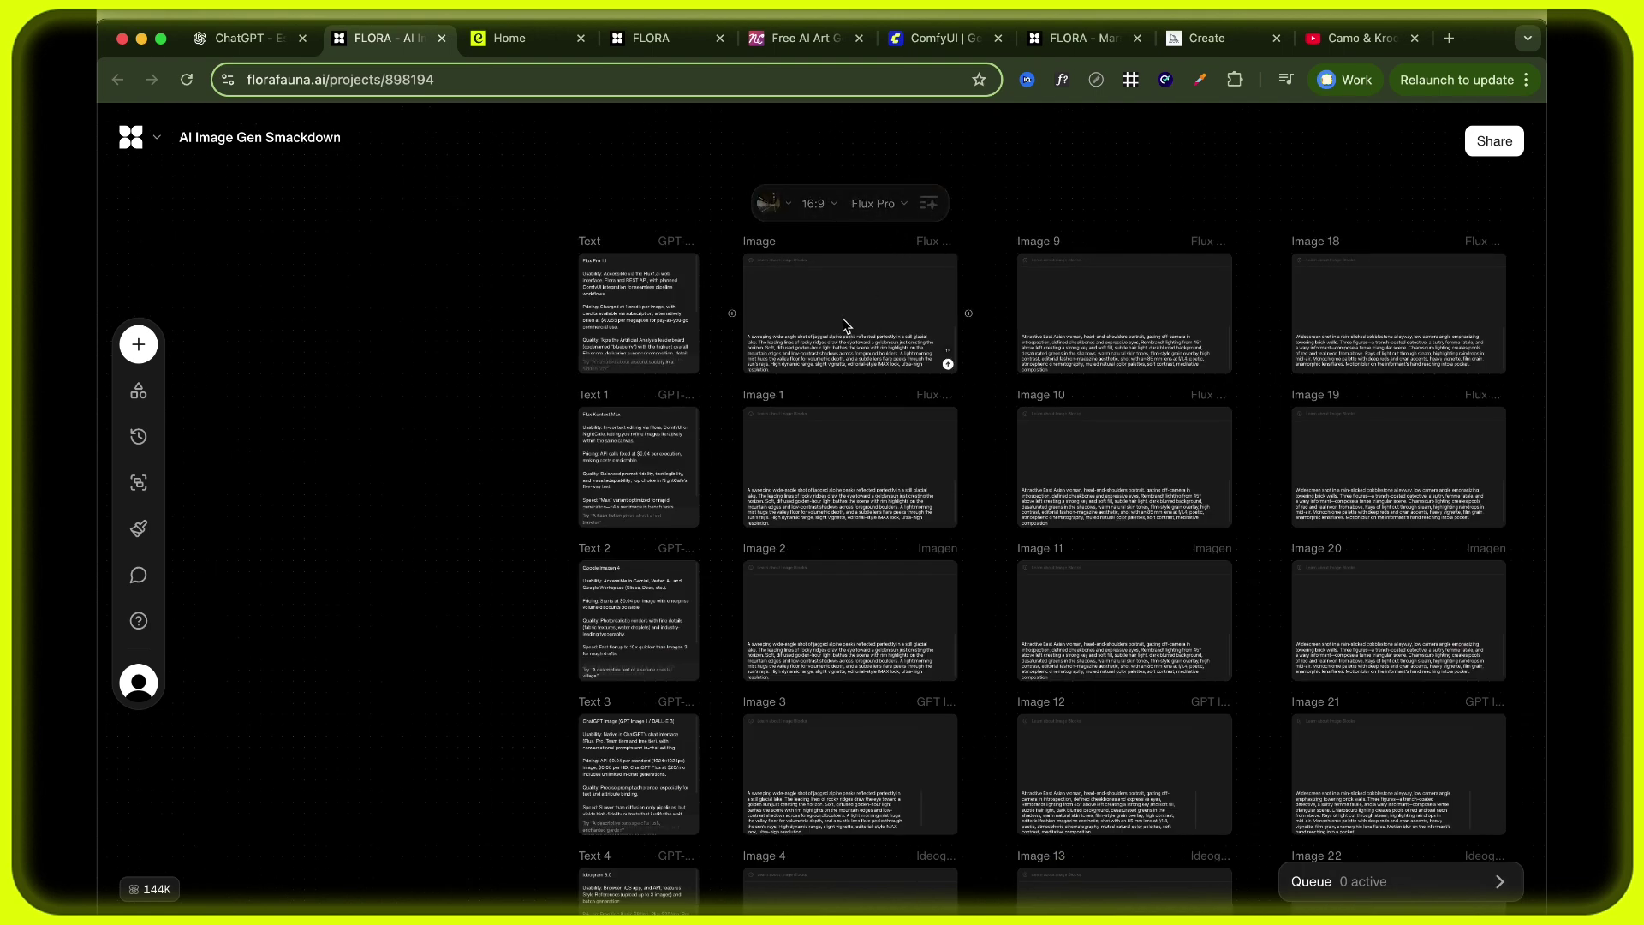
{"action": "left_click", "coordinate": [658, 304]}
{"action": "scroll", "coordinate": [621, 317], "scroll_direction": "up", "scroll_amount": 3}
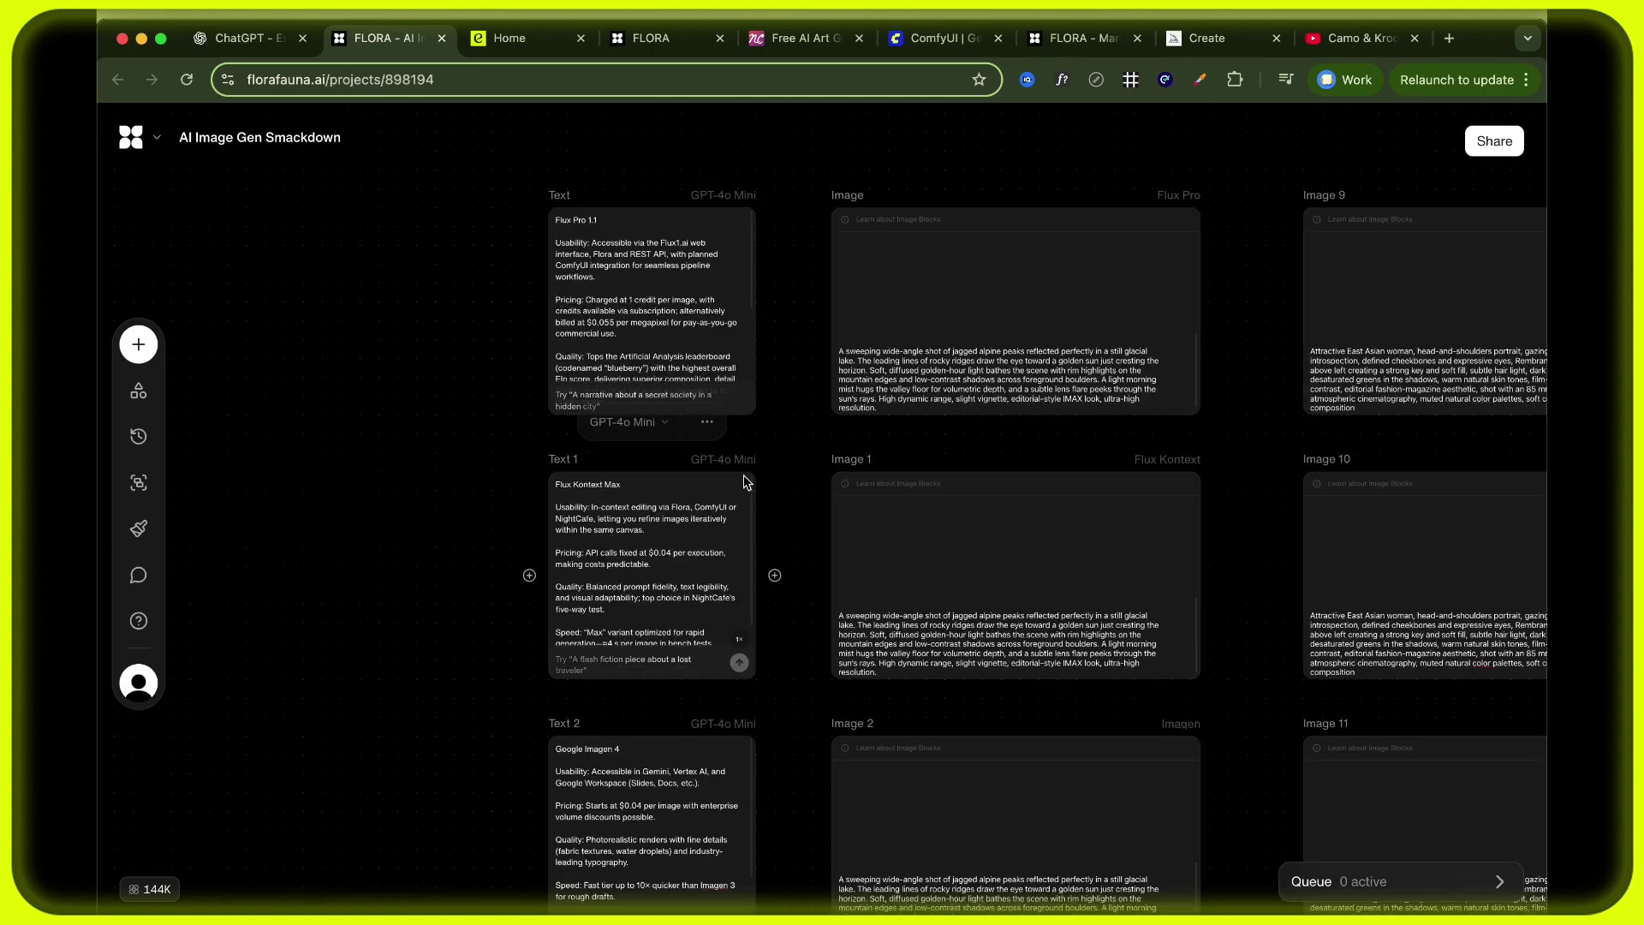
{"action": "left_click", "coordinate": [1054, 158]}
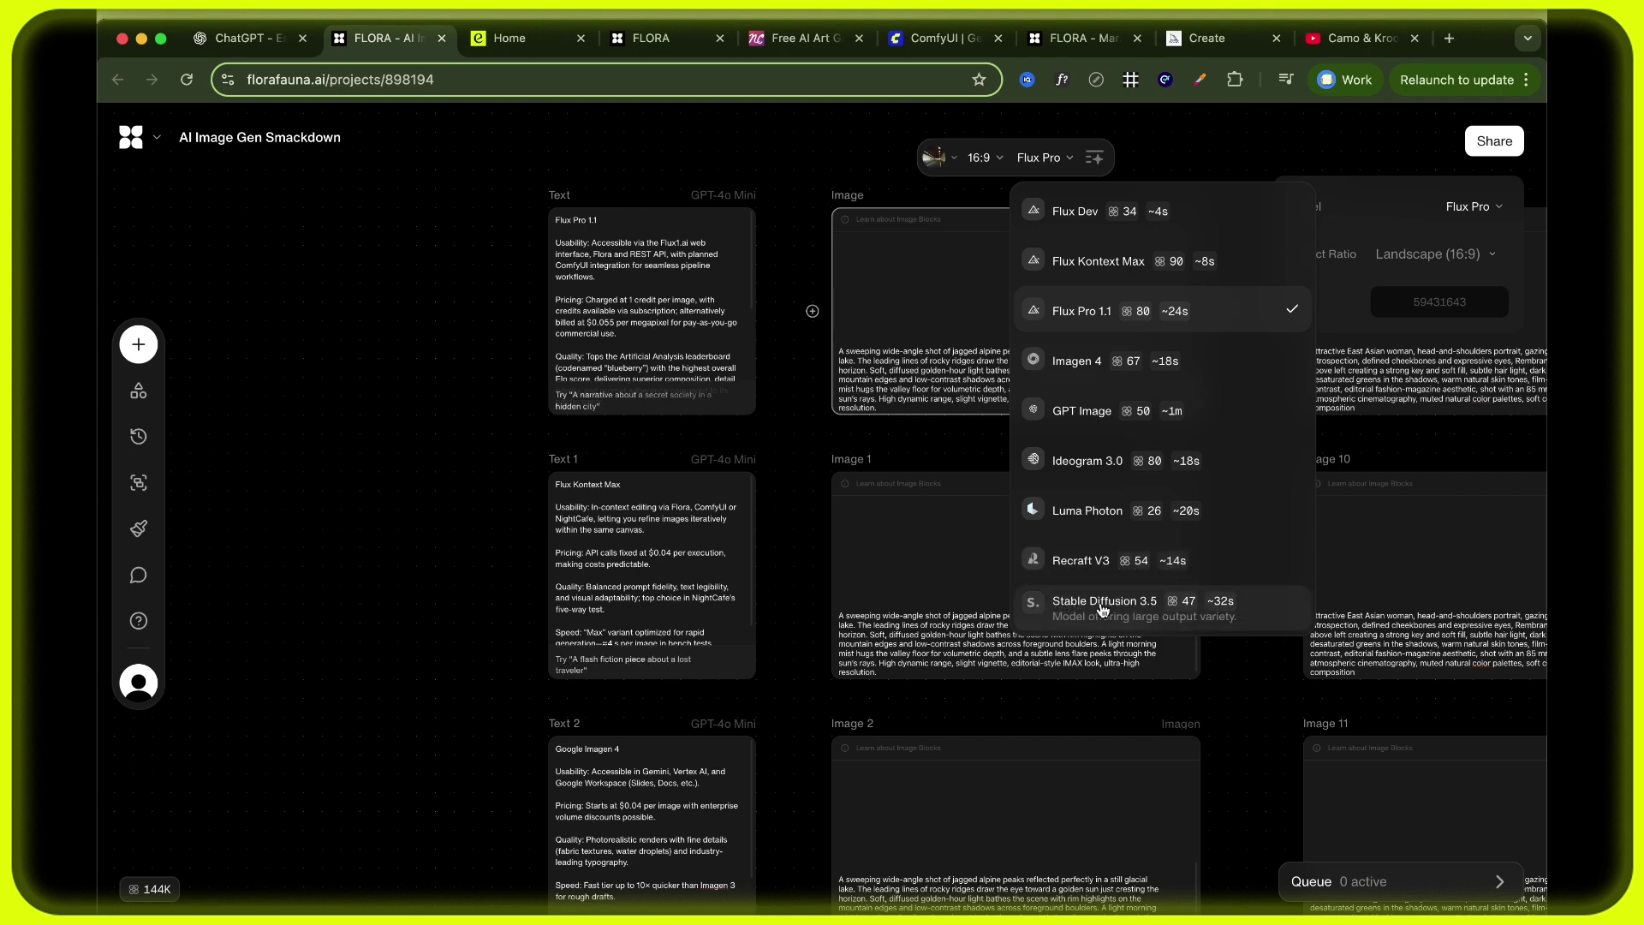
{"action": "left_click", "coordinate": [457, 554]}
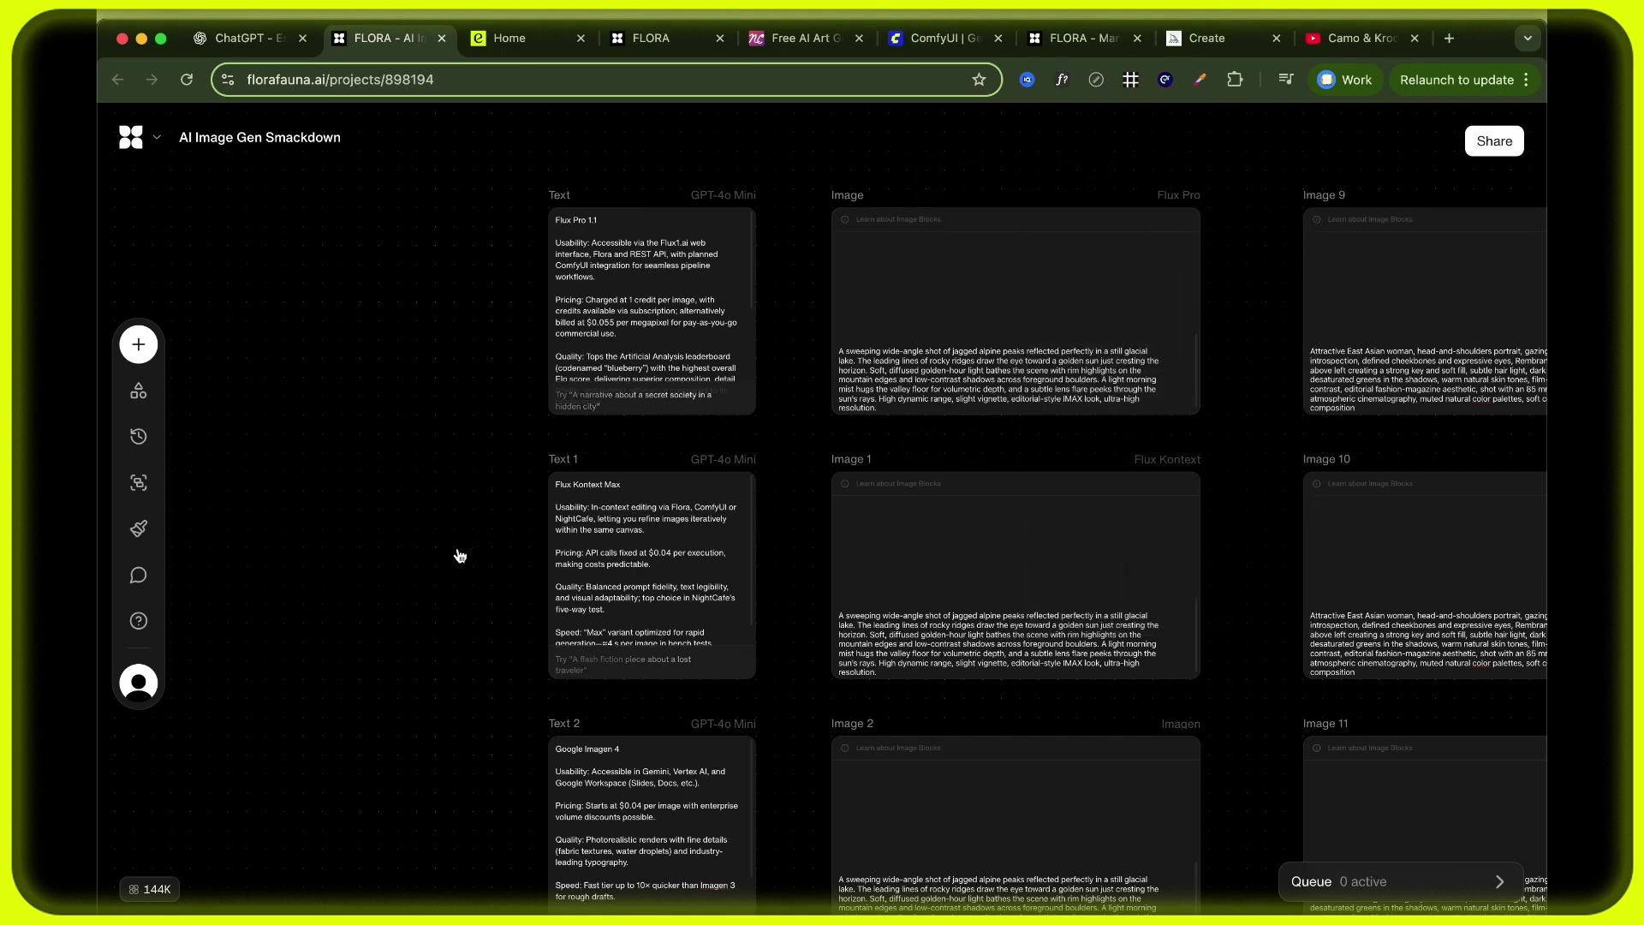
{"action": "scroll", "coordinate": [460, 555], "scroll_direction": "down", "scroll_amount": 5}
{"action": "scroll", "coordinate": [461, 571], "scroll_direction": "down", "scroll_amount": 5}
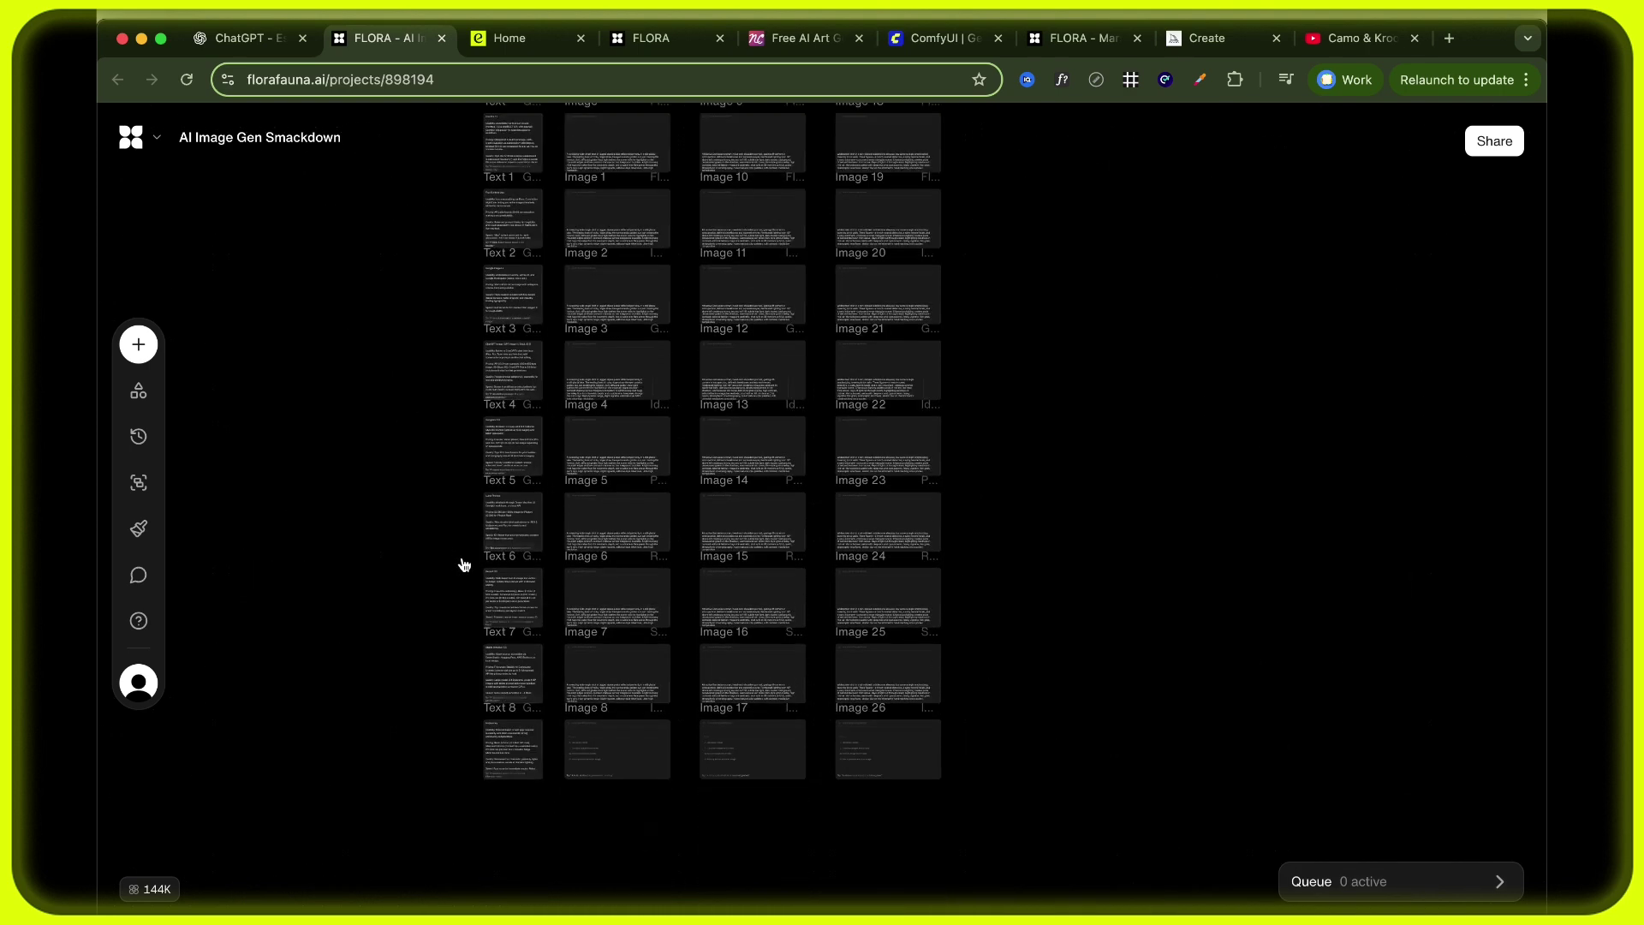
{"action": "scroll", "coordinate": [458, 576], "scroll_direction": "down", "scroll_amount": 2}
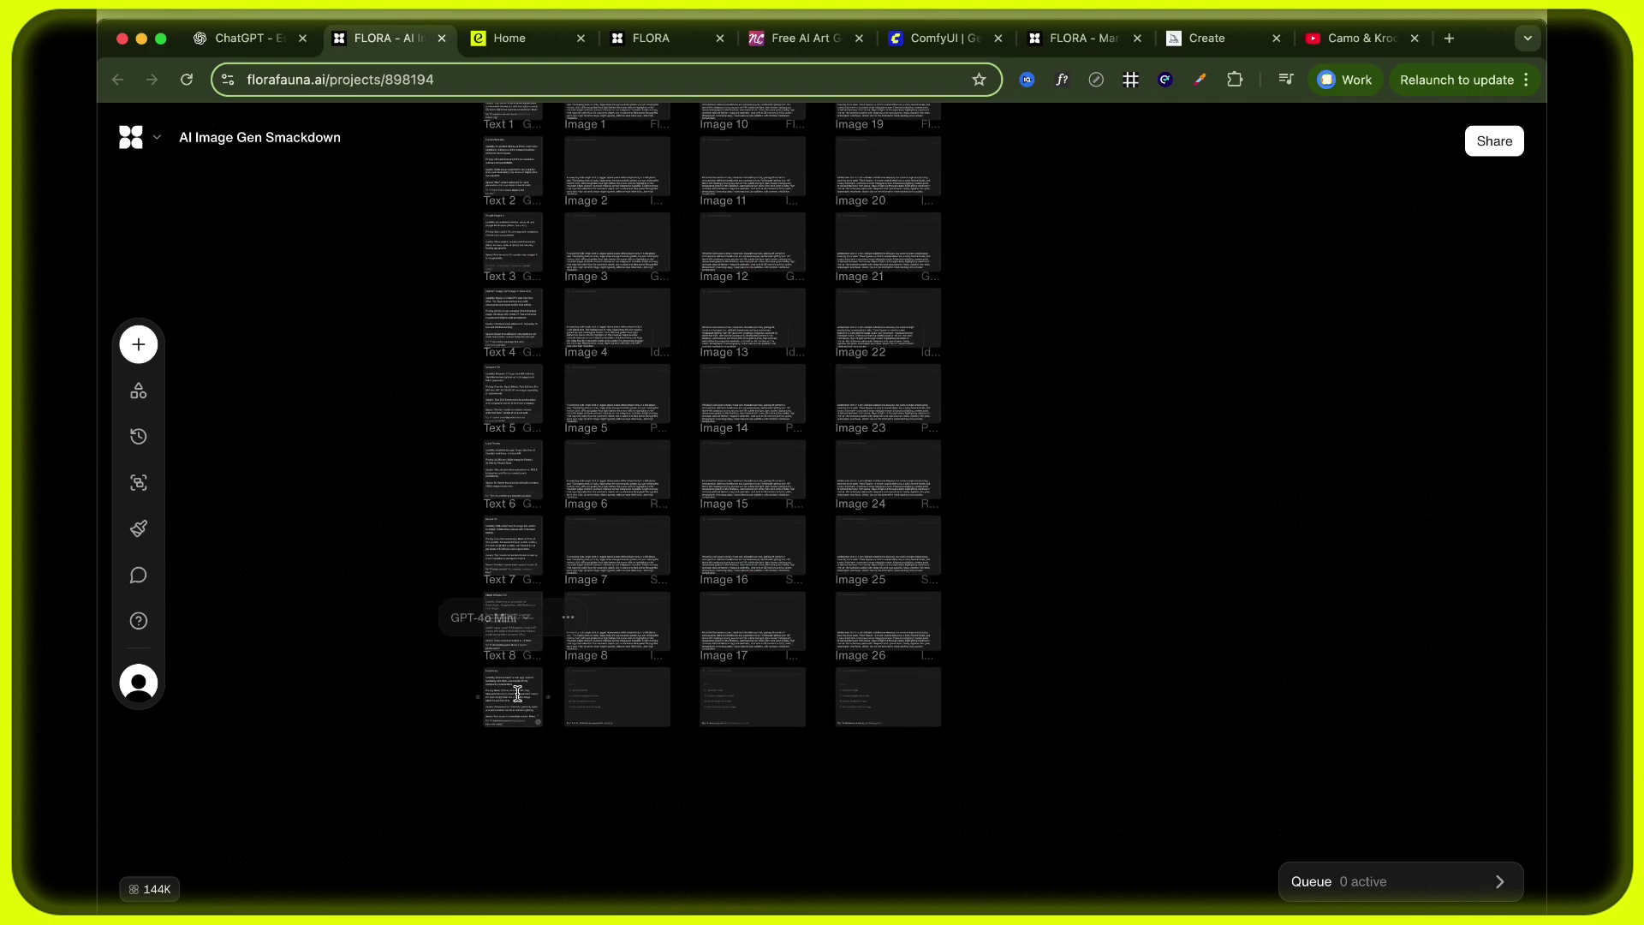
{"action": "scroll", "coordinate": [517, 685], "scroll_direction": "up", "scroll_amount": 5}
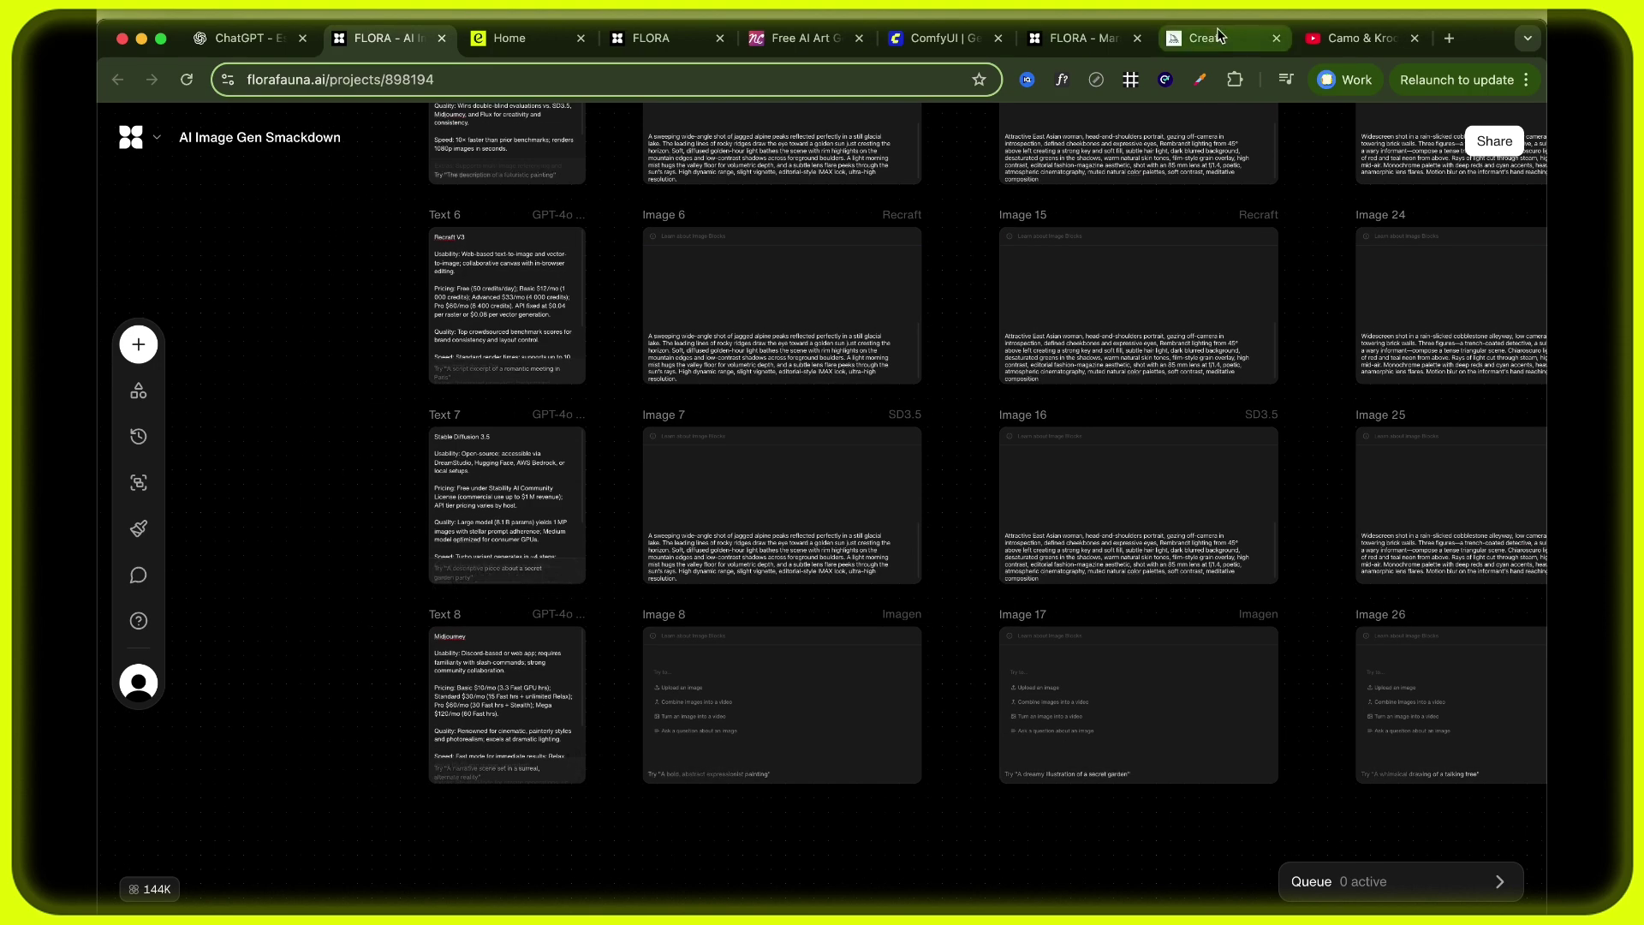
{"action": "left_click", "coordinate": [1215, 34]}
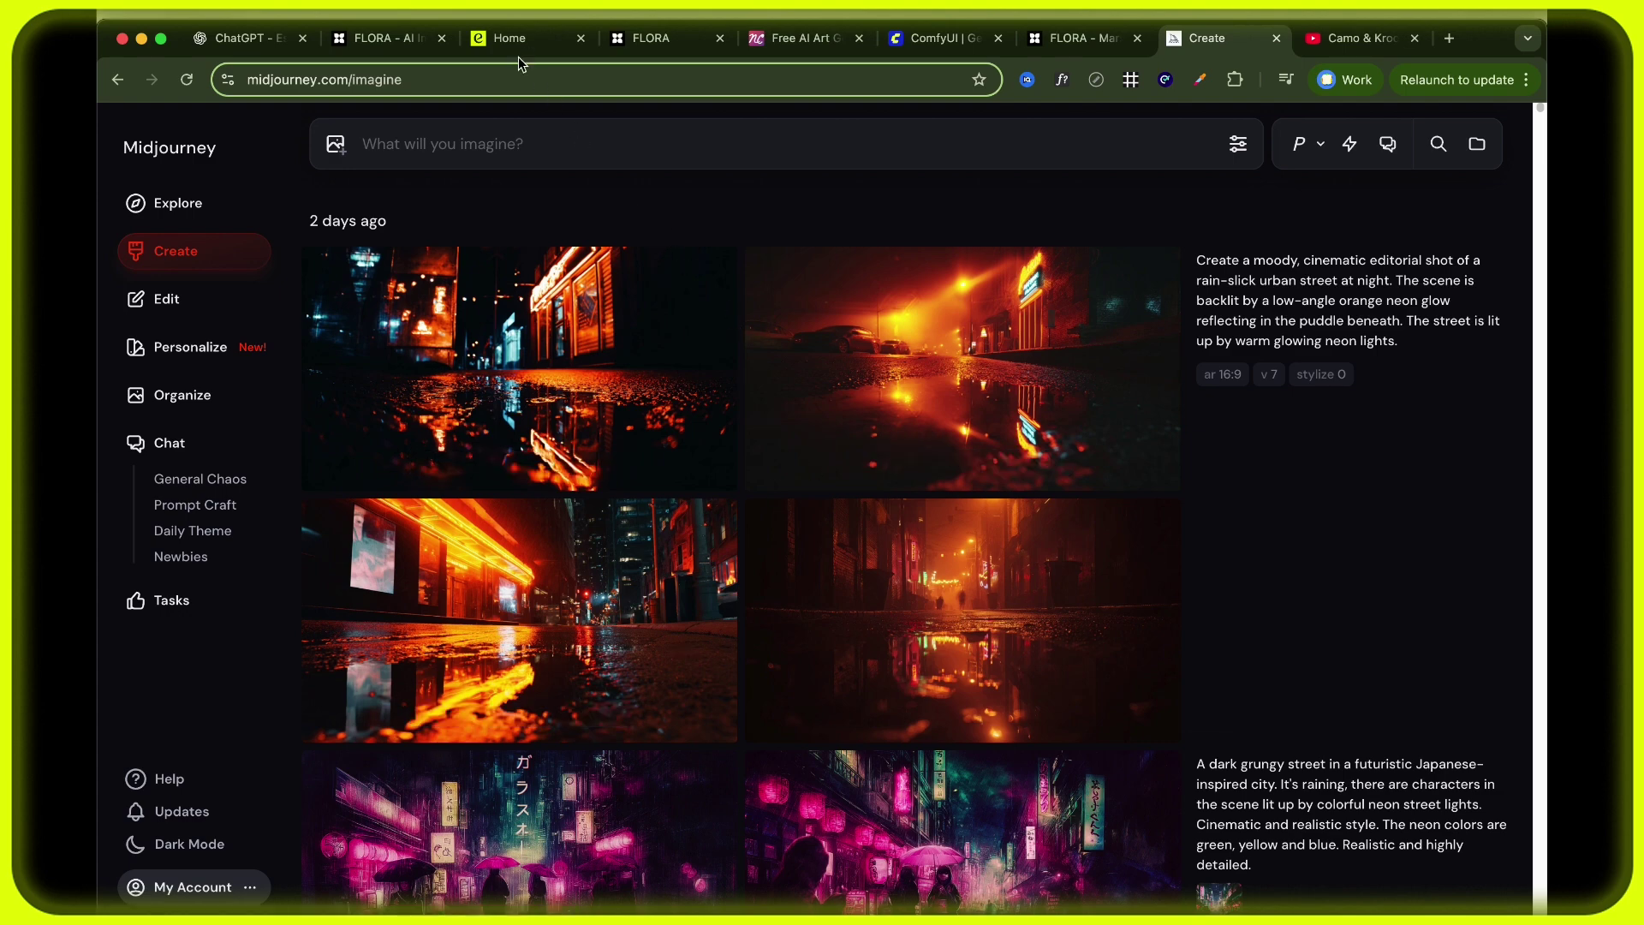
{"action": "left_click", "coordinate": [384, 37]}
{"action": "scroll", "coordinate": [646, 300], "scroll_direction": "up", "scroll_amount": 5}
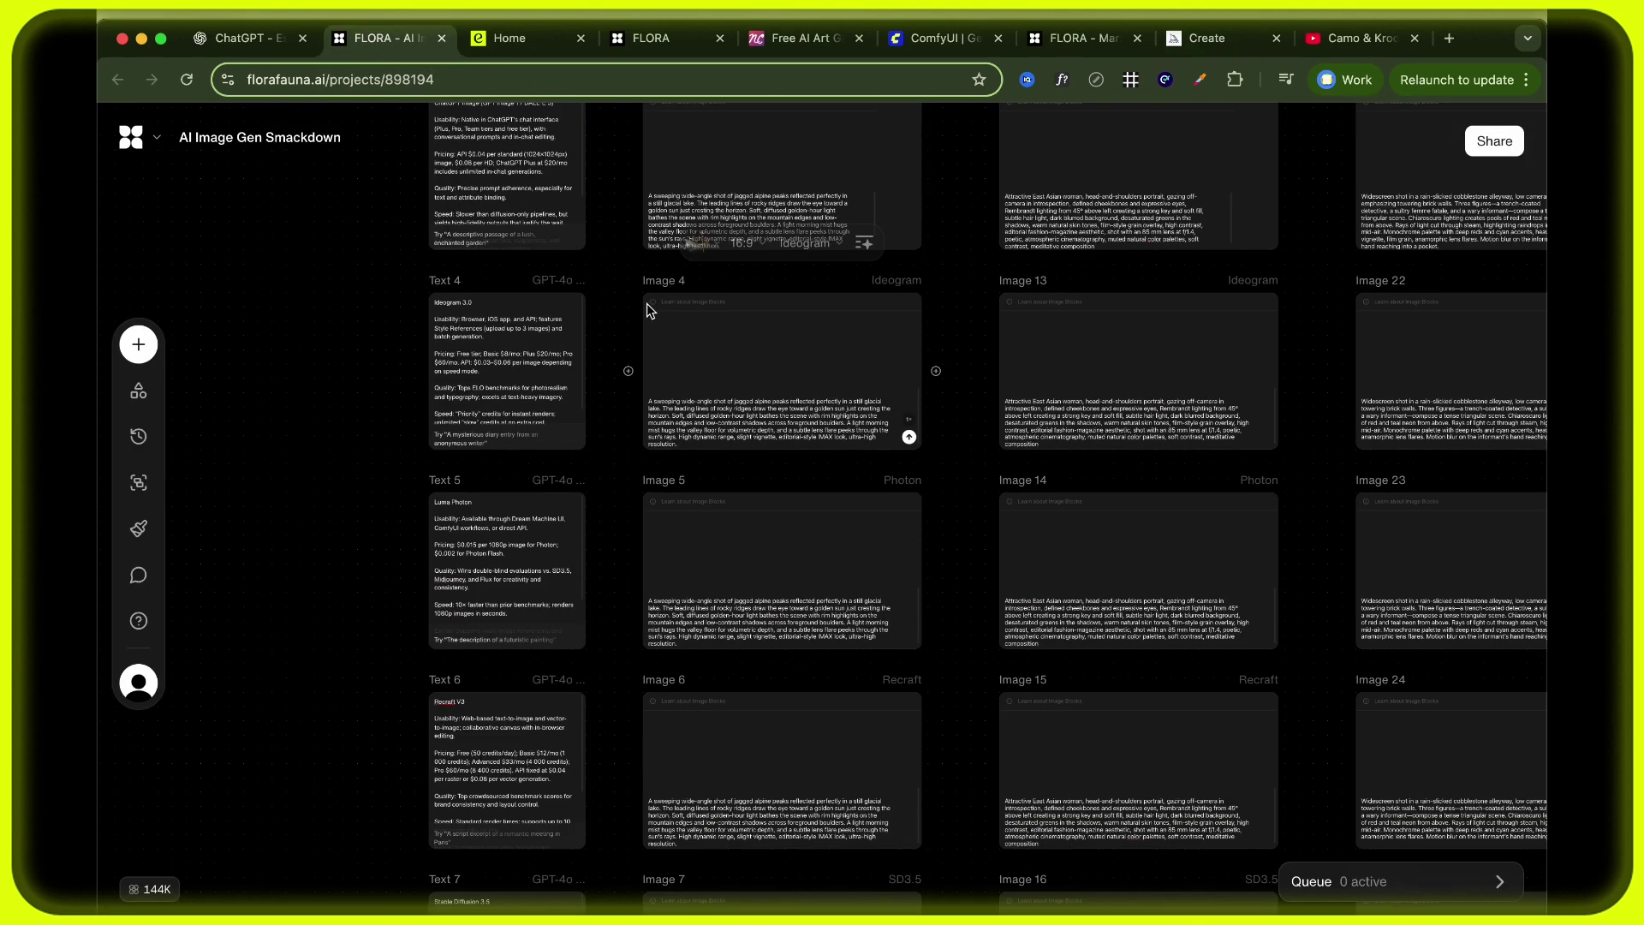
{"action": "scroll", "coordinate": [648, 311], "scroll_direction": "up", "scroll_amount": 5}
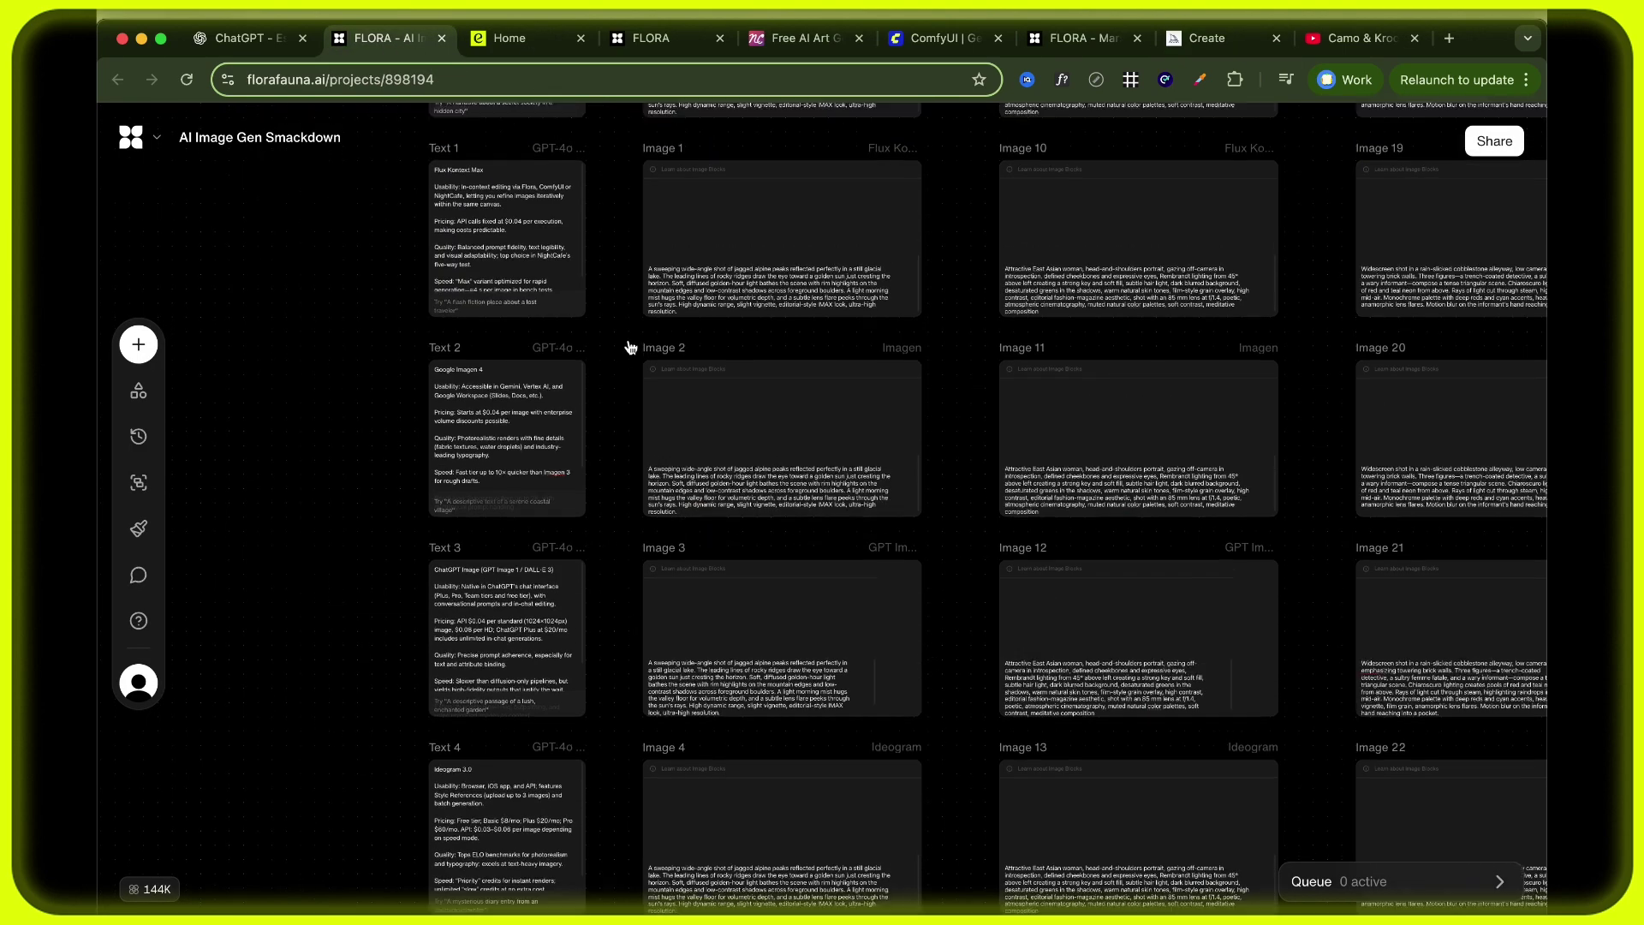
{"action": "scroll", "coordinate": [627, 343], "scroll_direction": "down", "scroll_amount": 5}
{"action": "scroll", "coordinate": [624, 338], "scroll_direction": "up", "scroll_amount": 1}
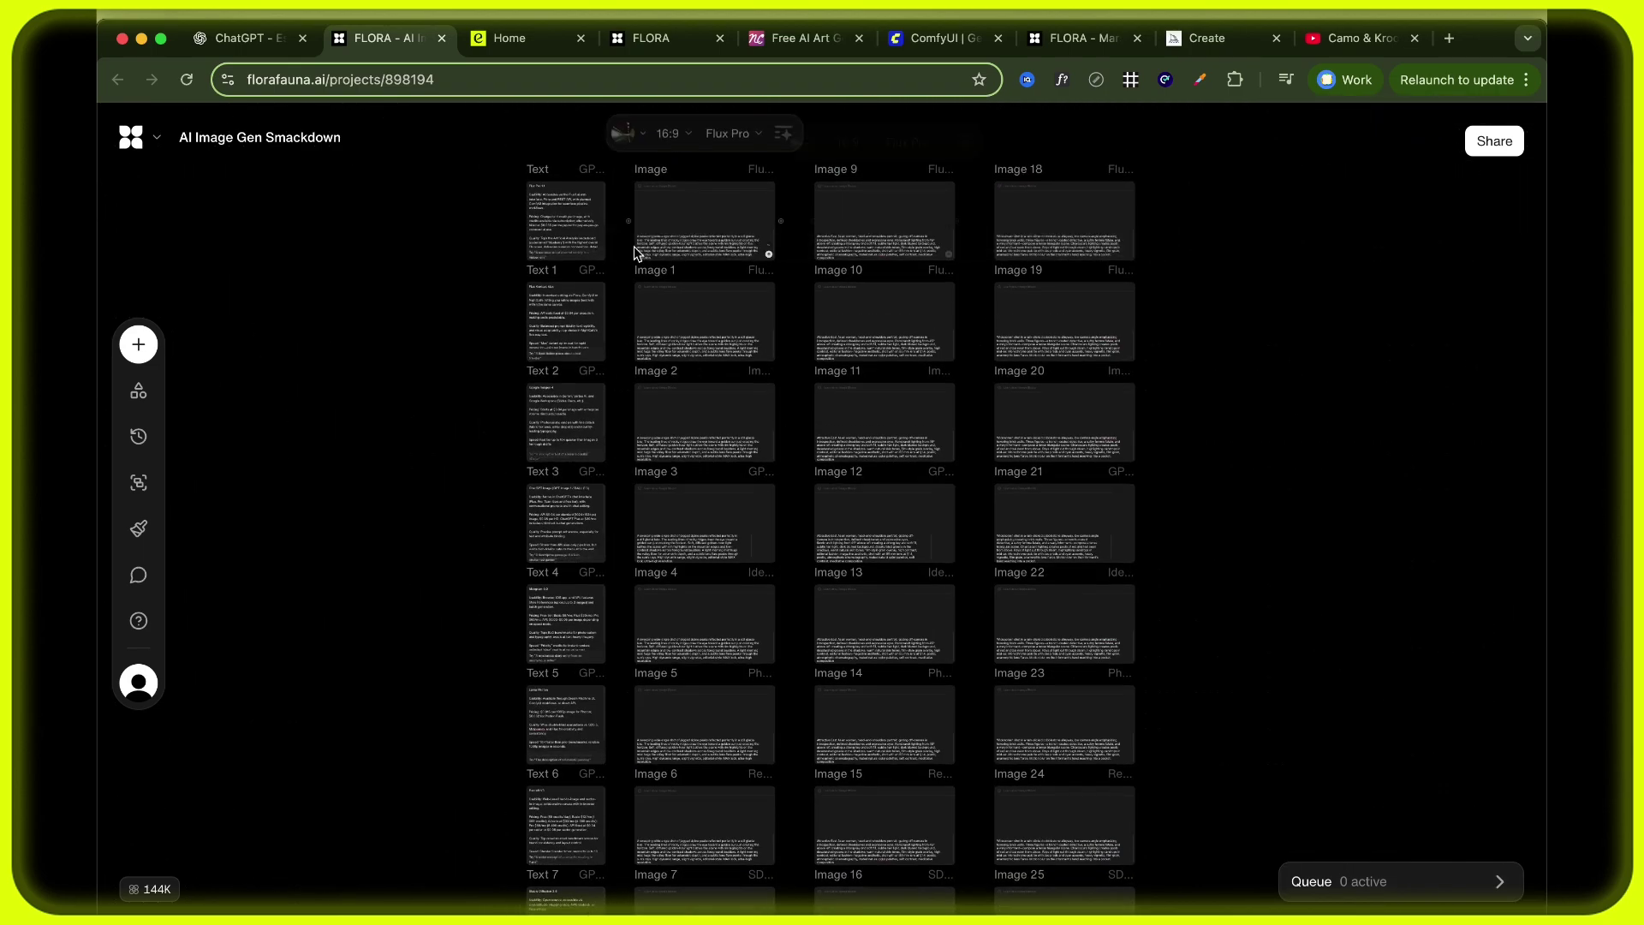
{"action": "scroll", "coordinate": [694, 218], "scroll_direction": "up", "scroll_amount": 10}
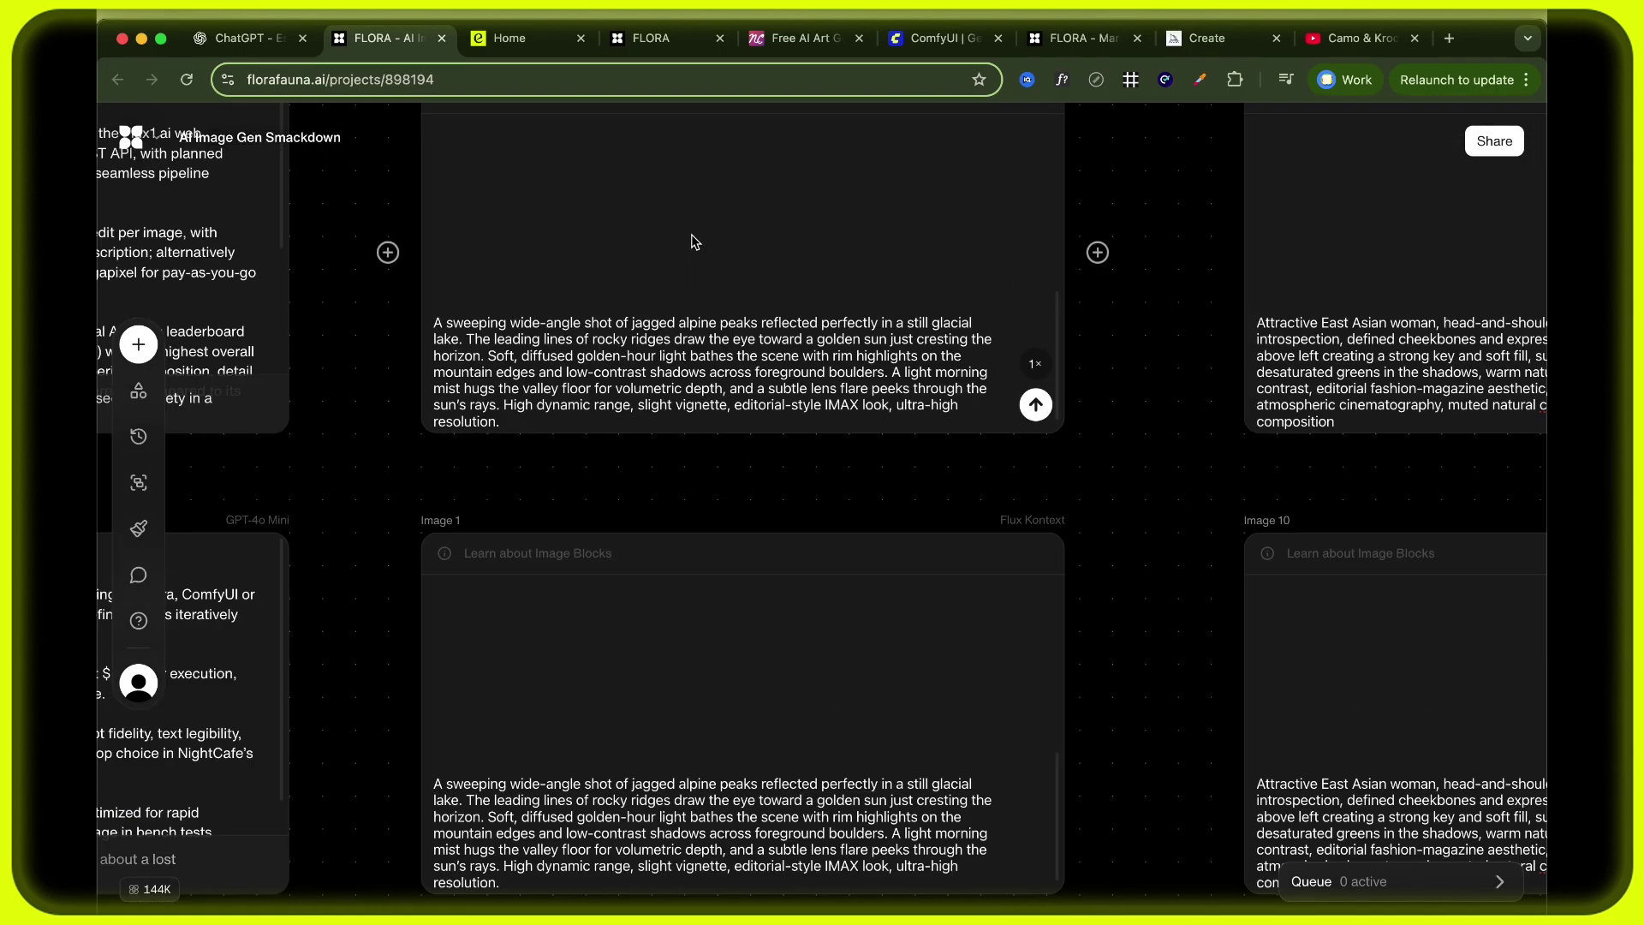
{"action": "scroll", "coordinate": [690, 234], "scroll_direction": "up", "scroll_amount": 3}
{"action": "scroll", "coordinate": [698, 285], "scroll_direction": "down", "scroll_amount": 5}
{"action": "scroll", "coordinate": [699, 296], "scroll_direction": "up", "scroll_amount": 1}
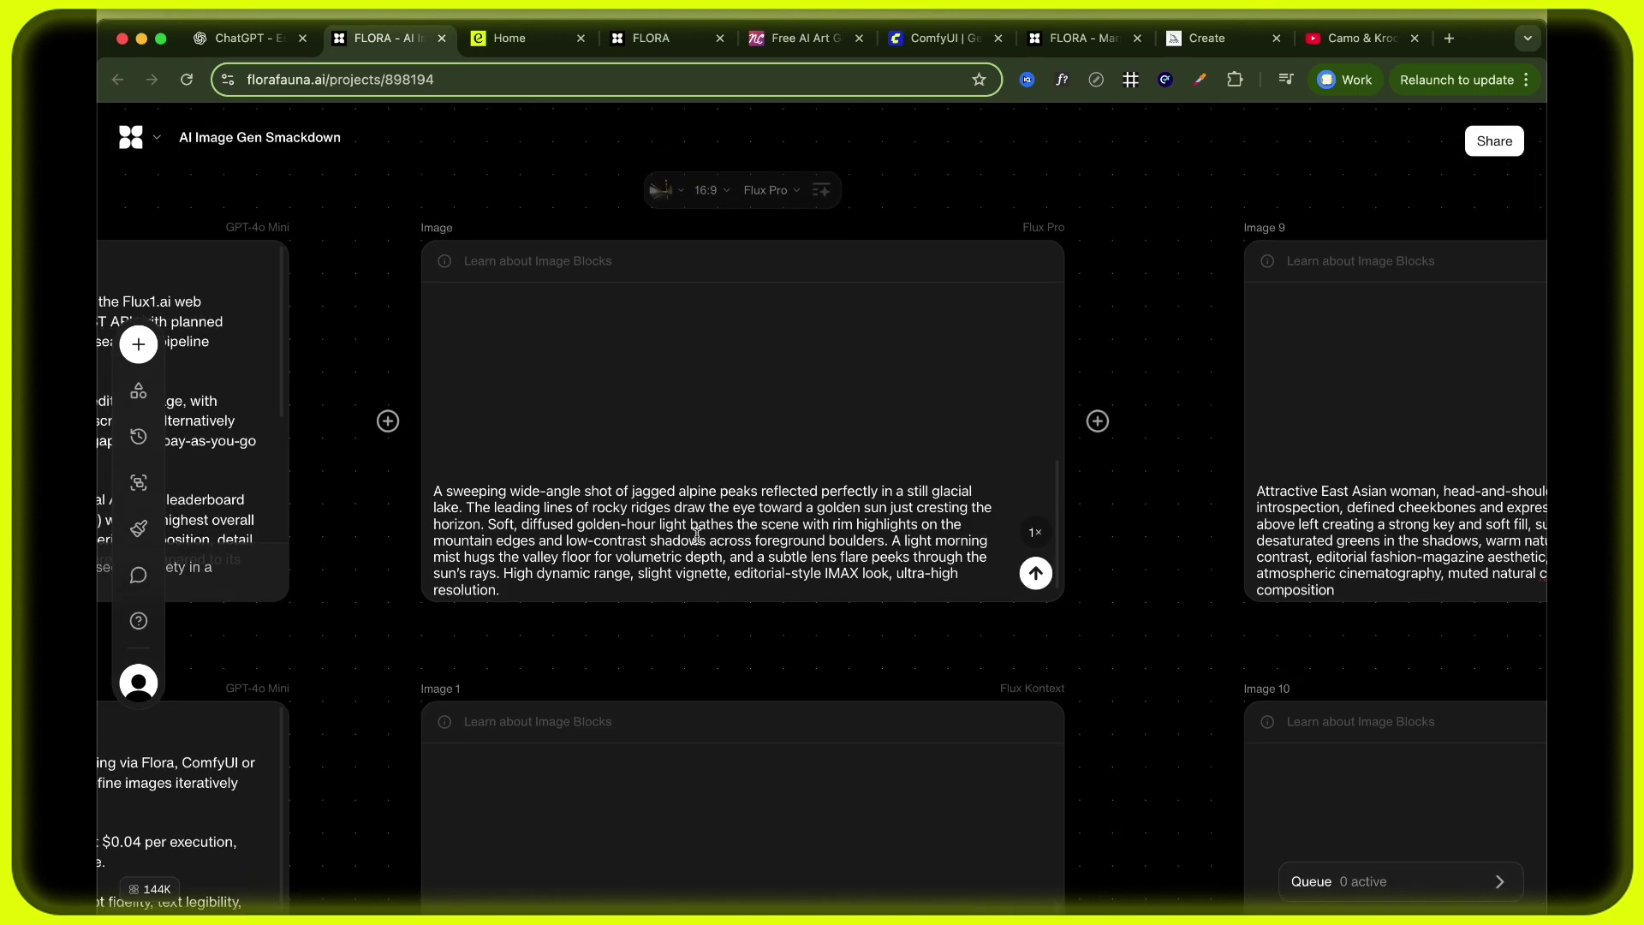
{"action": "scroll", "coordinate": [725, 507], "scroll_direction": "down", "scroll_amount": 5}
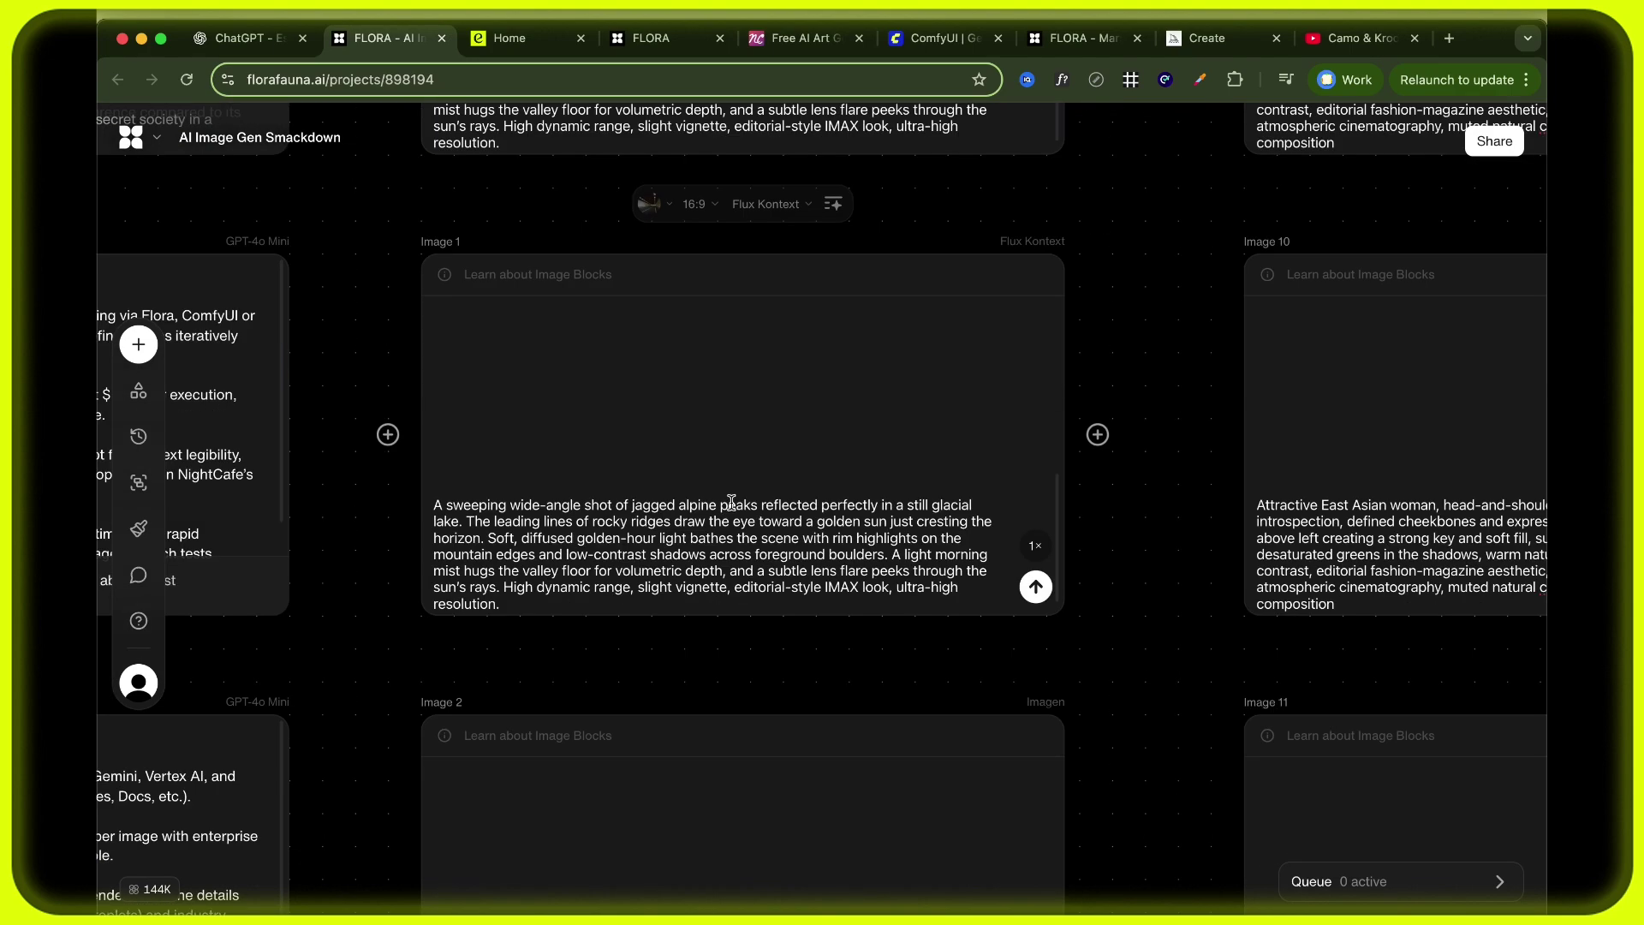
{"action": "scroll", "coordinate": [753, 503], "scroll_direction": "up", "scroll_amount": 6}
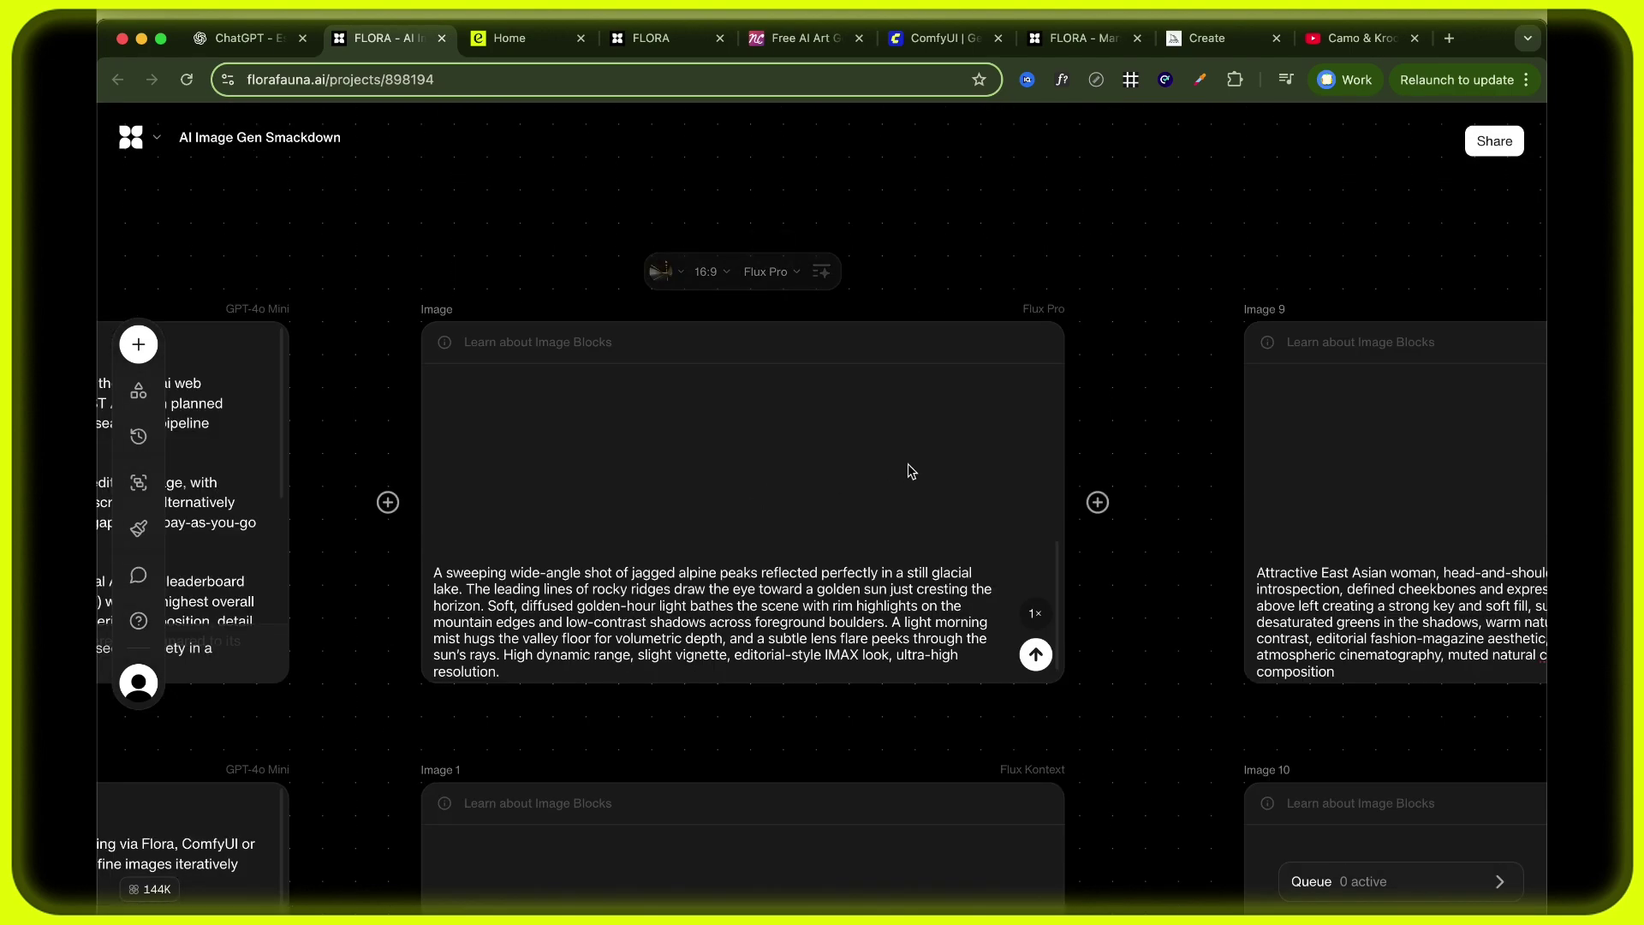
{"action": "scroll", "coordinate": [911, 471], "scroll_direction": "right", "scroll_amount": 6}
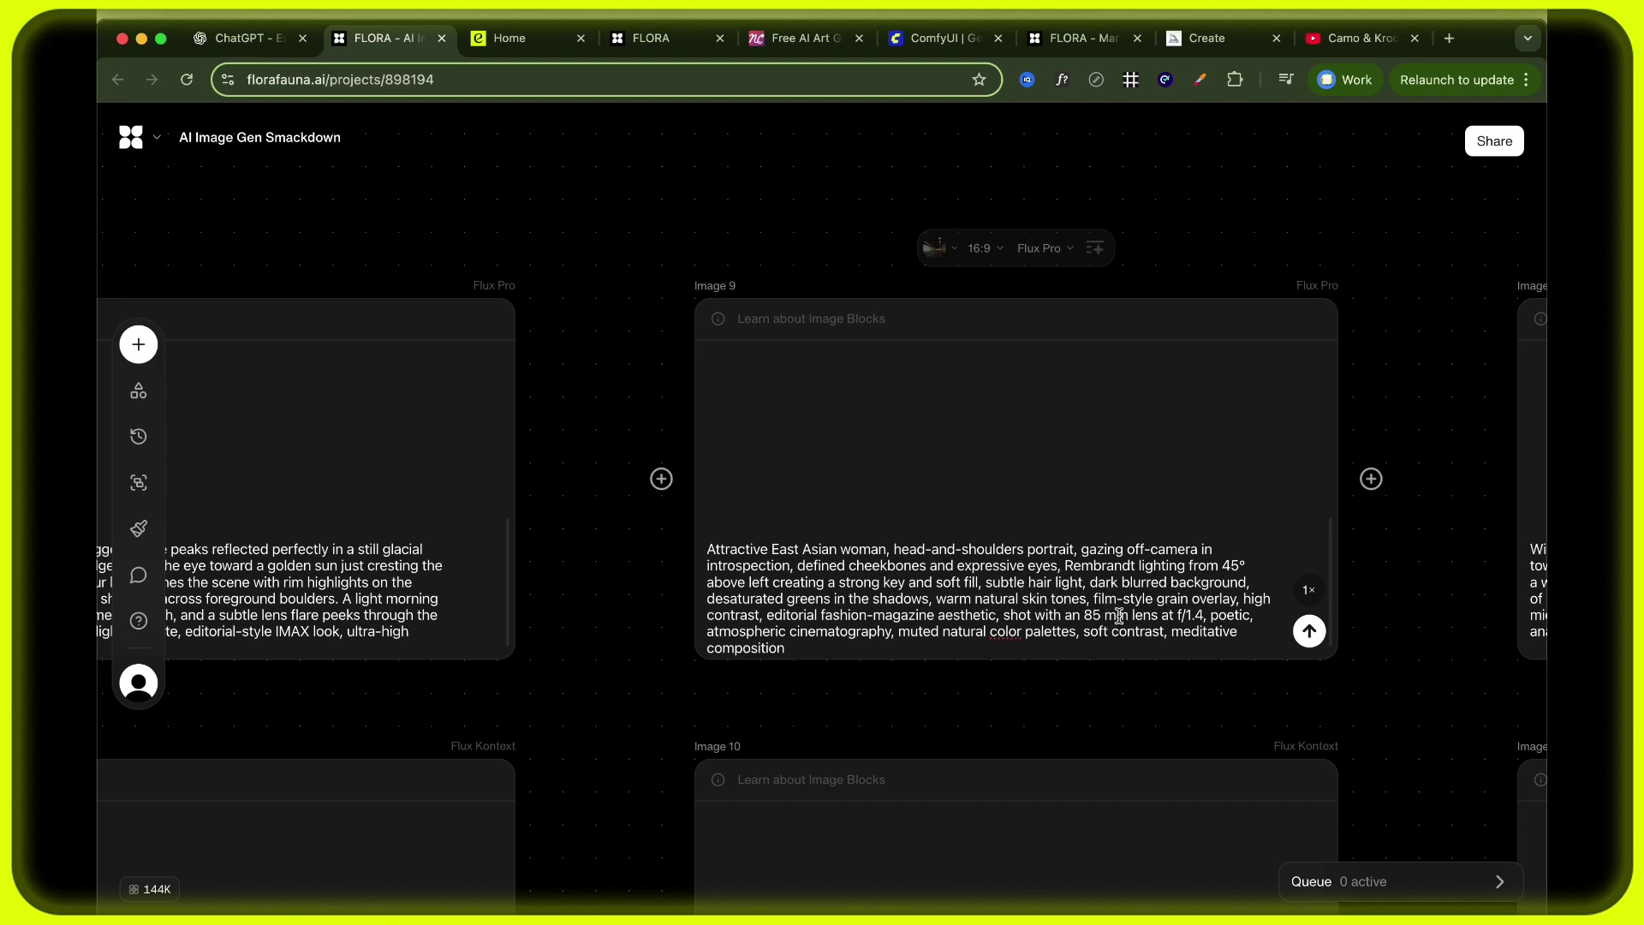
{"action": "scroll", "coordinate": [1119, 613], "scroll_direction": "right", "scroll_amount": 6}
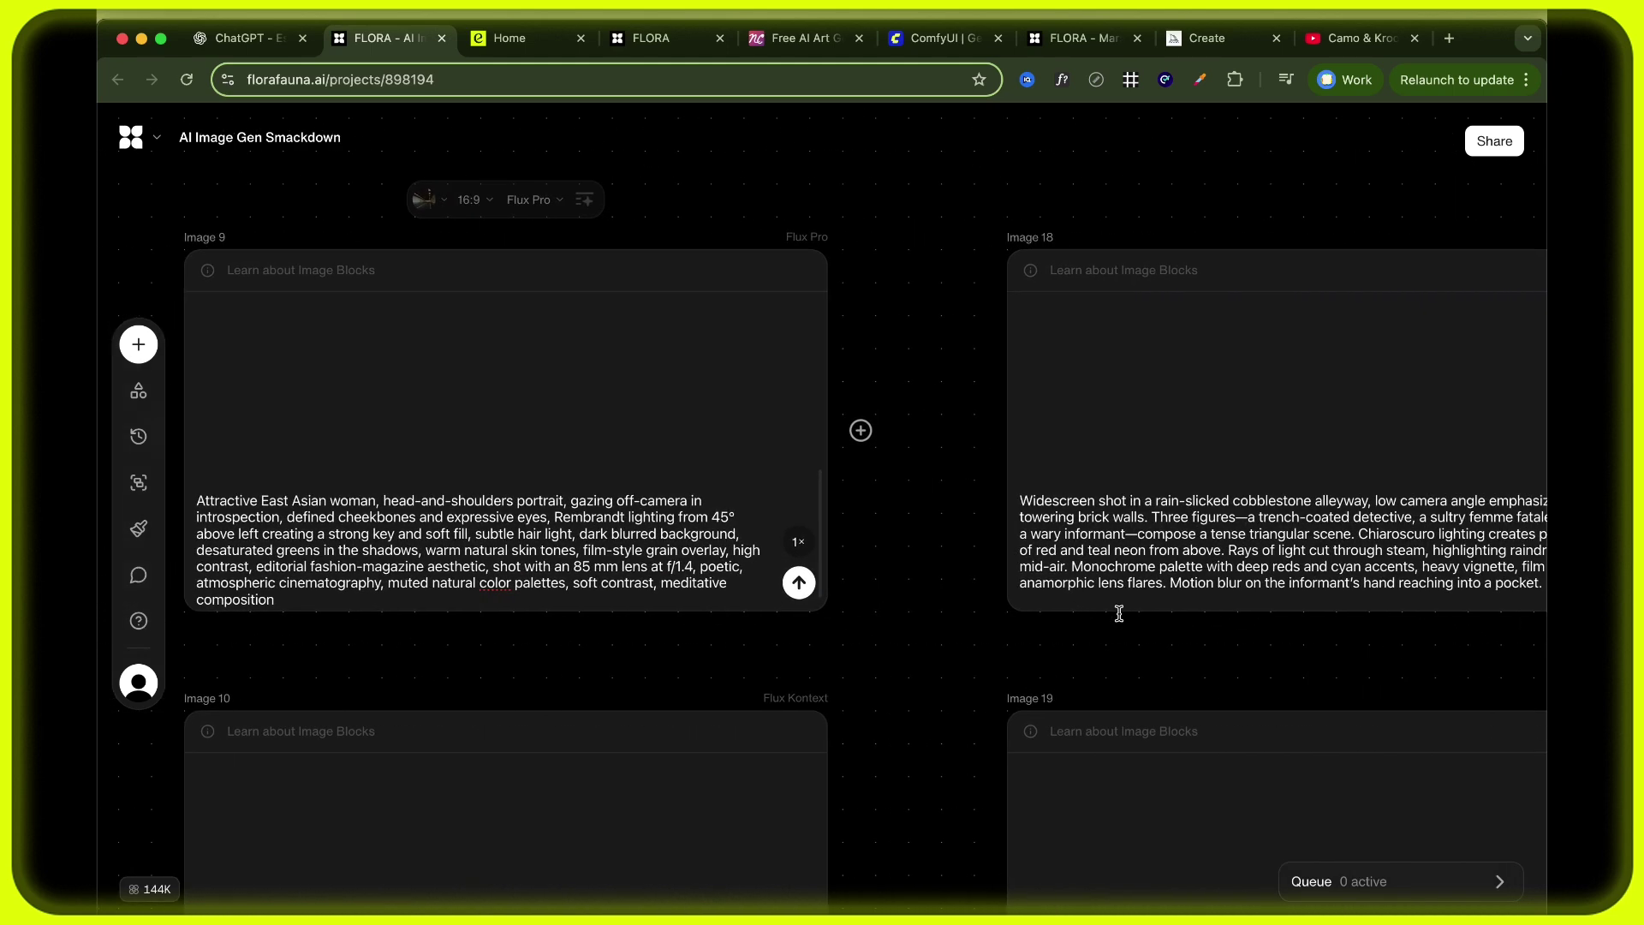
{"action": "scroll", "coordinate": [1119, 614], "scroll_direction": "right", "scroll_amount": 4}
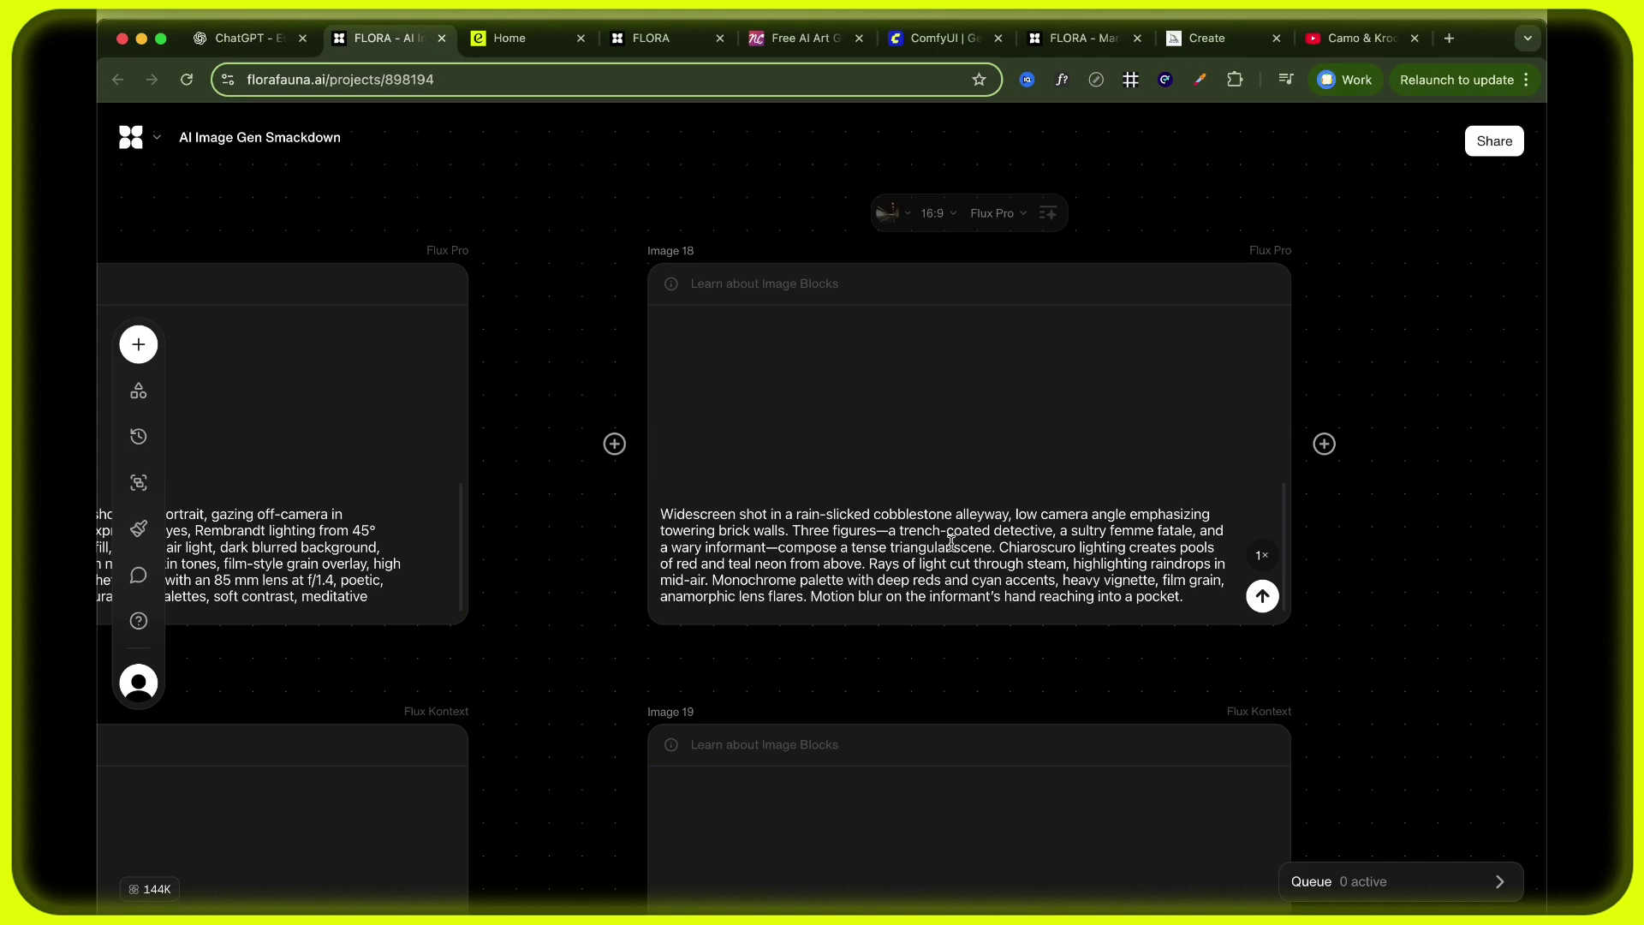
{"action": "scroll", "coordinate": [951, 541], "scroll_direction": "down", "scroll_amount": 10}
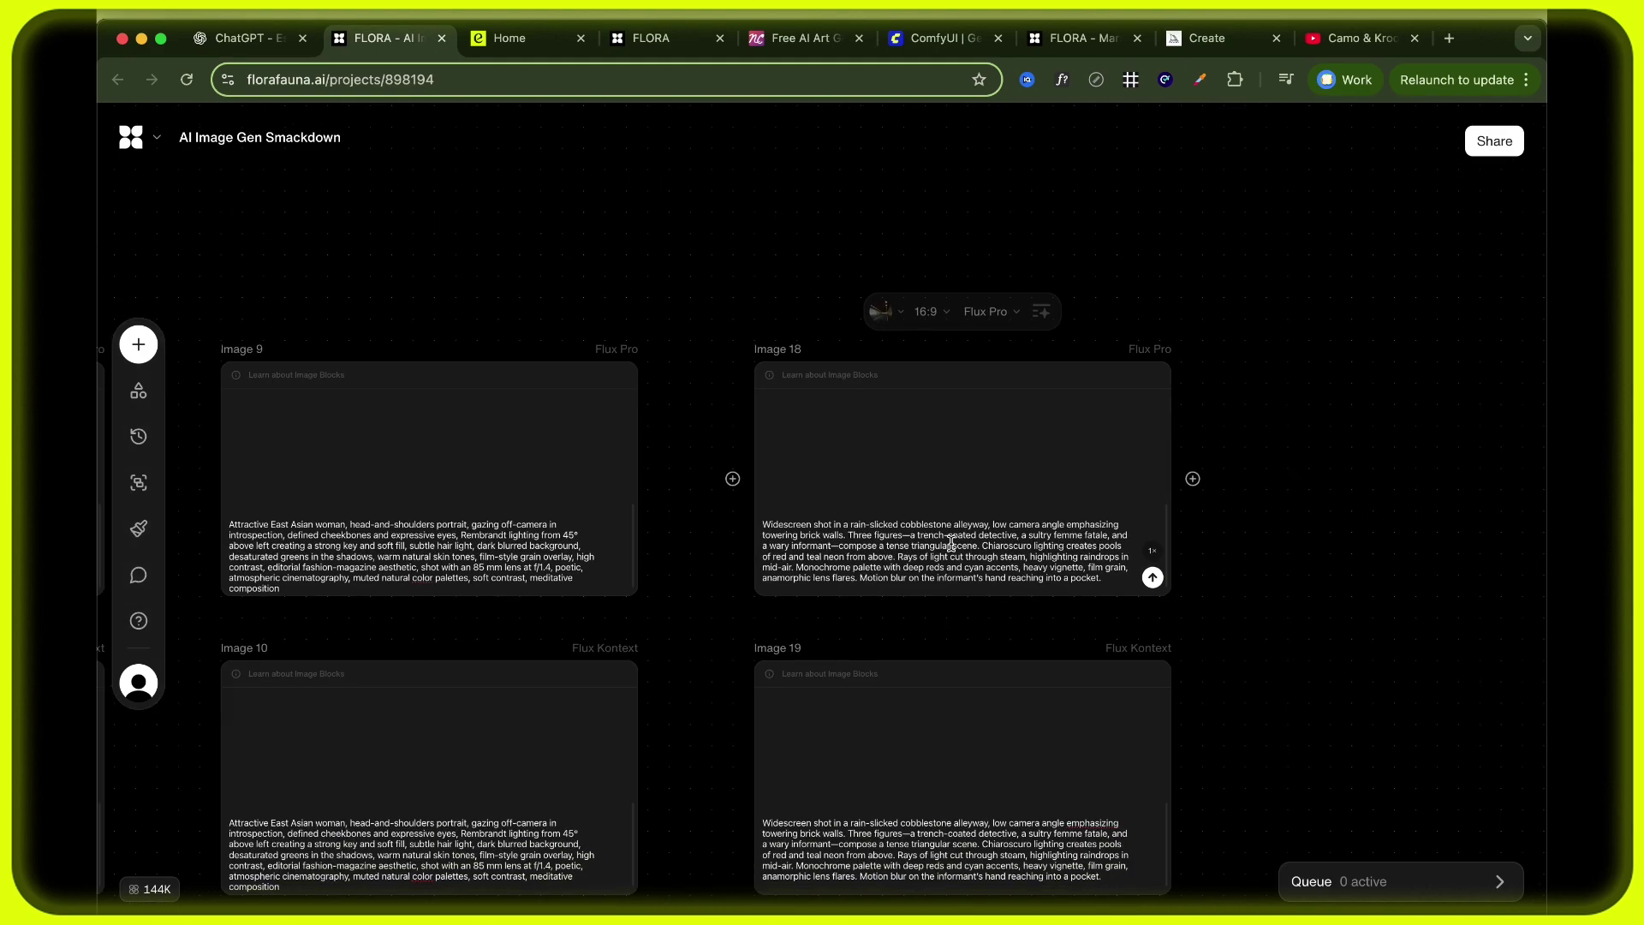
{"action": "scroll", "coordinate": [951, 541], "scroll_direction": "left", "scroll_amount": 5}
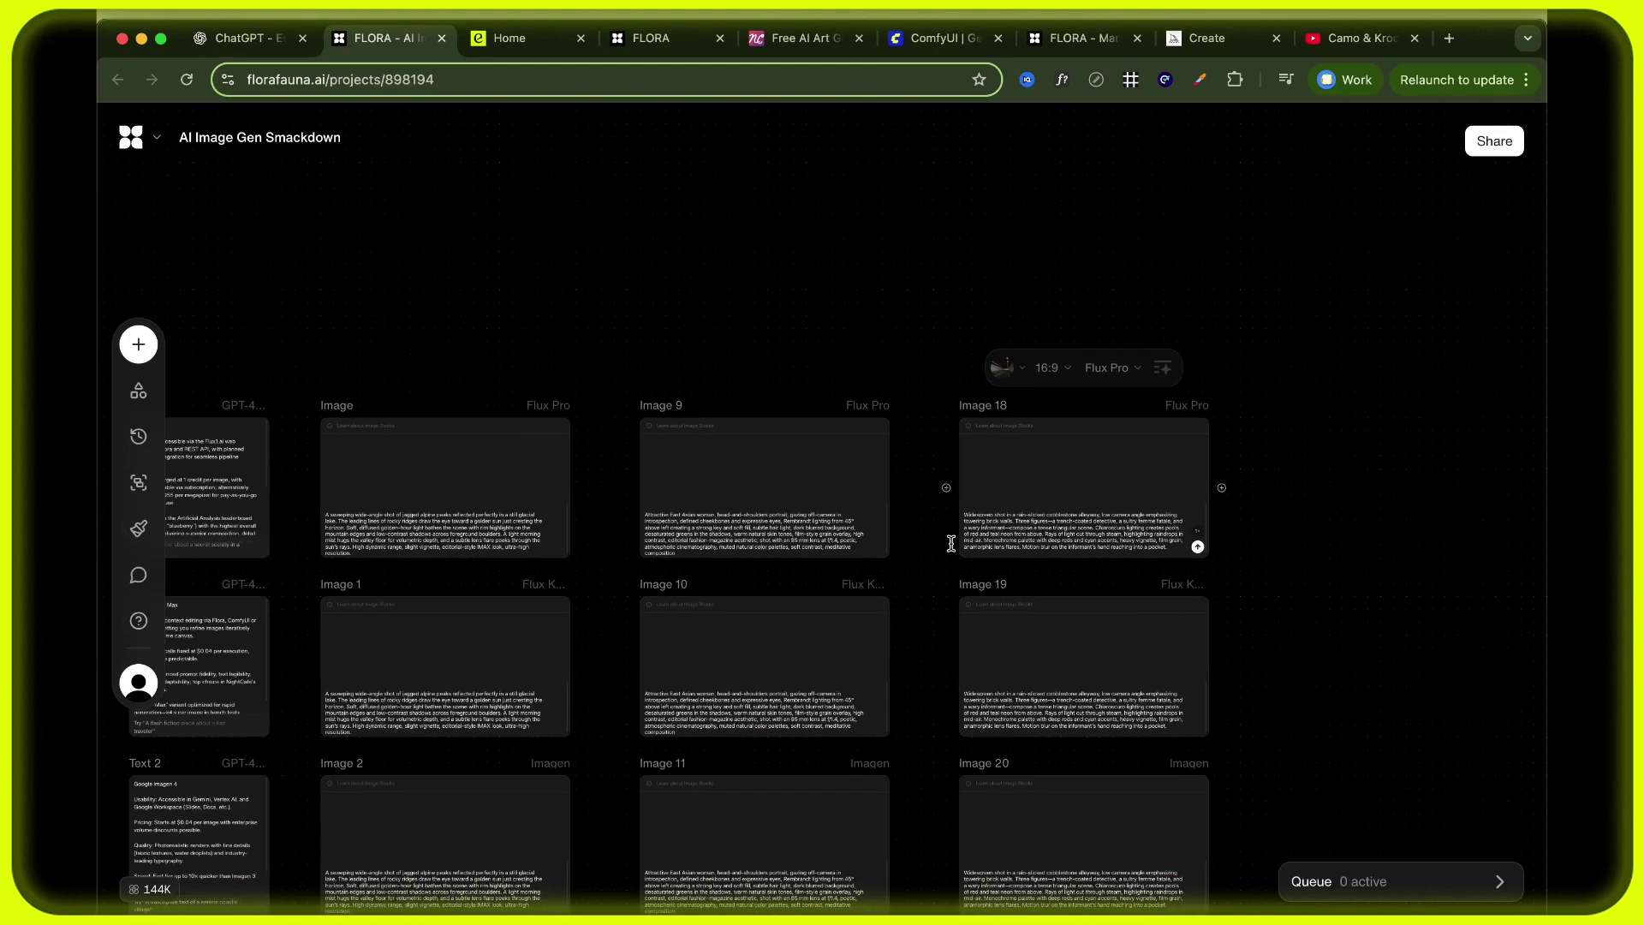
{"action": "scroll", "coordinate": [950, 541], "scroll_direction": "left", "scroll_amount": 2}
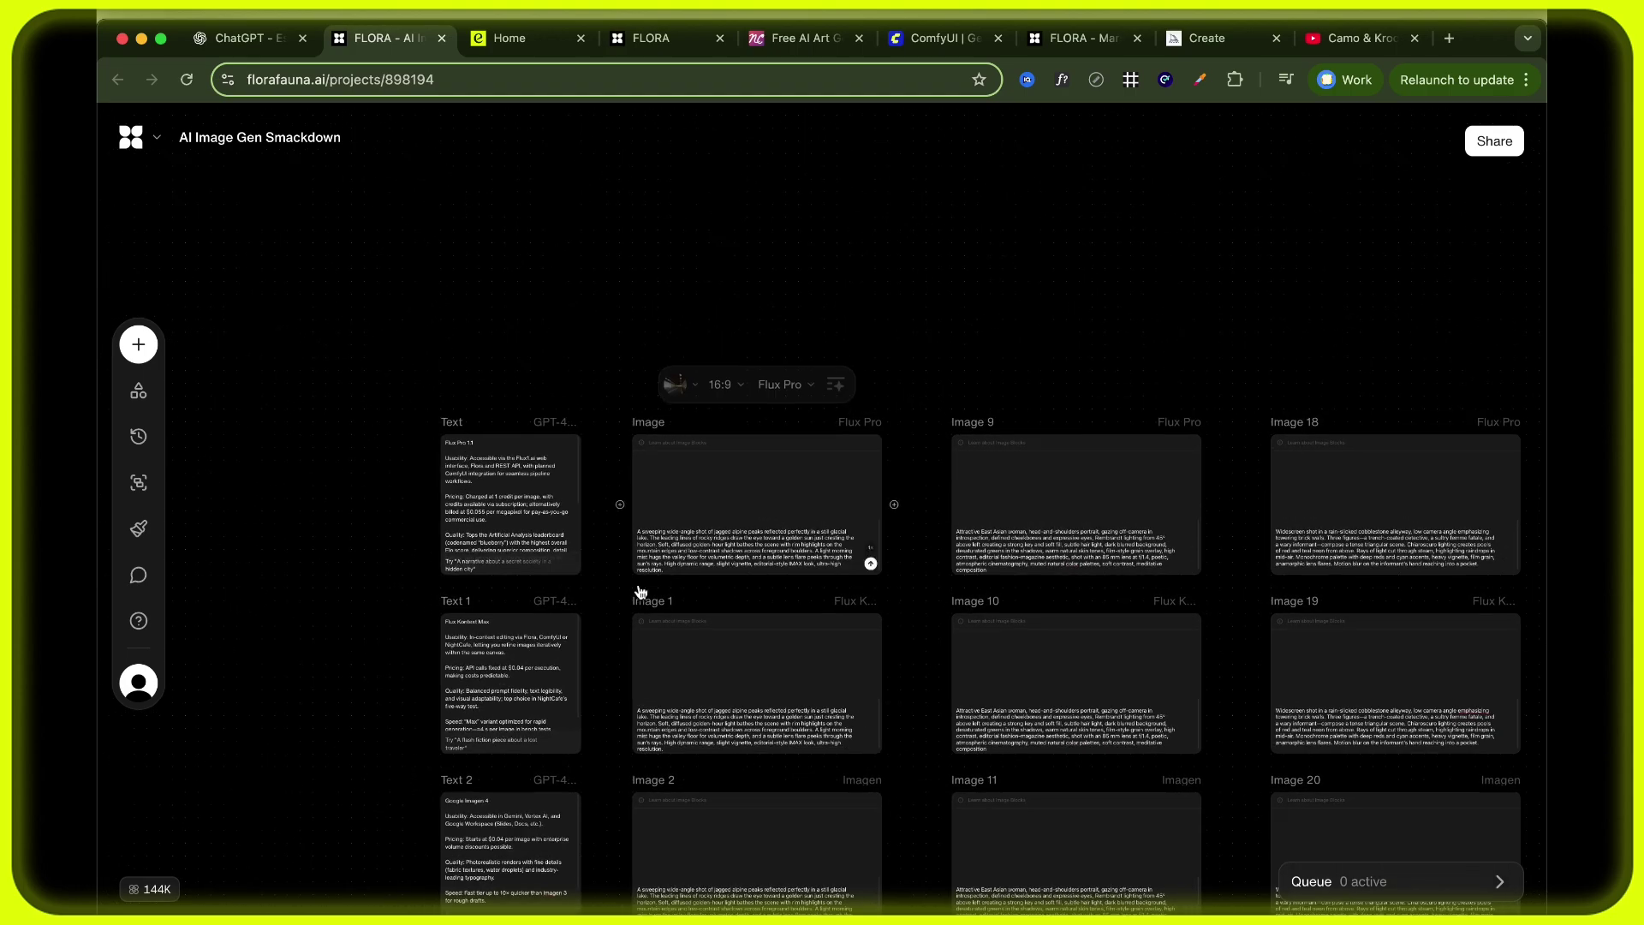
{"action": "scroll", "coordinate": [661, 513], "scroll_direction": "up", "scroll_amount": 5}
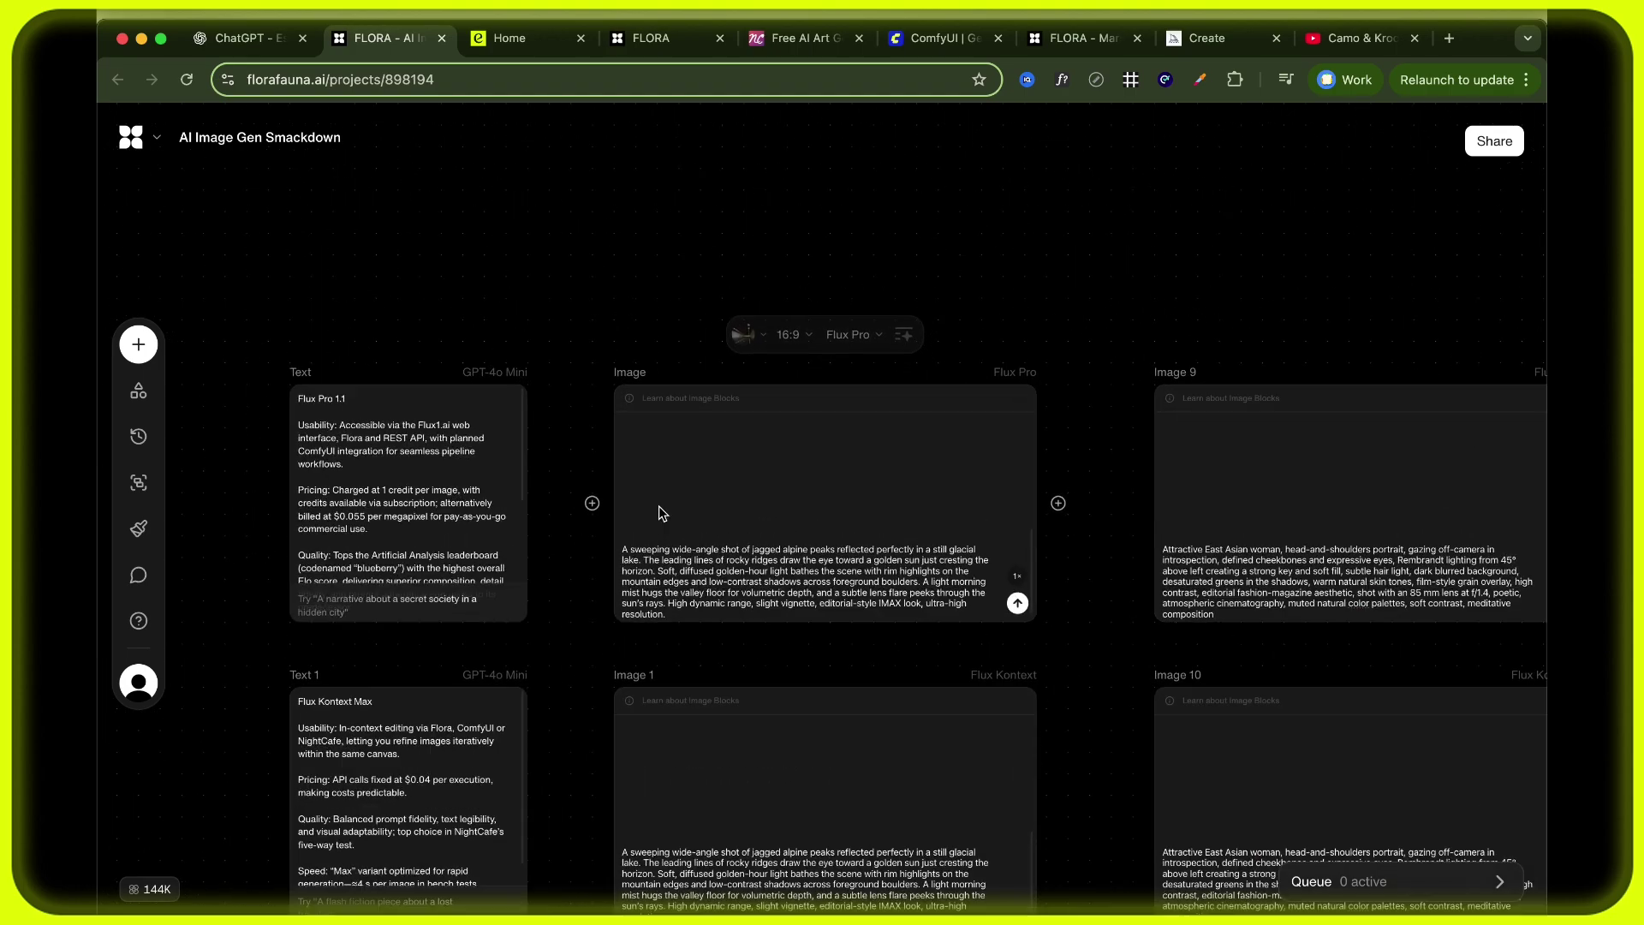
Generate the alpine lake image with Flux Pro in the first Image block.
{"action": "scroll", "coordinate": [662, 513], "scroll_direction": "left", "scroll_amount": 3}
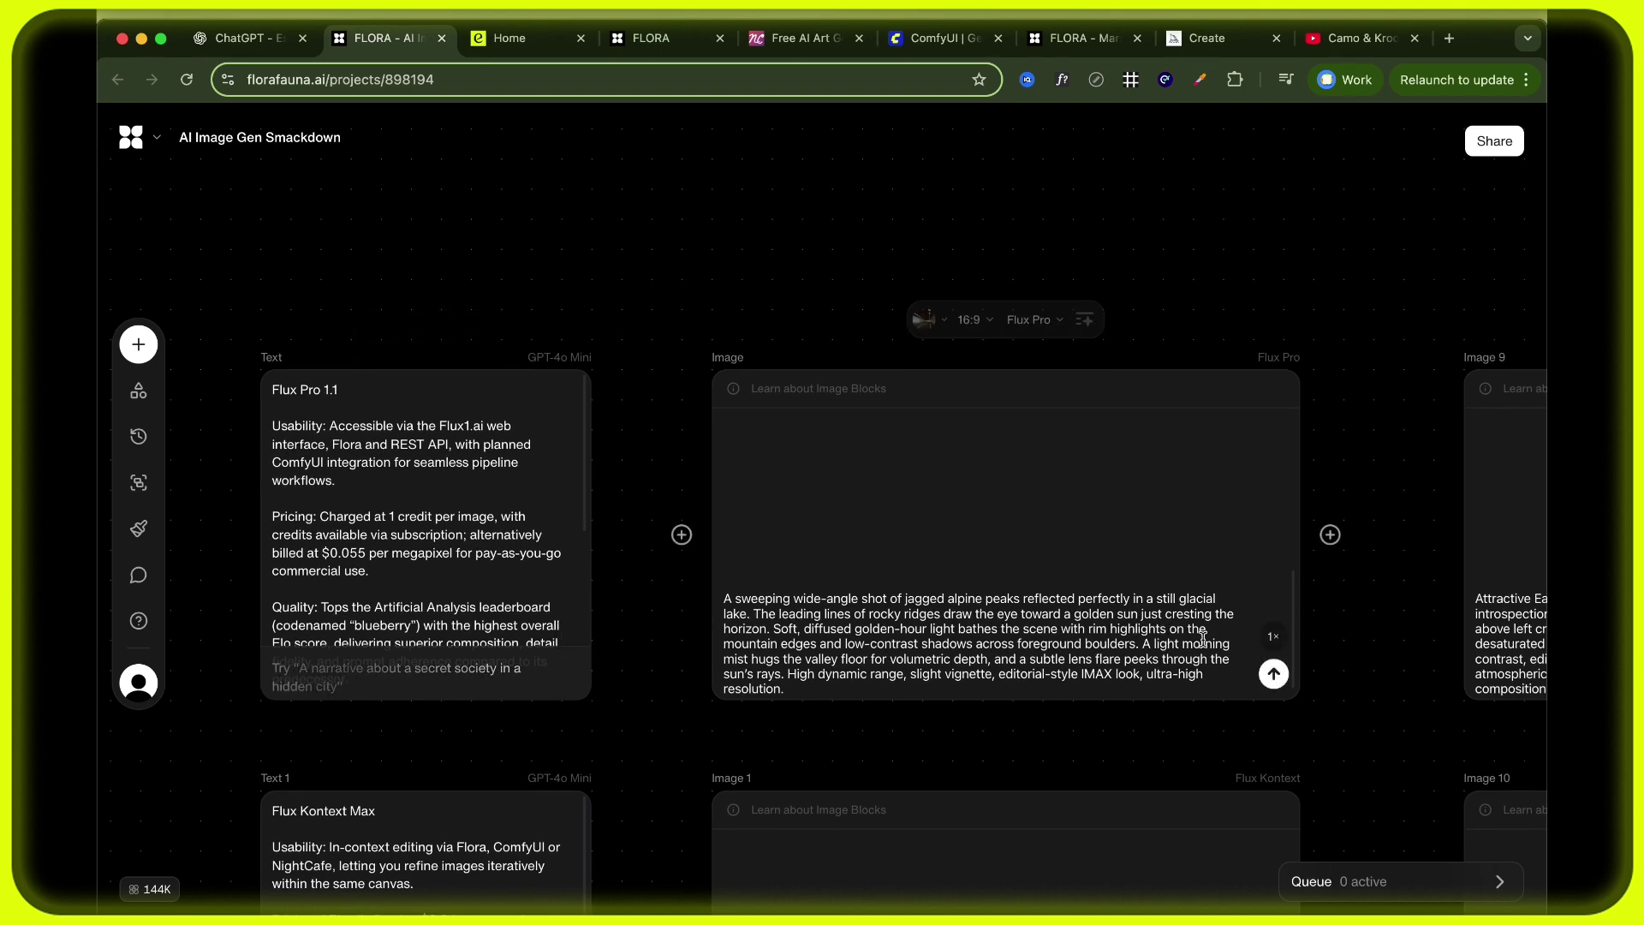
{"action": "left_click", "coordinate": [1273, 674]}
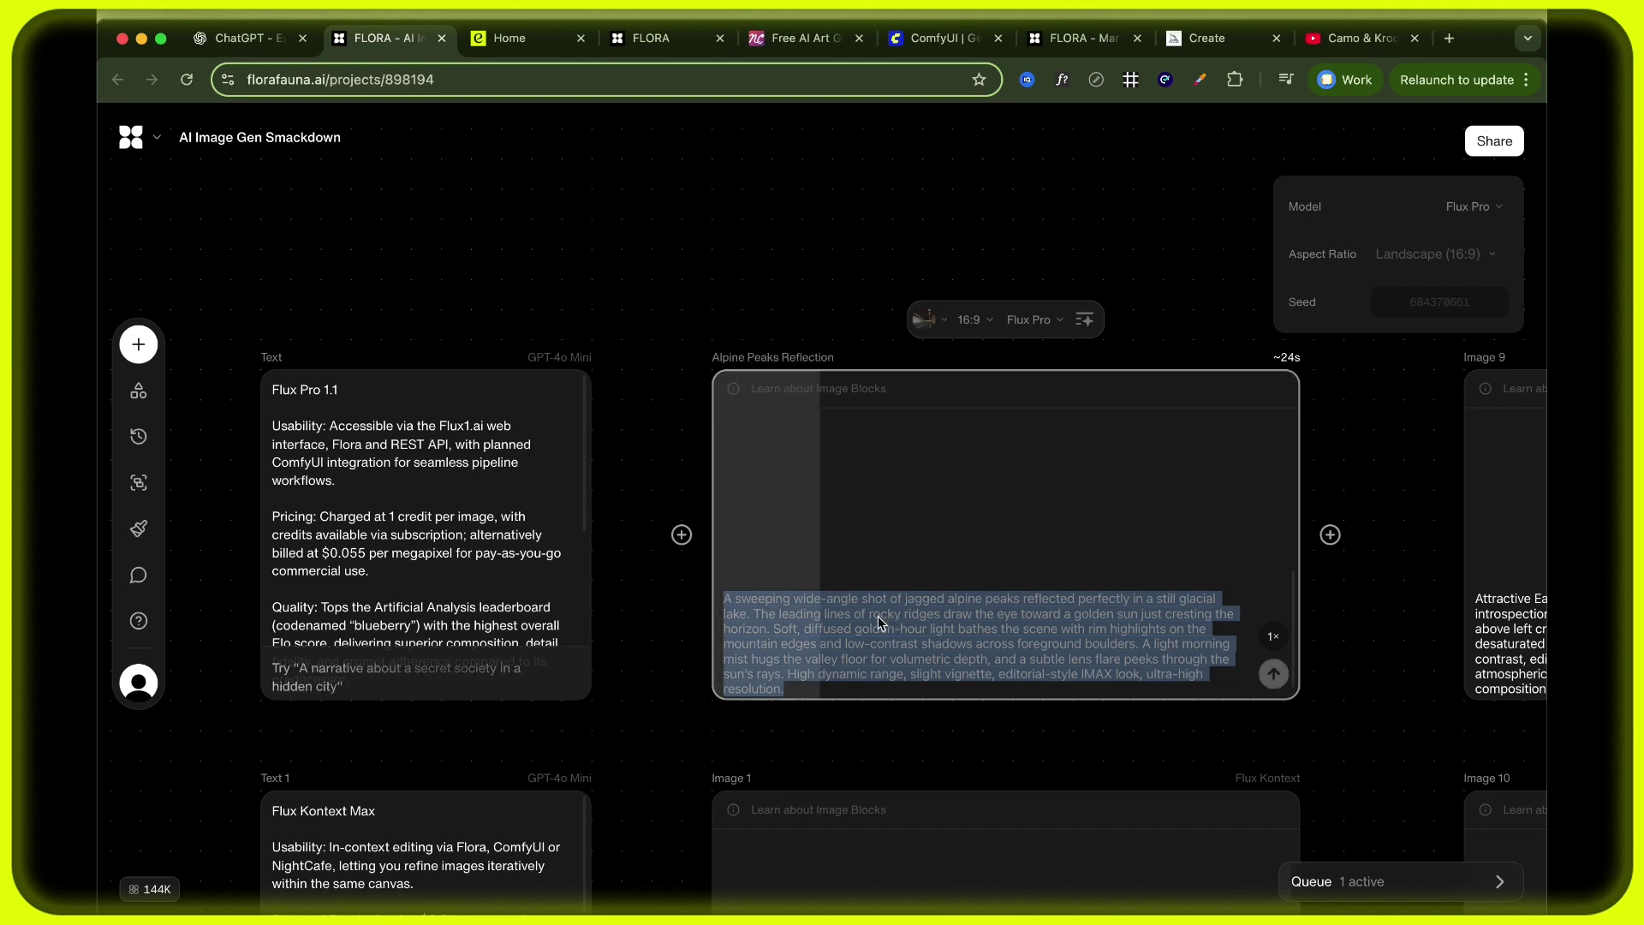
{"action": "left_click", "coordinate": [650, 415]}
Select the Flux Pro 1.1 notes block and scroll through its text.
{"action": "mouse_move", "coordinate": [479, 479]}
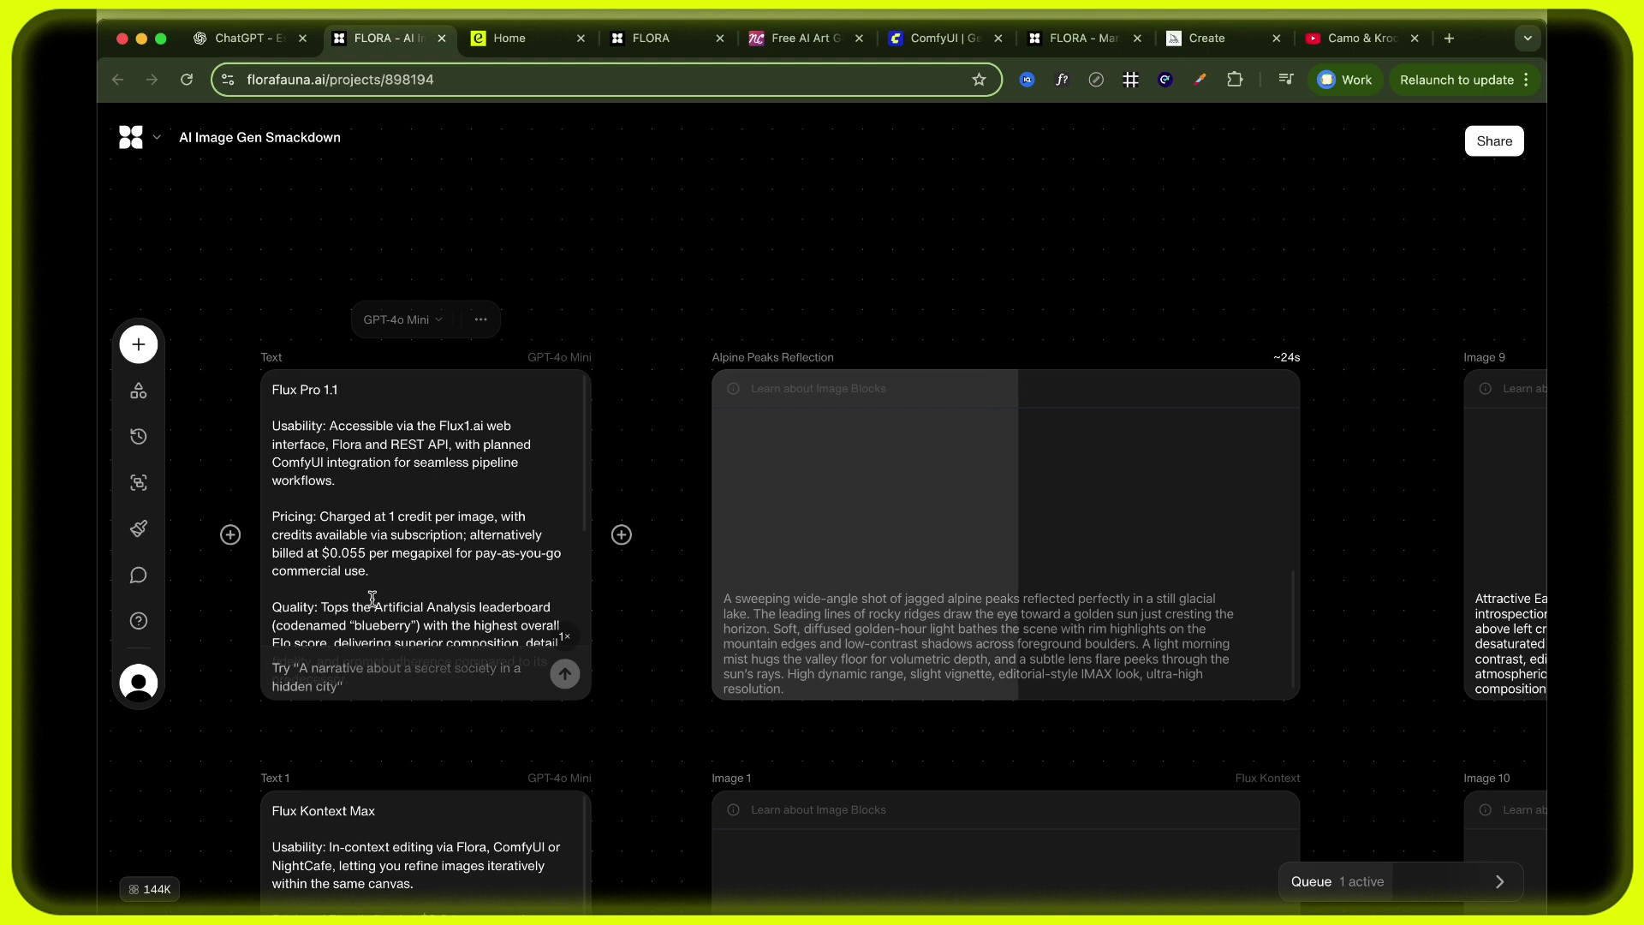
{"action": "scroll", "coordinate": [381, 573], "scroll_direction": "down", "scroll_amount": 1}
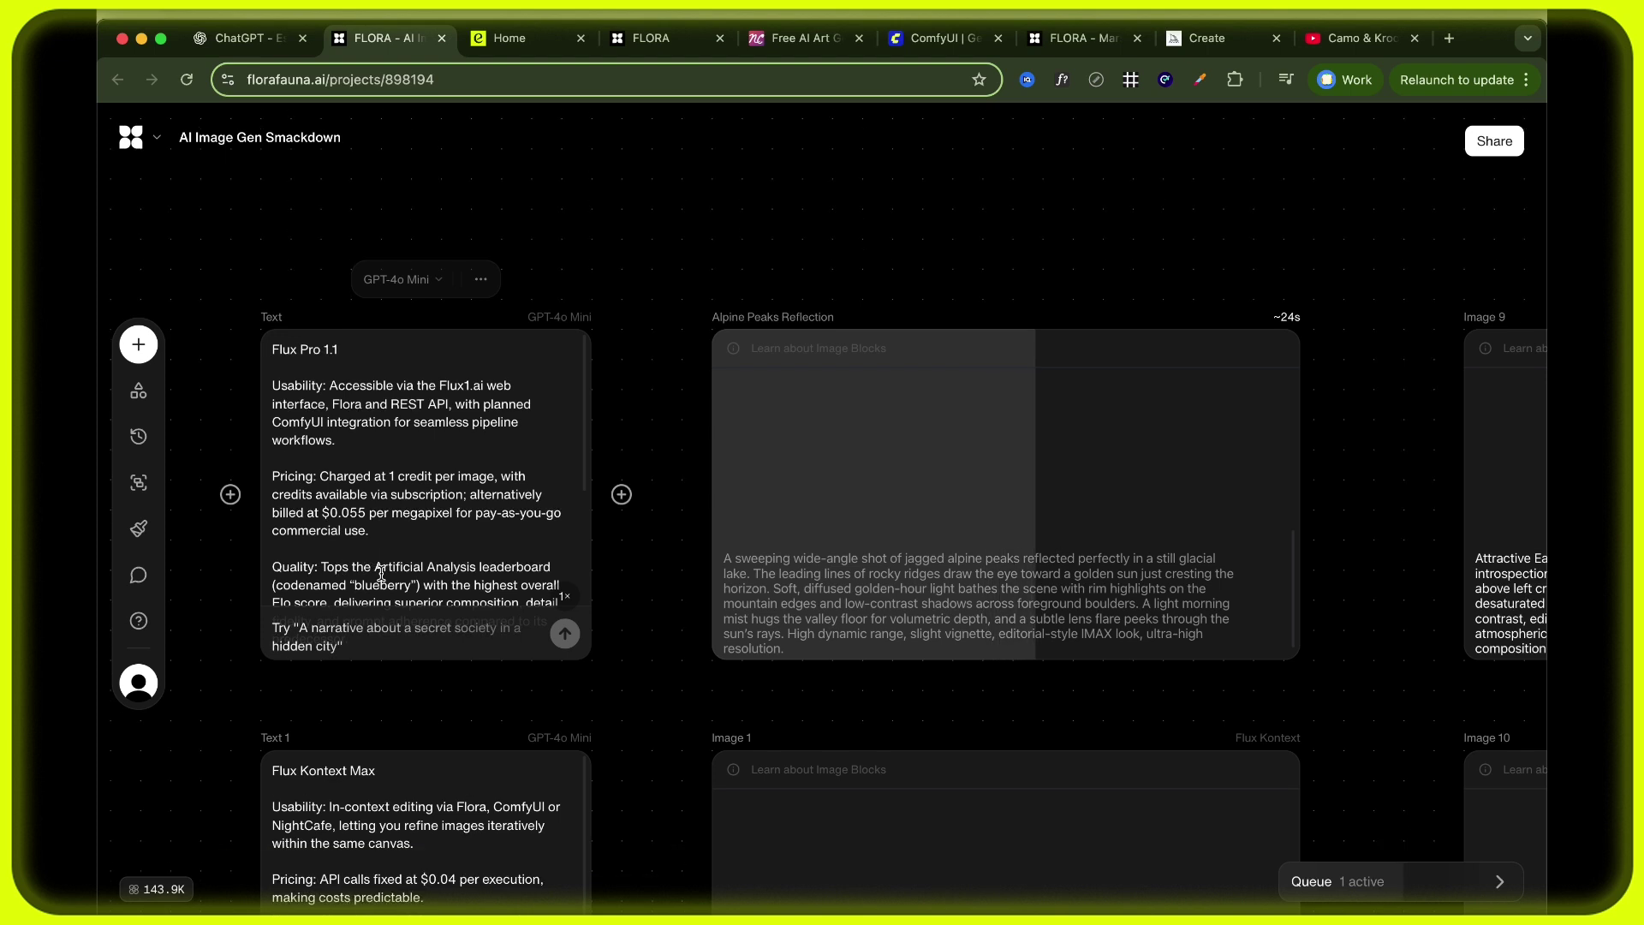
{"action": "left_click", "coordinate": [428, 518]}
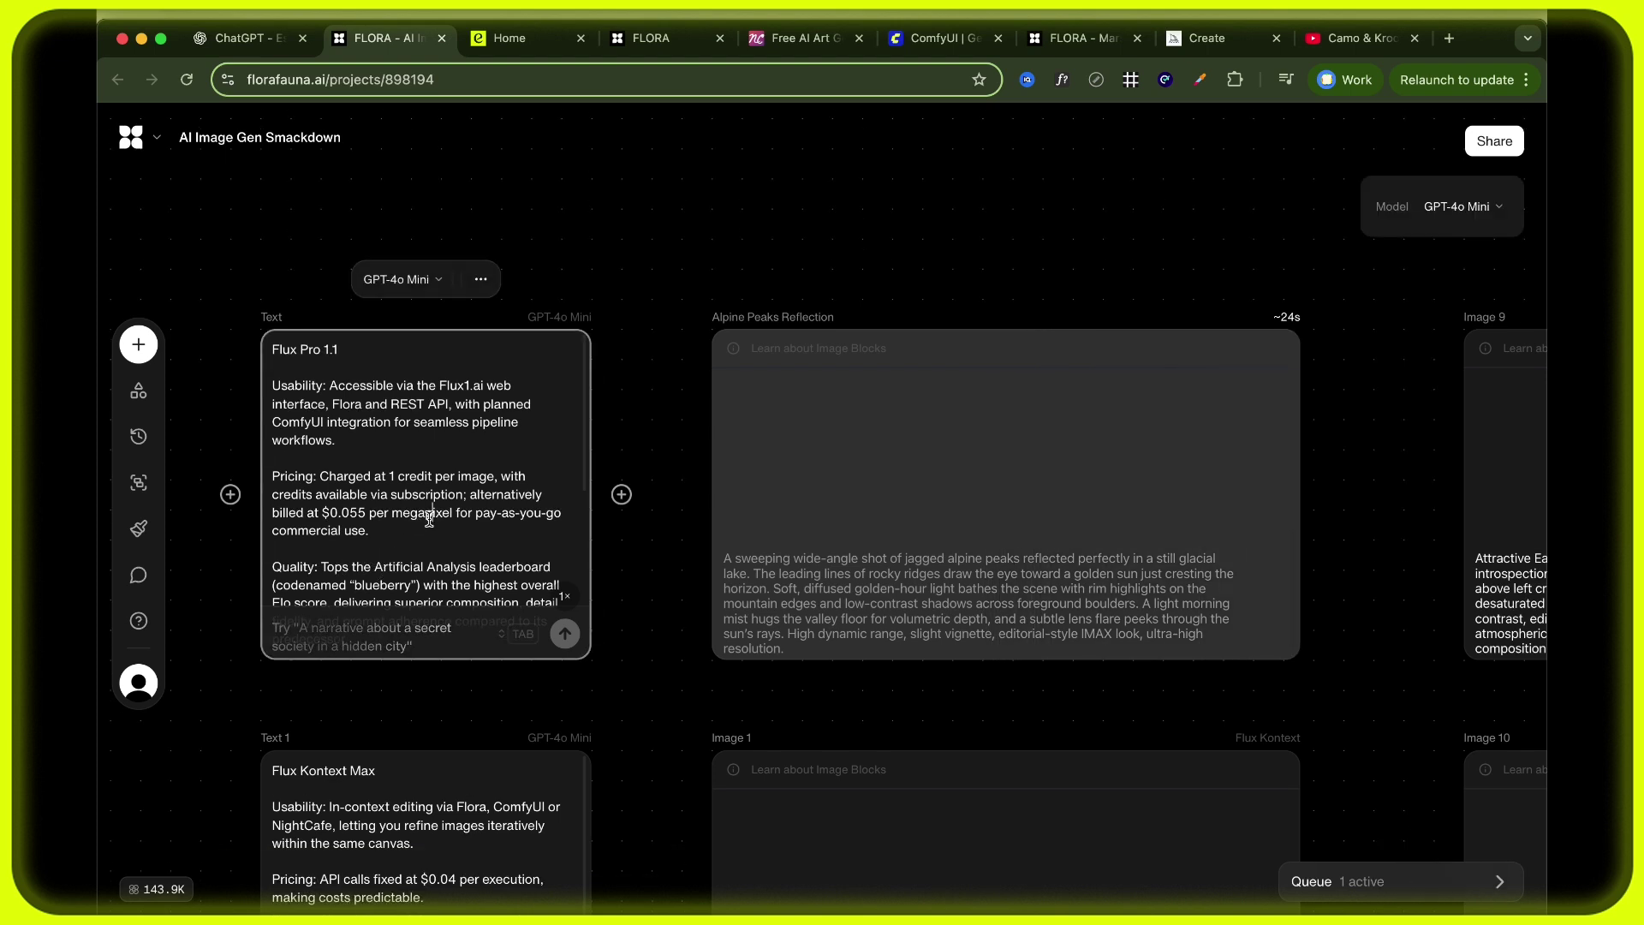
{"action": "scroll", "coordinate": [429, 518], "scroll_direction": "down", "scroll_amount": 3}
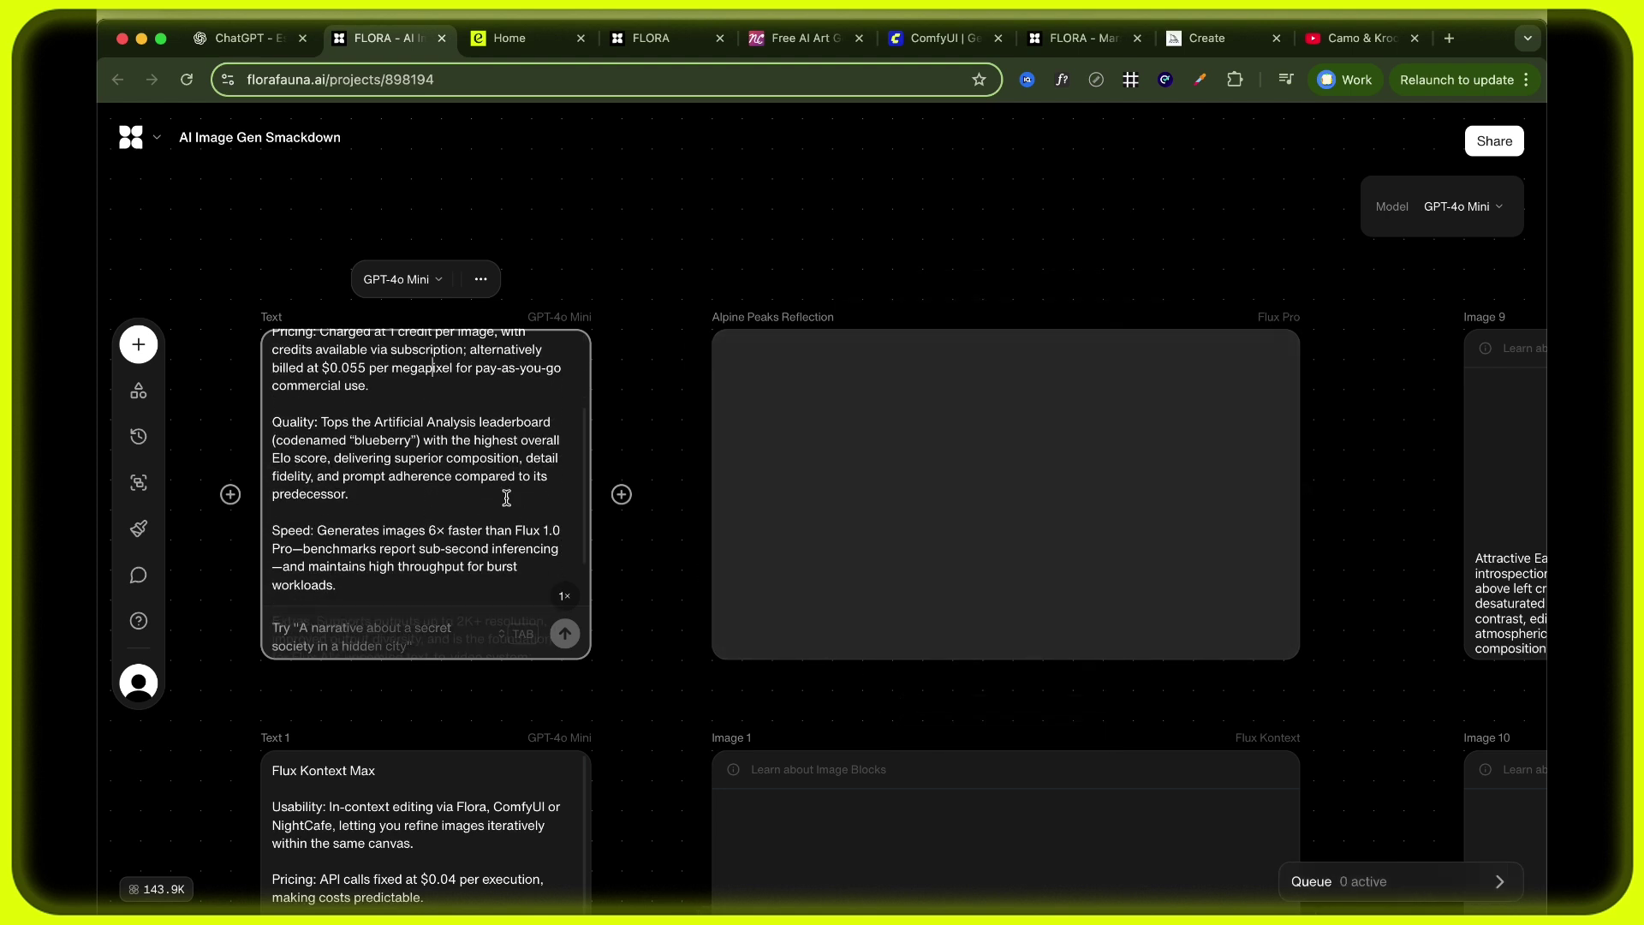
{"action": "scroll", "coordinate": [506, 498], "scroll_direction": "down", "scroll_amount": 1}
{"action": "mouse_move", "coordinate": [1014, 433]}
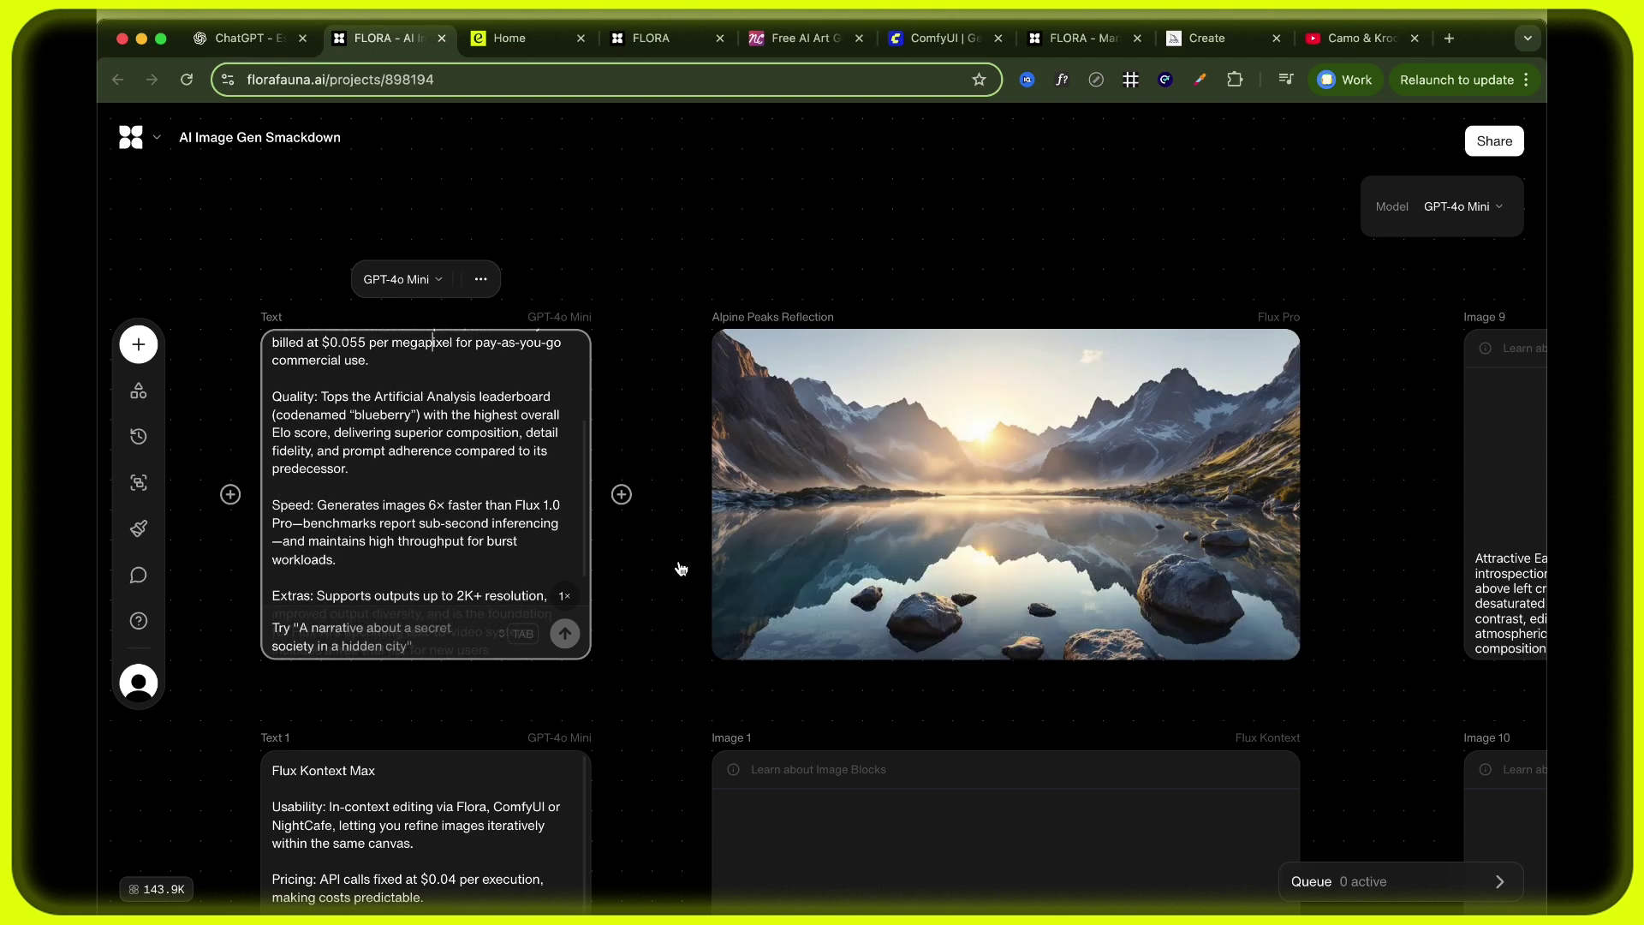
{"action": "mouse_move", "coordinate": [1007, 476]}
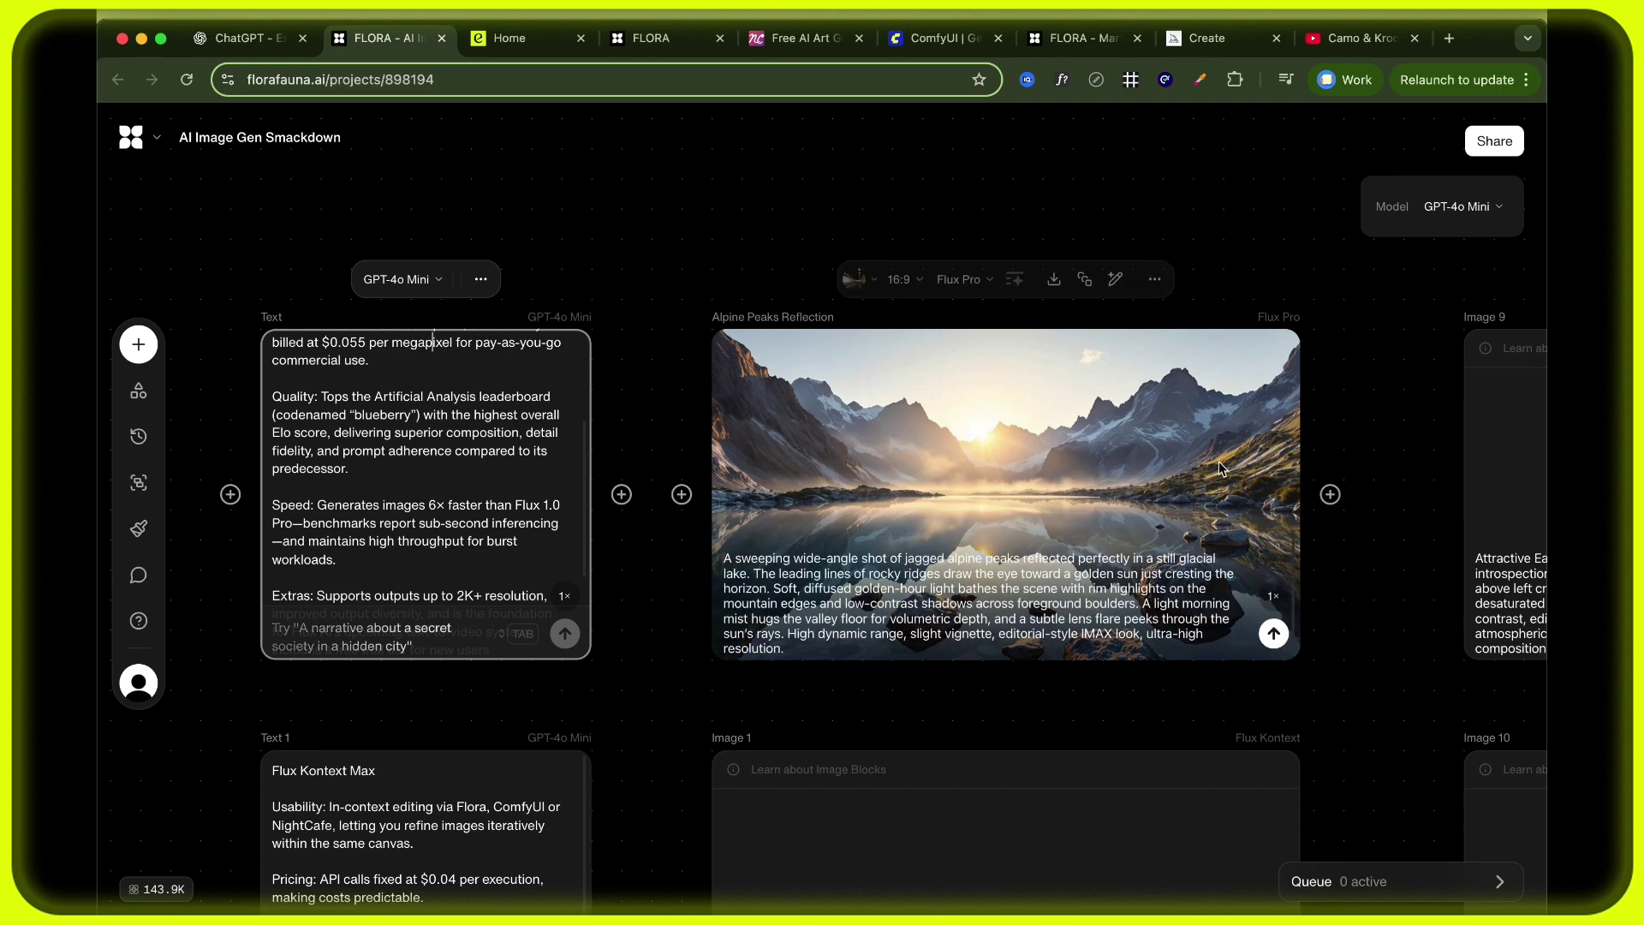
{"action": "scroll", "coordinate": [668, 587], "scroll_direction": "down", "scroll_amount": 2}
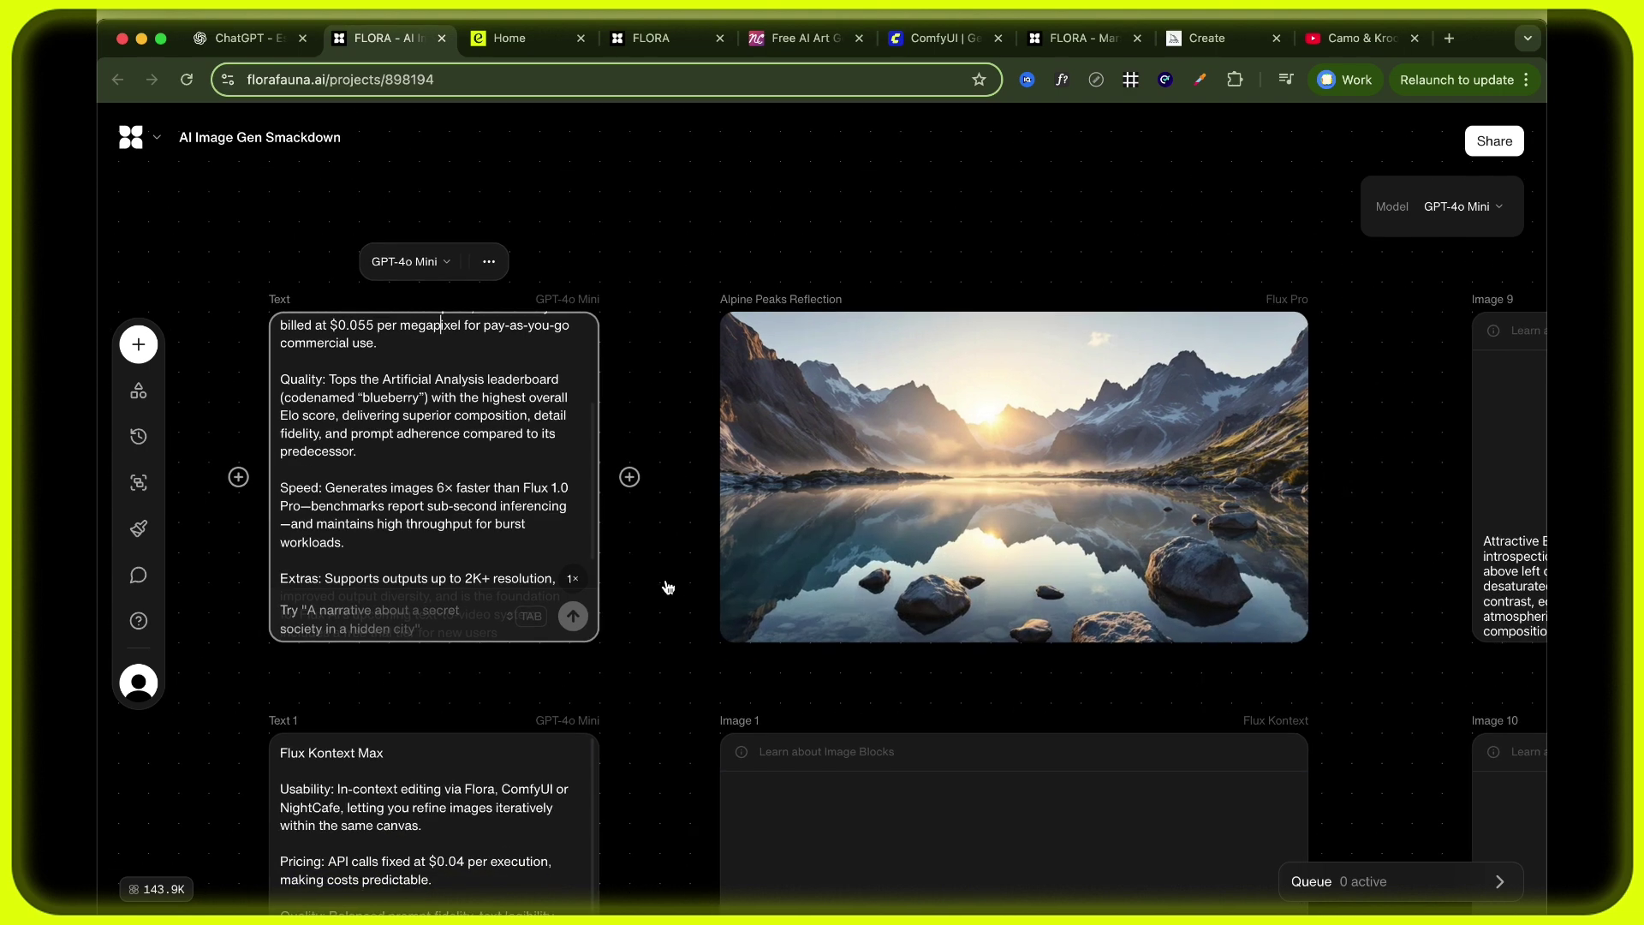
Scroll the notes to the Extras paragraph and pan down to the Flux Kontext Image 1 row.
{"action": "scroll", "coordinate": [462, 535], "scroll_direction": "down", "scroll_amount": 3}
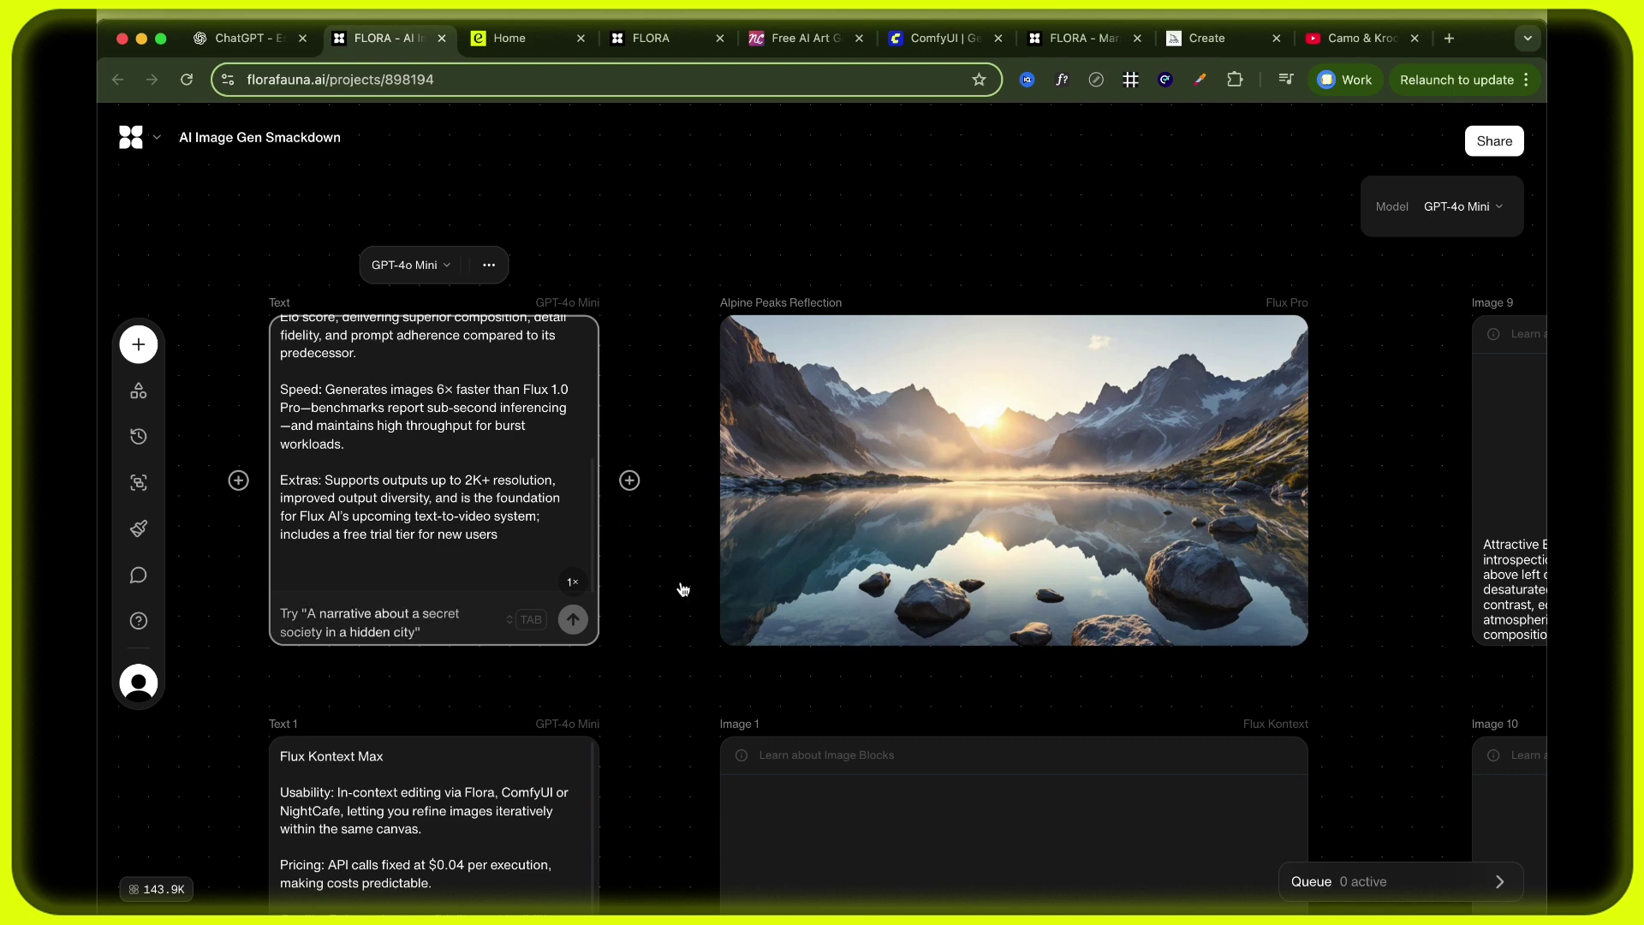
{"action": "scroll", "coordinate": [683, 589], "scroll_direction": "down", "scroll_amount": 1}
{"action": "scroll", "coordinate": [682, 589], "scroll_direction": "down", "scroll_amount": 4}
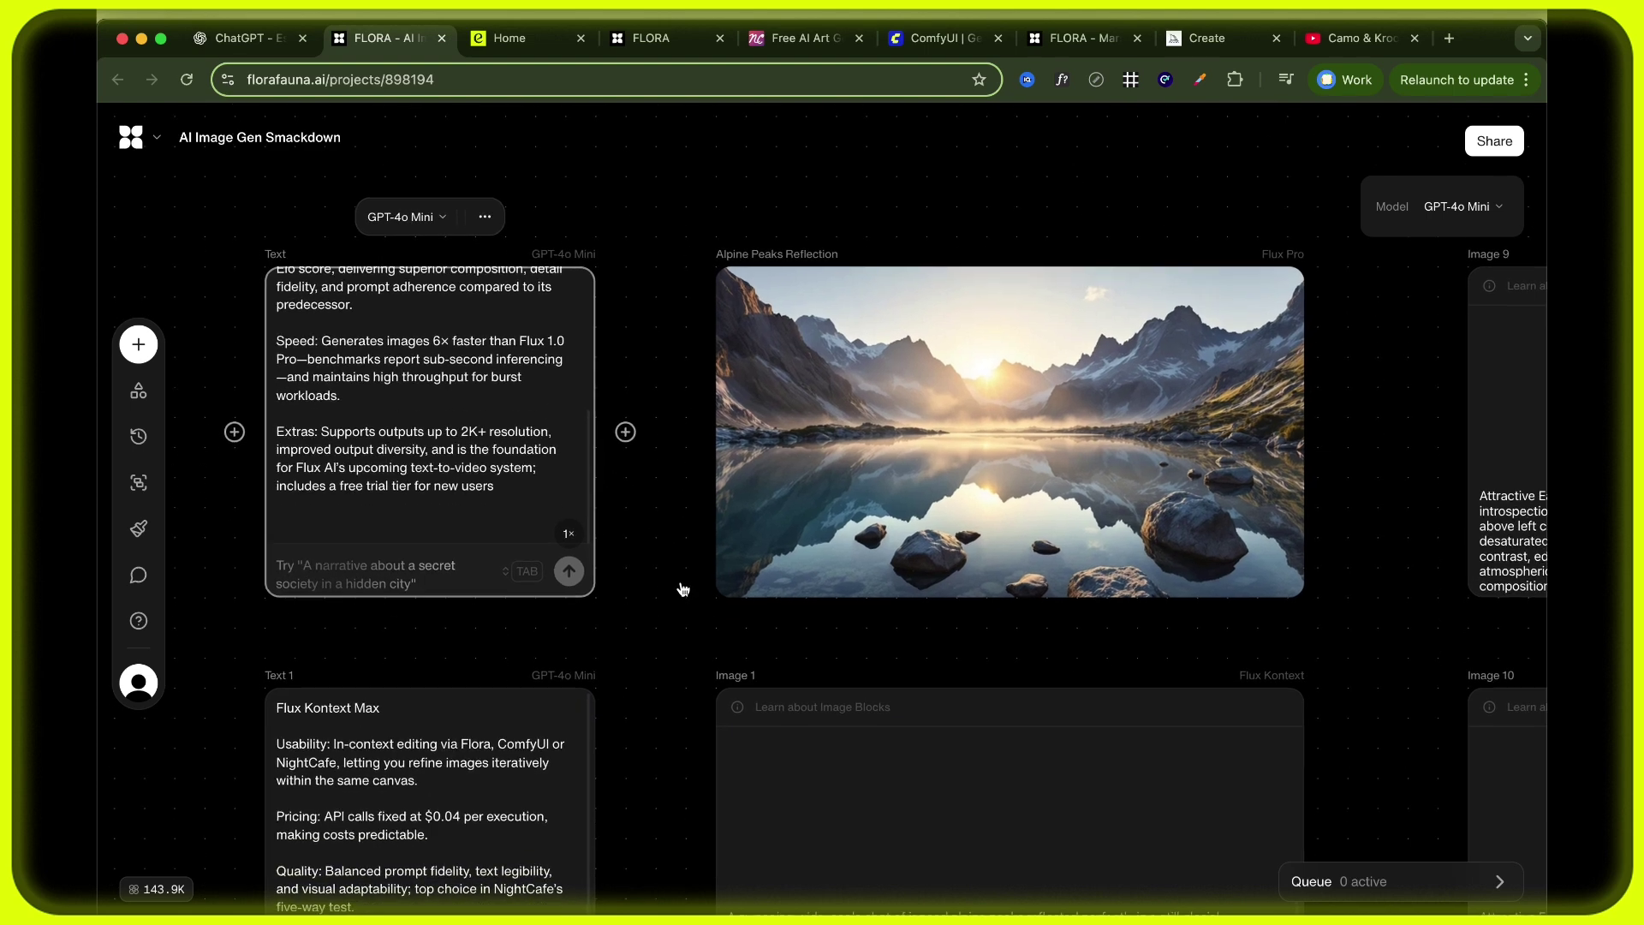
{"action": "scroll", "coordinate": [682, 589], "scroll_direction": "down", "scroll_amount": 2}
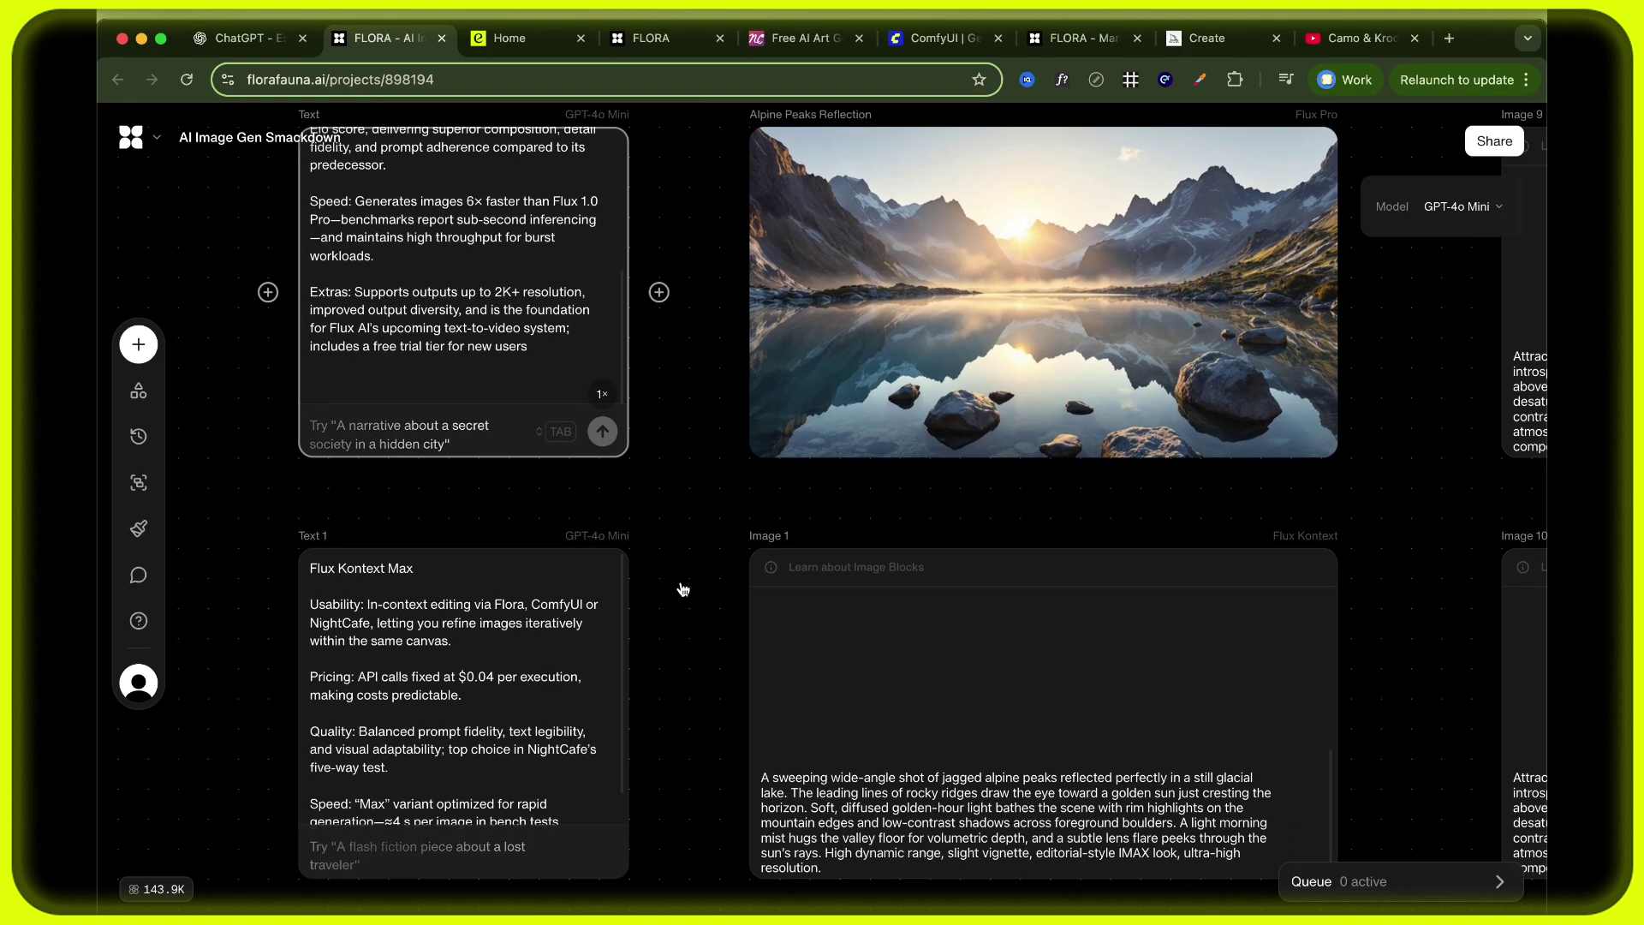
{"action": "scroll", "coordinate": [683, 589], "scroll_direction": "down", "scroll_amount": 5}
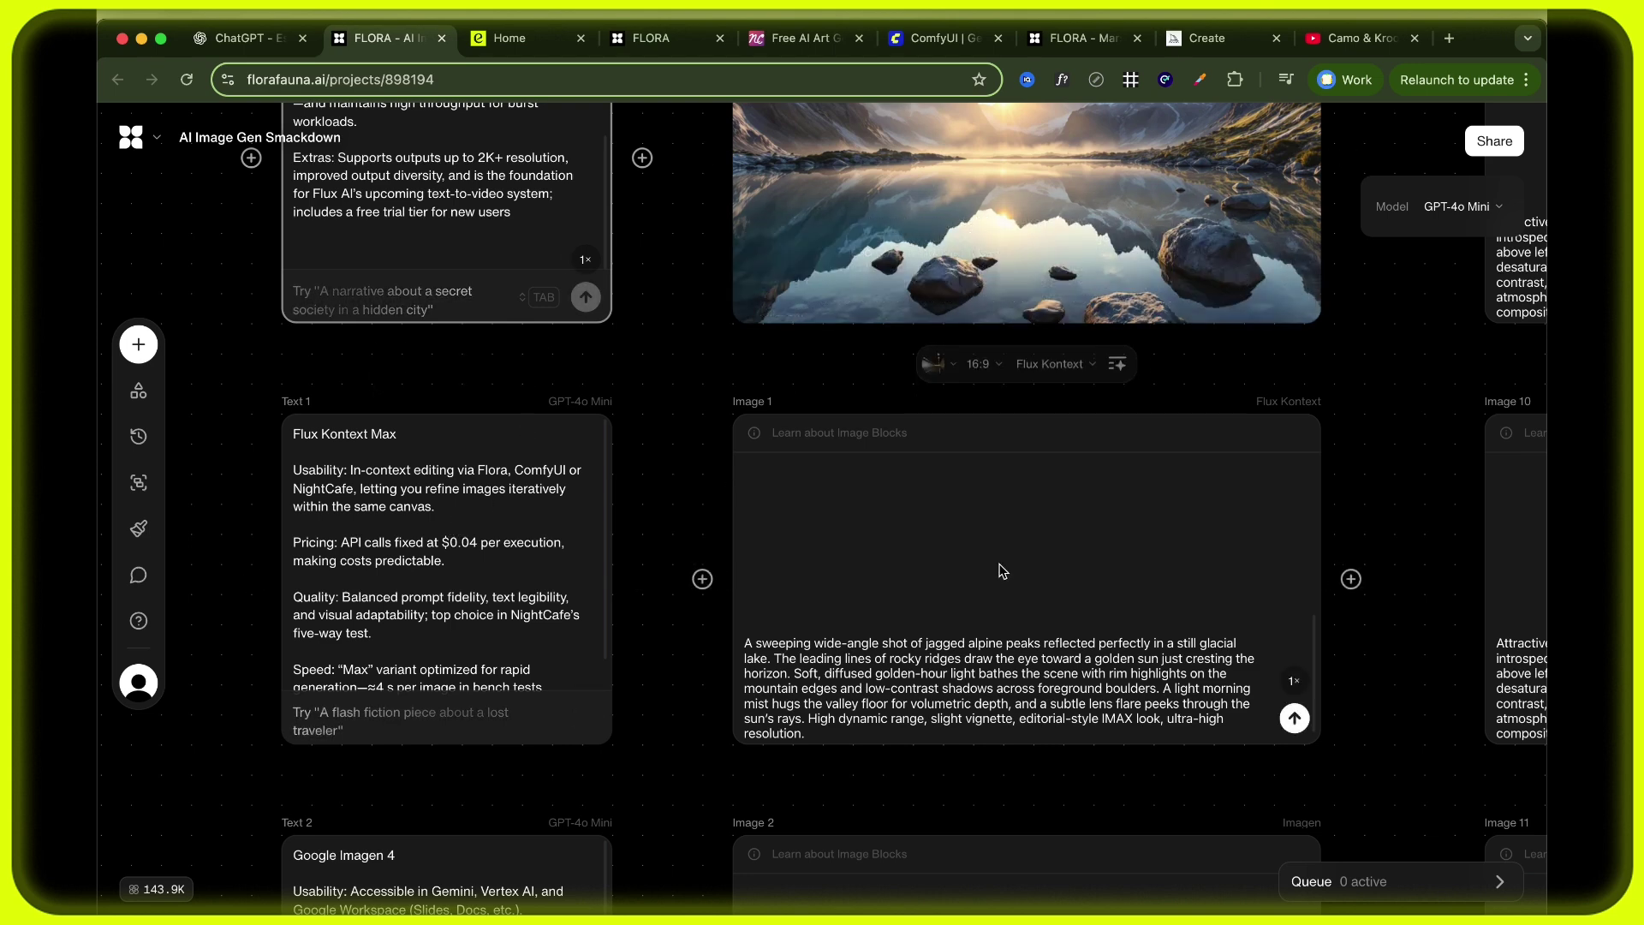
Generate the alpine lake image with Flux Kontext from the Image 1 block.
{"action": "left_click", "coordinate": [1296, 726]}
{"action": "left_click", "coordinate": [1294, 719]}
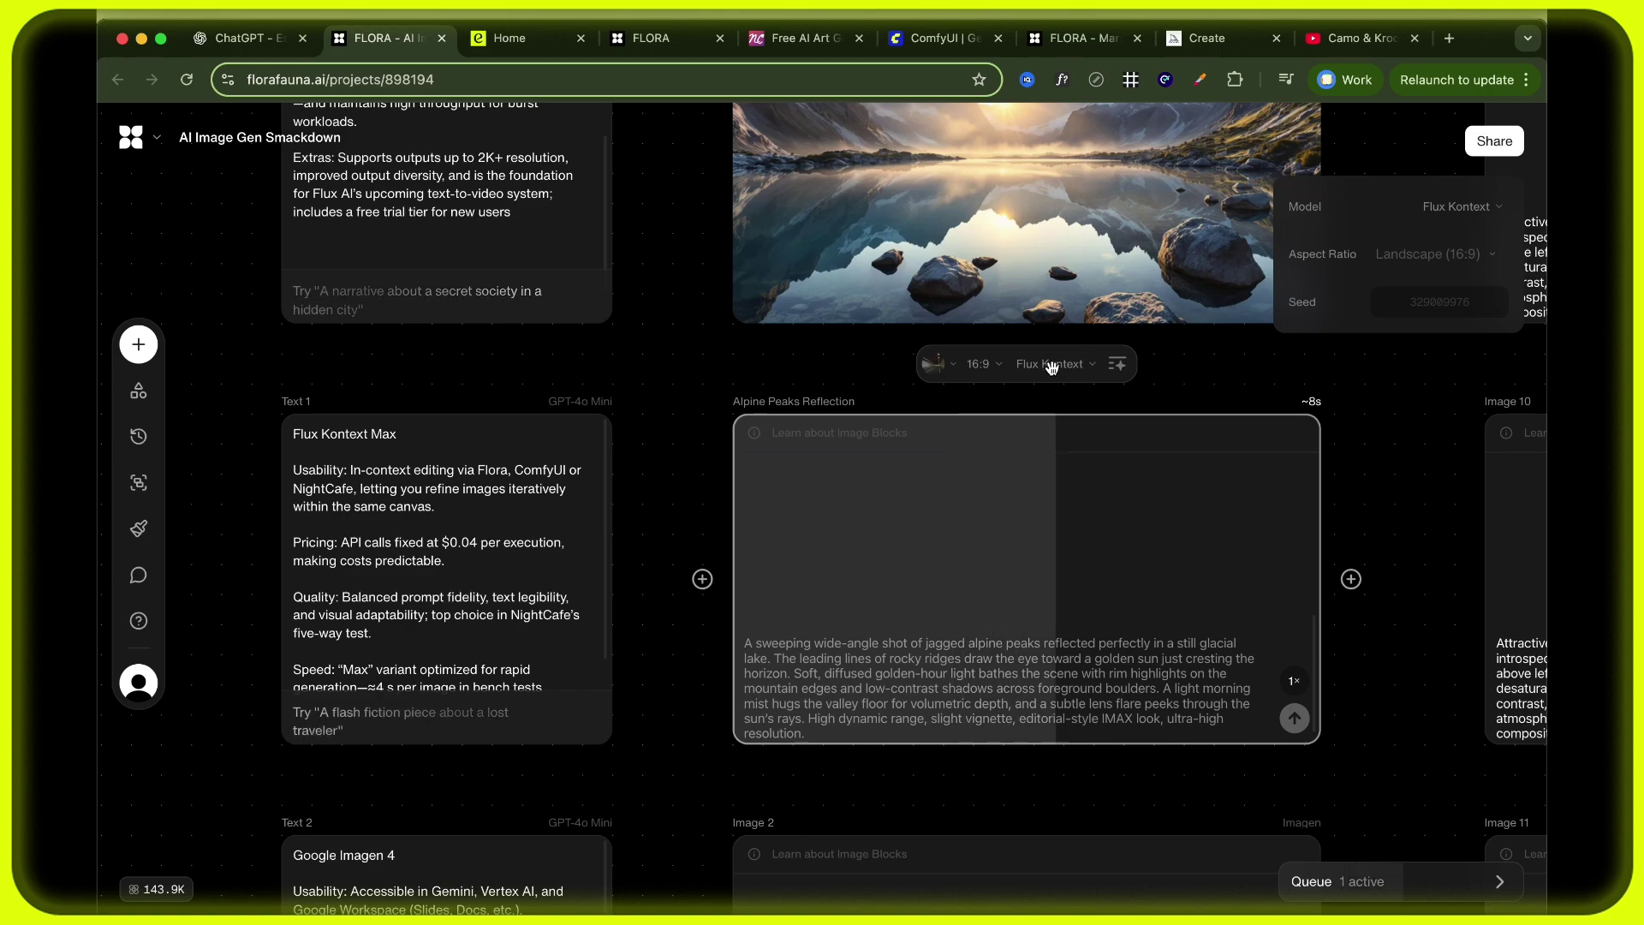
{"action": "scroll", "coordinate": [1051, 368], "scroll_direction": "down", "scroll_amount": 3}
{"action": "scroll", "coordinate": [1054, 369], "scroll_direction": "down", "scroll_amount": 3}
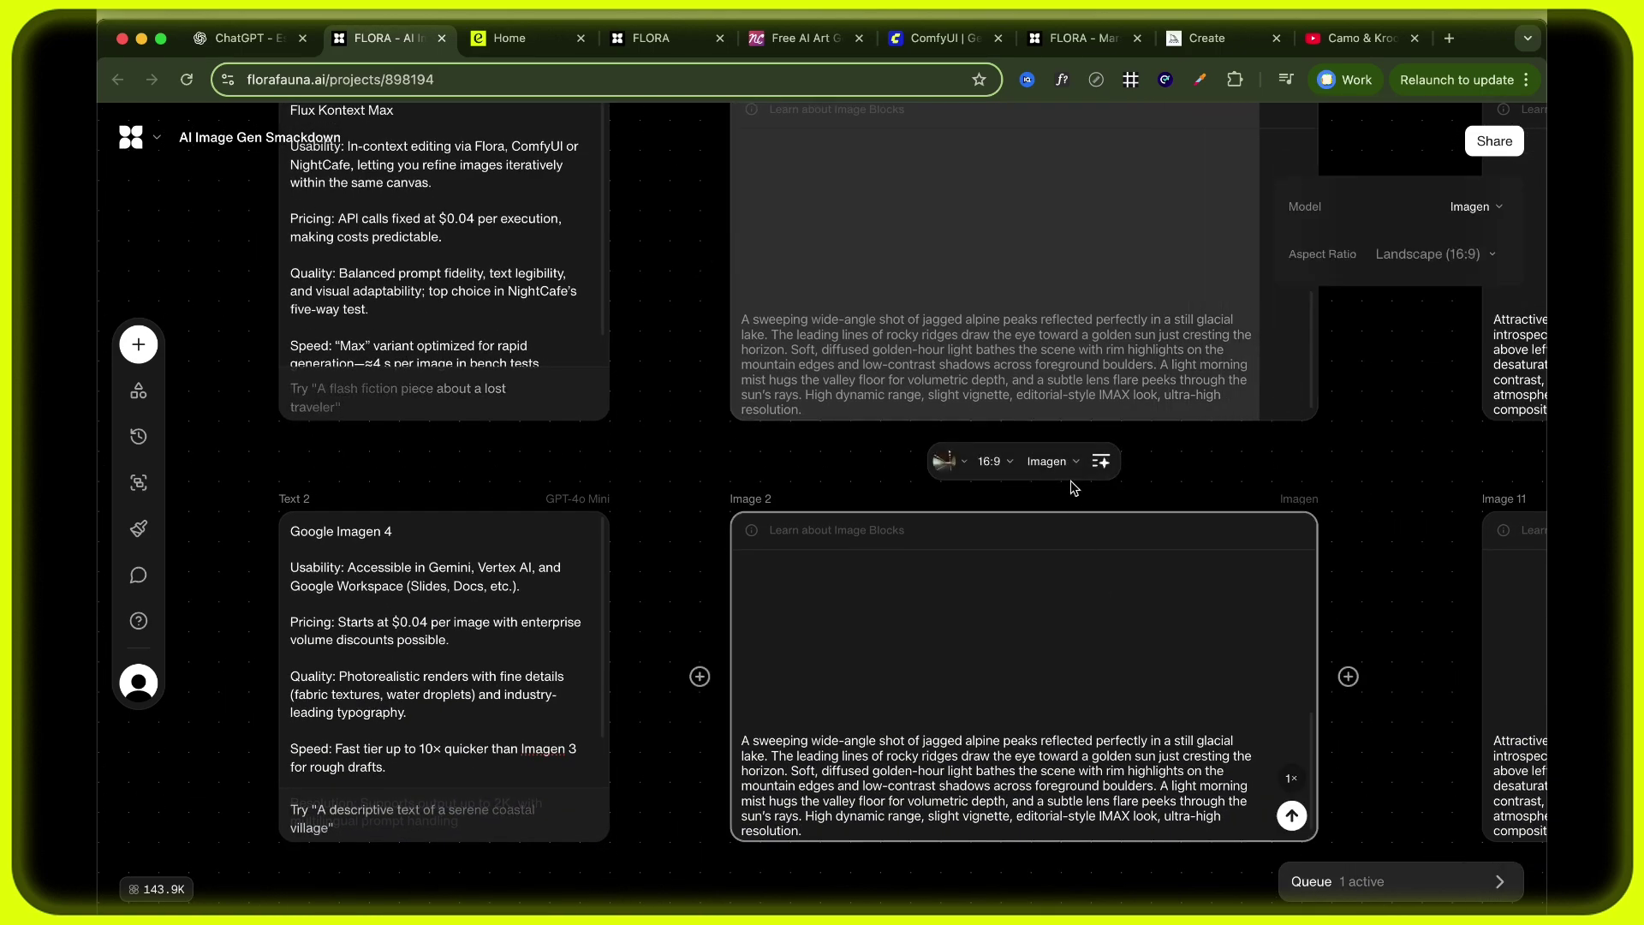
Set Image 2's model to Imagen 4 and compare the existing alpine images.
{"action": "left_click", "coordinate": [1066, 462]}
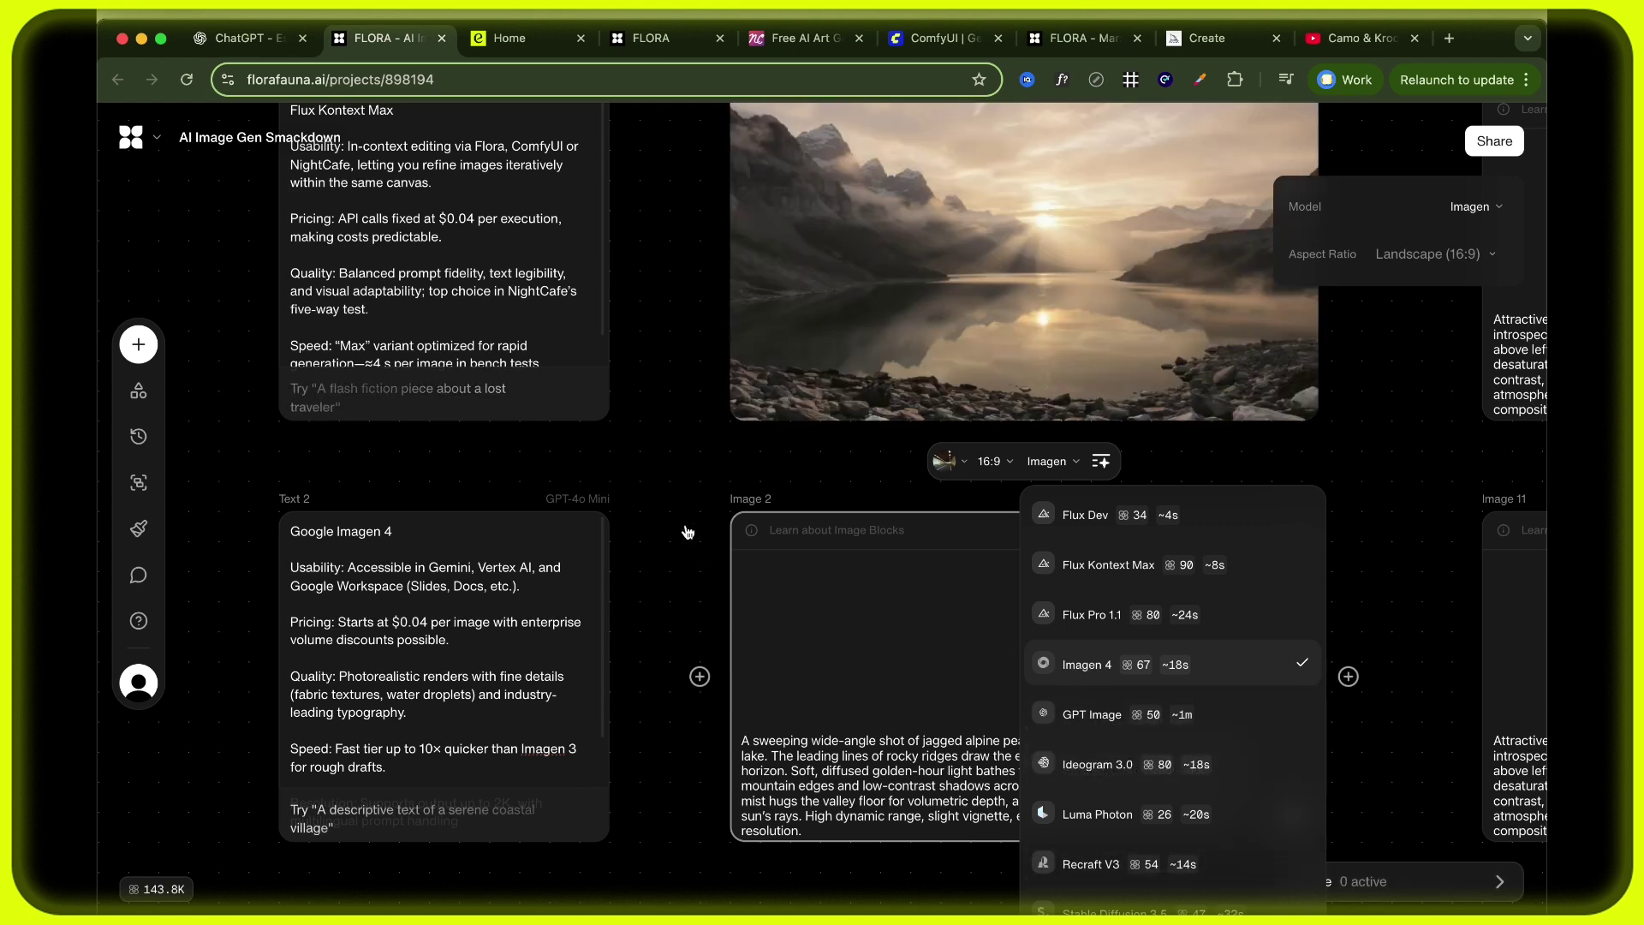
{"action": "left_click", "coordinate": [686, 517]}
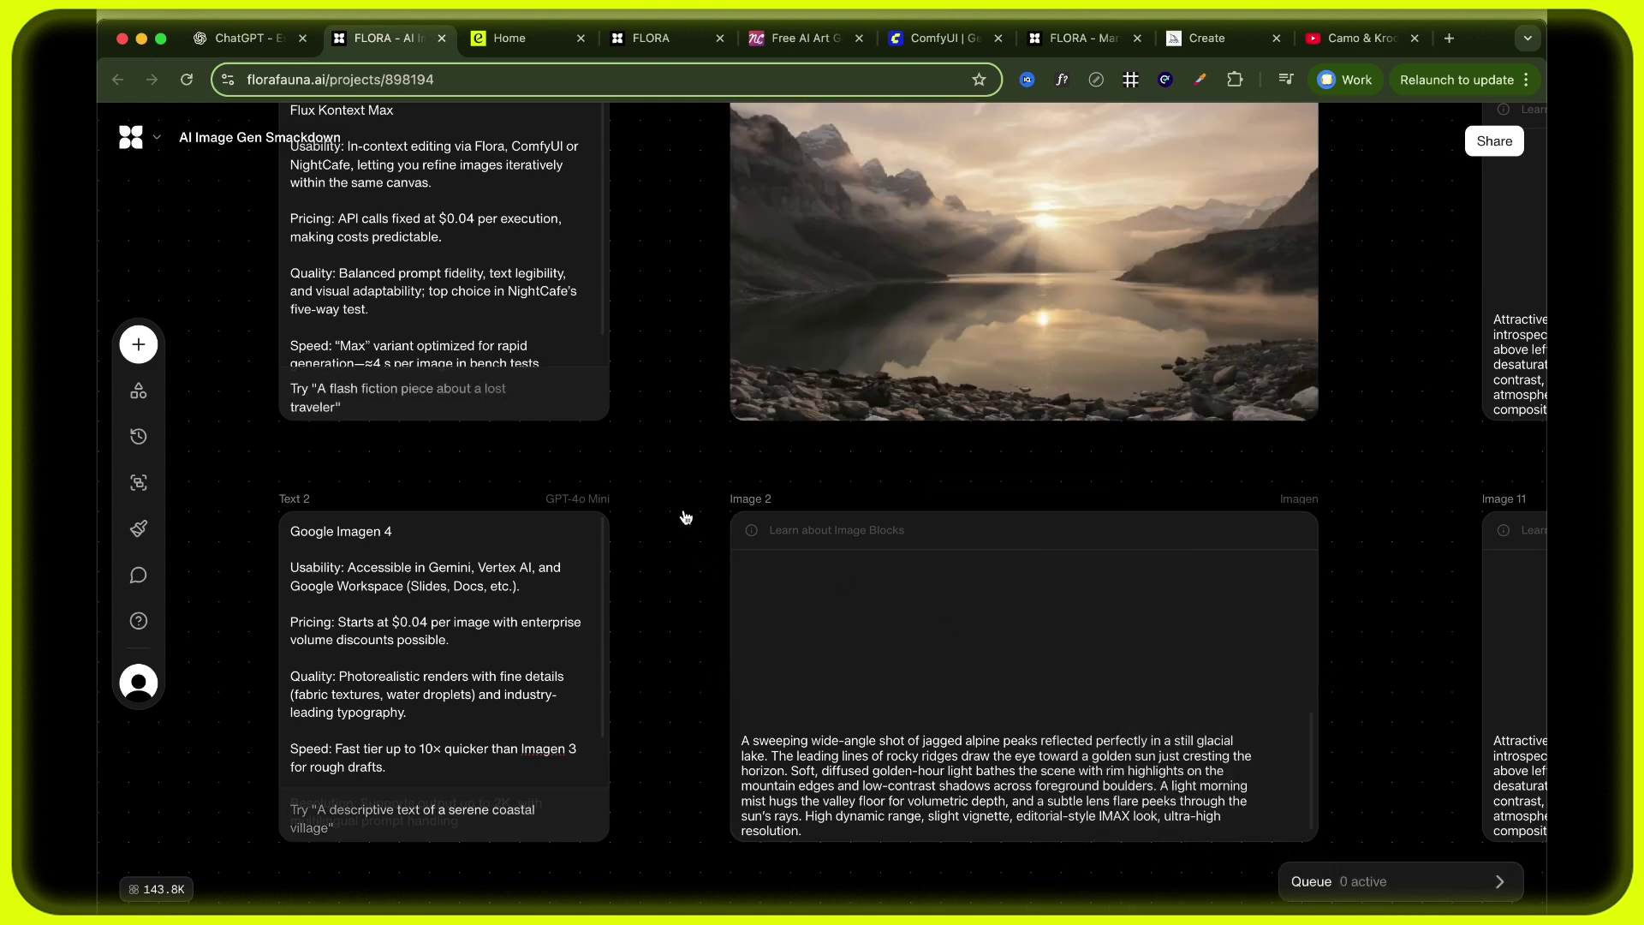
{"action": "scroll", "coordinate": [685, 517], "scroll_direction": "up", "scroll_amount": 5}
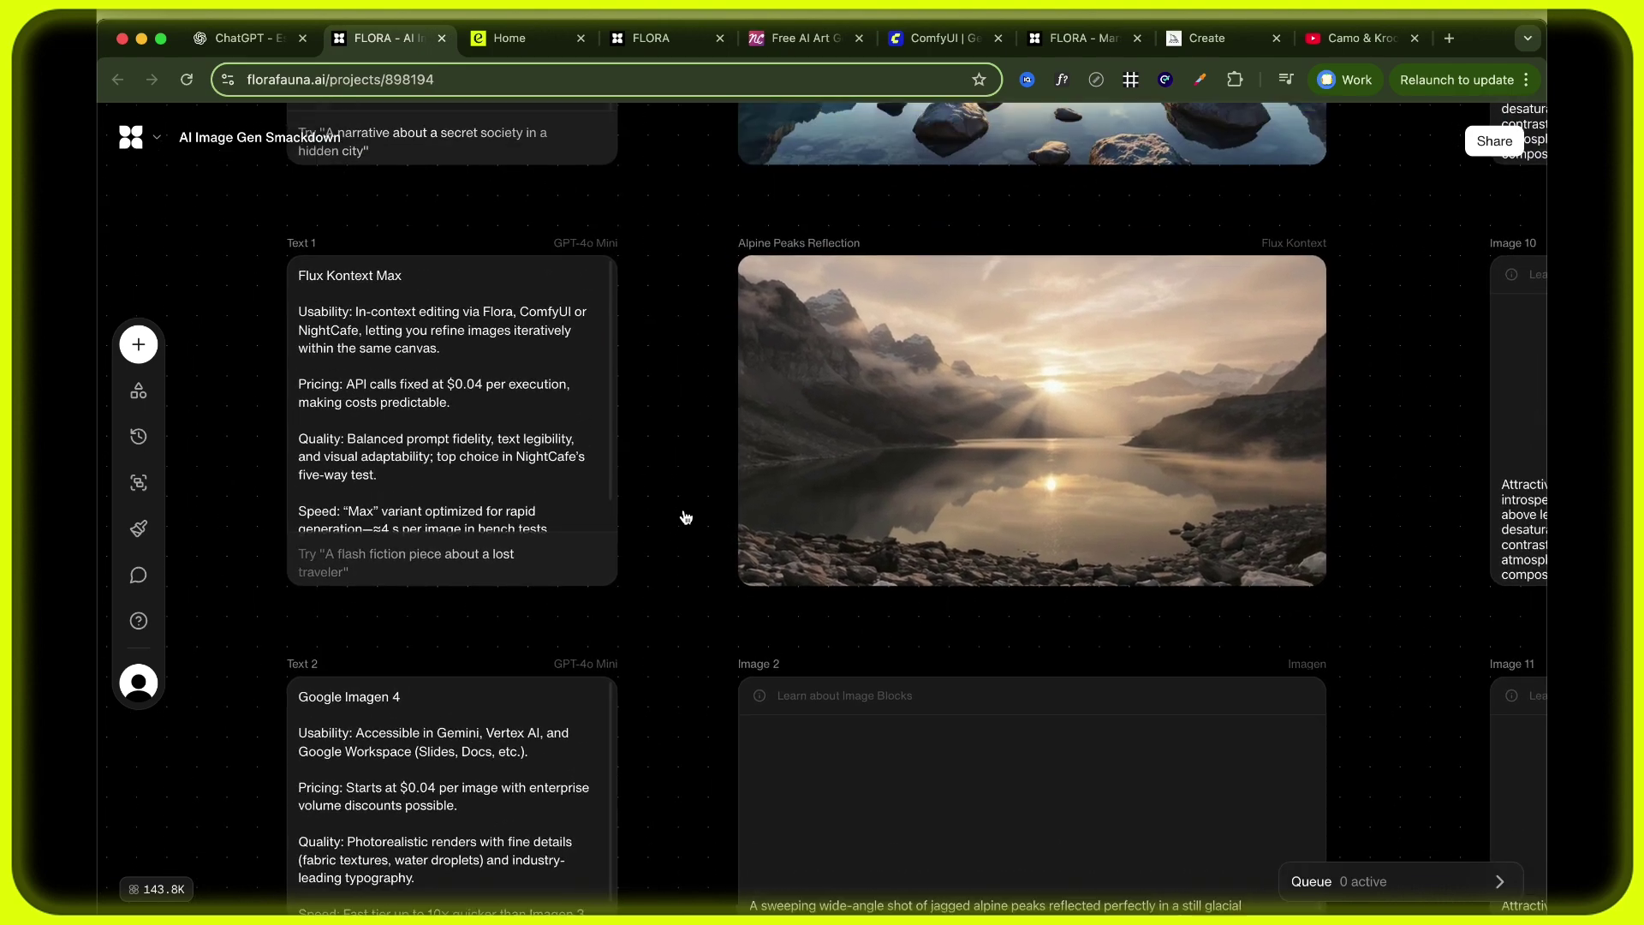
{"action": "scroll", "coordinate": [686, 516], "scroll_direction": "up", "scroll_amount": 3}
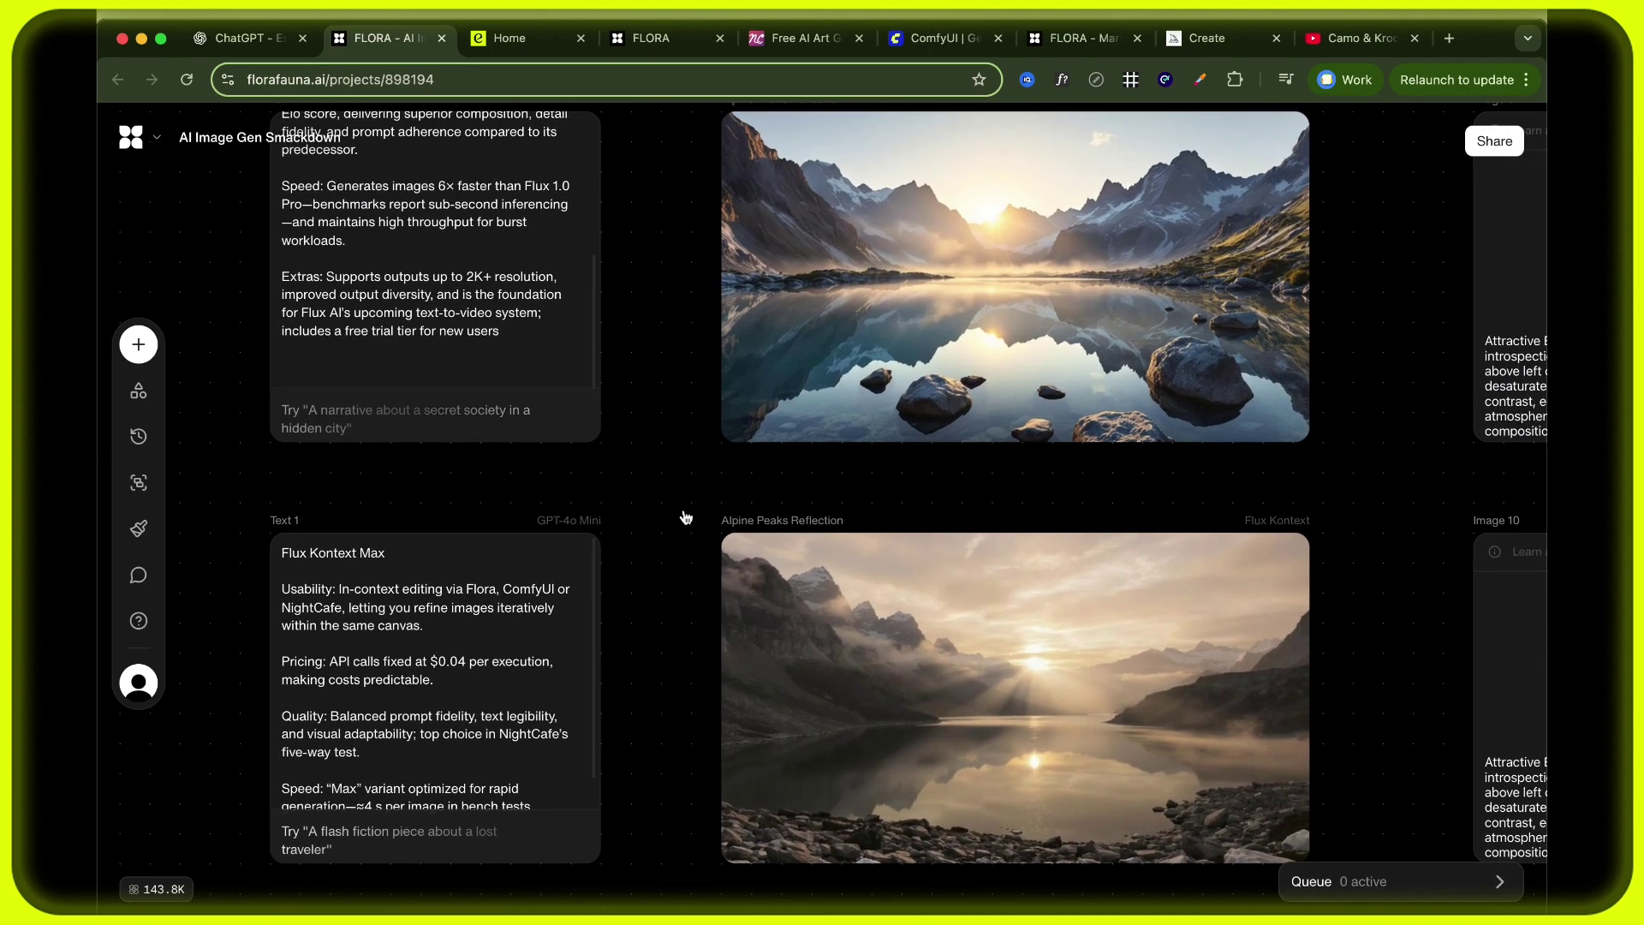
{"action": "mouse_move", "coordinate": [1118, 325]}
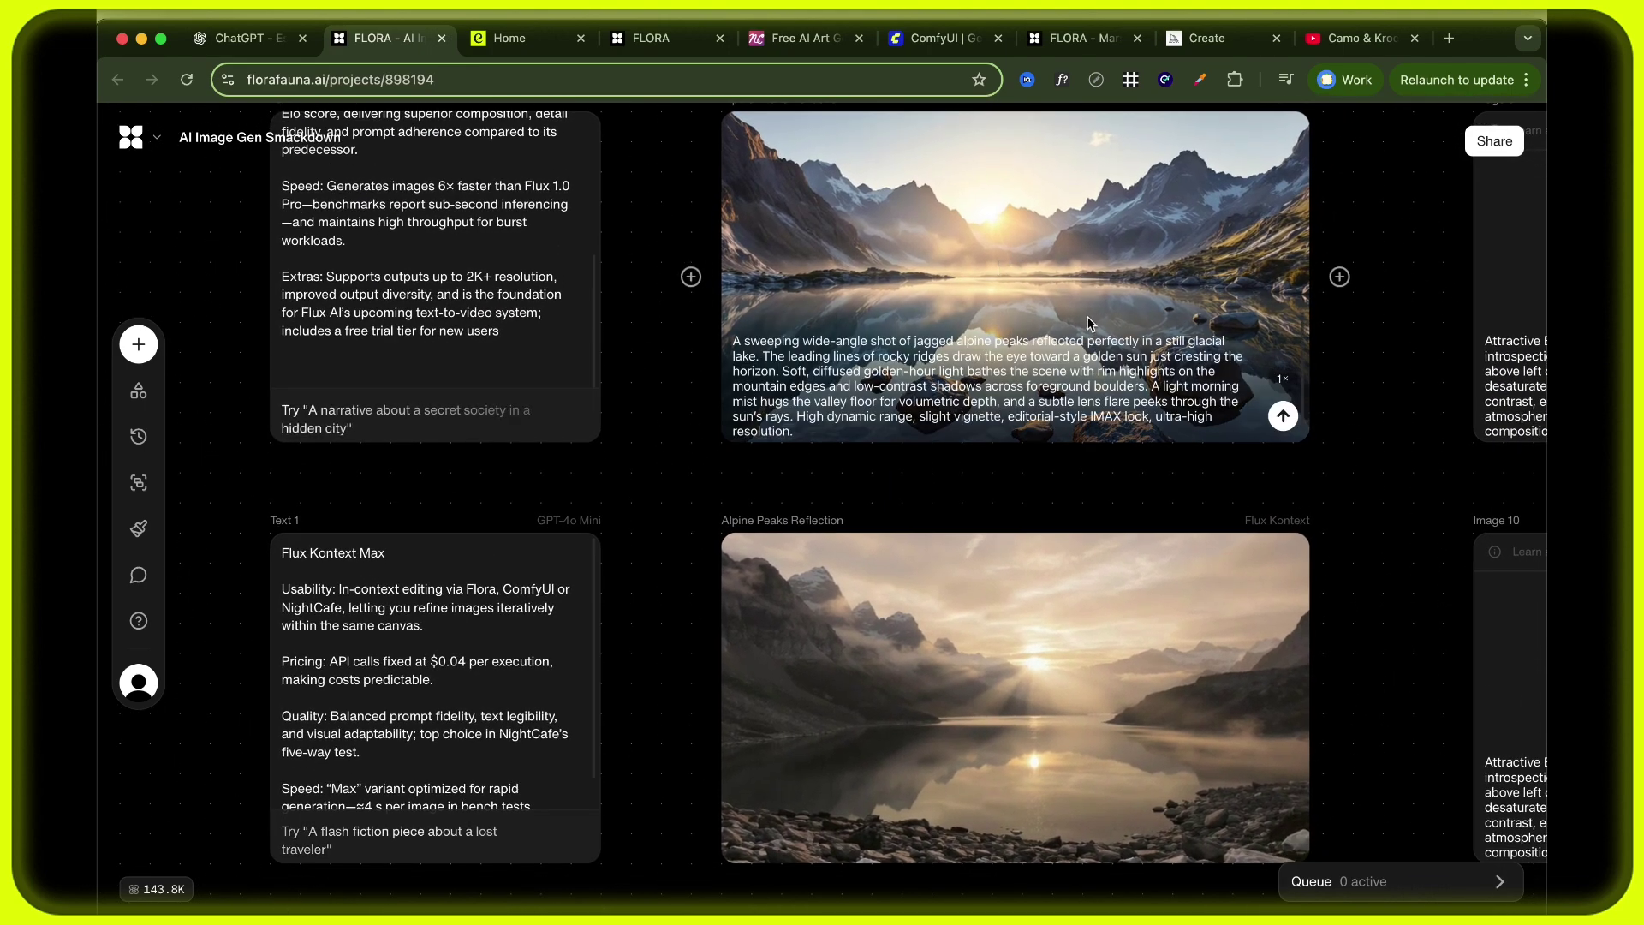
{"action": "mouse_move", "coordinate": [1097, 623]}
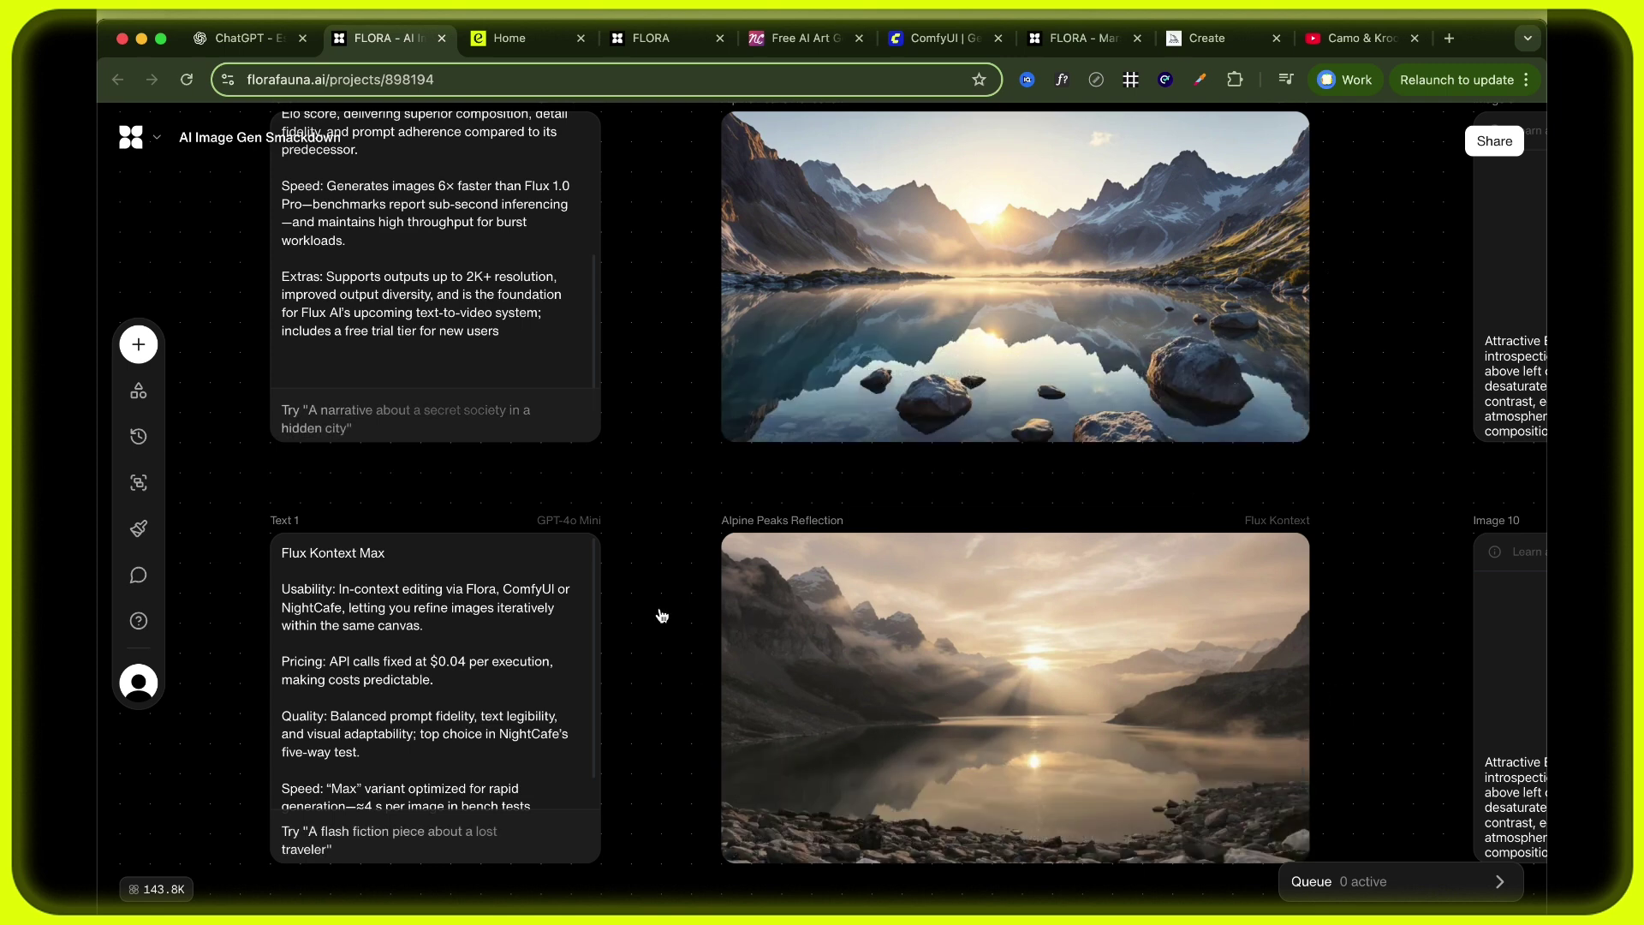
{"action": "mouse_move", "coordinate": [1043, 760]}
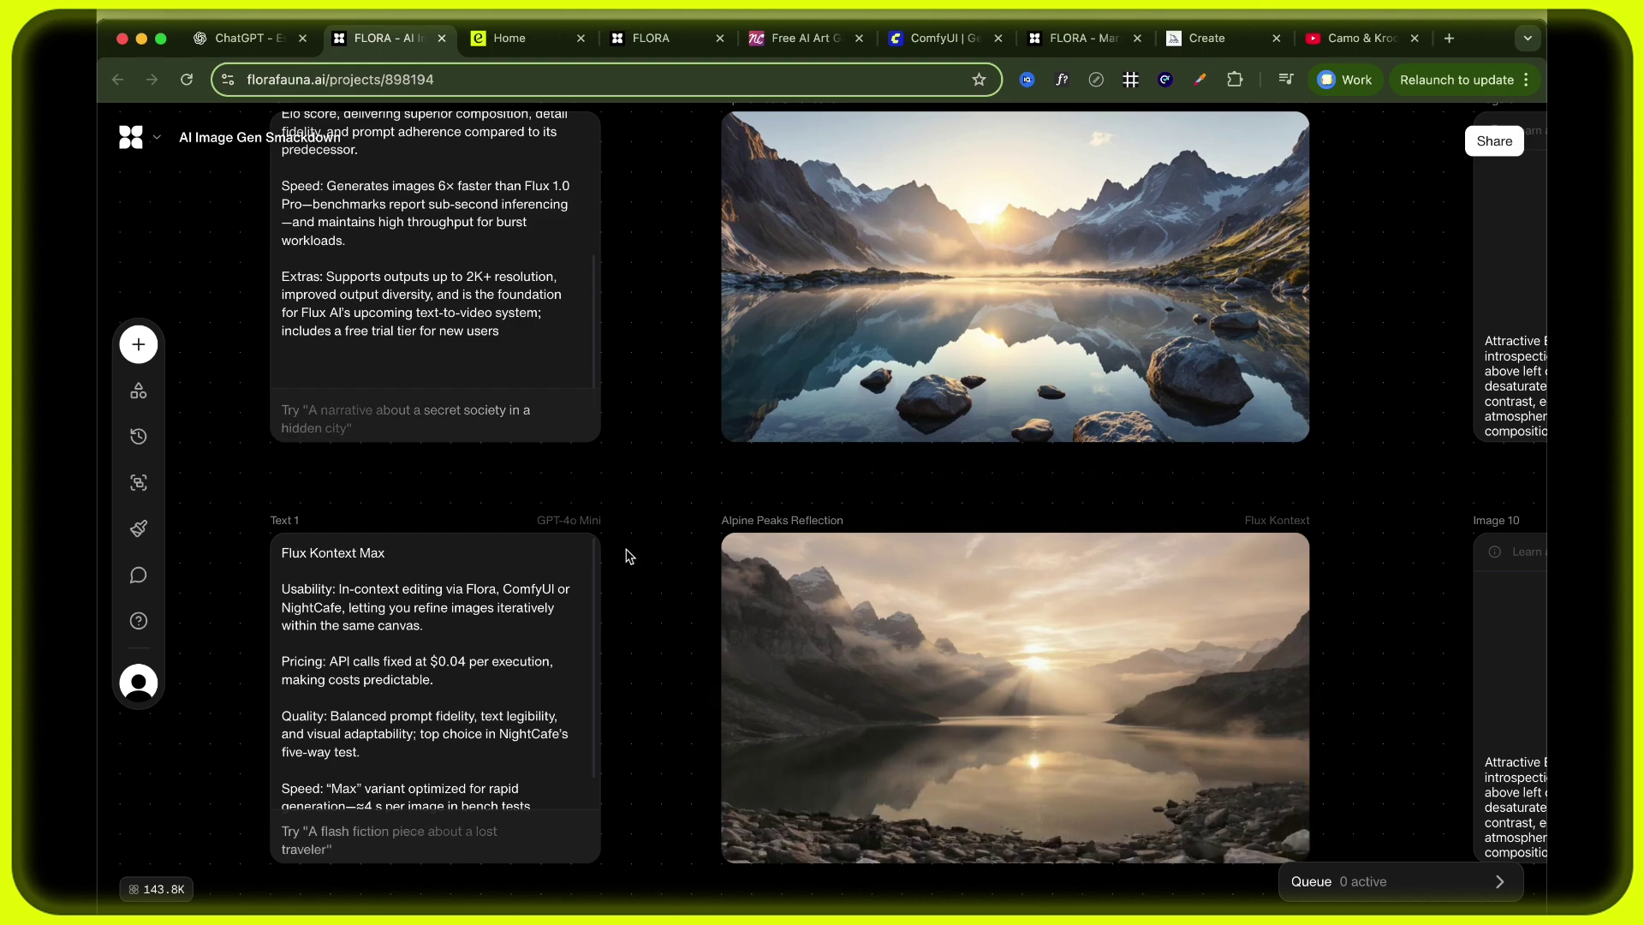
{"action": "scroll", "coordinate": [629, 557], "scroll_direction": "down", "scroll_amount": 7}
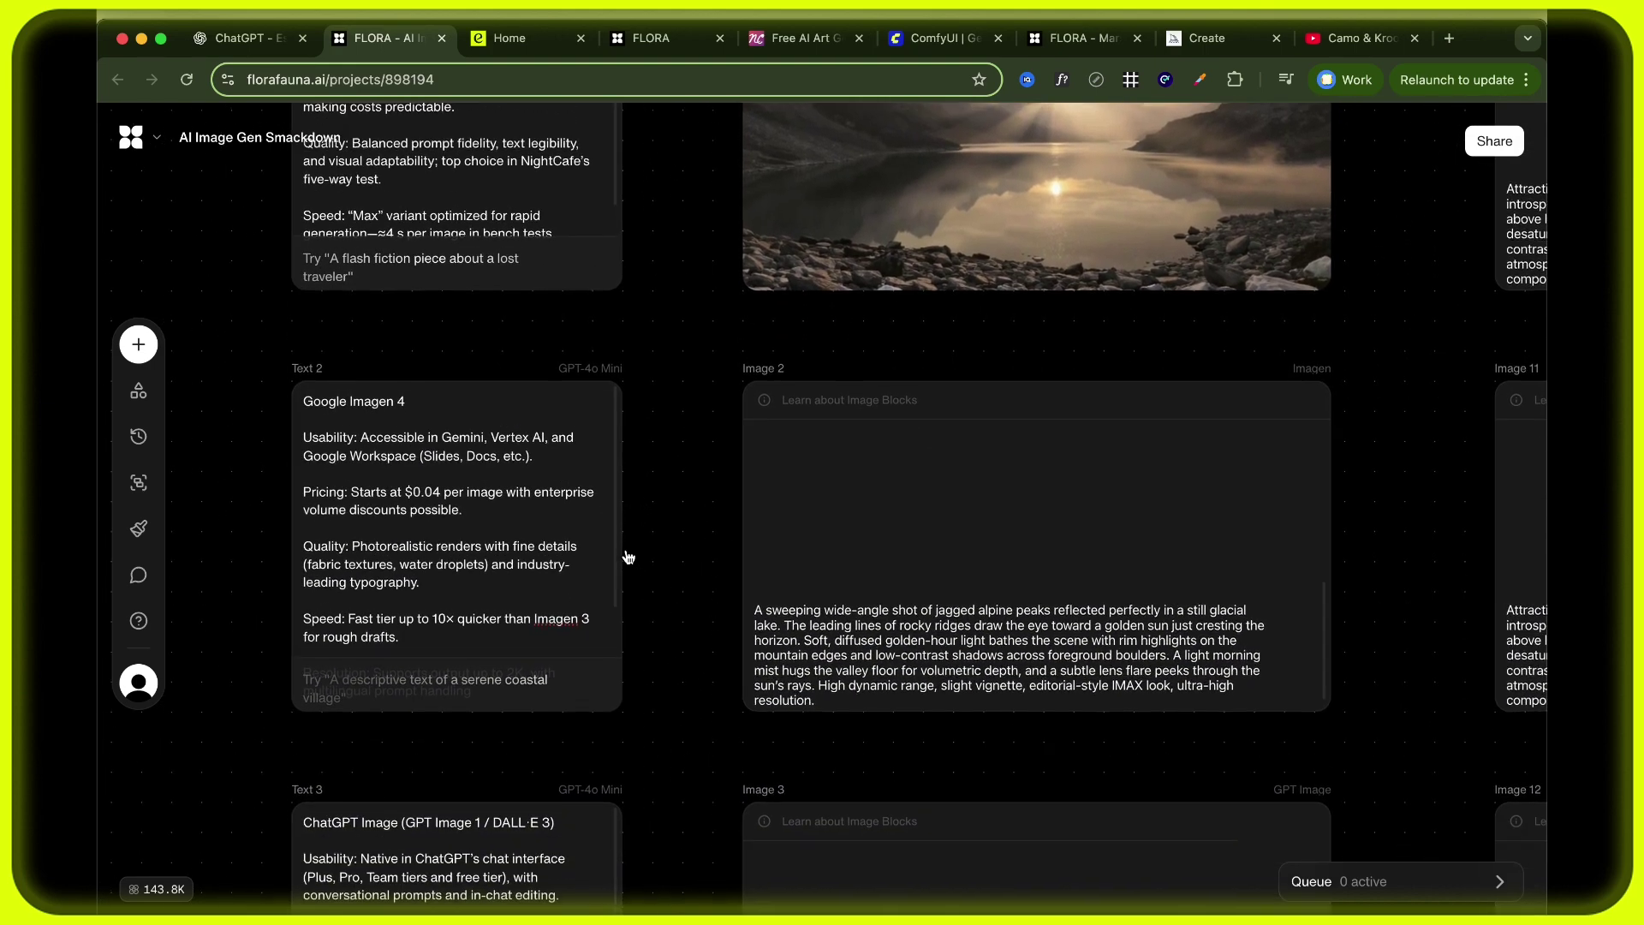
Run Imagen on the Image 2 block and review the rendered alpine lake image.
{"action": "mouse_move", "coordinate": [818, 530]}
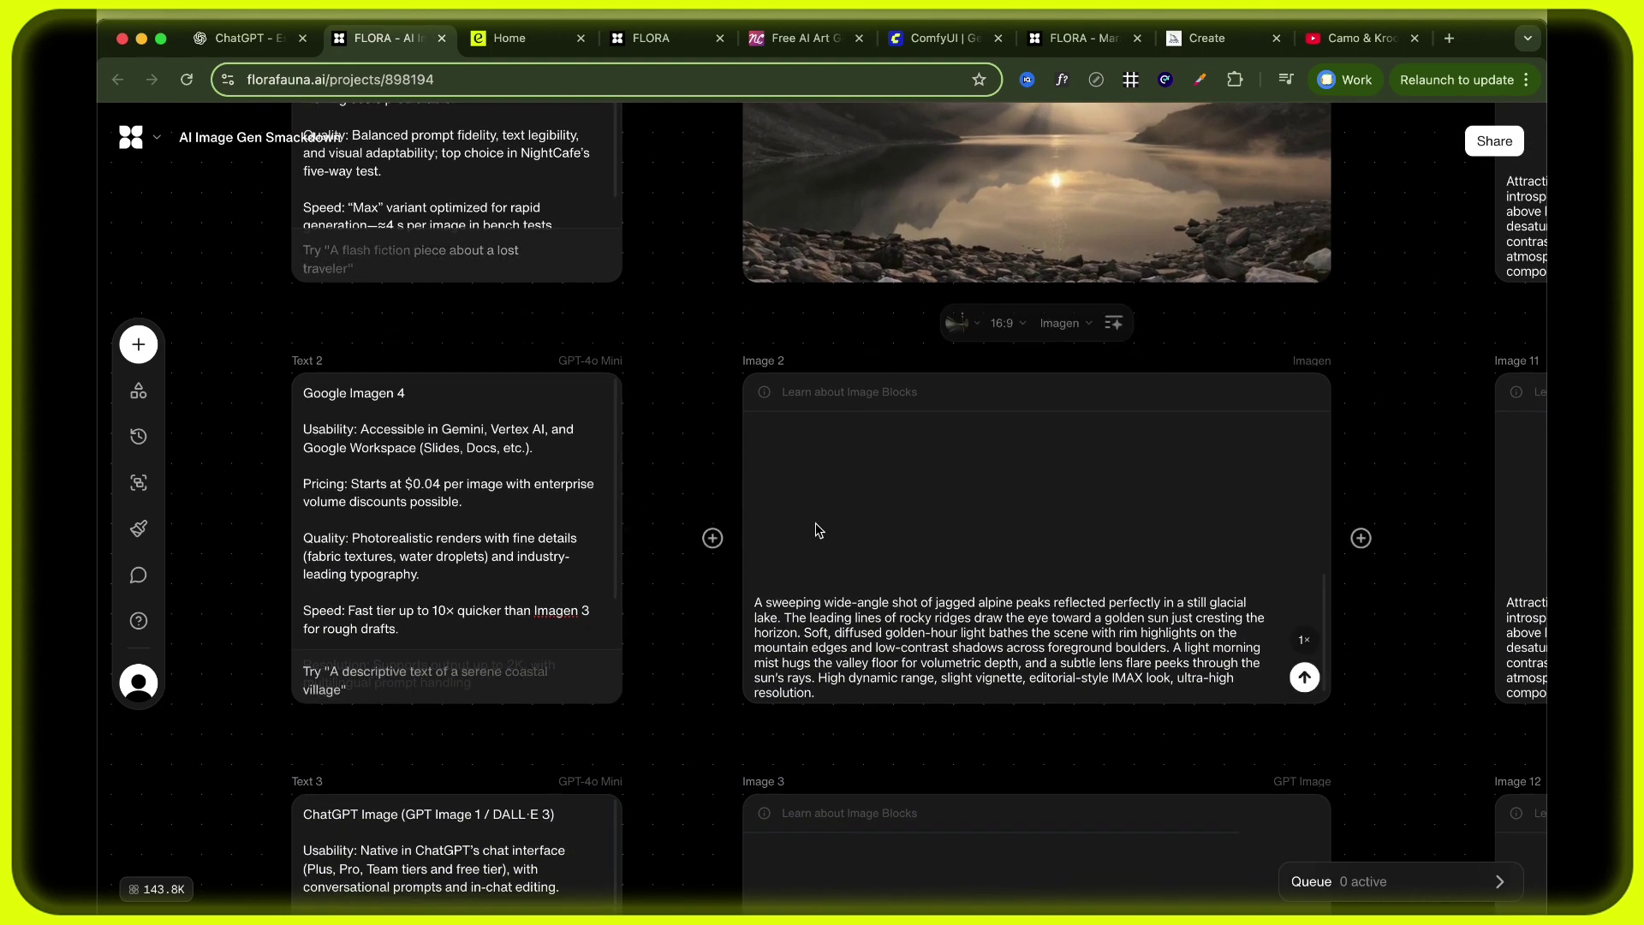
{"action": "left_click", "coordinate": [1305, 678]}
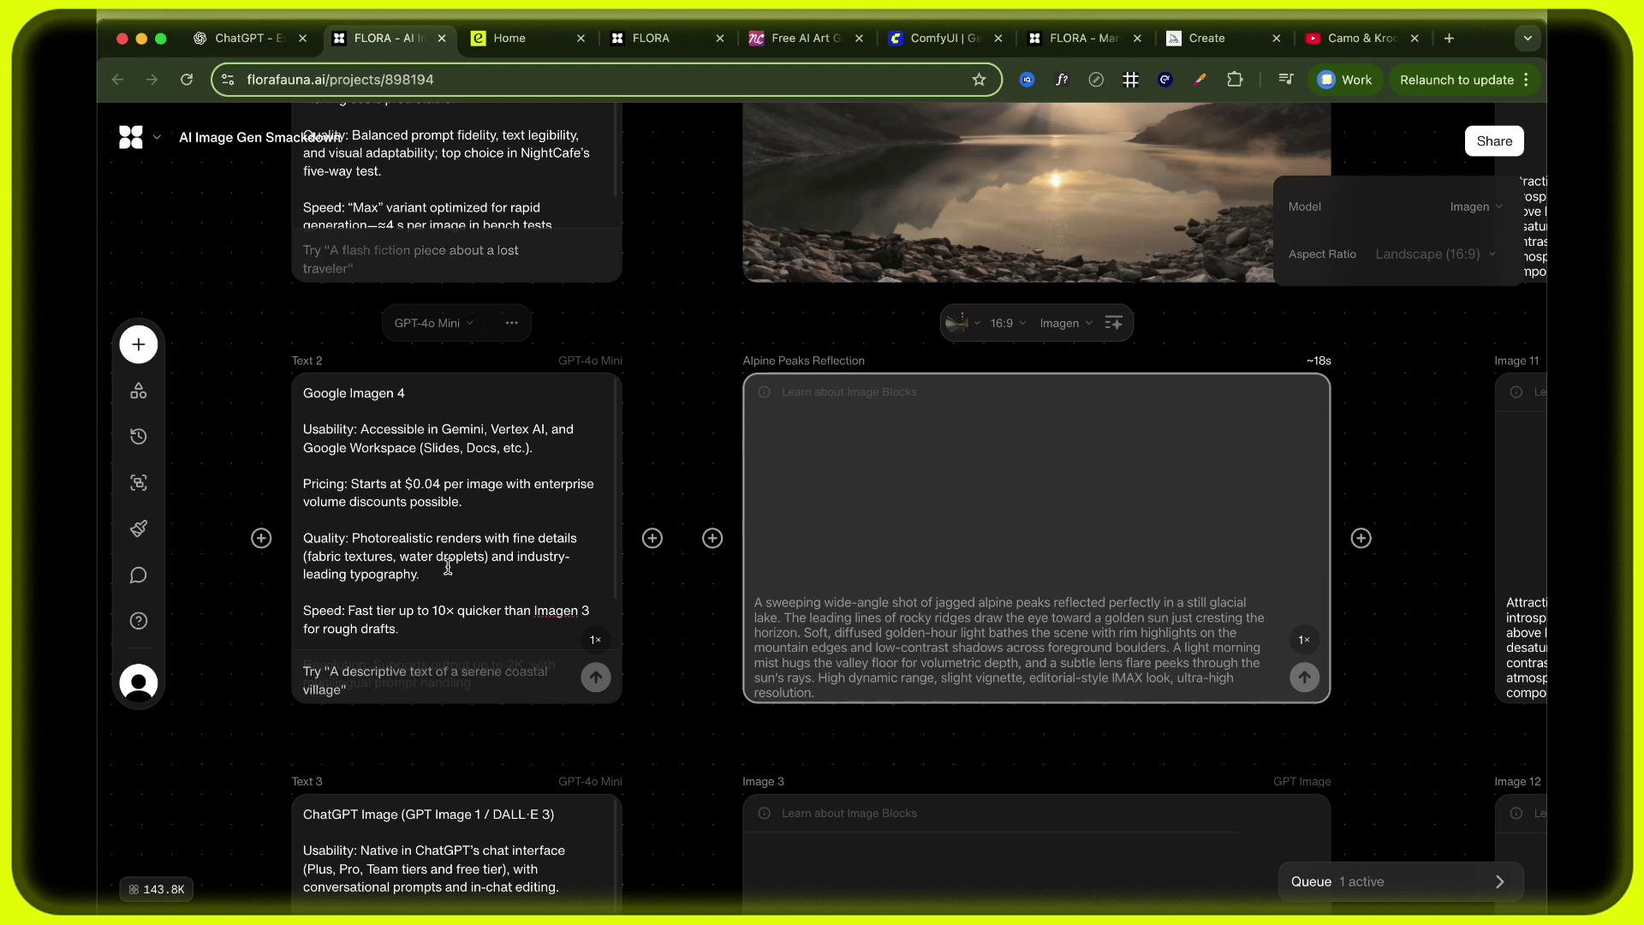
{"action": "scroll", "coordinate": [451, 565], "scroll_direction": "down", "scroll_amount": 2}
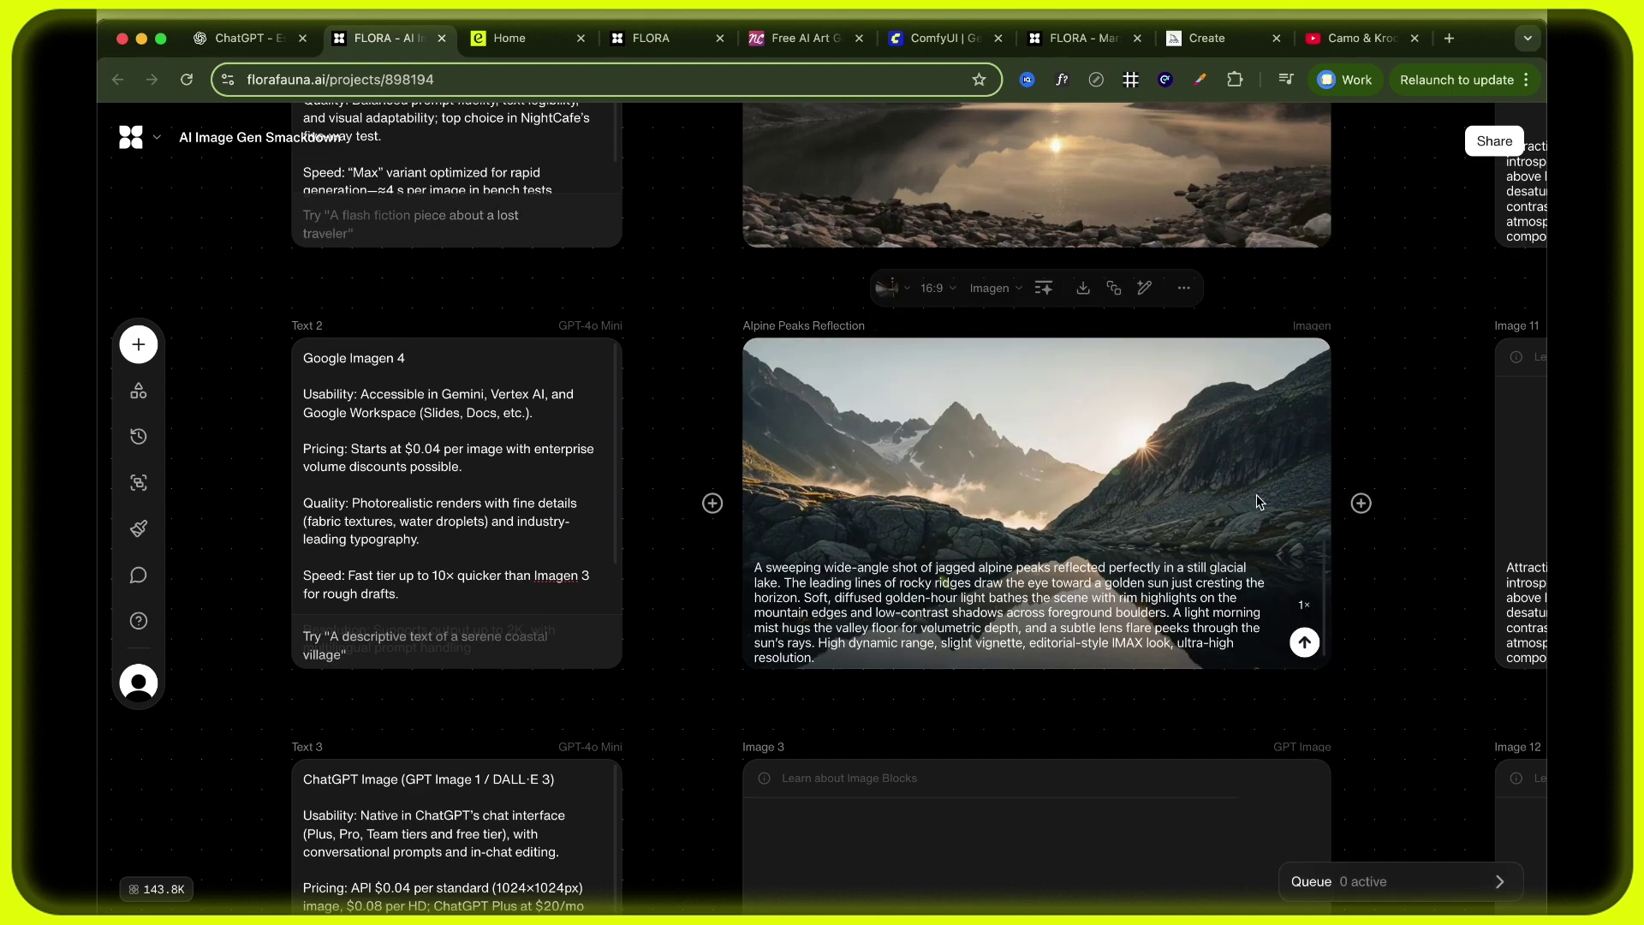
{"action": "scroll", "coordinate": [1421, 390], "scroll_direction": "up", "scroll_amount": 10}
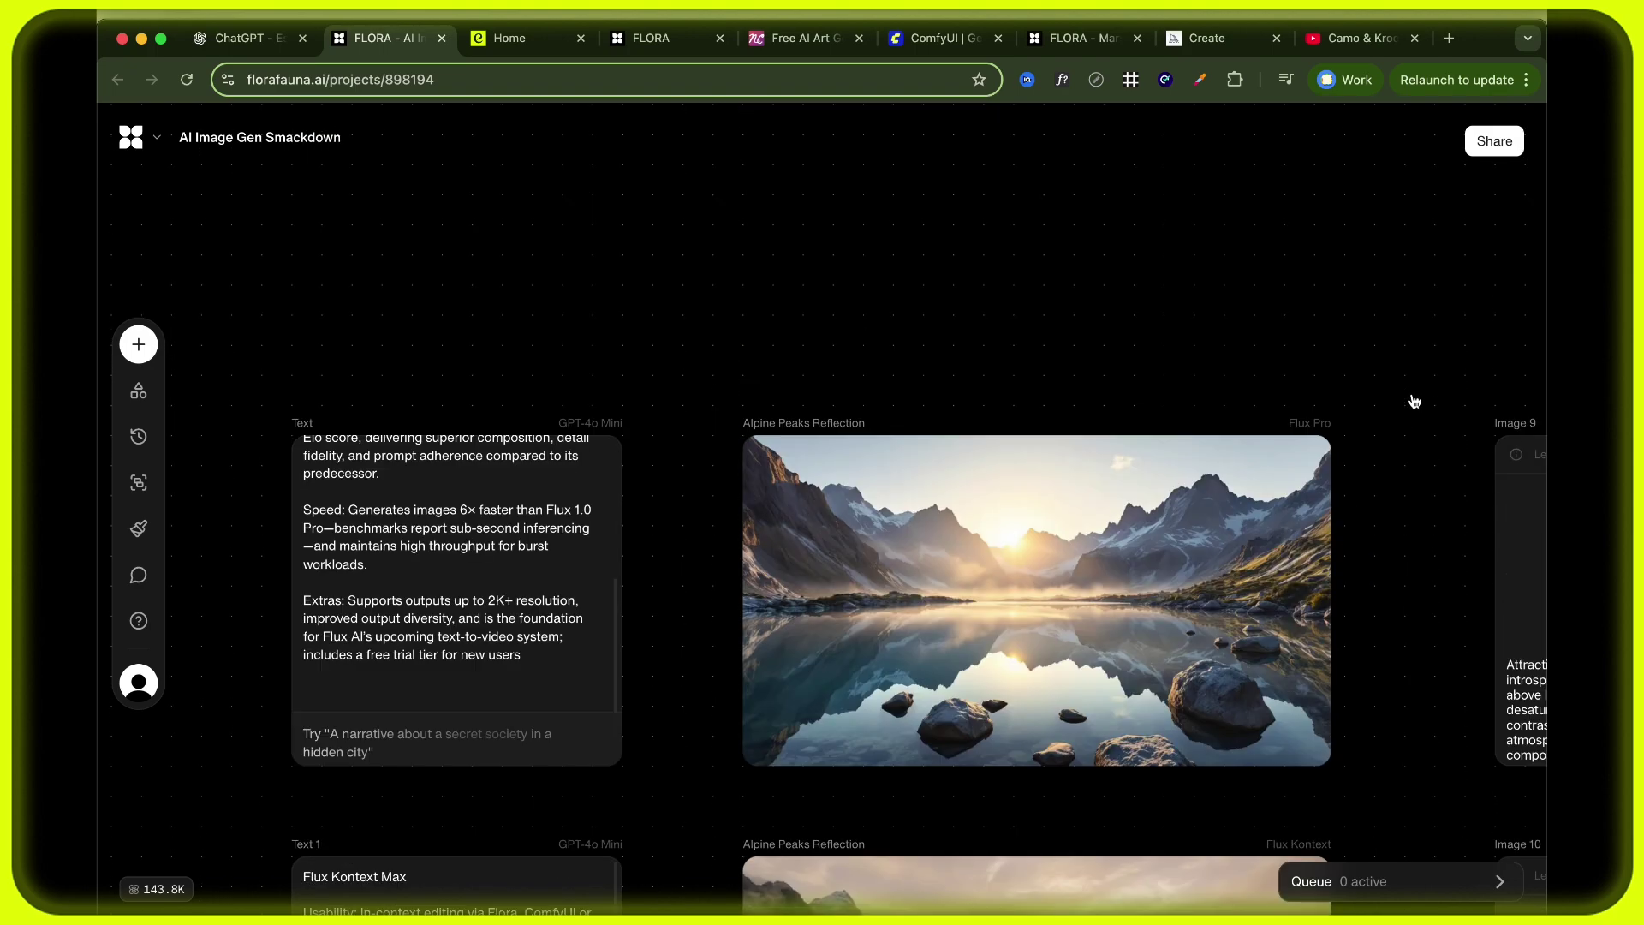
{"action": "scroll", "coordinate": [1413, 403], "scroll_direction": "down", "scroll_amount": 6}
{"action": "scroll", "coordinate": [1413, 403], "scroll_direction": "down", "scroll_amount": 5}
{"action": "scroll", "coordinate": [1414, 403], "scroll_direction": "up", "scroll_amount": 1}
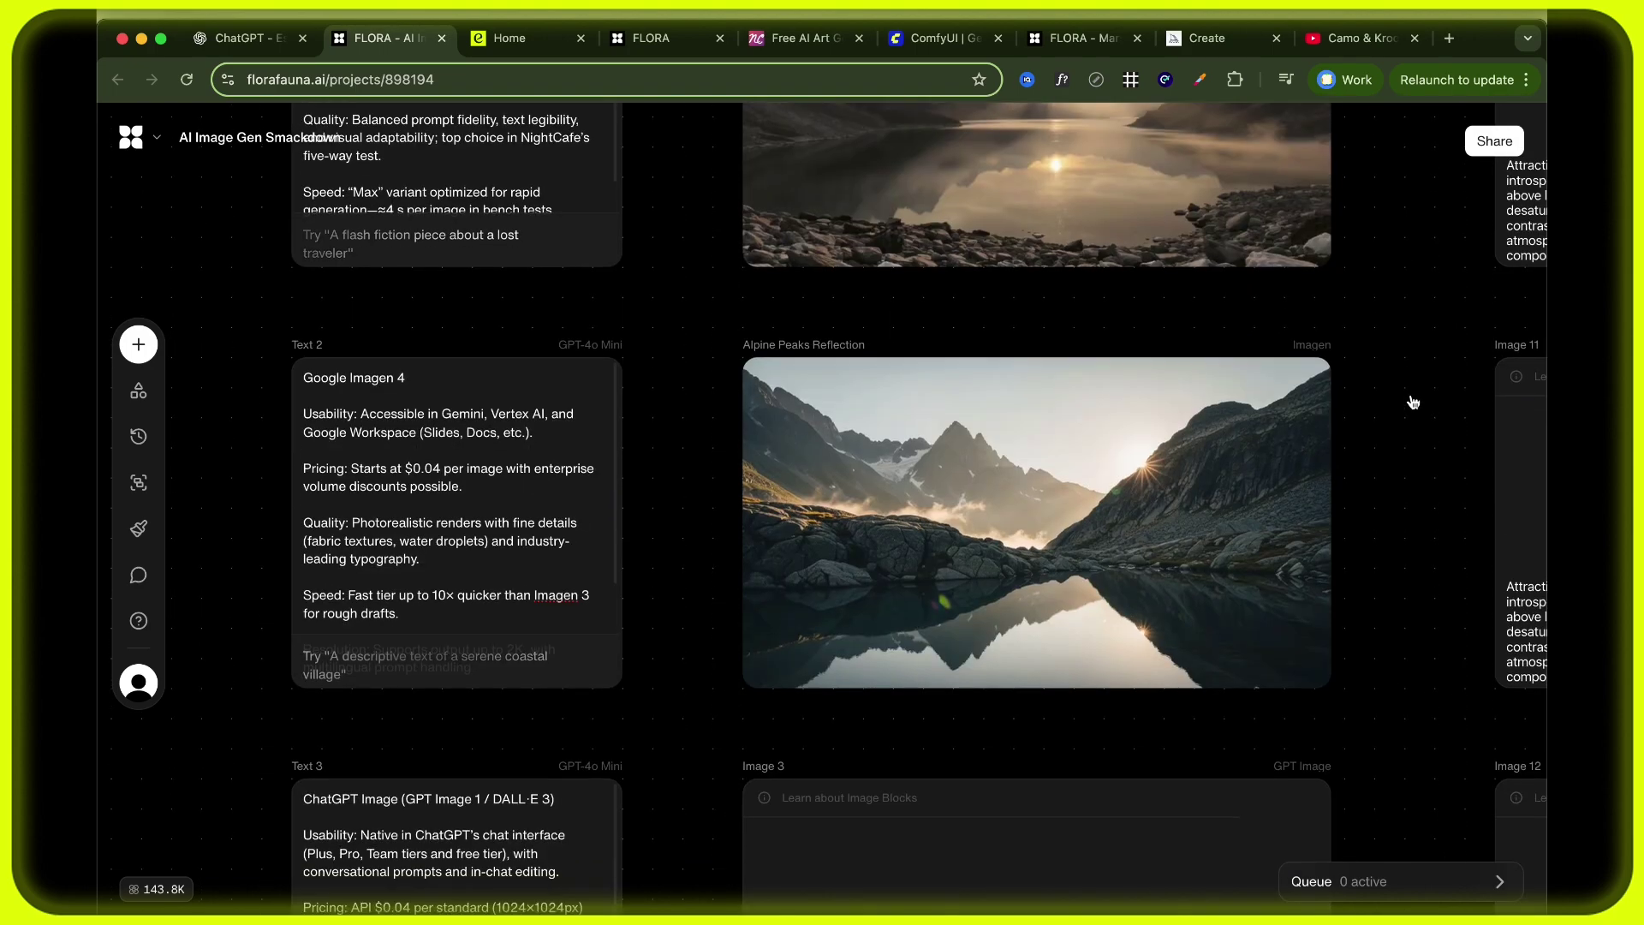
{"action": "scroll", "coordinate": [1413, 402], "scroll_direction": "down", "scroll_amount": 1}
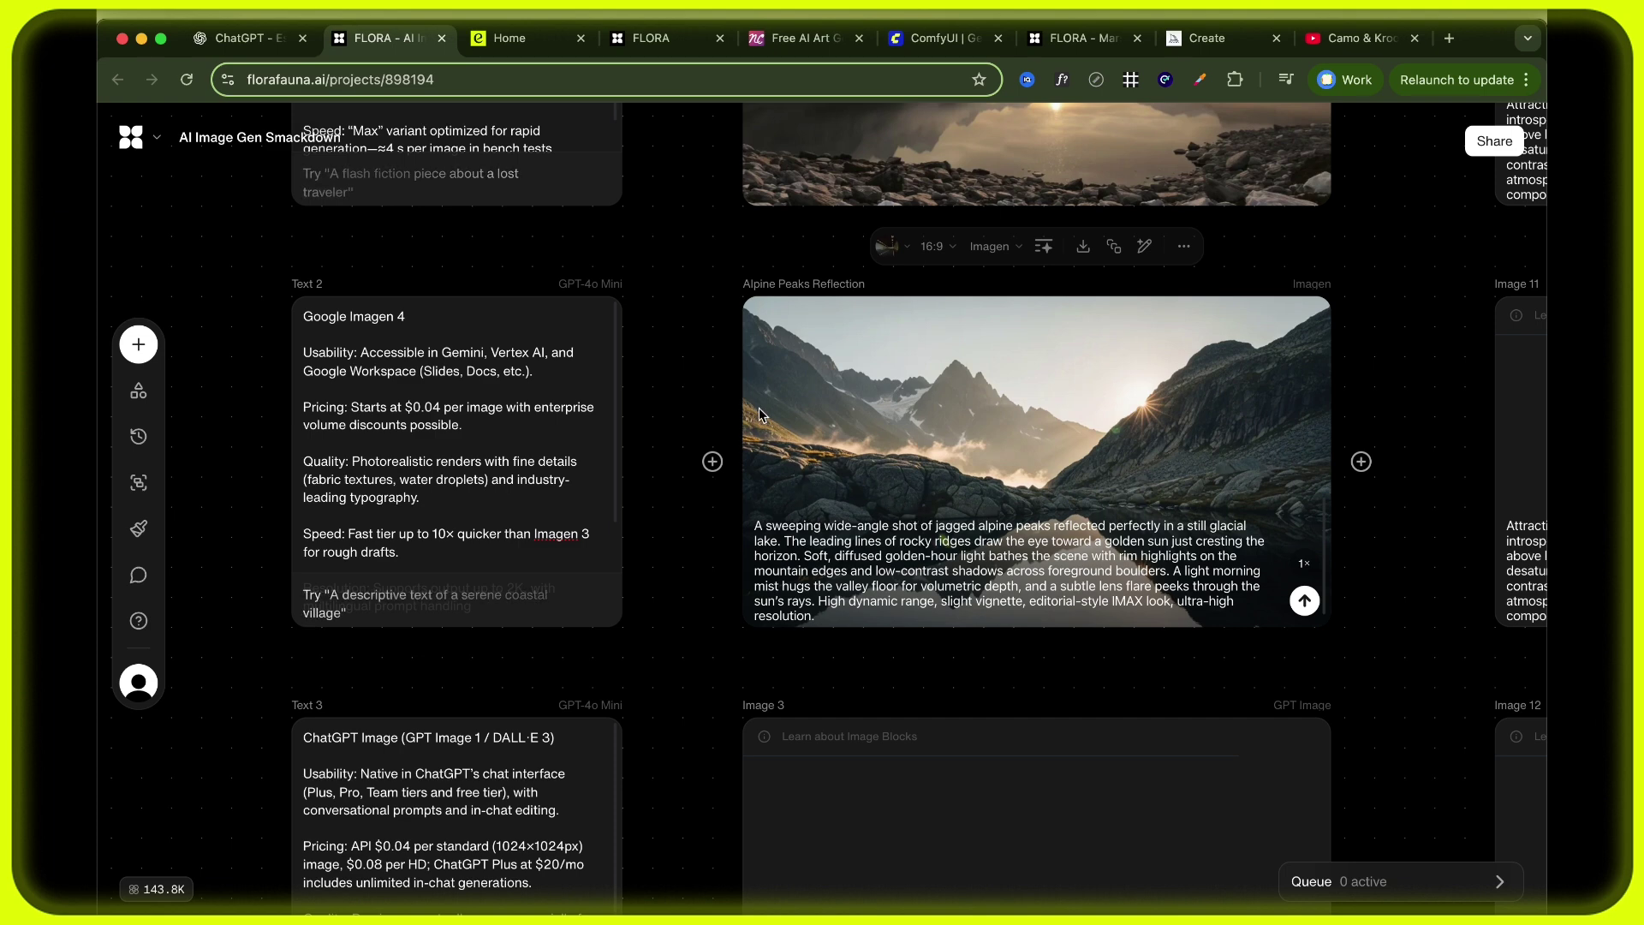
{"action": "scroll", "coordinate": [1061, 448], "scroll_direction": "down", "scroll_amount": 1}
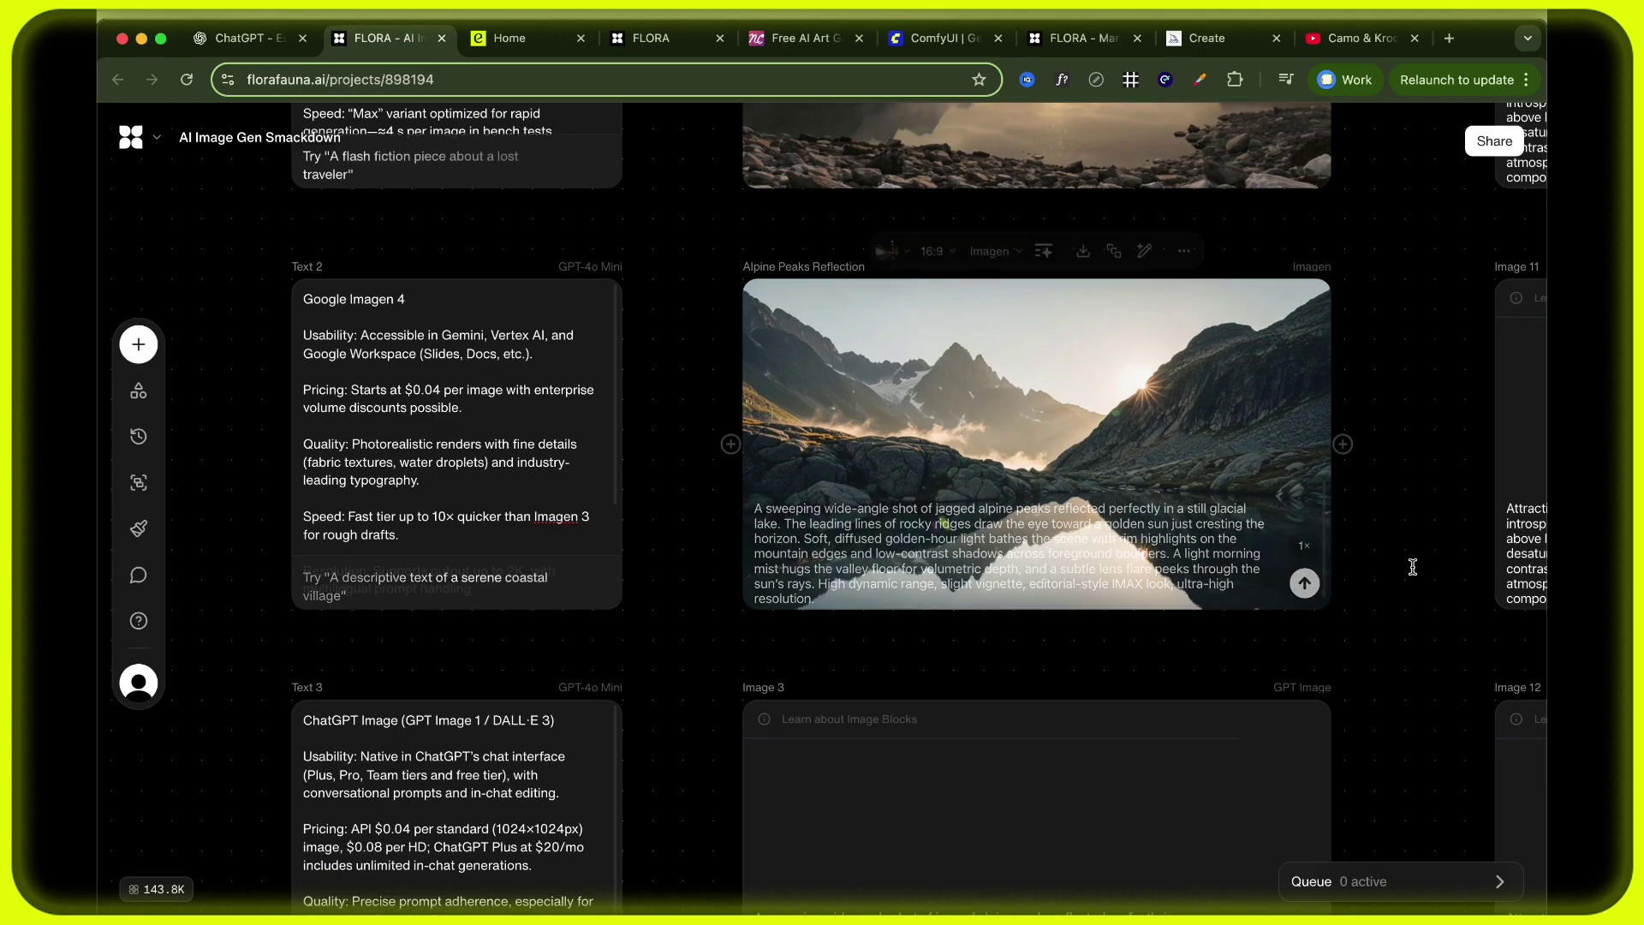
{"action": "mouse_move", "coordinate": [1160, 548]}
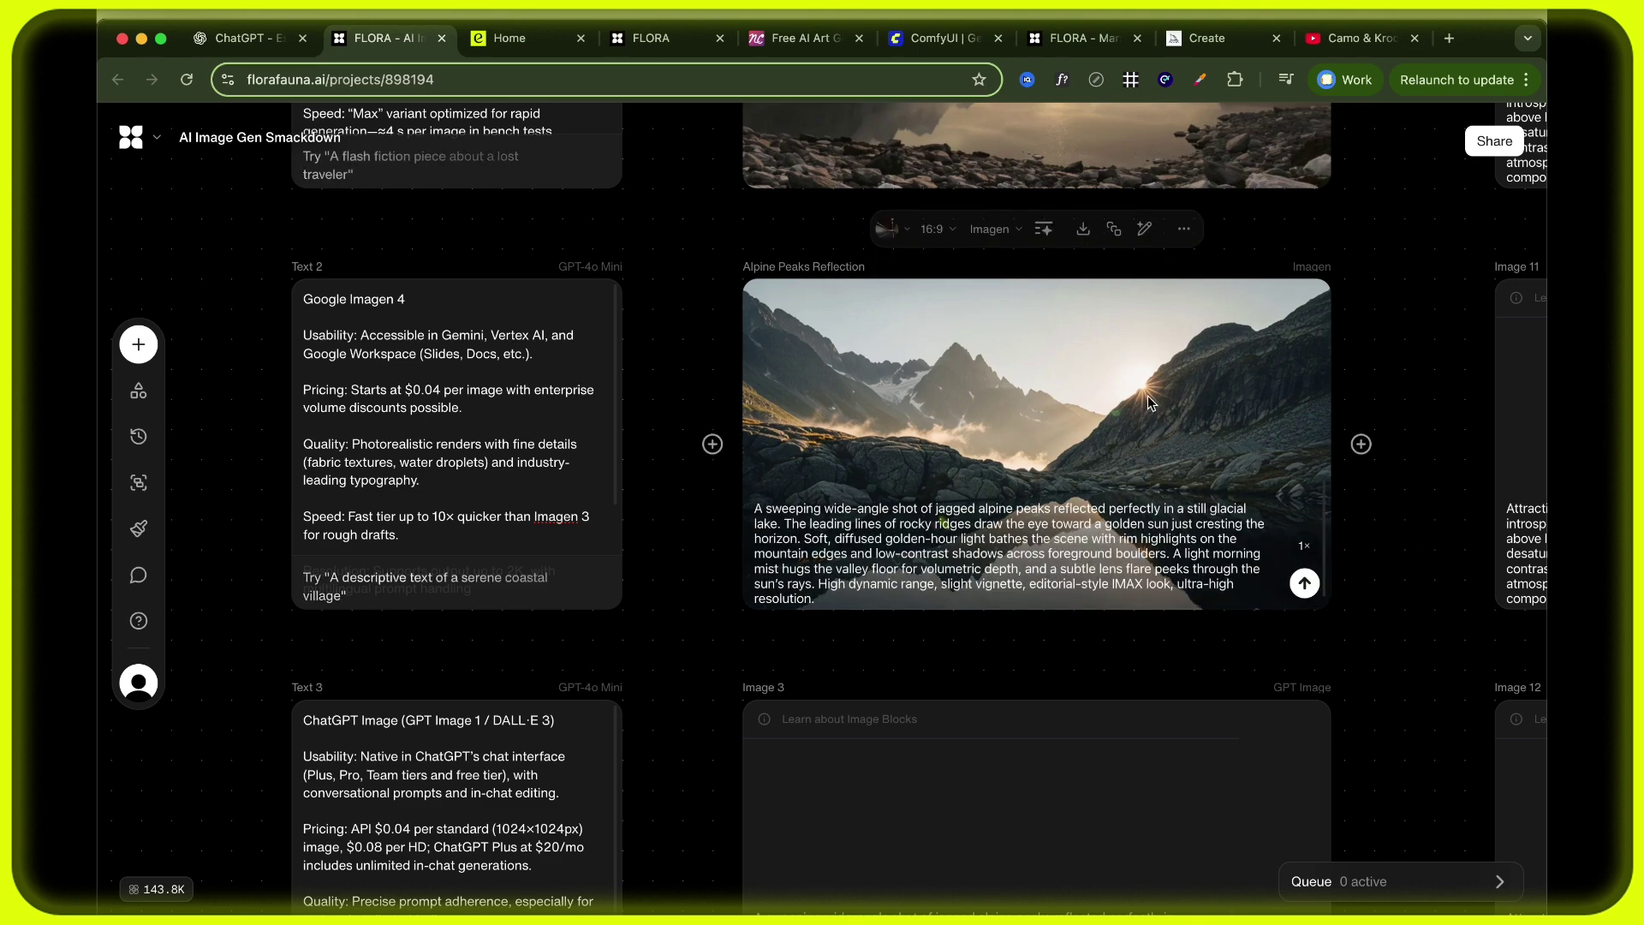
Generate the alpine lake image with GPT Image from the Image 3 block.
{"action": "scroll", "coordinate": [1425, 405], "scroll_direction": "down", "scroll_amount": 5}
{"action": "scroll", "coordinate": [1425, 404], "scroll_direction": "down", "scroll_amount": 2}
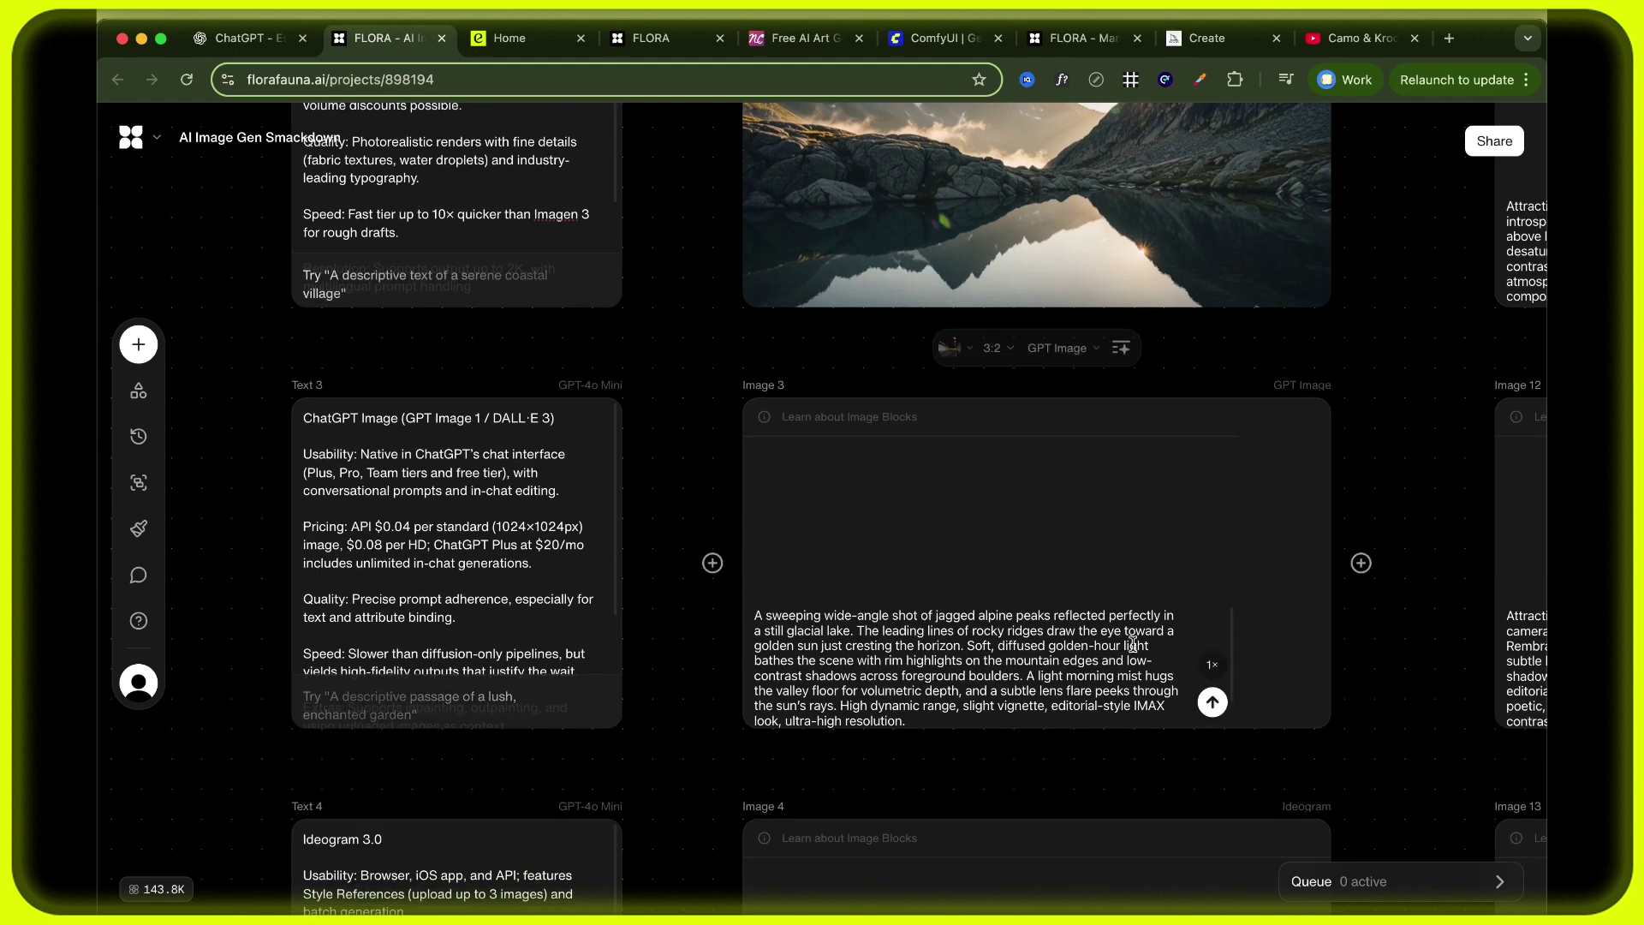
{"action": "left_click", "coordinate": [1212, 704]}
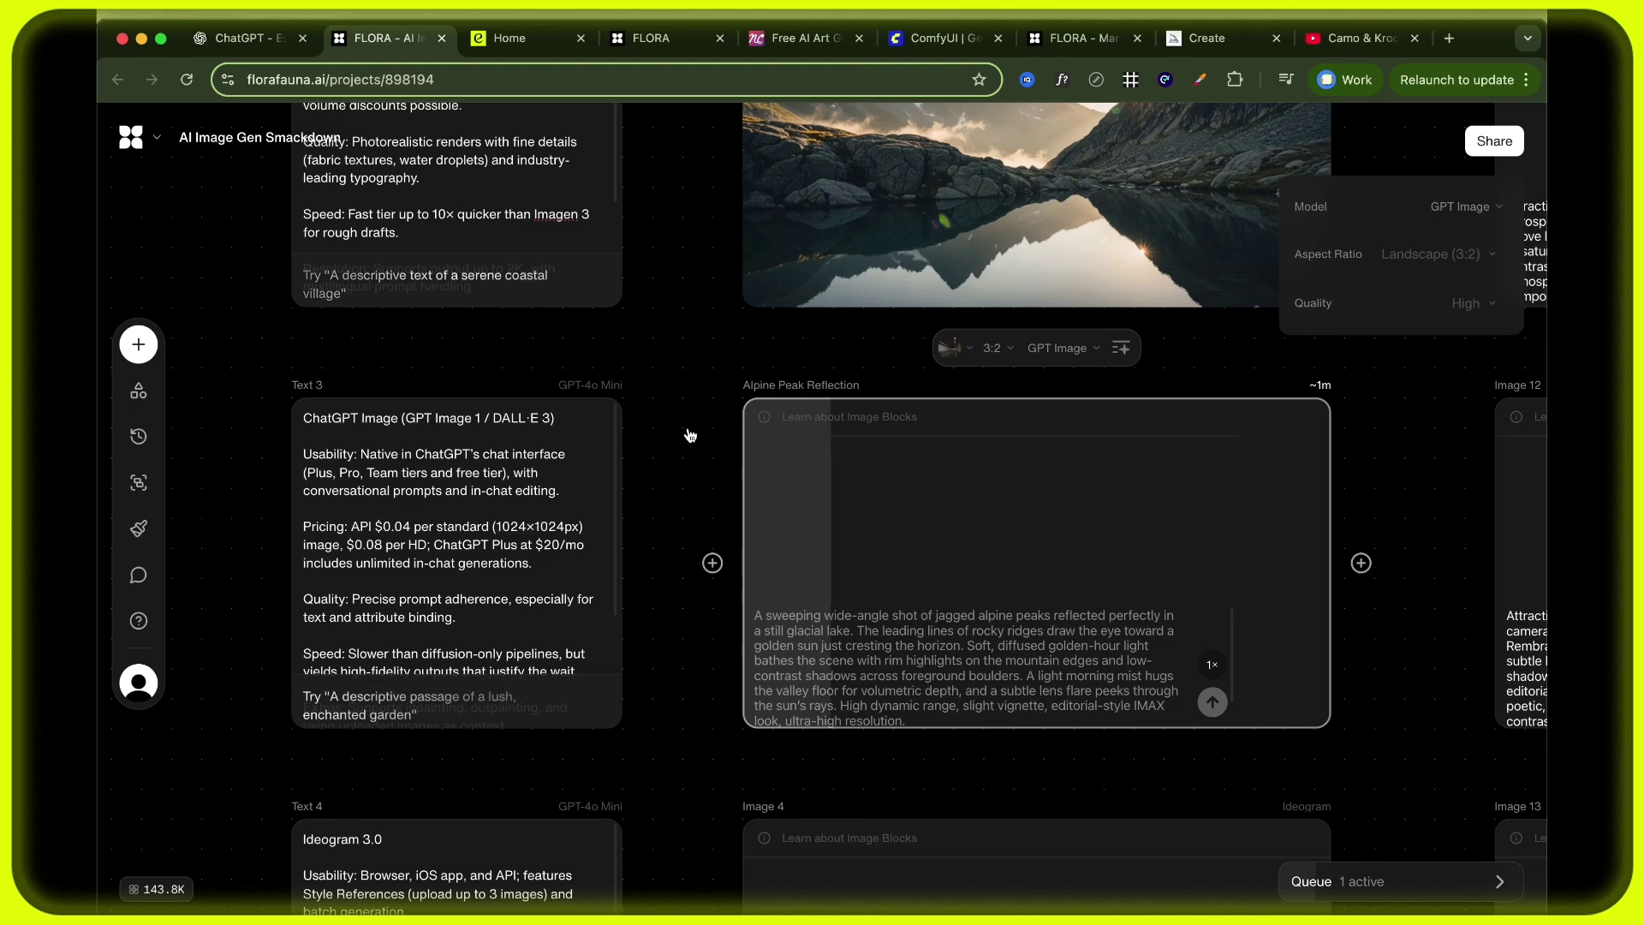
{"action": "scroll", "coordinate": [690, 435], "scroll_direction": "down", "scroll_amount": 2}
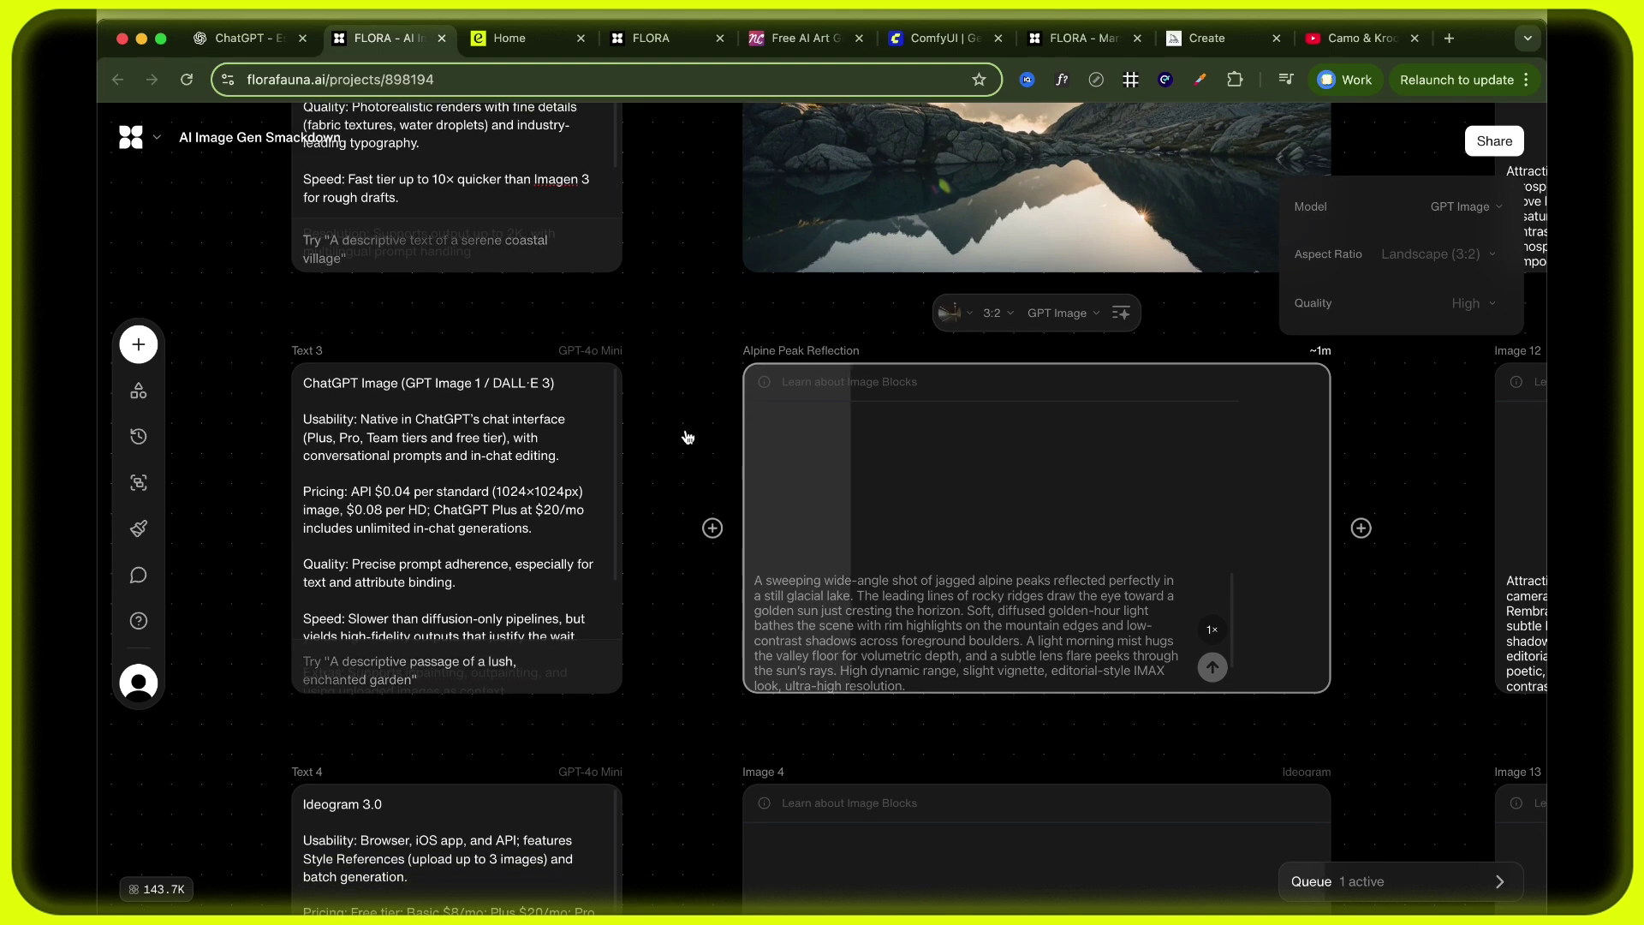
{"action": "scroll", "coordinate": [495, 513], "scroll_direction": "down", "scroll_amount": 1}
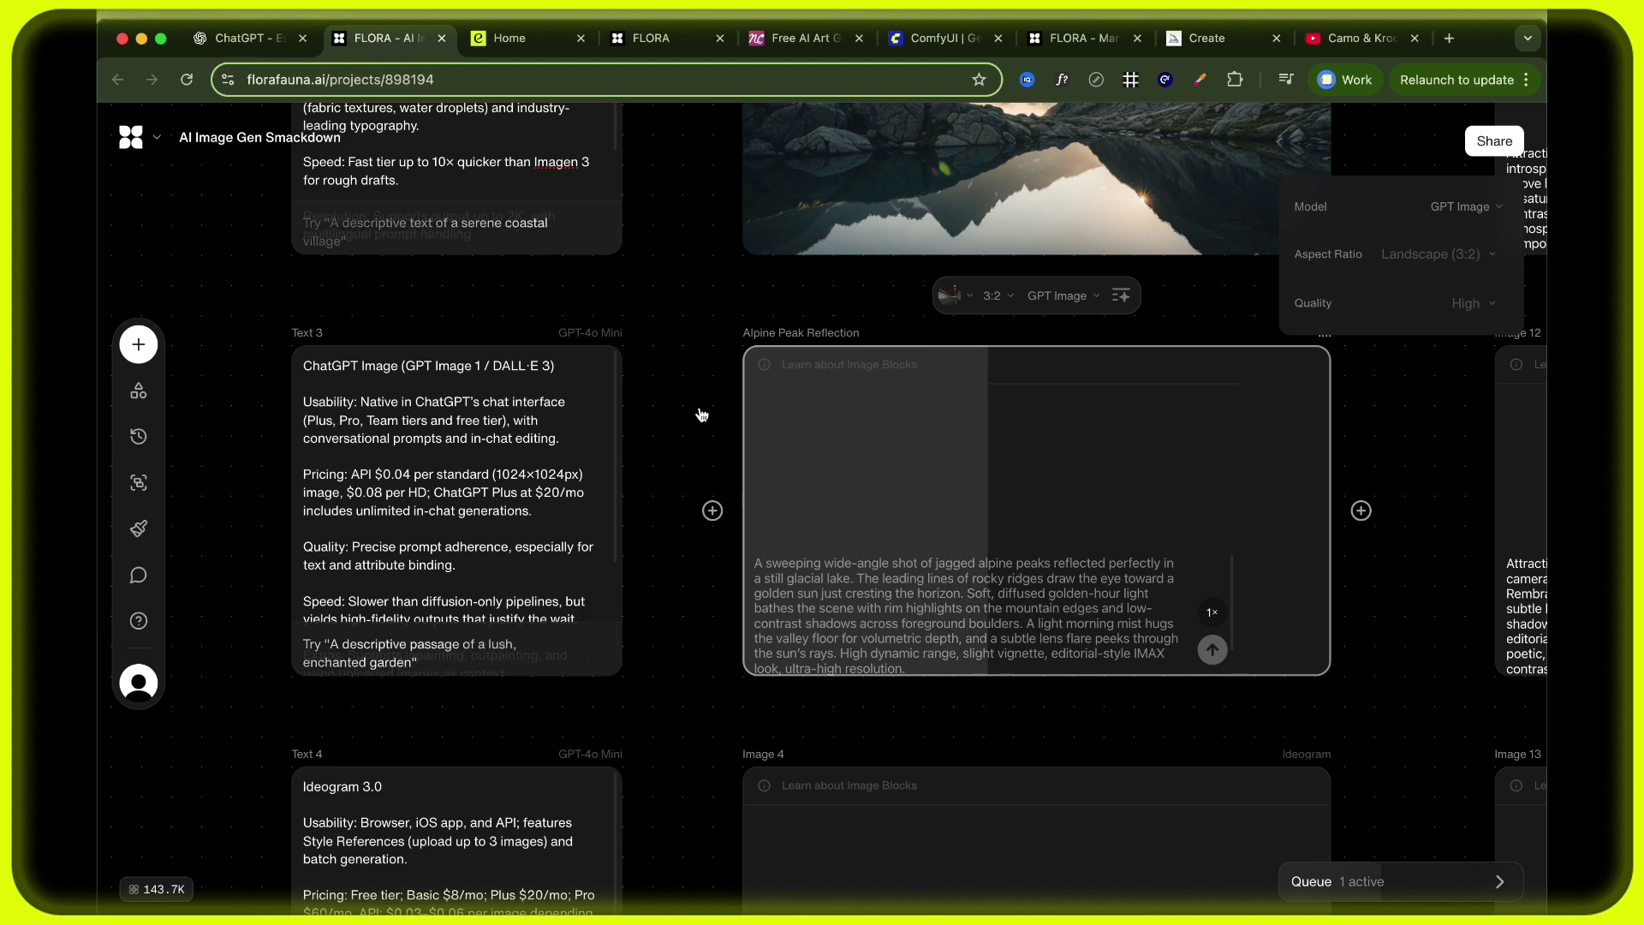
{"action": "scroll", "coordinate": [702, 415], "scroll_direction": "down", "scroll_amount": 5}
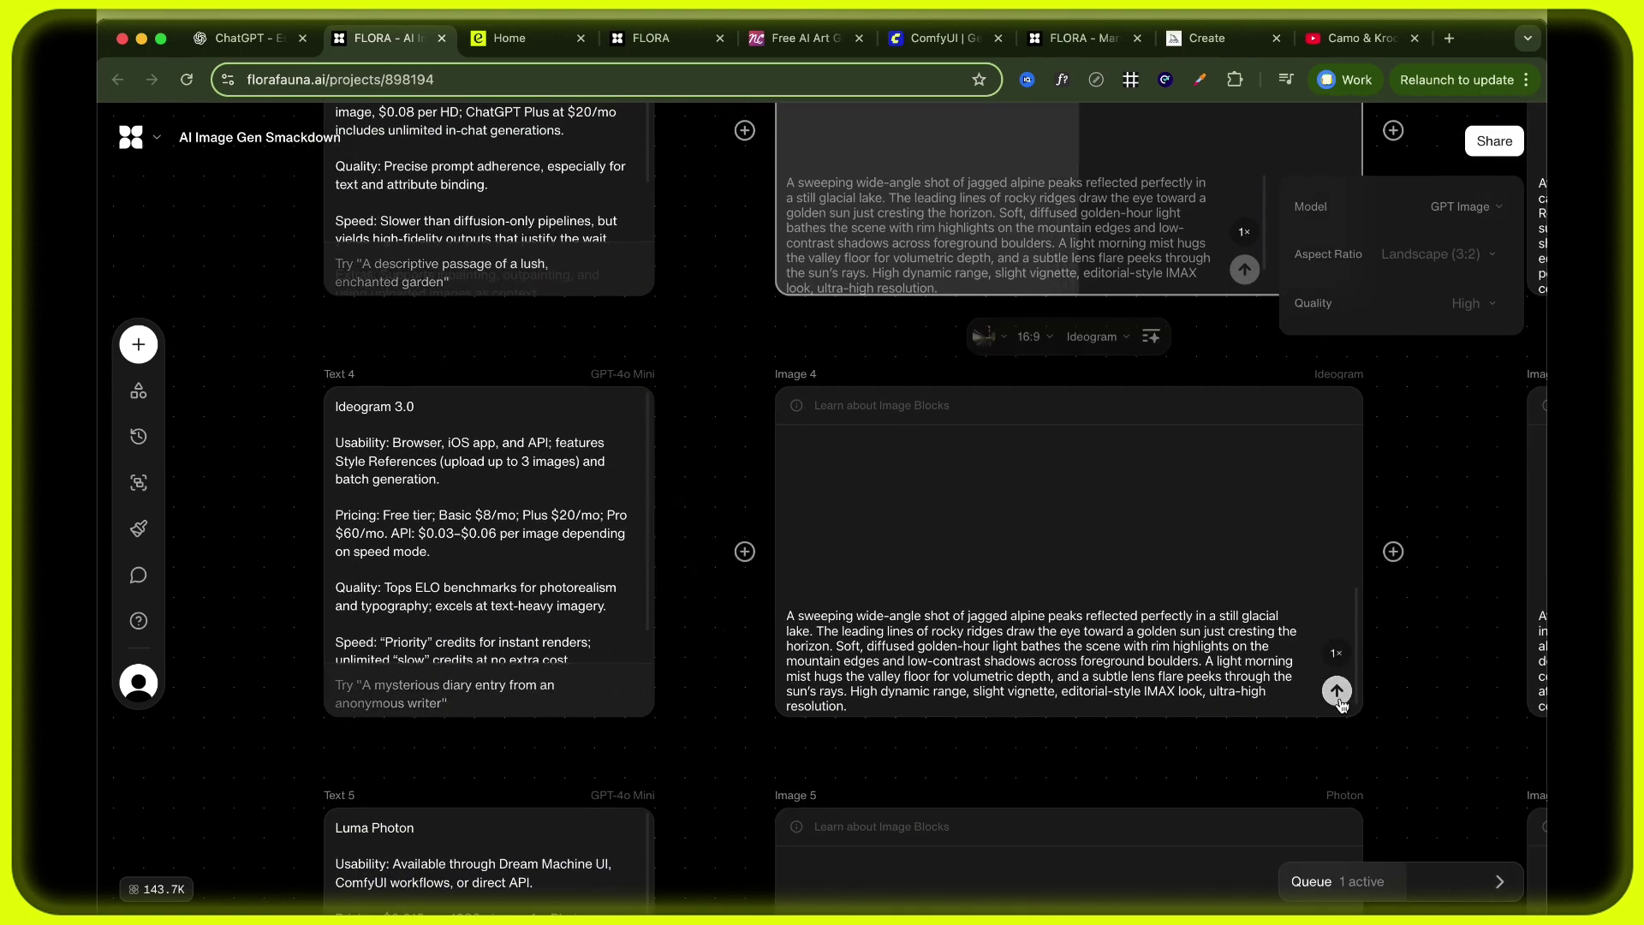
Start the alpine lake generations with Ideogram and Photon.
{"action": "left_click", "coordinate": [1338, 691]}
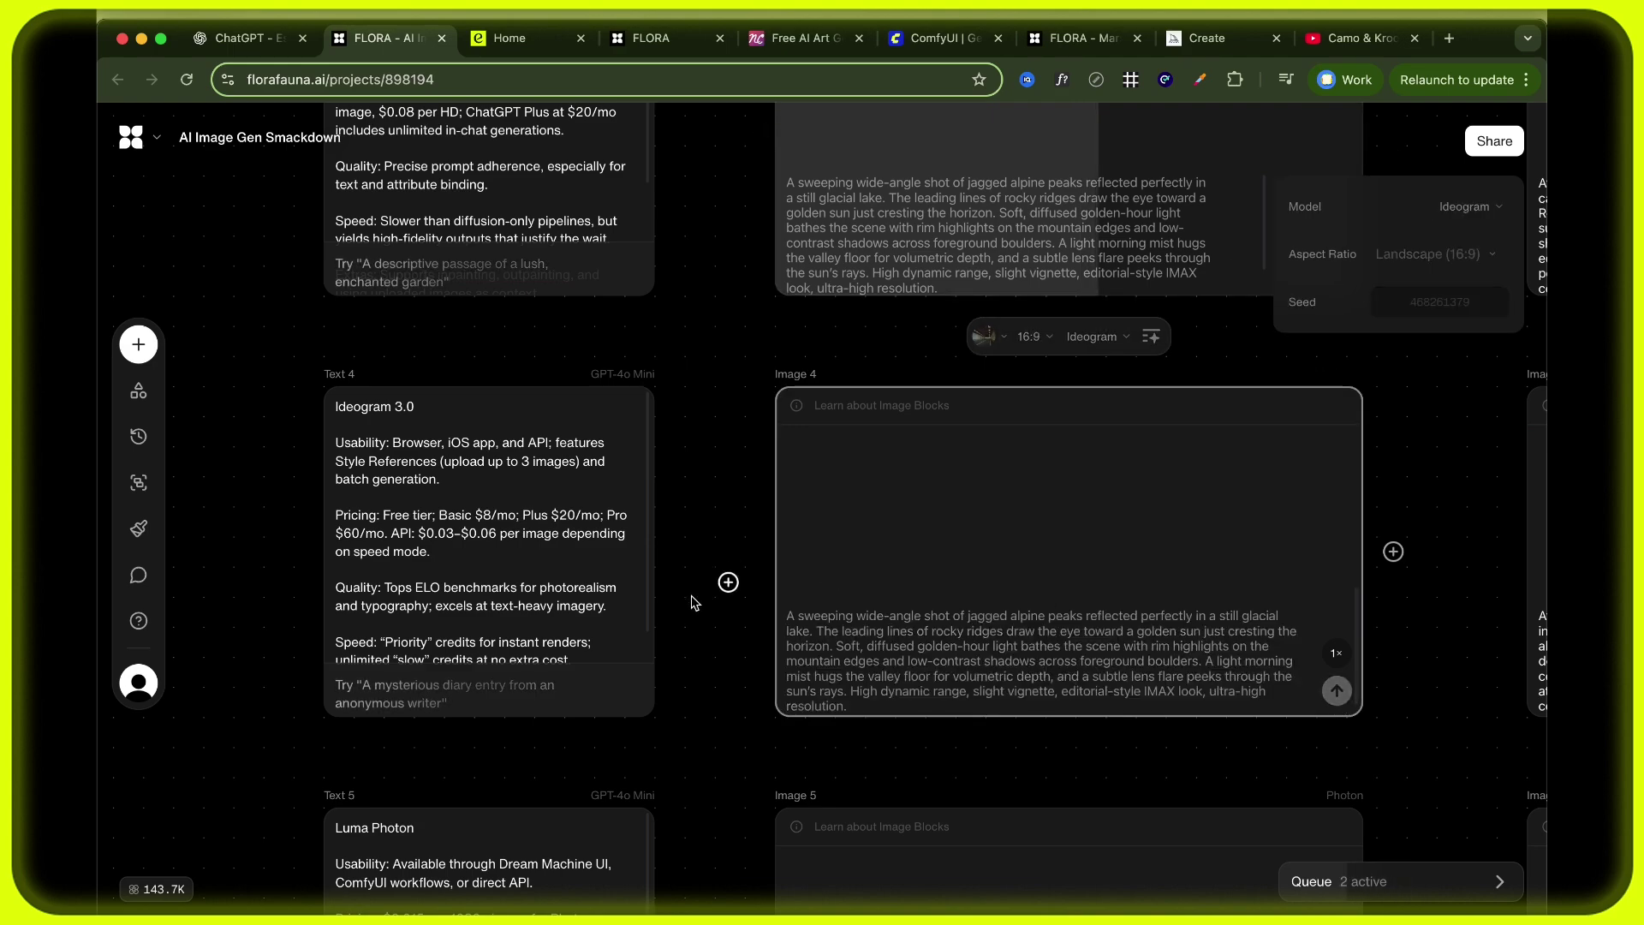
{"action": "scroll", "coordinate": [683, 553], "scroll_direction": "down", "scroll_amount": 2}
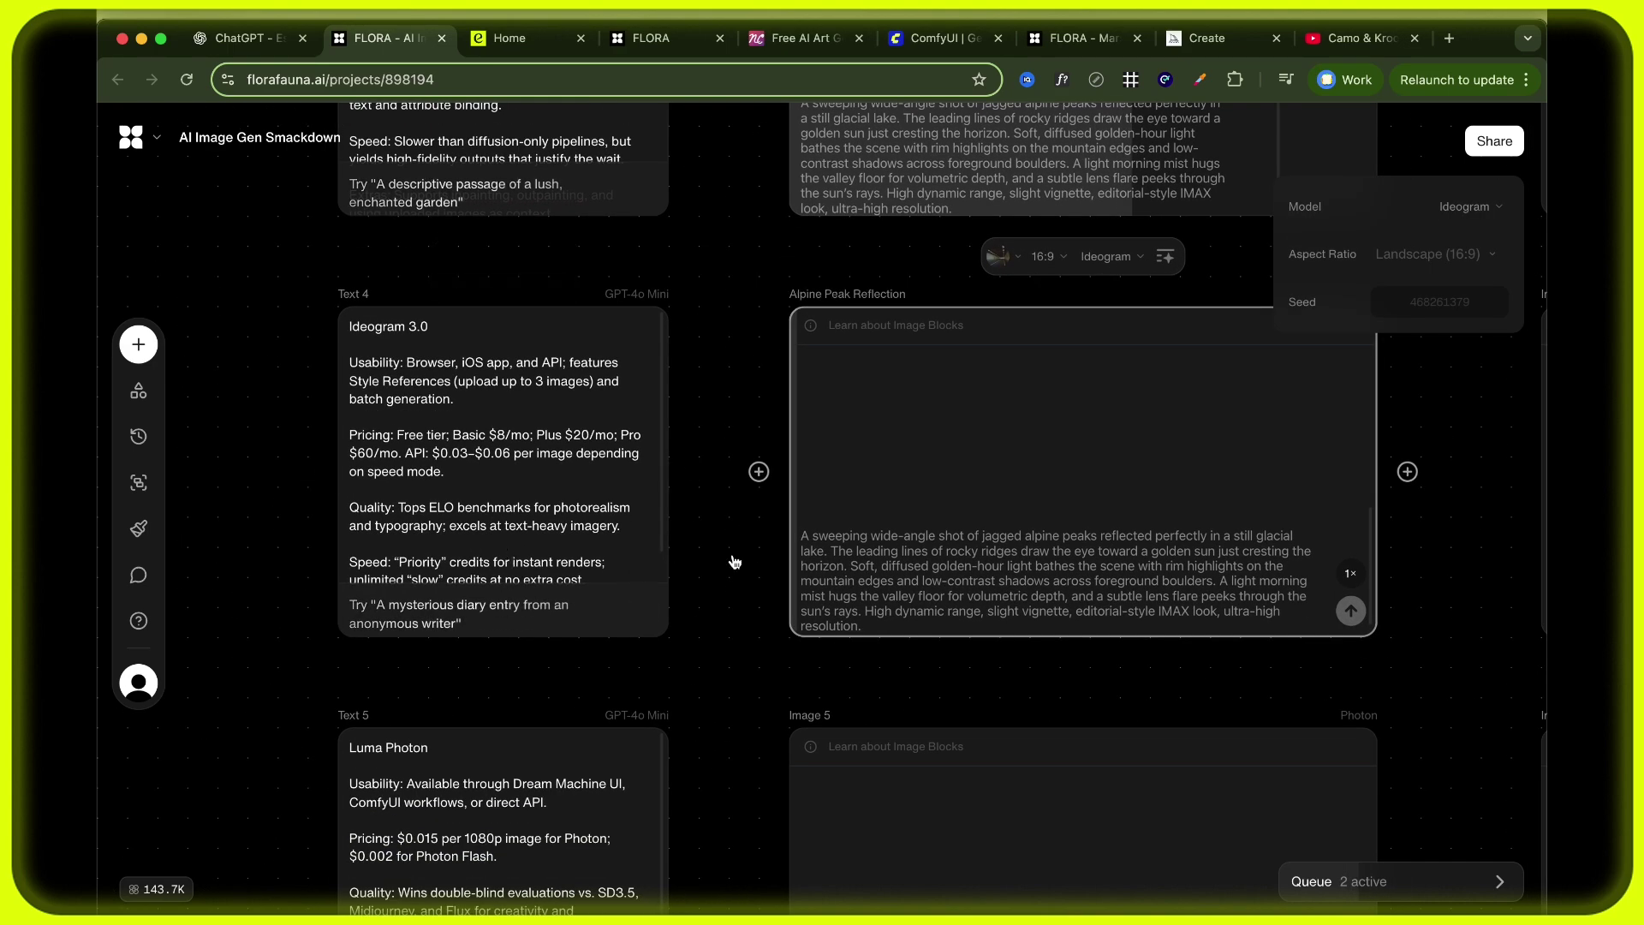
{"action": "scroll", "coordinate": [735, 561], "scroll_direction": "down", "scroll_amount": 5}
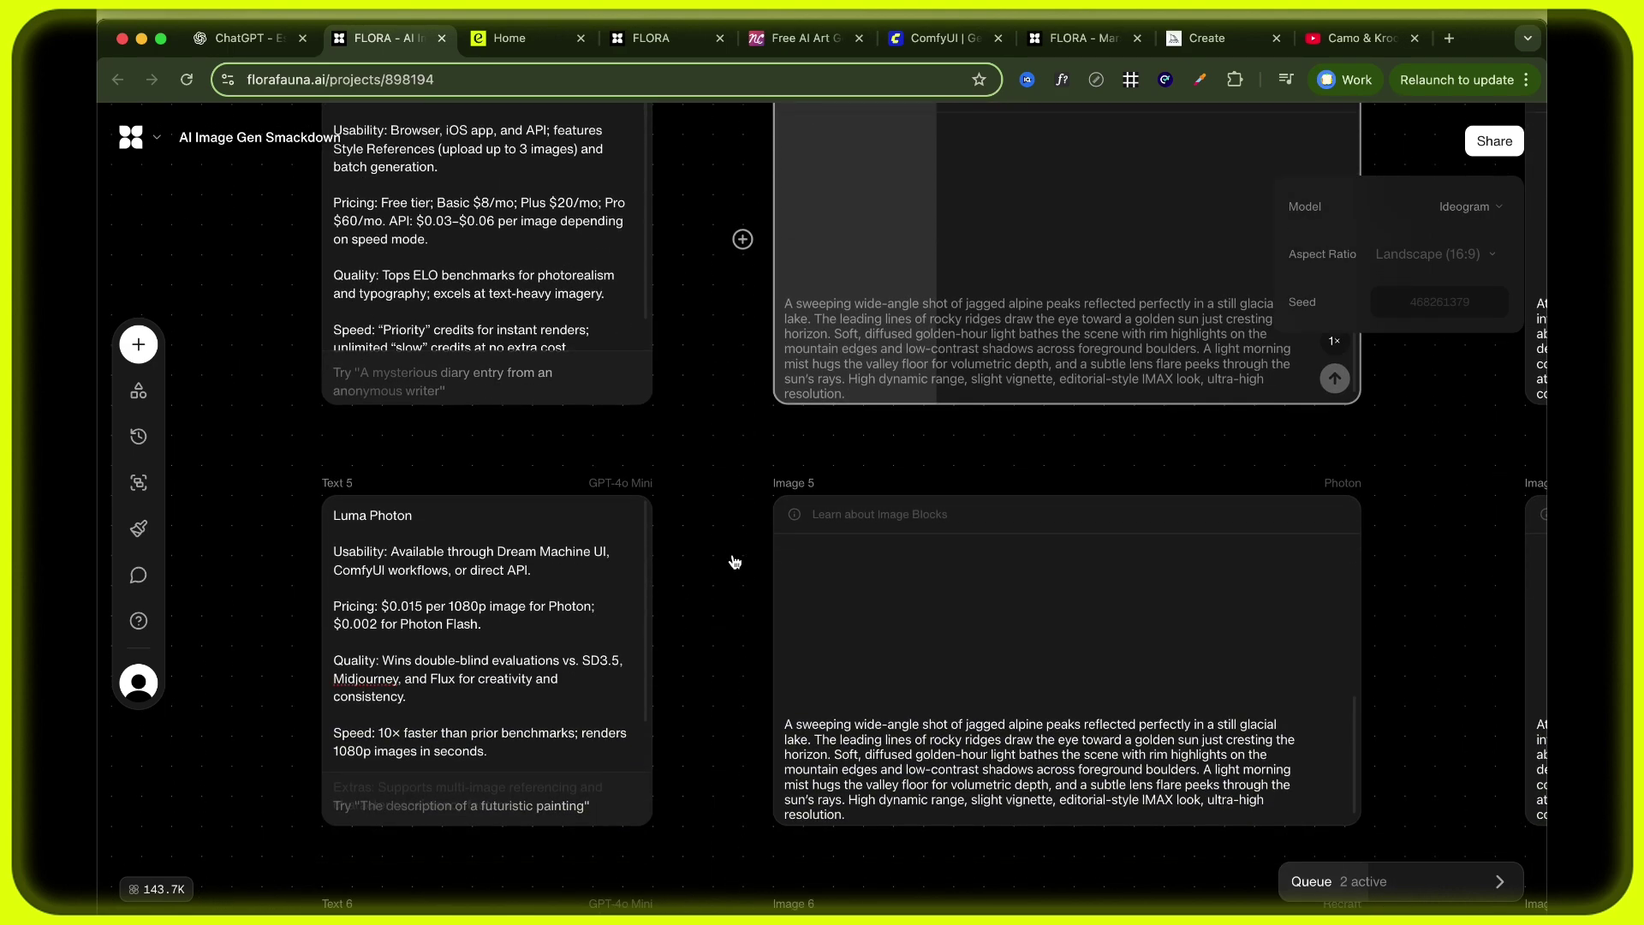
{"action": "scroll", "coordinate": [734, 561], "scroll_direction": "down", "scroll_amount": 3}
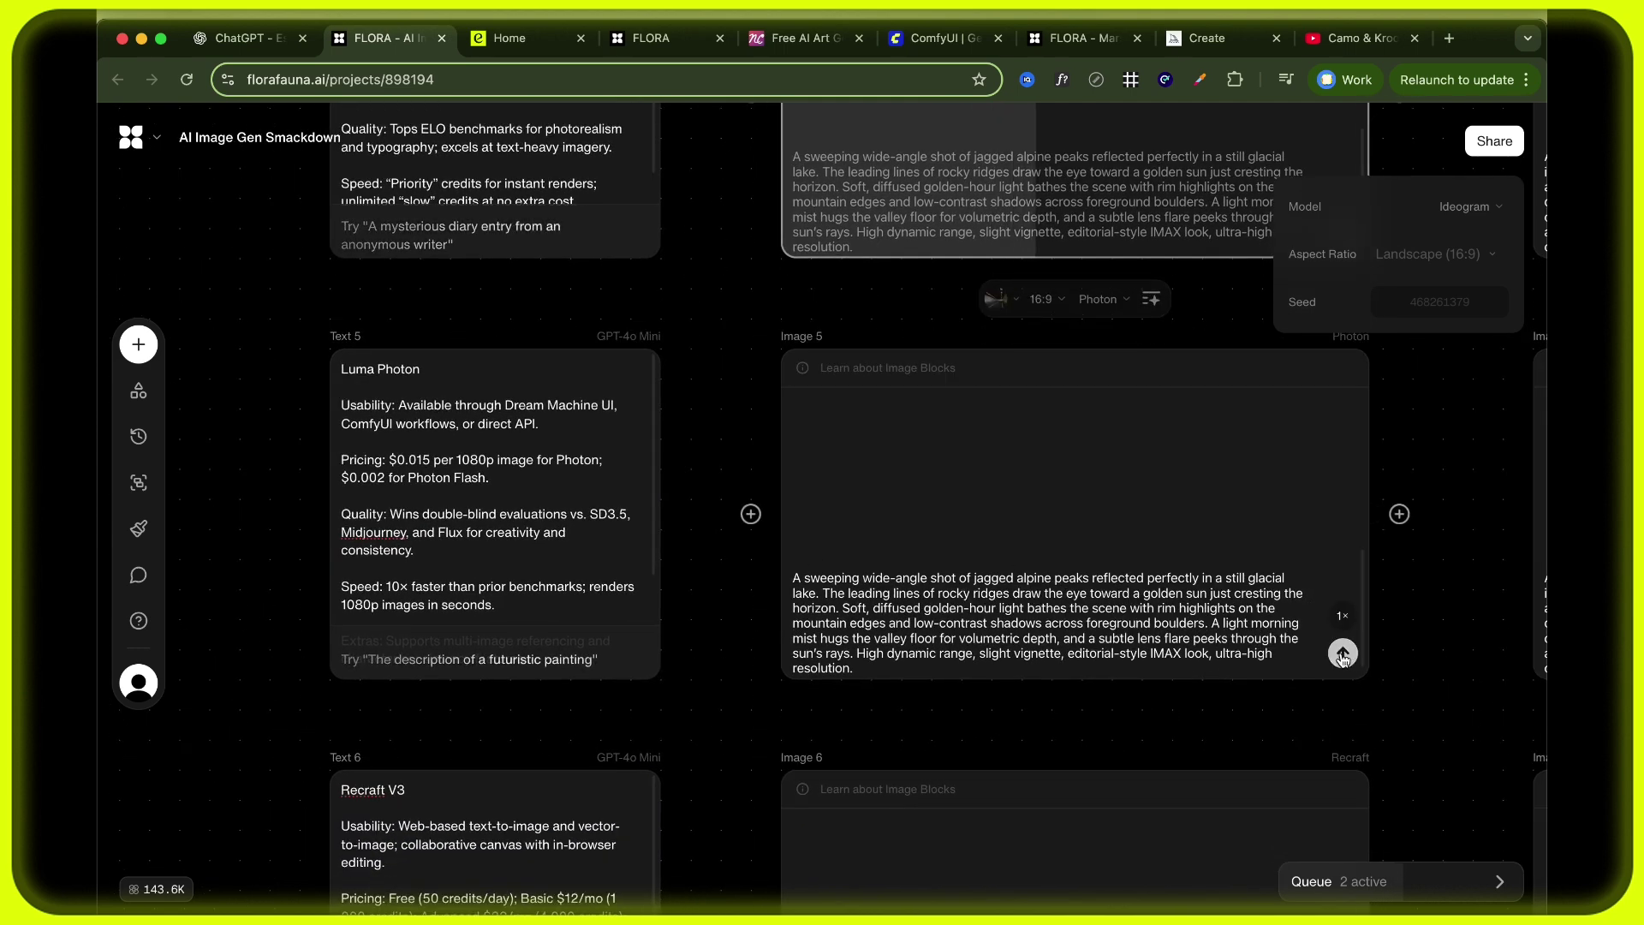
{"action": "left_click", "coordinate": [1342, 655]}
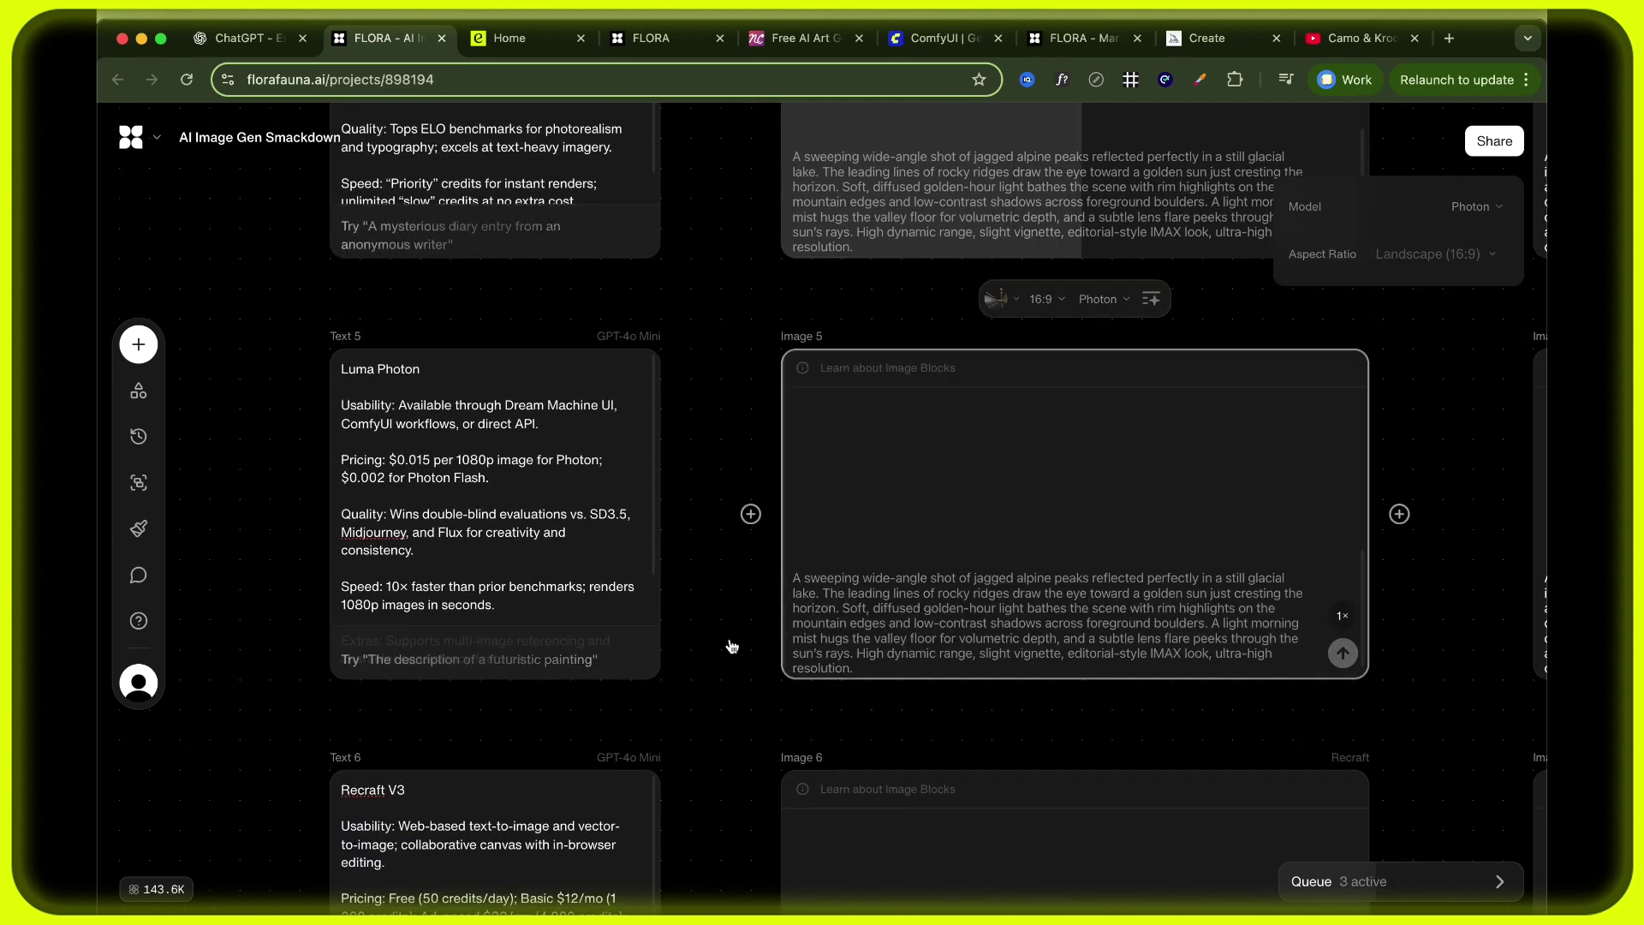
Start the Recraft and SD3.5 alpine lake generations and watch them render.
{"action": "scroll", "coordinate": [732, 645], "scroll_direction": "down", "scroll_amount": 5}
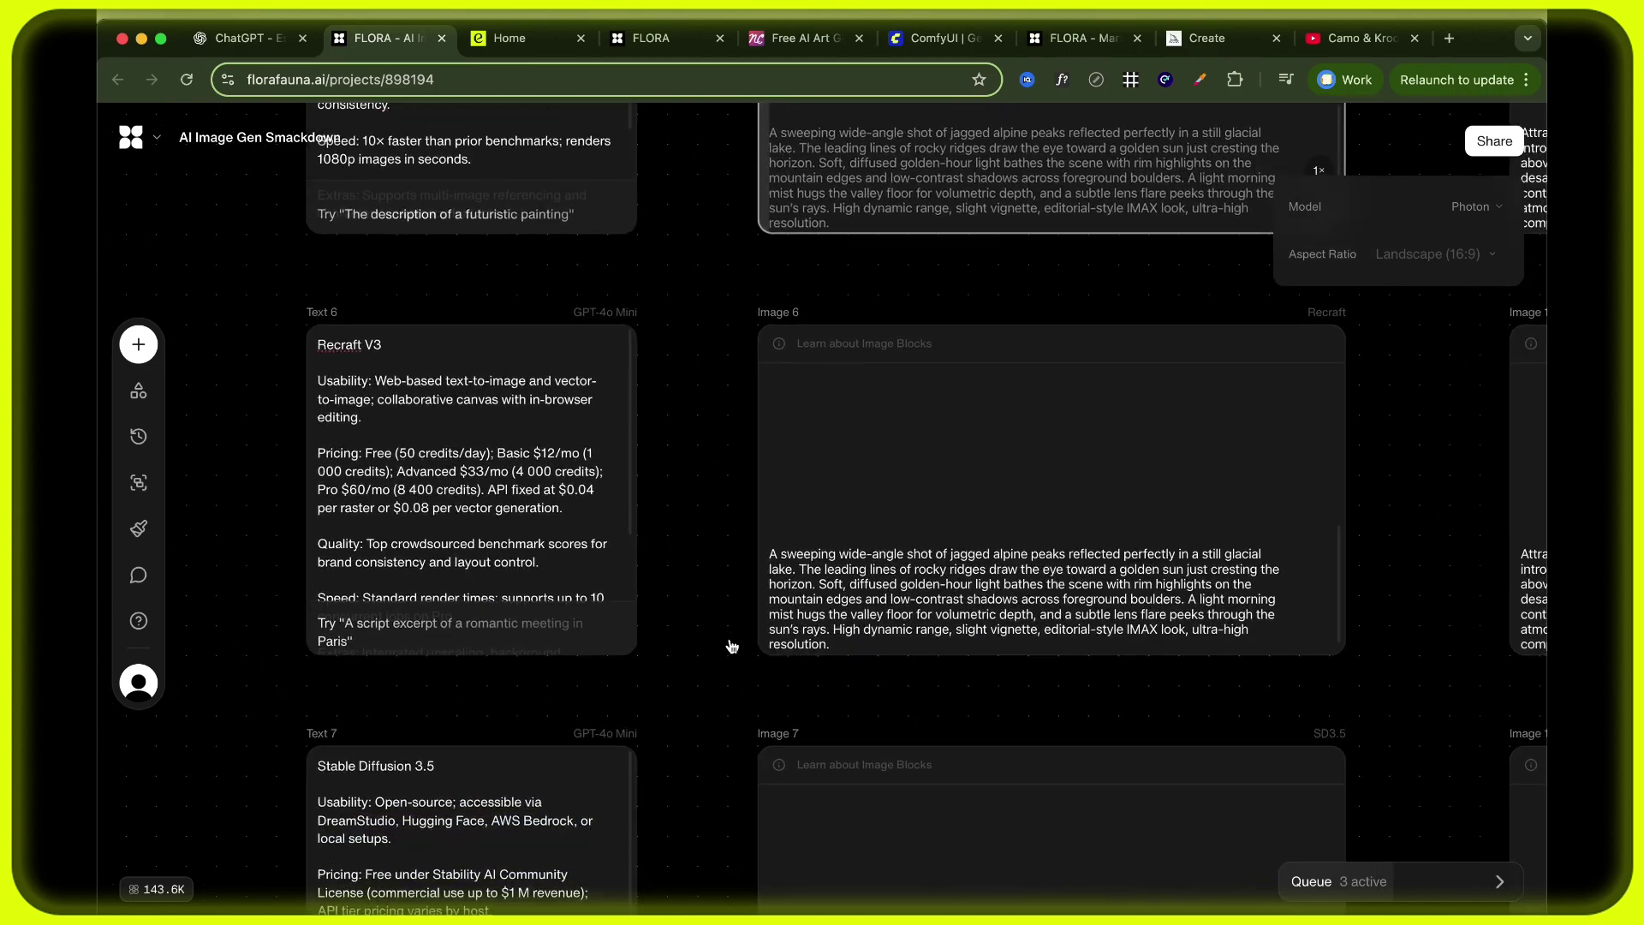
{"action": "mouse_move", "coordinate": [1314, 614]}
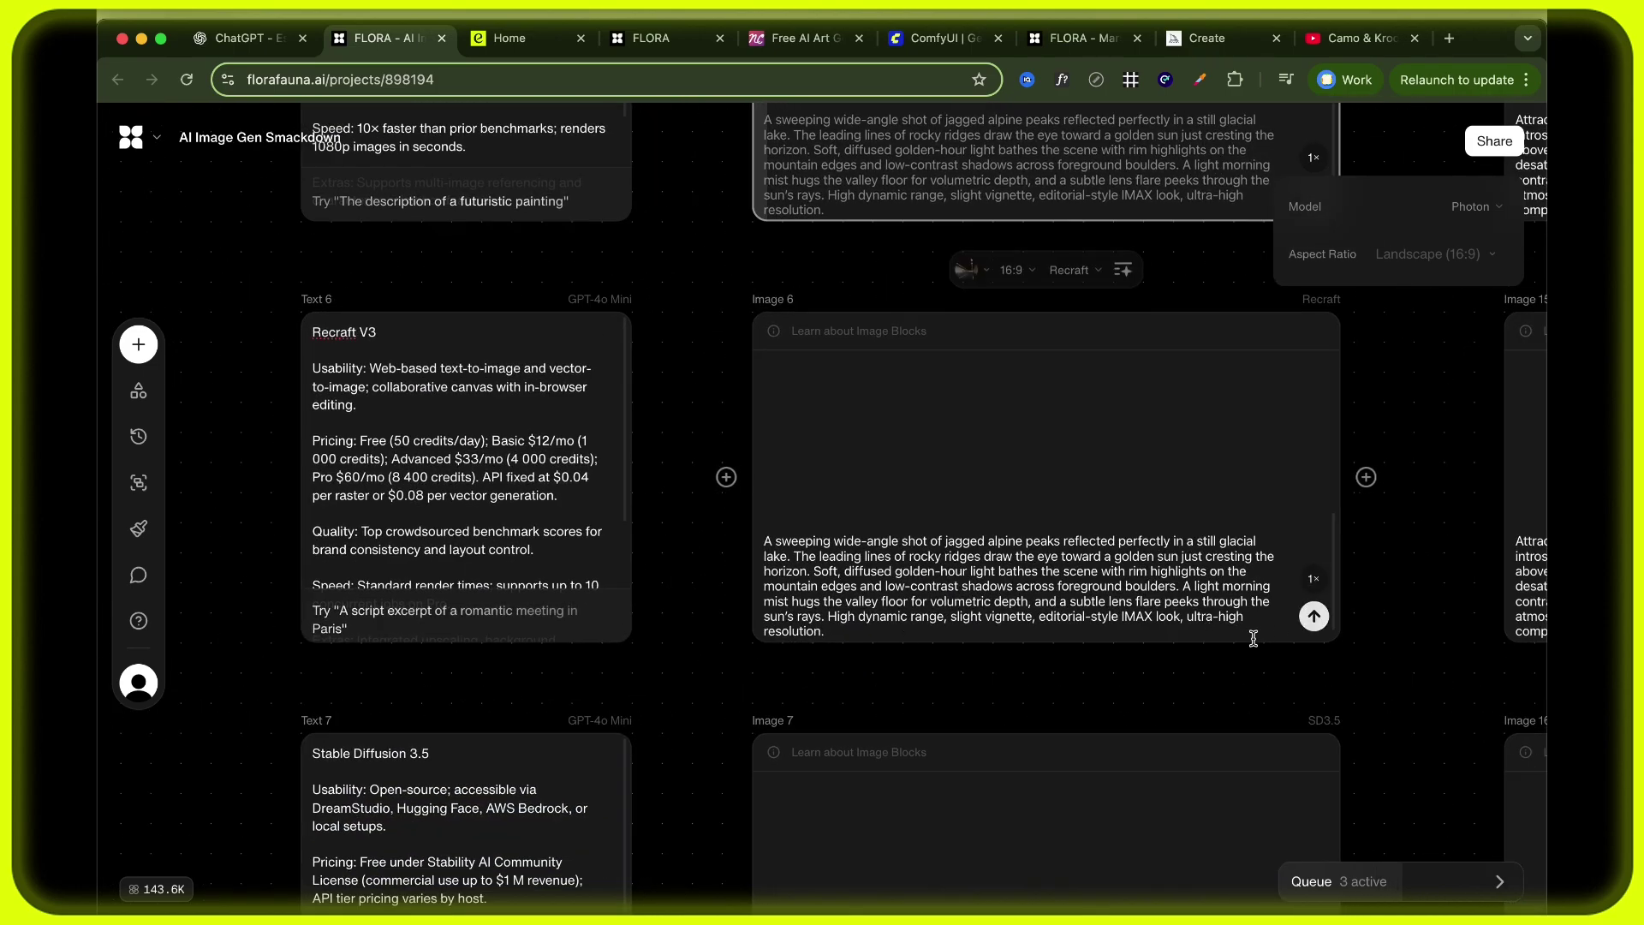
{"action": "left_click", "coordinate": [1313, 616]}
{"action": "scroll", "coordinate": [1370, 629], "scroll_direction": "down", "scroll_amount": 4}
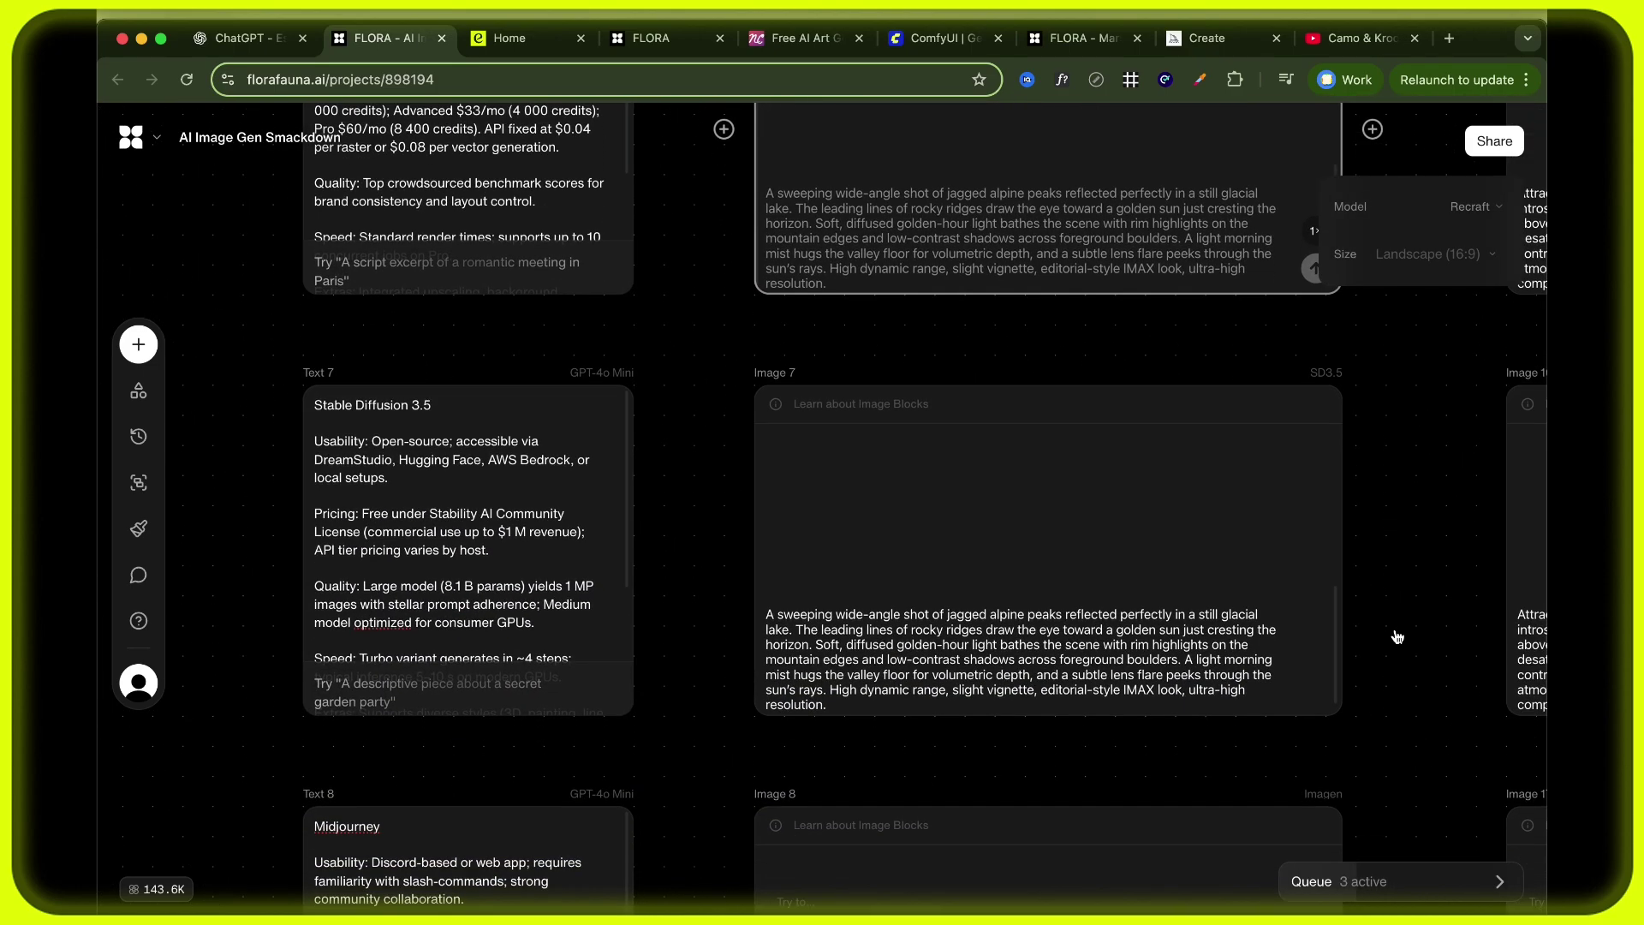
{"action": "mouse_move", "coordinate": [1310, 689]}
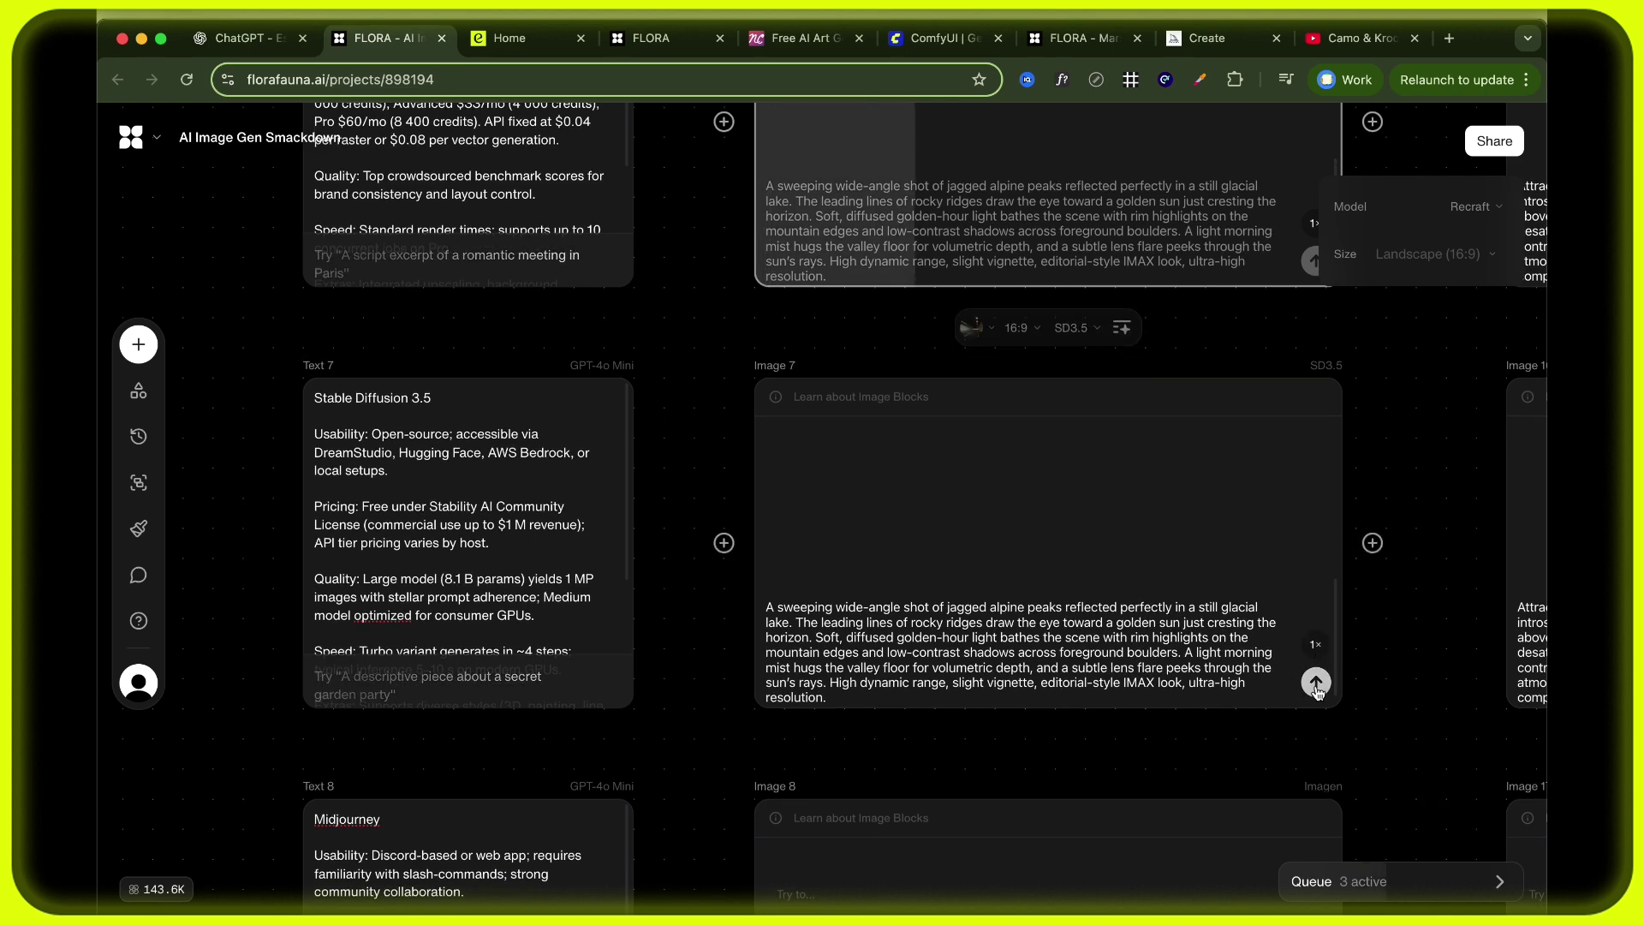
{"action": "left_click", "coordinate": [1316, 685]}
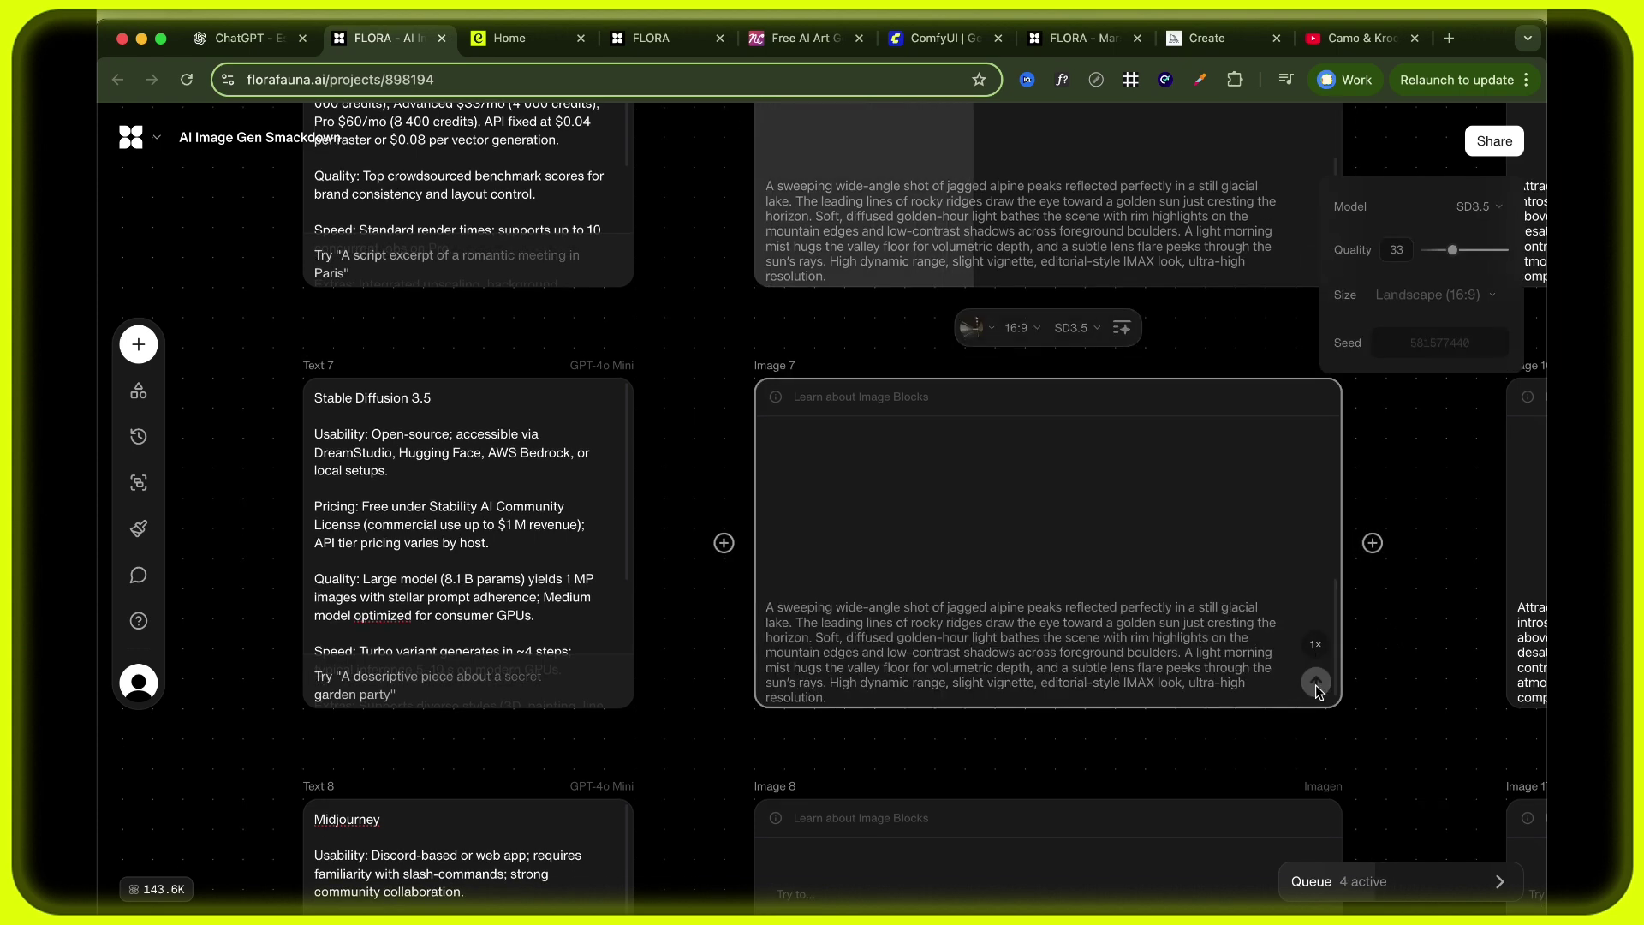
{"action": "mouse_move", "coordinate": [495, 568]}
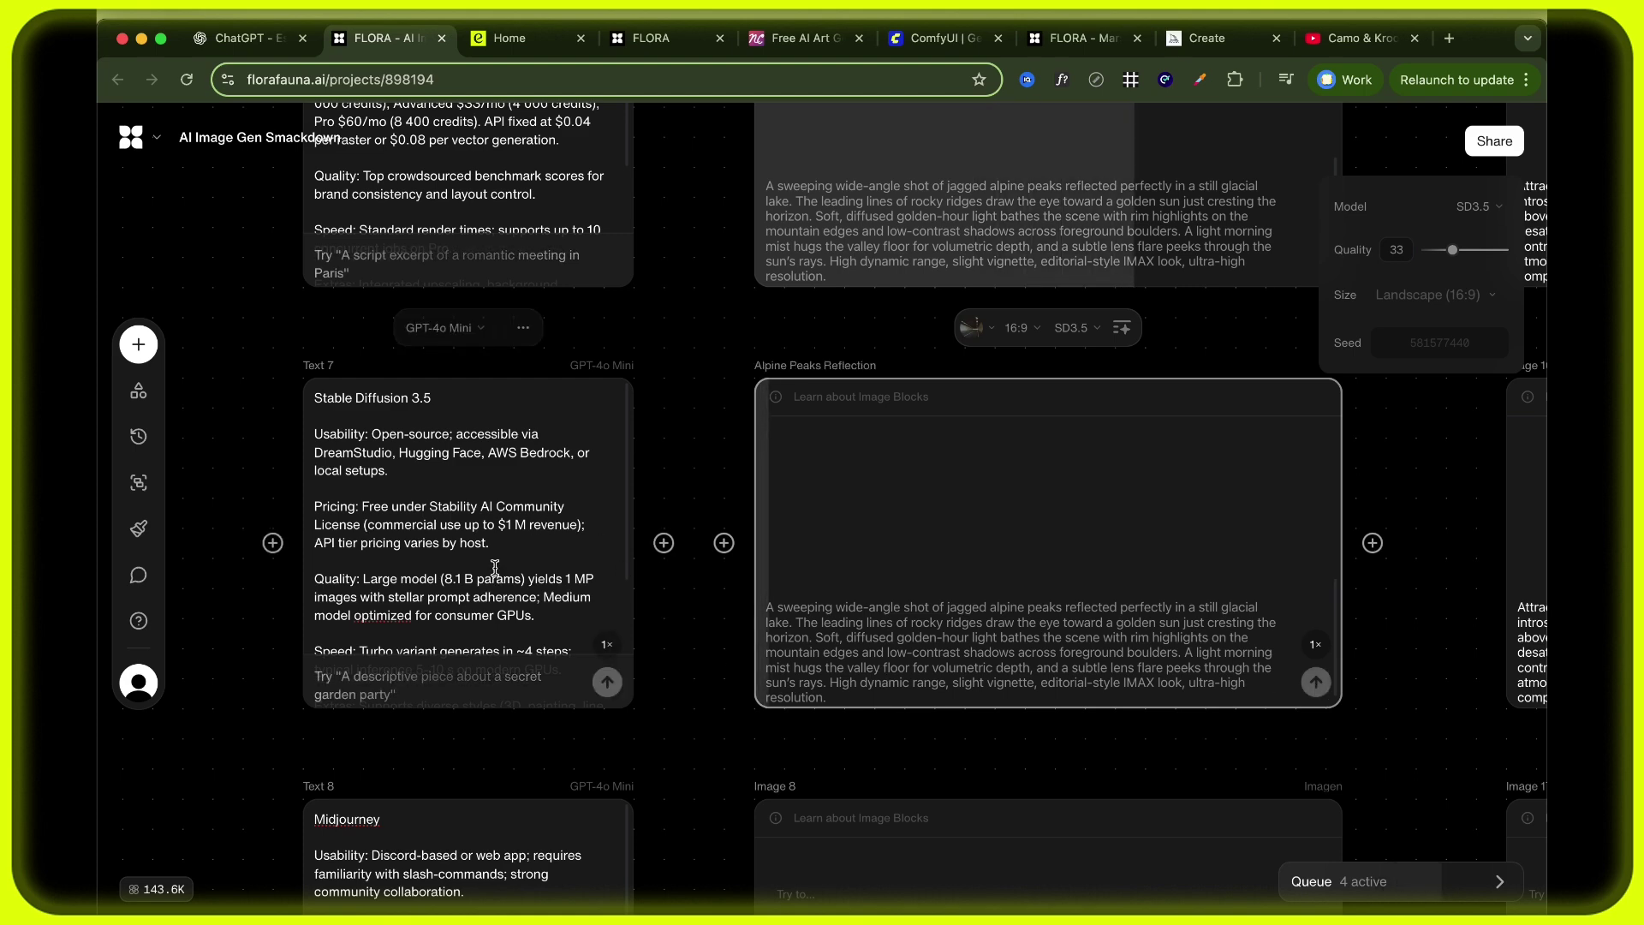
{"action": "scroll", "coordinate": [495, 568], "scroll_direction": "down", "scroll_amount": 1}
{"action": "scroll", "coordinate": [494, 568], "scroll_direction": "up", "scroll_amount": 1}
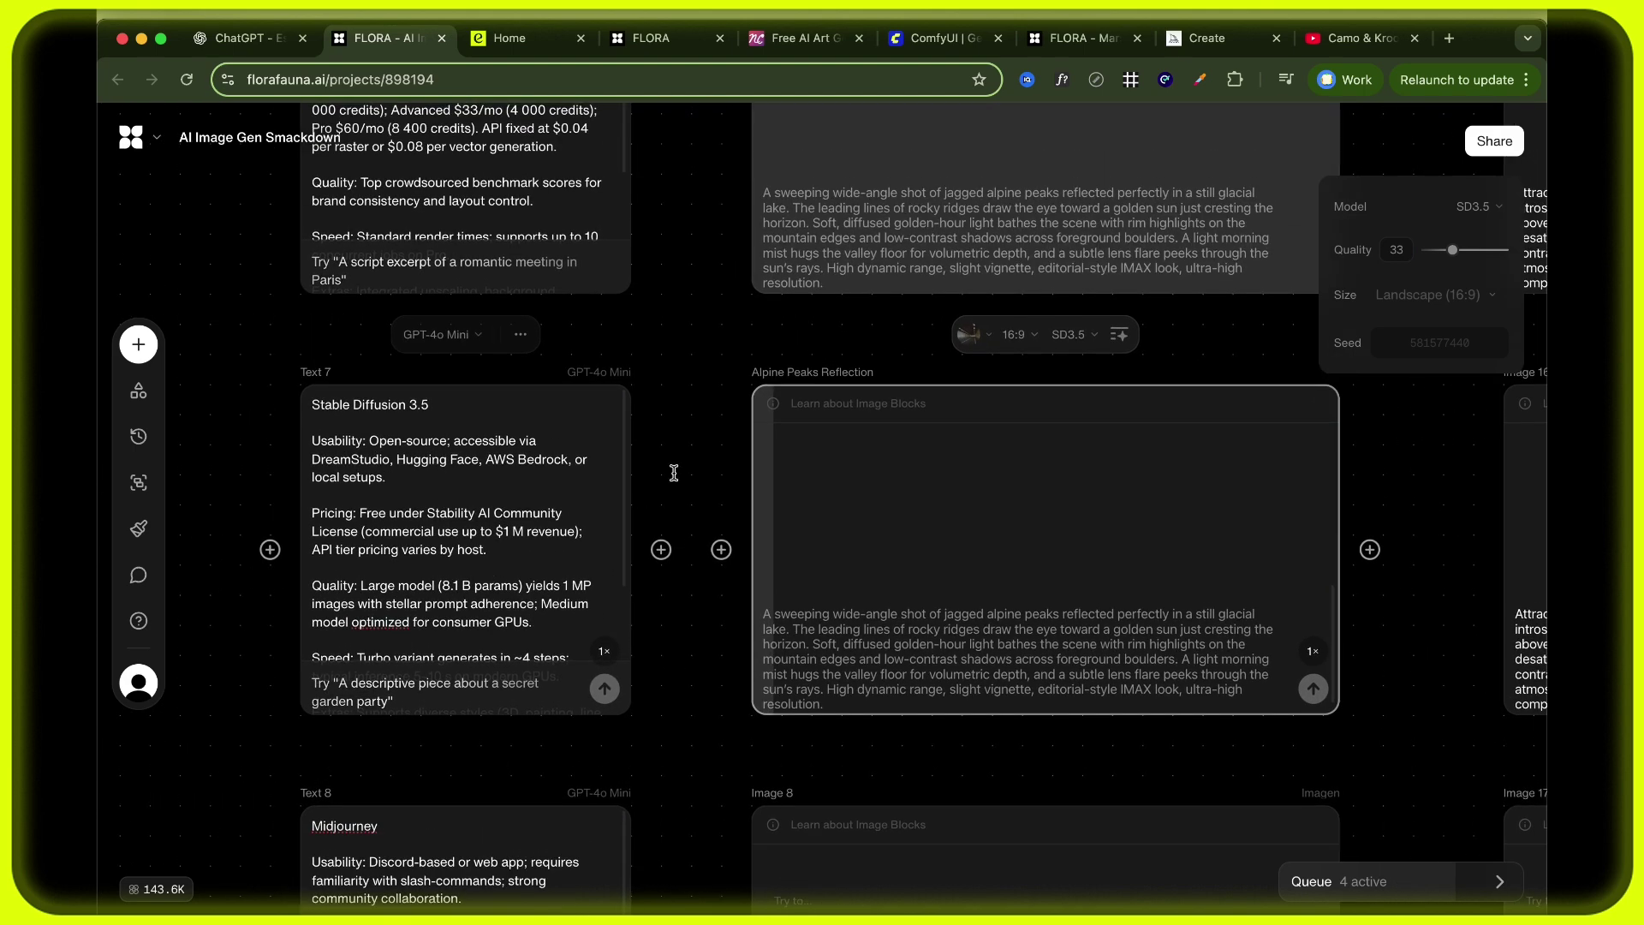
{"action": "scroll", "coordinate": [708, 414], "scroll_direction": "up", "scroll_amount": 2}
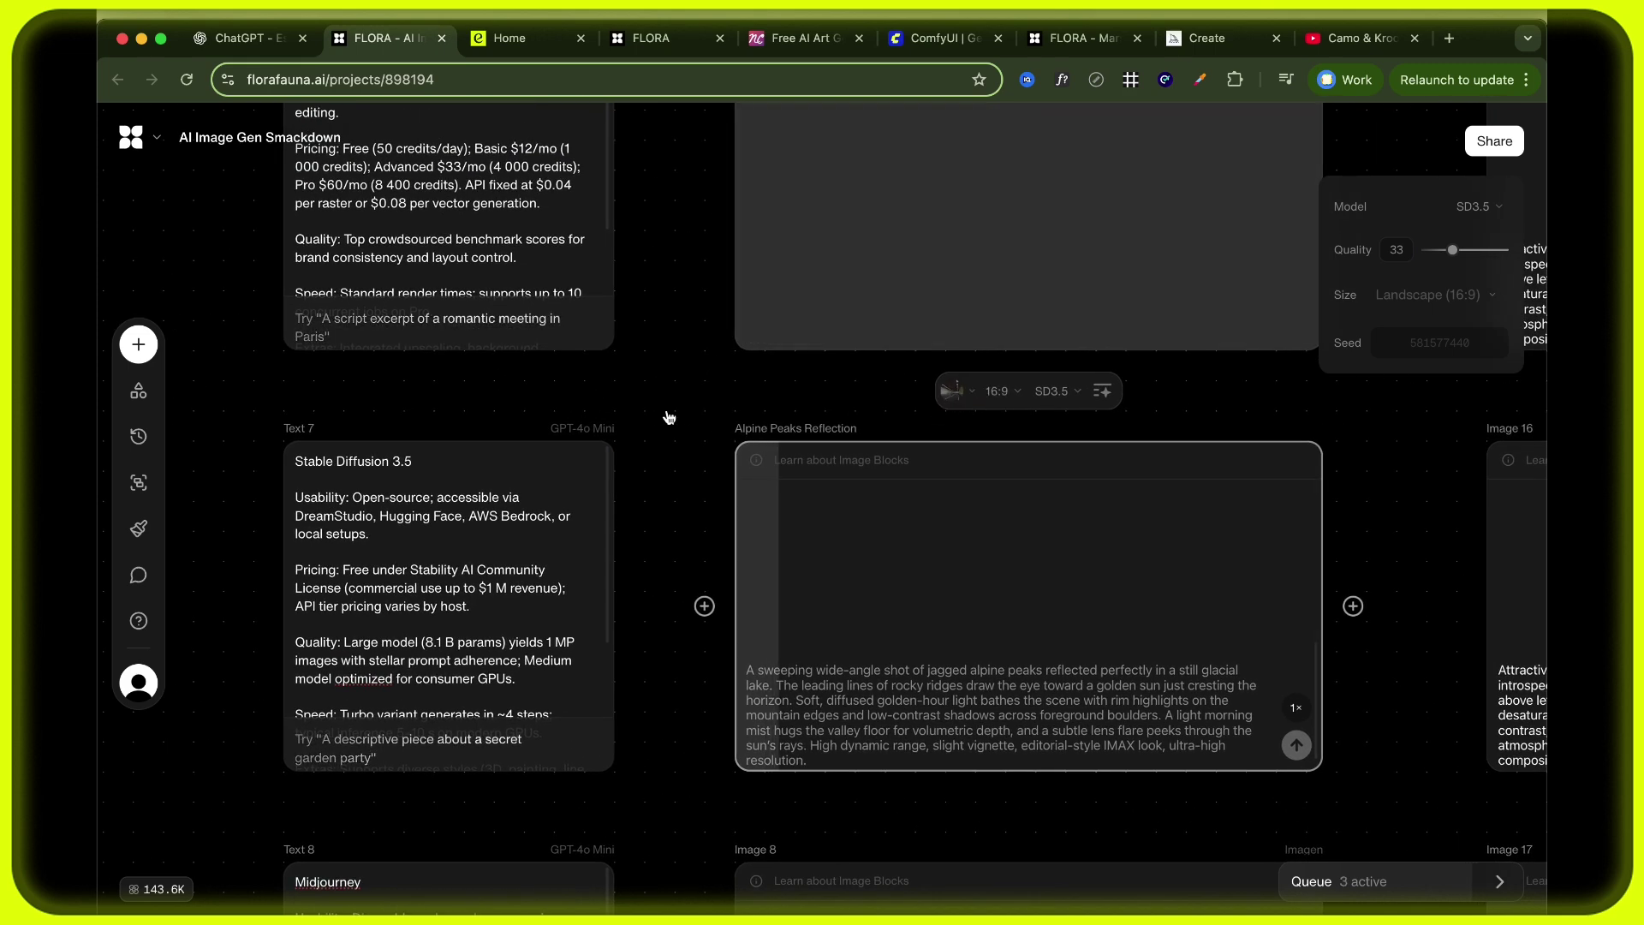
Scroll up through every model row to review the finished alpine lake images.
{"action": "scroll", "coordinate": [669, 417], "scroll_direction": "down", "scroll_amount": 2}
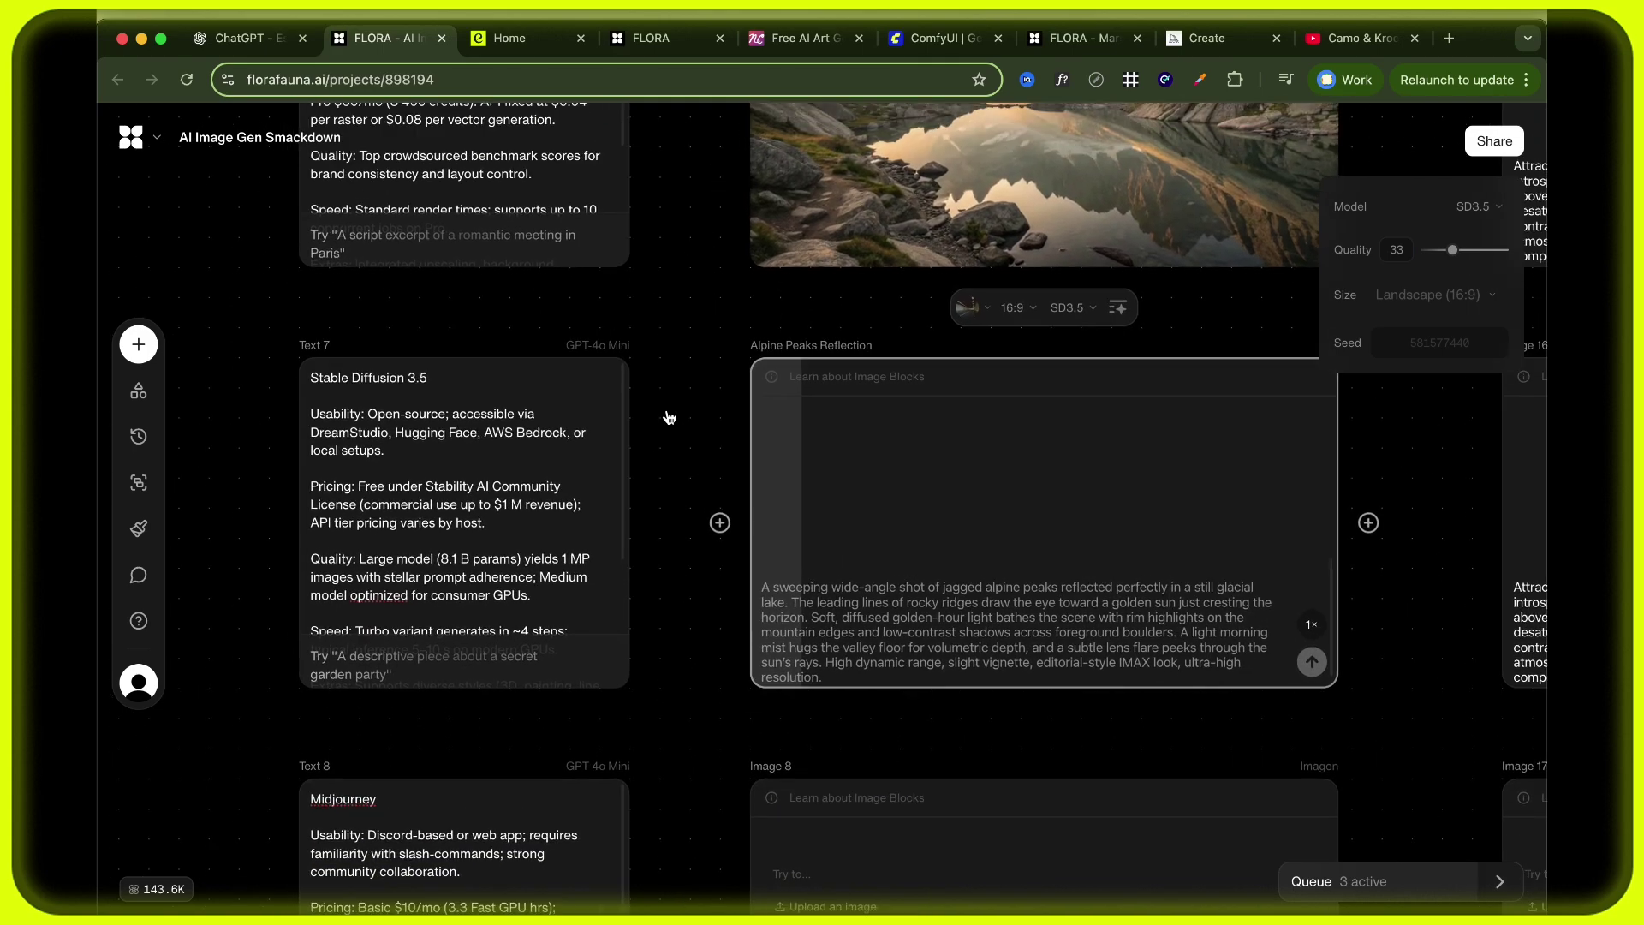
{"action": "scroll", "coordinate": [669, 417], "scroll_direction": "up", "scroll_amount": 5}
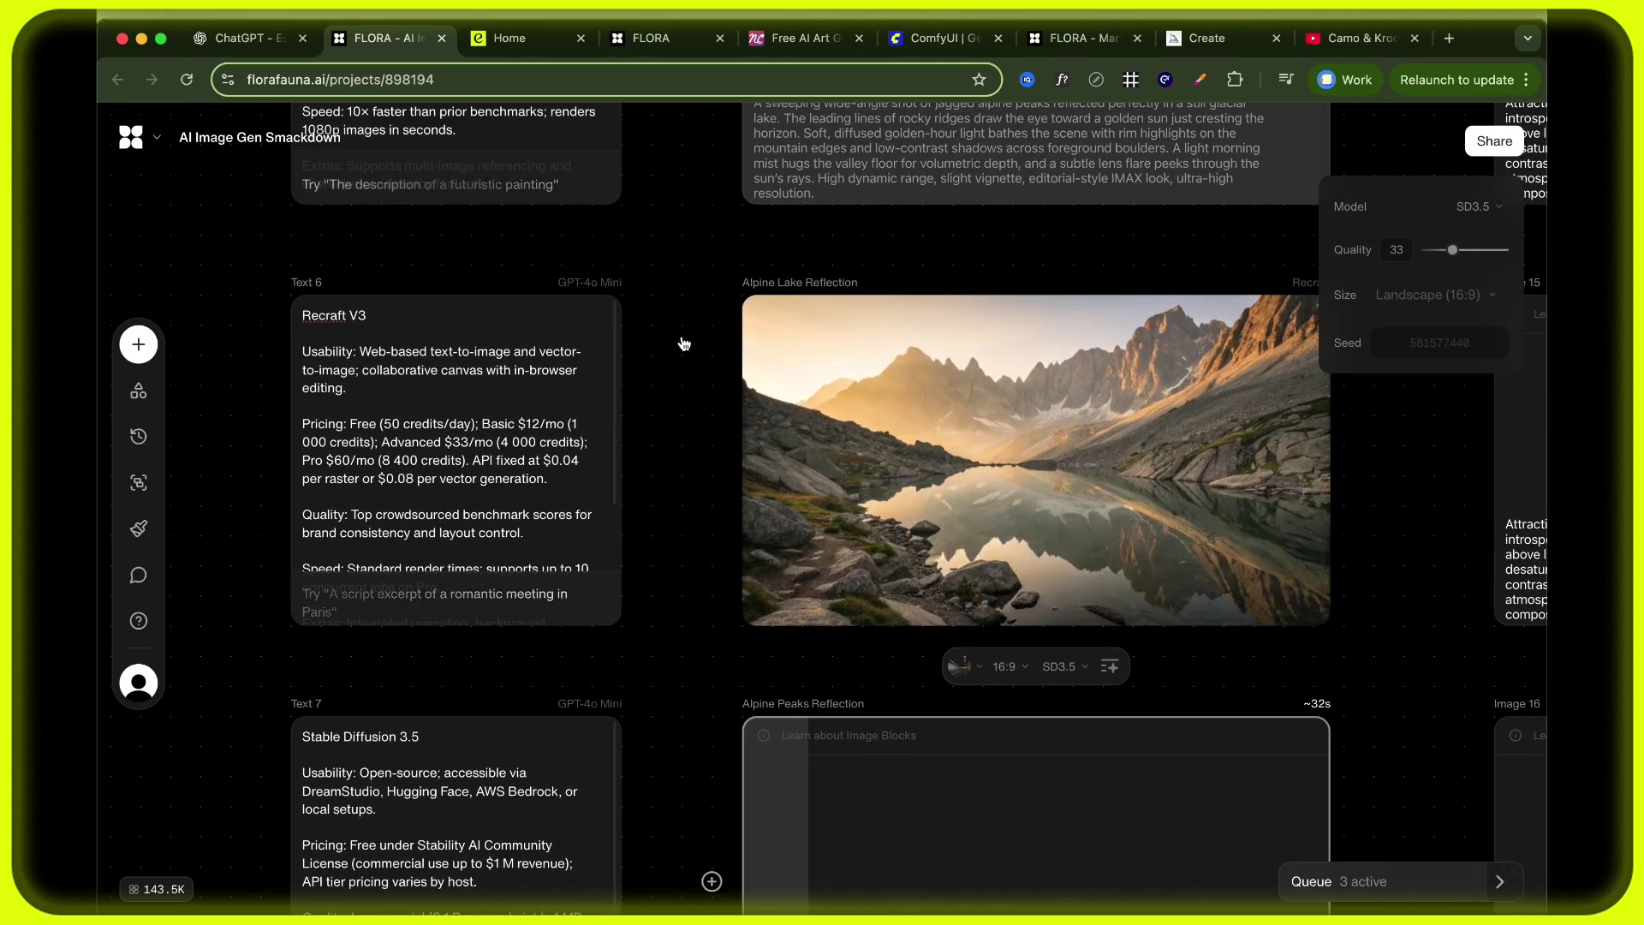
{"action": "scroll", "coordinate": [684, 344], "scroll_direction": "up", "scroll_amount": 1}
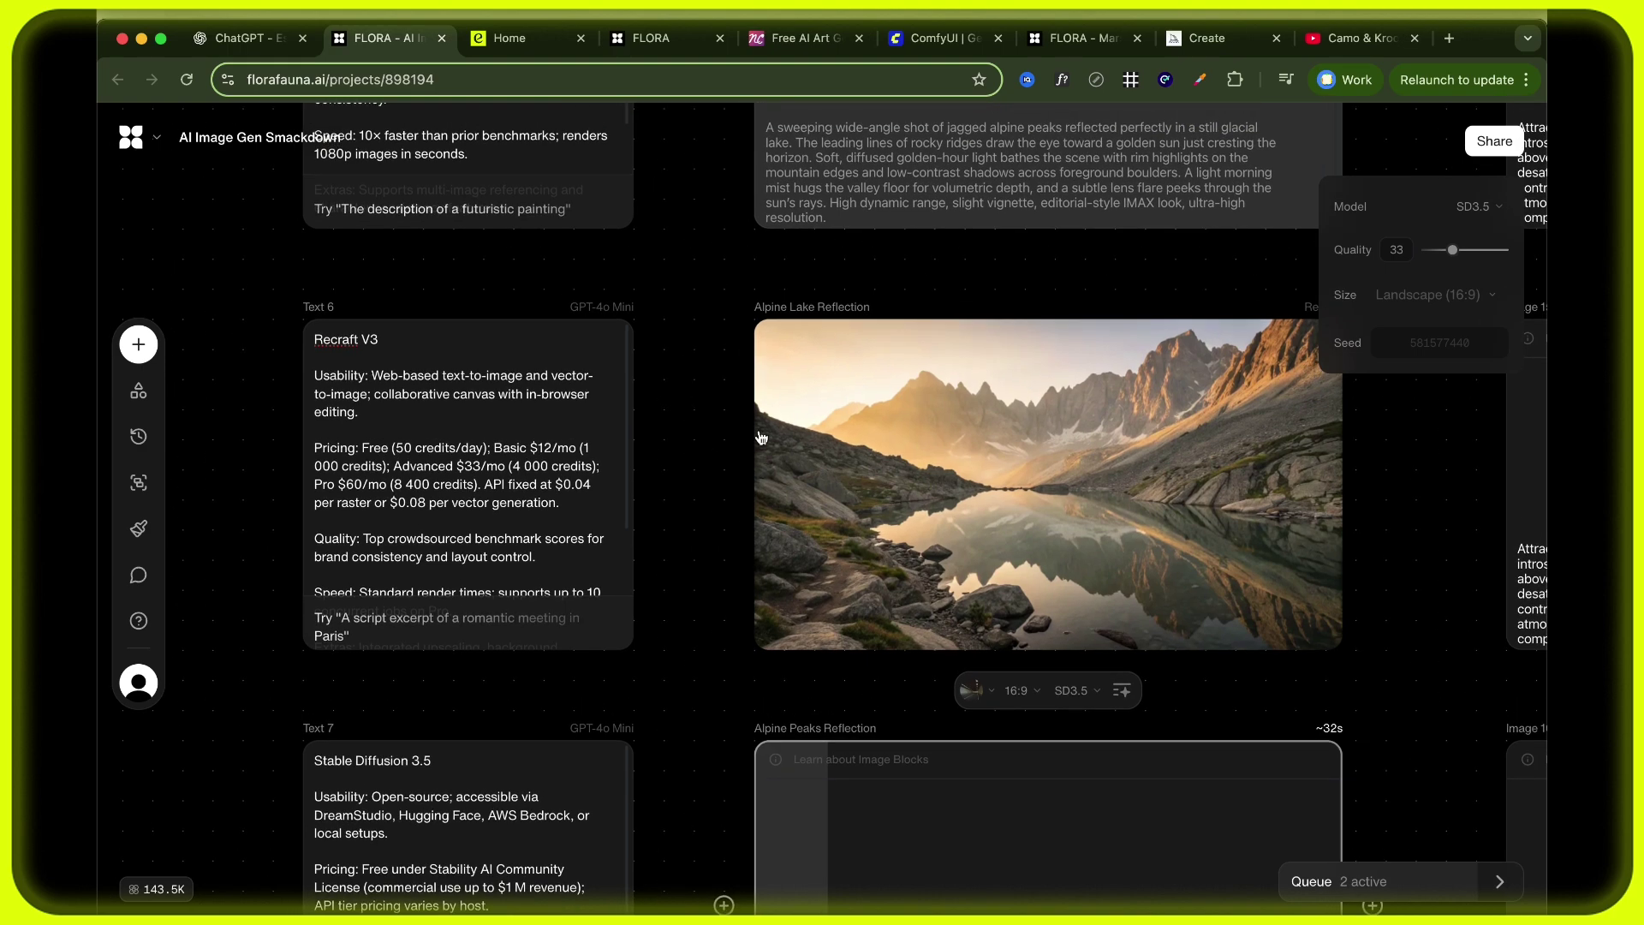
{"action": "scroll", "coordinate": [674, 385], "scroll_direction": "up", "scroll_amount": 5}
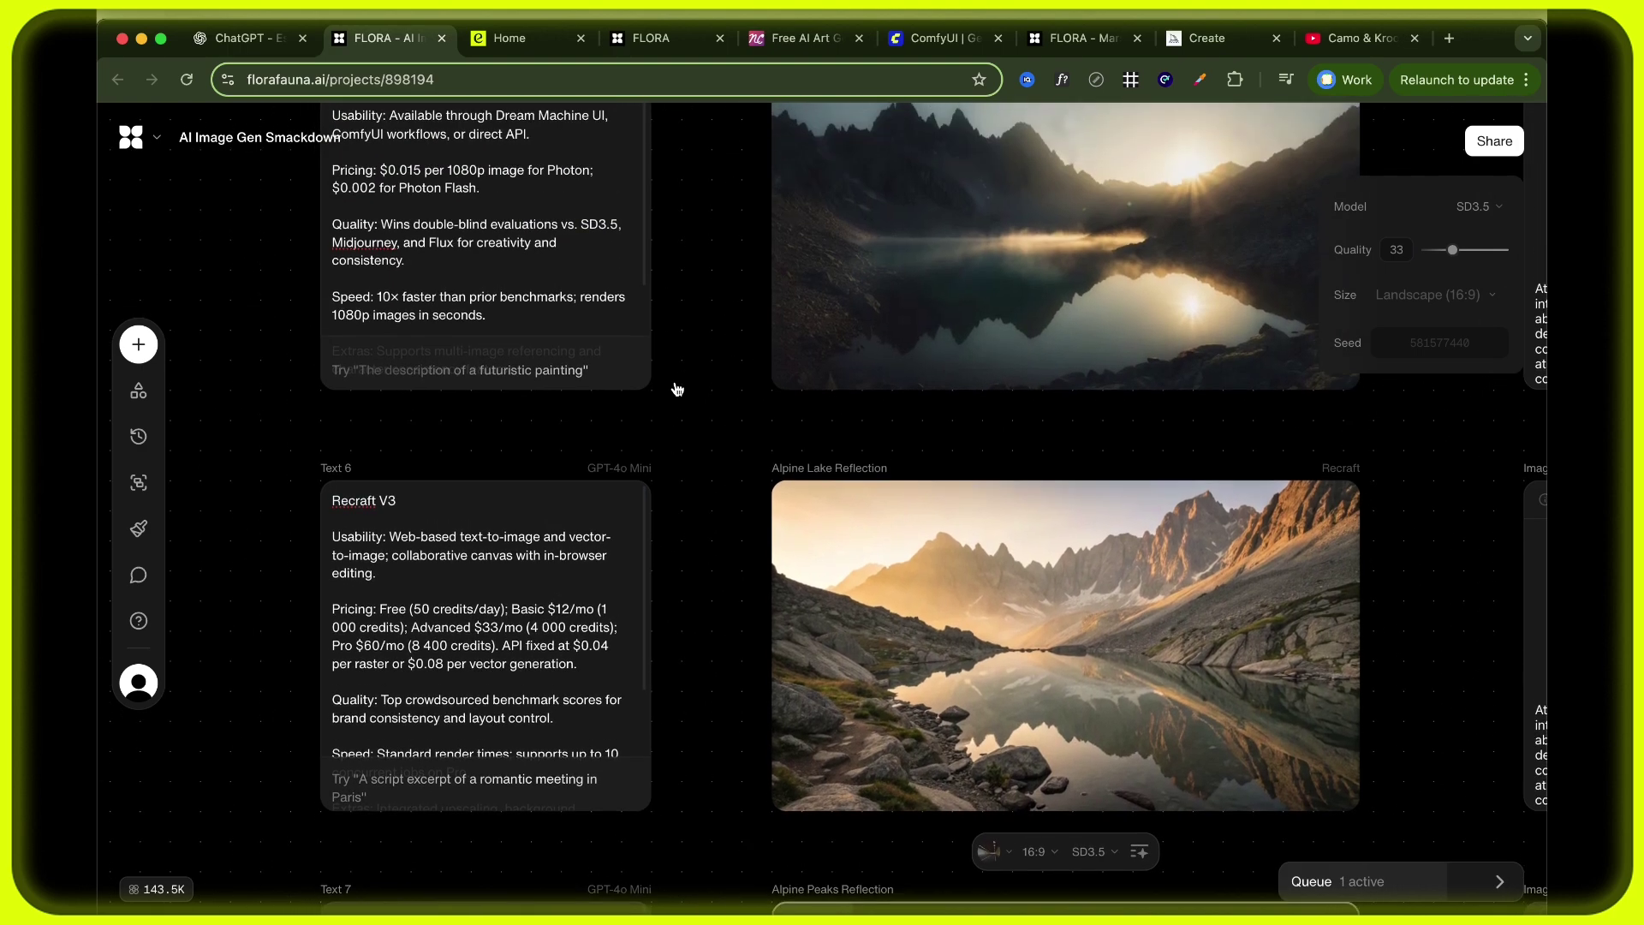
{"action": "scroll", "coordinate": [676, 390], "scroll_direction": "up", "scroll_amount": 3}
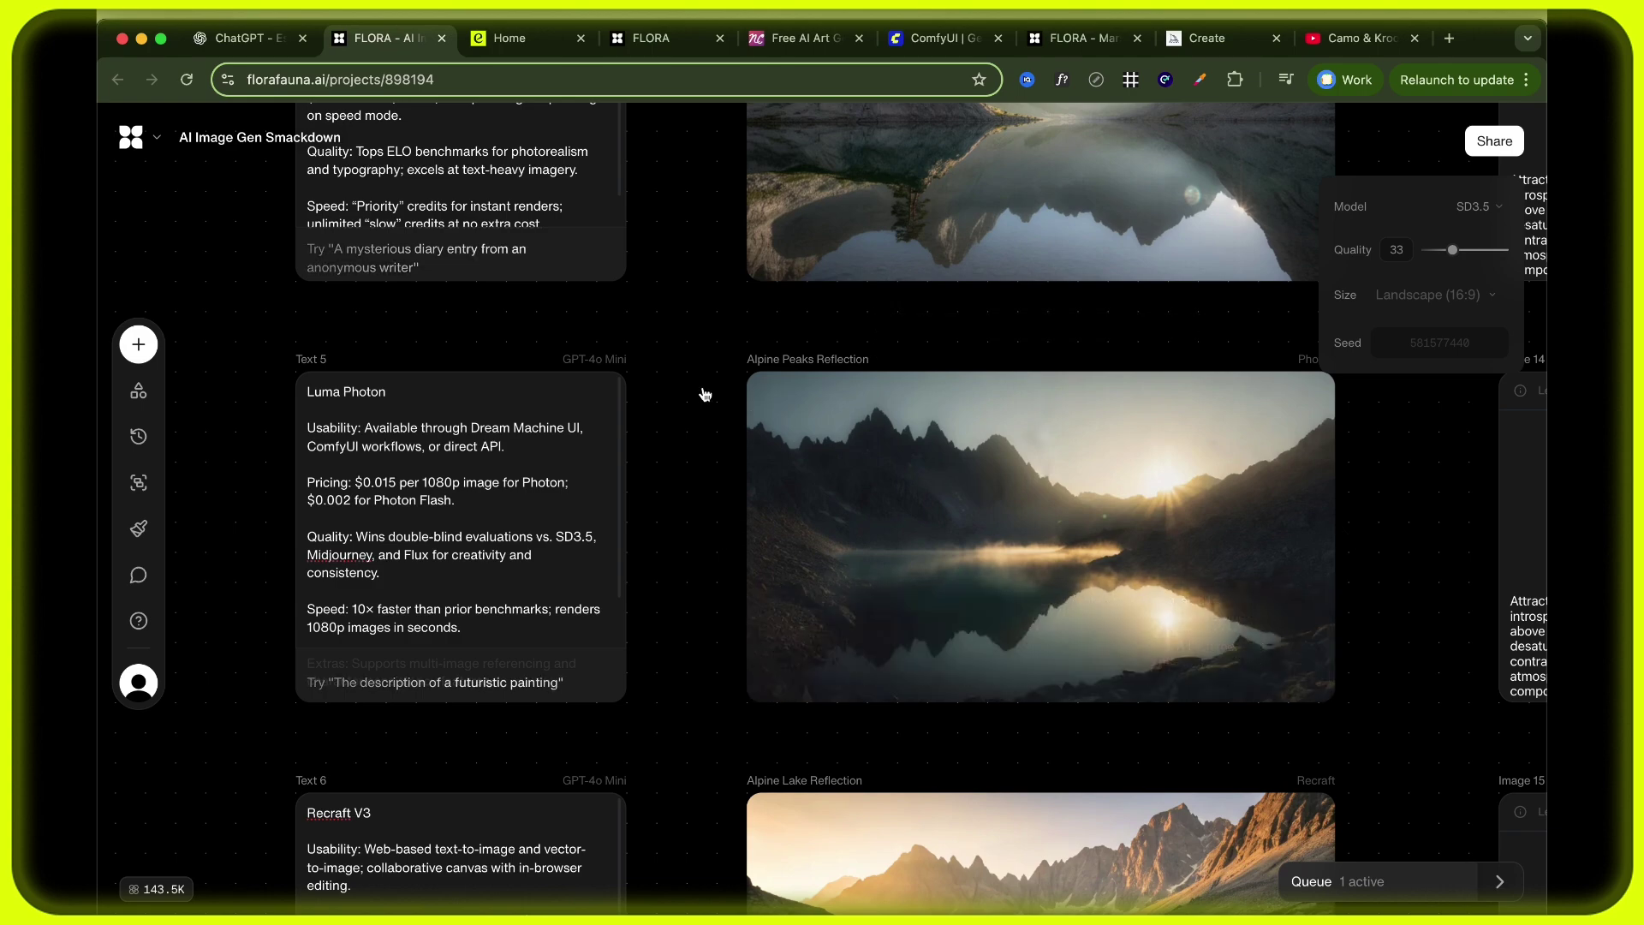
{"action": "scroll", "coordinate": [705, 392], "scroll_direction": "up", "scroll_amount": 3}
{"action": "scroll", "coordinate": [704, 394], "scroll_direction": "up", "scroll_amount": 4}
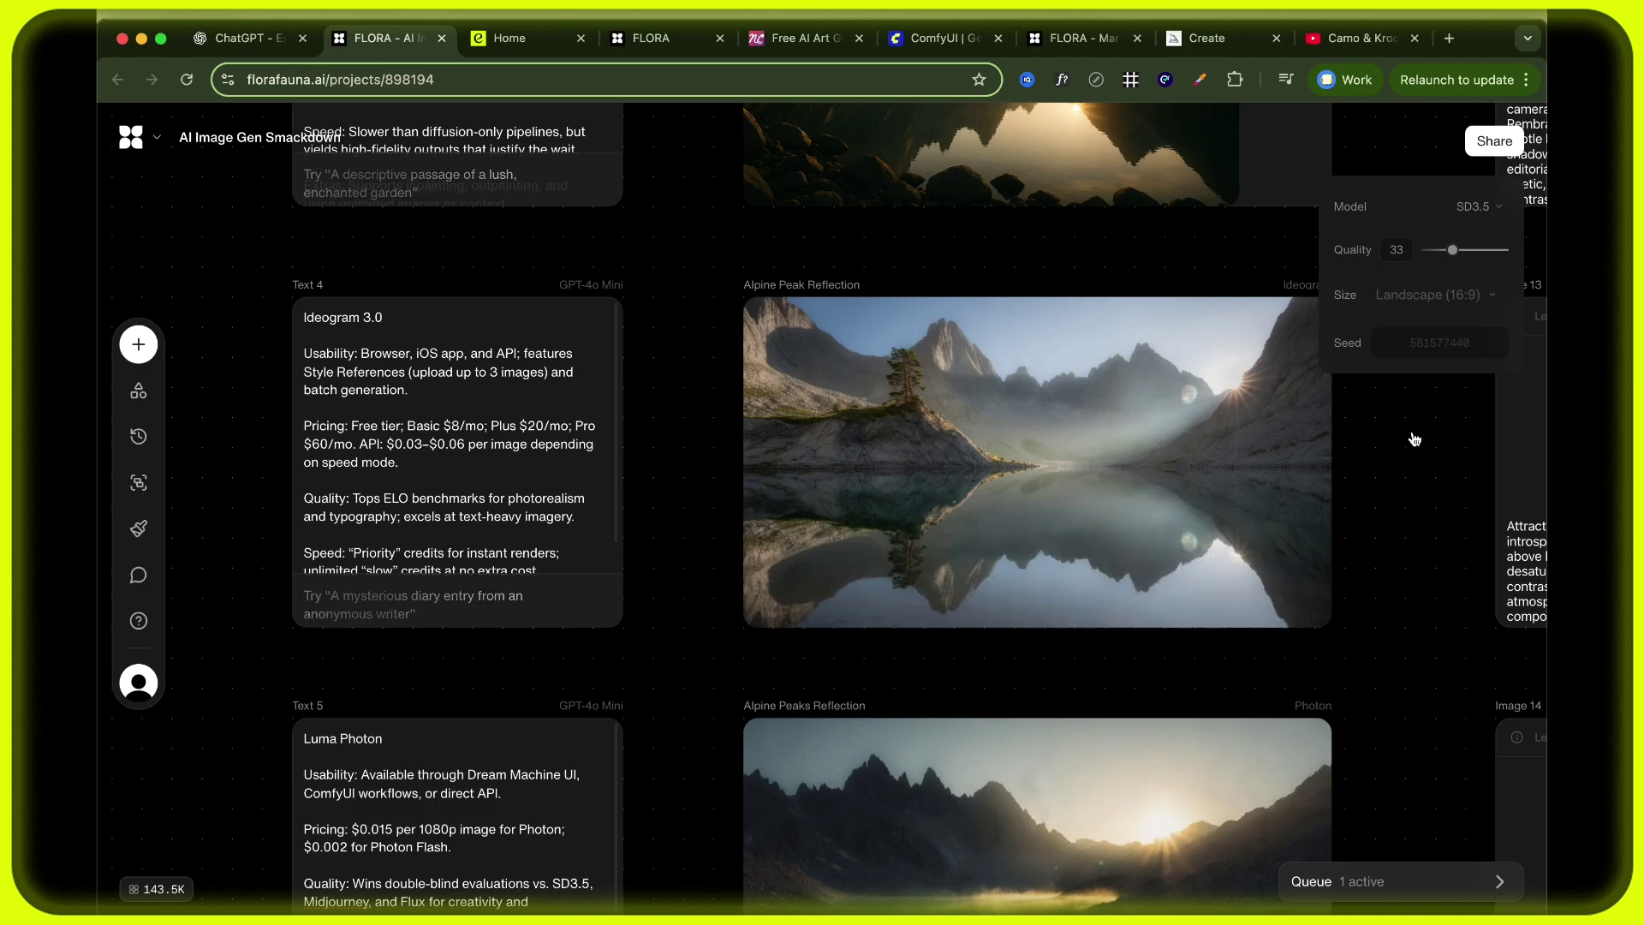
{"action": "scroll", "coordinate": [1378, 541], "scroll_direction": "up", "scroll_amount": 1}
{"action": "scroll", "coordinate": [1378, 541], "scroll_direction": "up", "scroll_amount": 6}
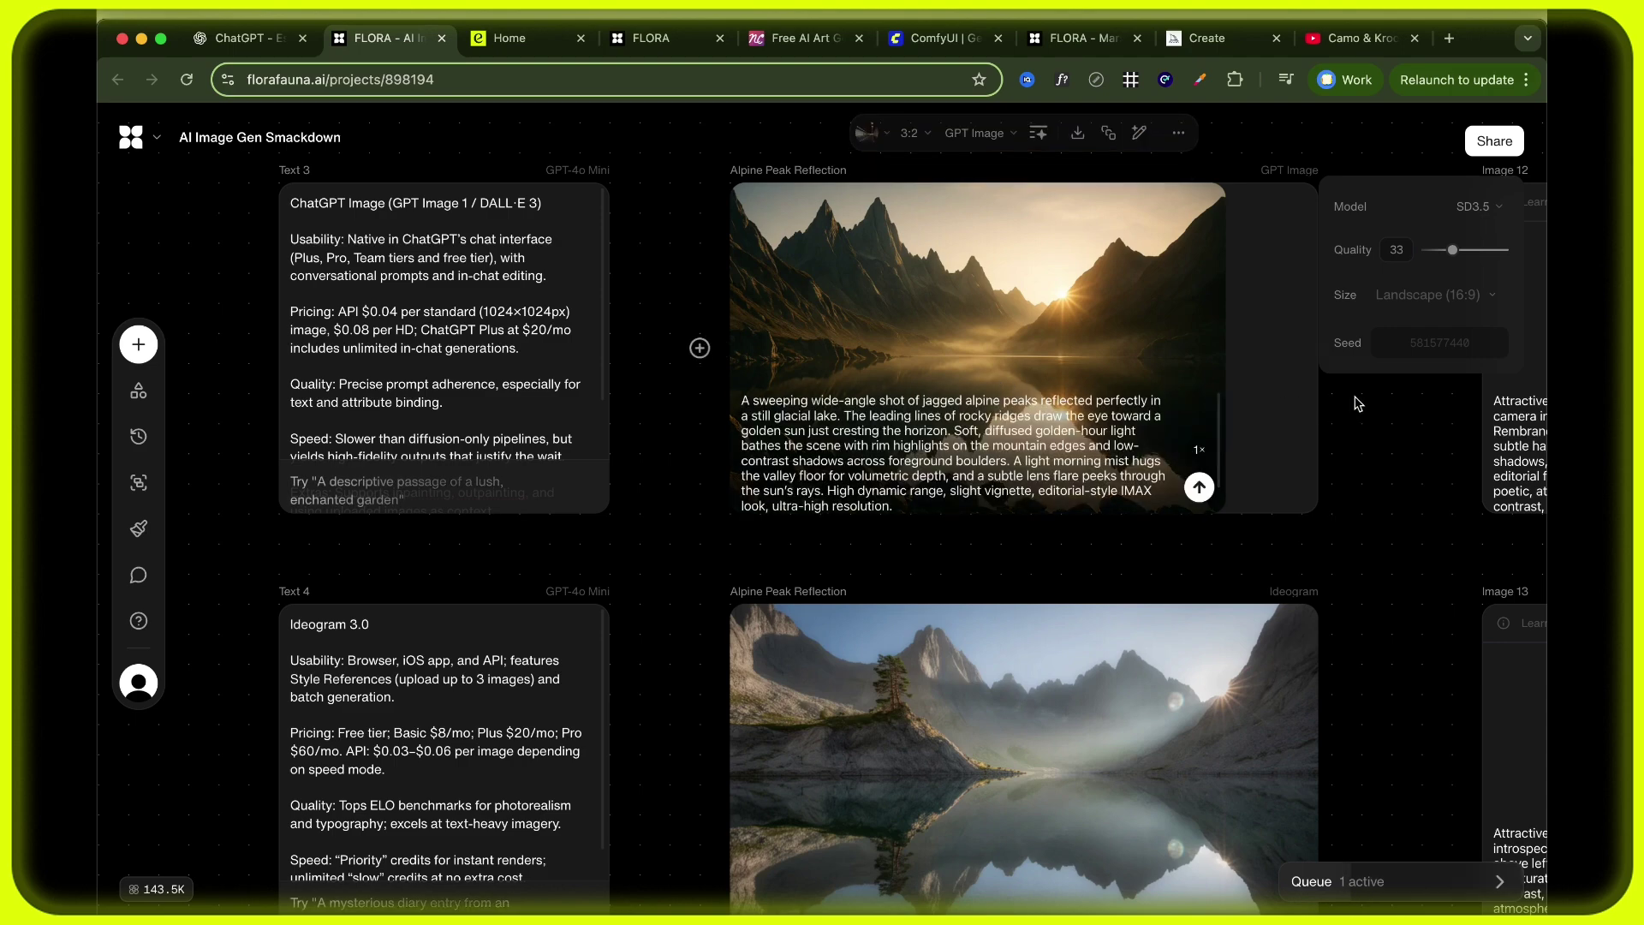
{"action": "scroll", "coordinate": [1374, 424], "scroll_direction": "up", "scroll_amount": 9}
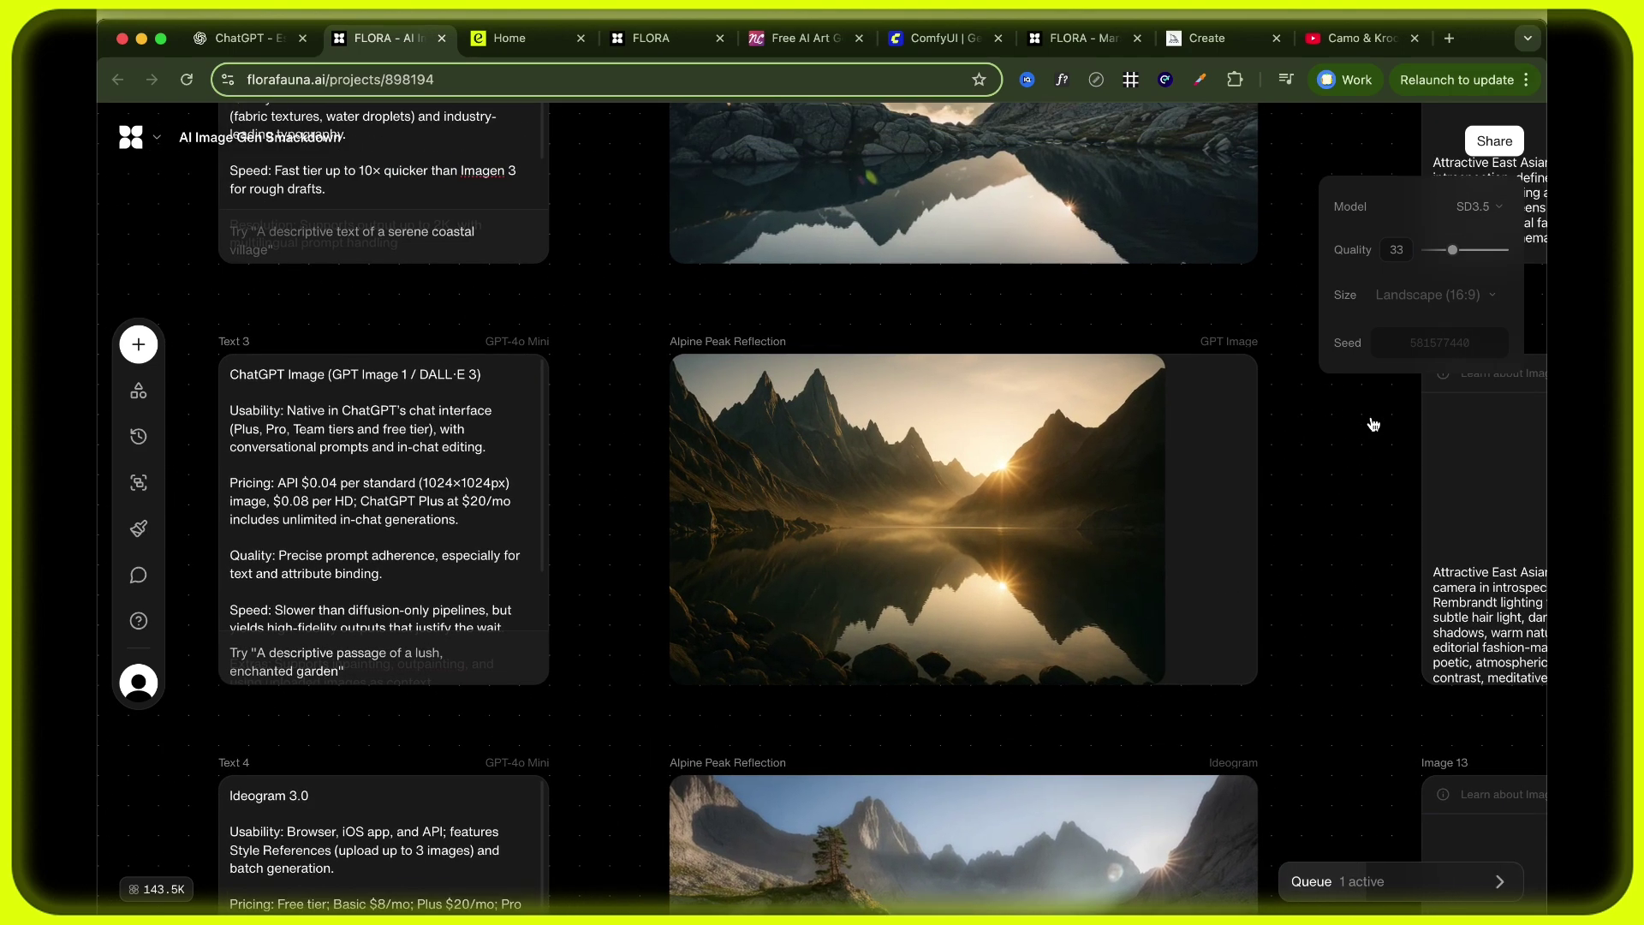
{"action": "scroll", "coordinate": [1346, 473], "scroll_direction": "down", "scroll_amount": 10}
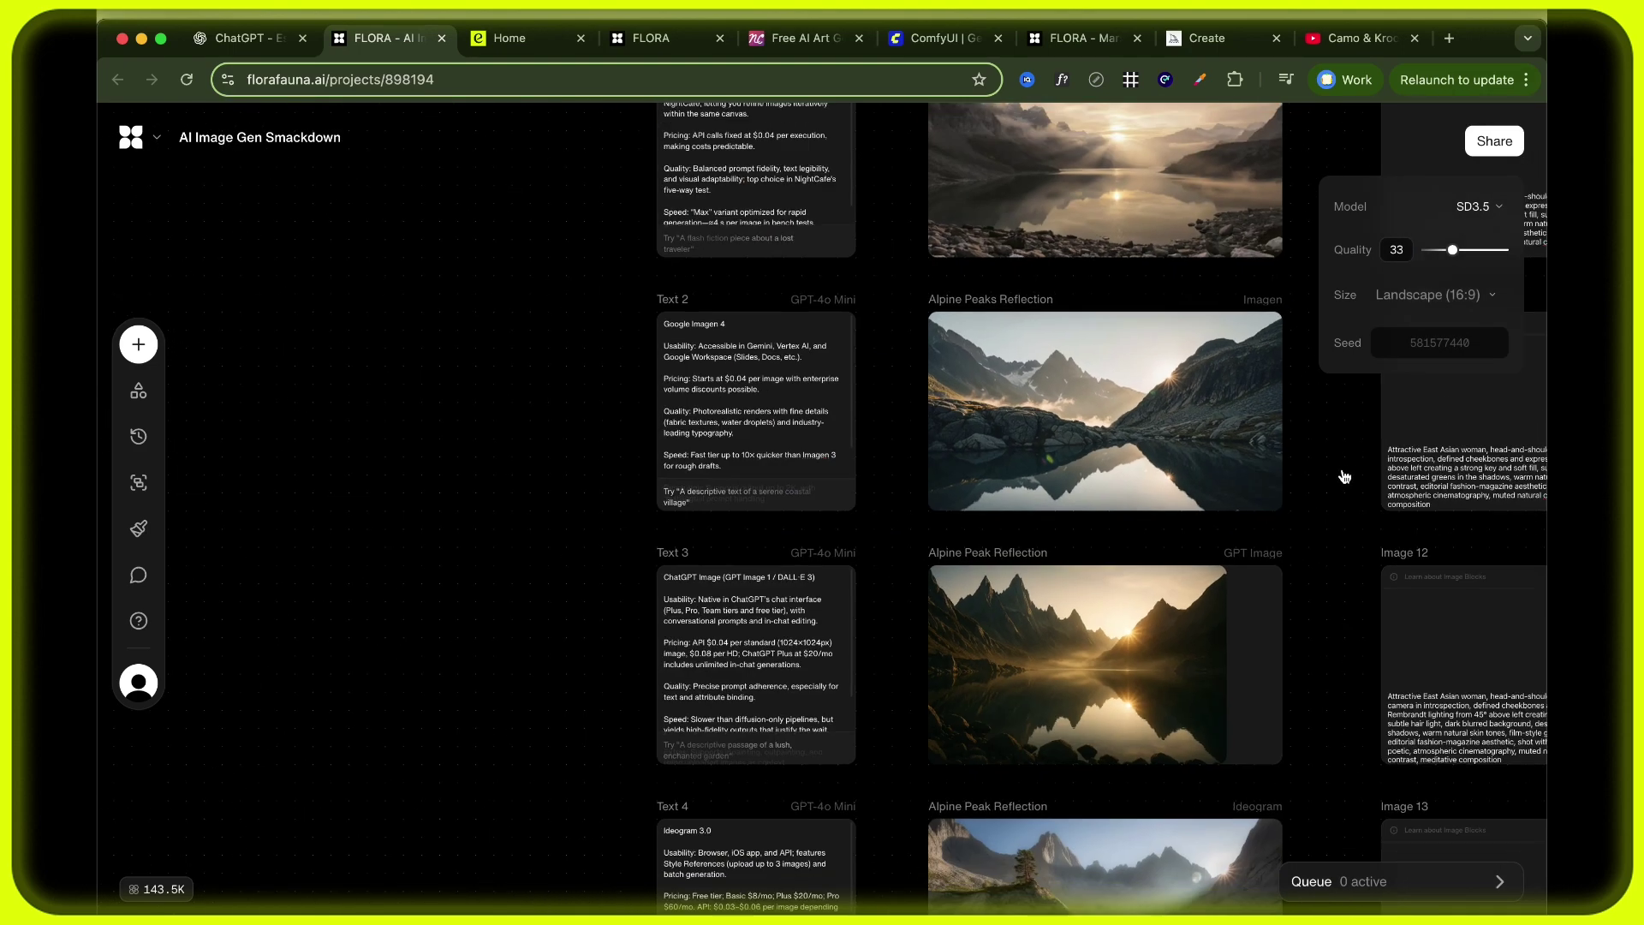
Zoom to the Midjourney row and select the full alpine lake prompt in the SD3.5 block.
{"action": "scroll", "coordinate": [1344, 477], "scroll_direction": "right", "scroll_amount": 3}
{"action": "scroll", "coordinate": [1344, 477], "scroll_direction": "down", "scroll_amount": 1}
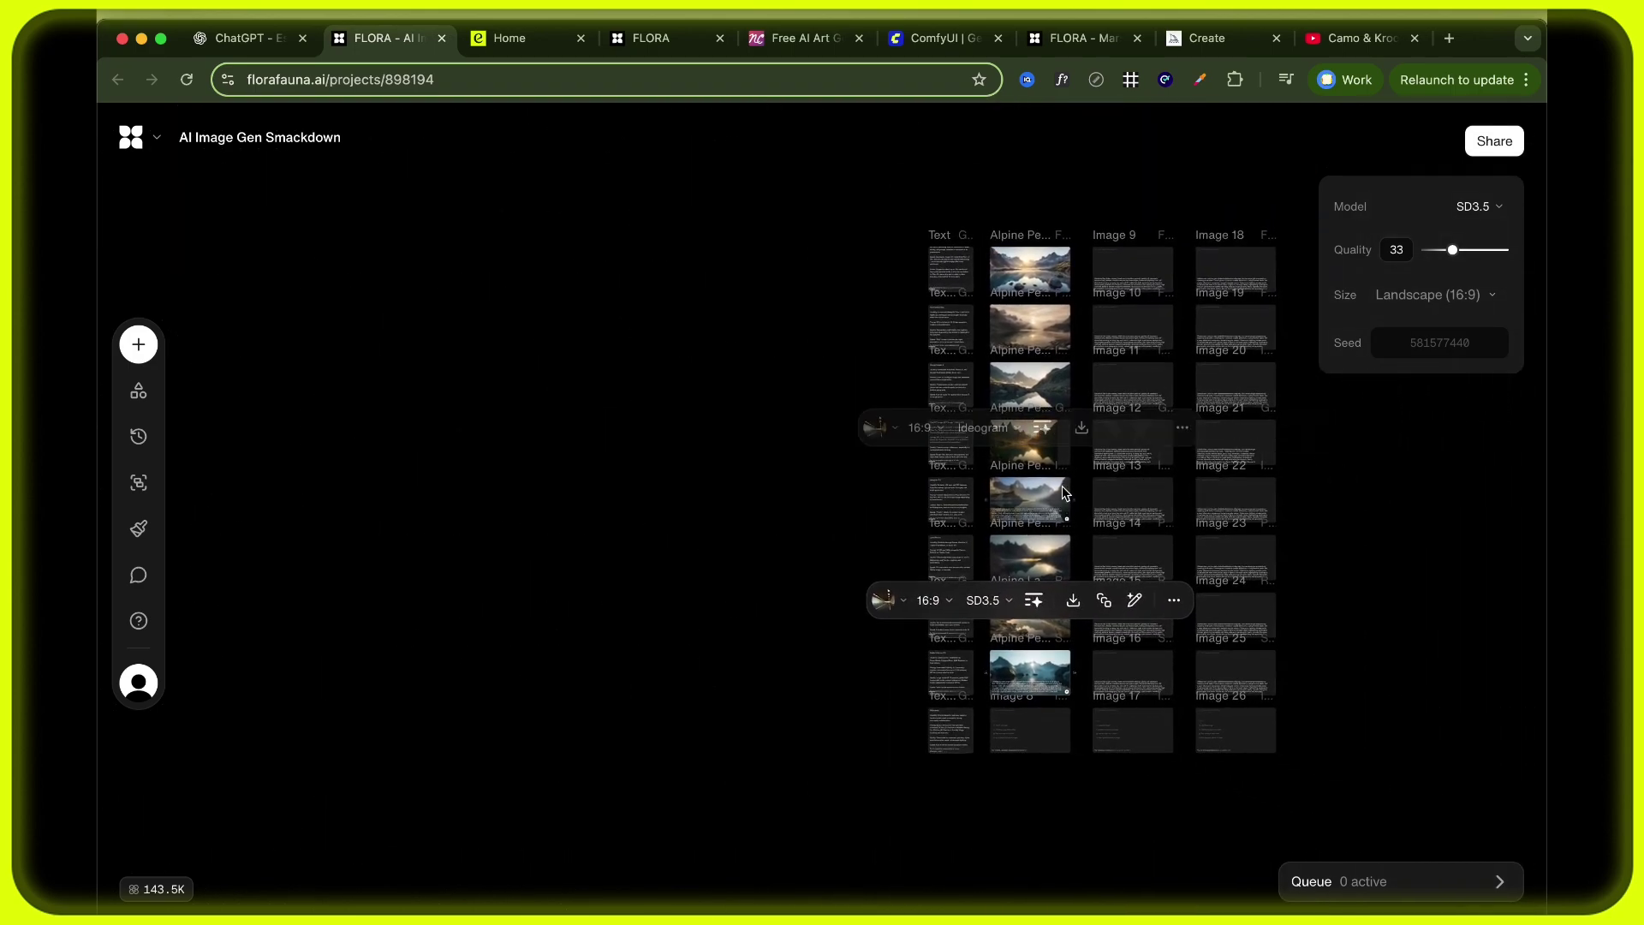
{"action": "scroll", "coordinate": [1062, 486], "scroll_direction": "up", "scroll_amount": 10}
{"action": "scroll", "coordinate": [1061, 486], "scroll_direction": "down", "scroll_amount": 3}
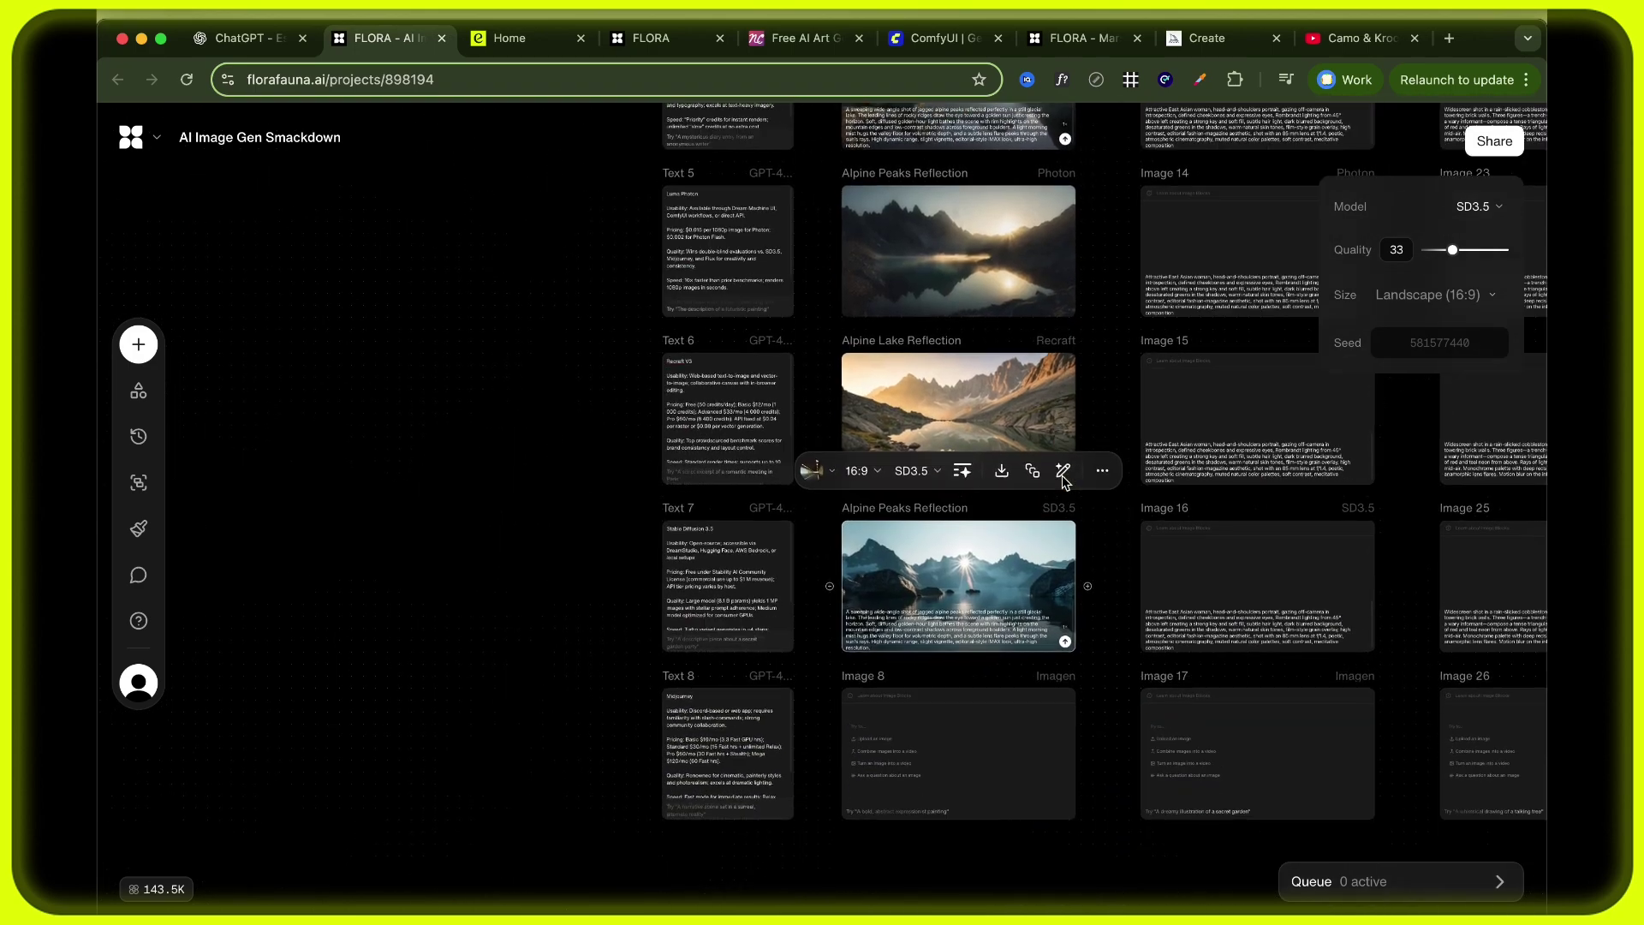
{"action": "scroll", "coordinate": [942, 582], "scroll_direction": "down", "scroll_amount": 2}
{"action": "scroll", "coordinate": [873, 632], "scroll_direction": "up", "scroll_amount": 5}
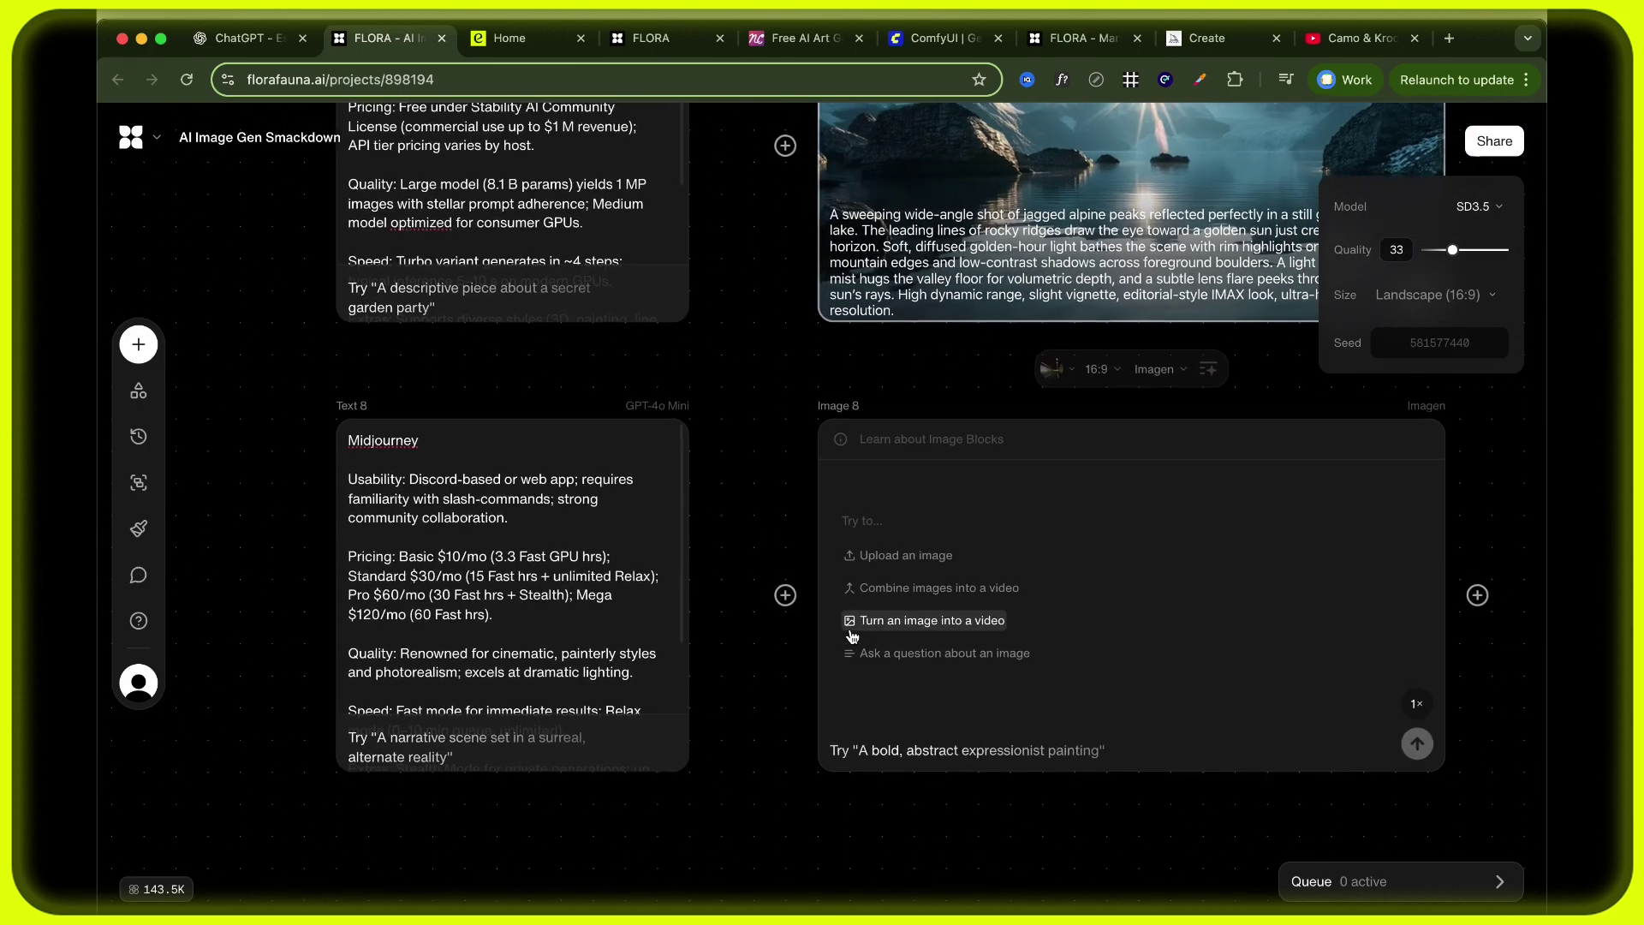
{"action": "scroll", "coordinate": [852, 636], "scroll_direction": "down", "scroll_amount": 1}
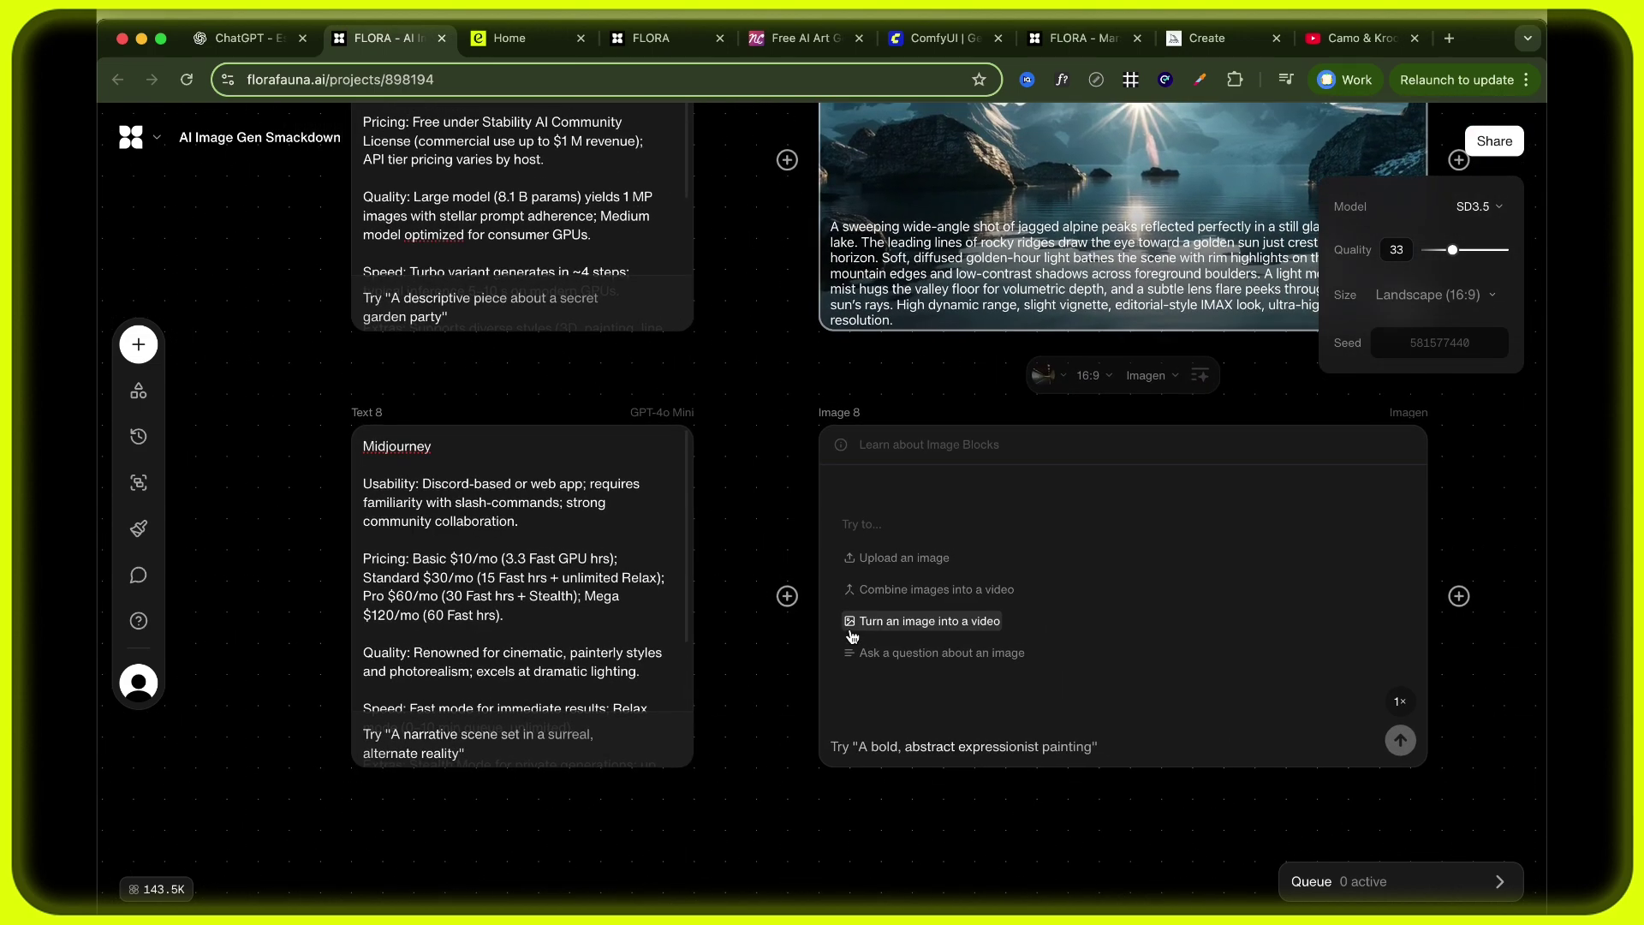
{"action": "triple_click", "coordinate": [987, 286]}
{"action": "key", "text": "super+c"}
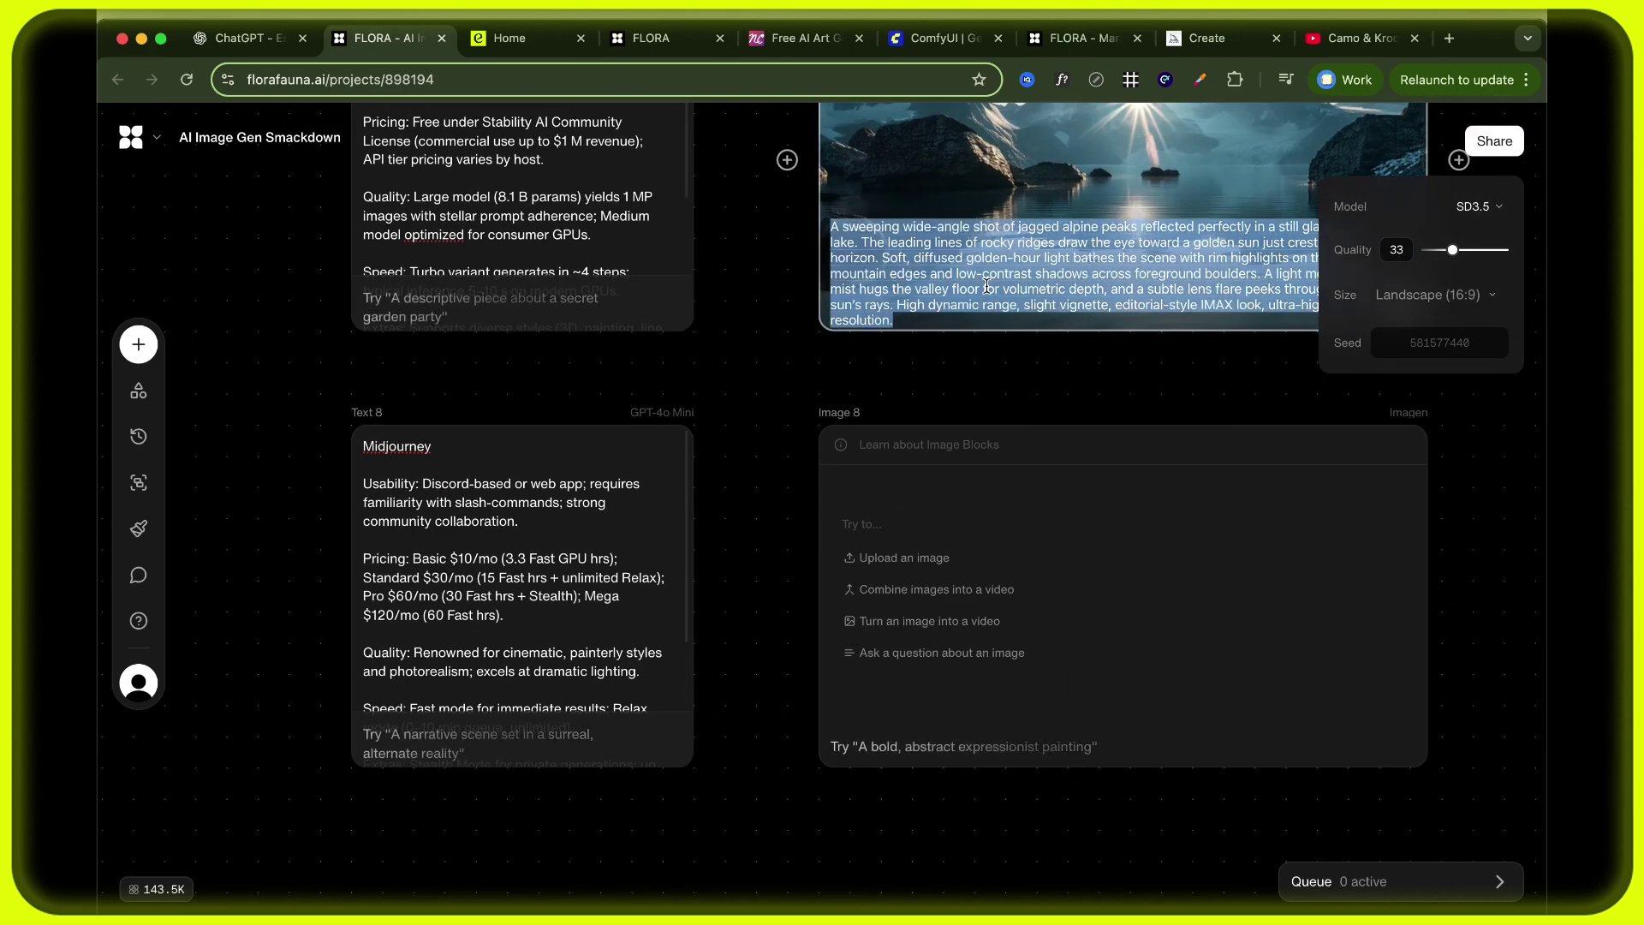
Paste the alpine lake prompt into Midjourney and submit it at 16:9, v7, stylize 0.
{"action": "left_click", "coordinate": [1229, 39]}
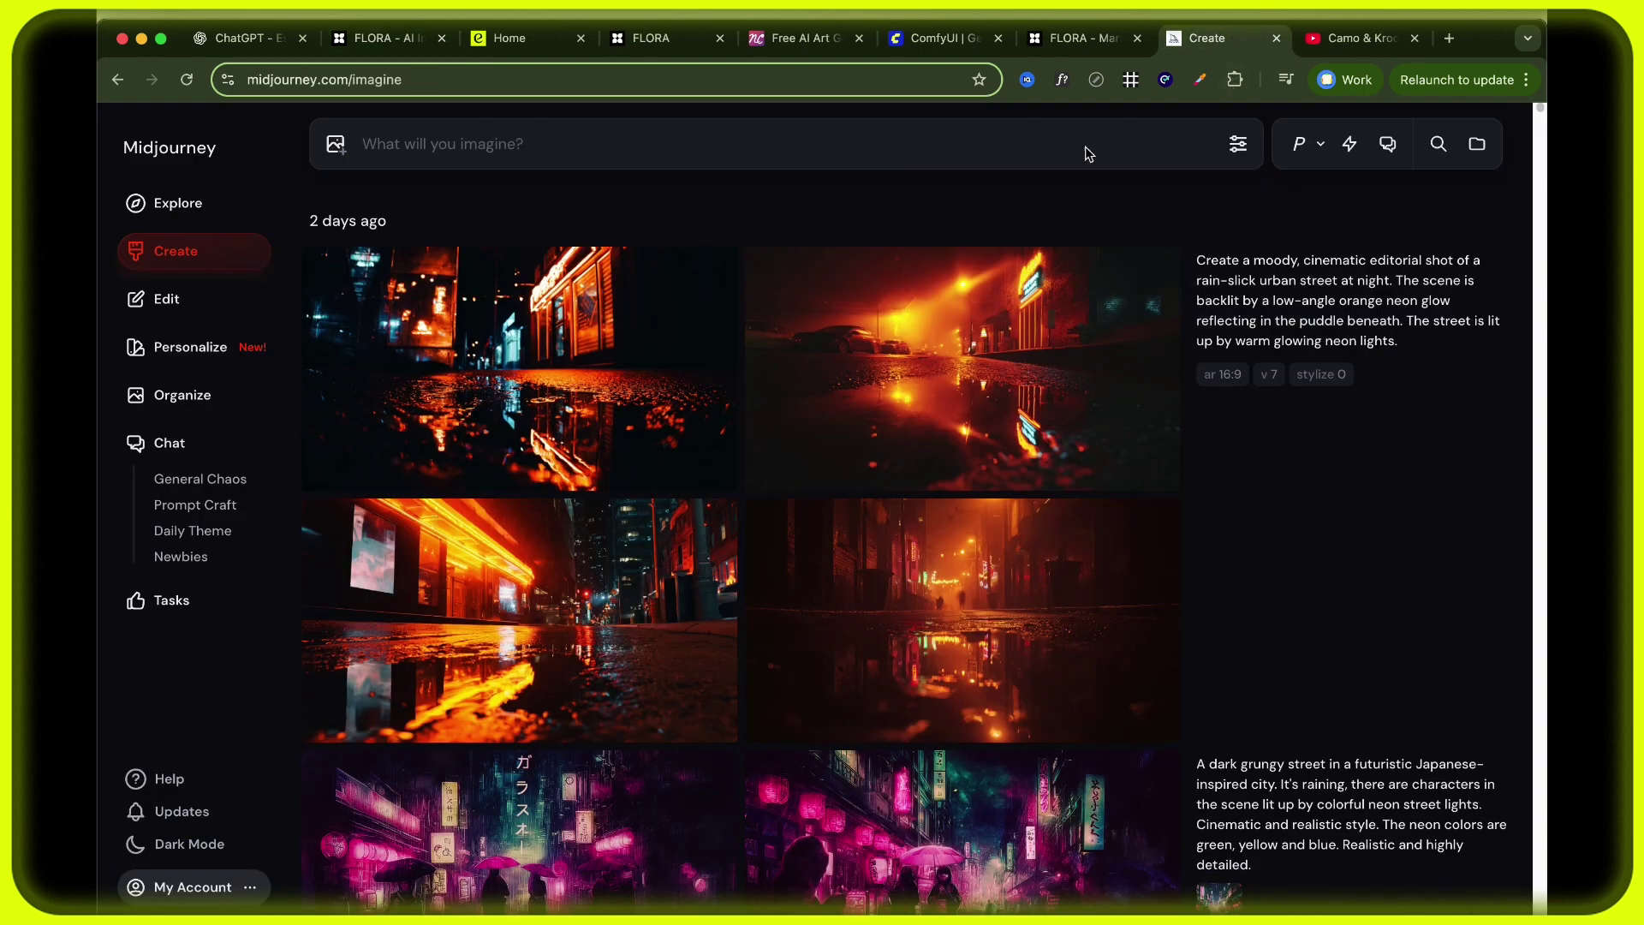
{"action": "key", "text": "super+v"}
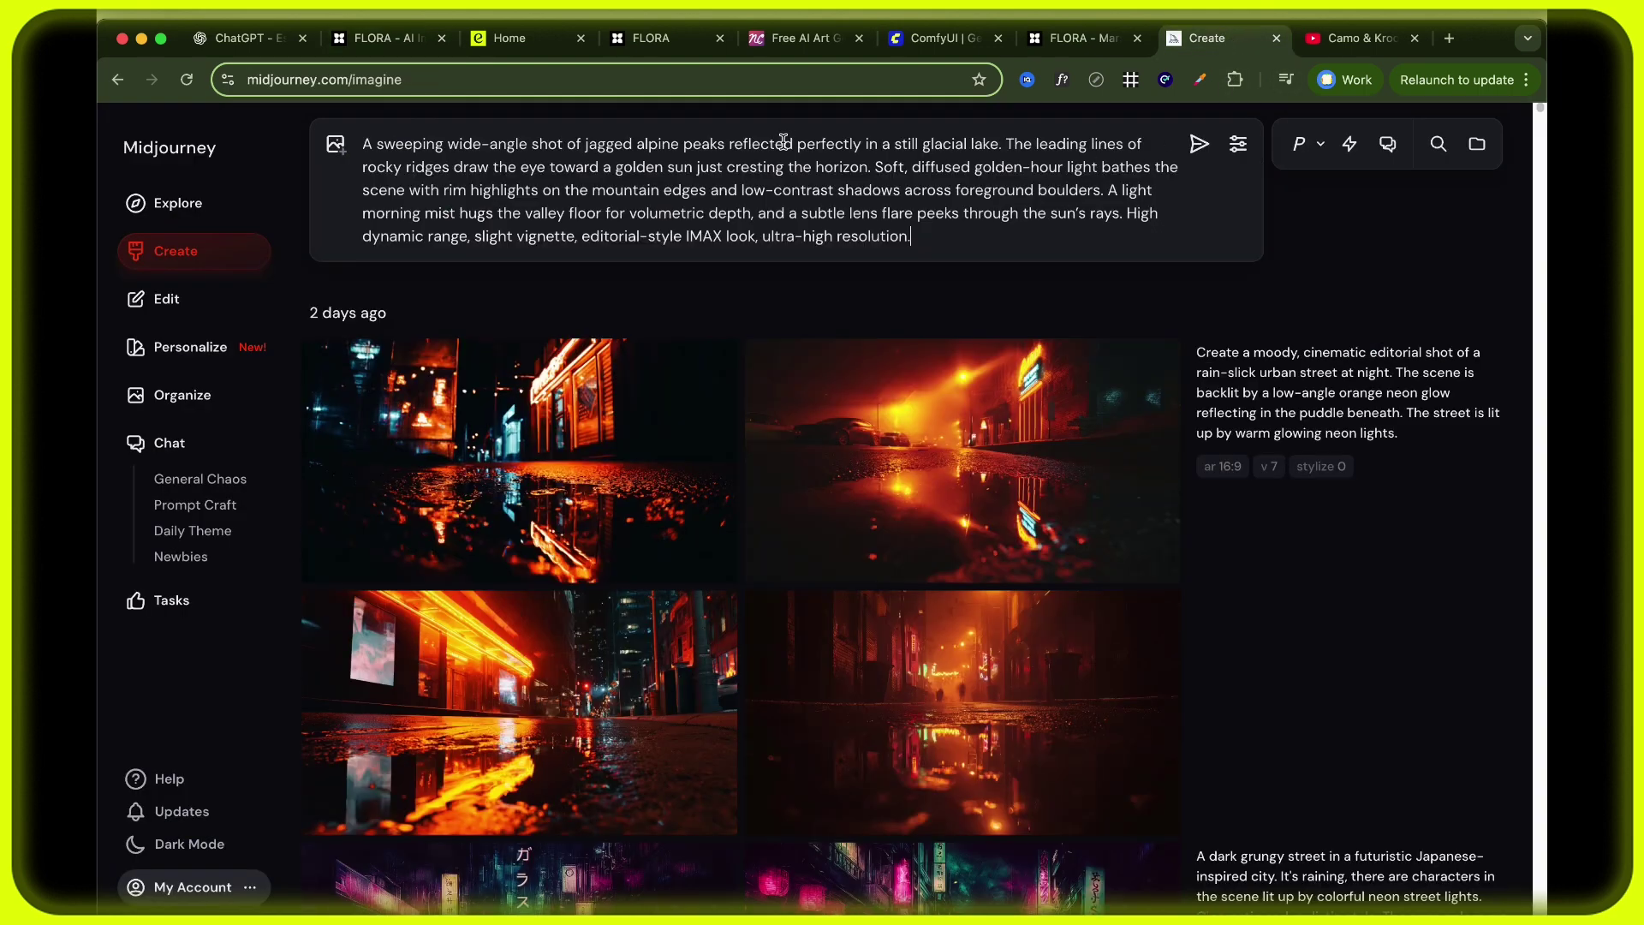
{"action": "left_click", "coordinate": [1237, 143]}
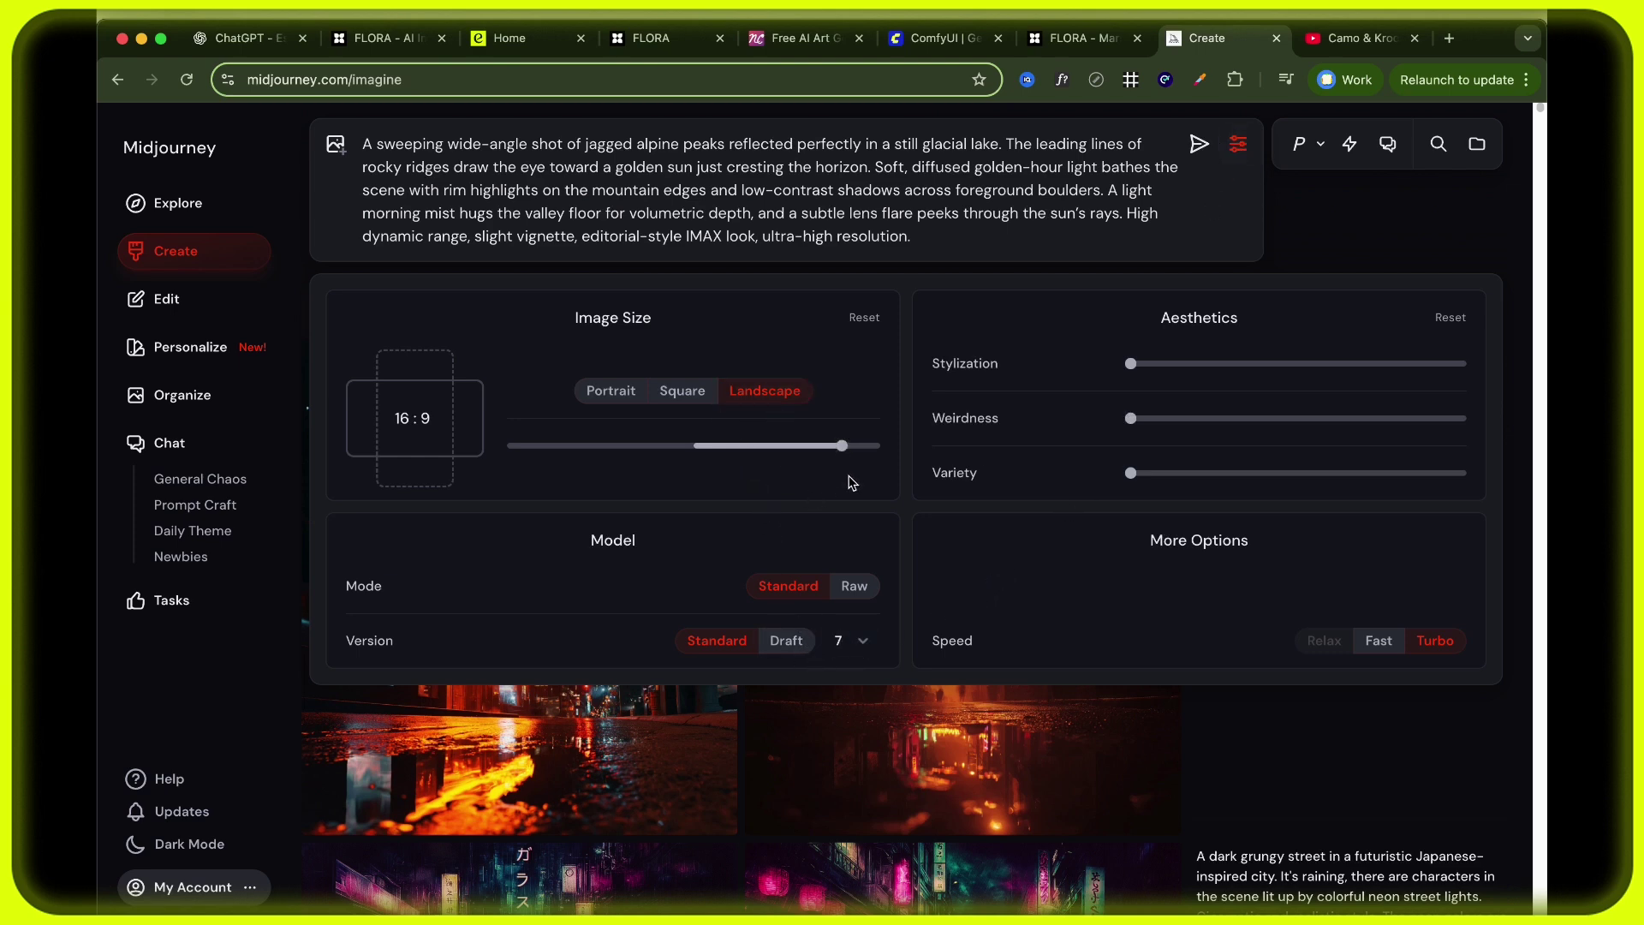
{"action": "mouse_move", "coordinate": [1141, 377]}
{"action": "mouse_move", "coordinate": [1134, 422]}
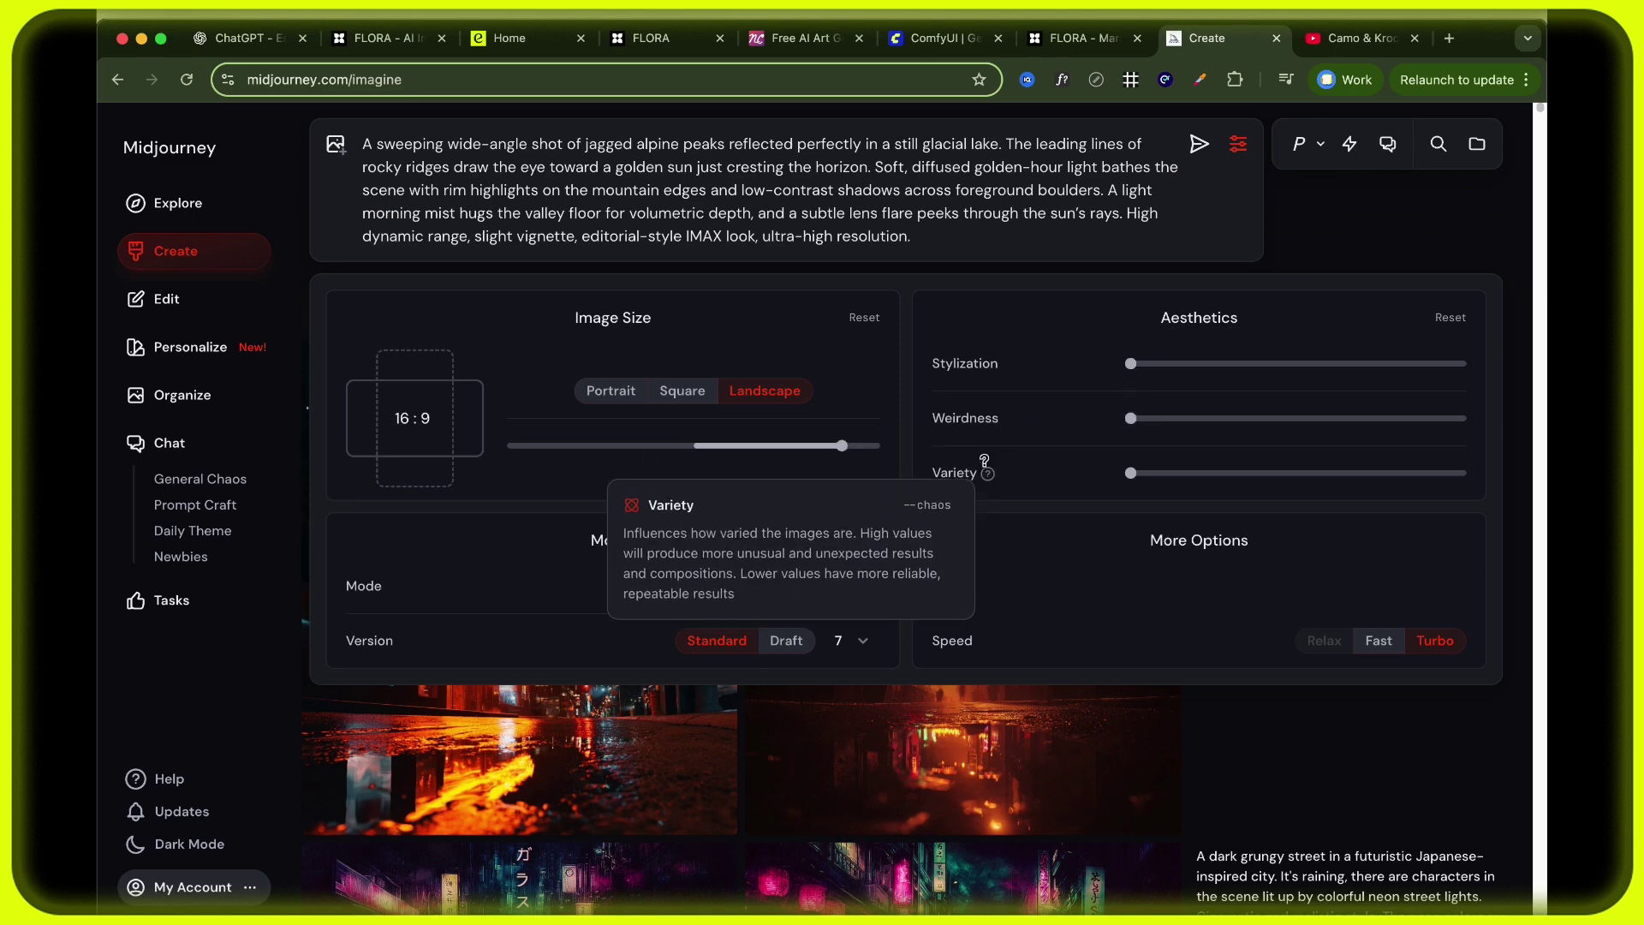
{"action": "mouse_move", "coordinate": [987, 383]}
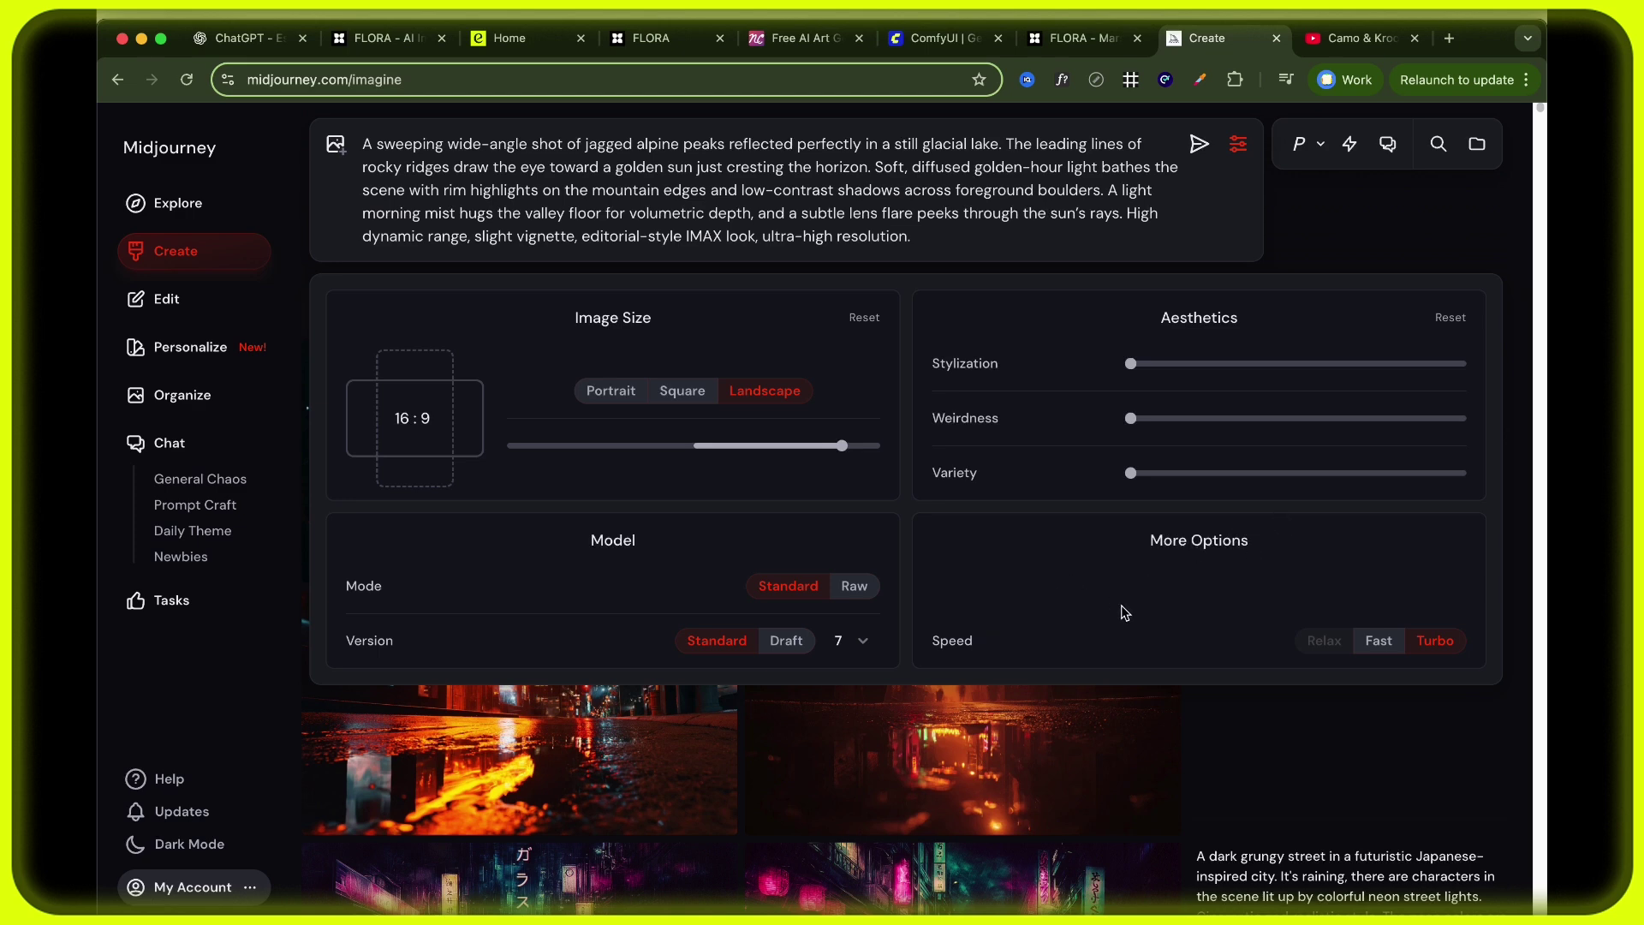
{"action": "left_click", "coordinate": [1288, 731]}
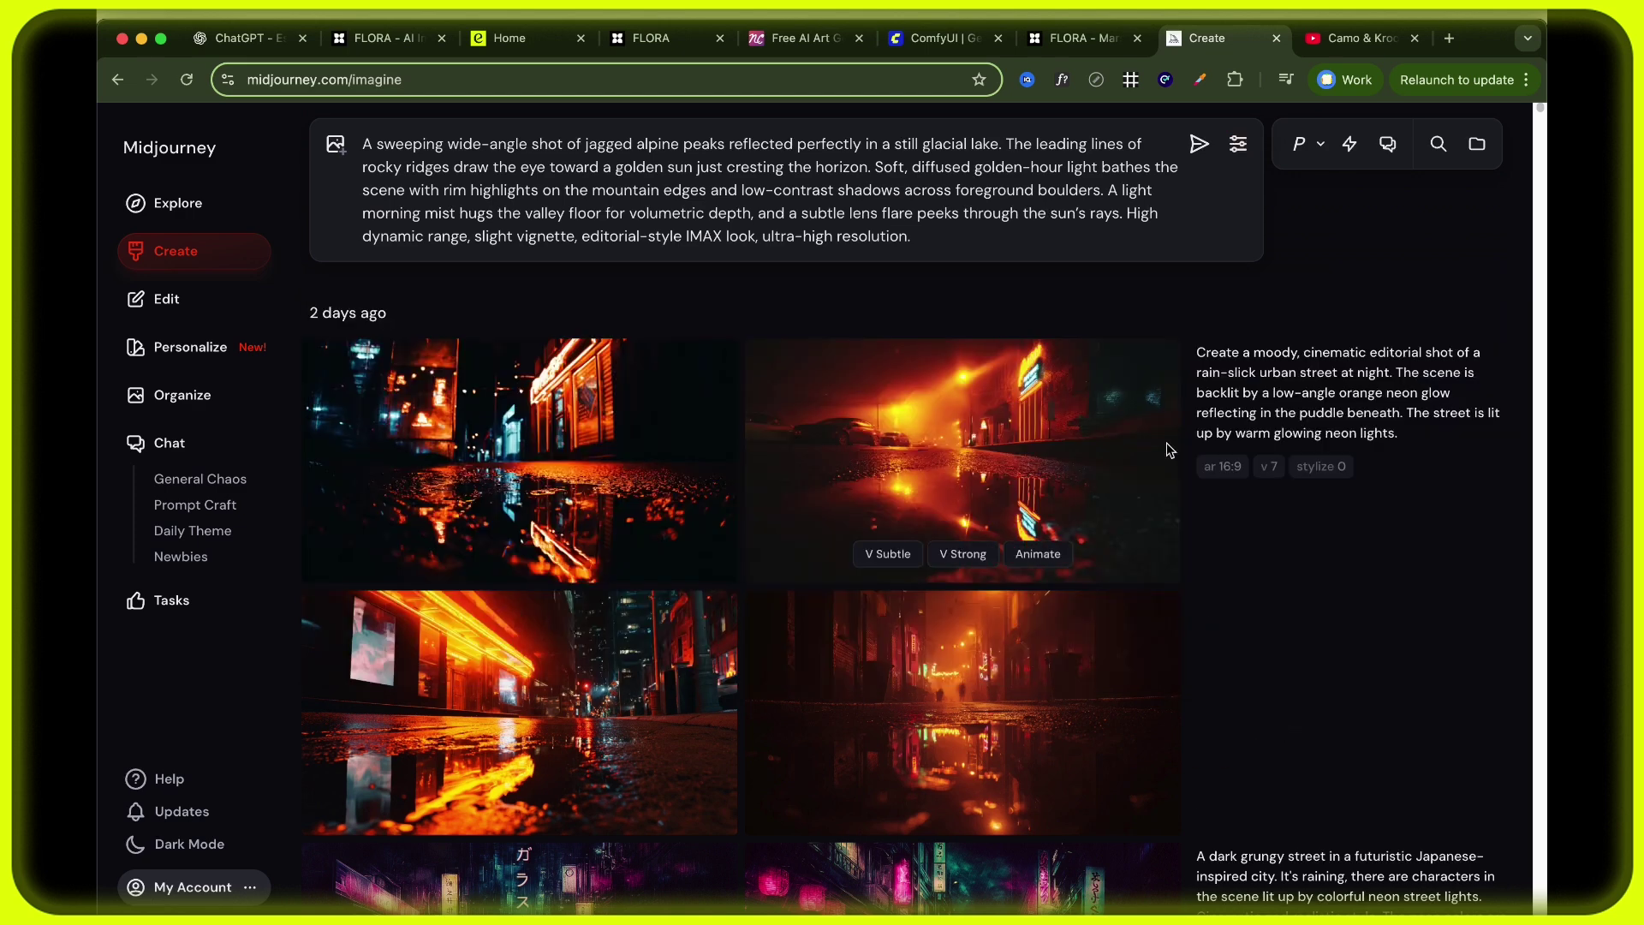
{"action": "left_click", "coordinate": [1199, 143]}
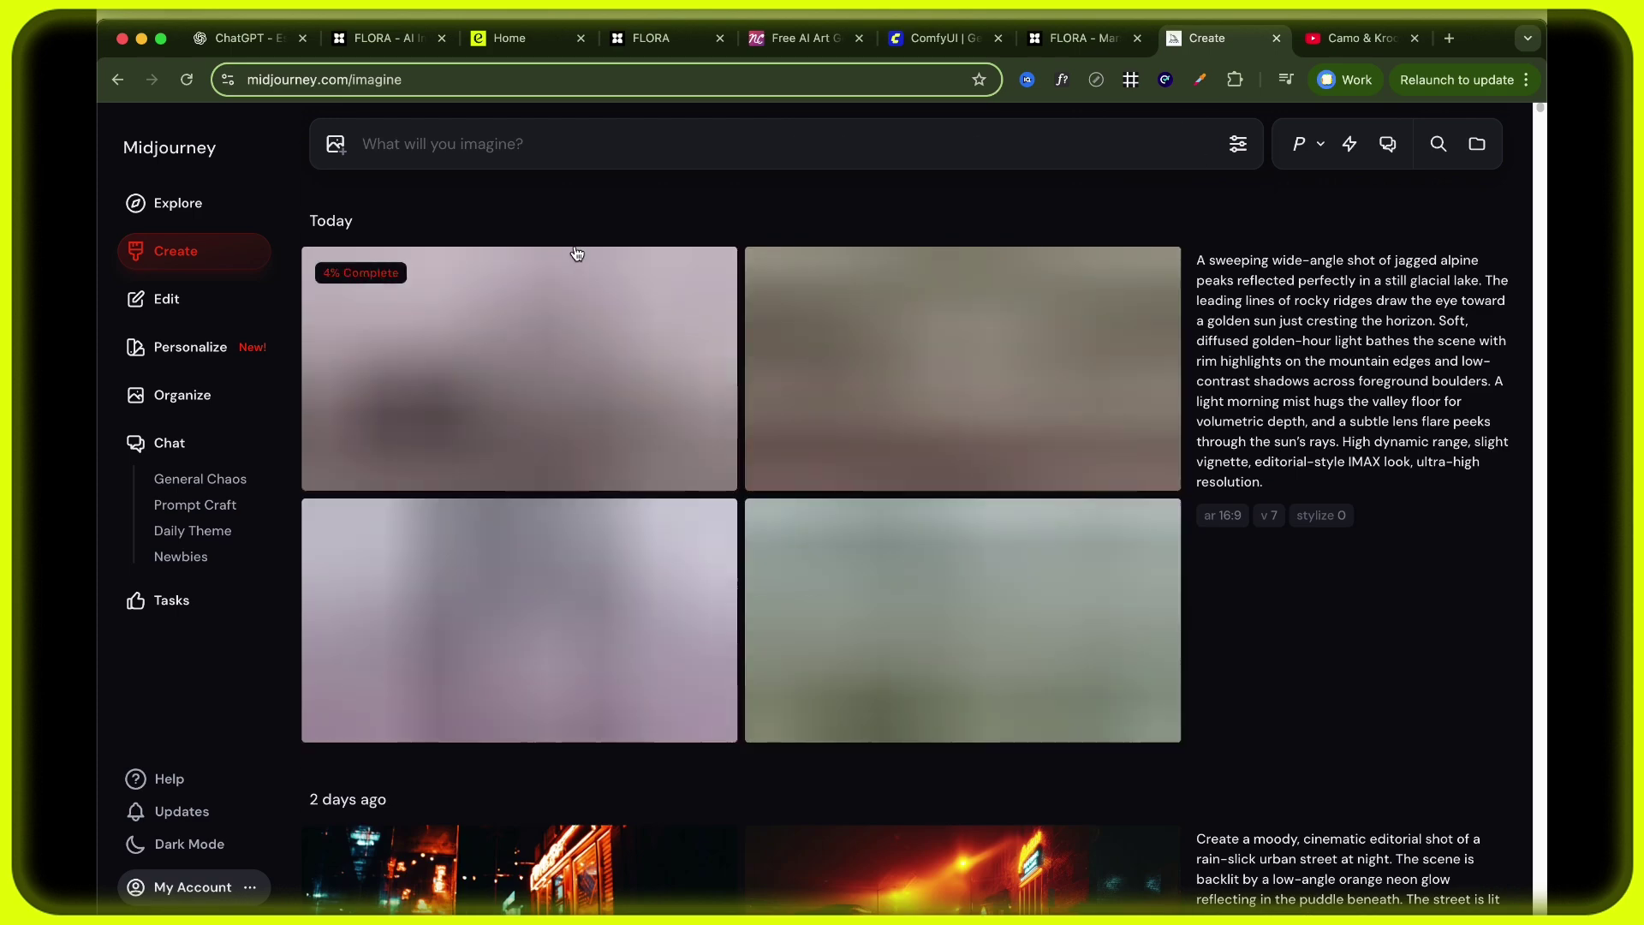
Back in FLORA, look over the Alpine Peaks column and the Image 9–26 portrait and noir prompt nodes.
{"action": "left_click", "coordinate": [390, 37]}
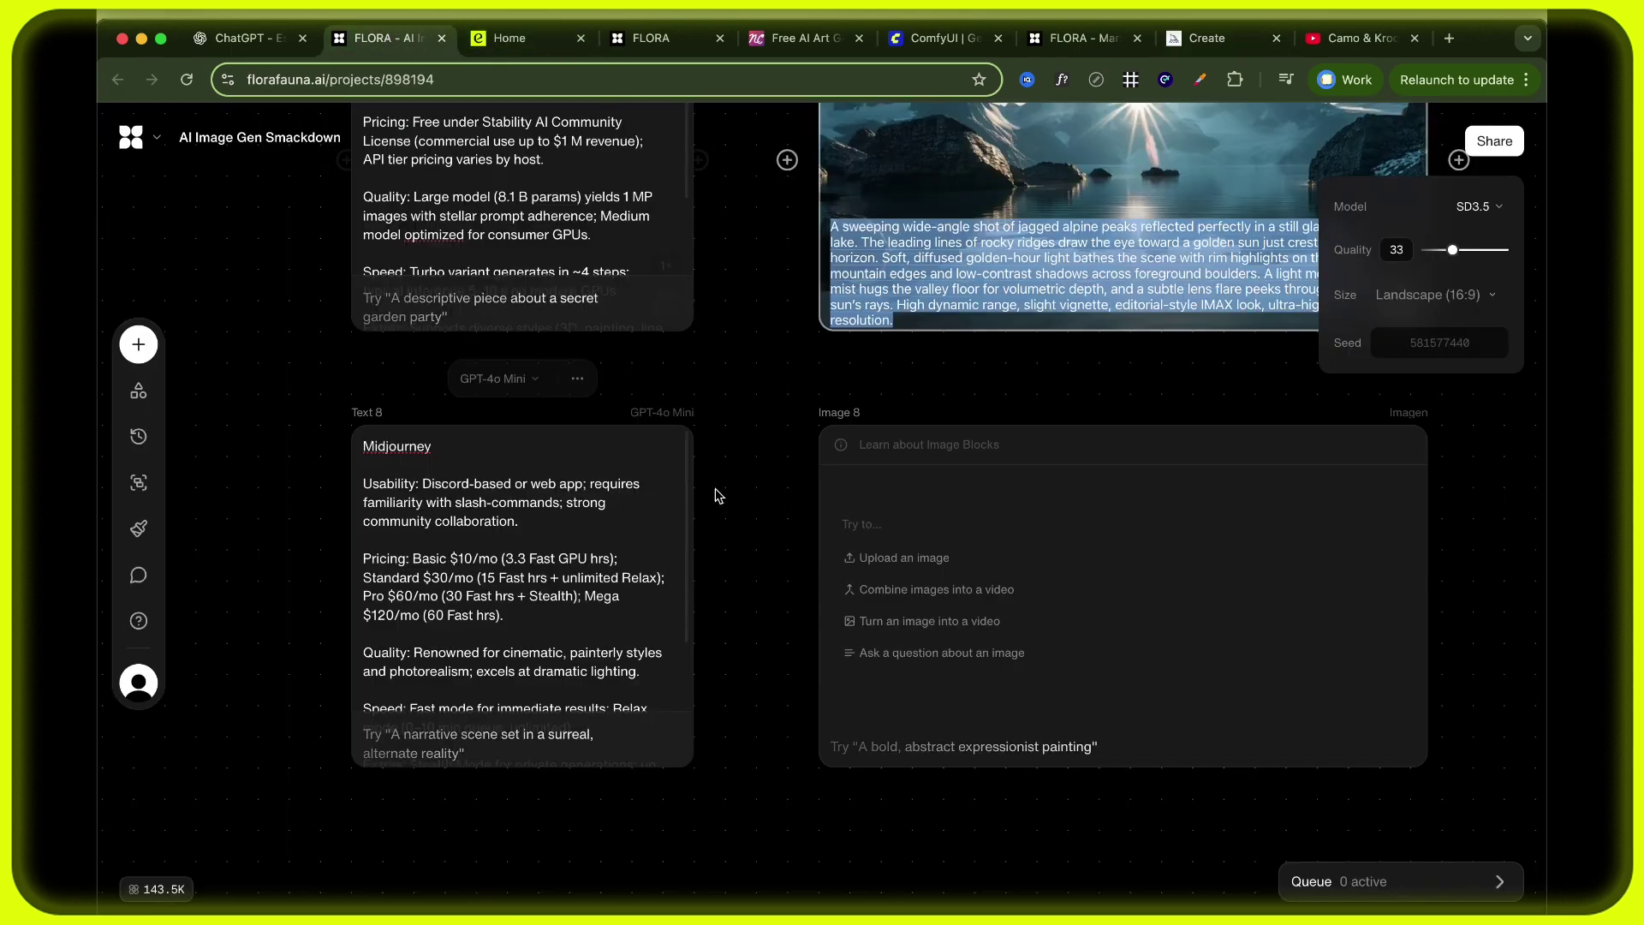
{"action": "scroll", "coordinate": [755, 481], "scroll_direction": "down", "scroll_amount": 3}
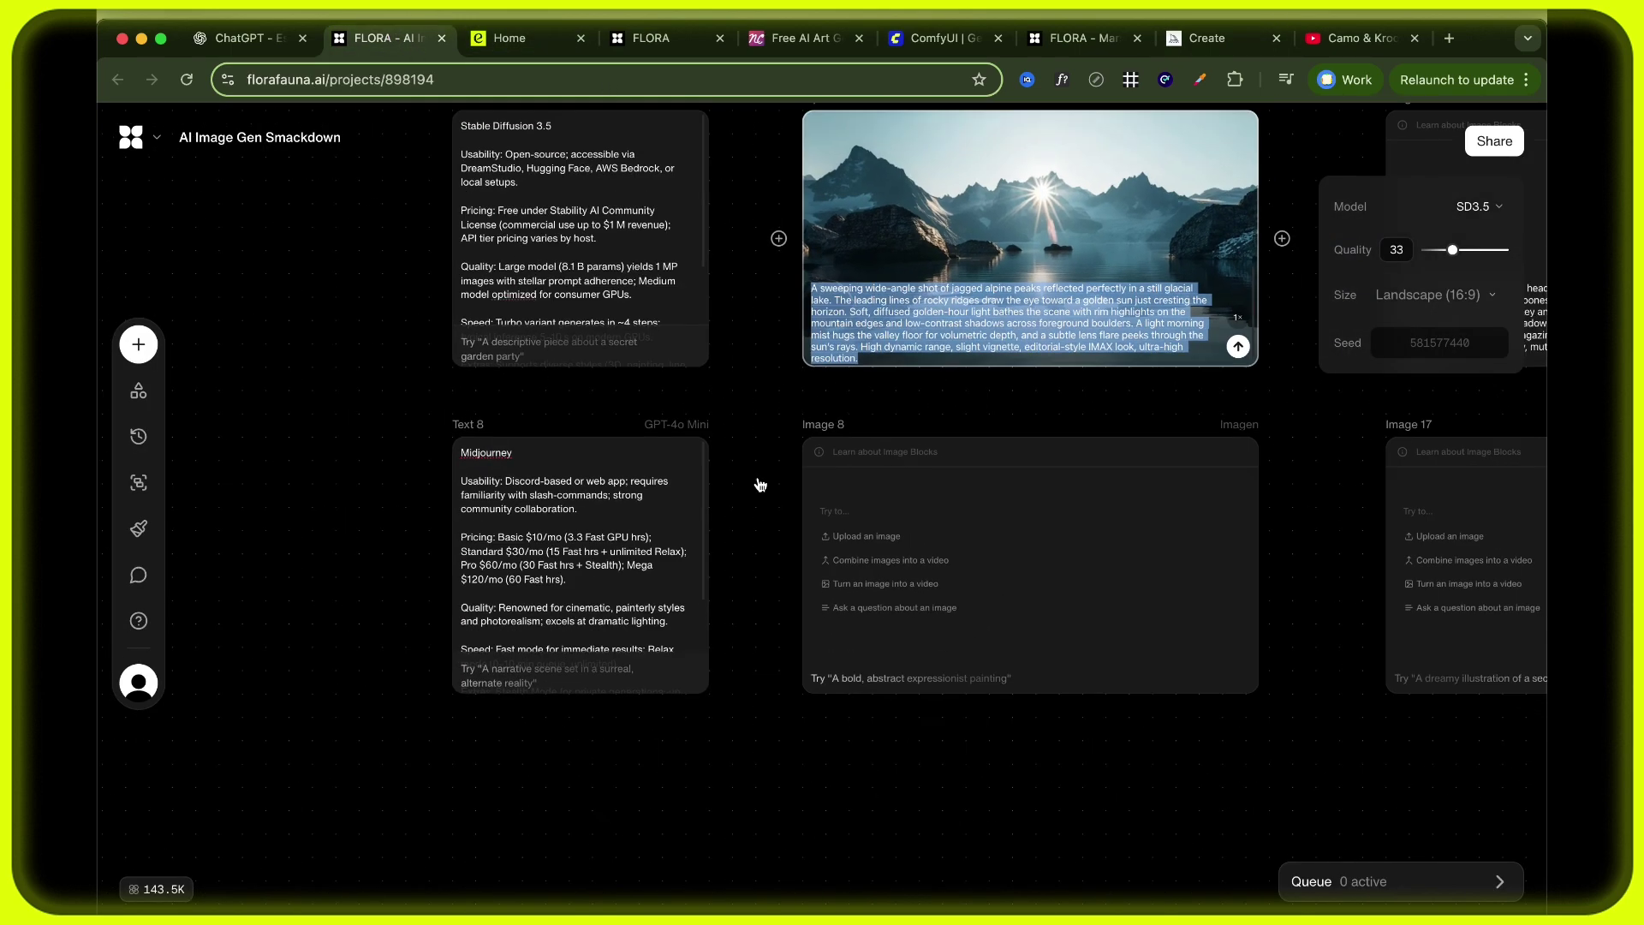
{"action": "left_click", "coordinate": [793, 443]}
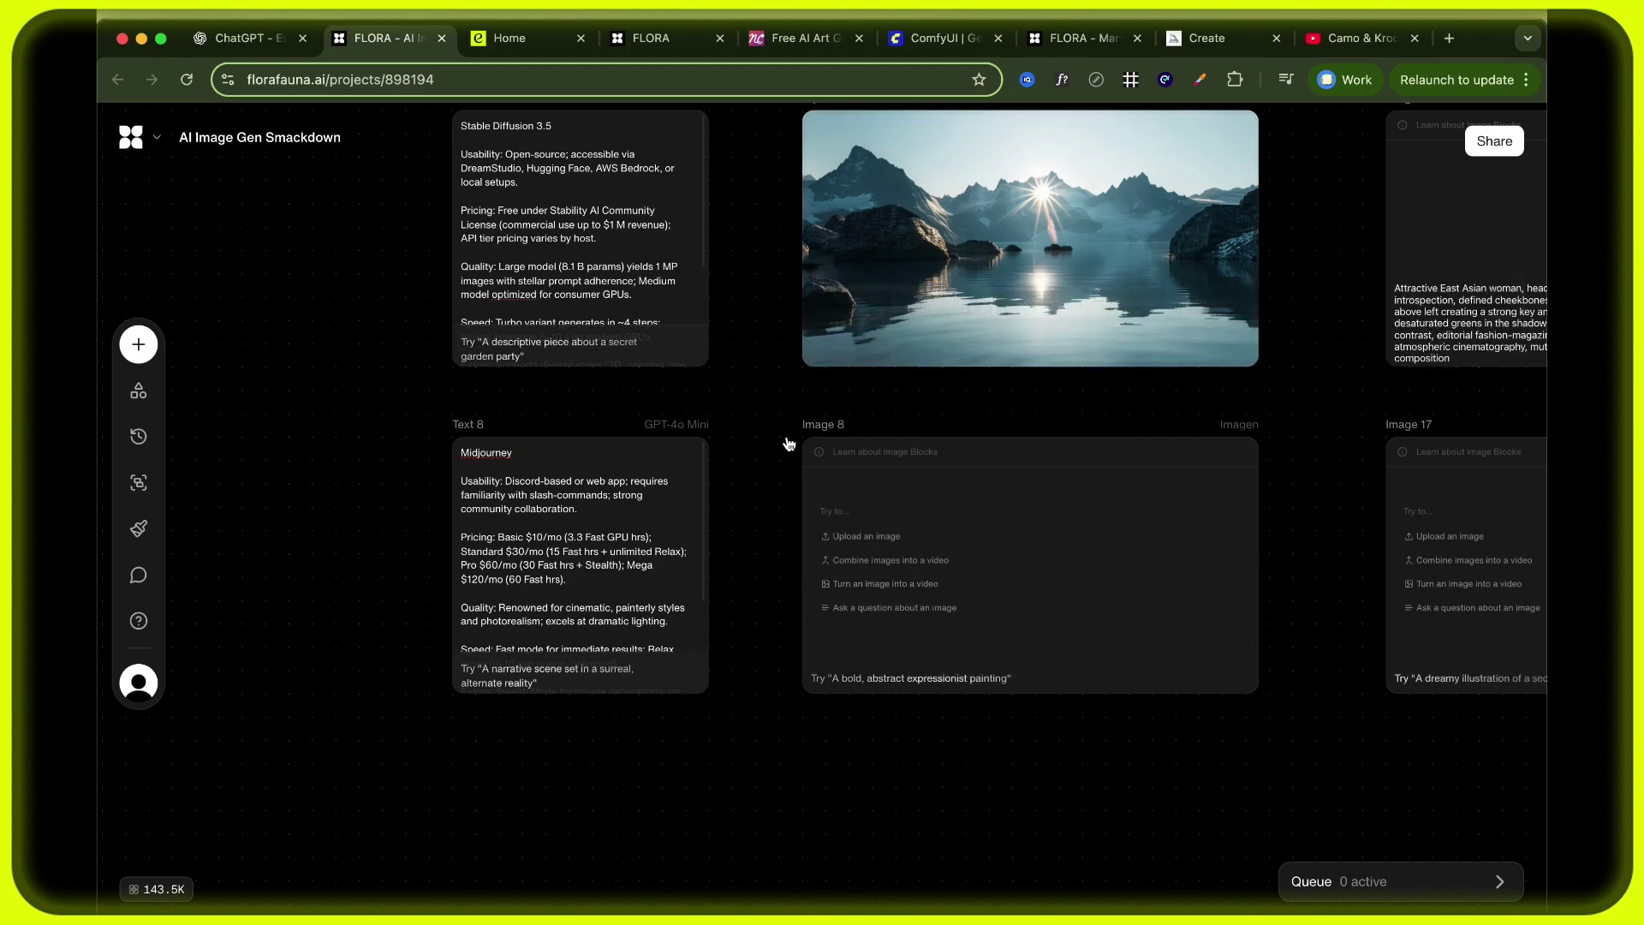
{"action": "scroll", "coordinate": [793, 444], "scroll_direction": "up", "scroll_amount": 3}
{"action": "scroll", "coordinate": [776, 500], "scroll_direction": "up", "scroll_amount": 1}
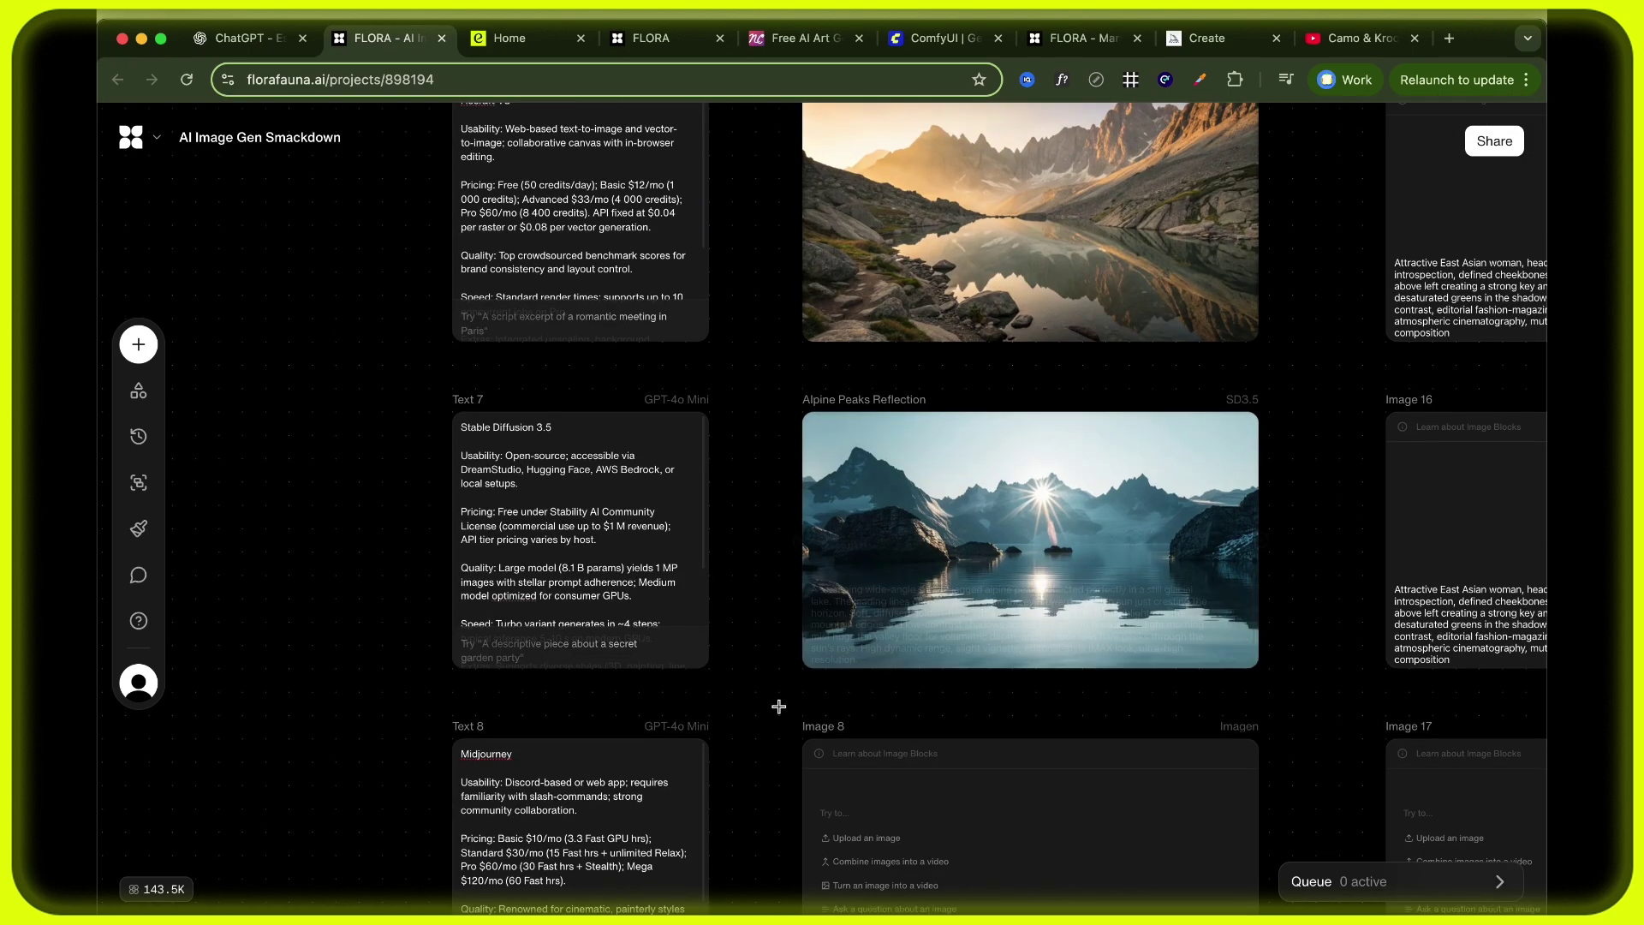
{"action": "scroll", "coordinate": [777, 703], "scroll_direction": "down", "scroll_amount": 5}
{"action": "scroll", "coordinate": [781, 634], "scroll_direction": "up", "scroll_amount": 2}
{"action": "scroll", "coordinate": [780, 623], "scroll_direction": "up", "scroll_amount": 1}
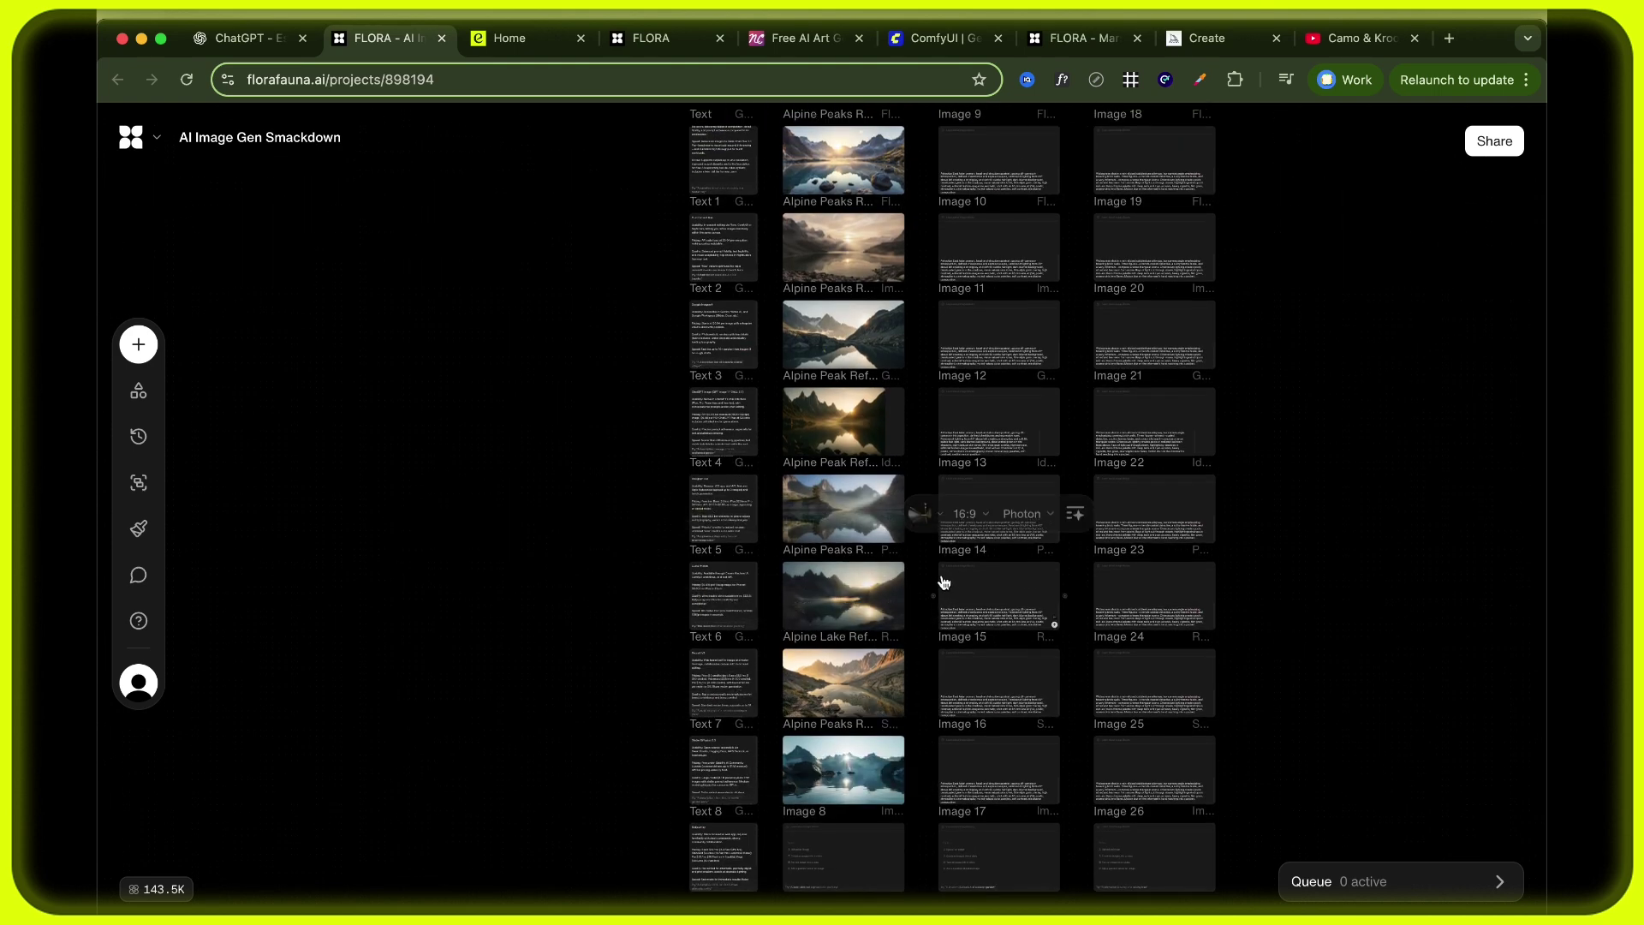
{"action": "scroll", "coordinate": [929, 587], "scroll_direction": "up", "scroll_amount": 1}
{"action": "scroll", "coordinate": [929, 589], "scroll_direction": "up", "scroll_amount": 1}
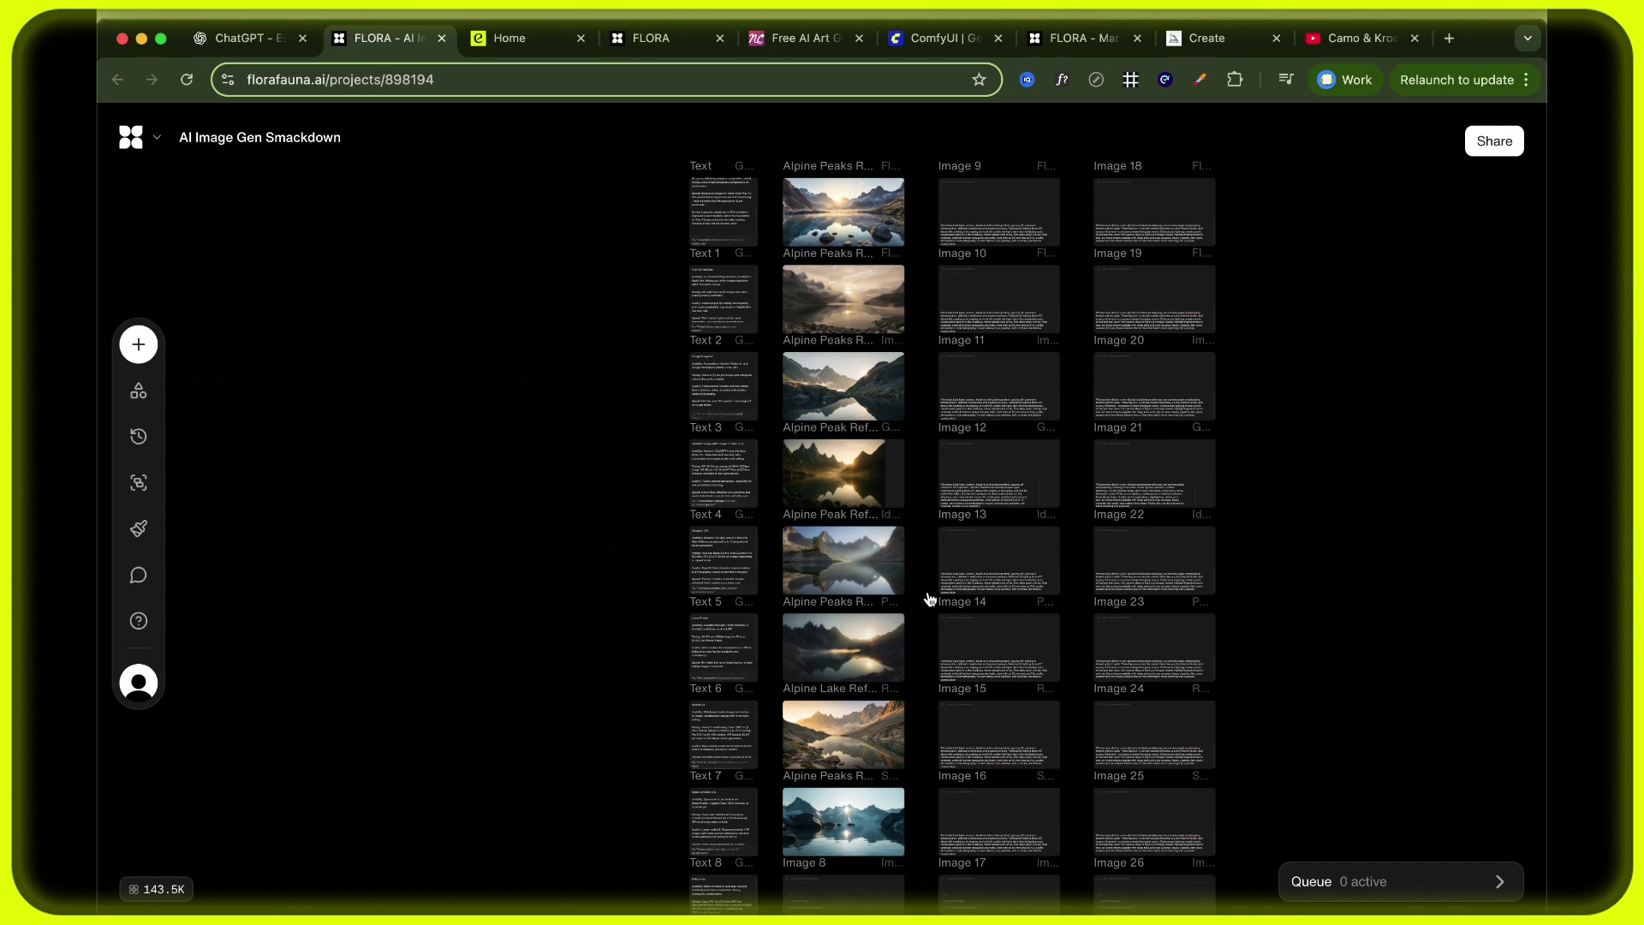
{"action": "mouse_move", "coordinate": [865, 193]}
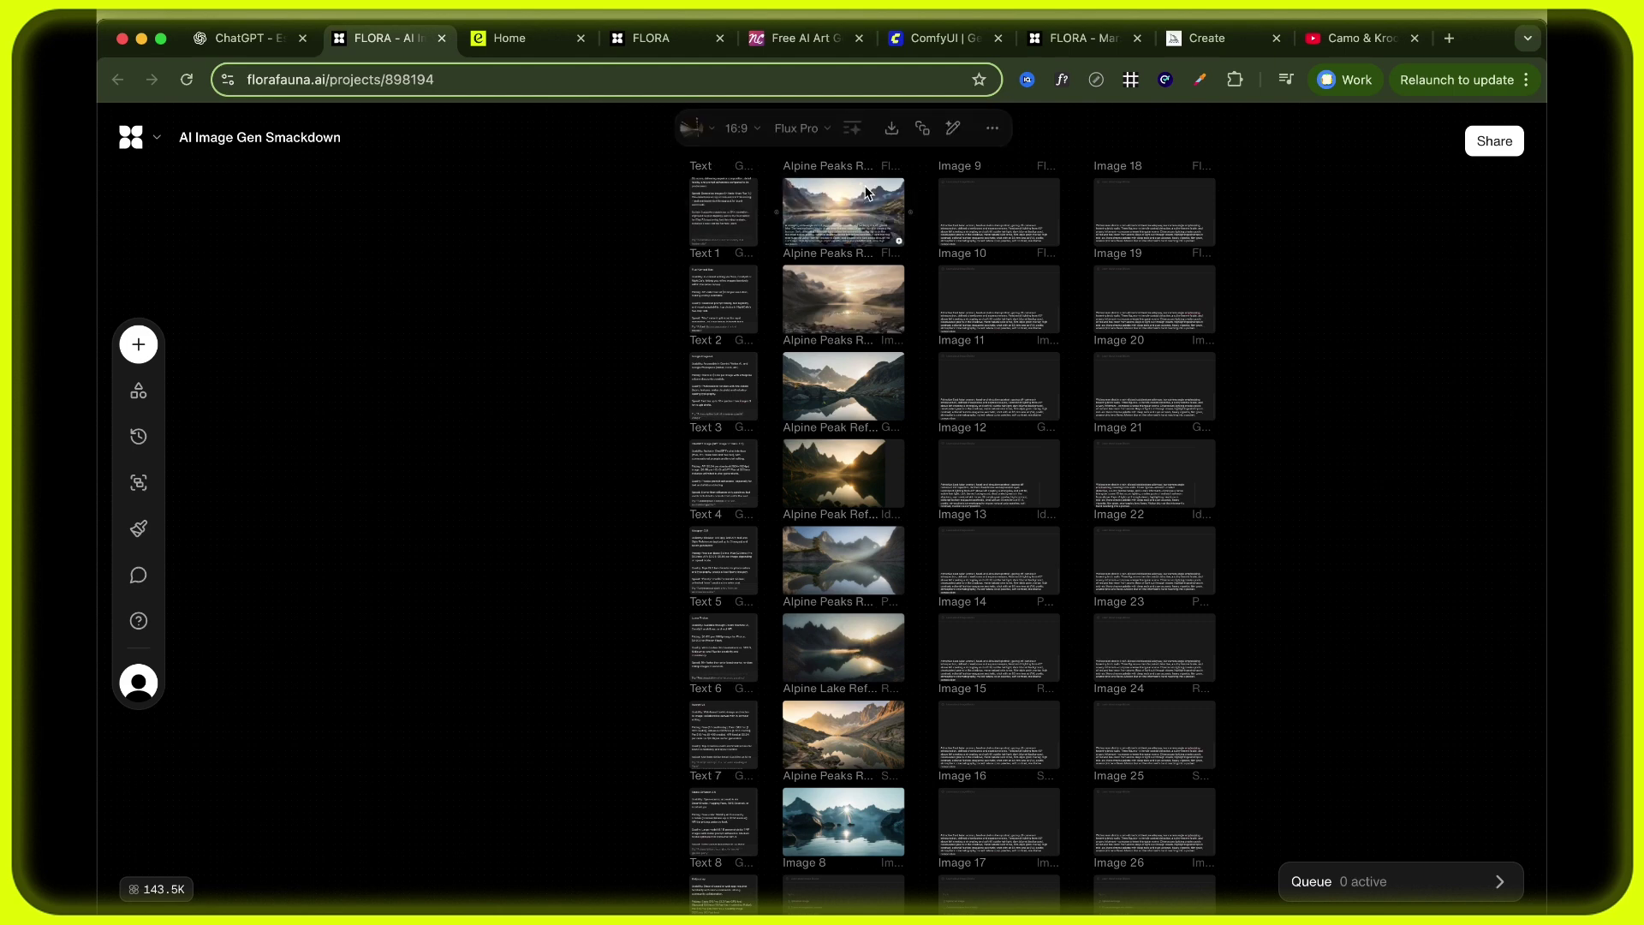
{"action": "mouse_move", "coordinate": [863, 732]}
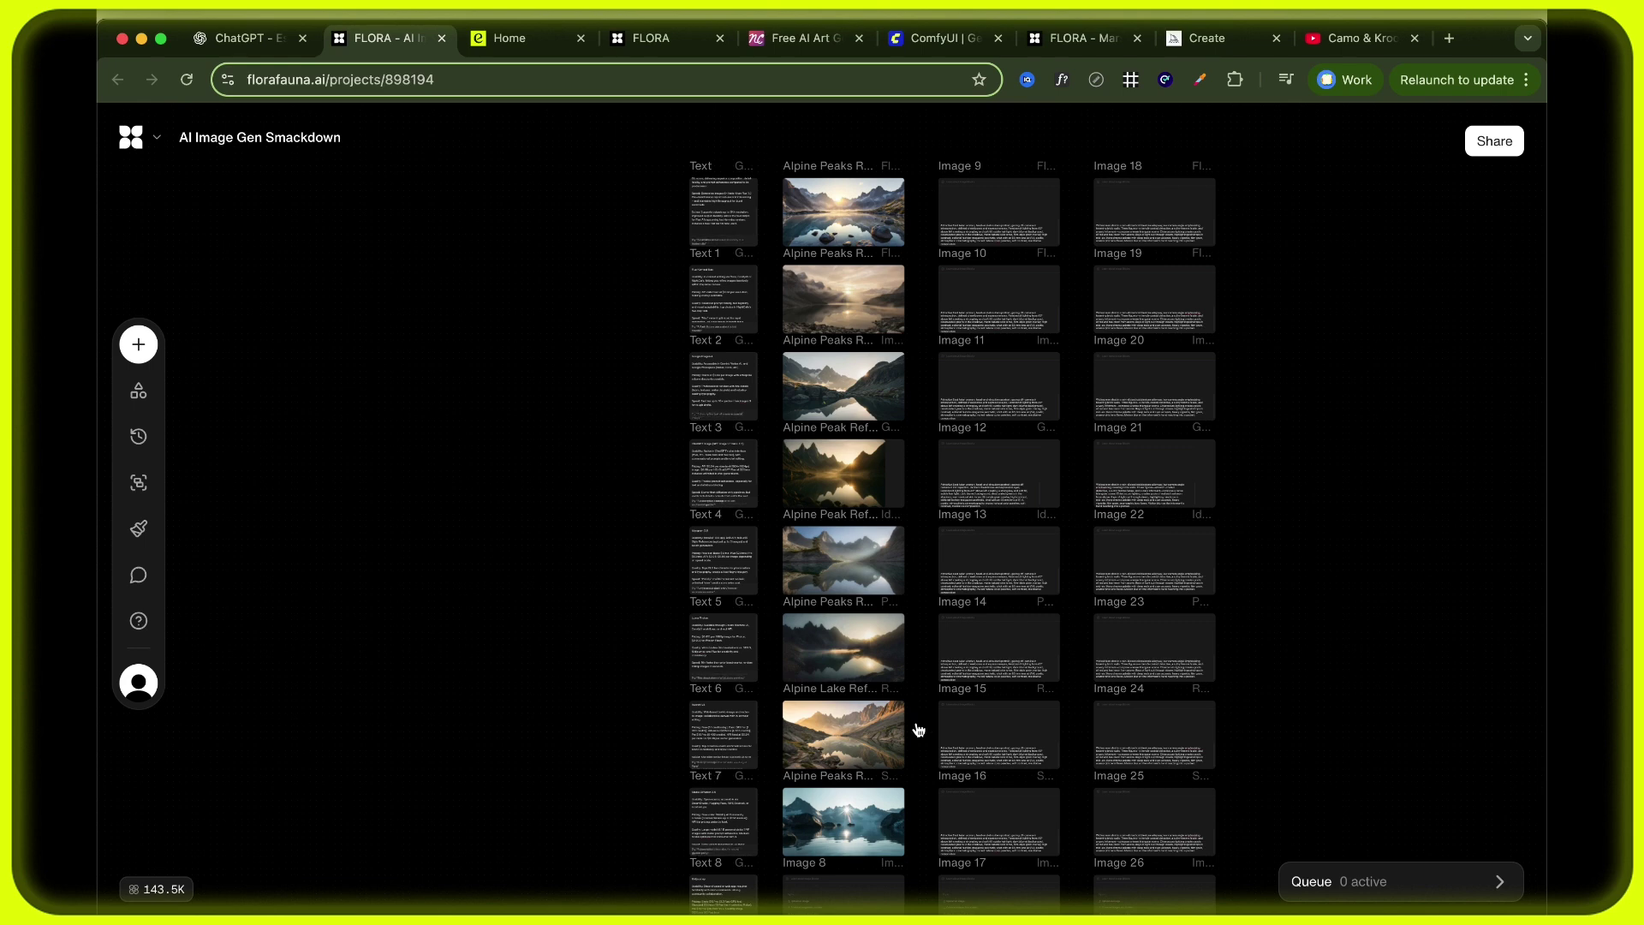
{"action": "mouse_move", "coordinate": [864, 428]}
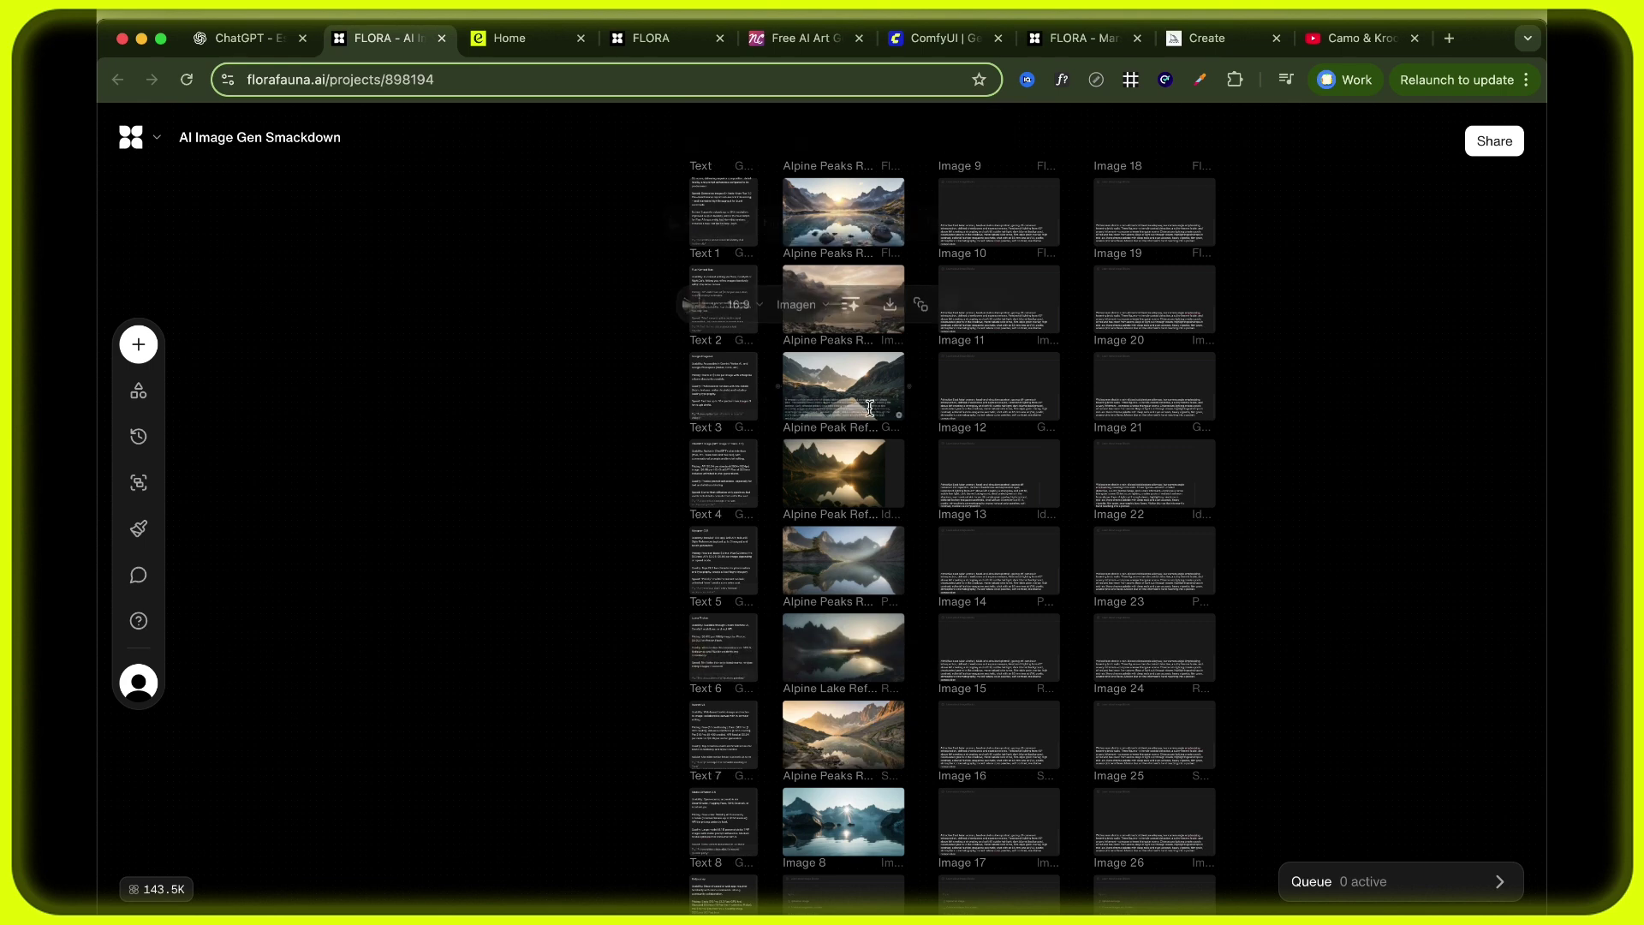
{"action": "mouse_move", "coordinate": [925, 641]}
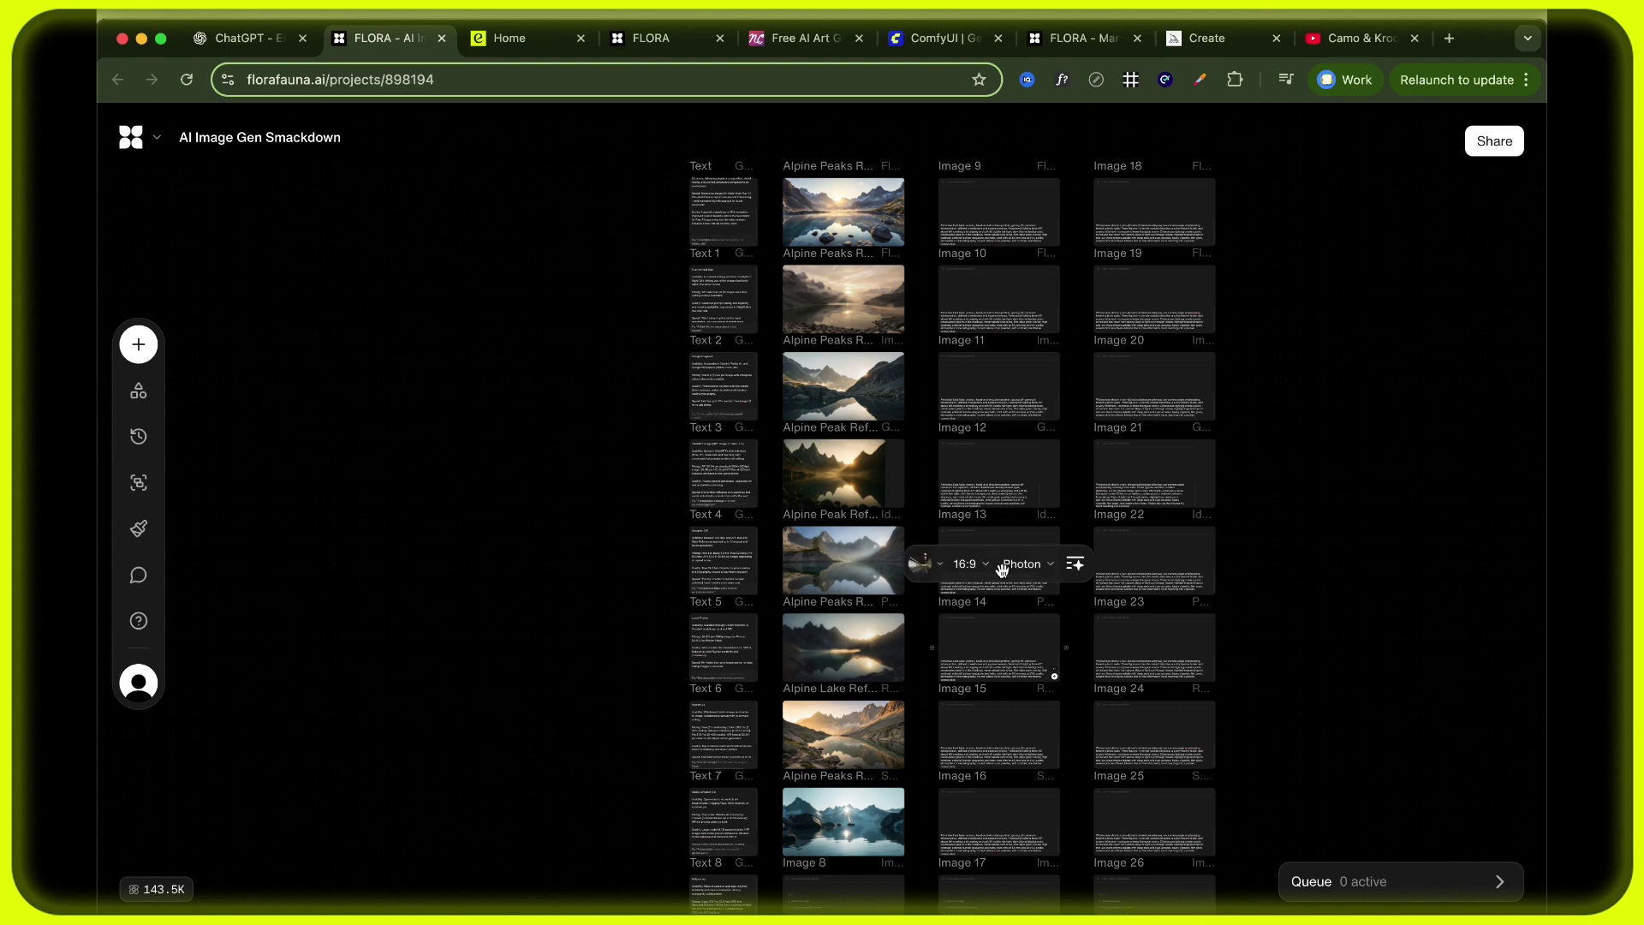
{"action": "mouse_move", "coordinate": [1053, 341]}
{"action": "scroll", "coordinate": [1053, 342], "scroll_direction": "up", "scroll_amount": 2}
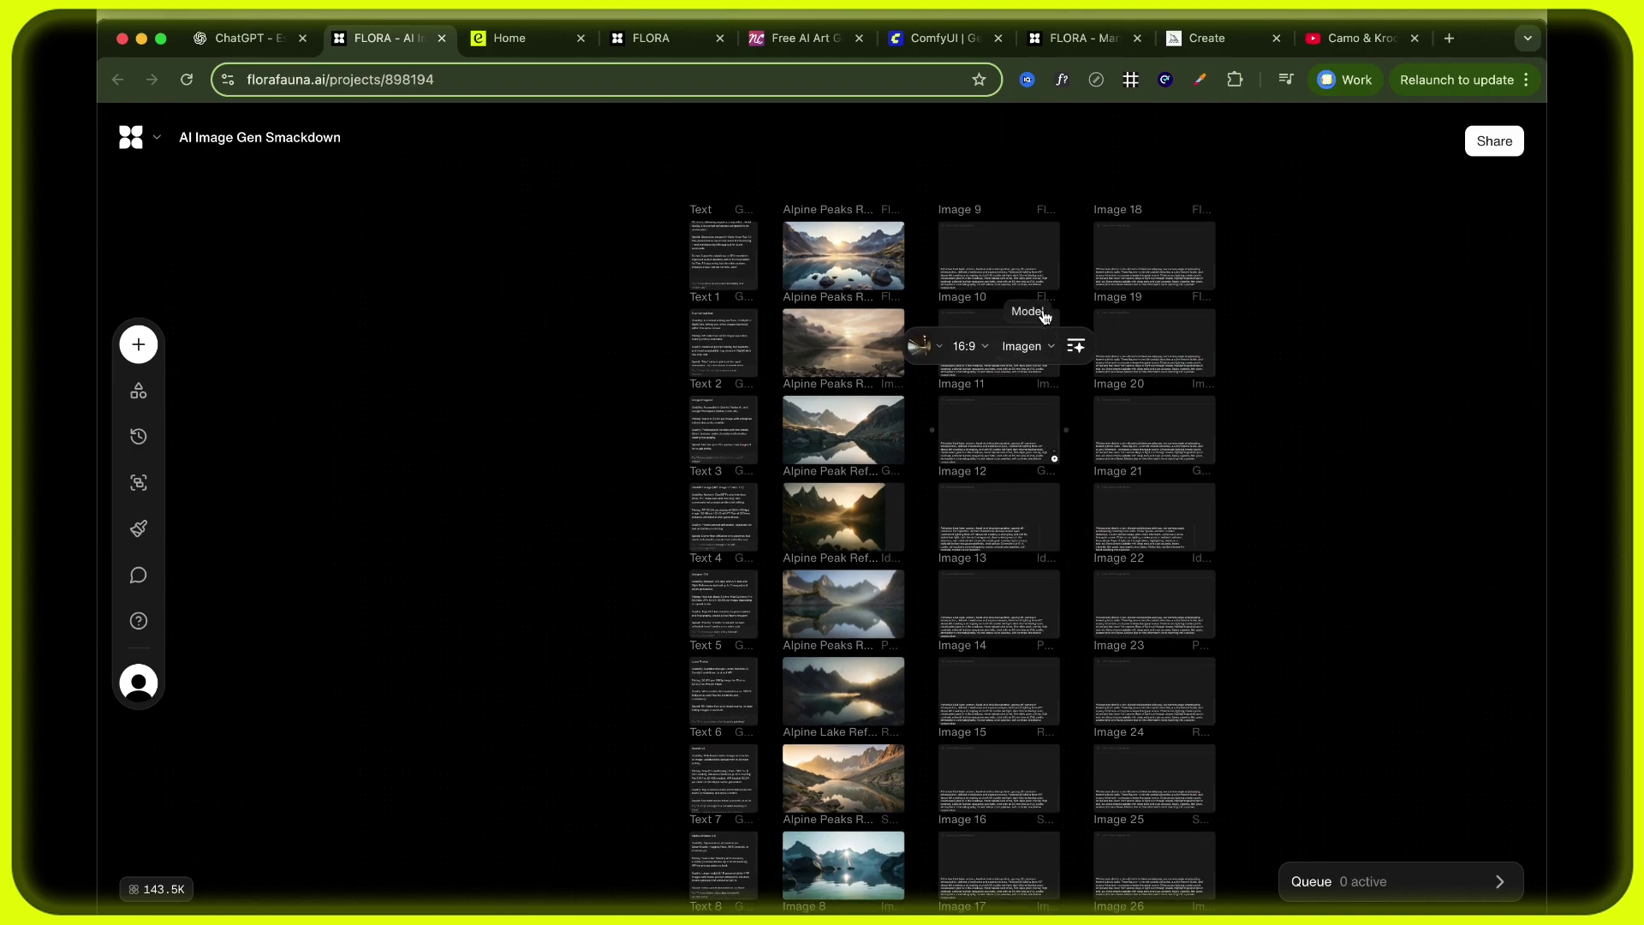
Generate the portraits for Images 9–12 with Flux Pro, Flux Kontext, Imagen and GPT Image.
{"action": "scroll", "coordinate": [1023, 295], "scroll_direction": "up", "scroll_amount": 5}
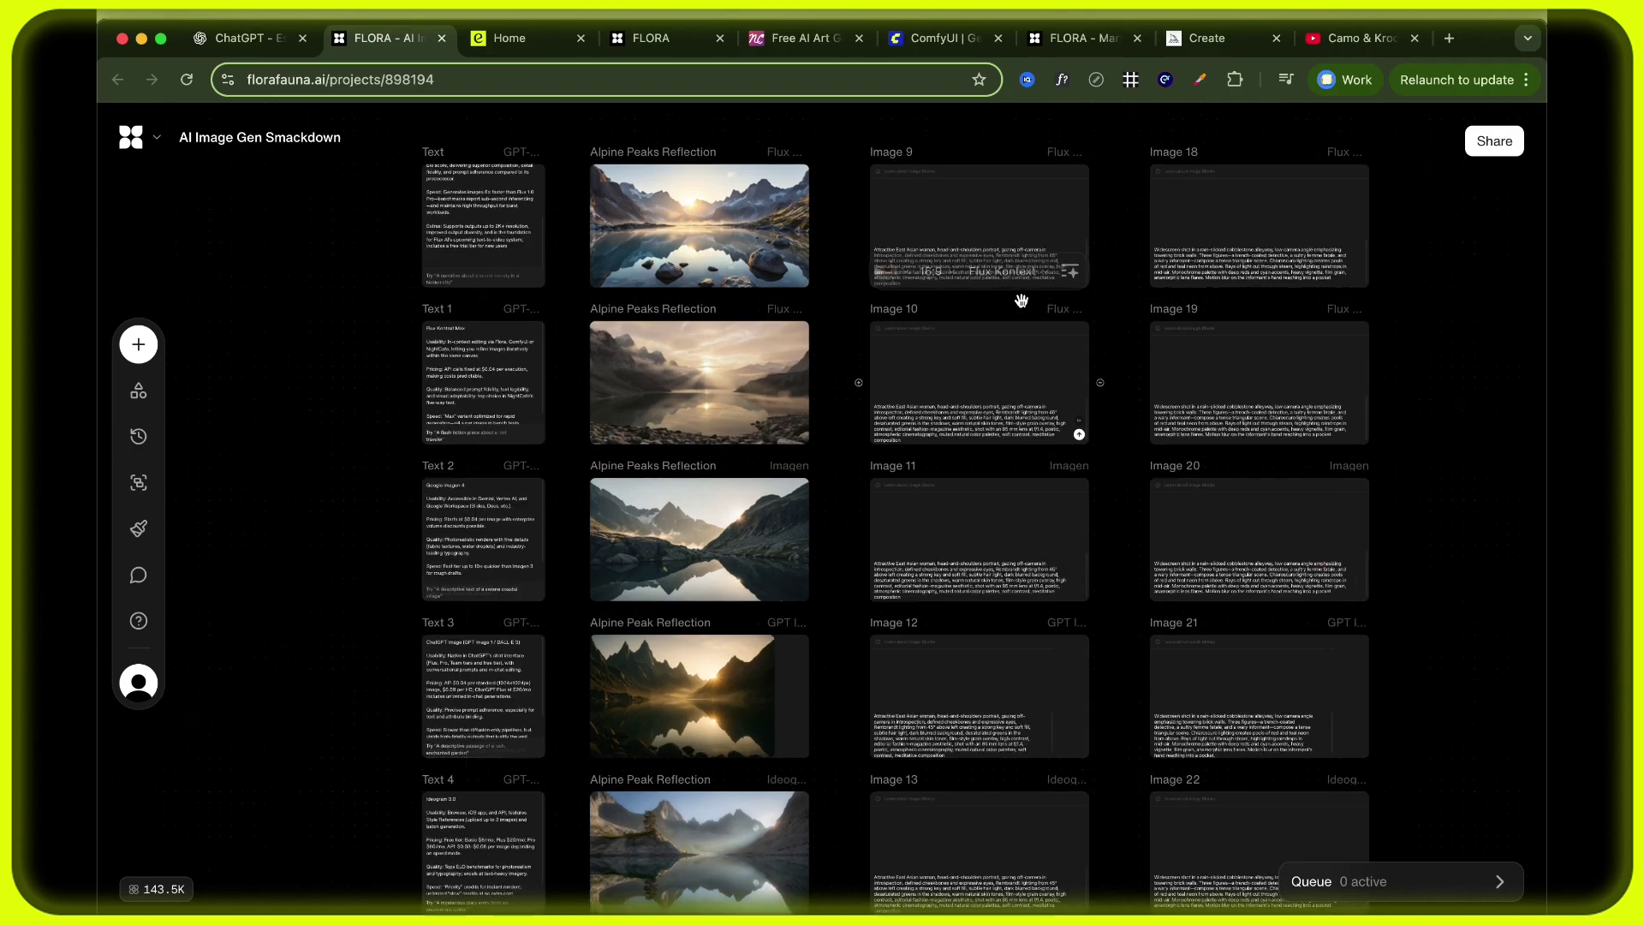
{"action": "scroll", "coordinate": [1021, 300], "scroll_direction": "up", "scroll_amount": 10}
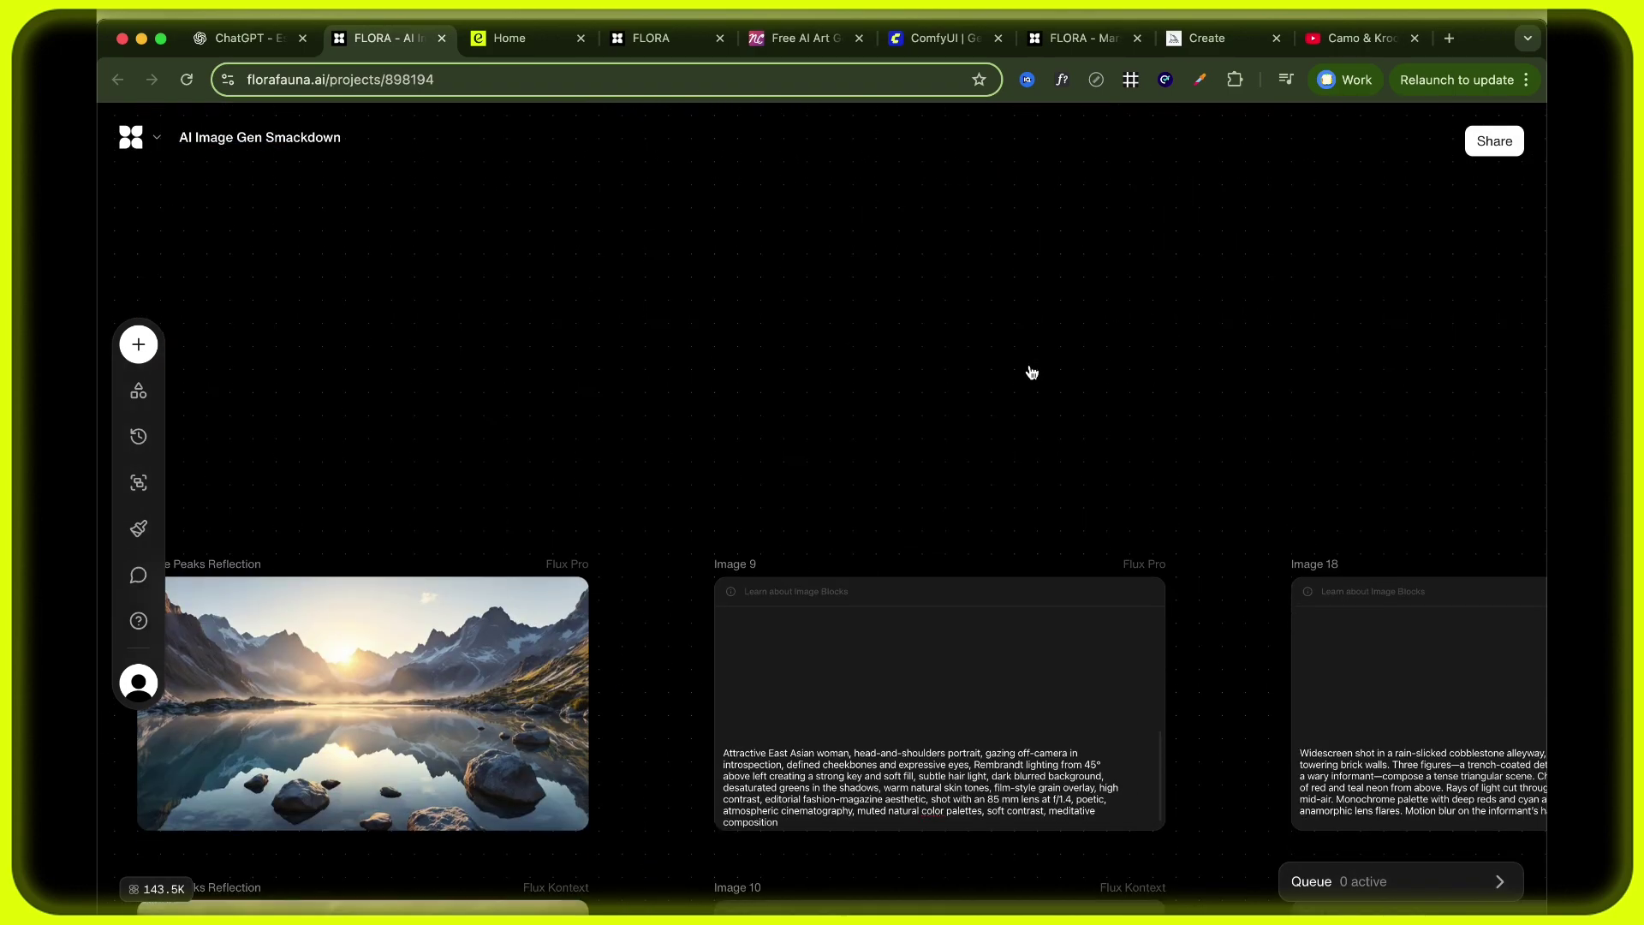
{"action": "scroll", "coordinate": [1031, 372], "scroll_direction": "down", "scroll_amount": 5}
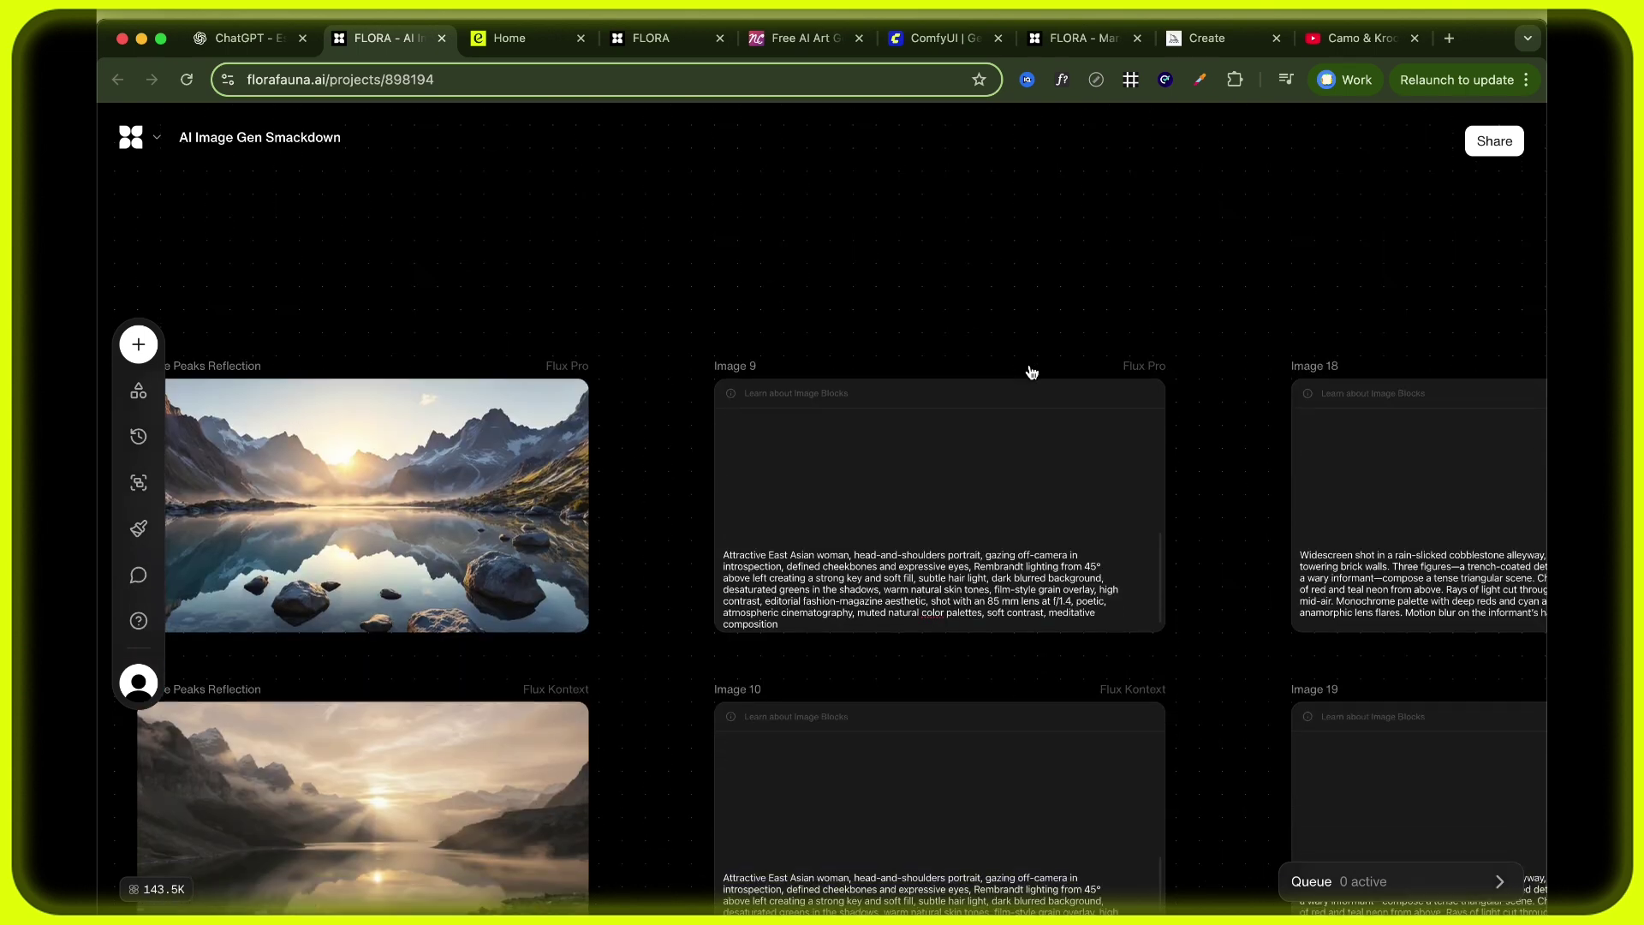
{"action": "scroll", "coordinate": [1031, 371], "scroll_direction": "down", "scroll_amount": 2}
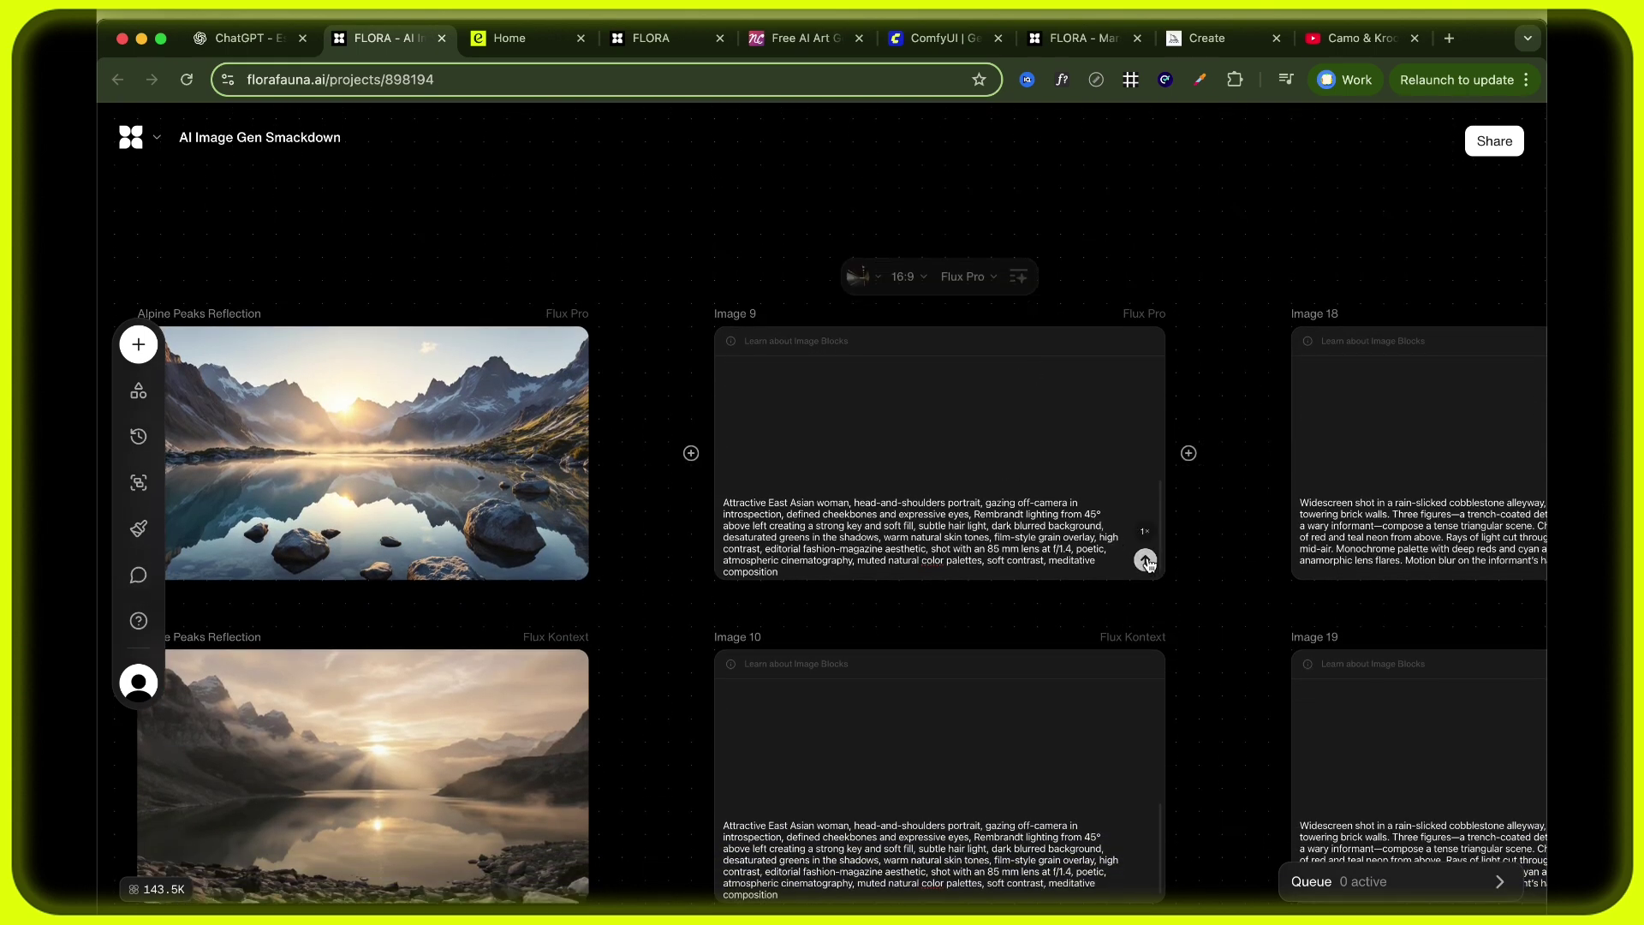
{"action": "left_click", "coordinate": [1146, 561]}
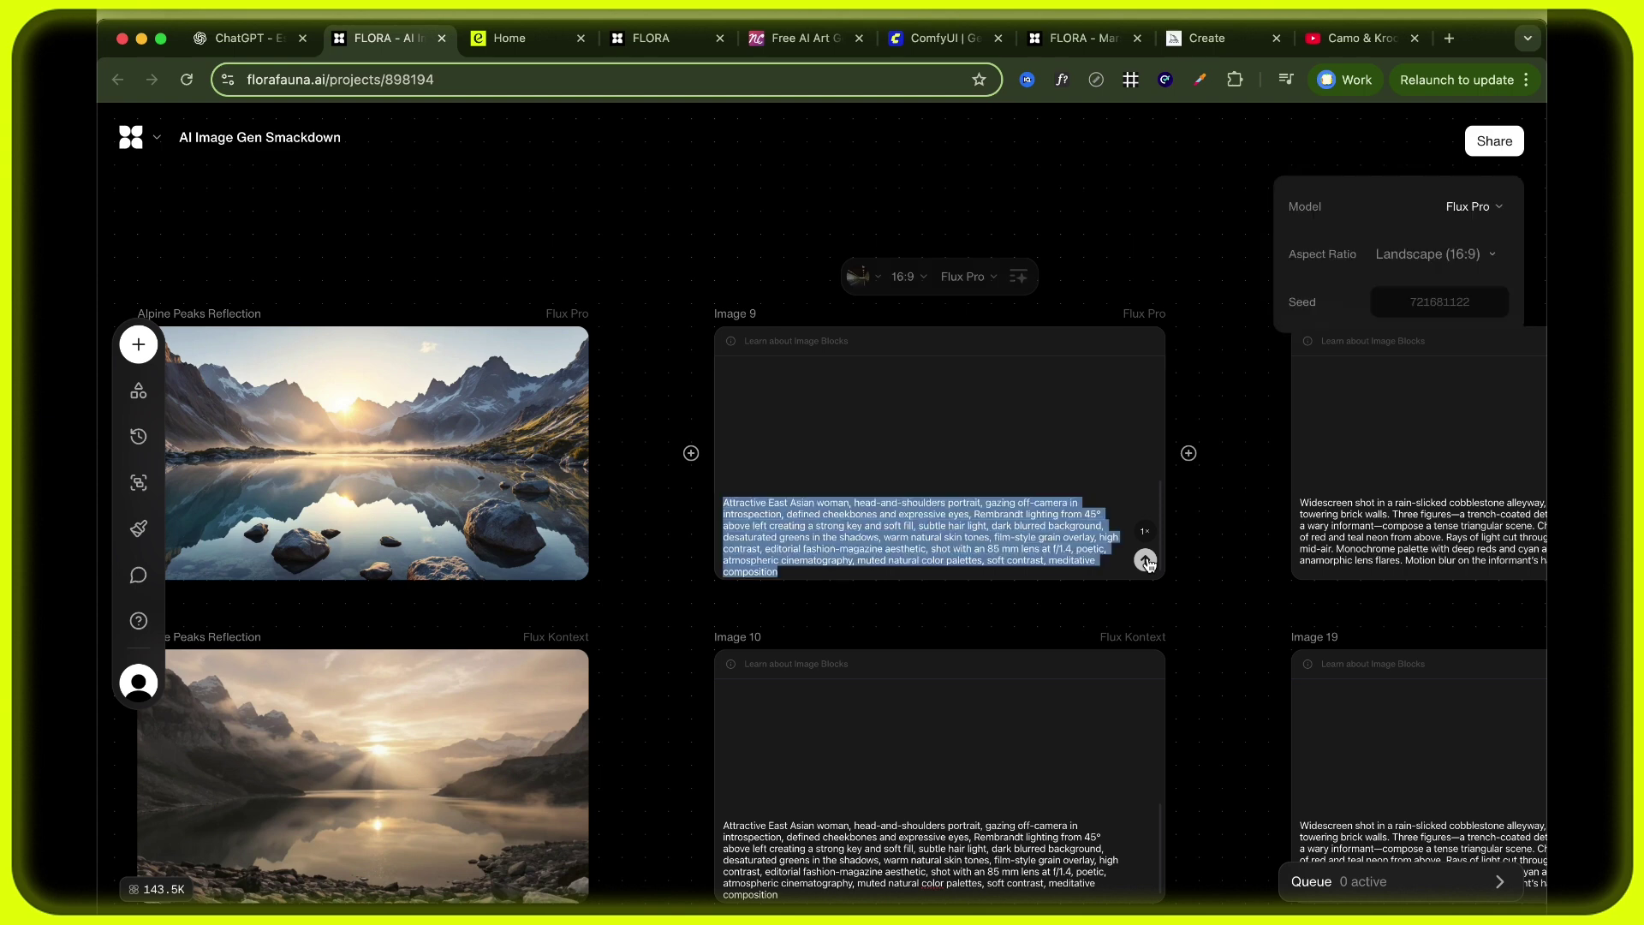
{"action": "scroll", "coordinate": [1186, 587], "scroll_direction": "down", "scroll_amount": 2}
{"action": "scroll", "coordinate": [1186, 587], "scroll_direction": "down", "scroll_amount": 2}
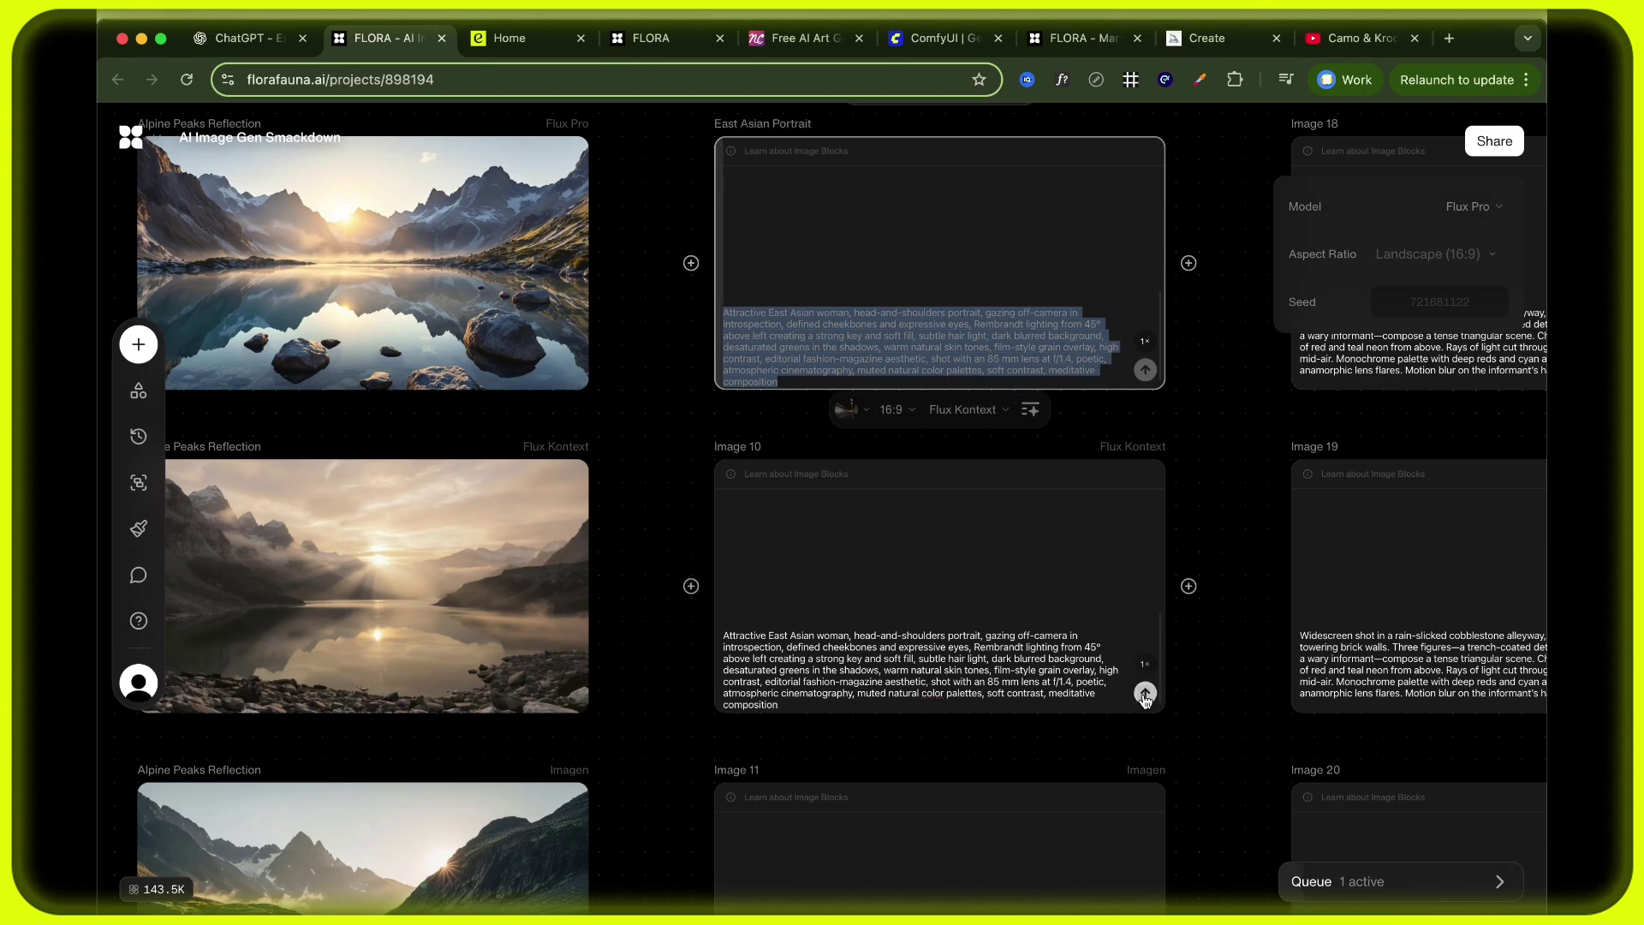
{"action": "left_click", "coordinate": [1146, 693]}
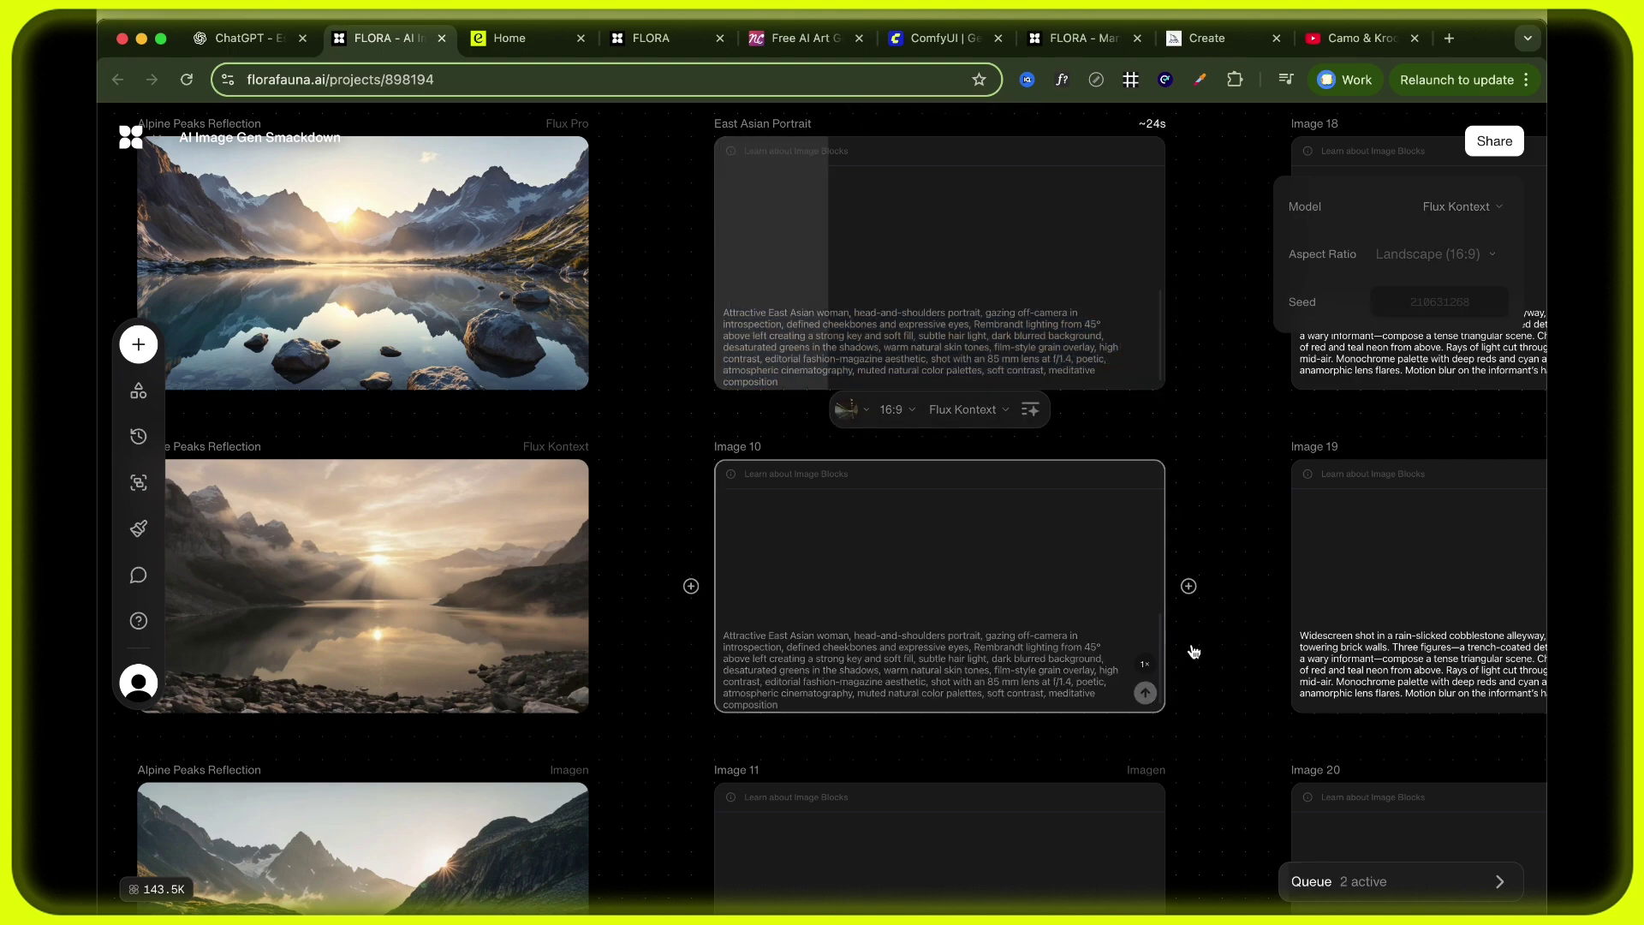
{"action": "scroll", "coordinate": [1194, 650], "scroll_direction": "down", "scroll_amount": 8}
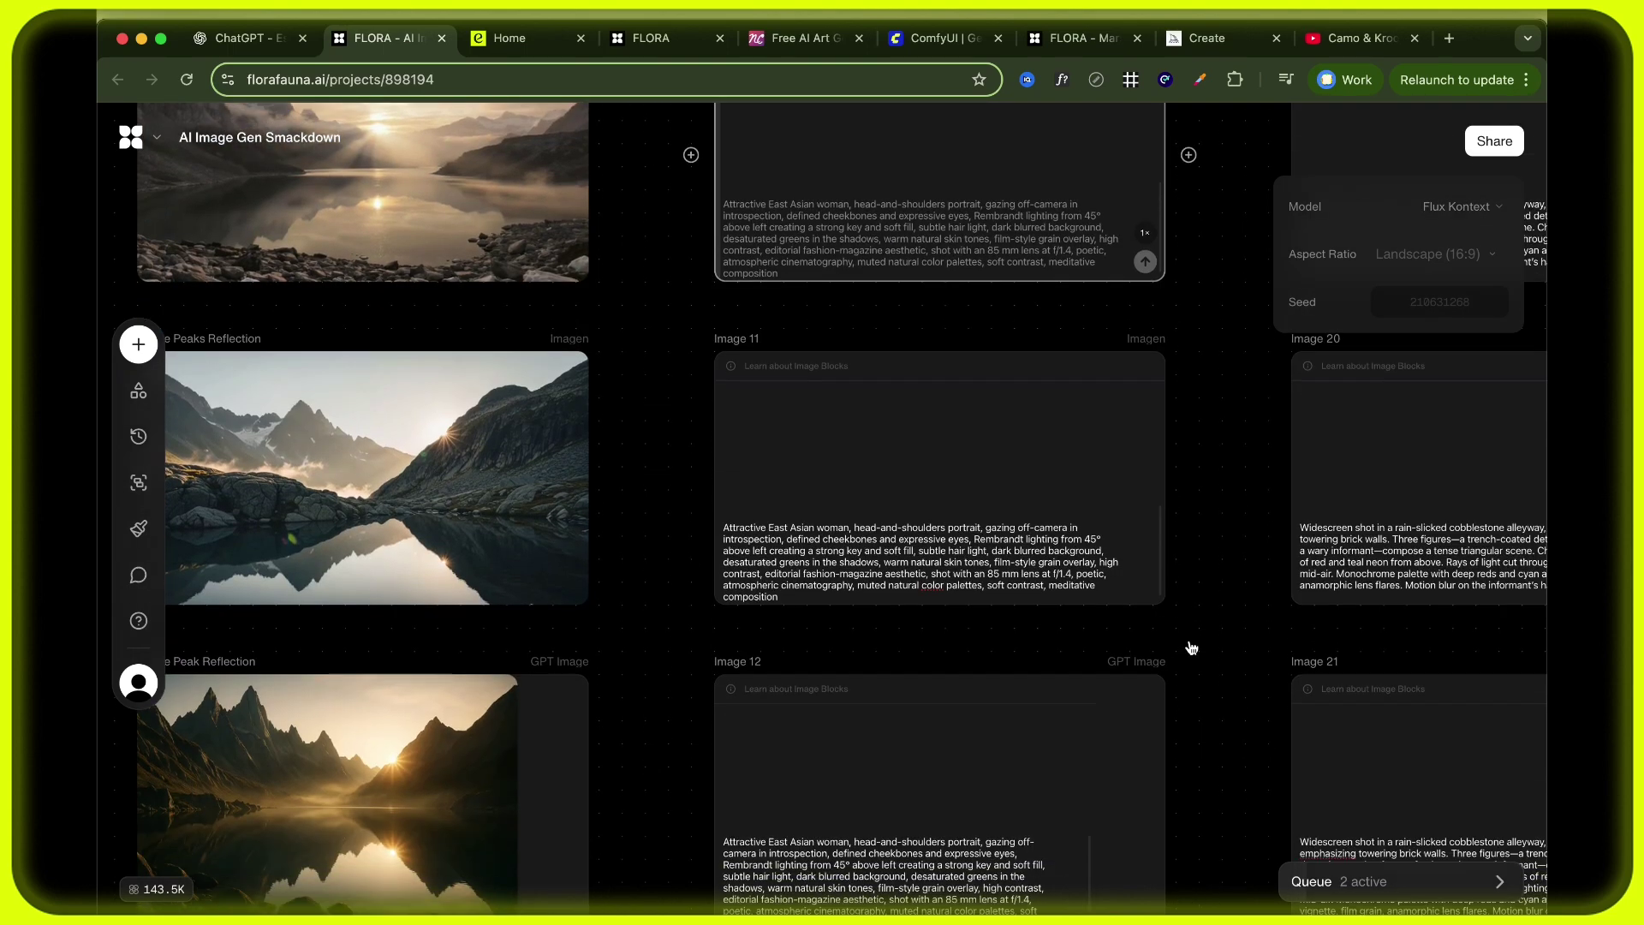
{"action": "left_click", "coordinate": [1146, 585]}
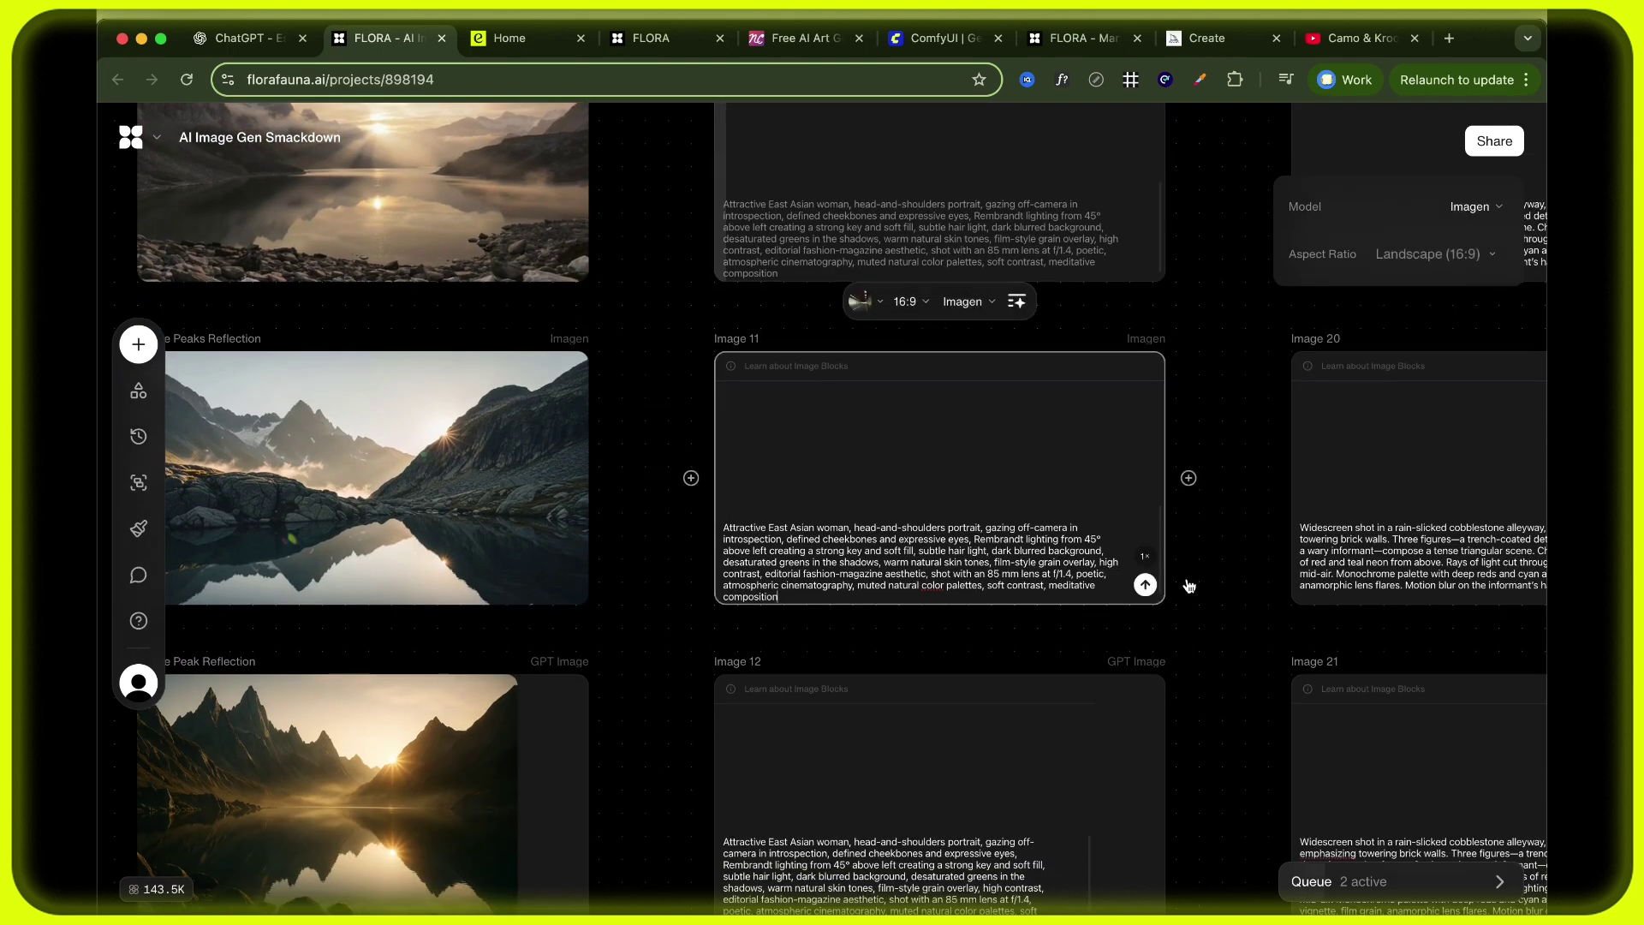
{"action": "scroll", "coordinate": [1185, 514], "scroll_direction": "down", "scroll_amount": 5}
{"action": "scroll", "coordinate": [1185, 579], "scroll_direction": "down", "scroll_amount": 3}
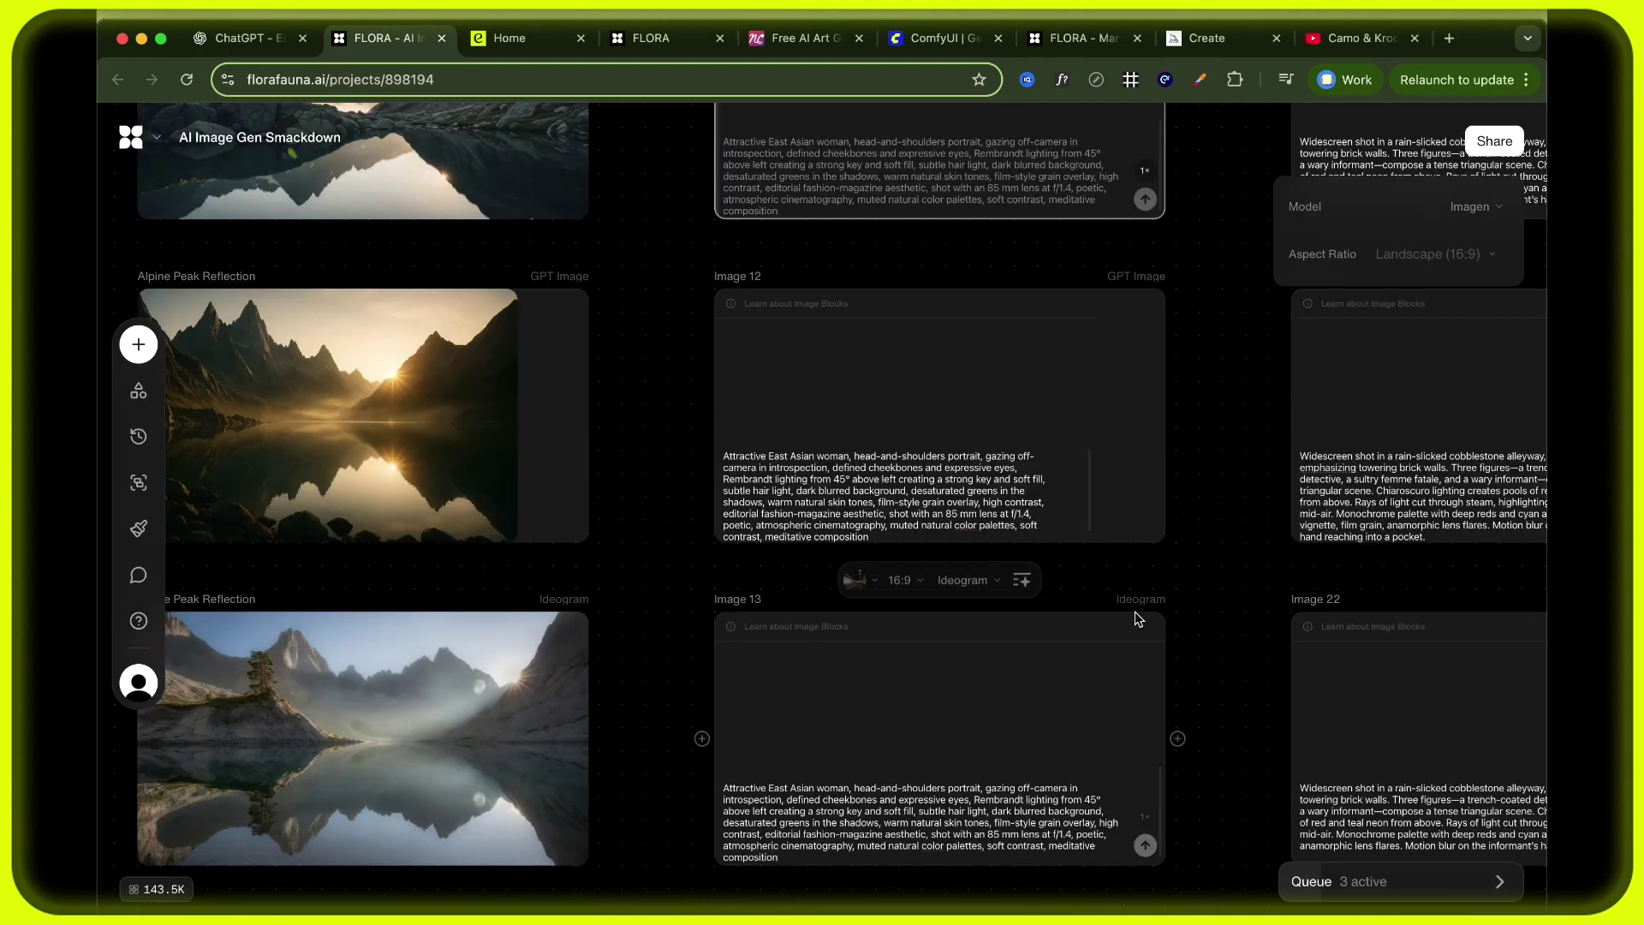
{"action": "left_click", "coordinate": [1073, 521]}
Generate the portraits for Images 13–16 with Ideogram, Photon, Recraft and SD3.5.
{"action": "scroll", "coordinate": [1186, 555], "scroll_direction": "down", "scroll_amount": 6}
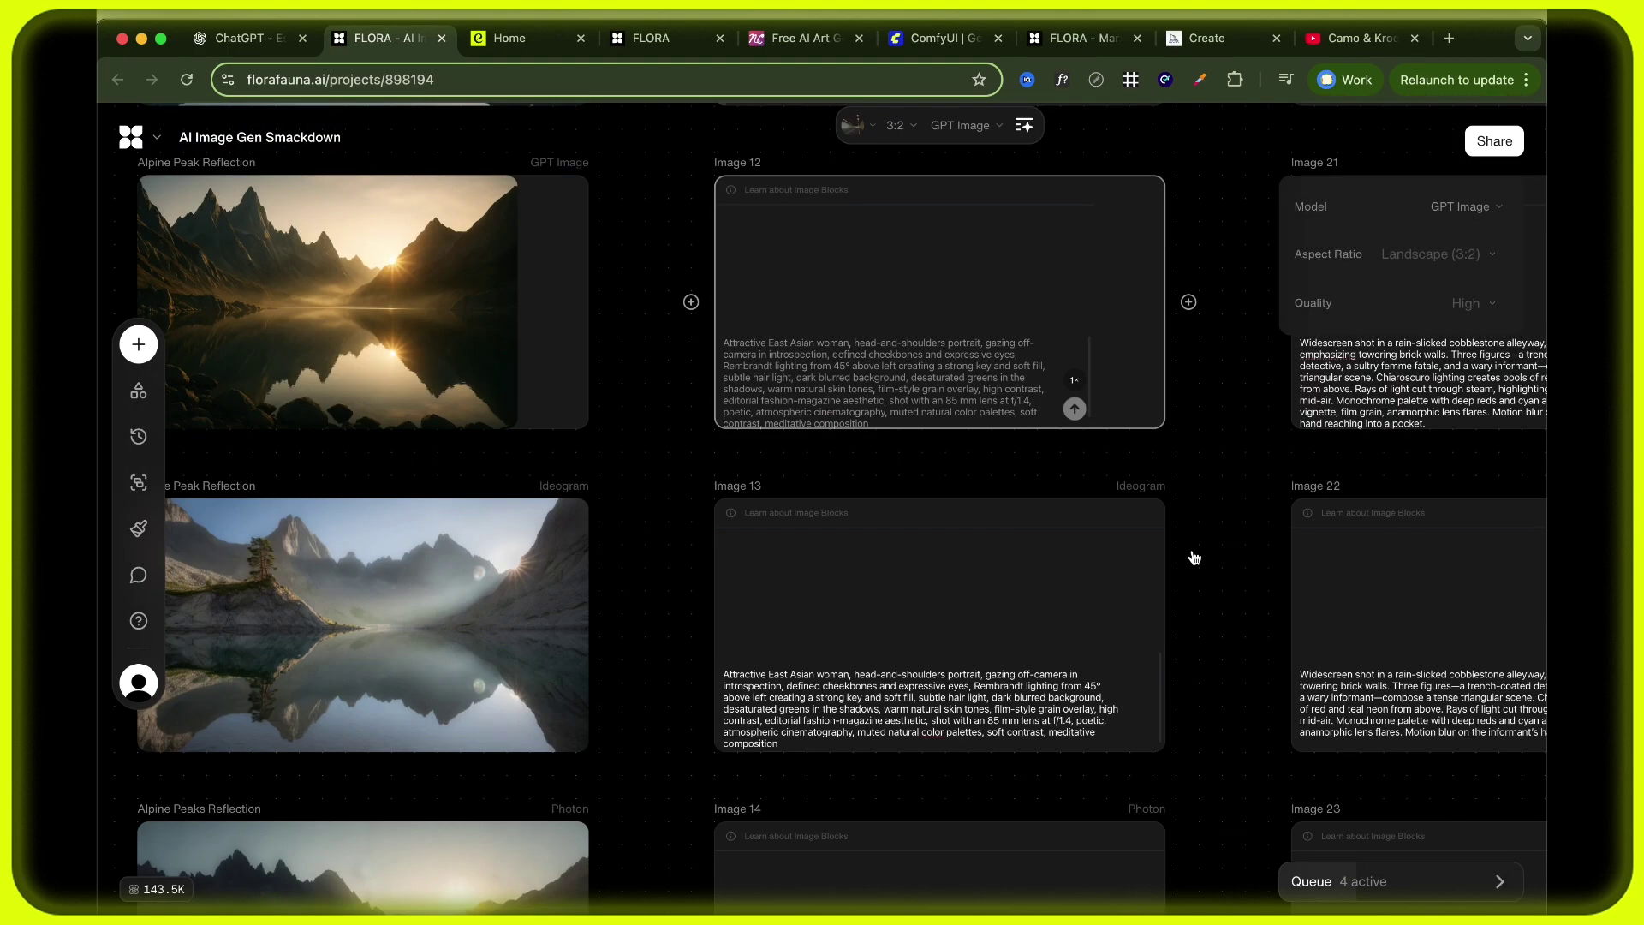
{"action": "left_click", "coordinate": [1145, 582]}
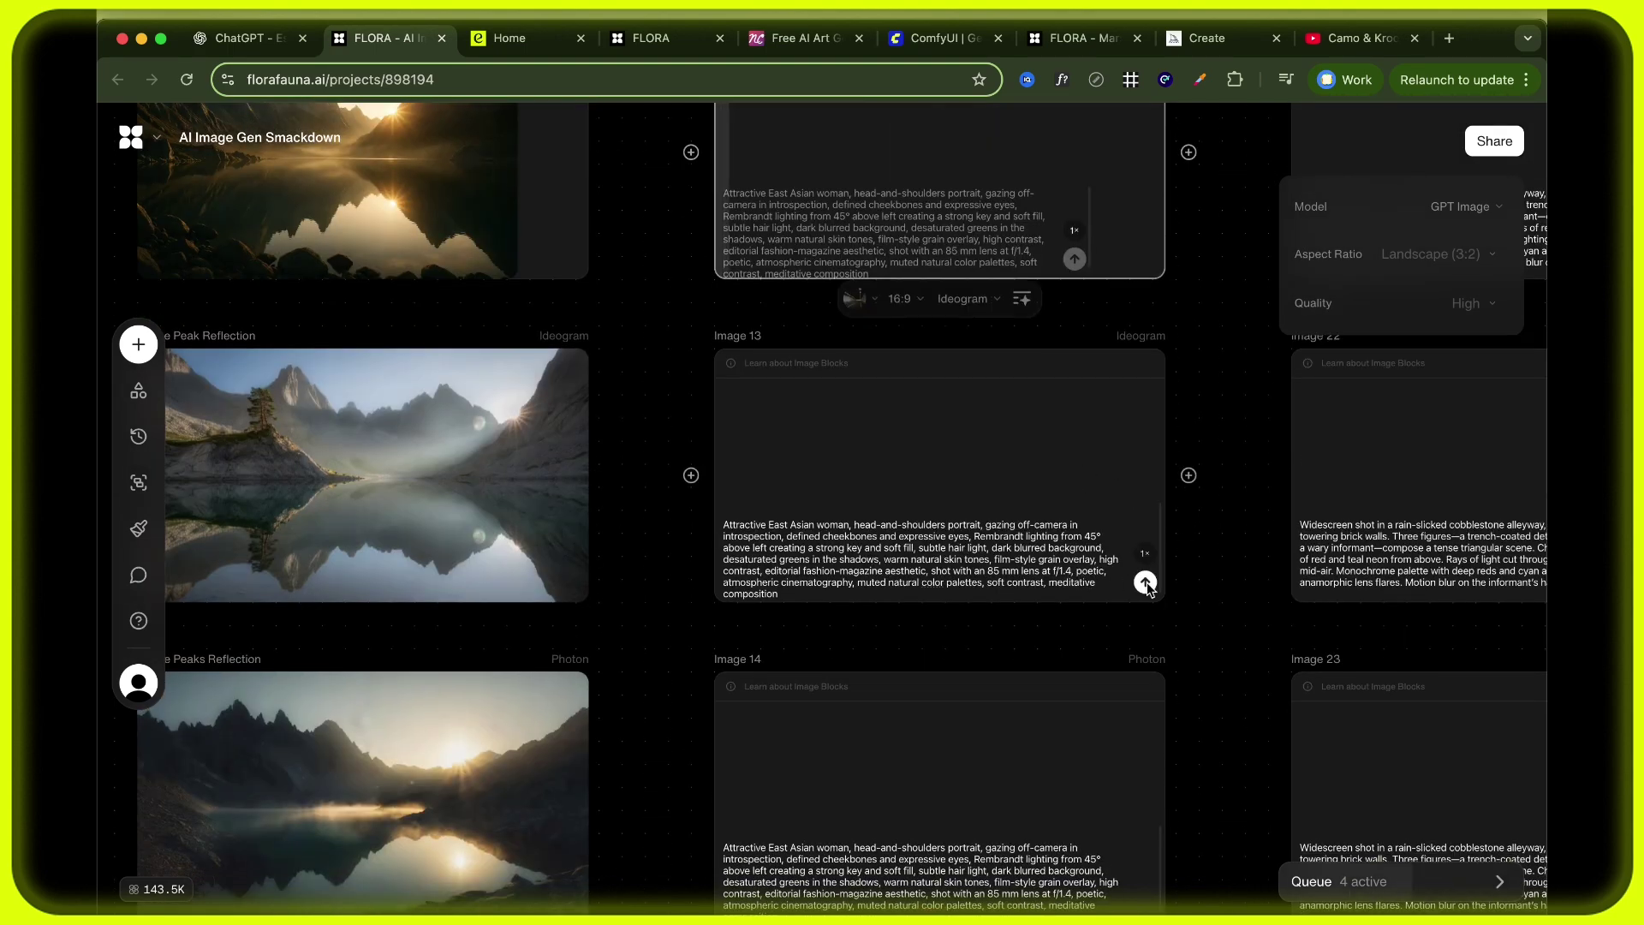
{"action": "scroll", "coordinate": [1192, 554], "scroll_direction": "down", "scroll_amount": 6}
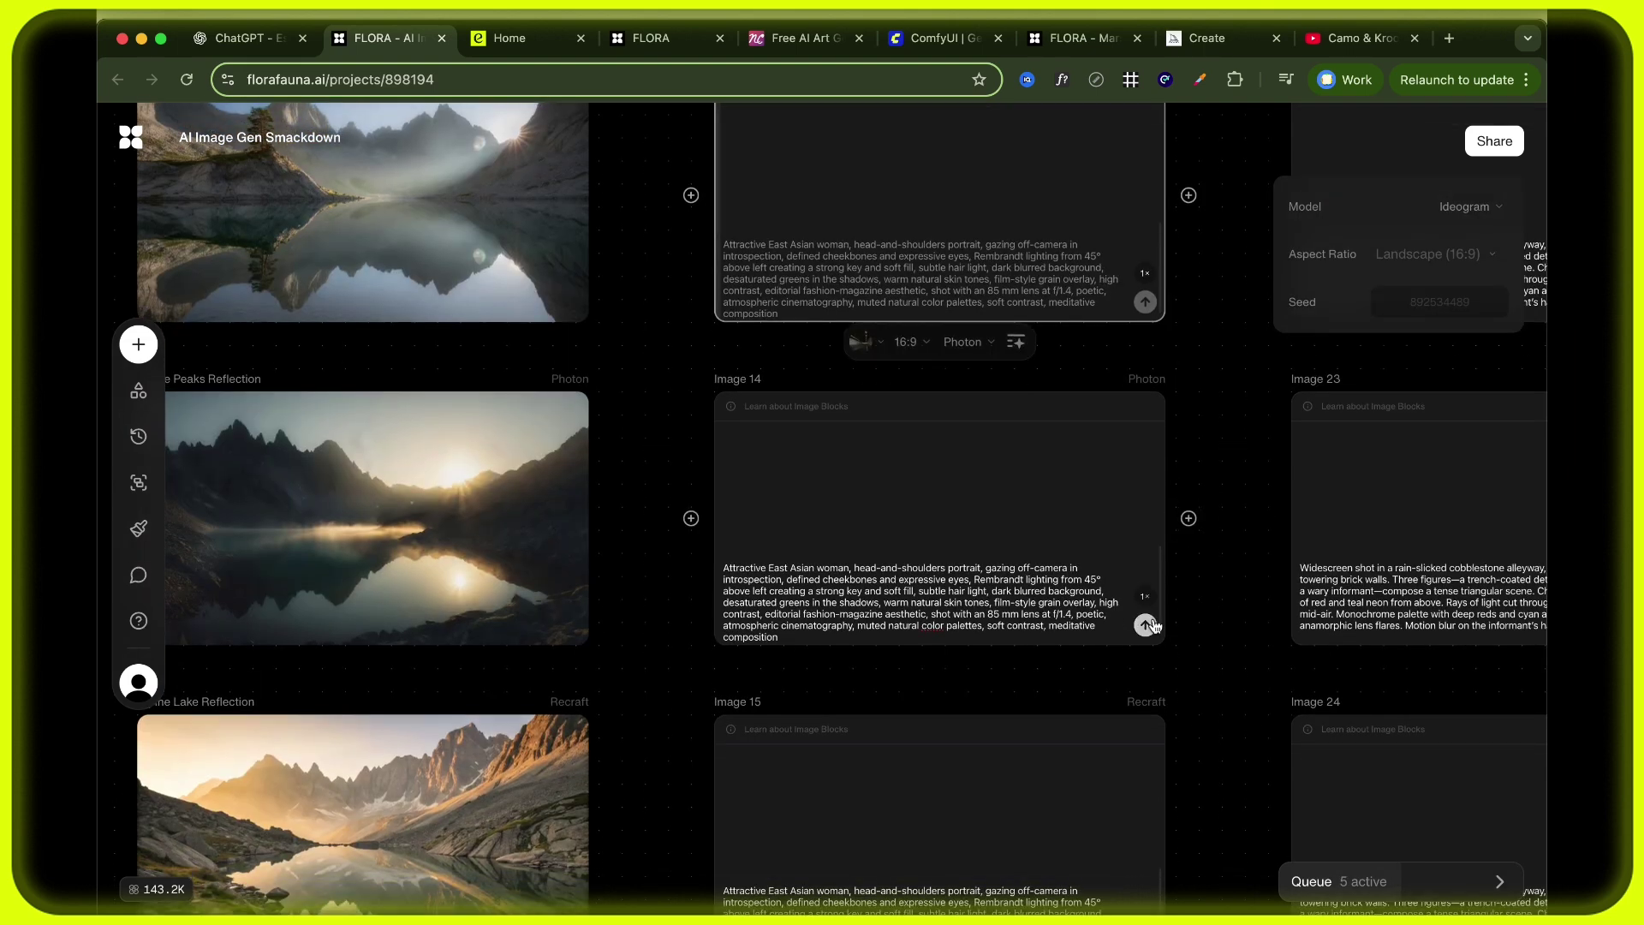
{"action": "left_click", "coordinate": [1147, 625]}
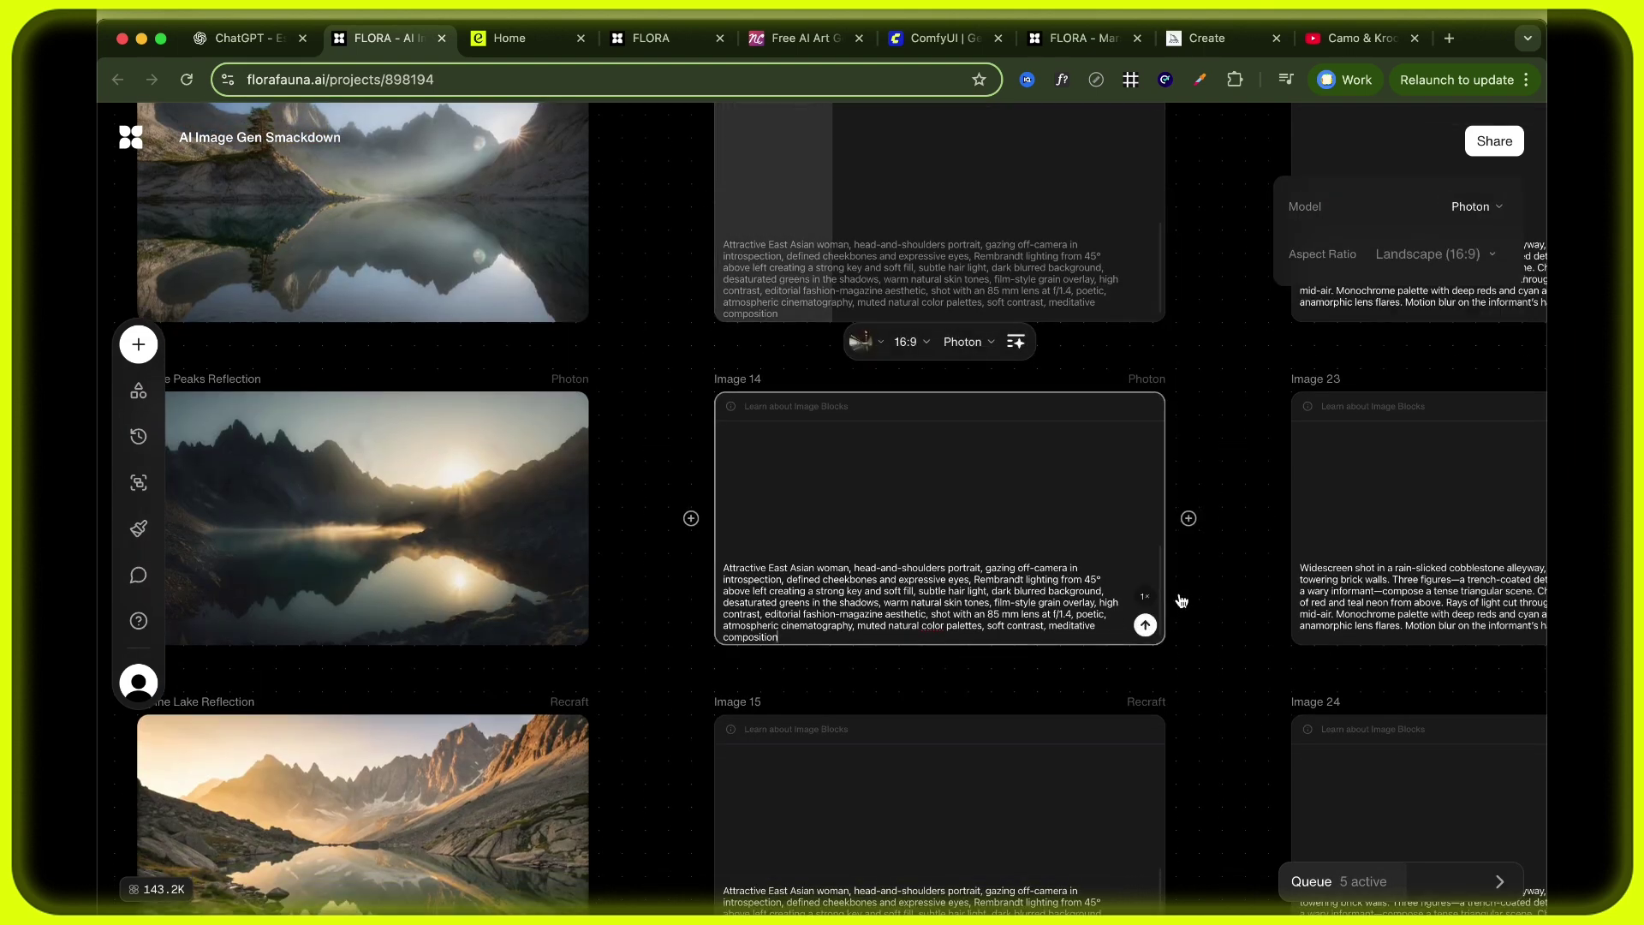
{"action": "mouse_move", "coordinate": [445, 519]}
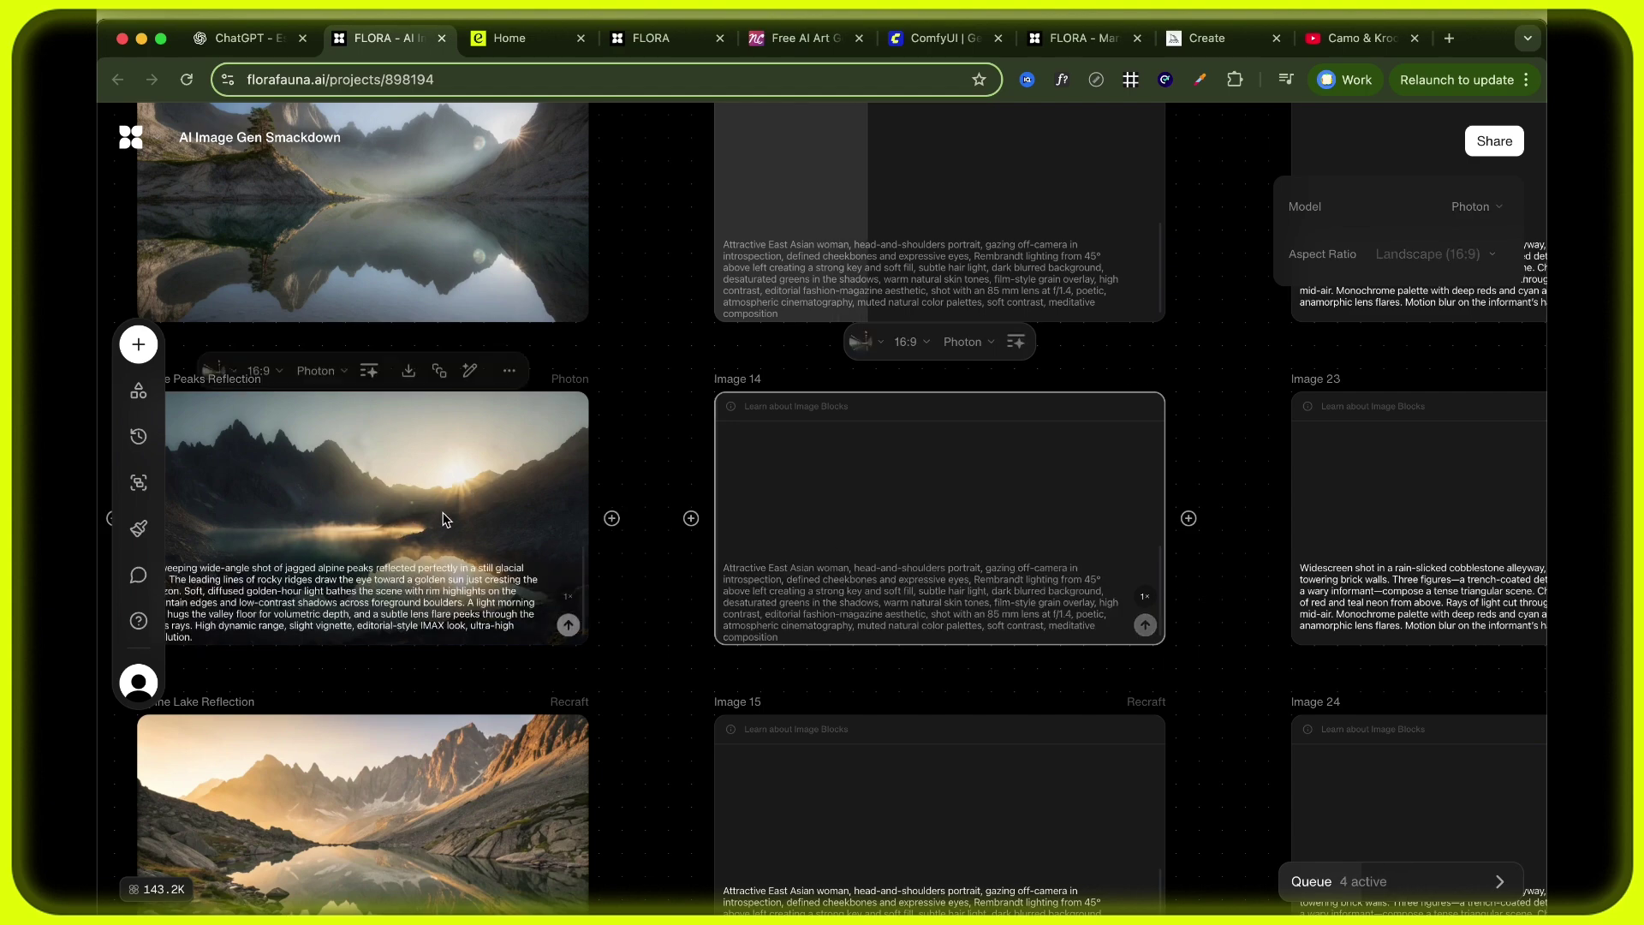
{"action": "scroll", "coordinate": [1214, 613], "scroll_direction": "down", "scroll_amount": 4}
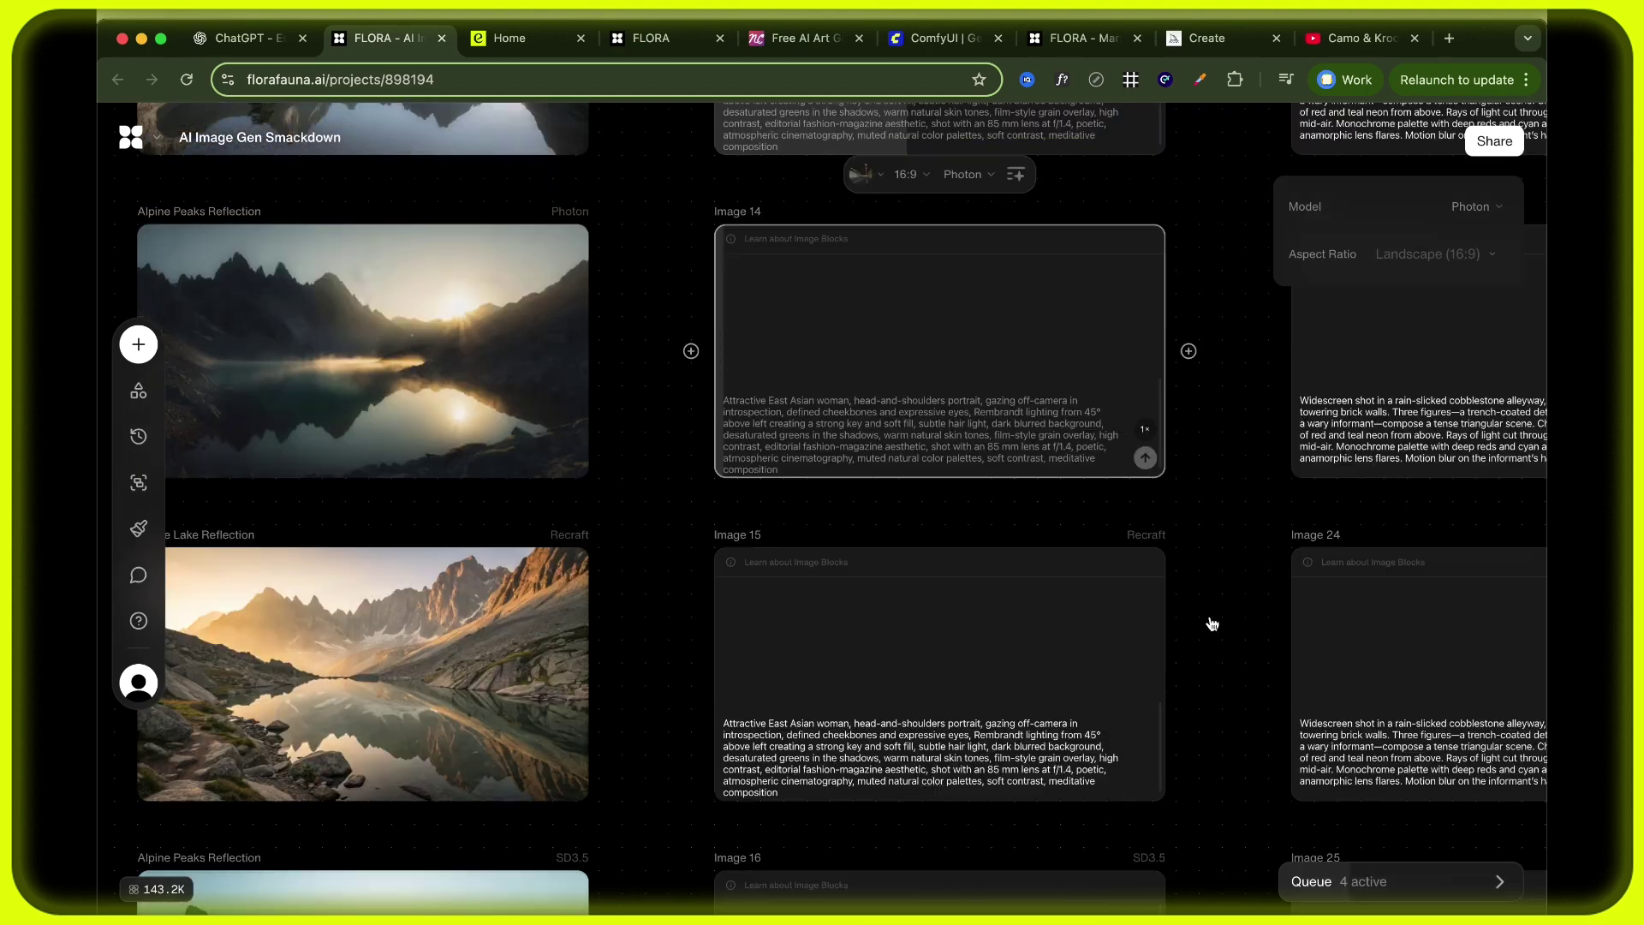
{"action": "scroll", "coordinate": [1212, 623], "scroll_direction": "down", "scroll_amount": 4}
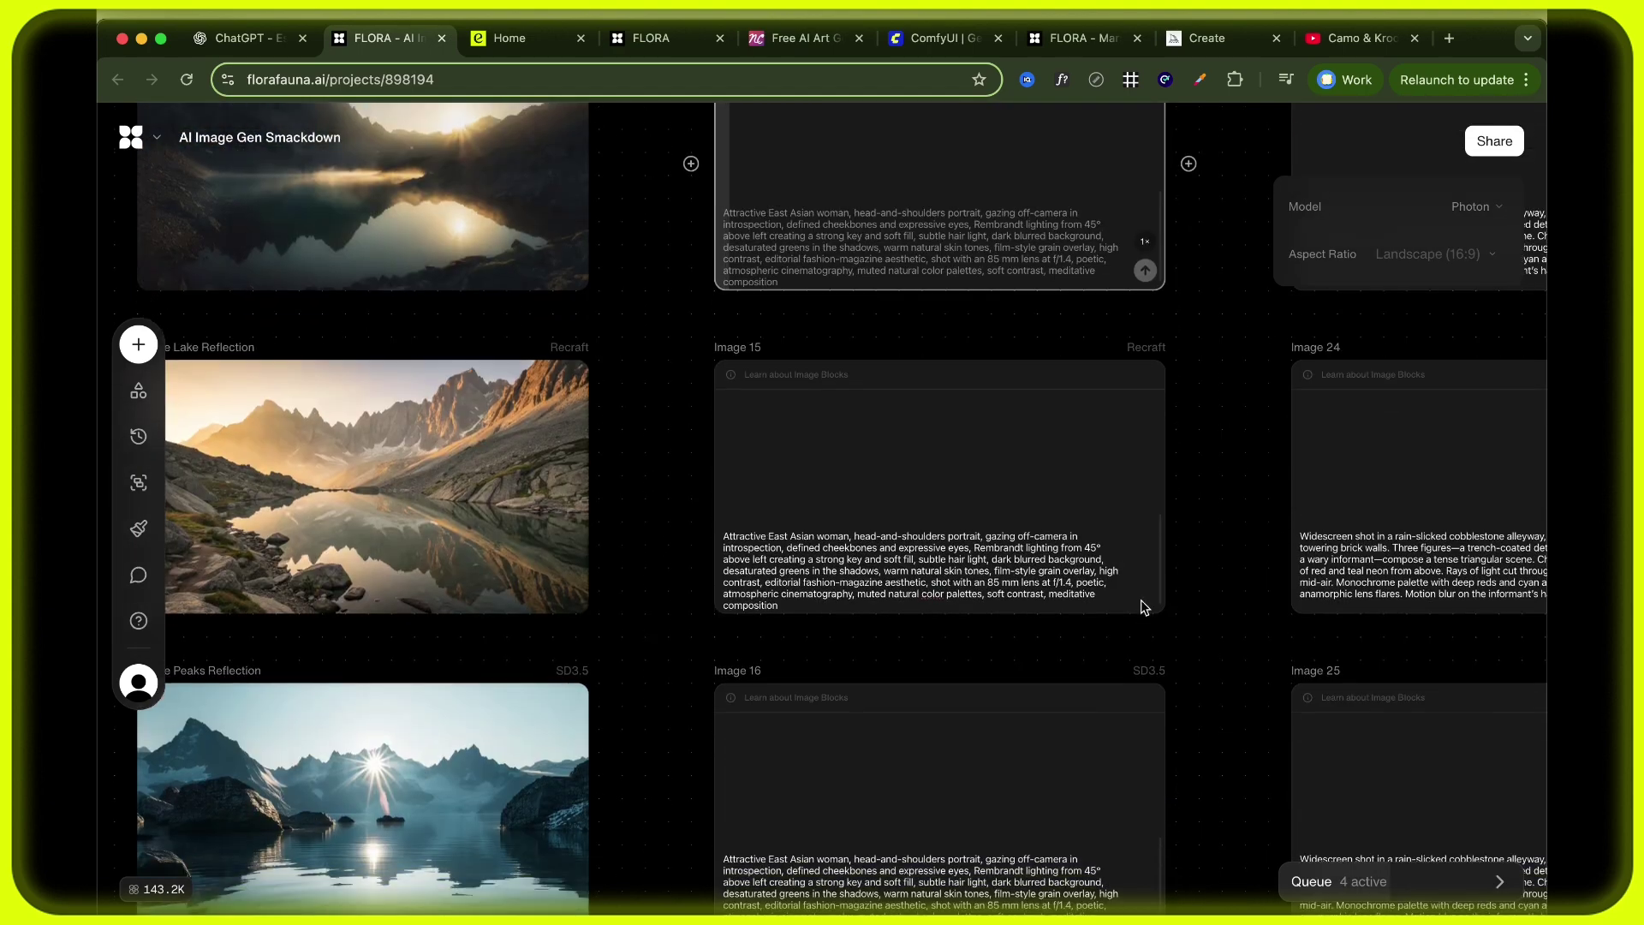
{"action": "left_click", "coordinate": [1145, 589]}
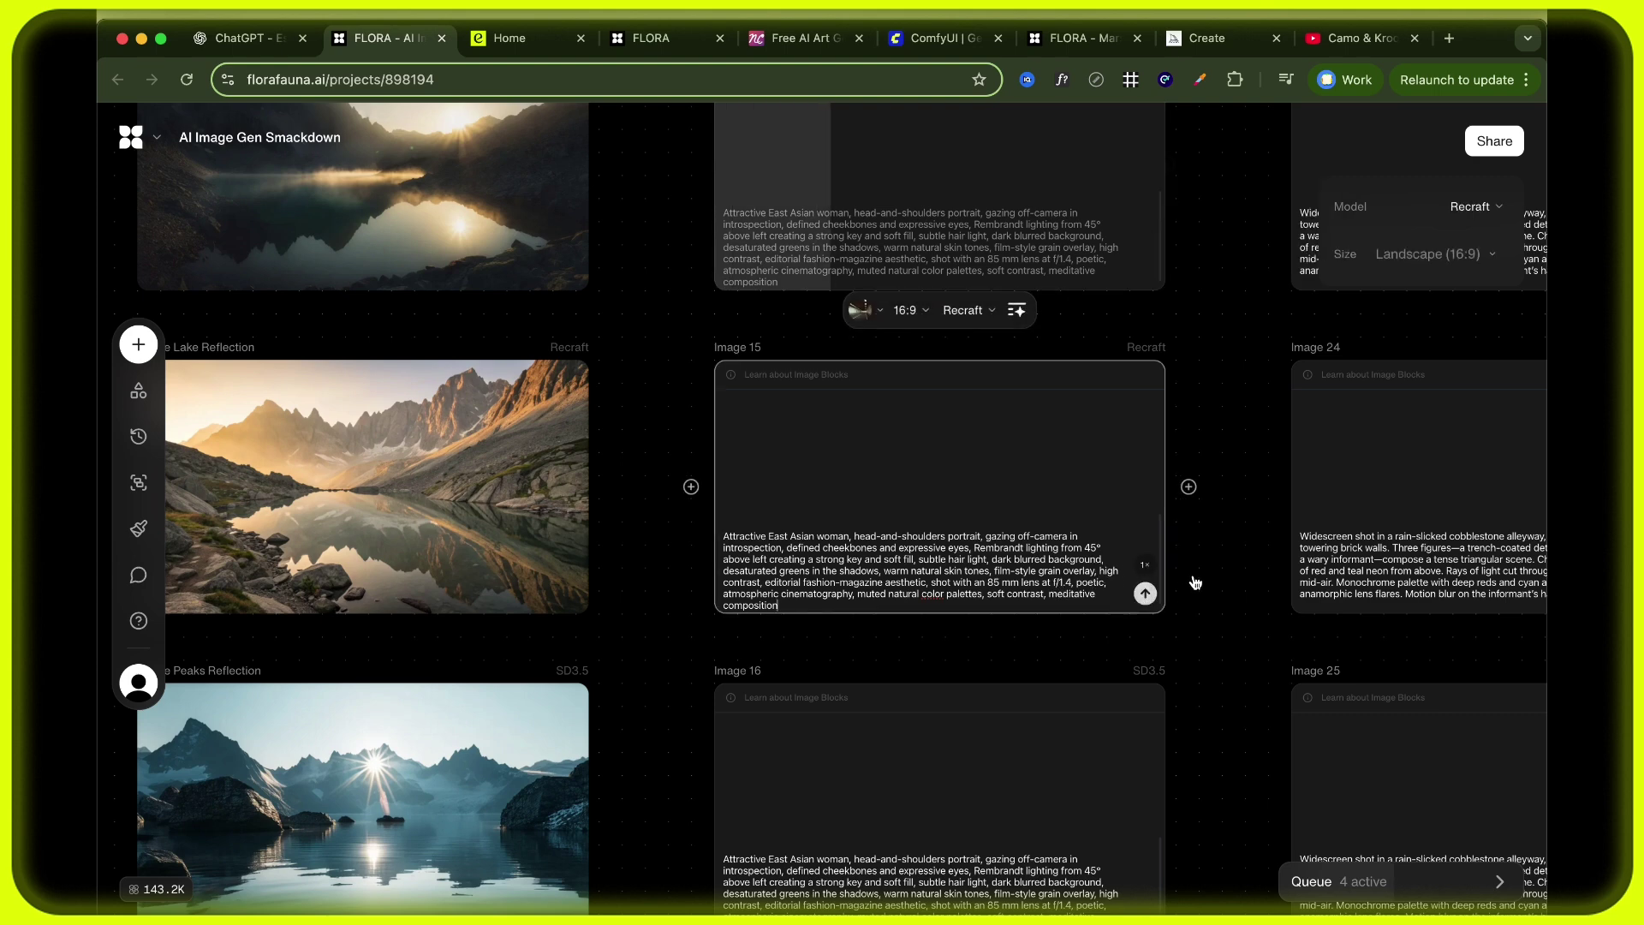
{"action": "scroll", "coordinate": [1195, 582], "scroll_direction": "down", "scroll_amount": 6}
{"action": "scroll", "coordinate": [1195, 582], "scroll_direction": "down", "scroll_amount": 5}
{"action": "mouse_move", "coordinate": [1139, 425]}
{"action": "left_click", "coordinate": [1145, 426]}
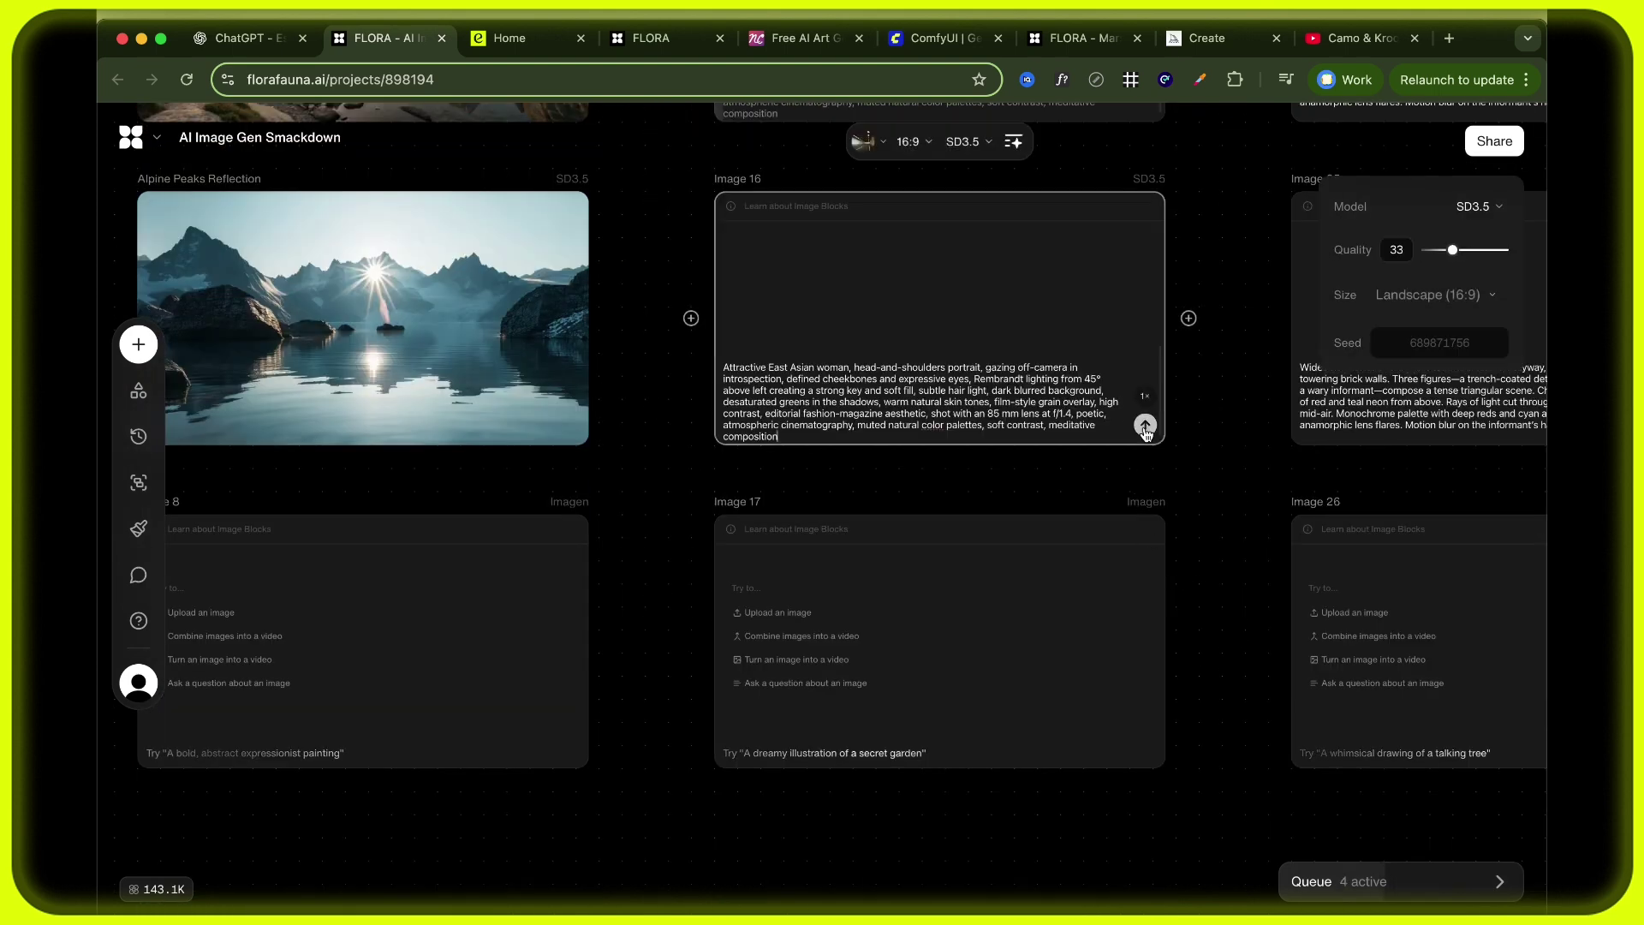
Select and copy the Flux Pro East Asian Portrait prompt text.
{"action": "scroll", "coordinate": [889, 389], "scroll_direction": "up", "scroll_amount": 7}
{"action": "left_click", "coordinate": [879, 384]}
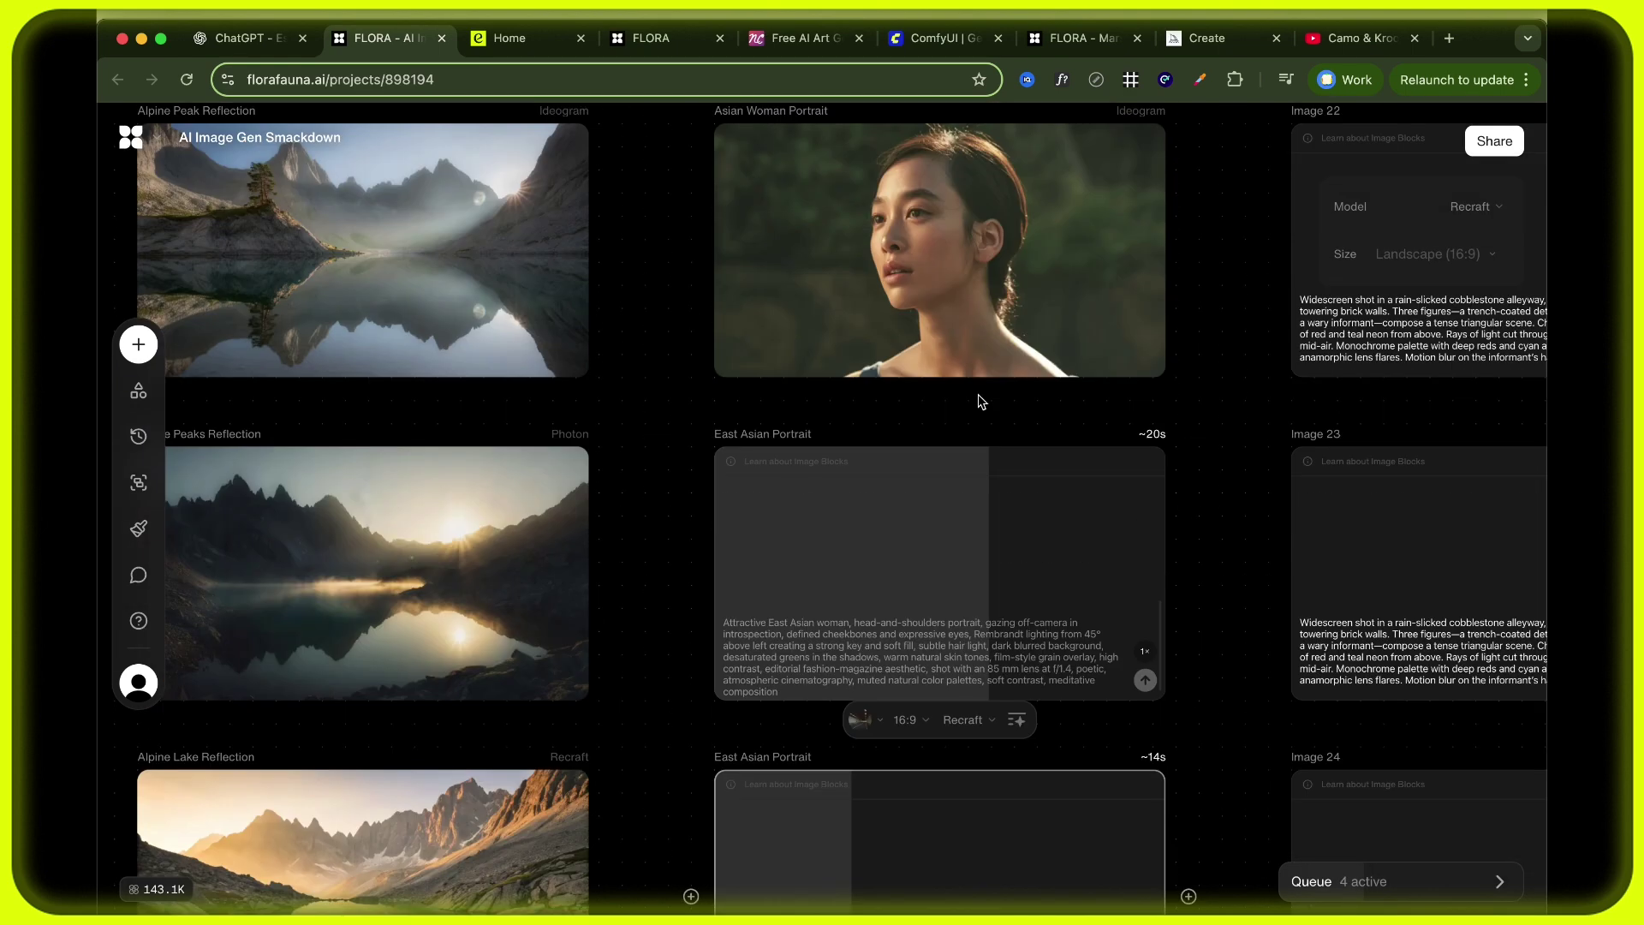
{"action": "scroll", "coordinate": [982, 401], "scroll_direction": "up", "scroll_amount": 7}
{"action": "scroll", "coordinate": [1020, 464], "scroll_direction": "up", "scroll_amount": 2}
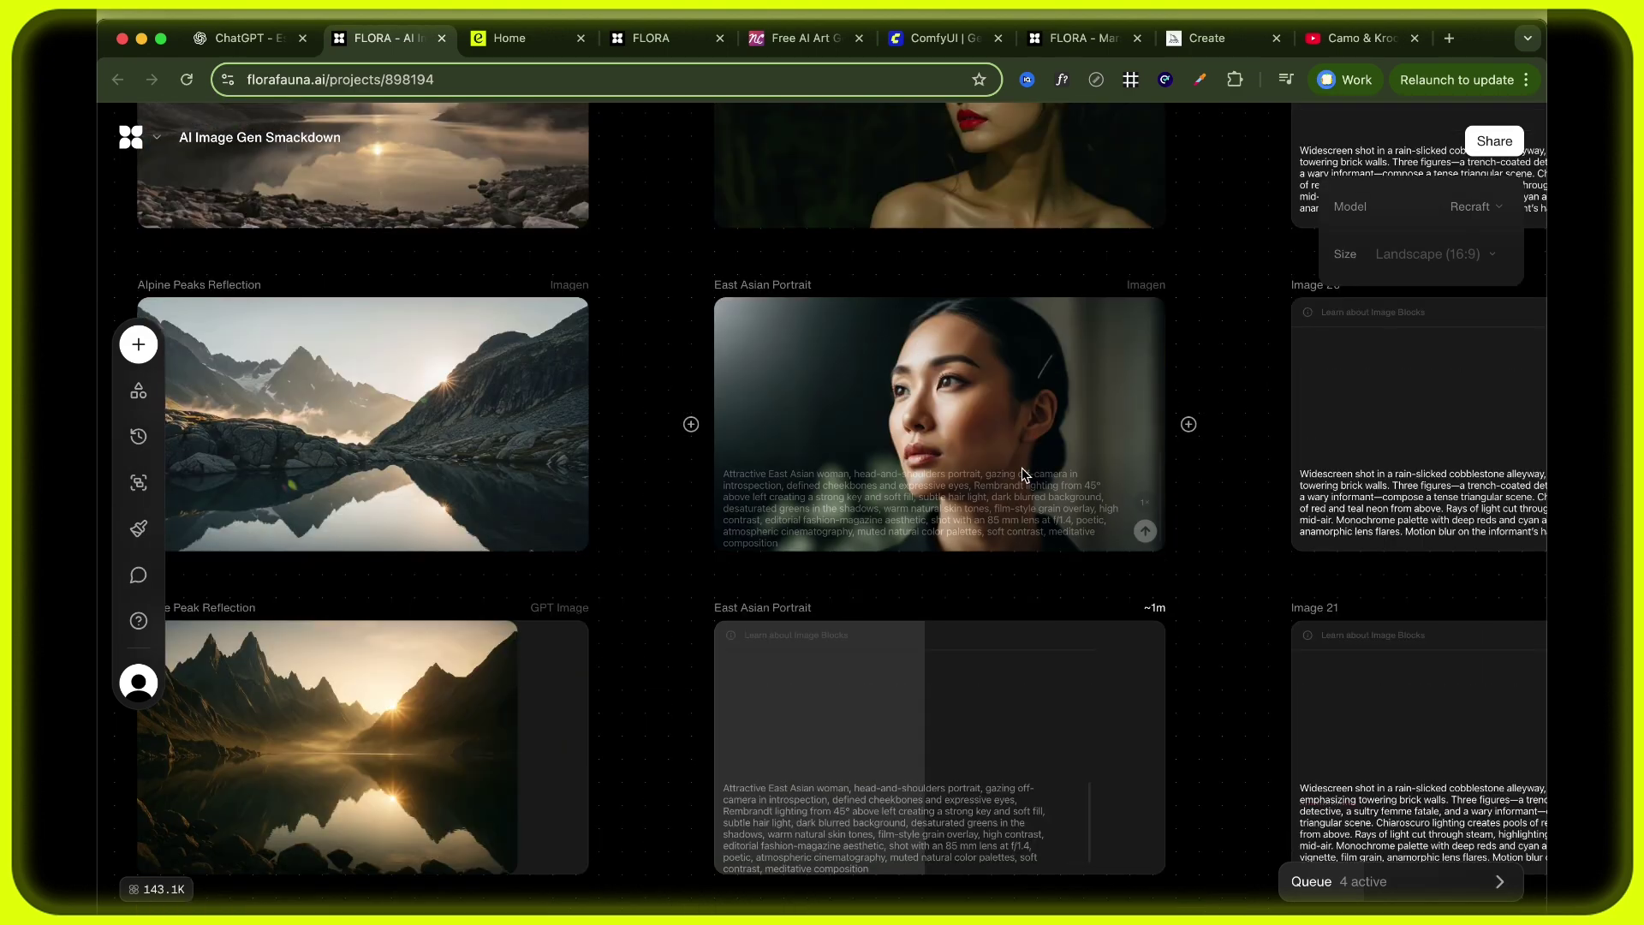
{"action": "scroll", "coordinate": [1023, 473], "scroll_direction": "up", "scroll_amount": 6}
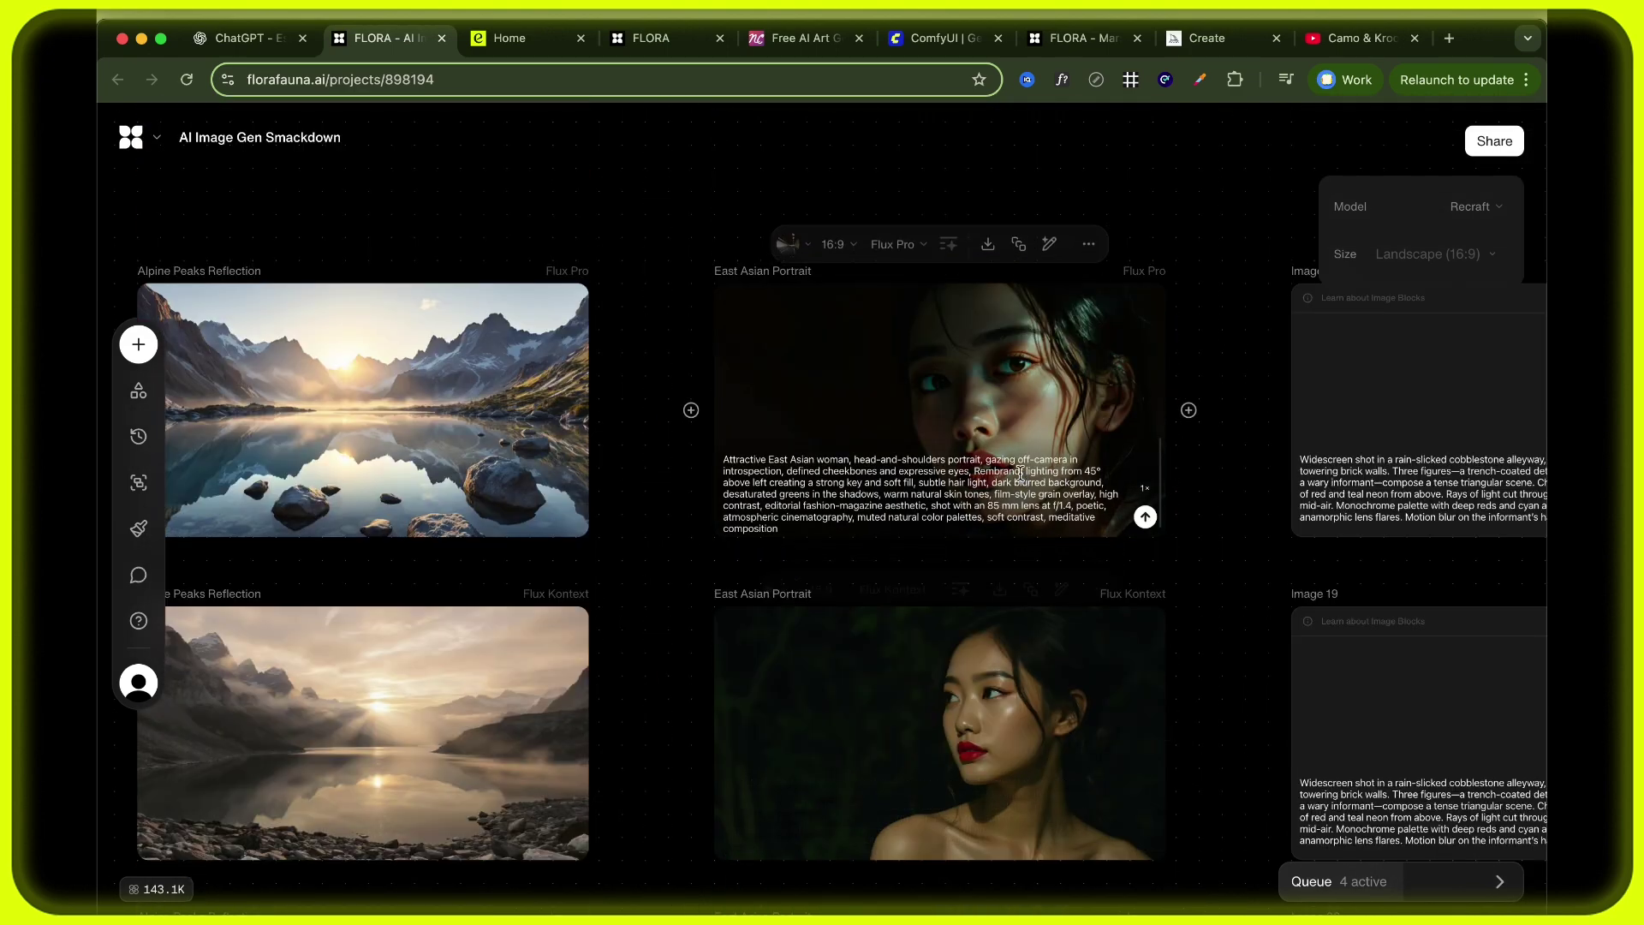
{"action": "left_click", "coordinate": [984, 479]}
{"action": "key", "text": "ctrl+a"}
{"action": "key", "text": "super+c"}
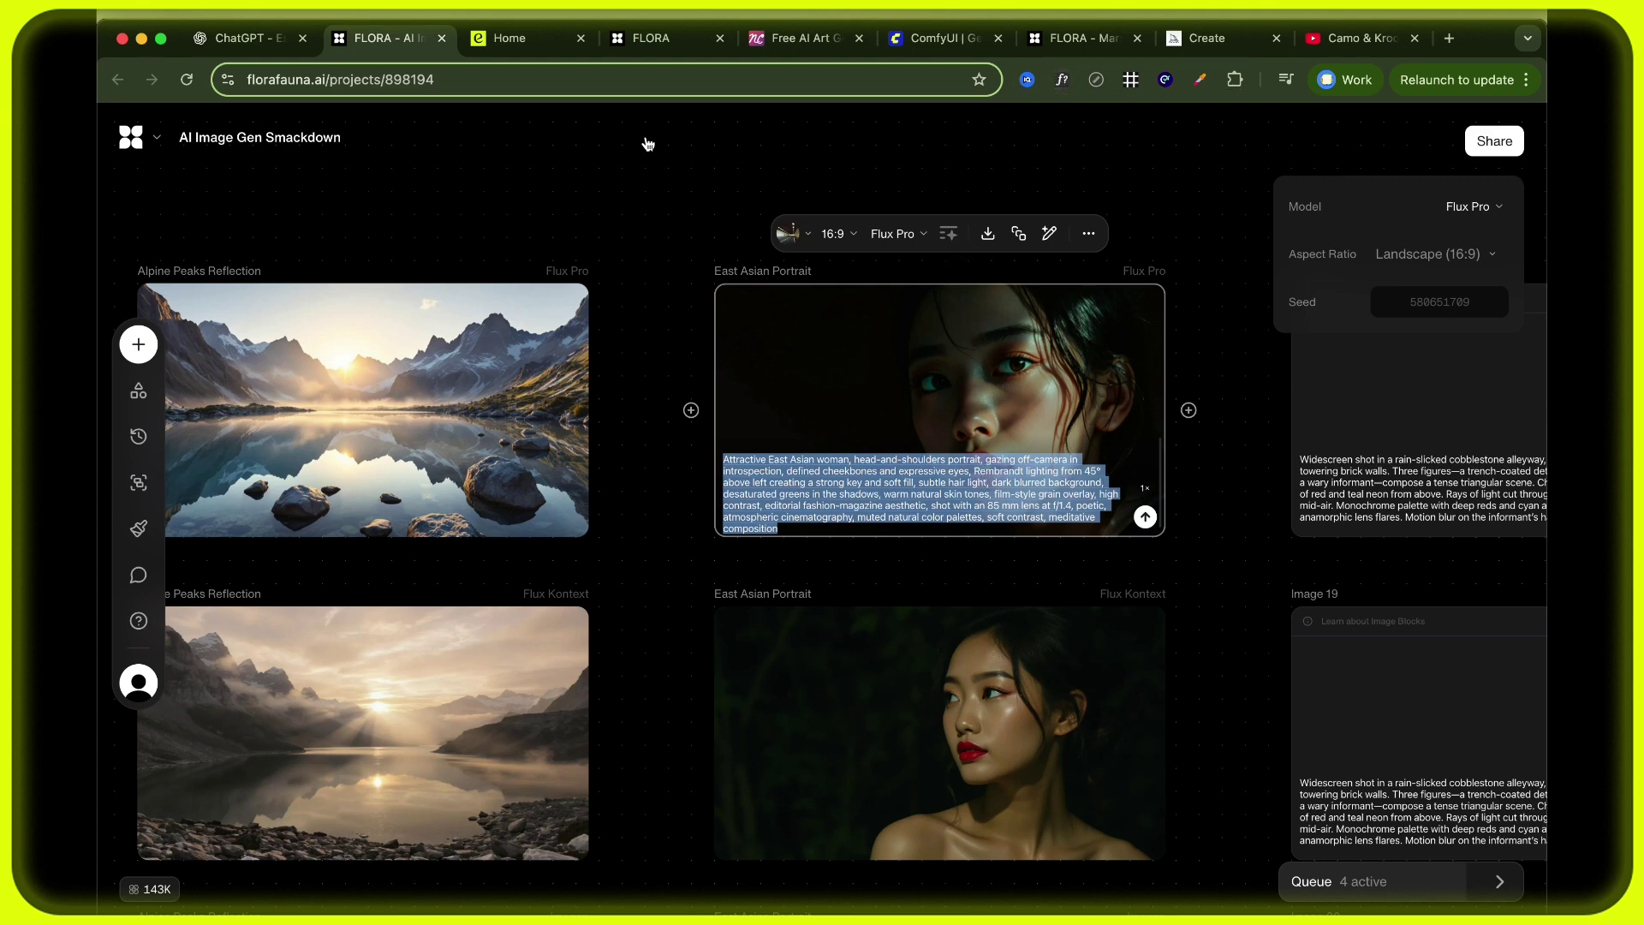
{"action": "left_click", "coordinate": [1233, 40]}
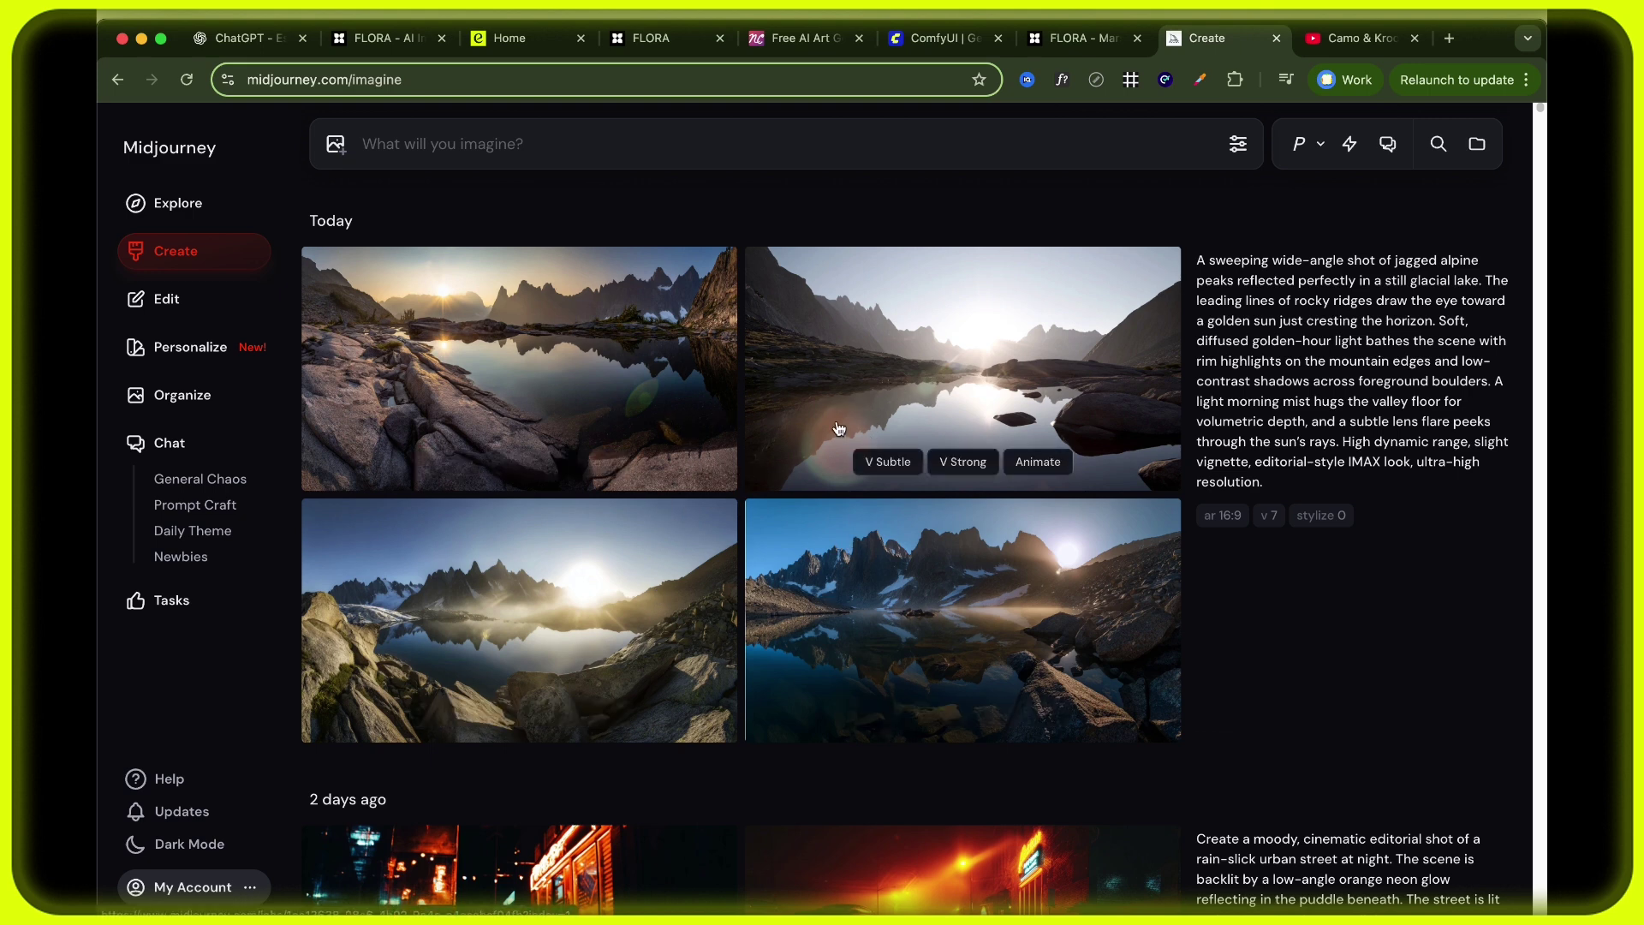
Paste the East Asian portrait prompt into Midjourney's imagine box and submit it.
{"action": "left_click", "coordinate": [832, 147]}
{"action": "key", "text": "super+v"}
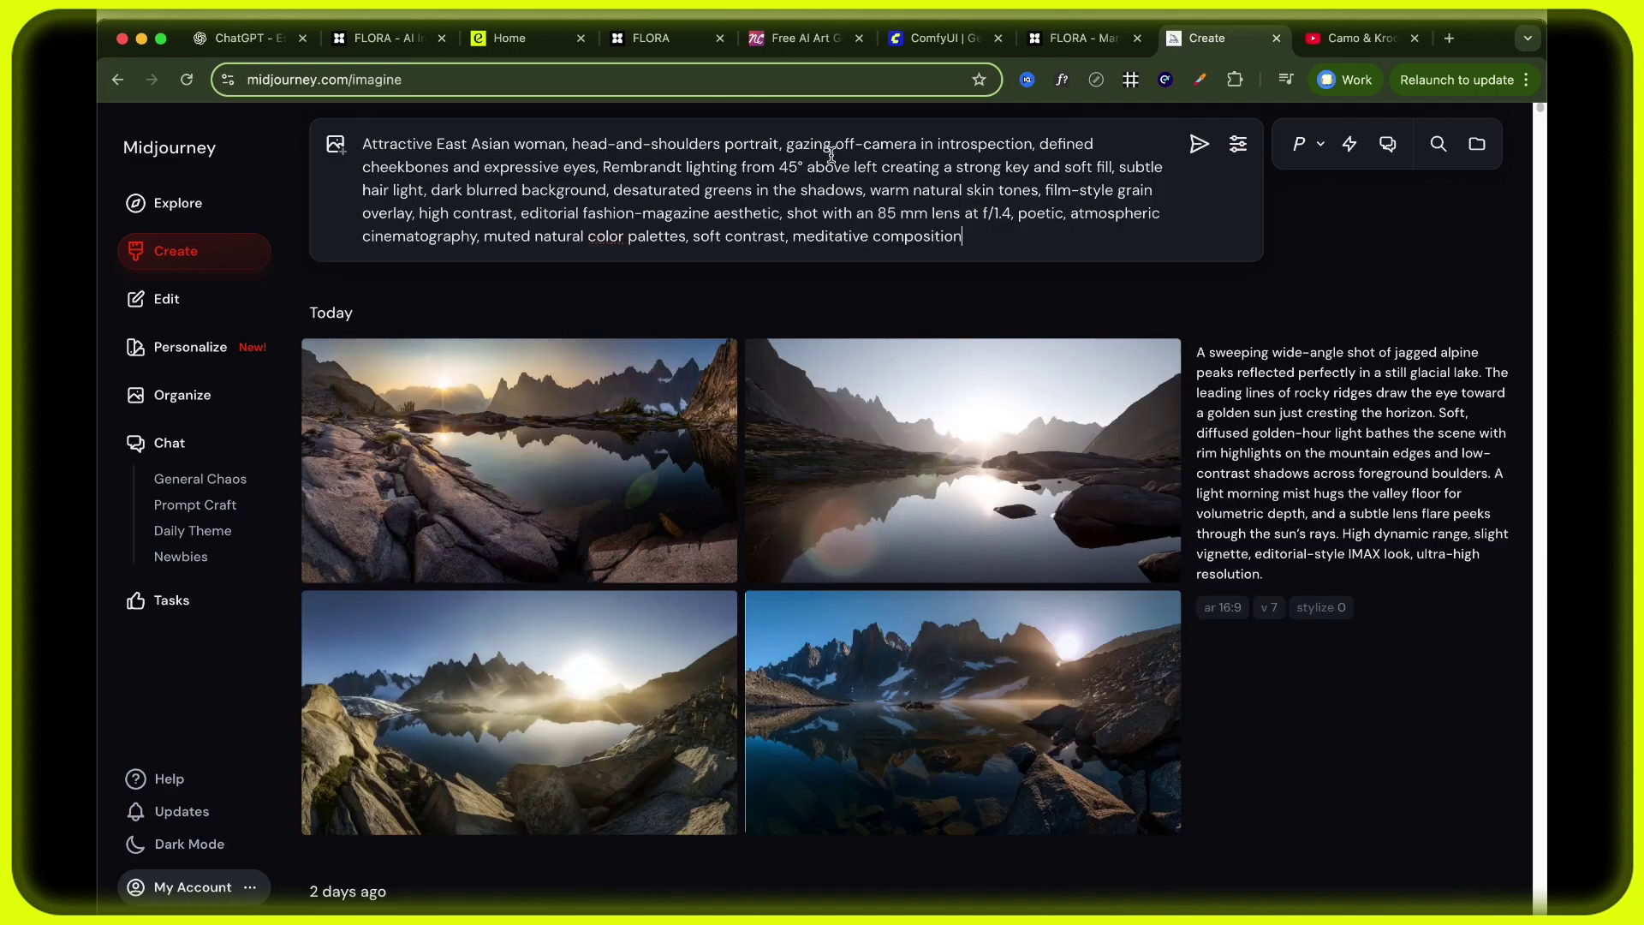
{"action": "key", "text": "Return"}
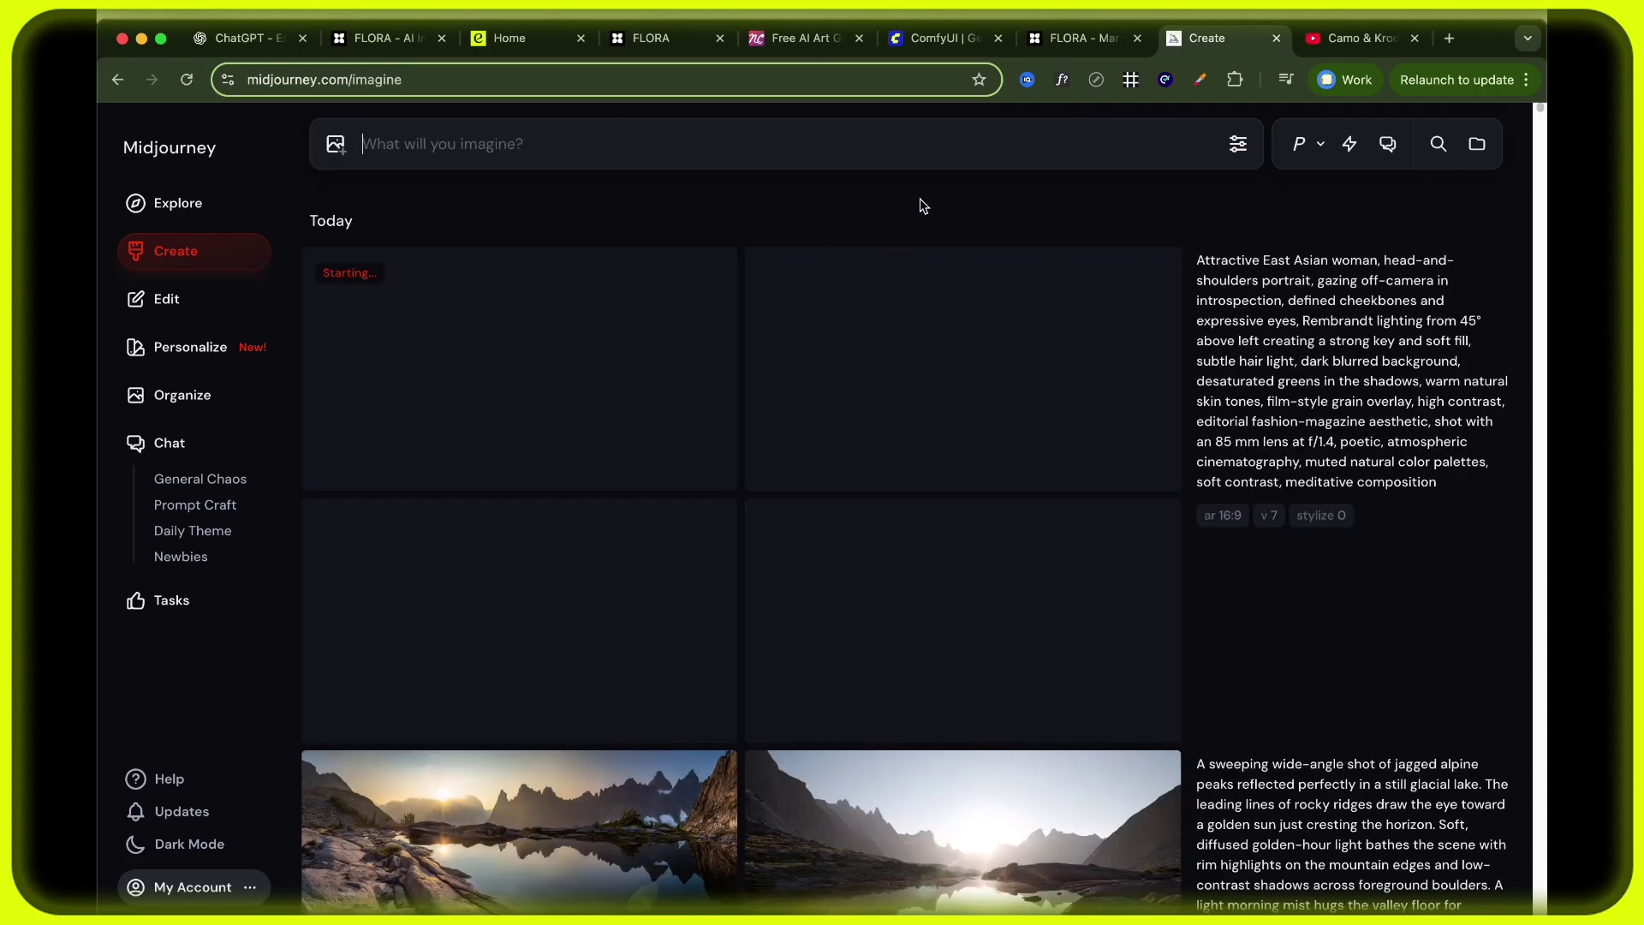
{"action": "left_click", "coordinate": [385, 38]}
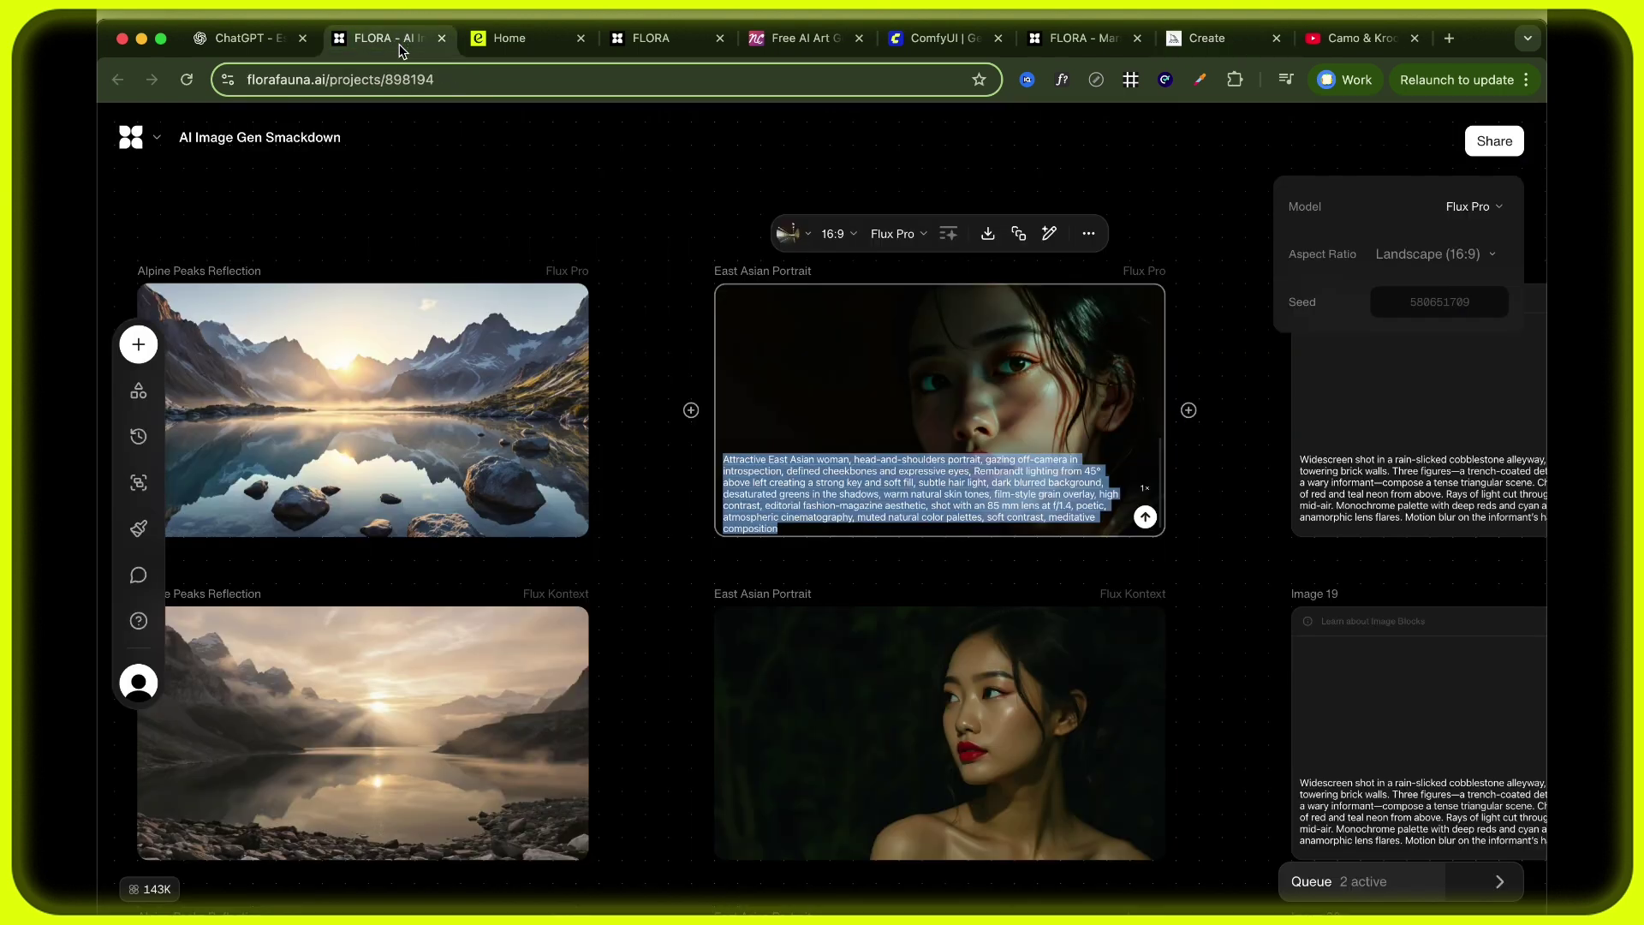
{"action": "left_click", "coordinate": [640, 332]}
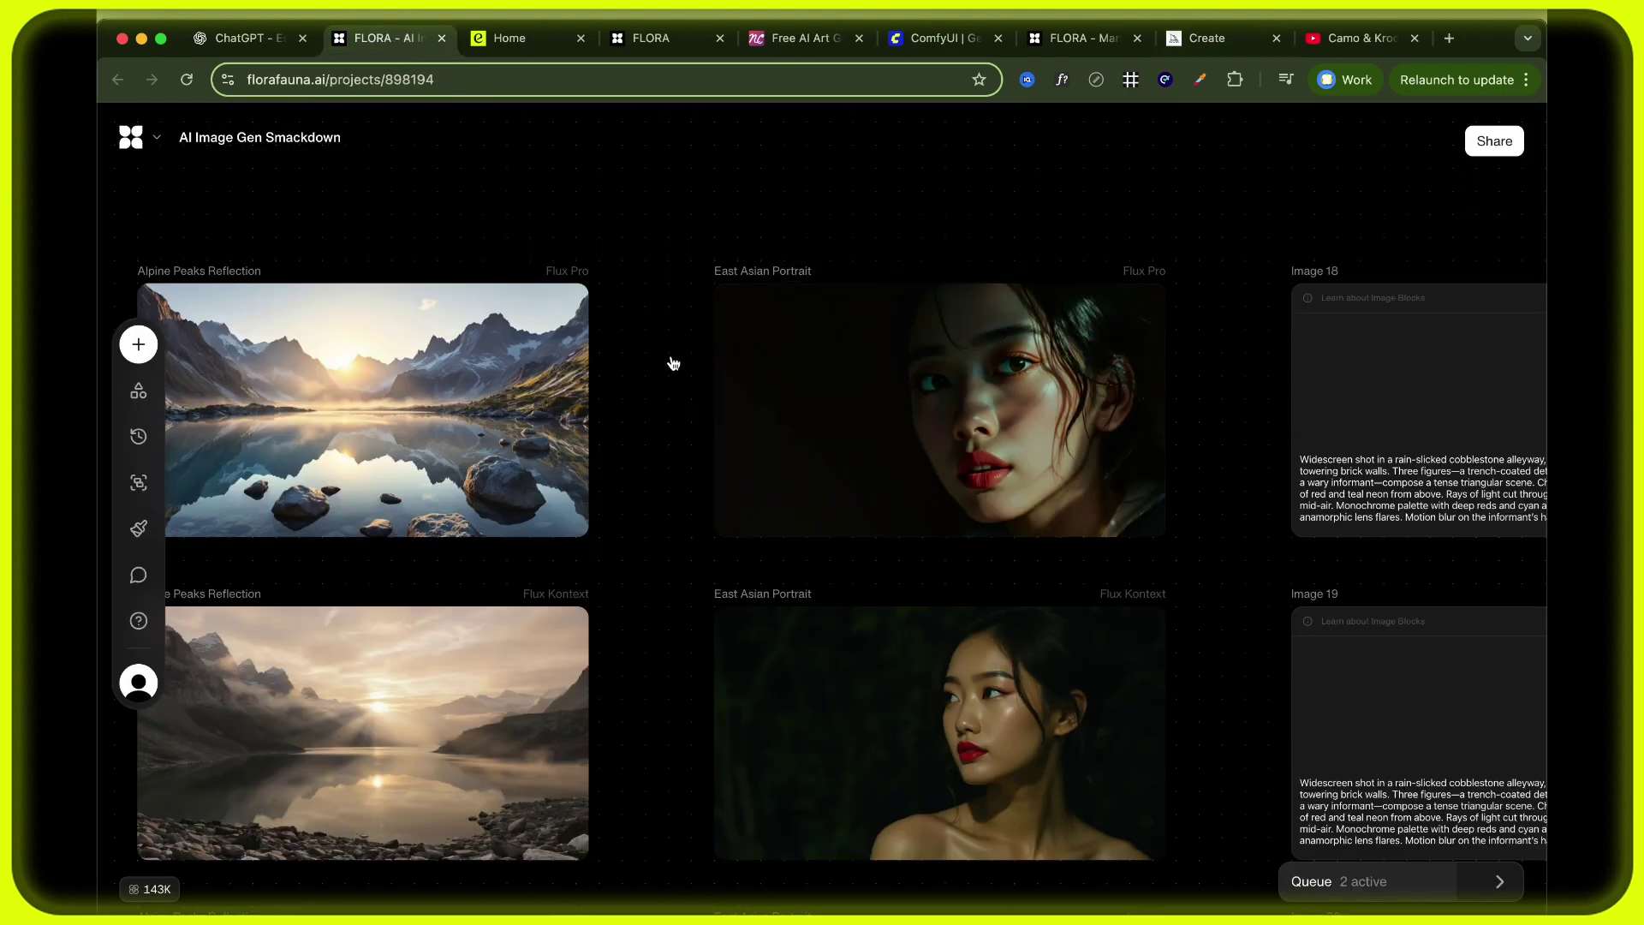
{"action": "left_click", "coordinate": [1013, 447]}
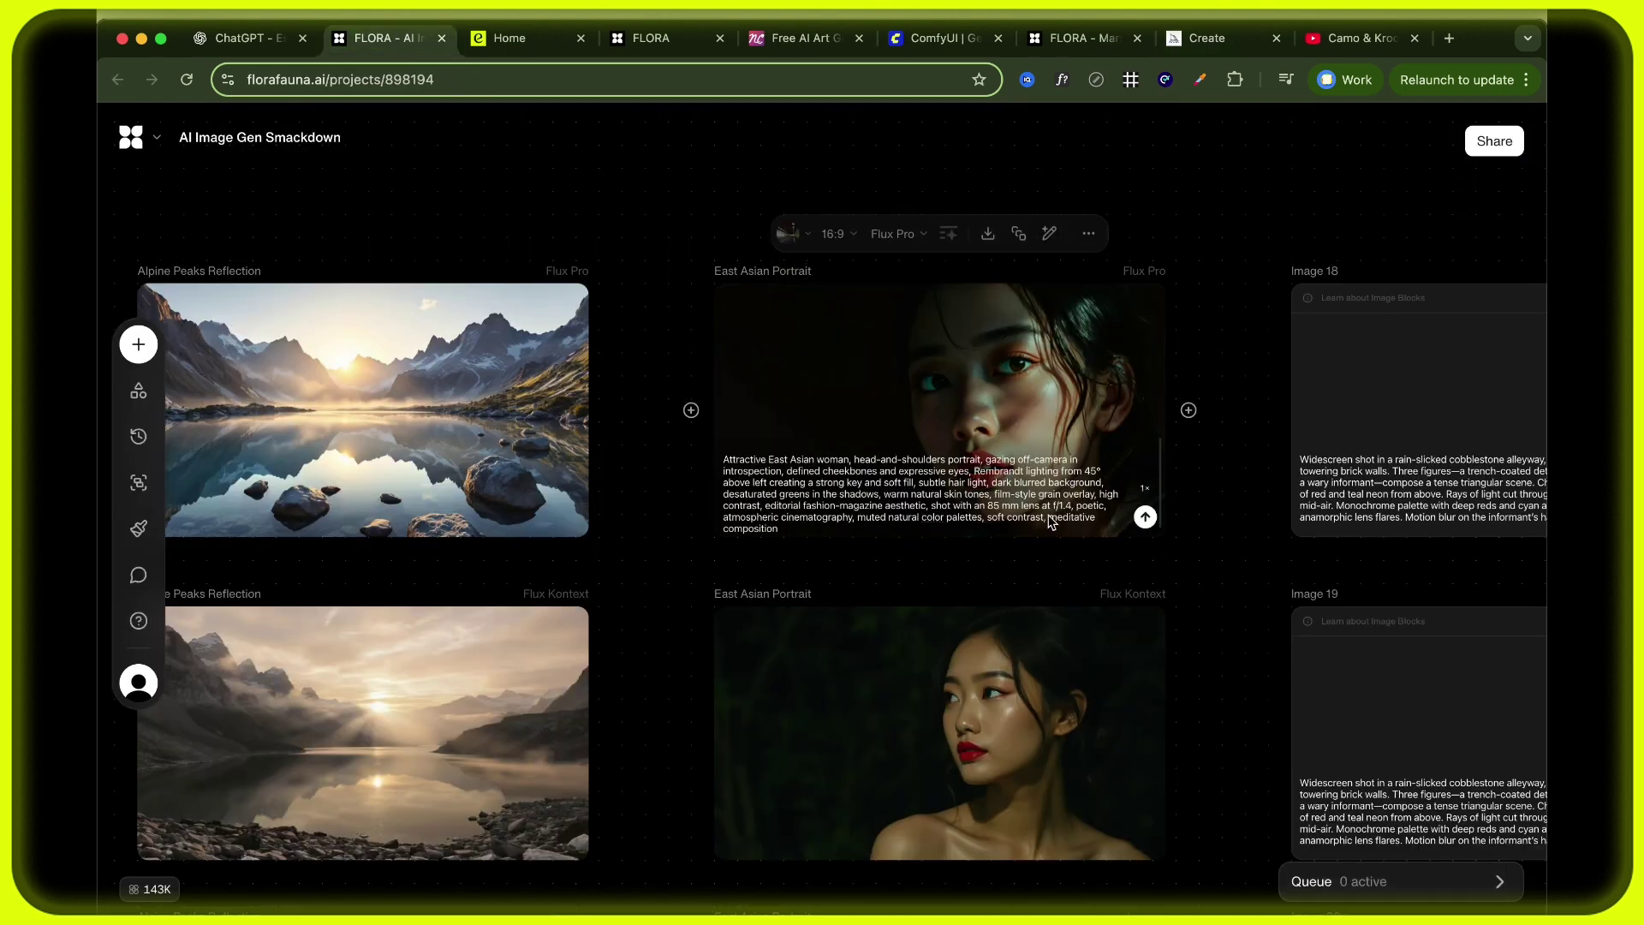
{"action": "left_click", "coordinate": [1032, 438]}
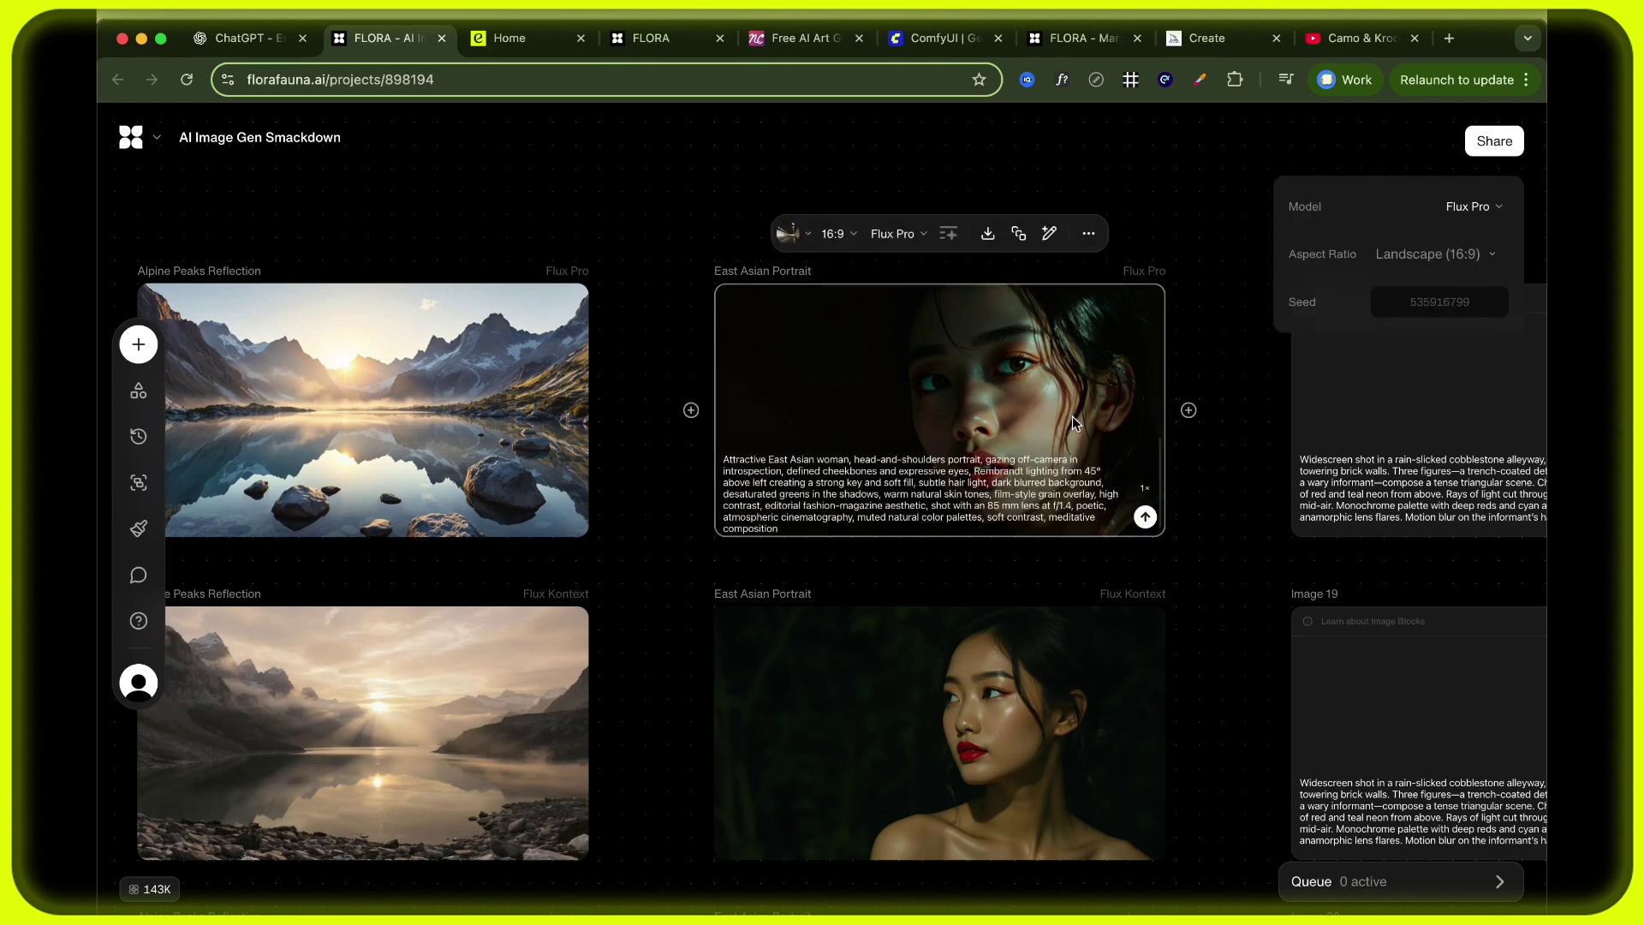
{"action": "left_click", "coordinate": [1221, 316]}
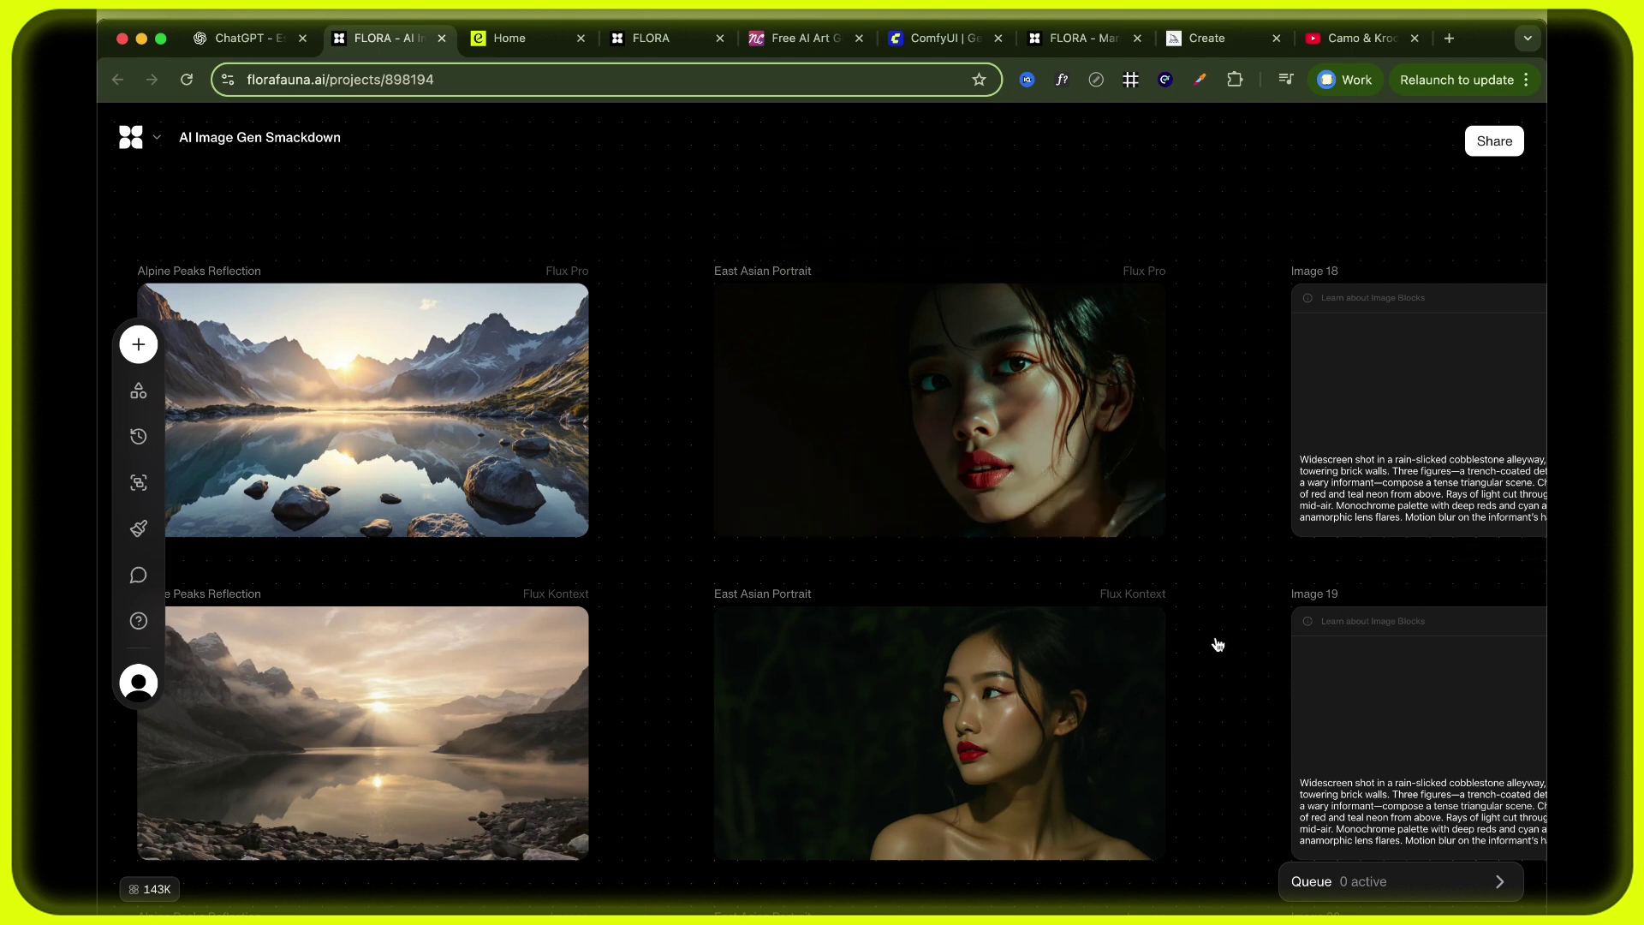
{"action": "scroll", "coordinate": [1218, 645], "scroll_direction": "down", "scroll_amount": 5}
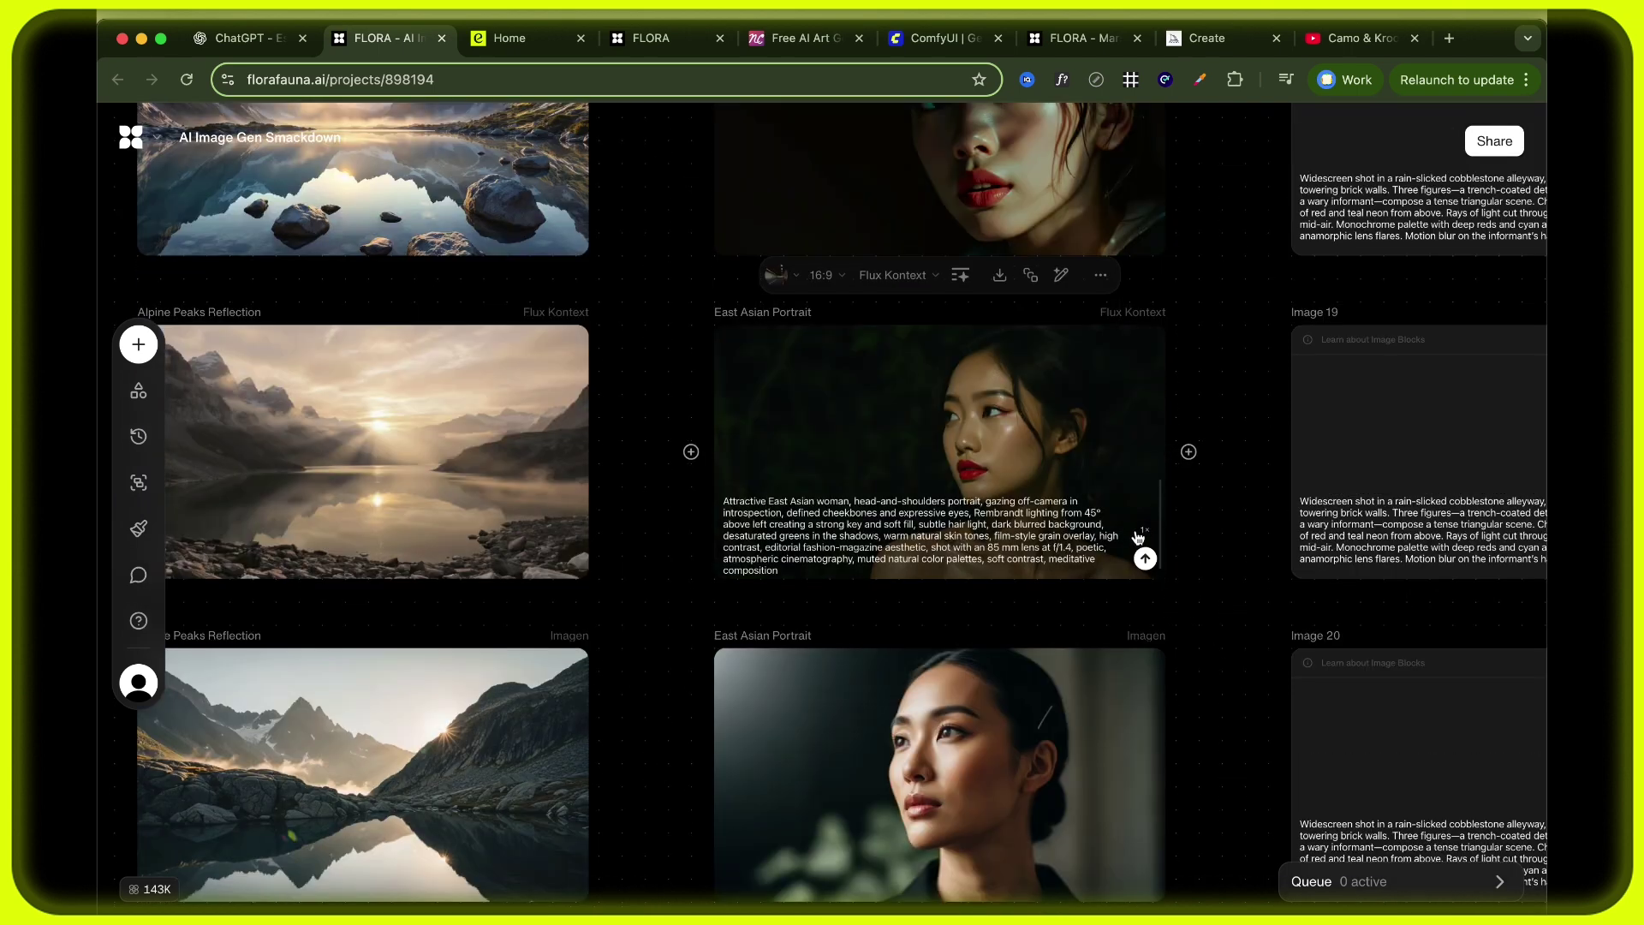
{"action": "scroll", "coordinate": [1242, 589], "scroll_direction": "down", "scroll_amount": 6}
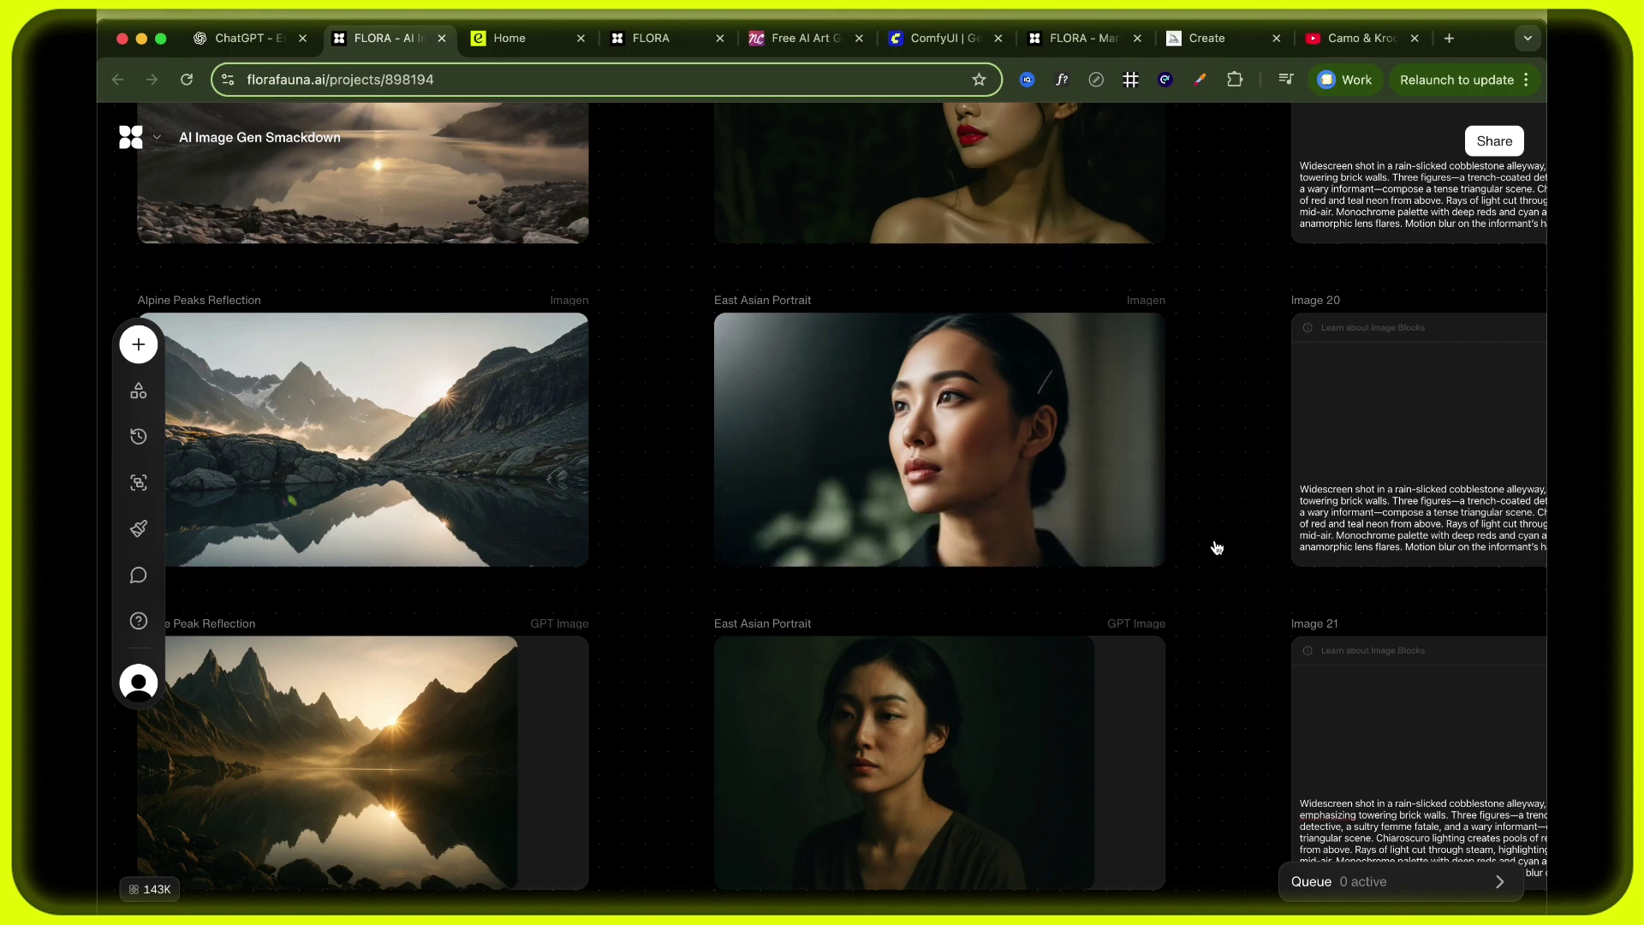
{"action": "scroll", "coordinate": [1216, 548], "scroll_direction": "down", "scroll_amount": 3}
{"action": "scroll", "coordinate": [1216, 548], "scroll_direction": "down", "scroll_amount": 2}
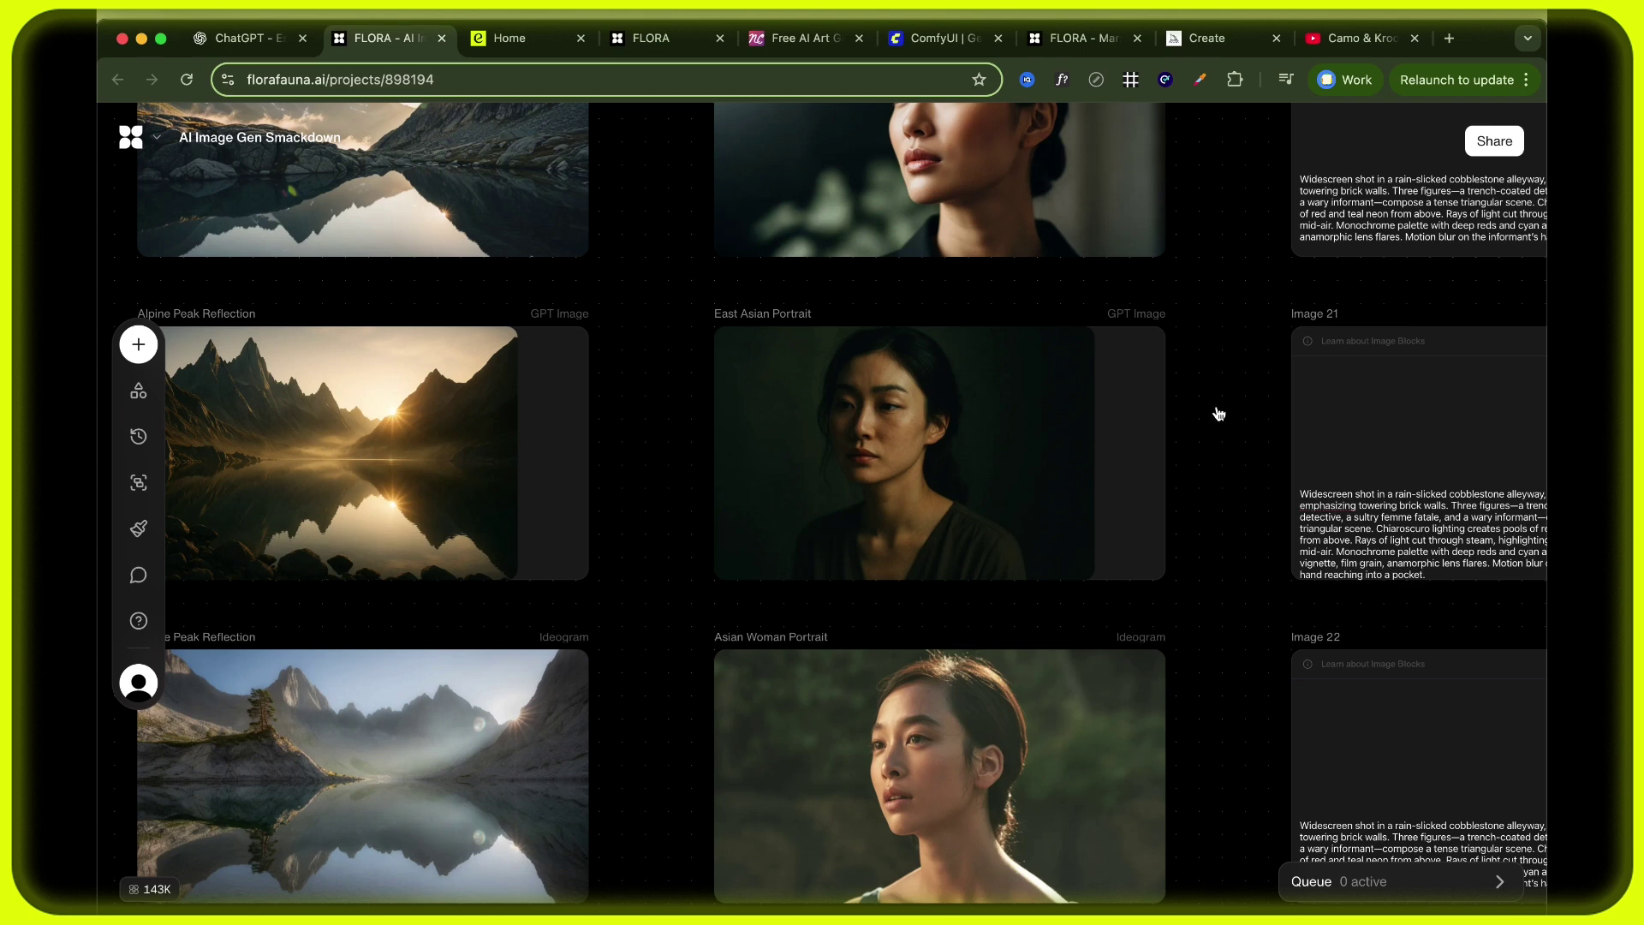
{"action": "scroll", "coordinate": [1216, 419], "scroll_direction": "down", "scroll_amount": 3}
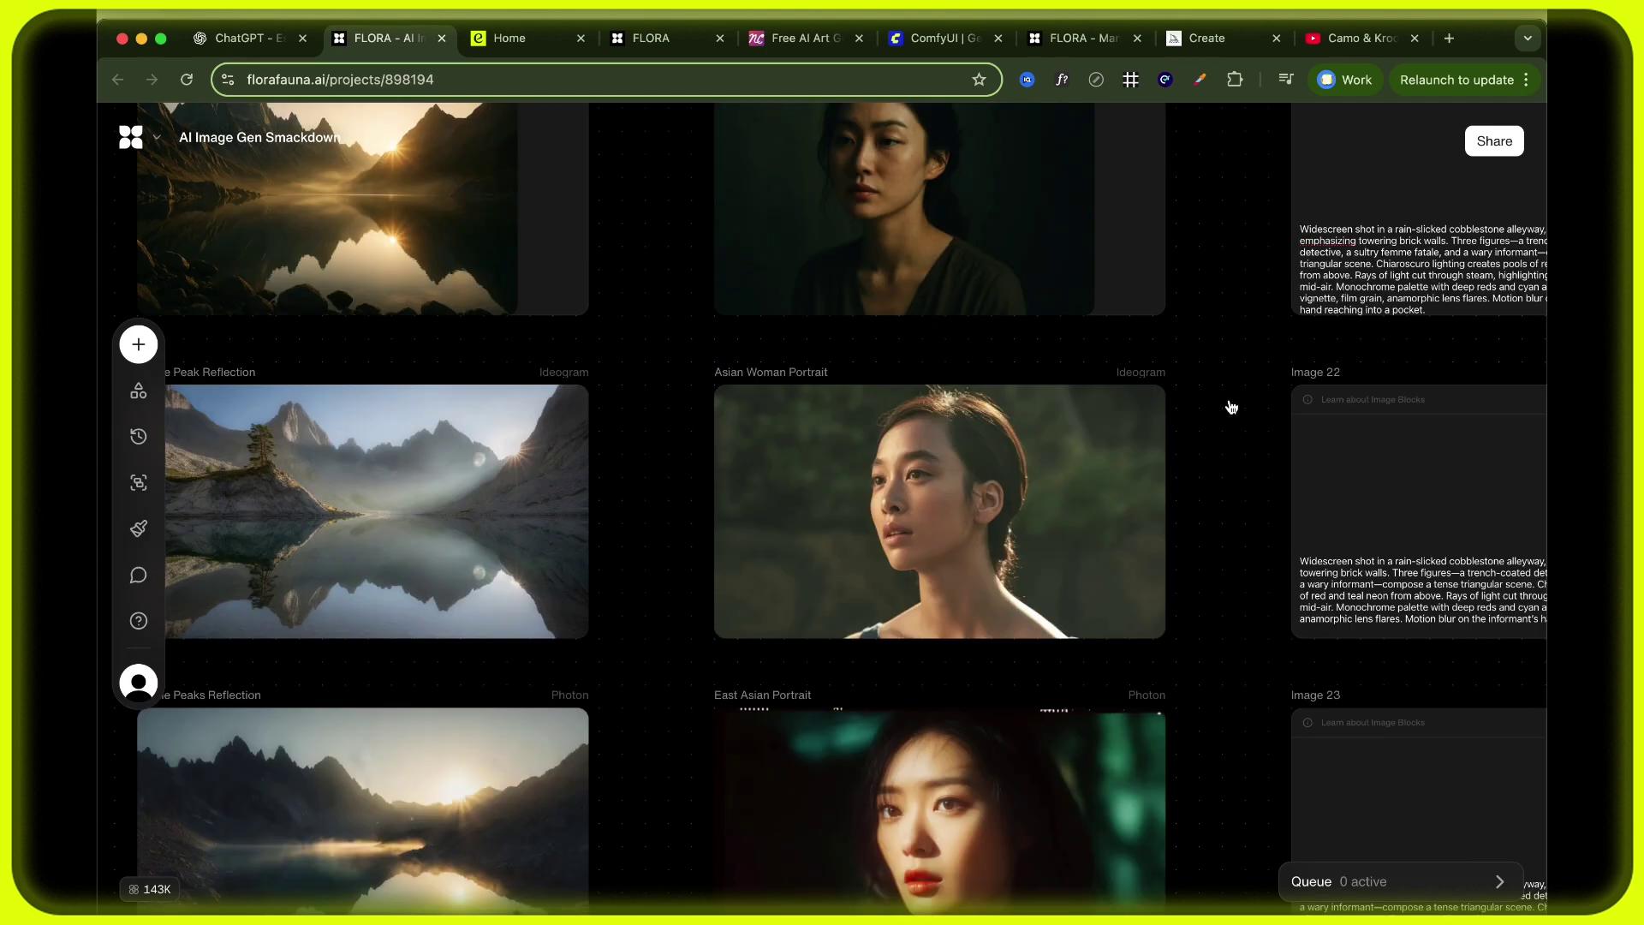
{"action": "scroll", "coordinate": [1231, 407], "scroll_direction": "down", "scroll_amount": 1}
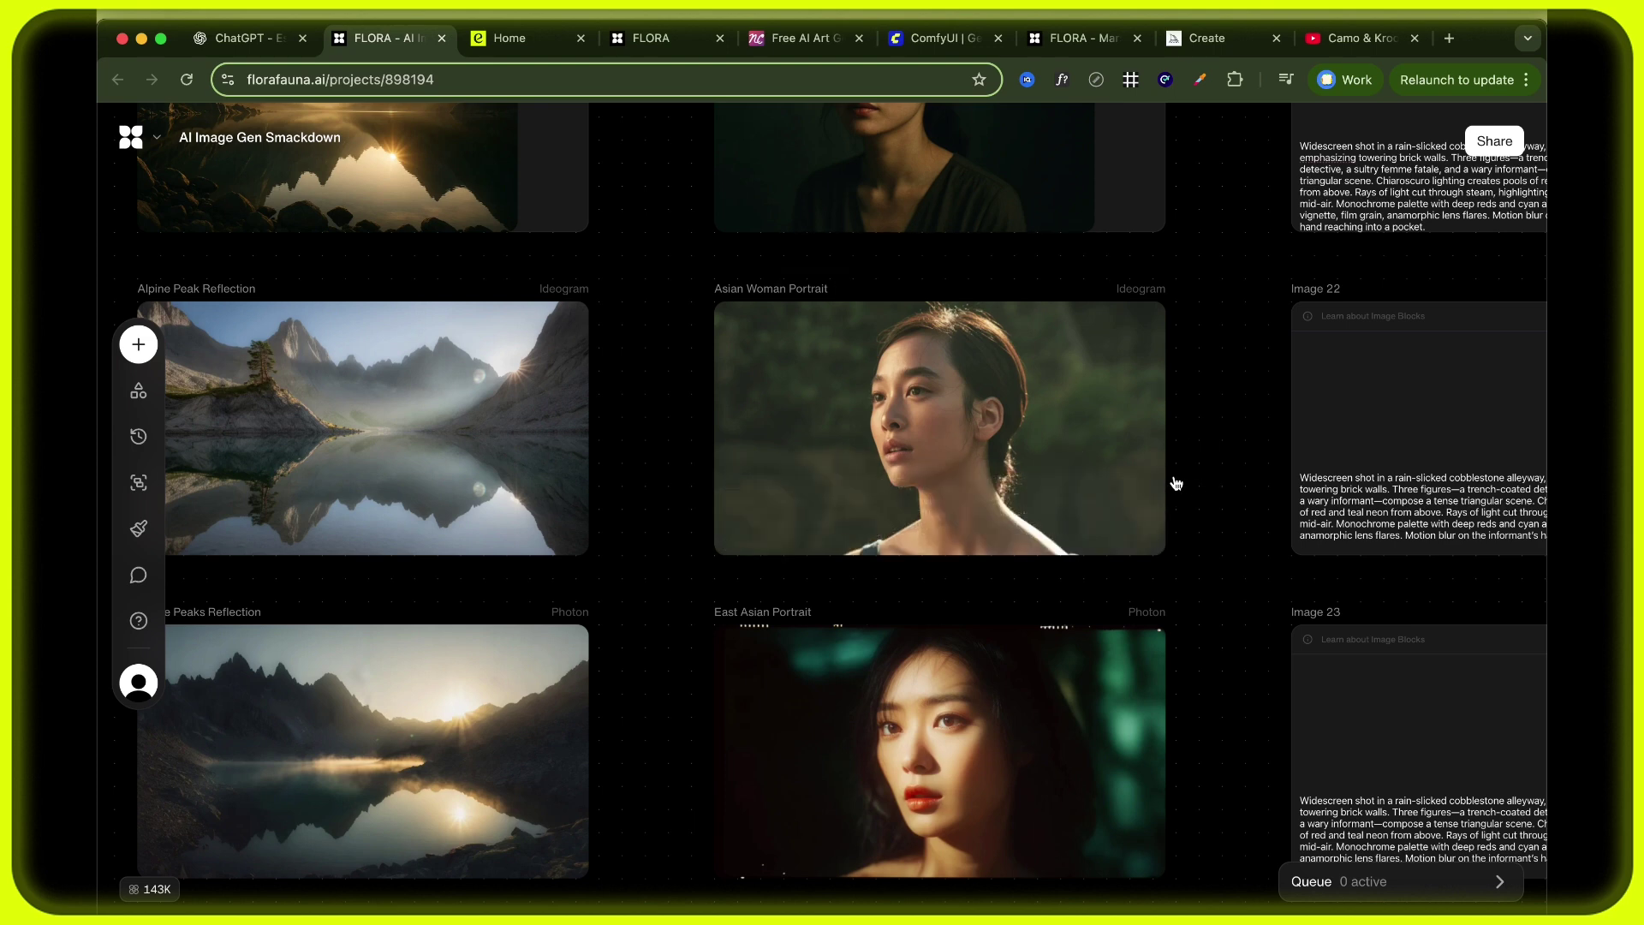
{"action": "scroll", "coordinate": [1227, 517], "scroll_direction": "down", "scroll_amount": 3}
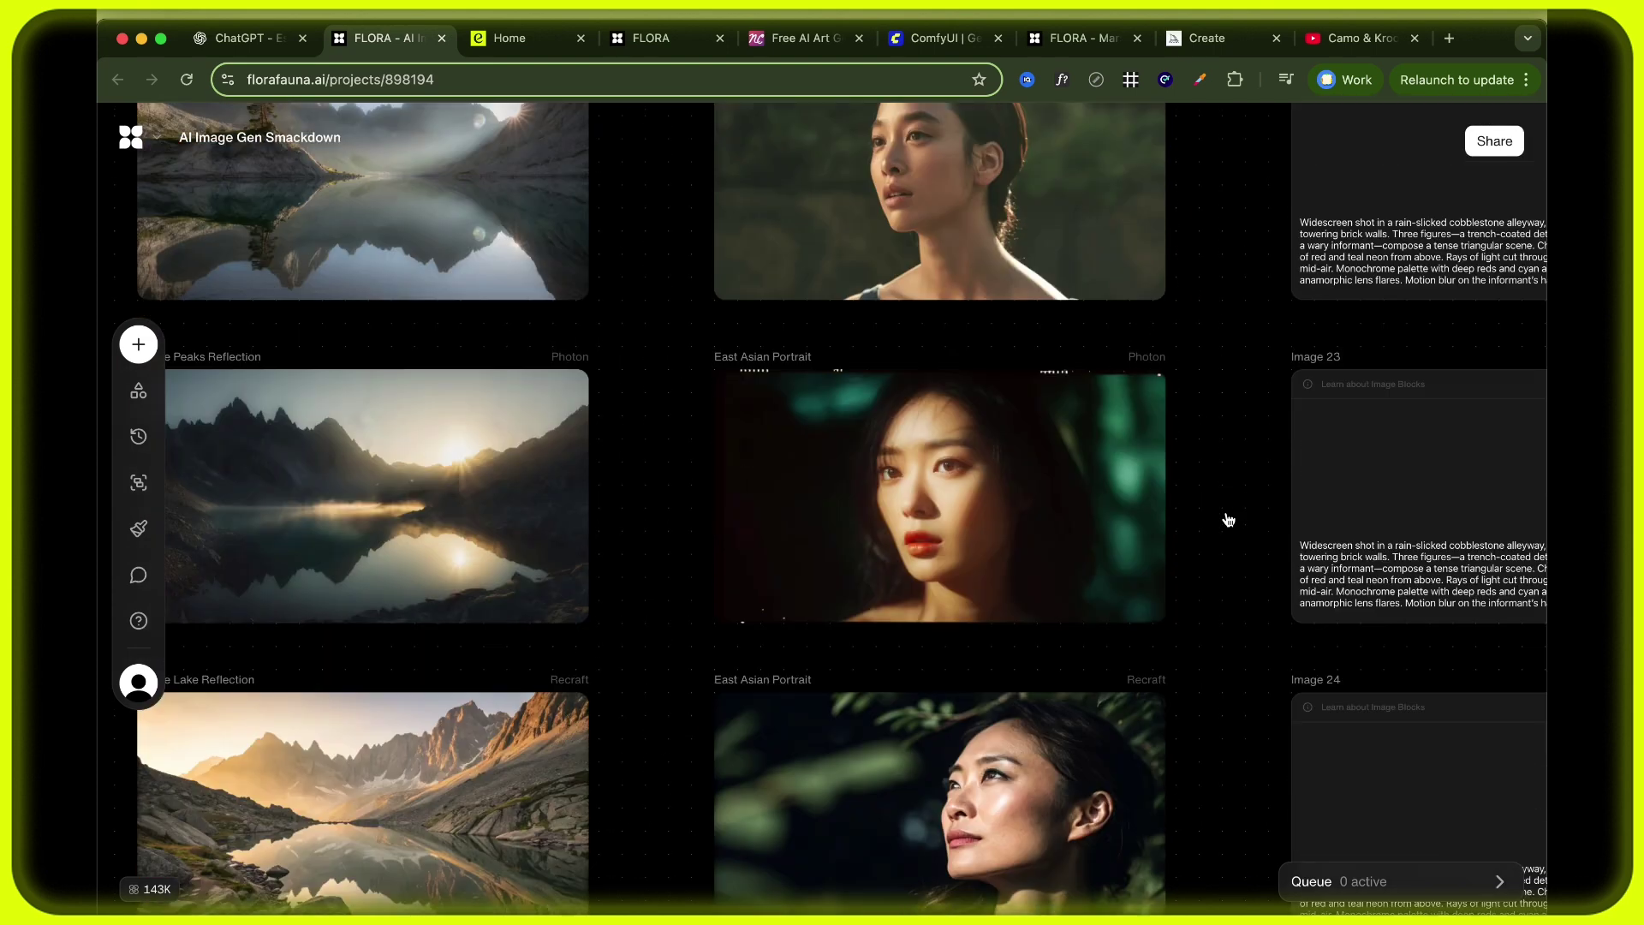
{"action": "scroll", "coordinate": [1226, 518], "scroll_direction": "down", "scroll_amount": 1}
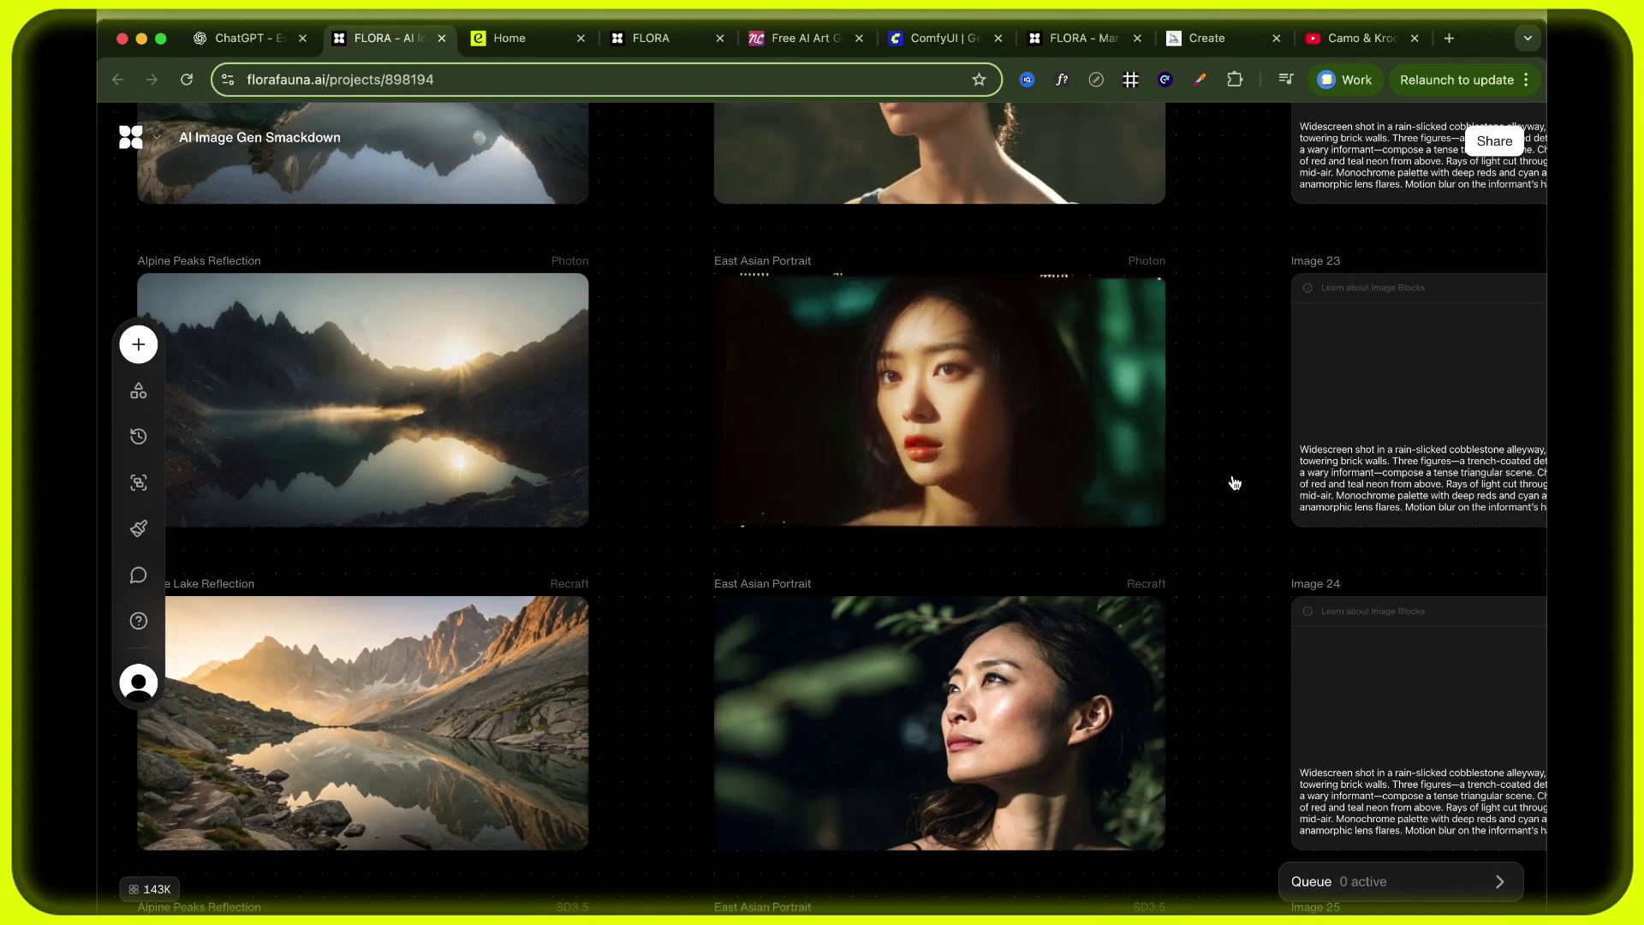
{"action": "scroll", "coordinate": [1232, 498], "scroll_direction": "down", "scroll_amount": 2}
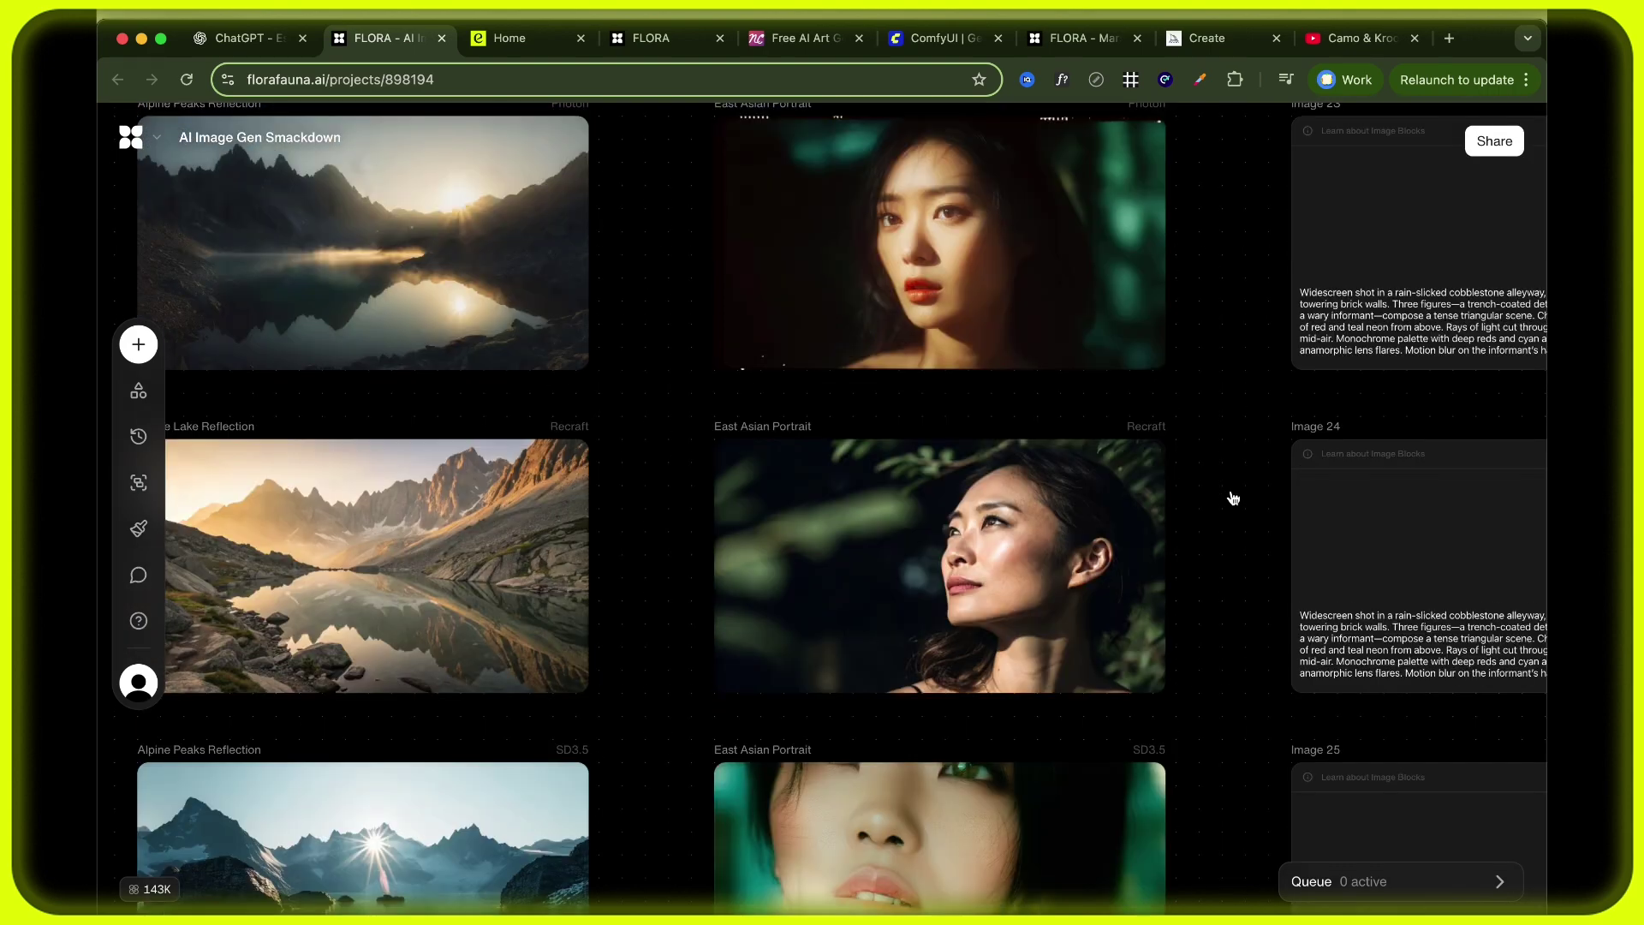
{"action": "scroll", "coordinate": [1233, 497], "scroll_direction": "down", "scroll_amount": 1}
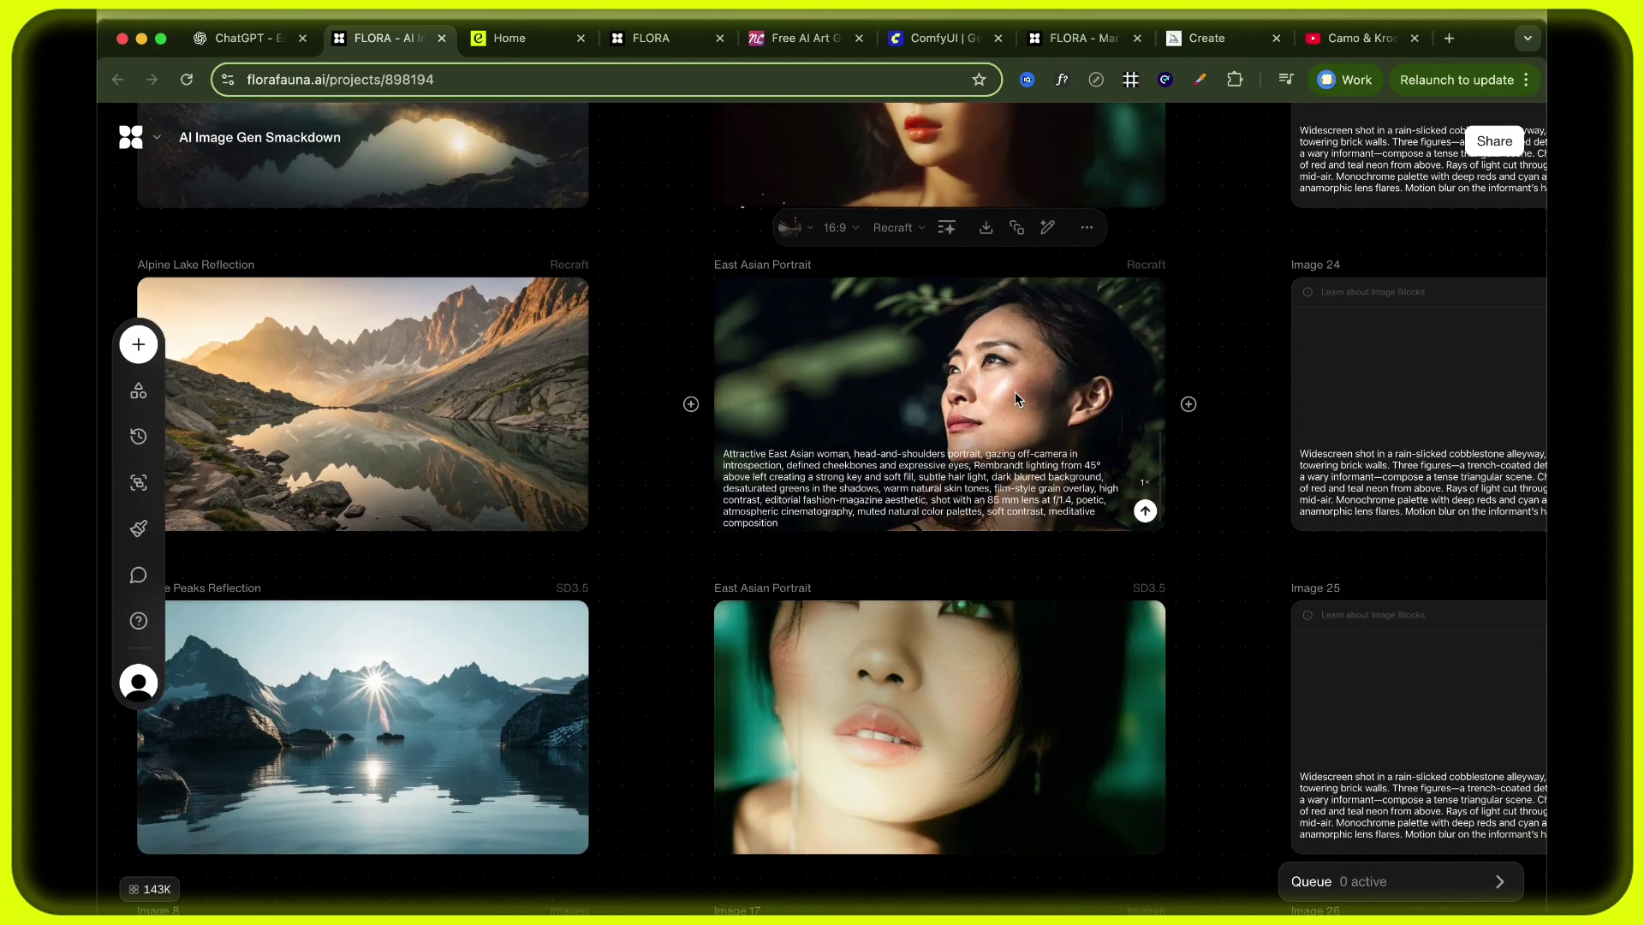
{"action": "scroll", "coordinate": [1015, 392], "scroll_direction": "up", "scroll_amount": 1}
{"action": "scroll", "coordinate": [1011, 404], "scroll_direction": "up", "scroll_amount": 3}
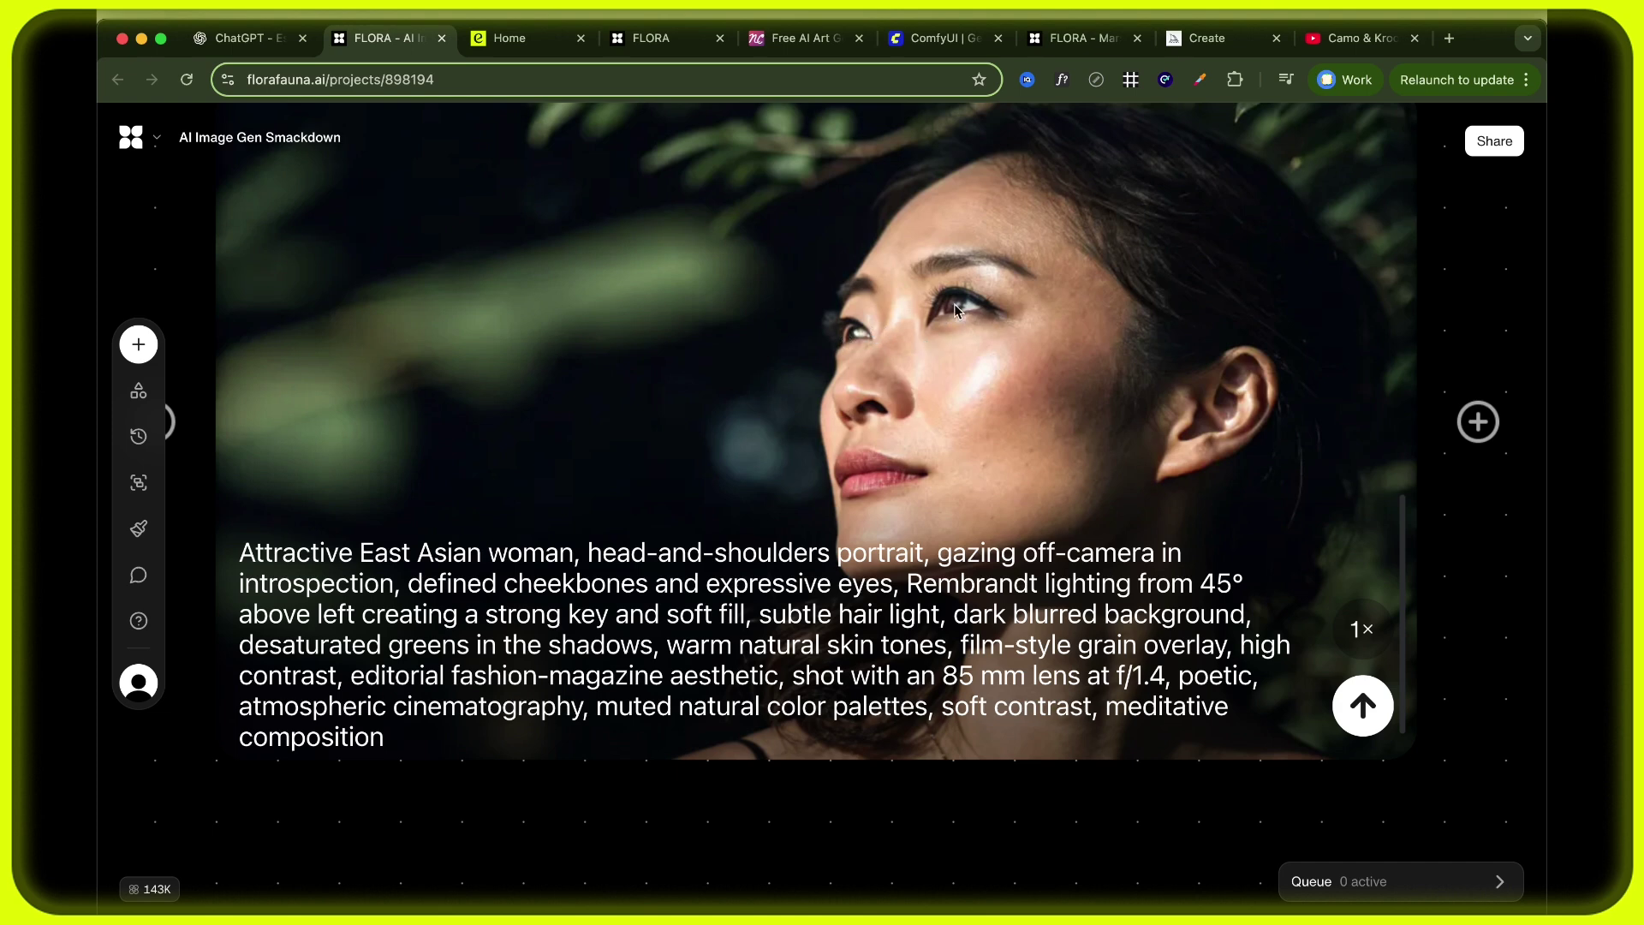
{"action": "scroll", "coordinate": [1184, 495], "scroll_direction": "down", "scroll_amount": 2}
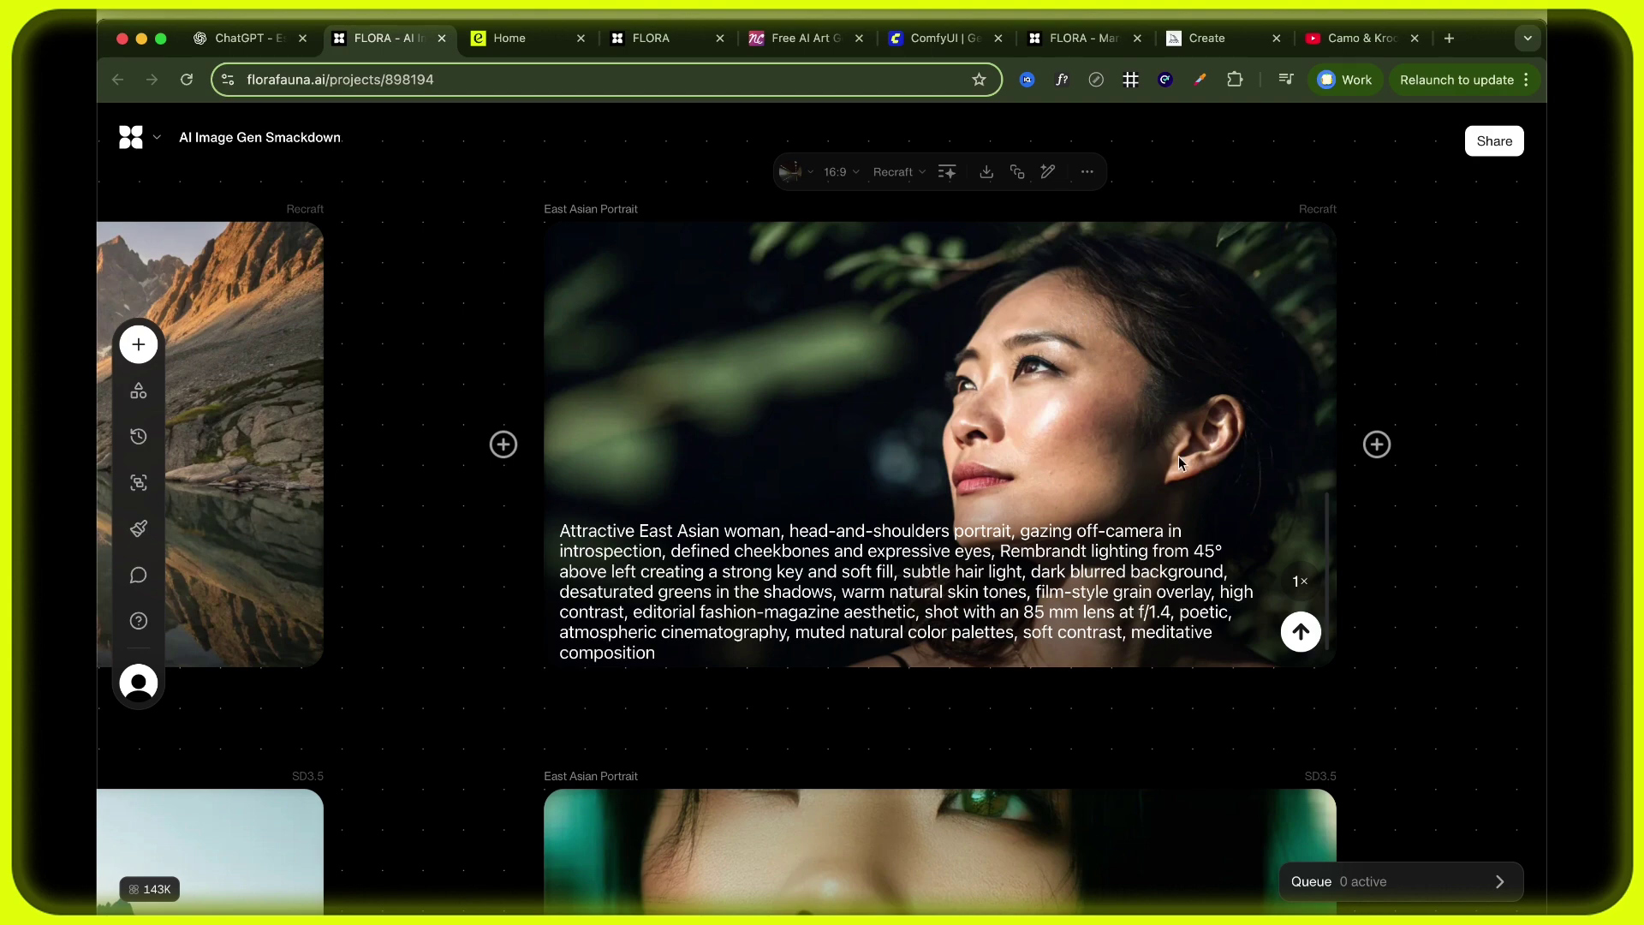
{"action": "scroll", "coordinate": [1222, 538], "scroll_direction": "down", "scroll_amount": 5}
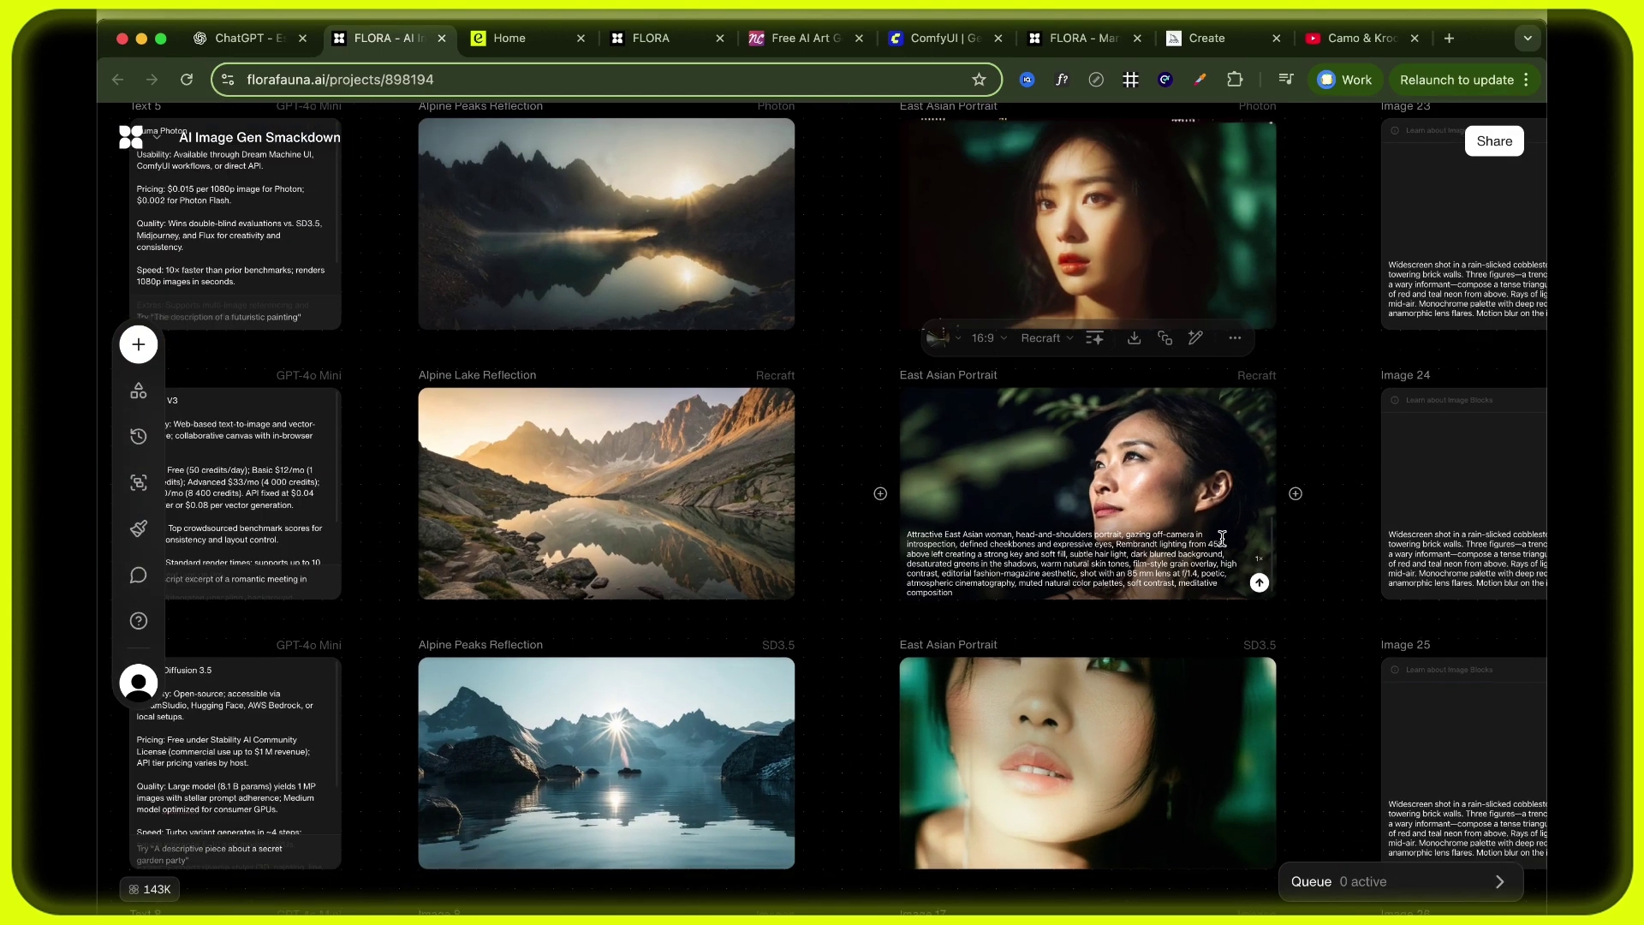
{"action": "scroll", "coordinate": [1162, 462], "scroll_direction": "up", "scroll_amount": 5}
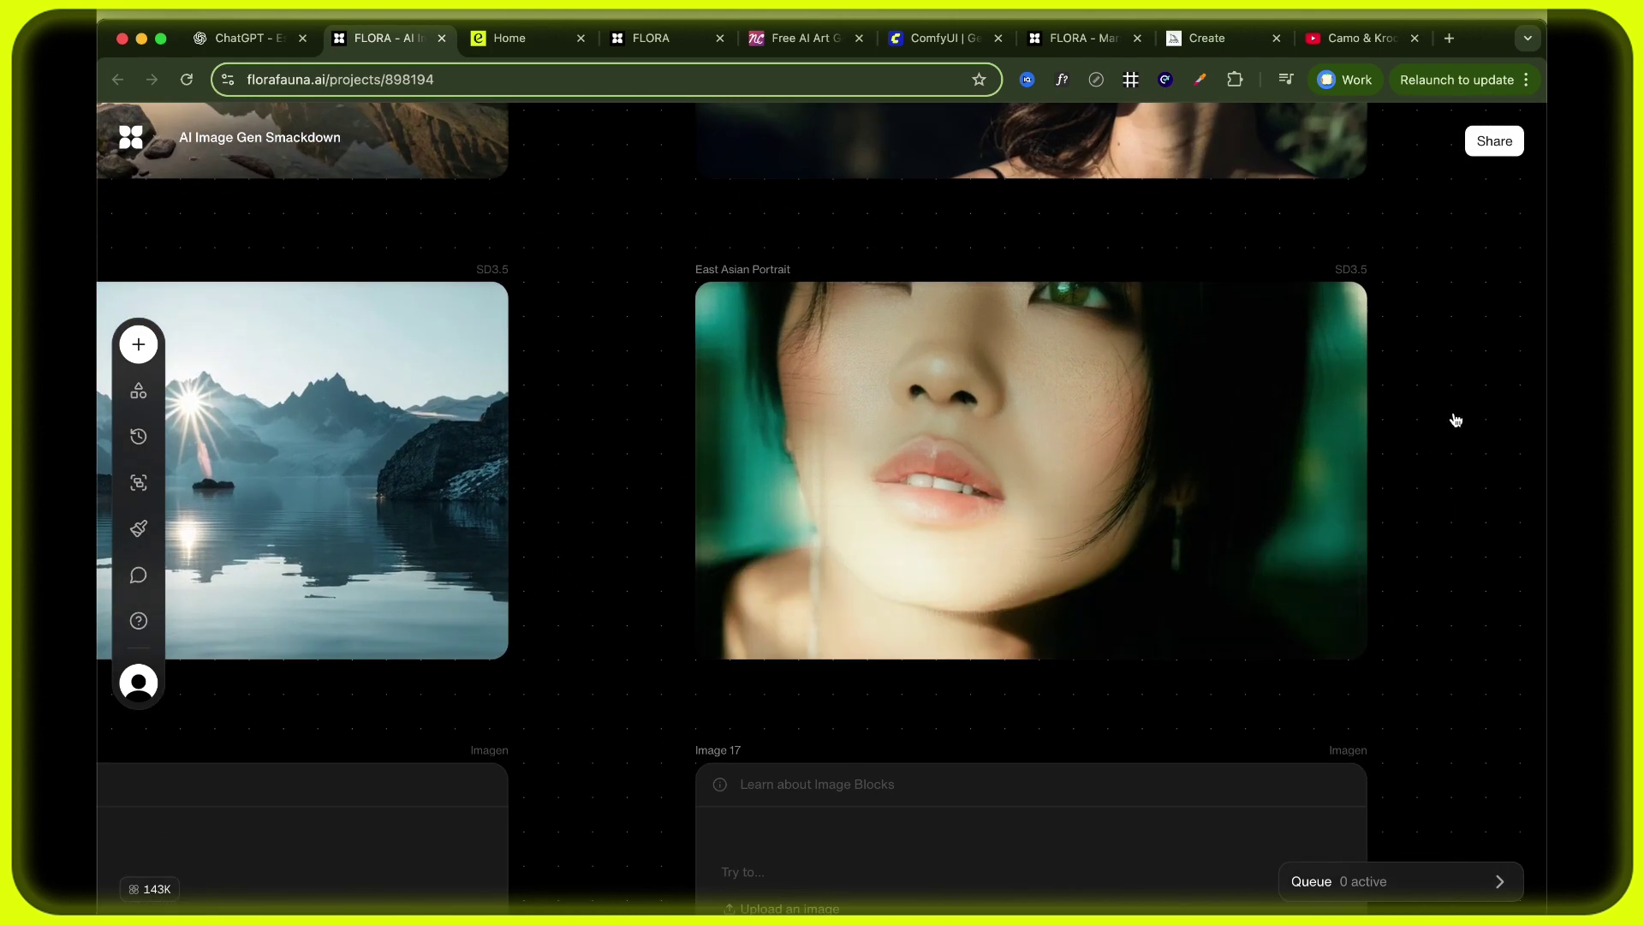
{"action": "scroll", "coordinate": [1456, 420], "scroll_direction": "down", "scroll_amount": 5}
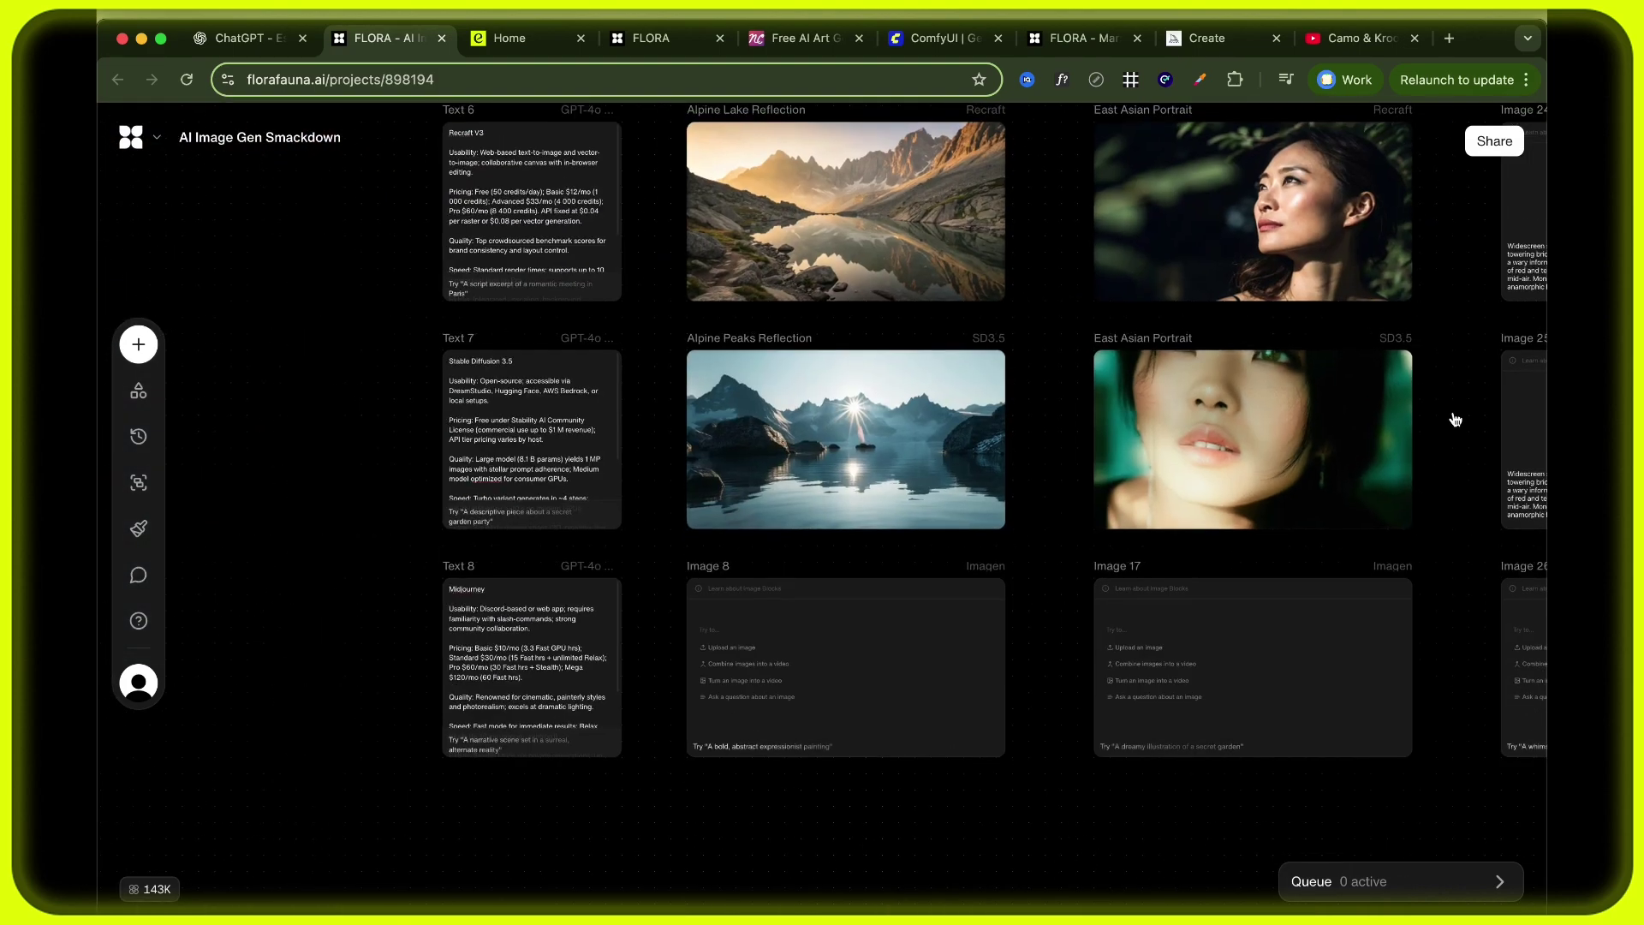
{"action": "scroll", "coordinate": [1455, 419], "scroll_direction": "right", "scroll_amount": 3}
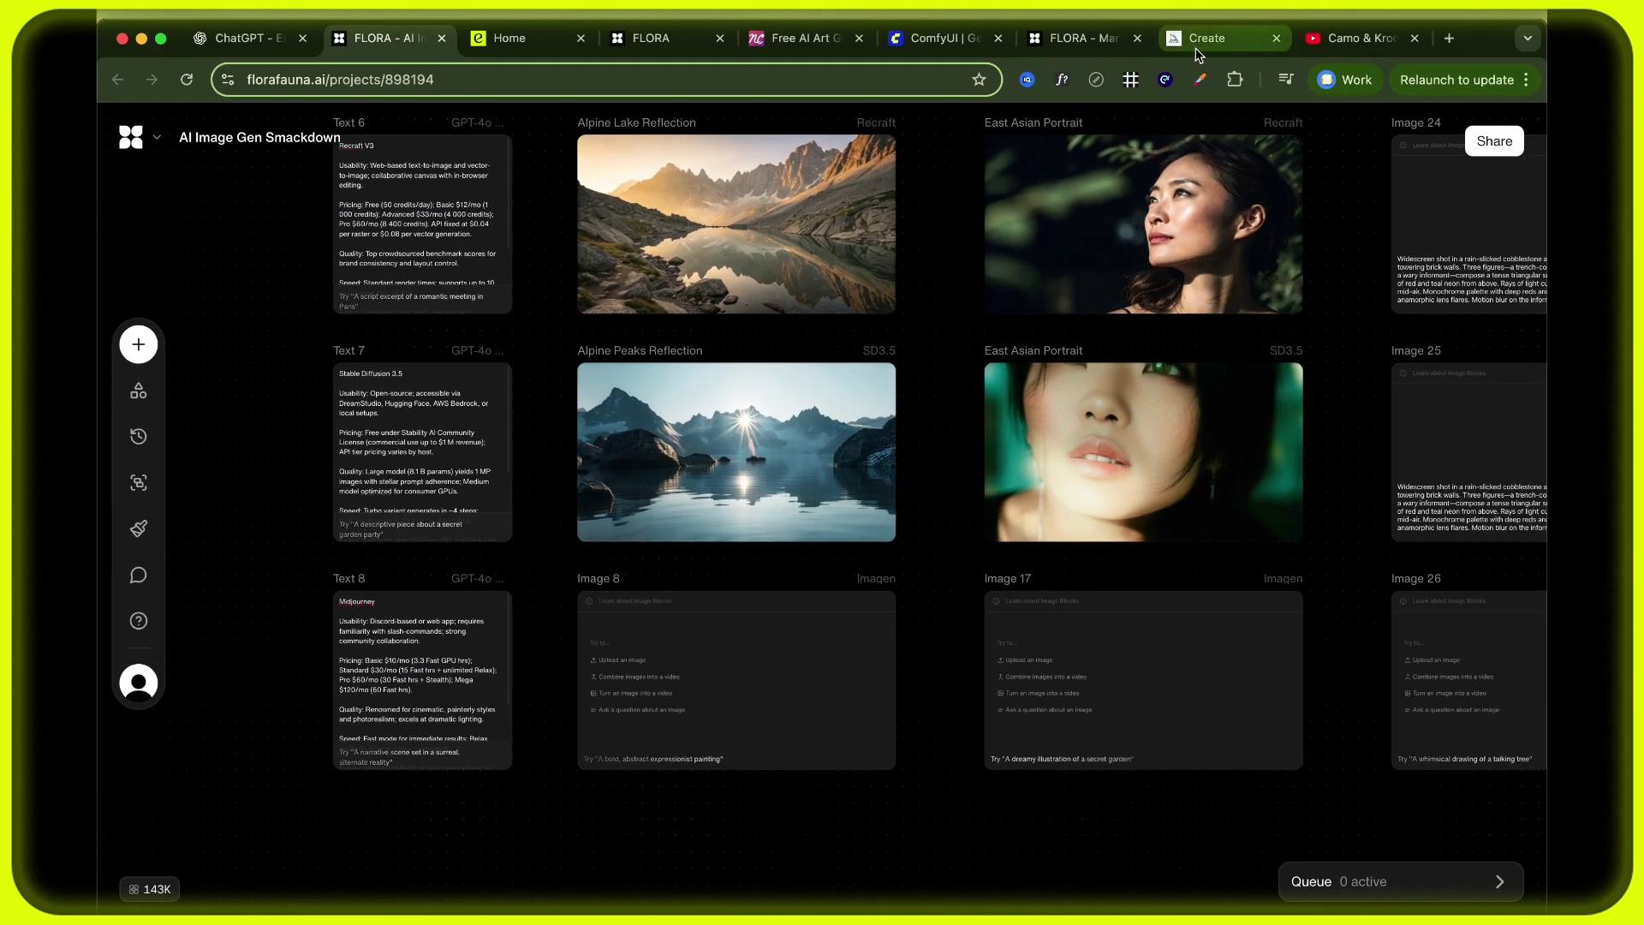
{"action": "left_click", "coordinate": [1197, 44]}
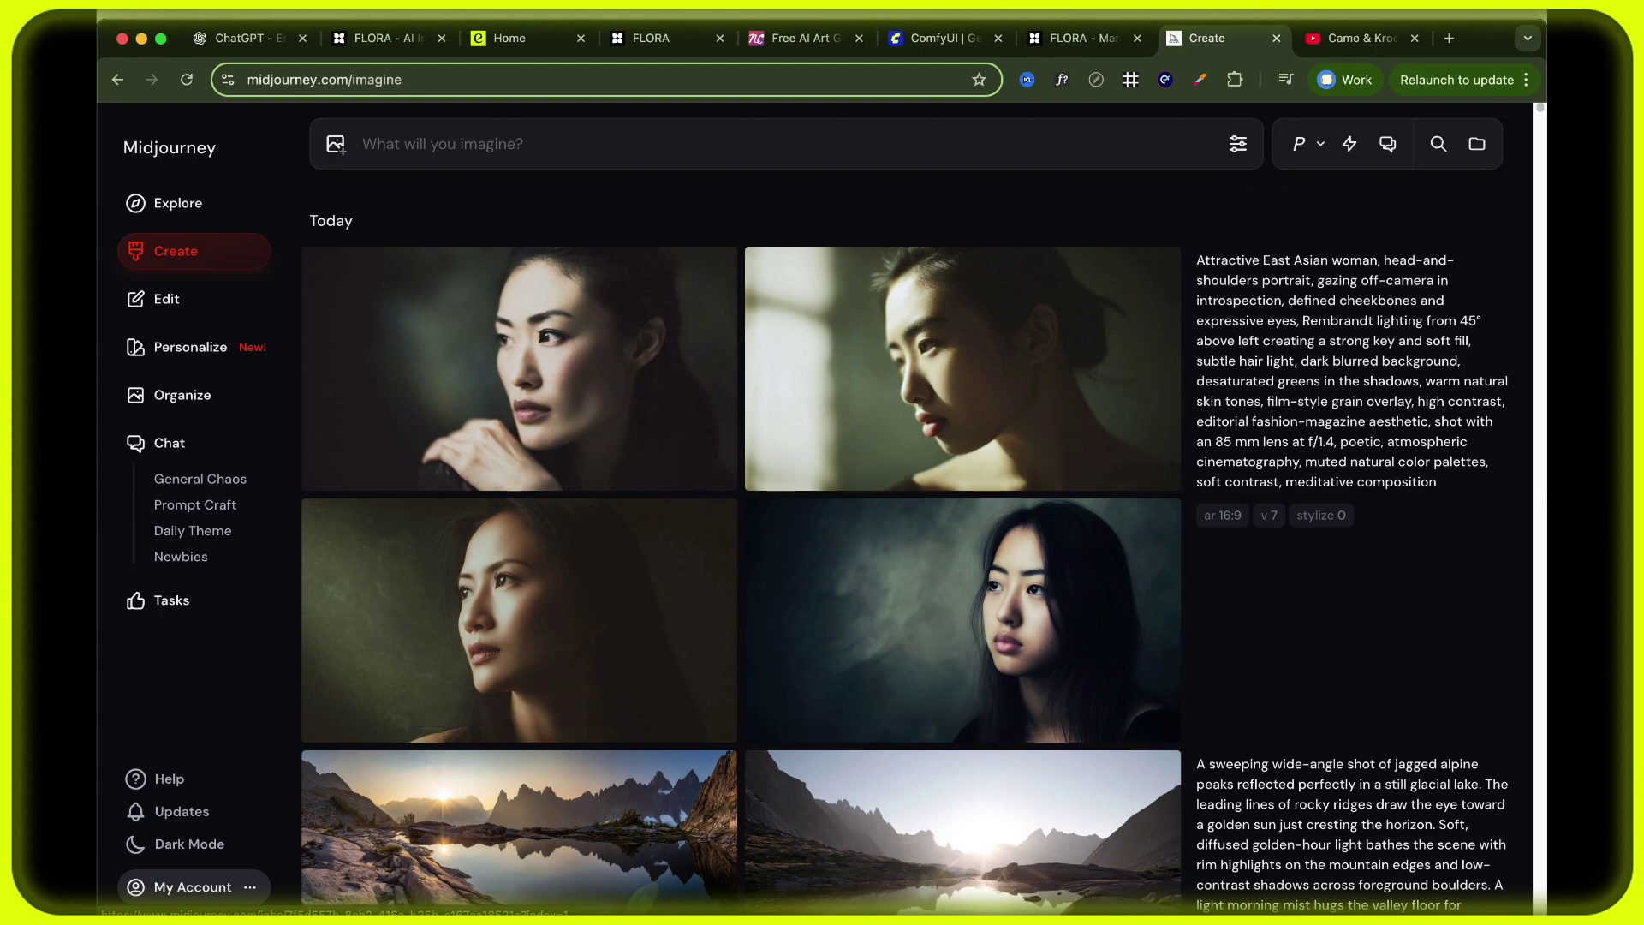
{"action": "left_click", "coordinate": [387, 38]}
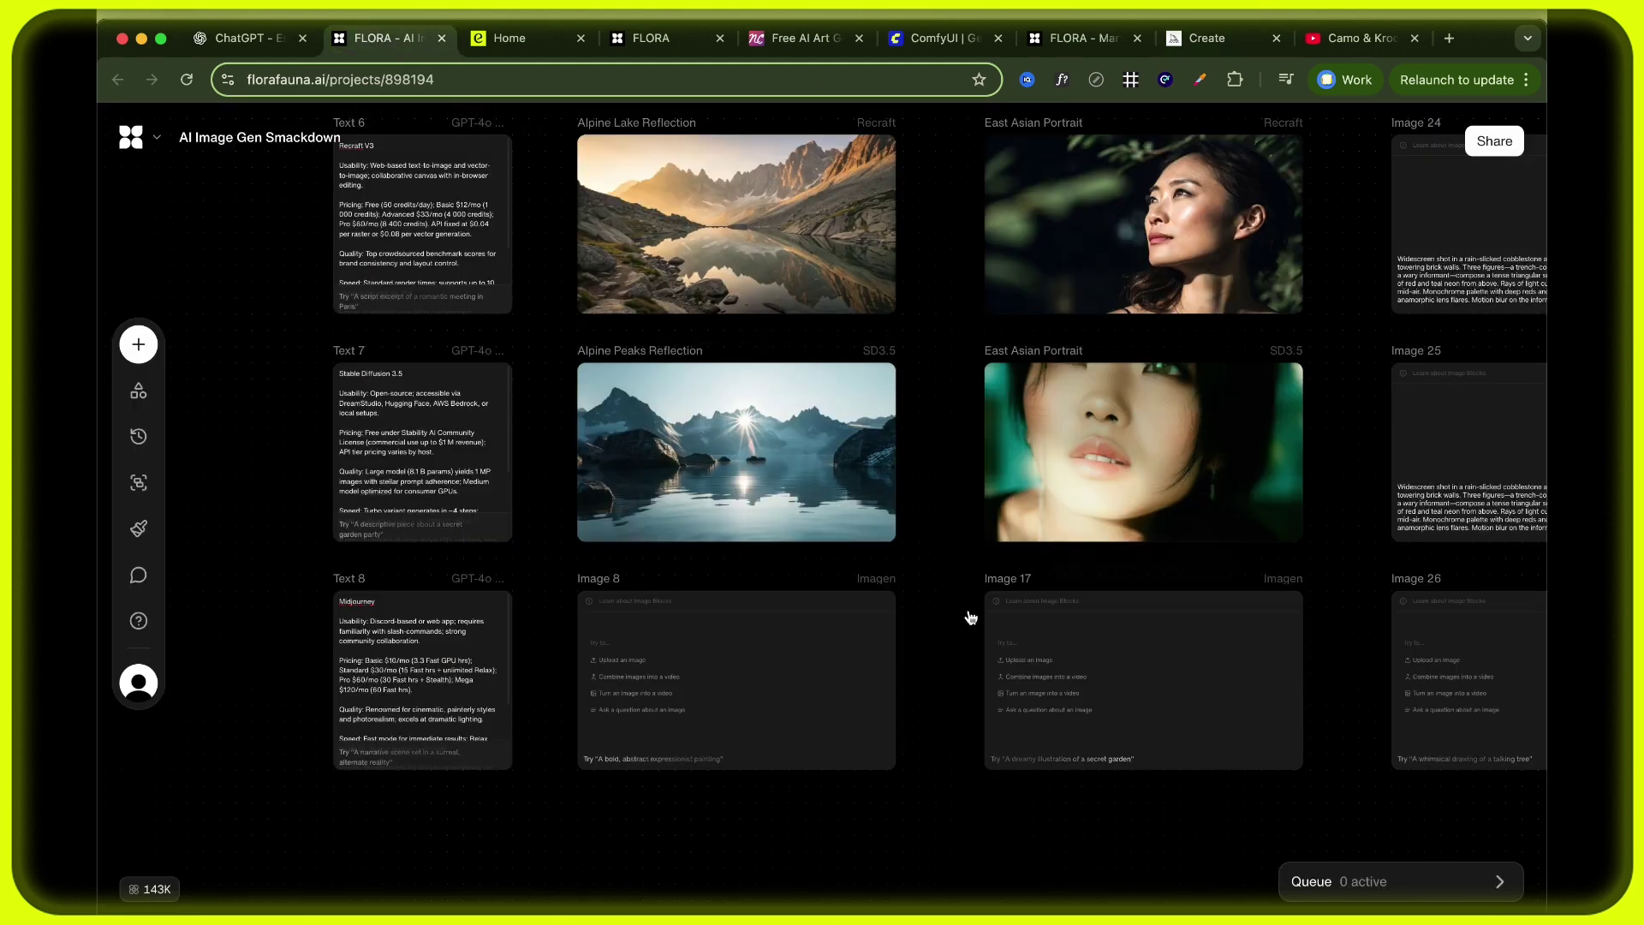
{"action": "scroll", "coordinate": [970, 617], "scroll_direction": "down", "scroll_amount": 10}
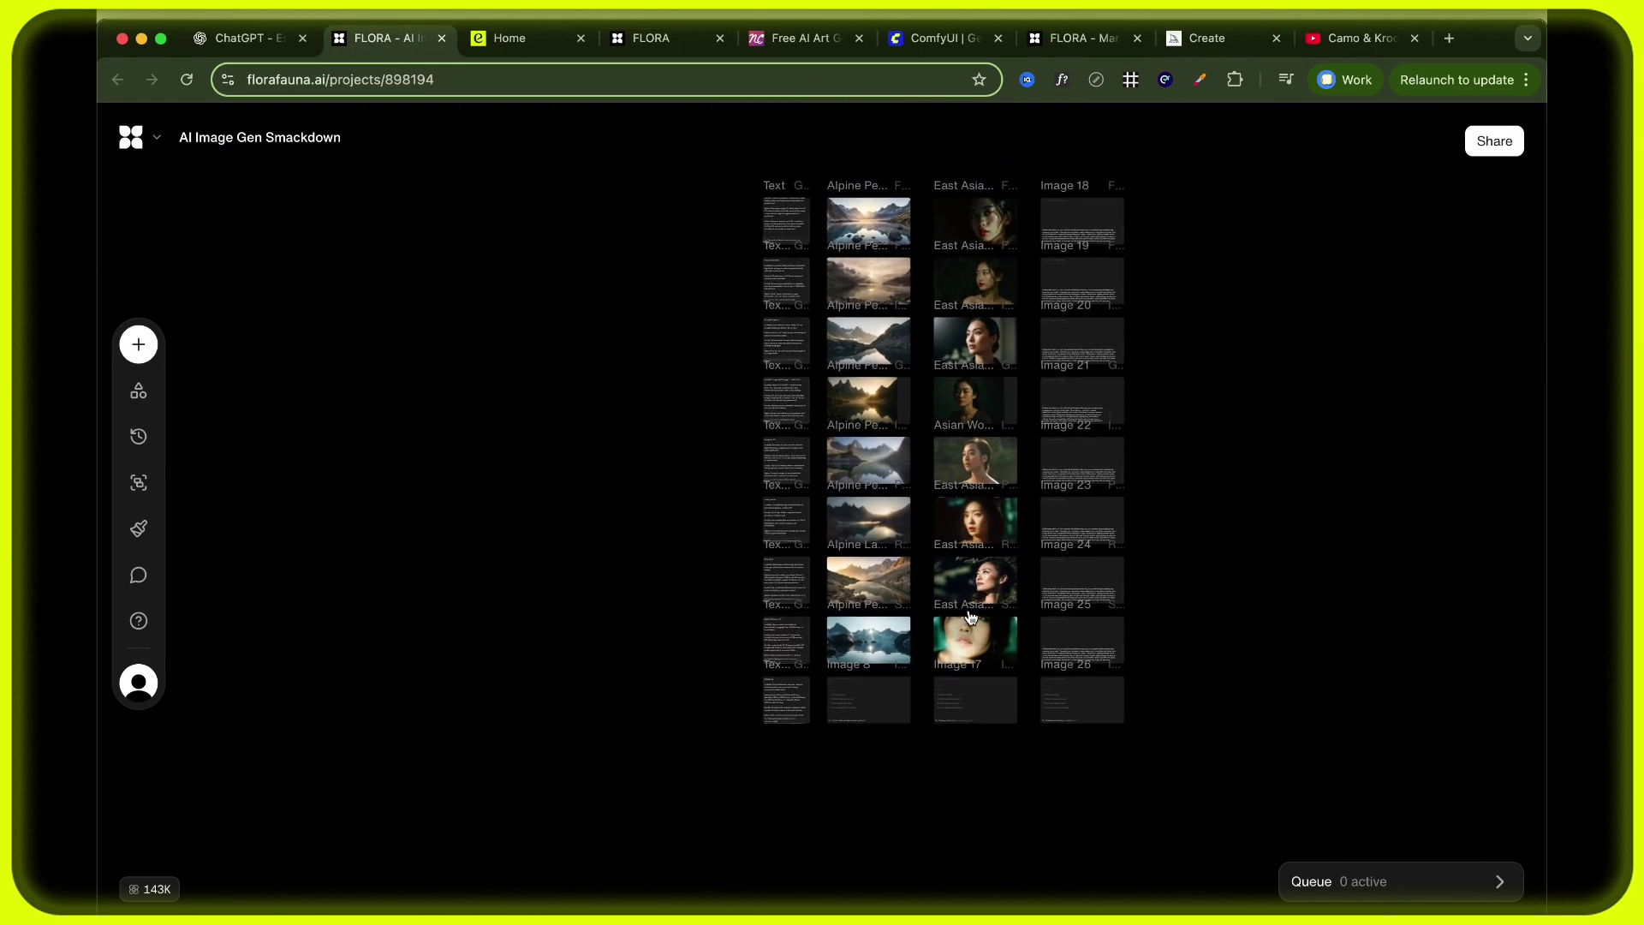
{"action": "scroll", "coordinate": [970, 617], "scroll_direction": "right", "scroll_amount": 3}
{"action": "scroll", "coordinate": [970, 616], "scroll_direction": "up", "scroll_amount": 1}
{"action": "left_click", "coordinate": [890, 433]}
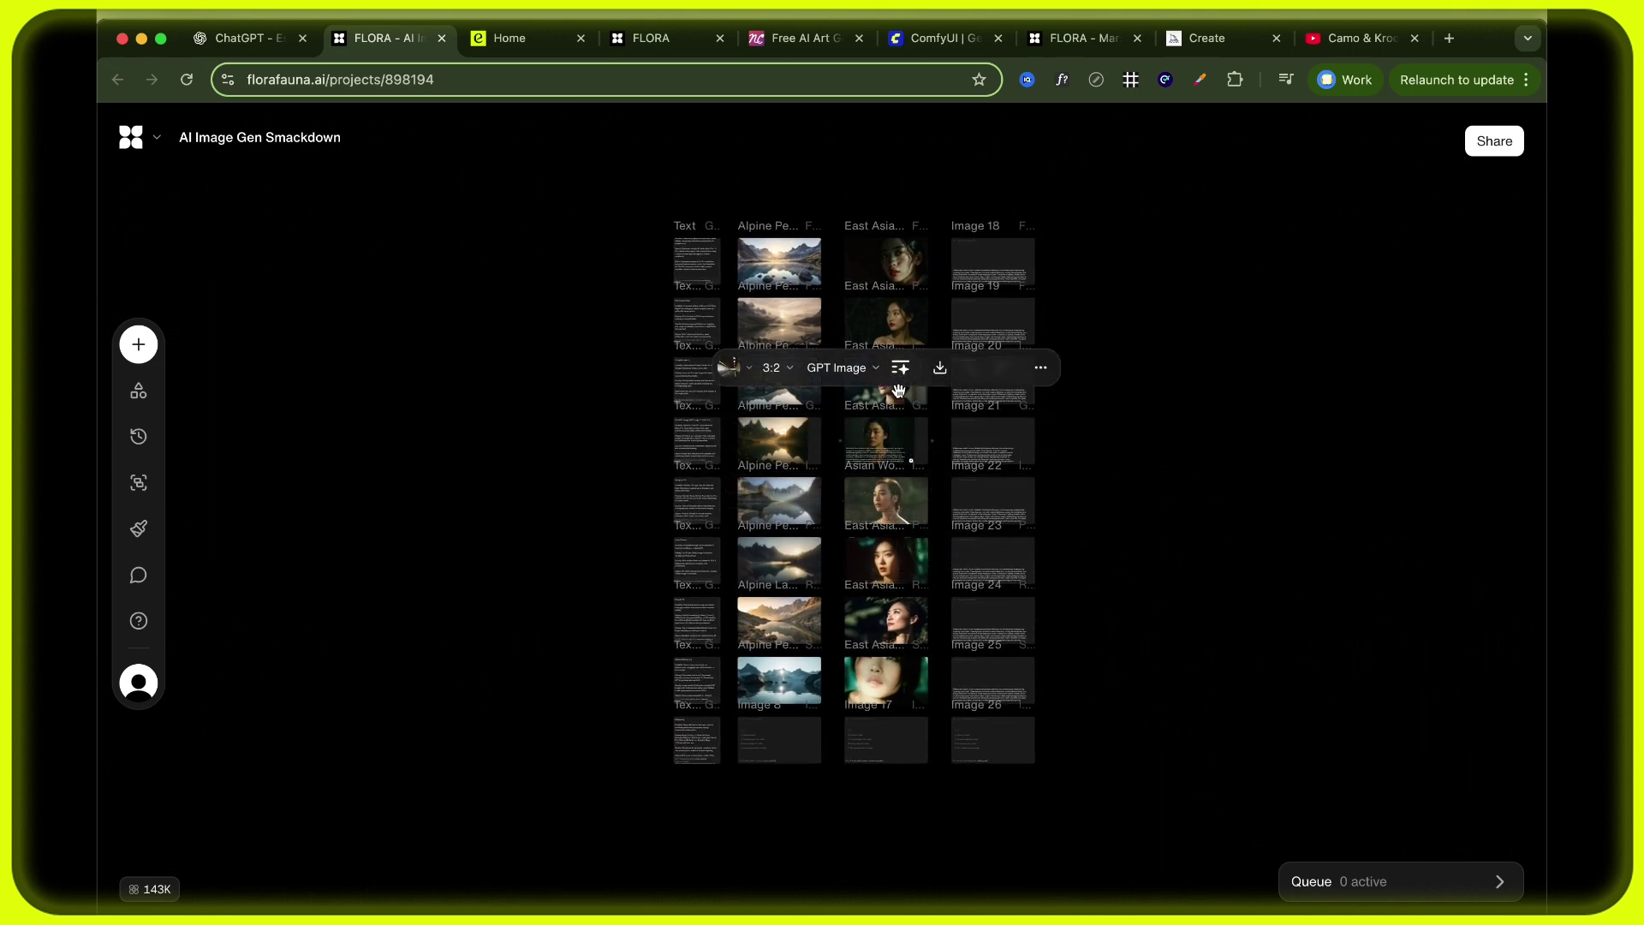
{"action": "left_click", "coordinate": [1244, 419]}
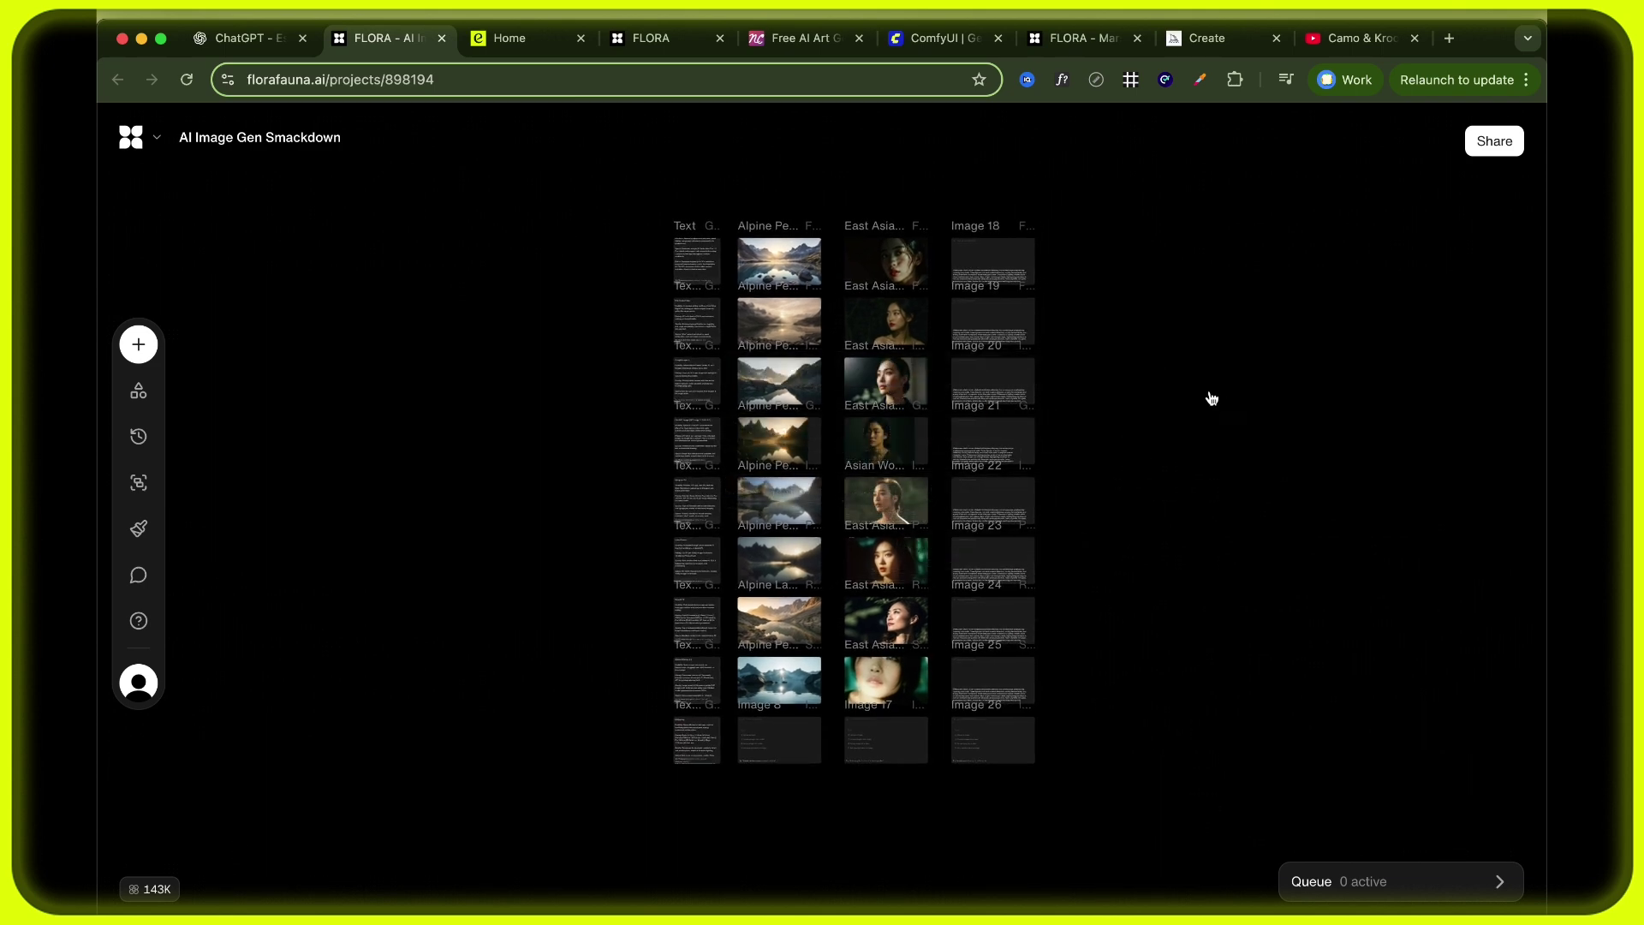
{"action": "left_click", "coordinate": [891, 261]}
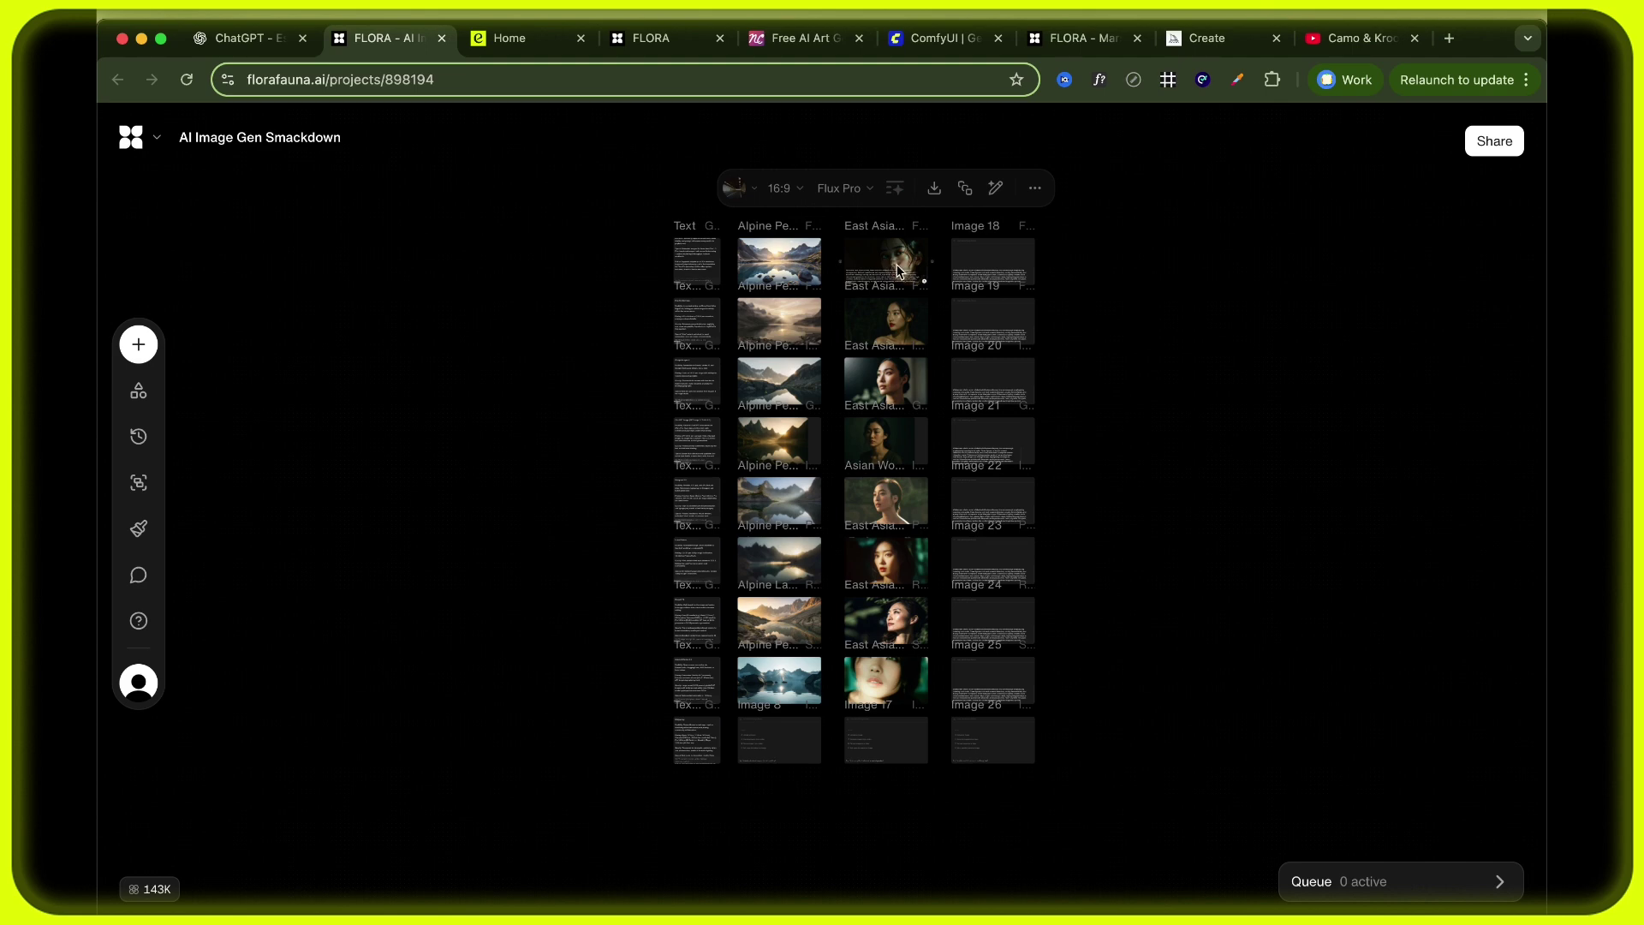
{"action": "left_click", "coordinate": [1142, 282]}
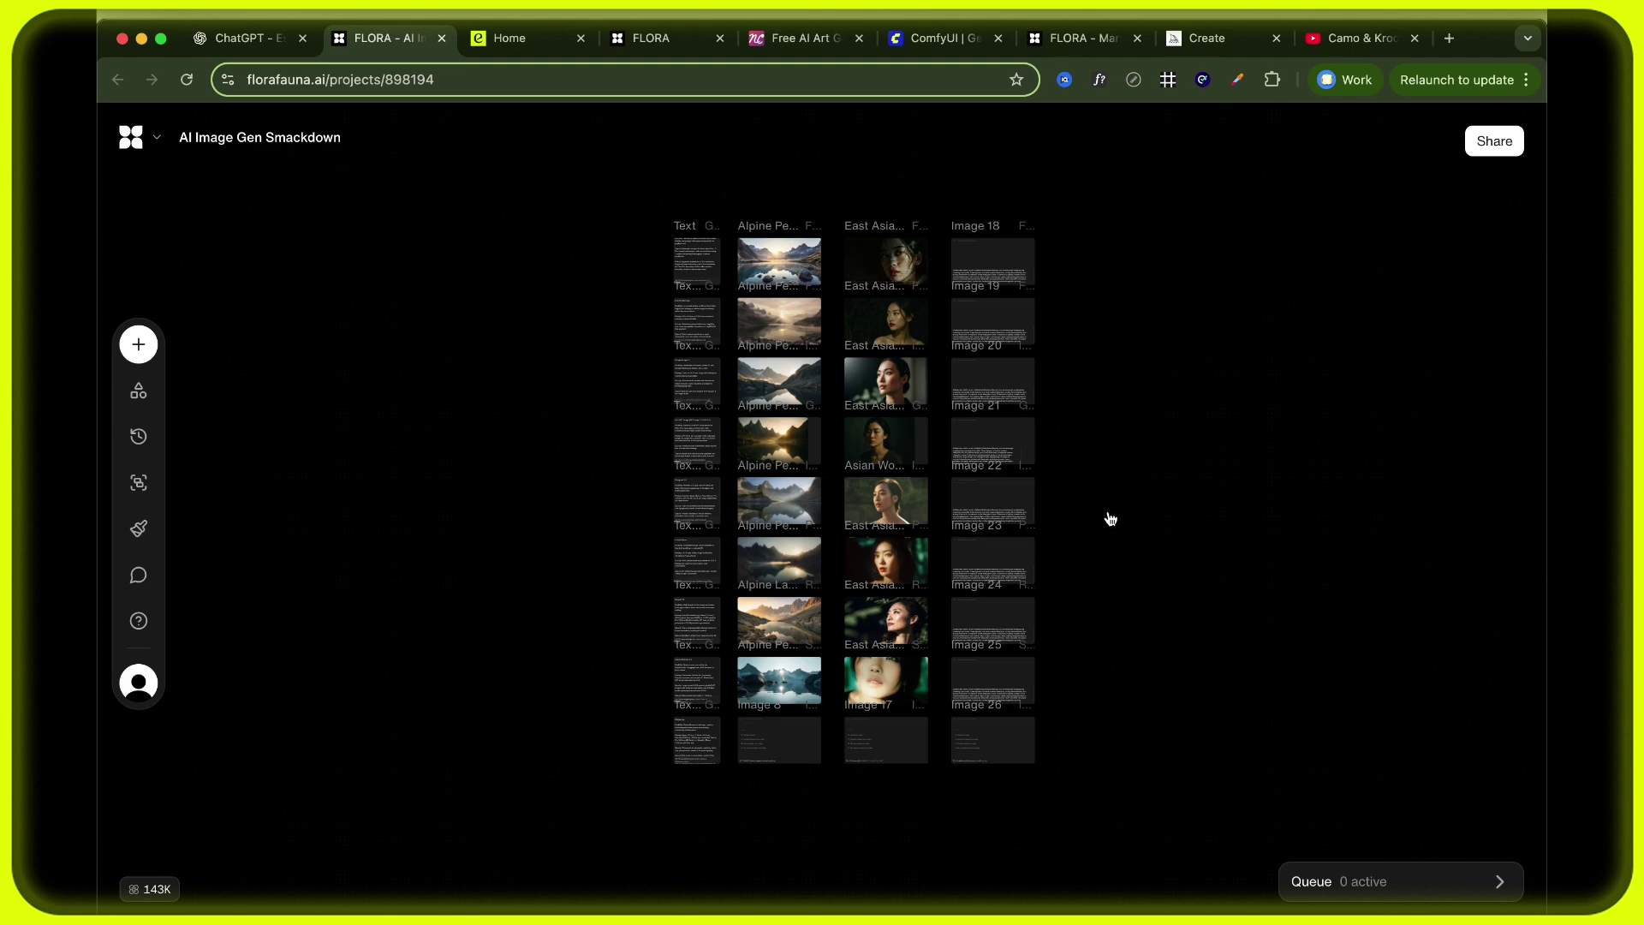
{"action": "left_click", "coordinate": [895, 682]}
Generate the noir alley images for Images 18–21 with Flux Pro, Flux Kontext, Imagen and GPT Image.
{"action": "scroll", "coordinate": [1063, 482], "scroll_direction": "up", "scroll_amount": 5}
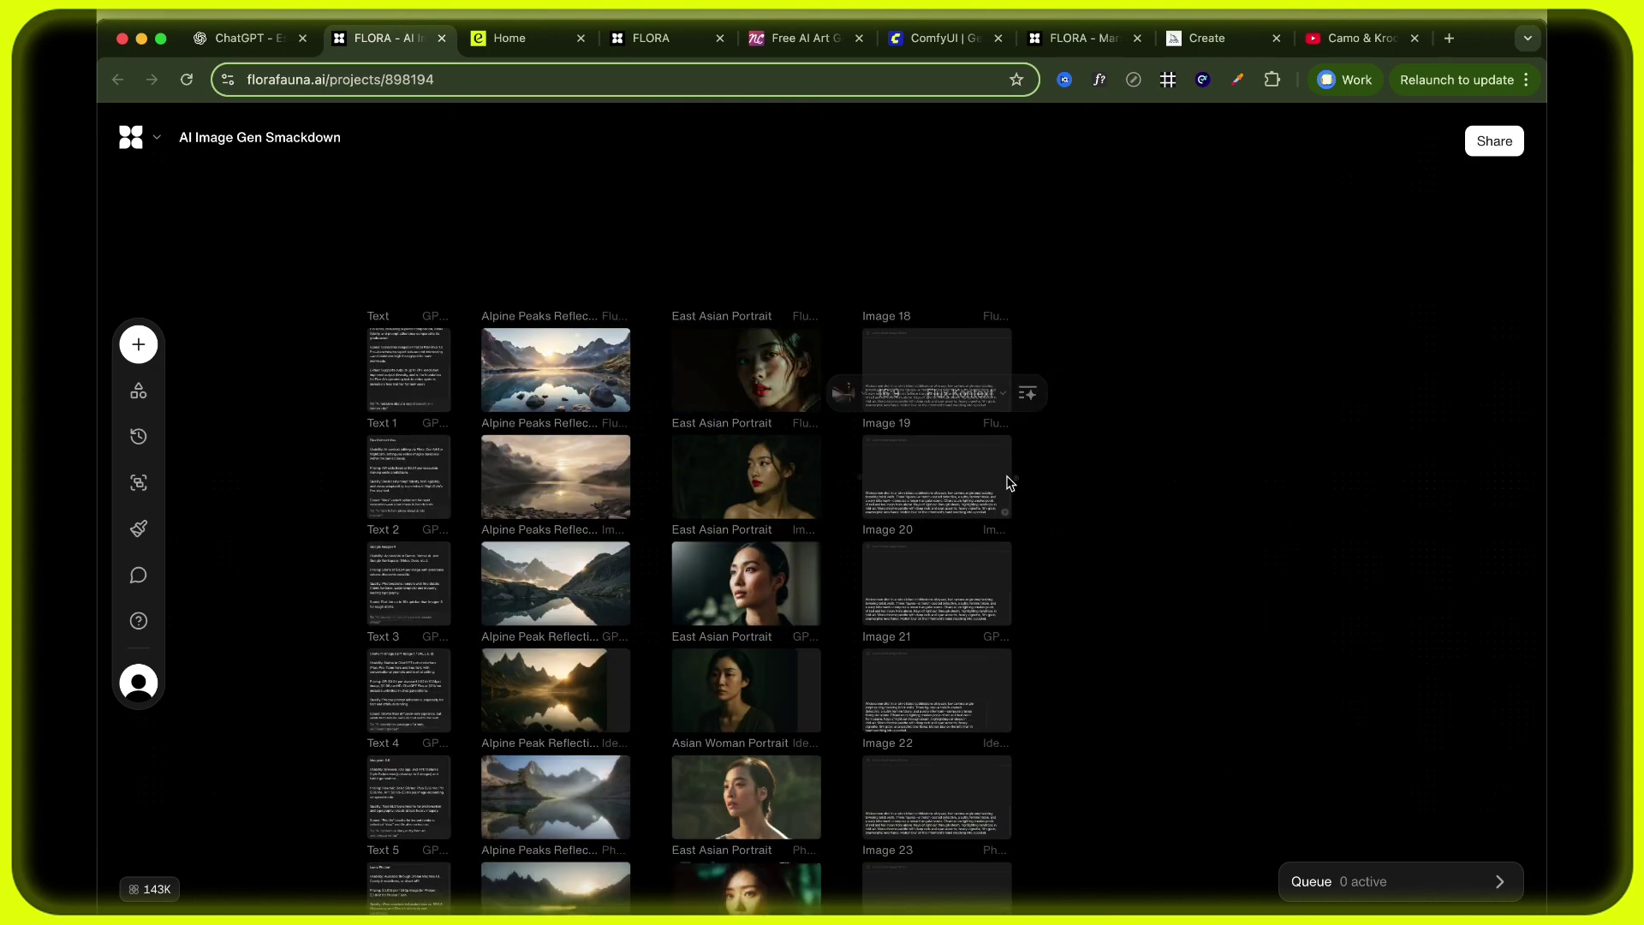
{"action": "scroll", "coordinate": [951, 378], "scroll_direction": "up", "scroll_amount": 3}
{"action": "scroll", "coordinate": [951, 375], "scroll_direction": "up", "scroll_amount": 5}
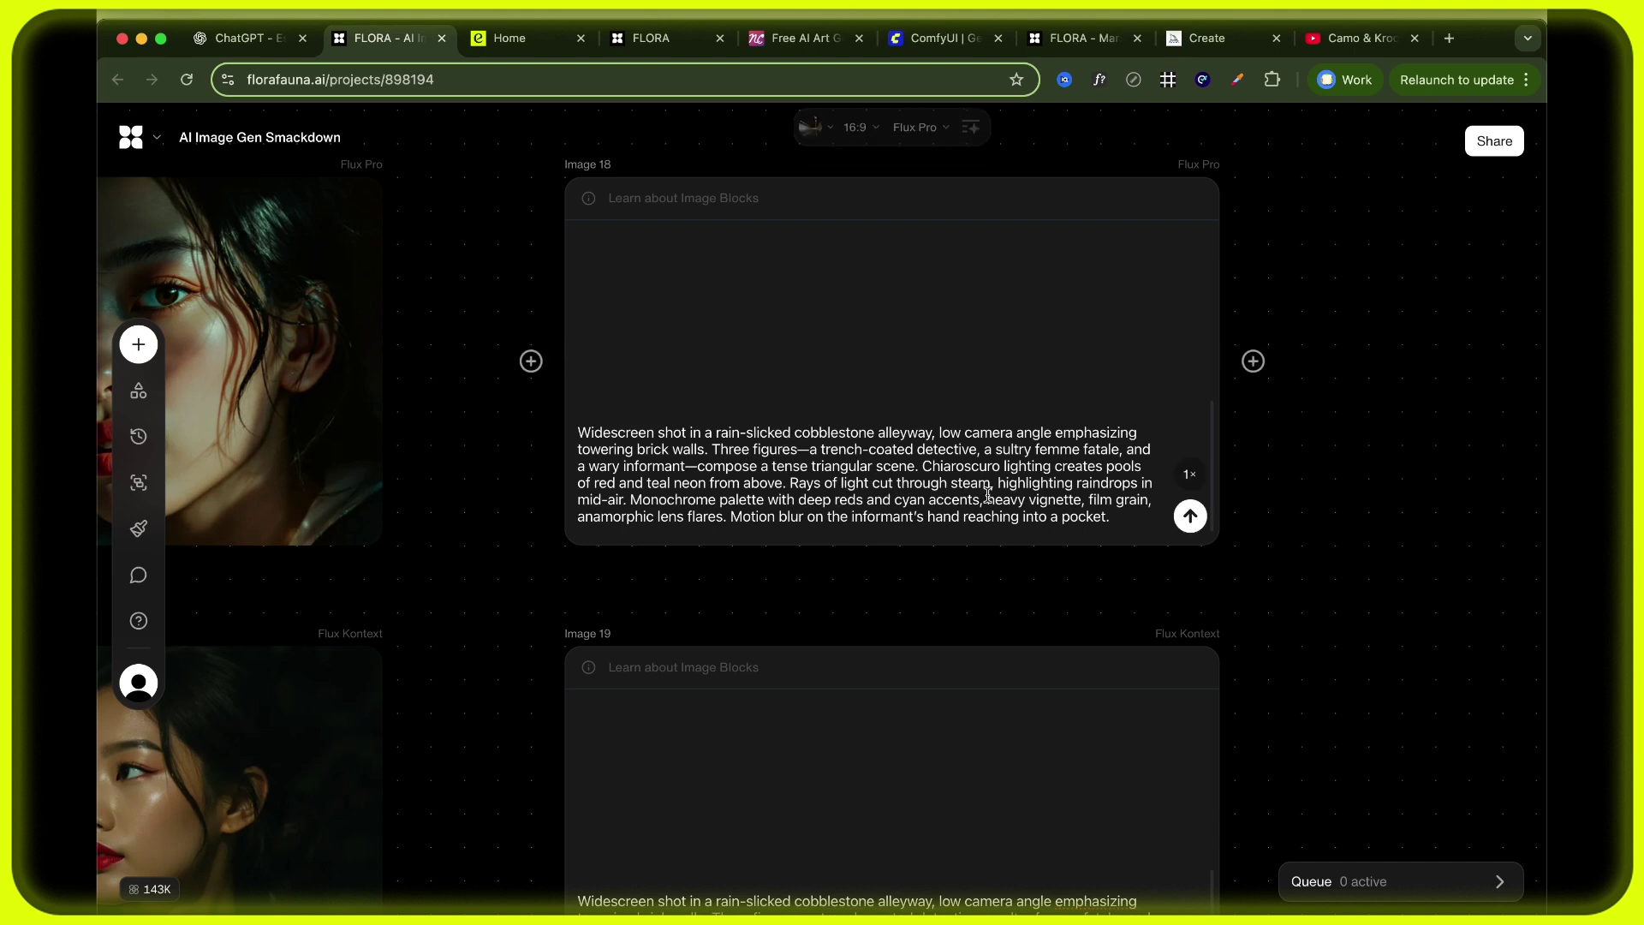
{"action": "left_click", "coordinate": [1190, 516]}
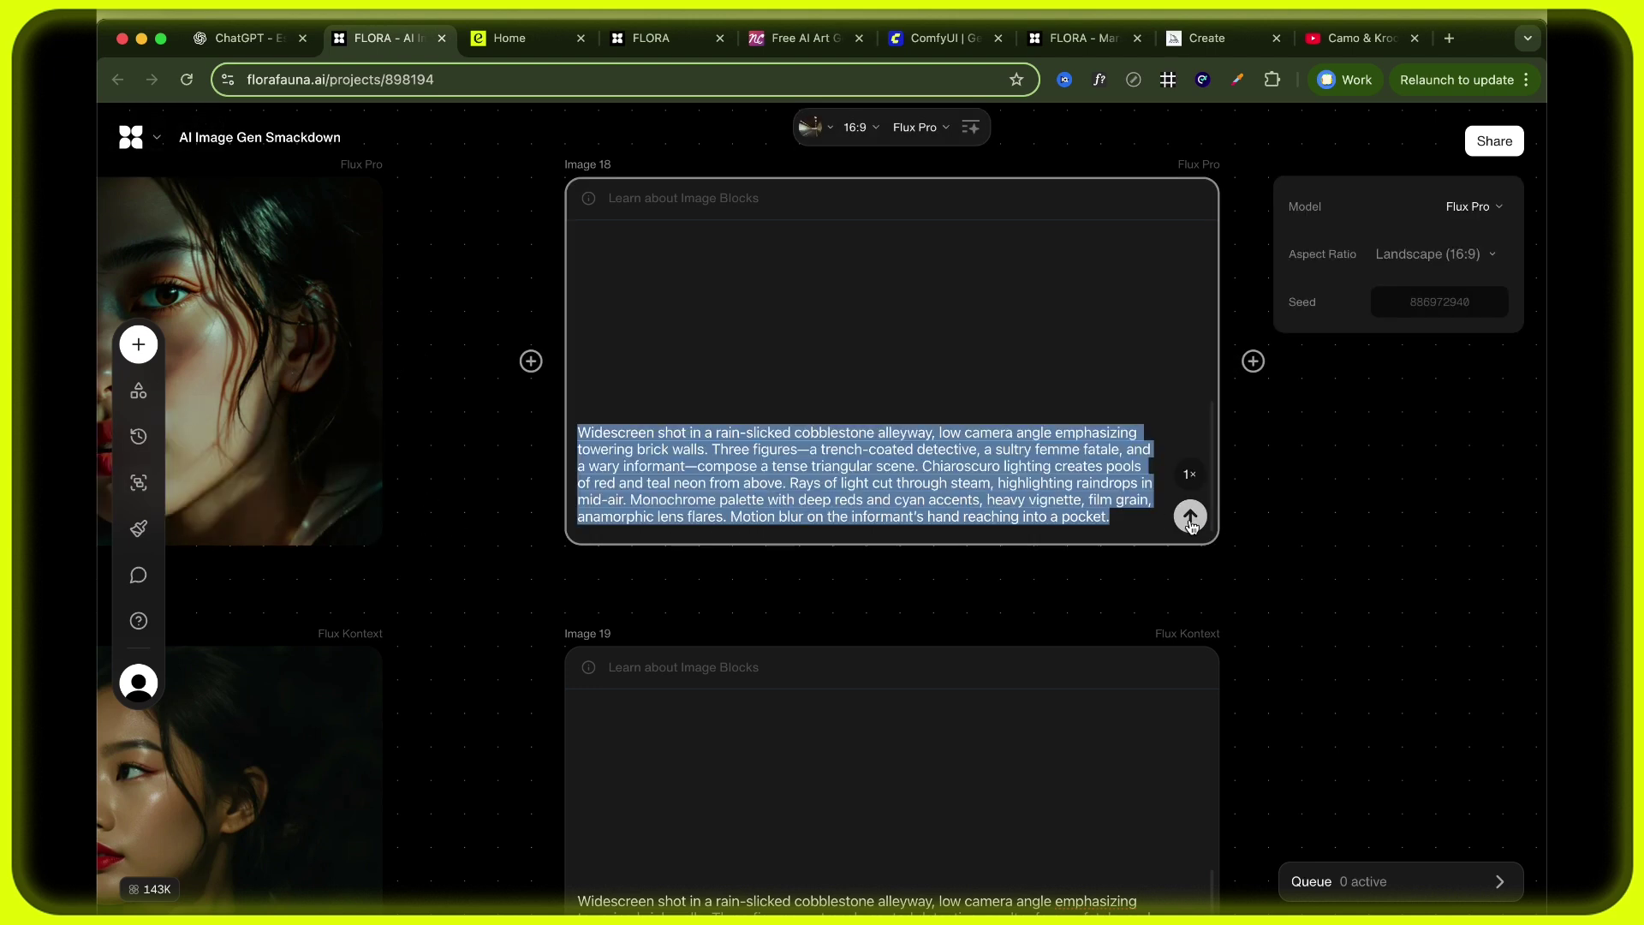
{"action": "scroll", "coordinate": [1284, 570], "scroll_direction": "down", "scroll_amount": 4}
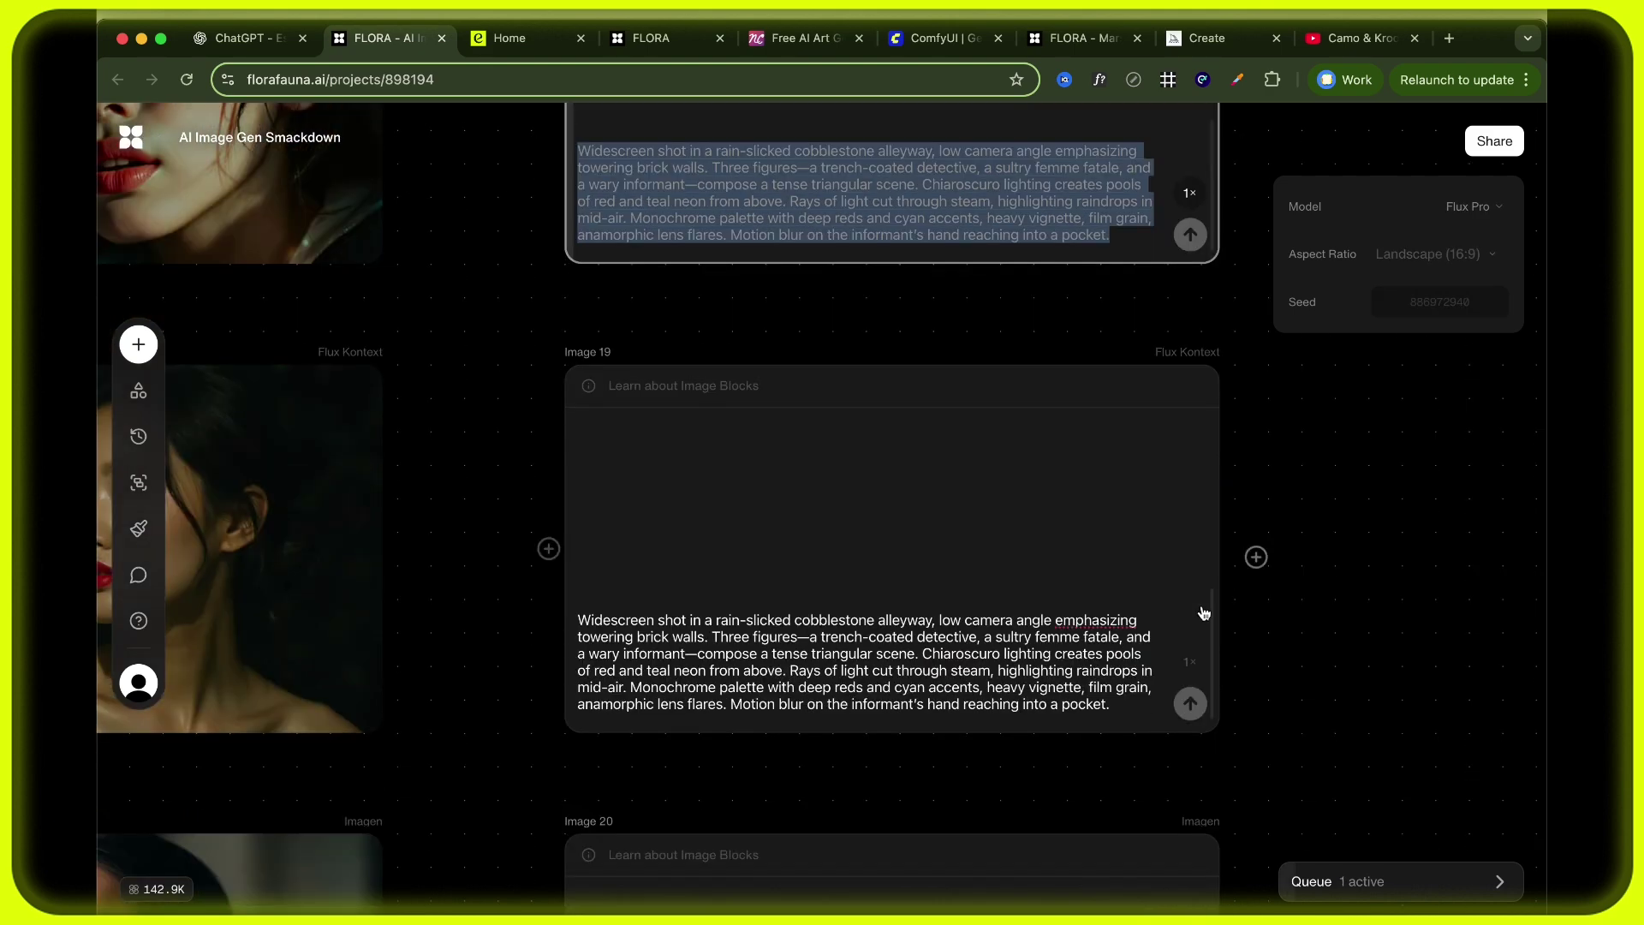
{"action": "left_click", "coordinate": [1190, 701]}
{"action": "scroll", "coordinate": [1328, 624], "scroll_direction": "down", "scroll_amount": 4}
{"action": "scroll", "coordinate": [1328, 625], "scroll_direction": "down", "scroll_amount": 4}
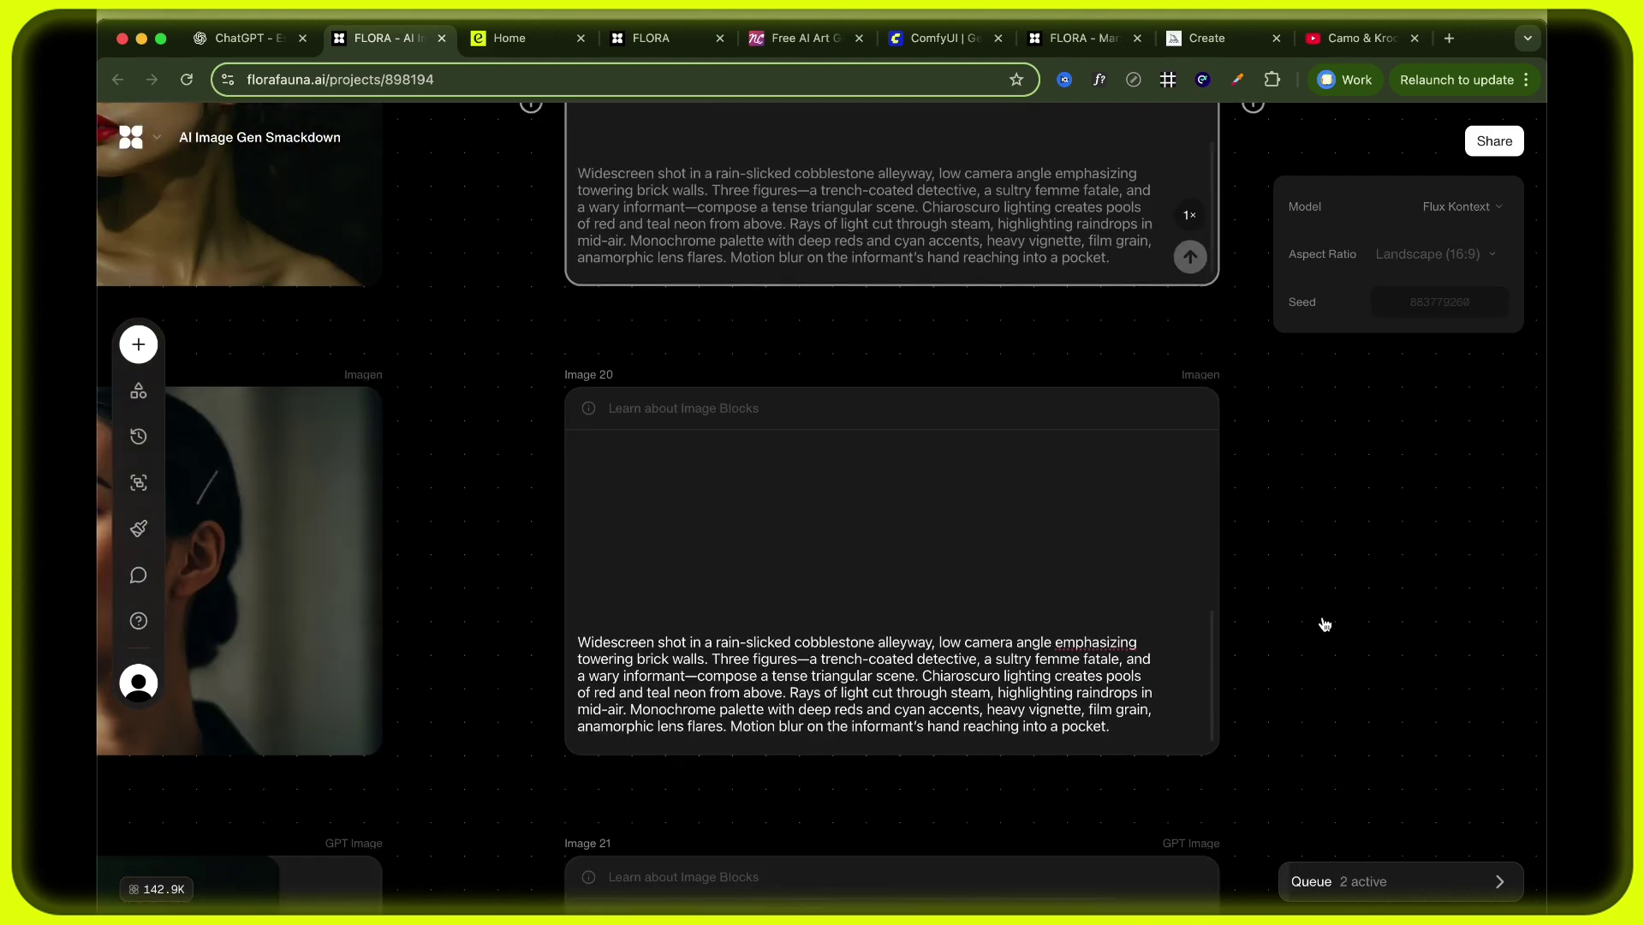
{"action": "left_click", "coordinate": [1189, 599]}
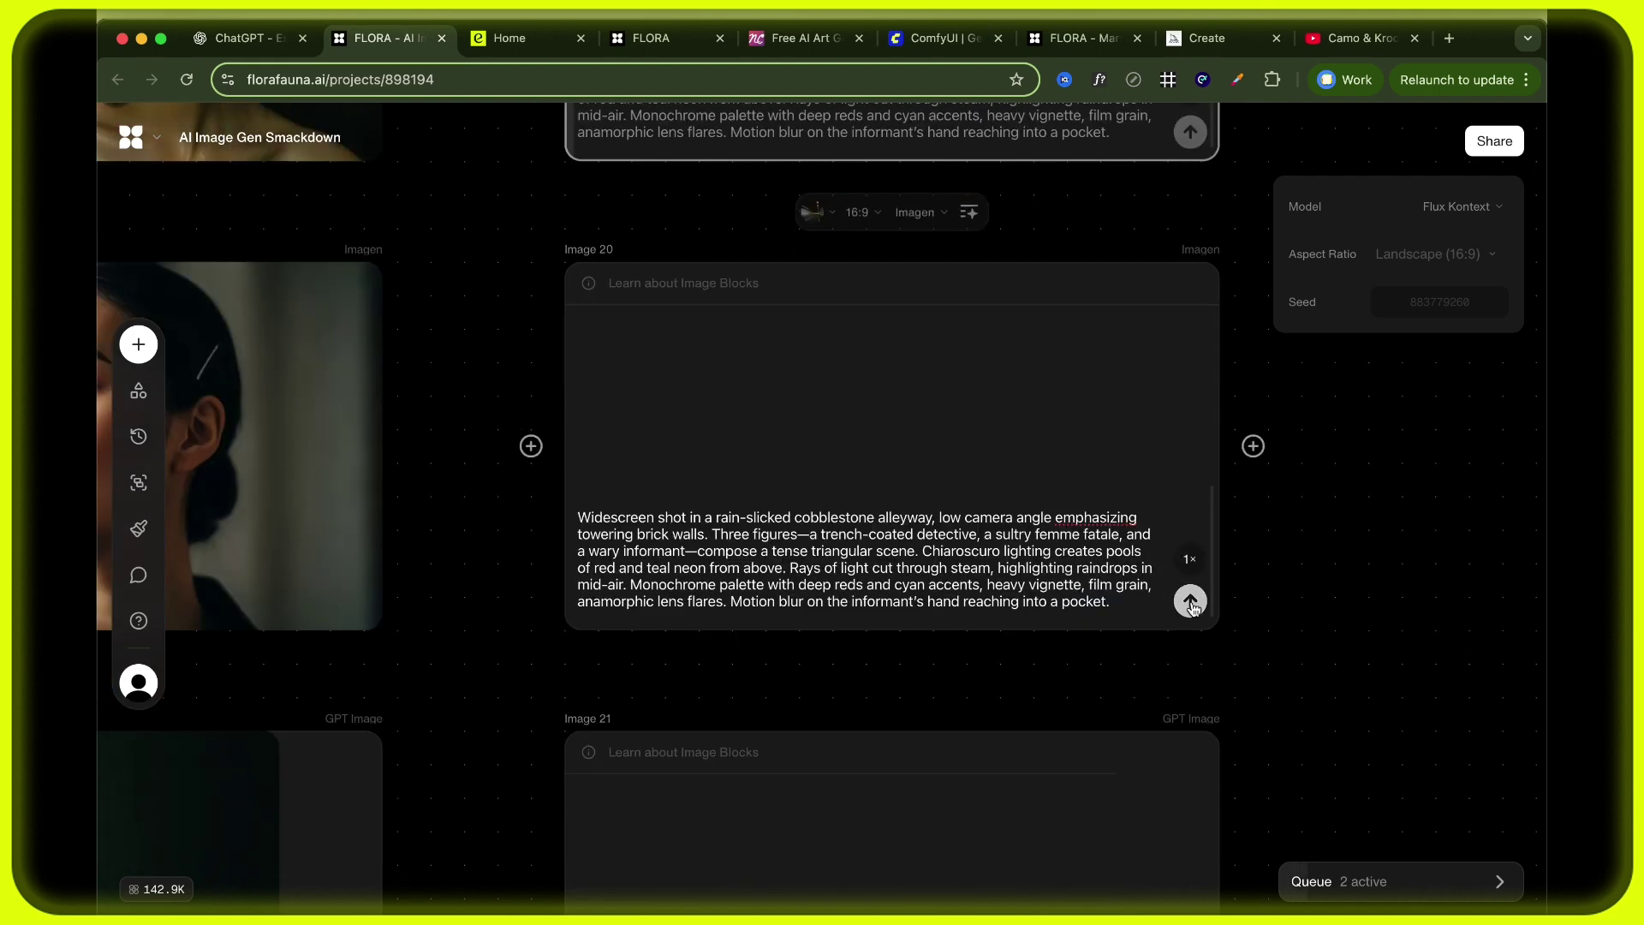
{"action": "scroll", "coordinate": [1273, 612], "scroll_direction": "down", "scroll_amount": 4}
{"action": "scroll", "coordinate": [1273, 612], "scroll_direction": "down", "scroll_amount": 2}
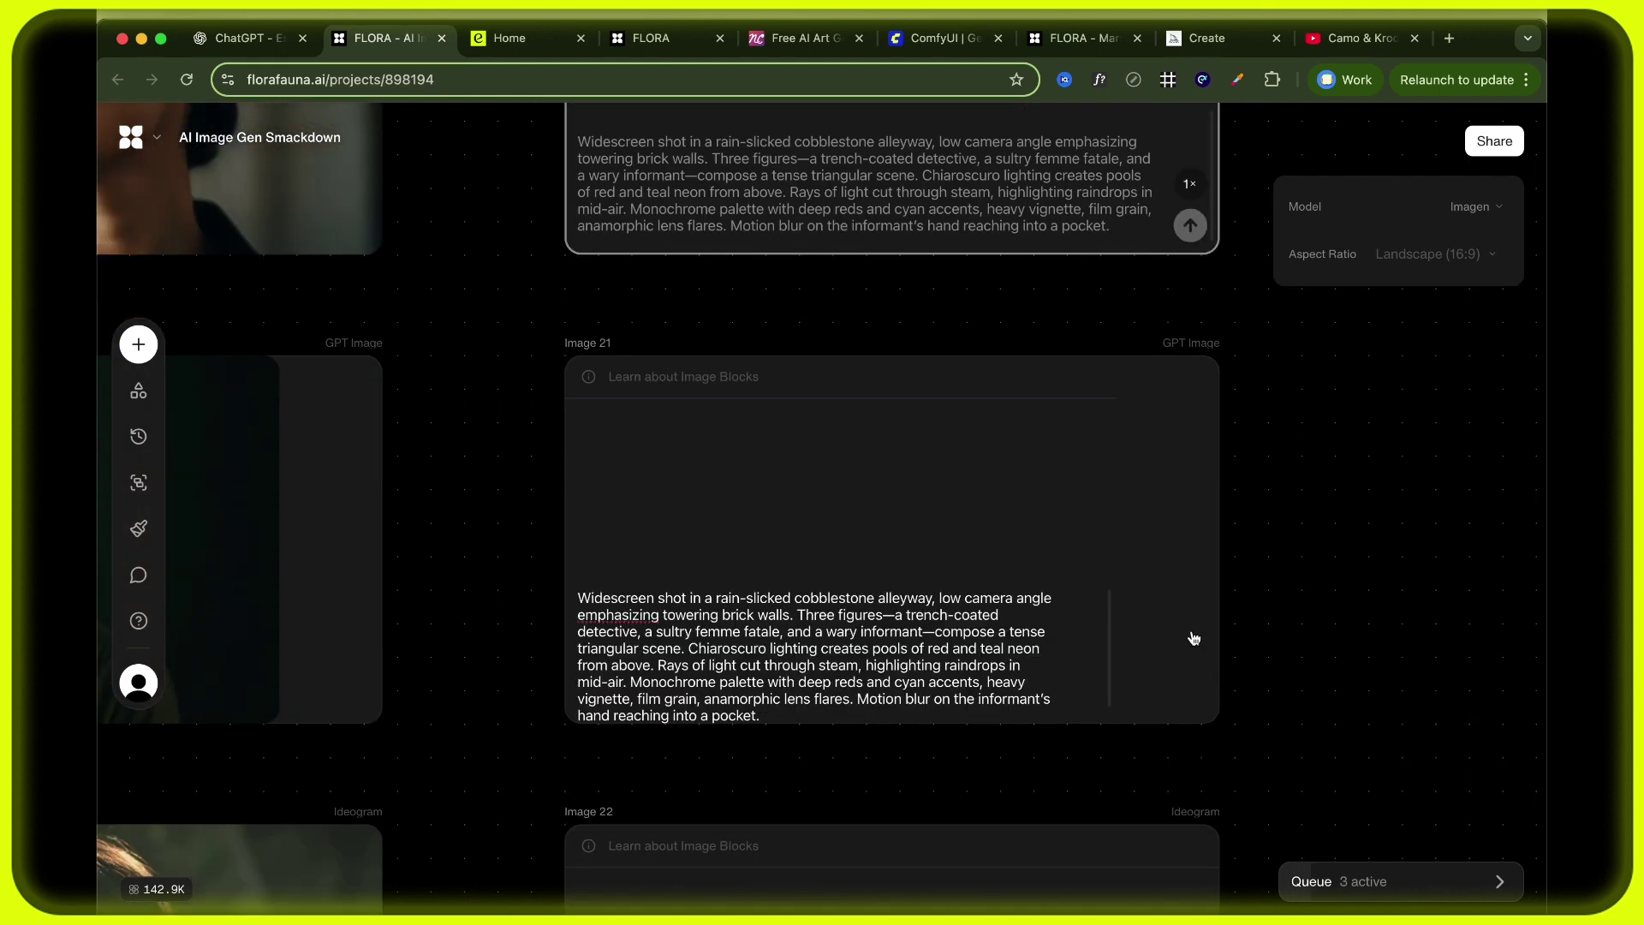
{"action": "left_click", "coordinate": [1088, 695]}
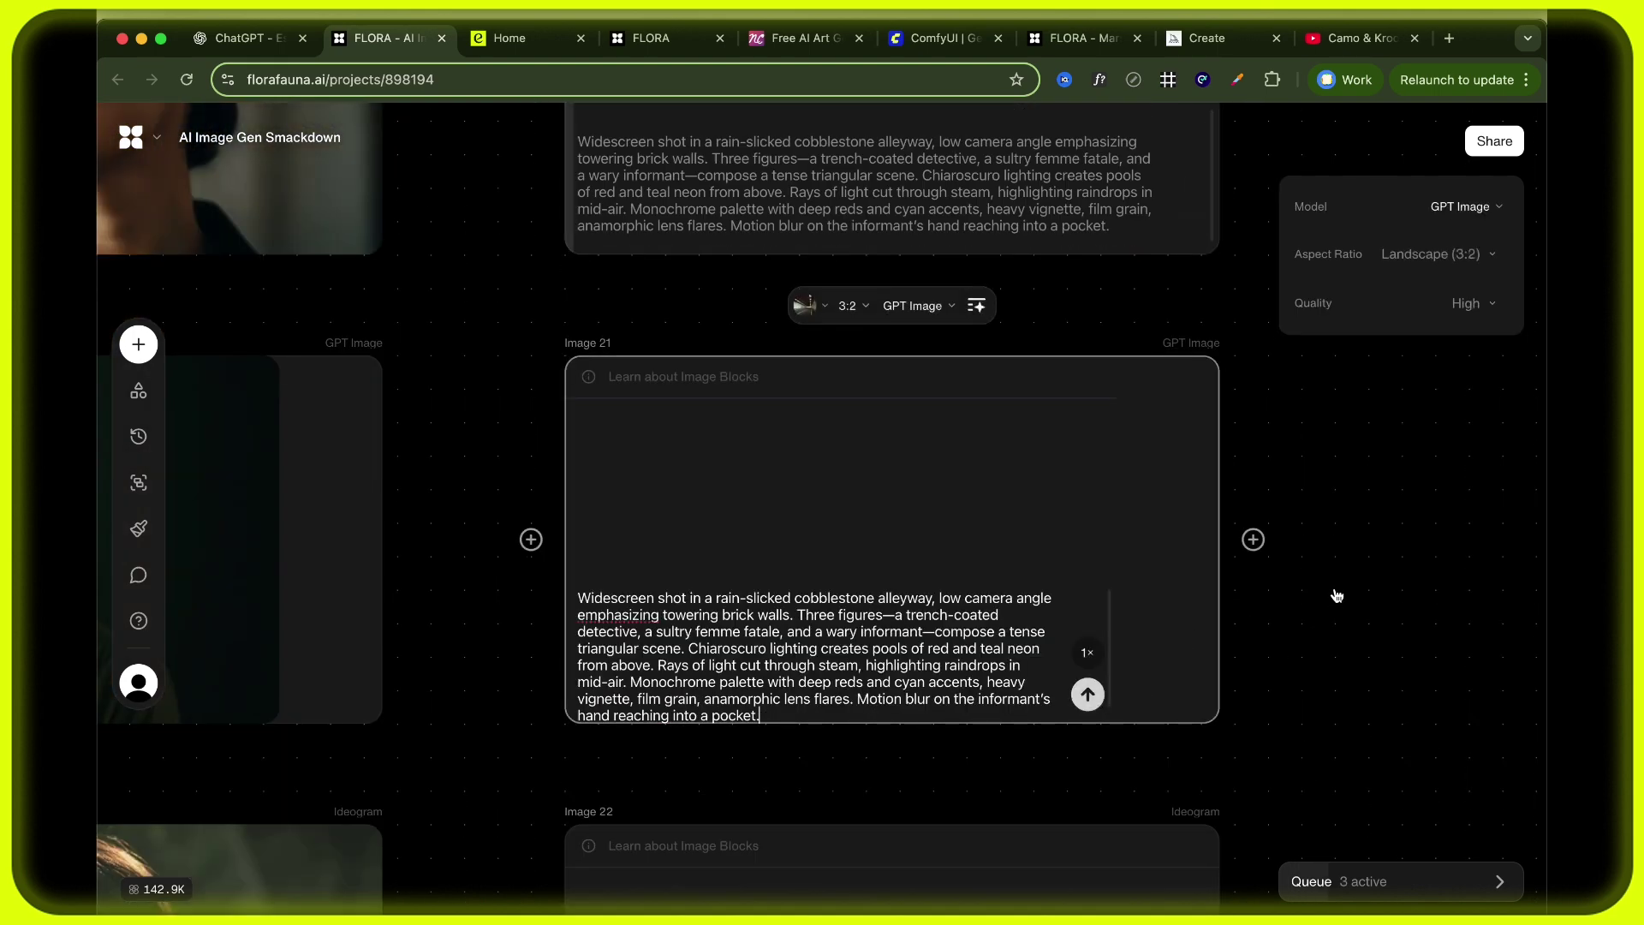
{"action": "scroll", "coordinate": [1337, 590], "scroll_direction": "down", "scroll_amount": 5}
{"action": "scroll", "coordinate": [1336, 589], "scroll_direction": "down", "scroll_amount": 2}
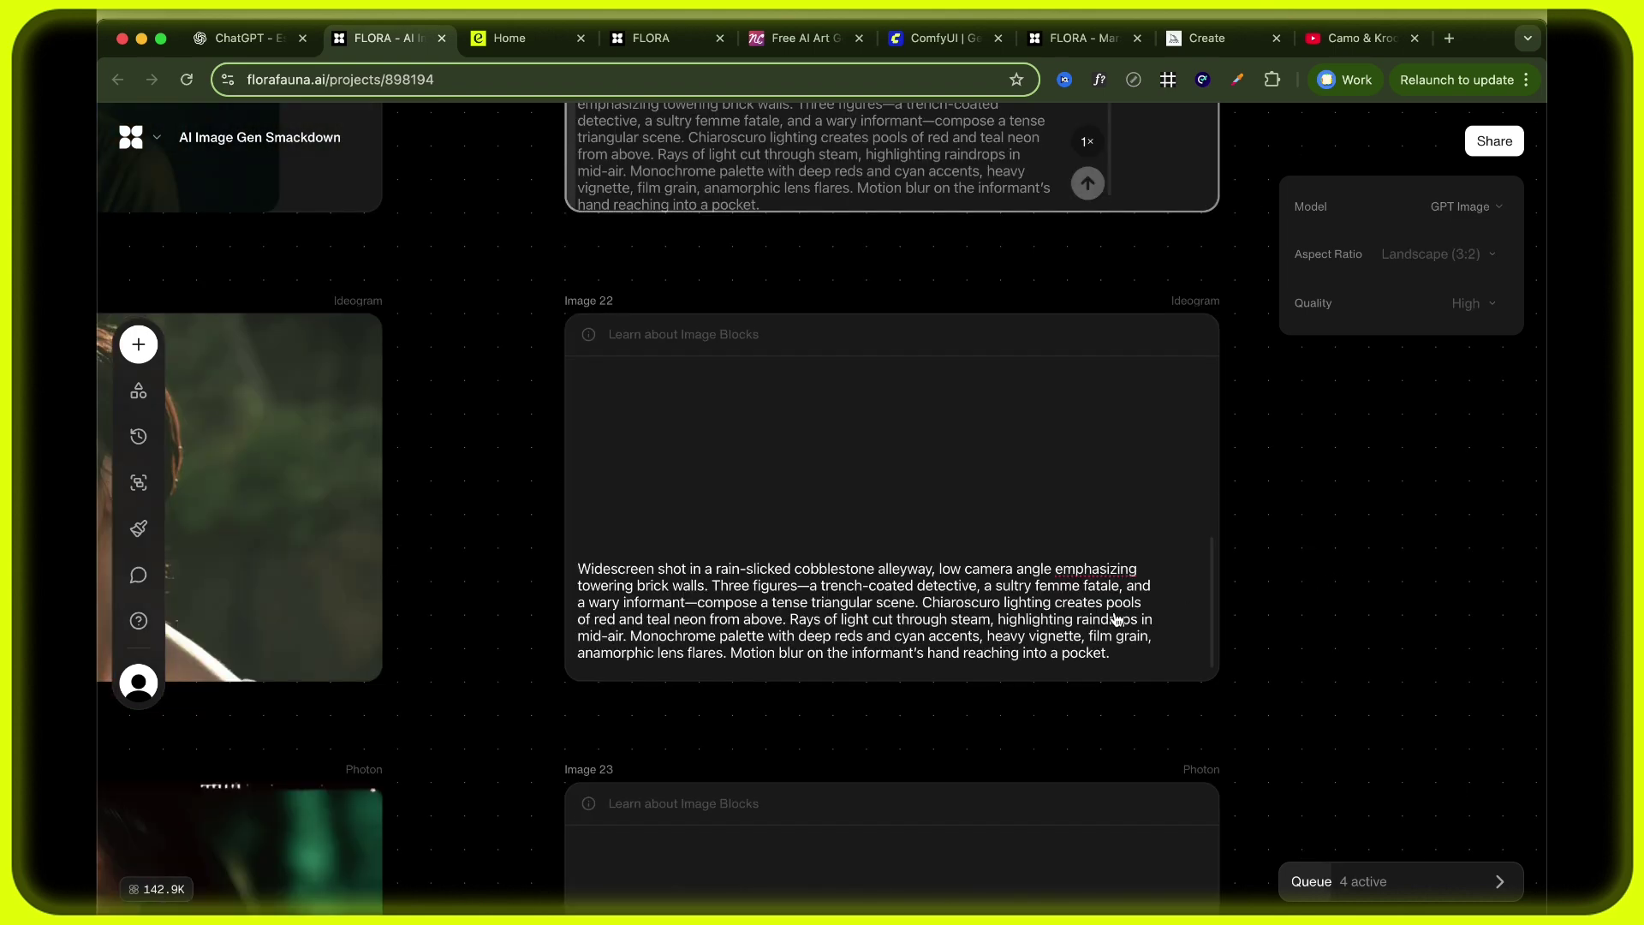
Generate Images 22 and 23 from the noir alley prompt.
{"action": "left_click", "coordinate": [1190, 654]}
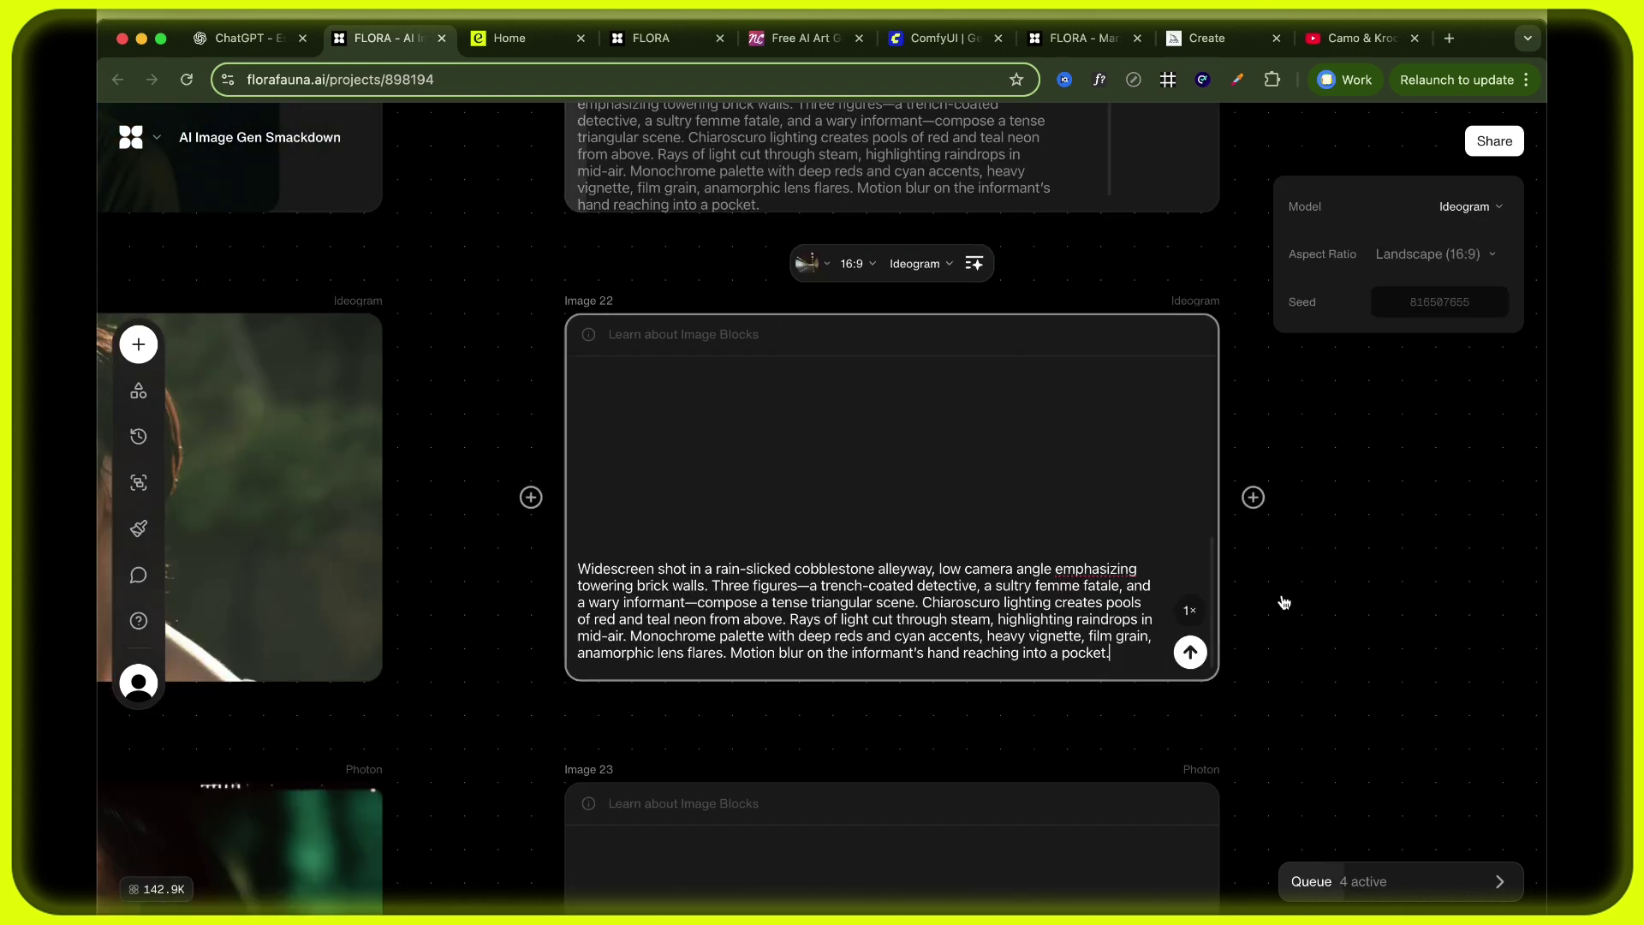
{"action": "scroll", "coordinate": [1281, 600], "scroll_direction": "down", "scroll_amount": 3}
{"action": "scroll", "coordinate": [1283, 601], "scroll_direction": "down", "scroll_amount": 3}
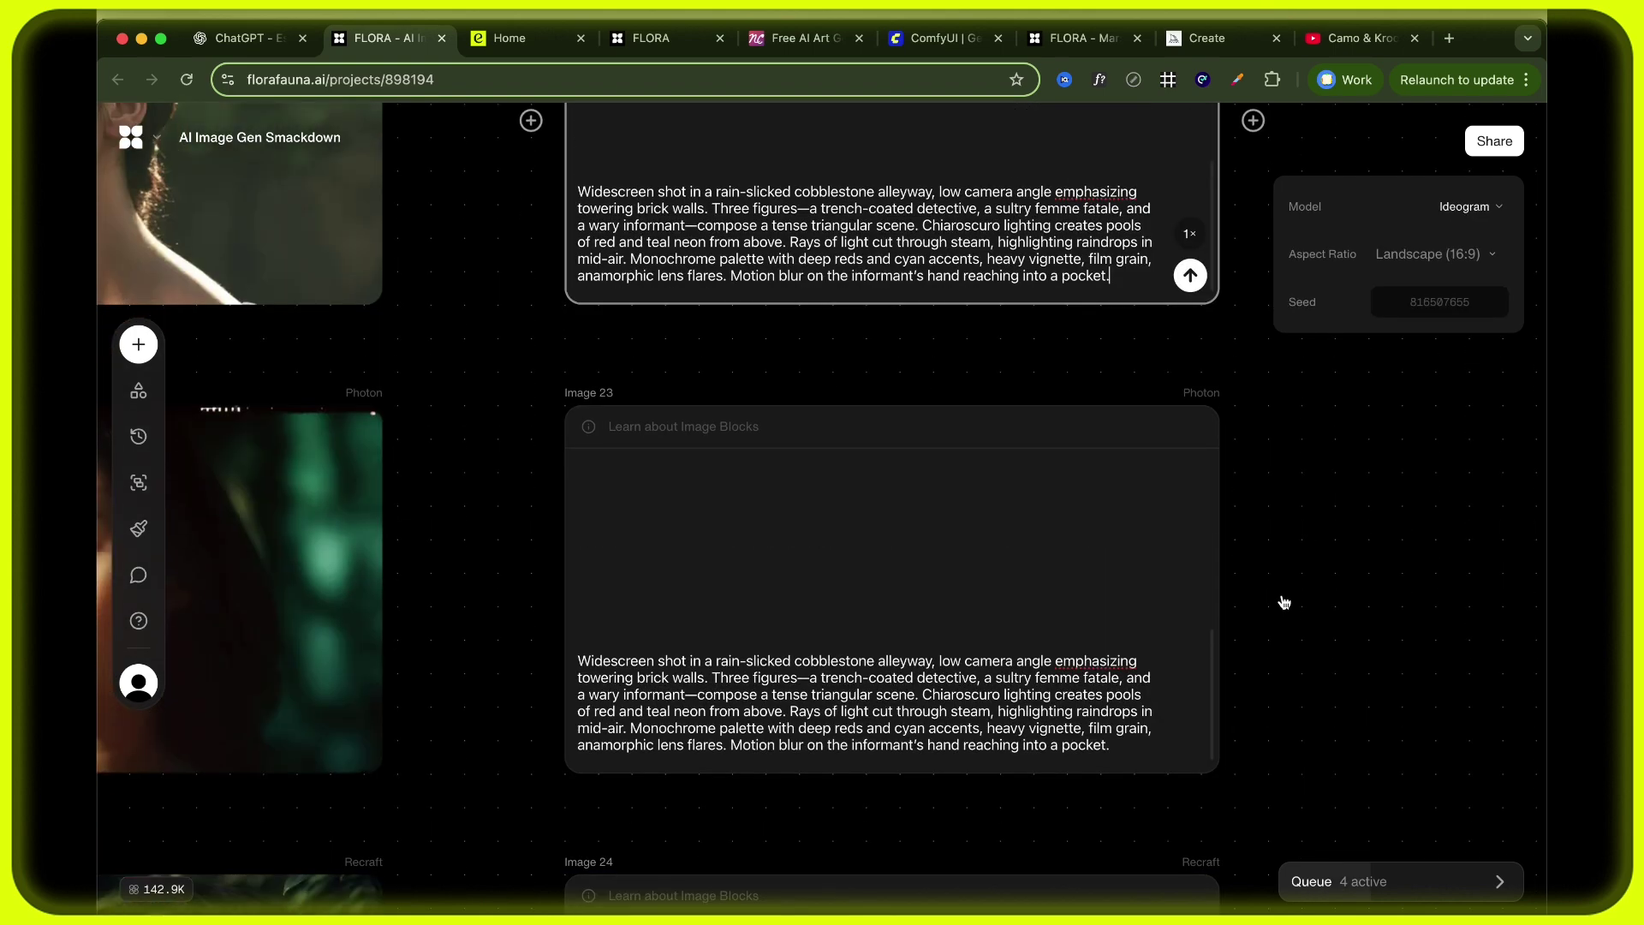
{"action": "scroll", "coordinate": [1283, 602], "scroll_direction": "up", "scroll_amount": 3}
{"action": "scroll", "coordinate": [1283, 602], "scroll_direction": "up", "scroll_amount": 3}
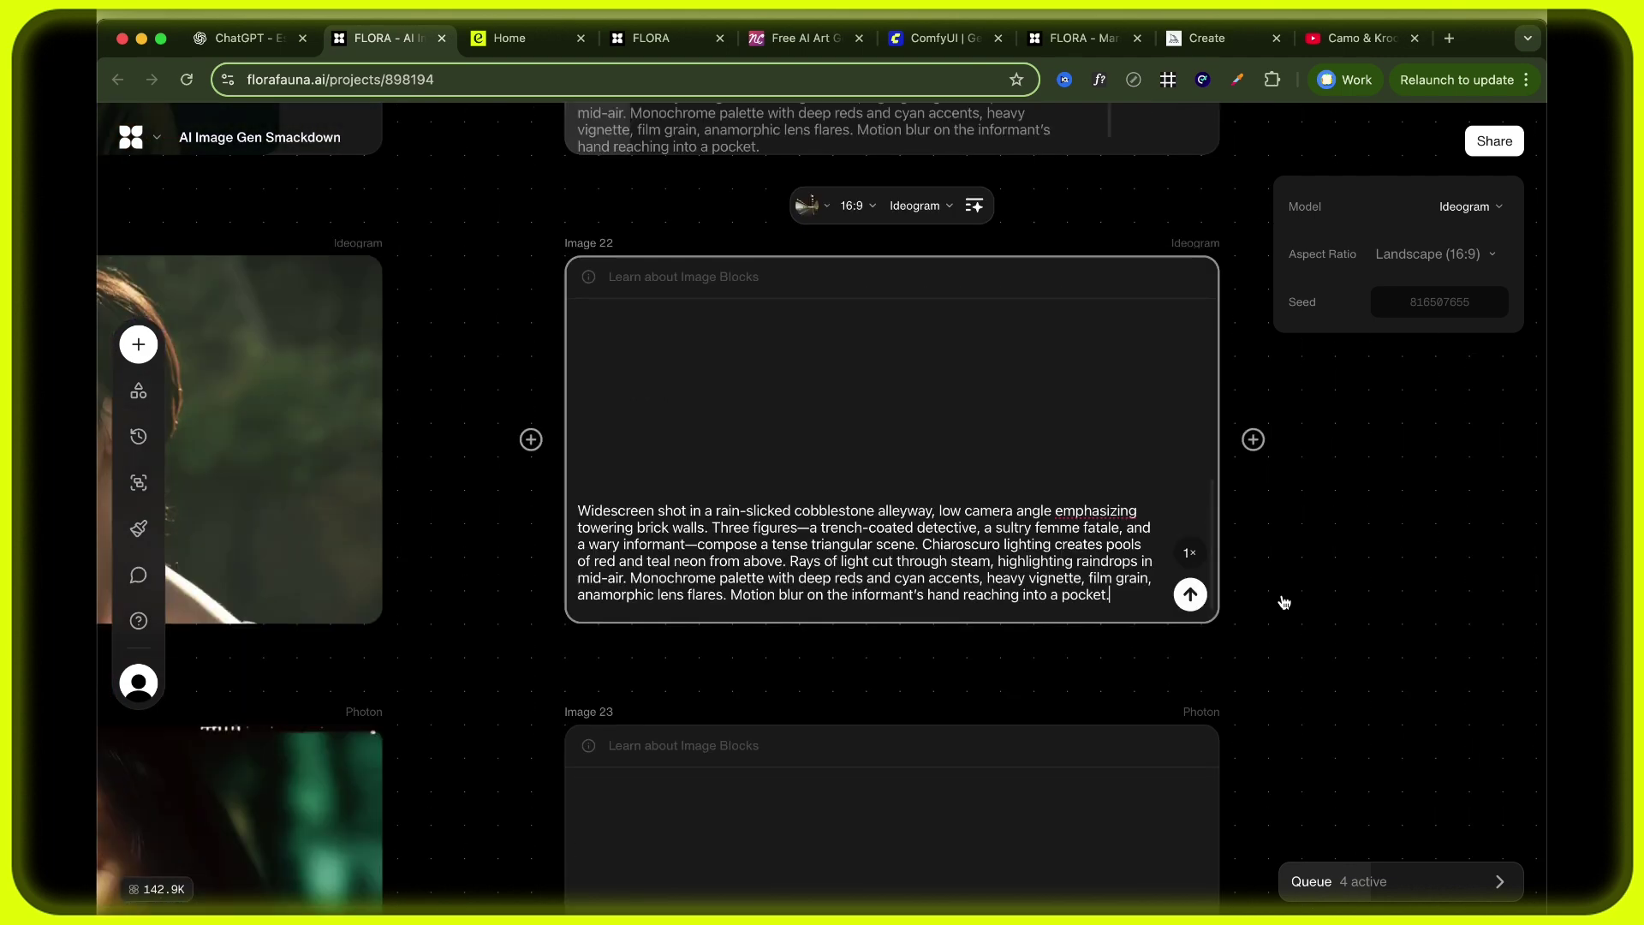
{"action": "left_click", "coordinate": [1196, 603]}
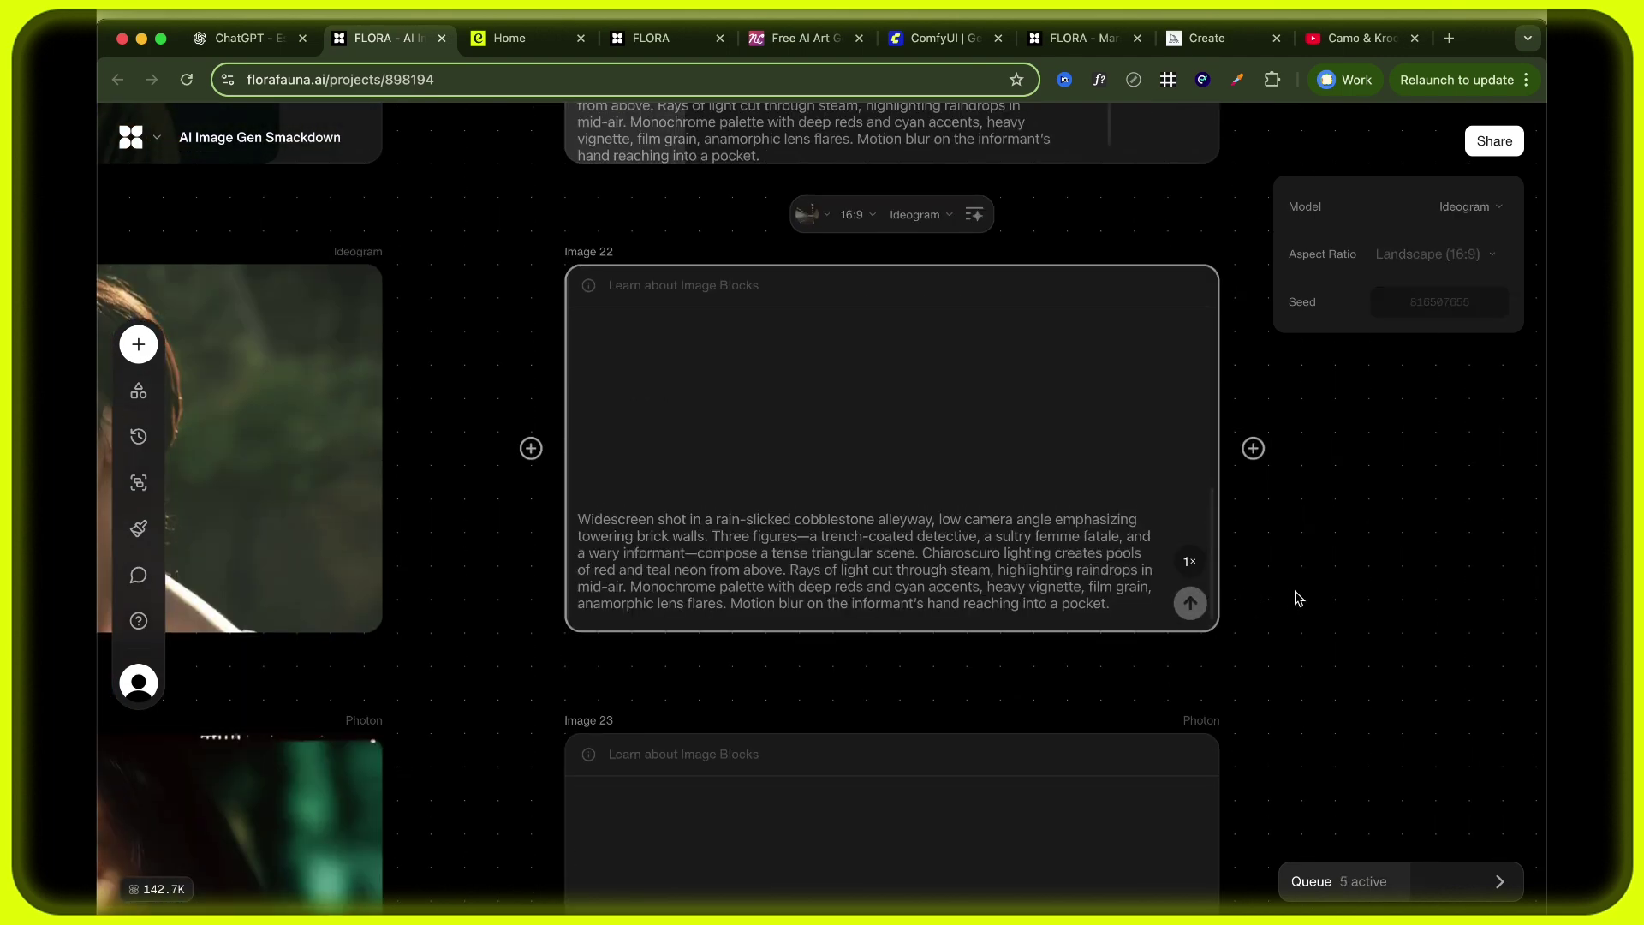
{"action": "scroll", "coordinate": [1293, 596], "scroll_direction": "down", "scroll_amount": 6}
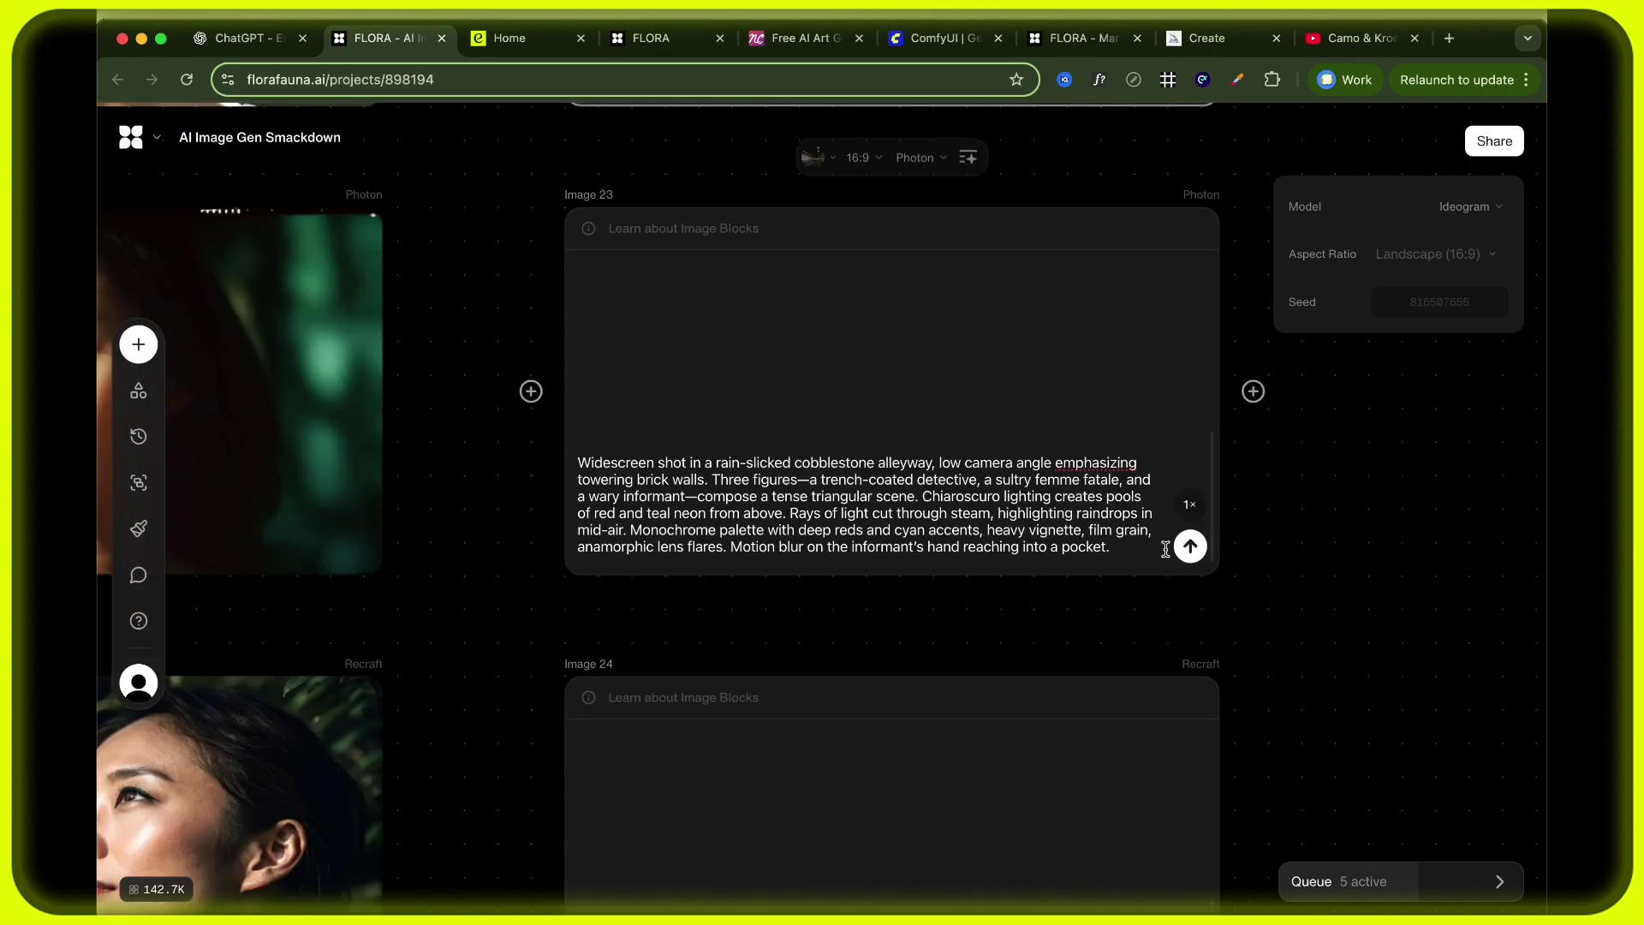
{"action": "left_click", "coordinate": [1189, 551]}
{"action": "left_click", "coordinate": [1189, 551]}
{"action": "scroll", "coordinate": [1281, 558], "scroll_direction": "down", "scroll_amount": 3}
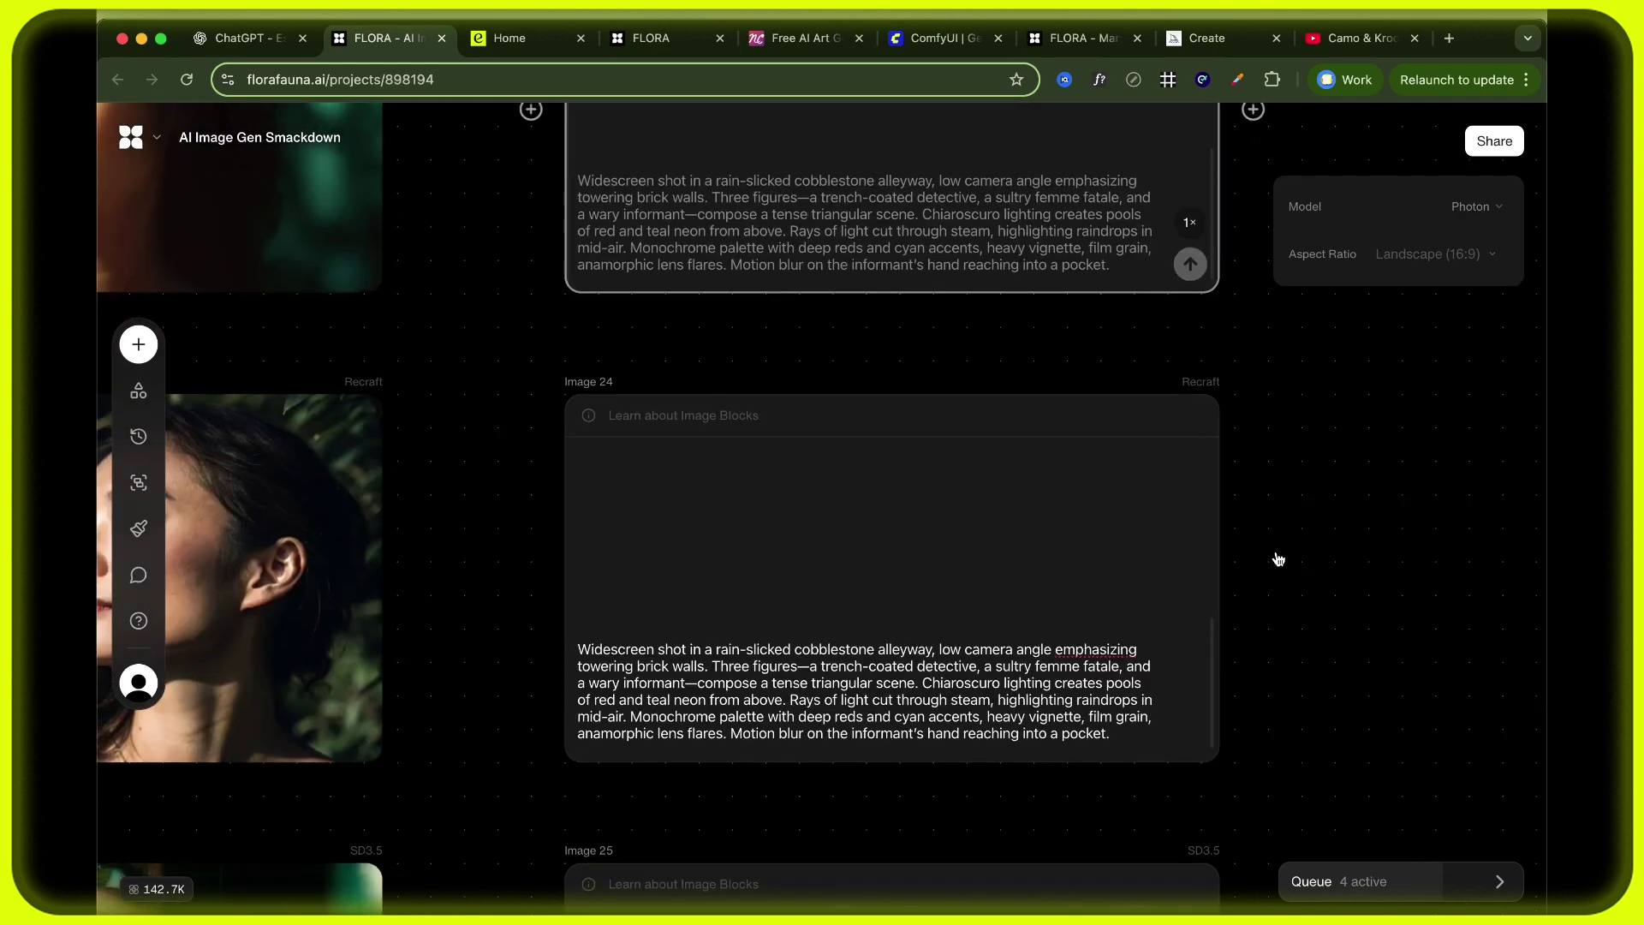
{"action": "scroll", "coordinate": [1176, 634], "scroll_direction": "down", "scroll_amount": 2}
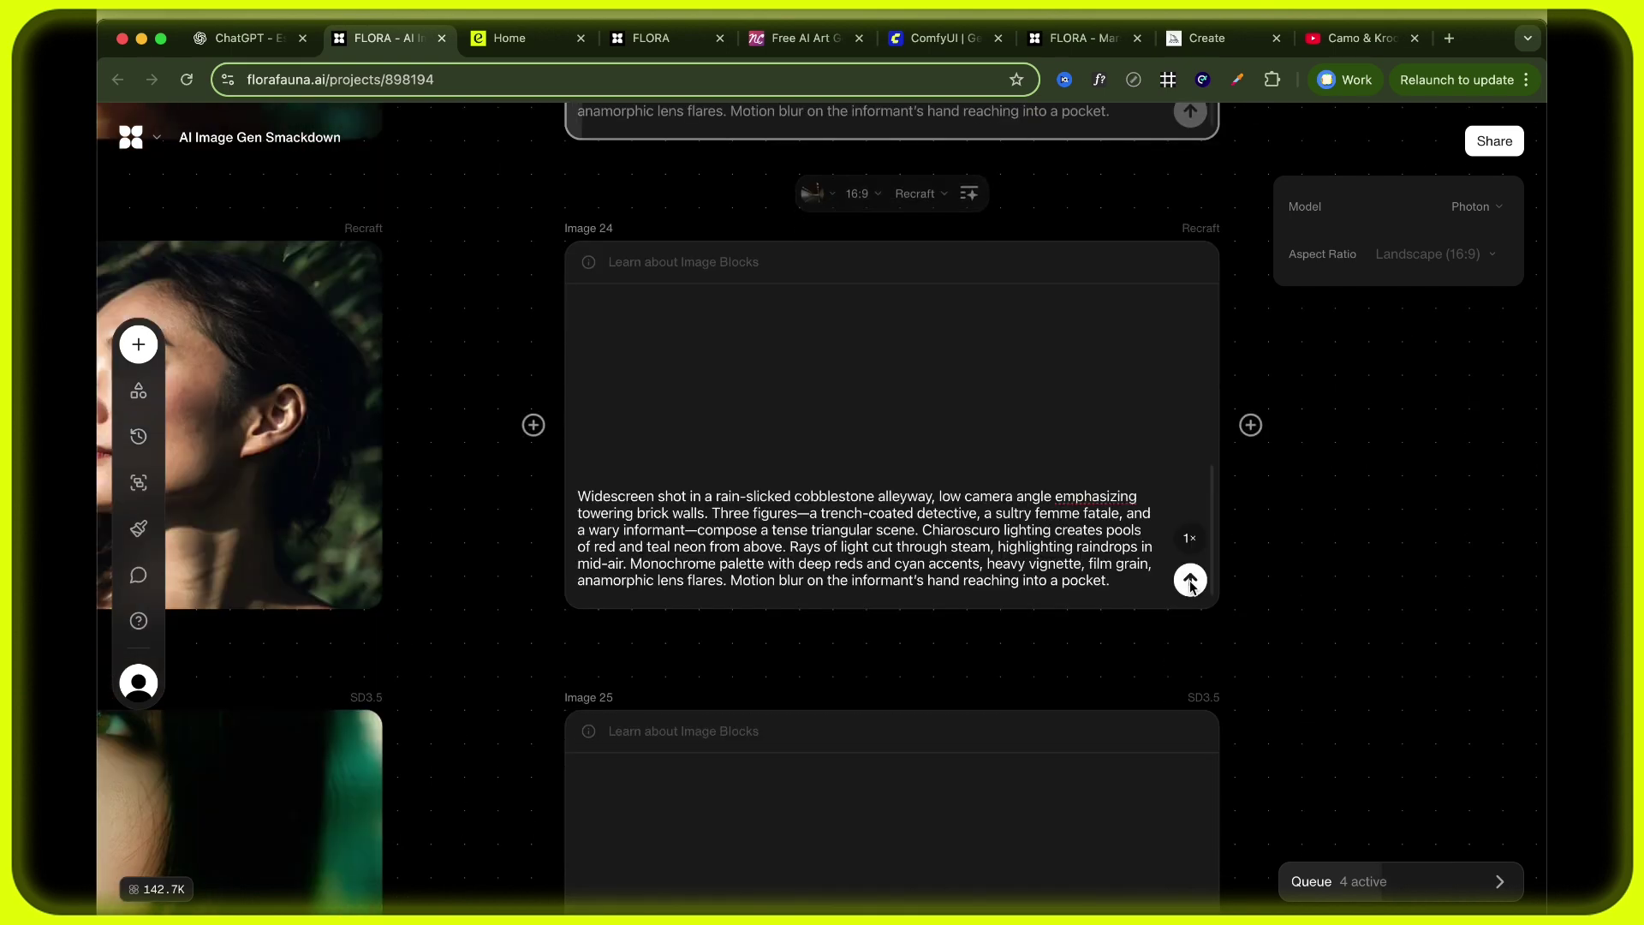
Copy the Flux Kontext noir alley prompt and submit it as a new Midjourney job.
{"action": "left_click", "coordinate": [1190, 580]}
{"action": "scroll", "coordinate": [1272, 582], "scroll_direction": "down", "scroll_amount": 3}
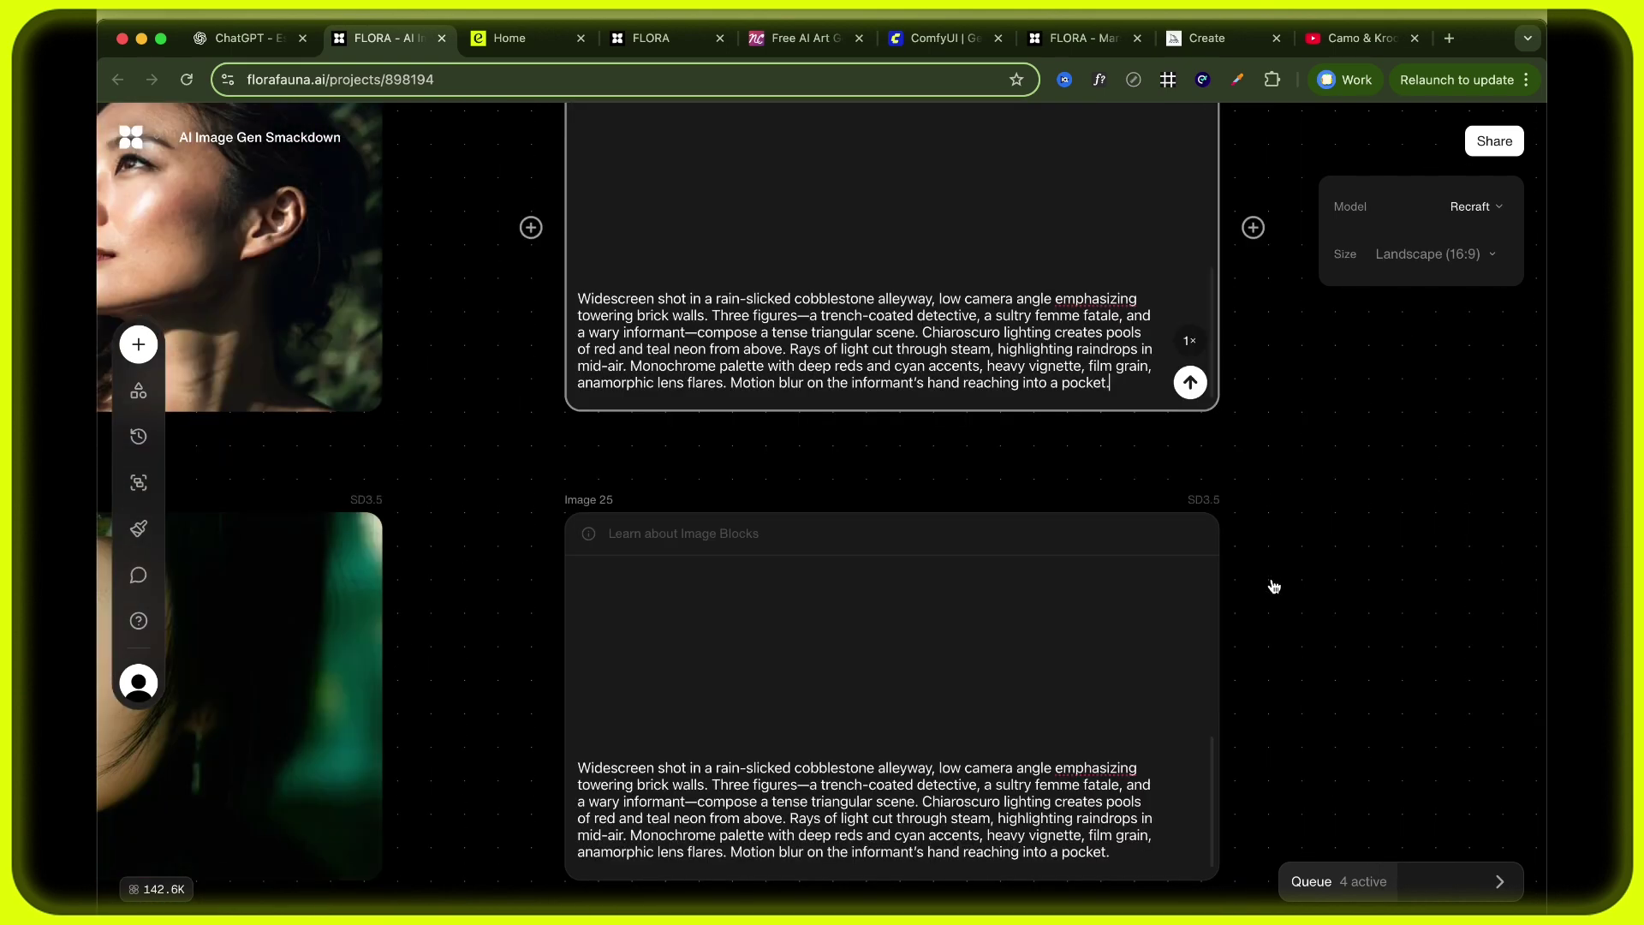
{"action": "scroll", "coordinate": [1274, 585], "scroll_direction": "down", "scroll_amount": 1}
{"action": "scroll", "coordinate": [1274, 585], "scroll_direction": "down", "scroll_amount": 2}
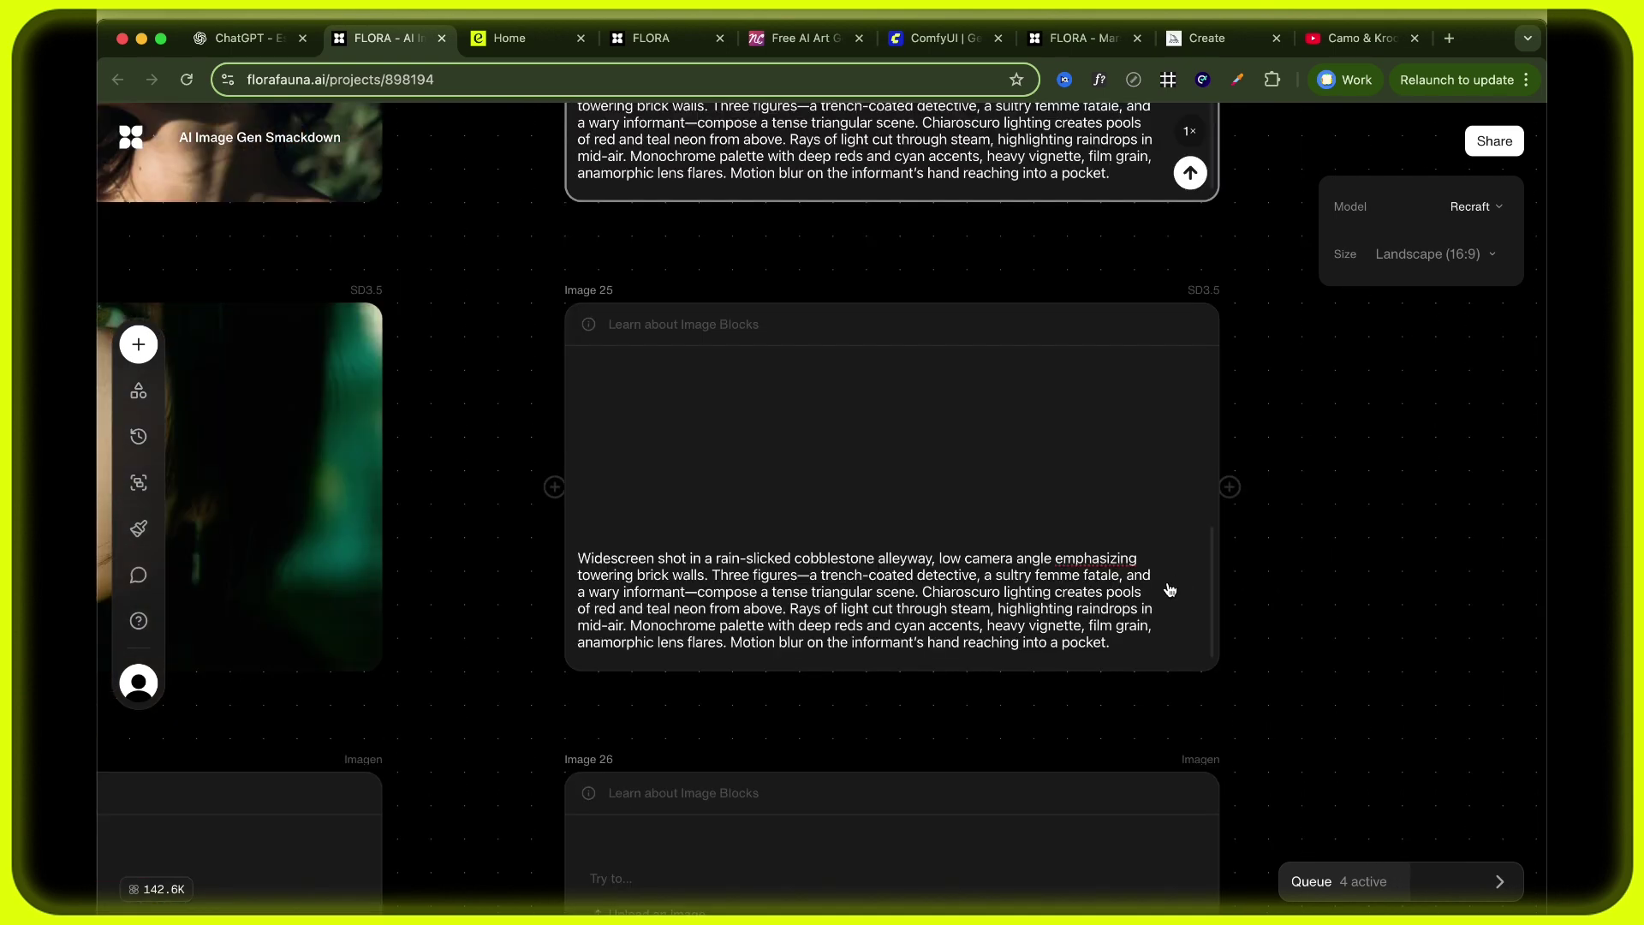
{"action": "left_click", "coordinate": [1170, 642]}
{"action": "scroll", "coordinate": [1310, 604], "scroll_direction": "down", "scroll_amount": 5}
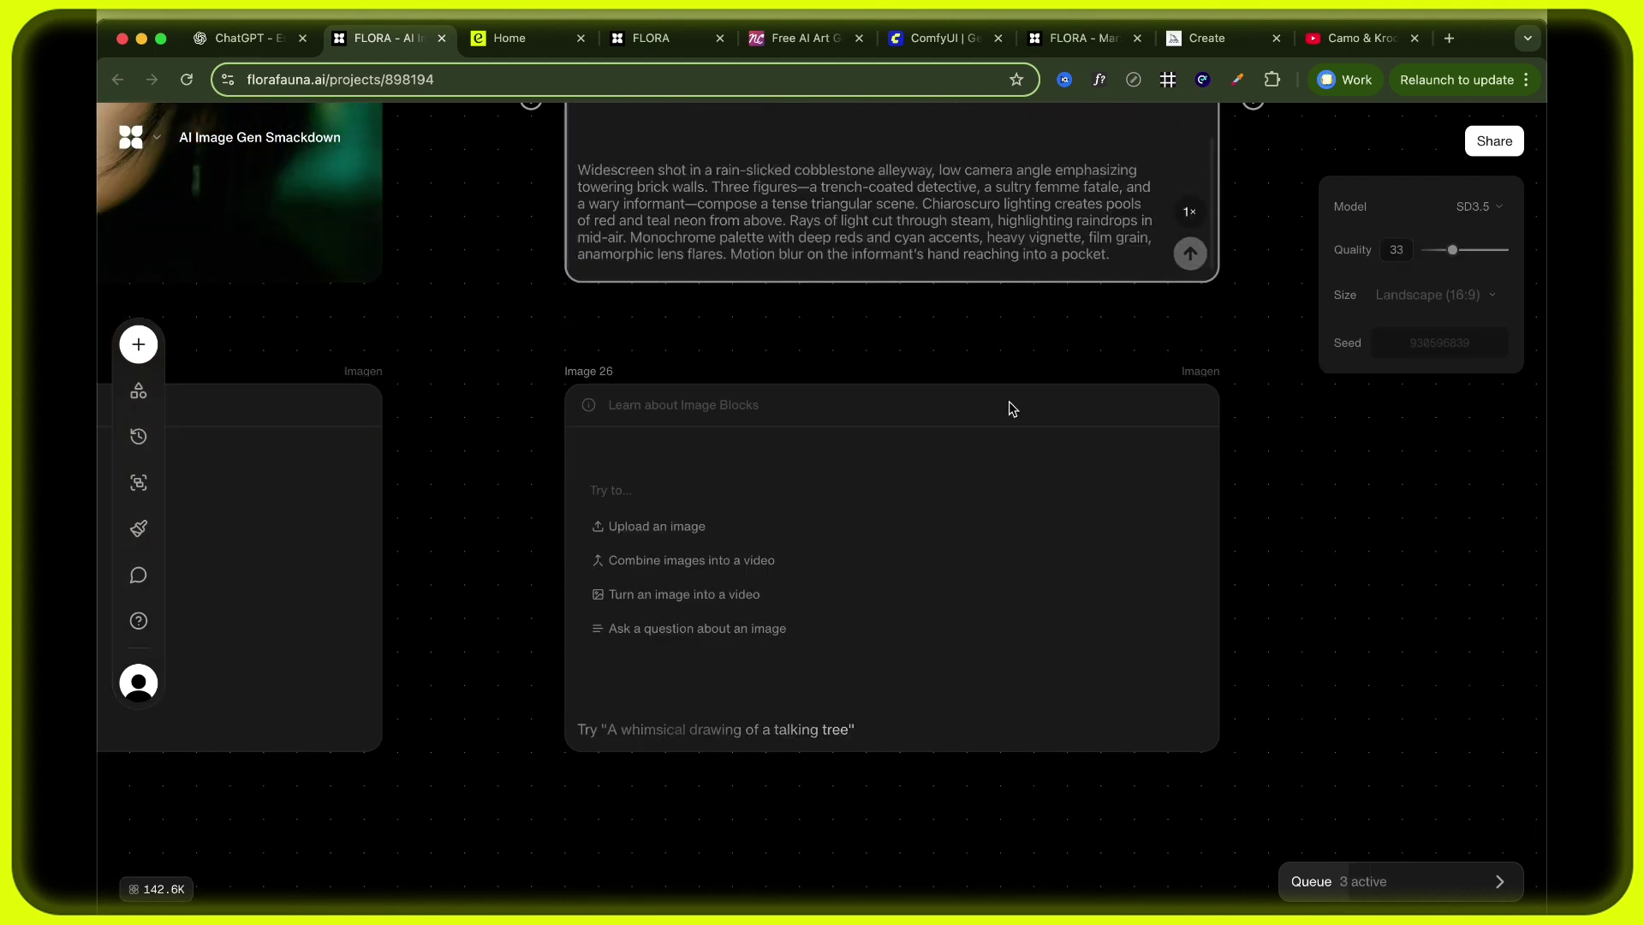
{"action": "scroll", "coordinate": [1006, 370], "scroll_direction": "down", "scroll_amount": 5}
{"action": "scroll", "coordinate": [1005, 366], "scroll_direction": "up", "scroll_amount": 5}
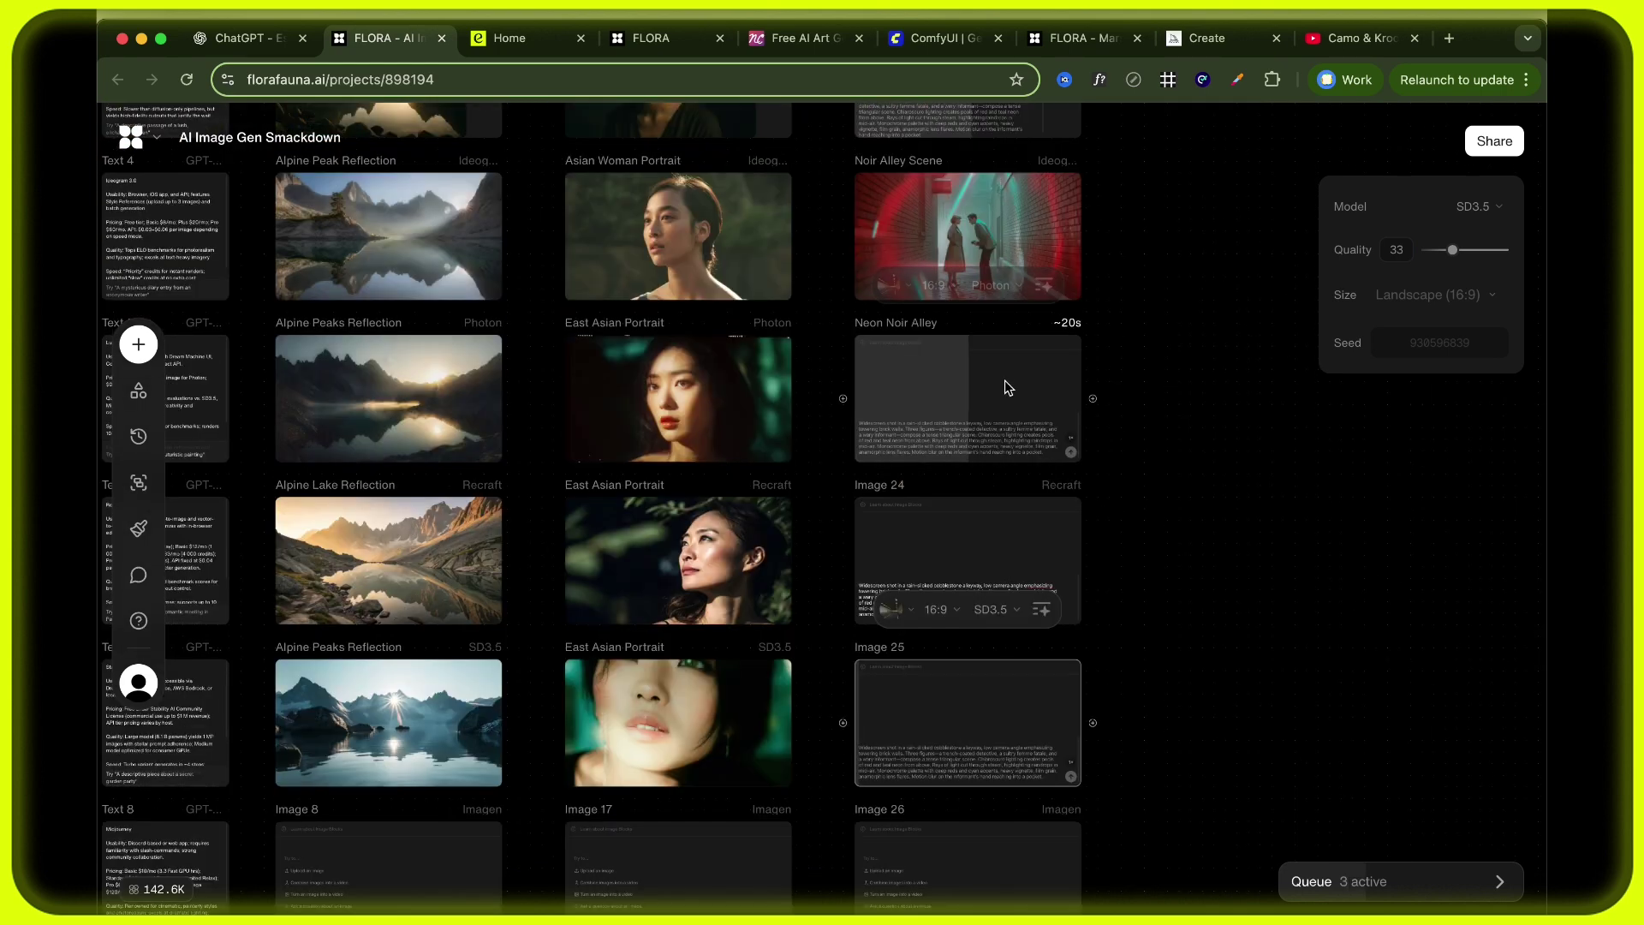
{"action": "scroll", "coordinate": [1007, 387], "scroll_direction": "up", "scroll_amount": 7}
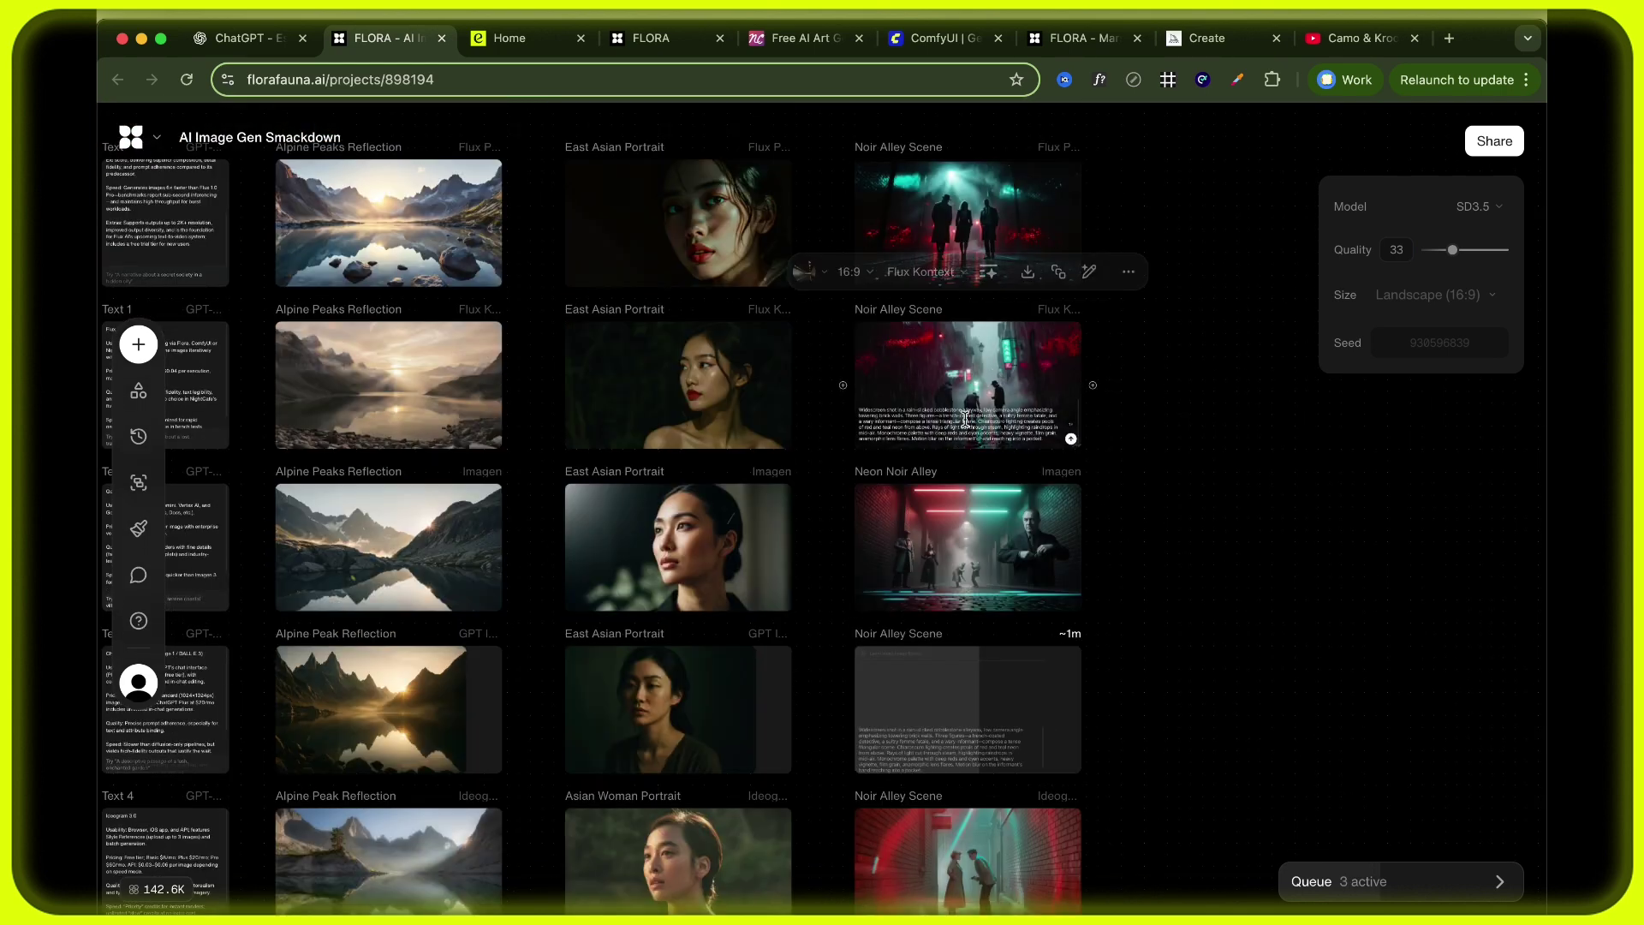
{"action": "triple_click", "coordinate": [965, 419]}
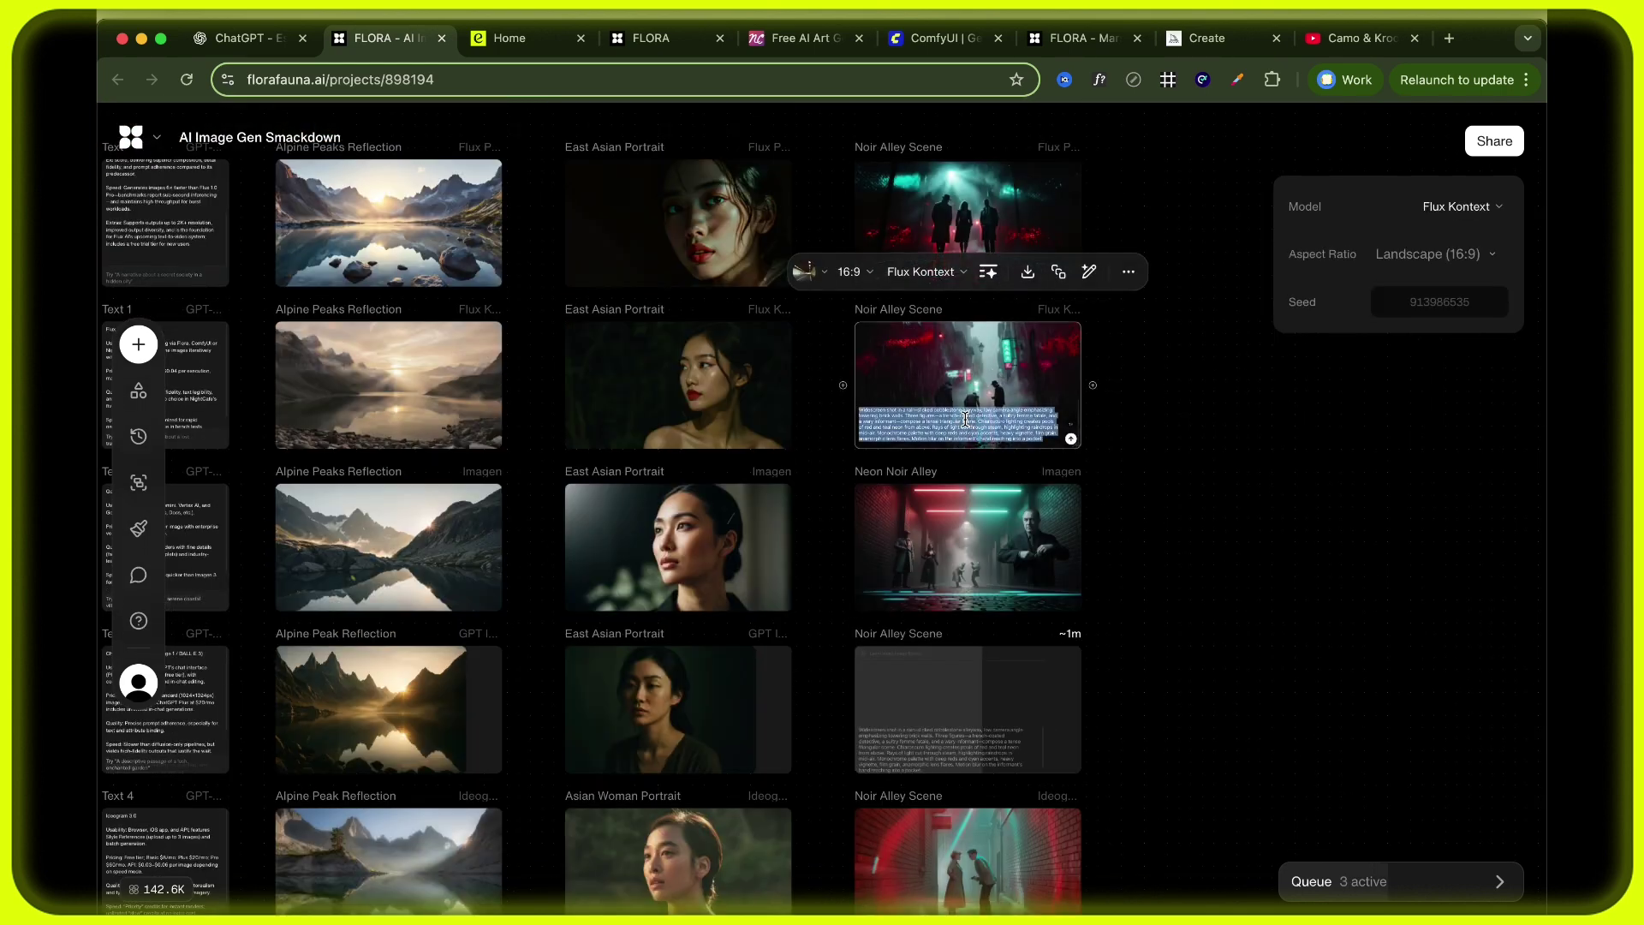
{"action": "left_click", "coordinate": [1203, 38]}
{"action": "type", "text": "Widescreen shot in a rain-slicked cobblestone alleyway, low camera angle emphasizing towering brick walls. Three figures—a trench-coated detective, a sultry femme fatale, and a wary informant—compose a tense triangular scene. Chiaroscuro lighting creates pools of red and teal neon from above. Rays of light cut through steam, highlighting raindrops in mid-air. Monochrome palette with deep reds and cyan accents, heavy vignette, film grain, anamorphic lens flares. Motion blur on the informant’s hand reaching into a pocket."}
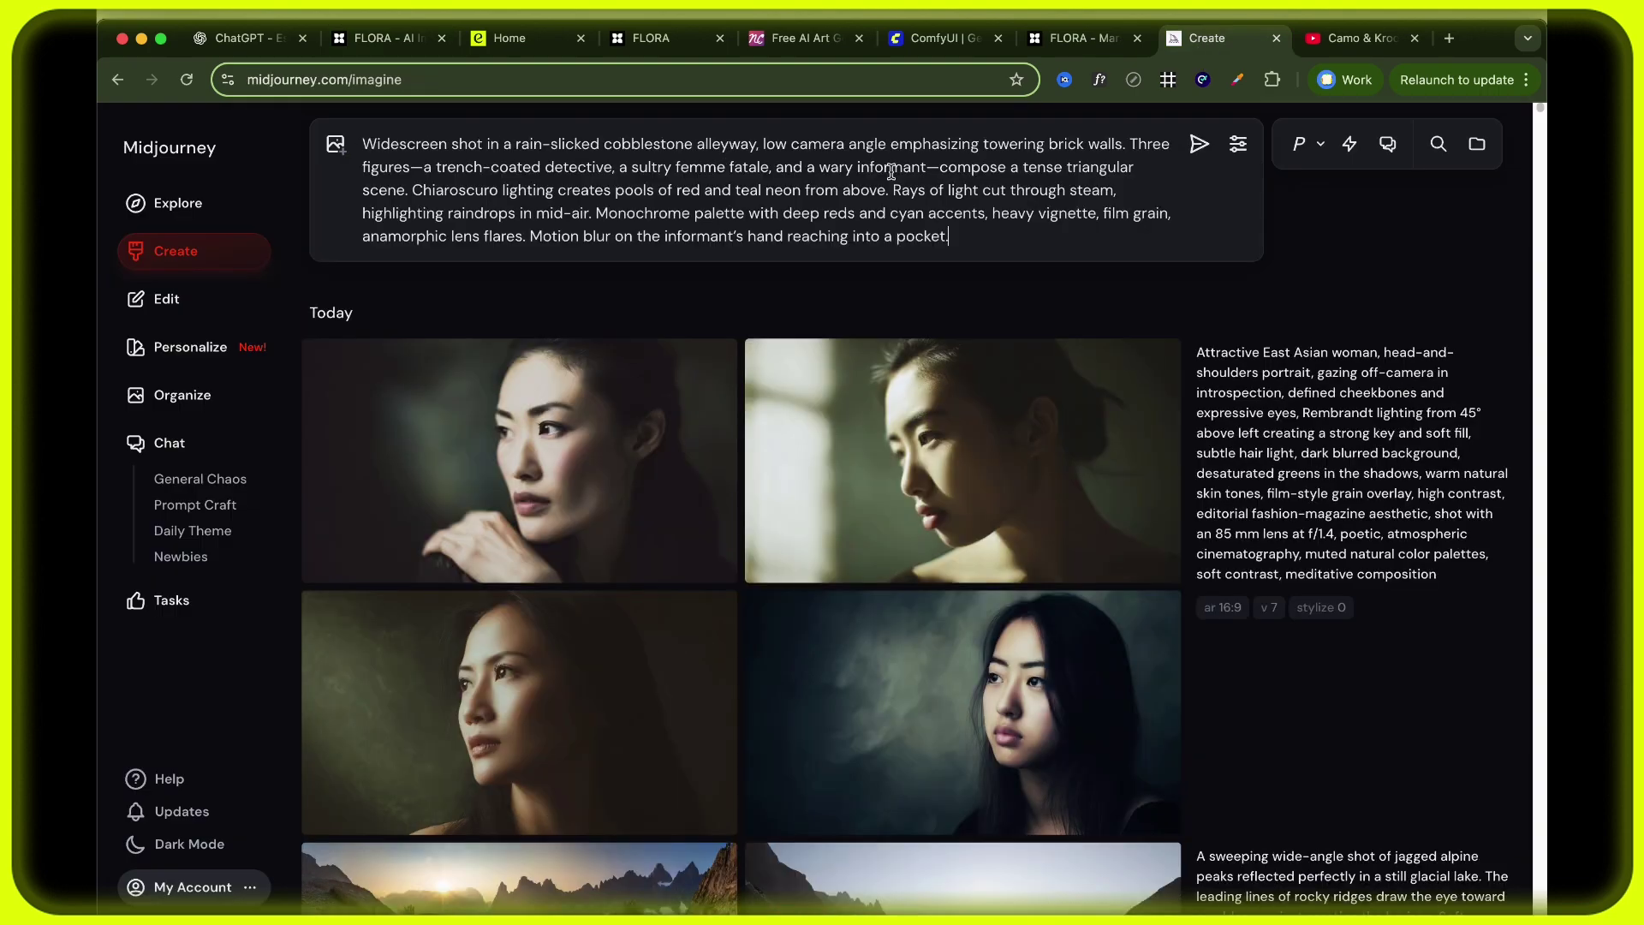
{"action": "left_click", "coordinate": [1199, 144]}
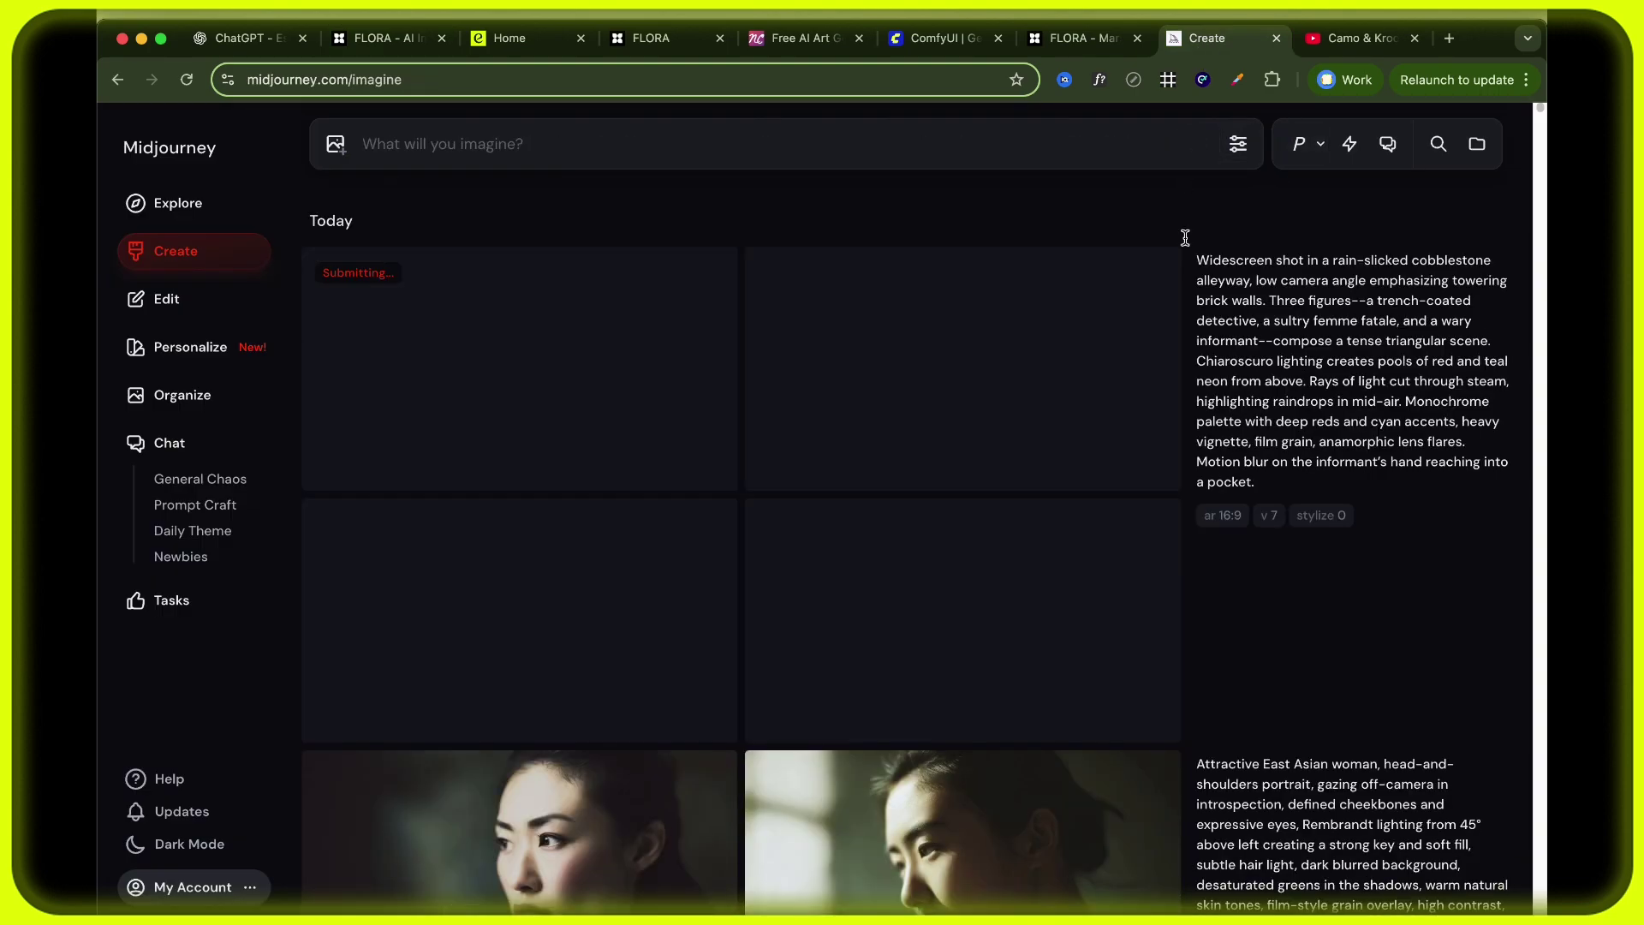
Back in FLORA, inspect the Flux Pro noir alley image.
{"action": "left_click", "coordinate": [385, 37]}
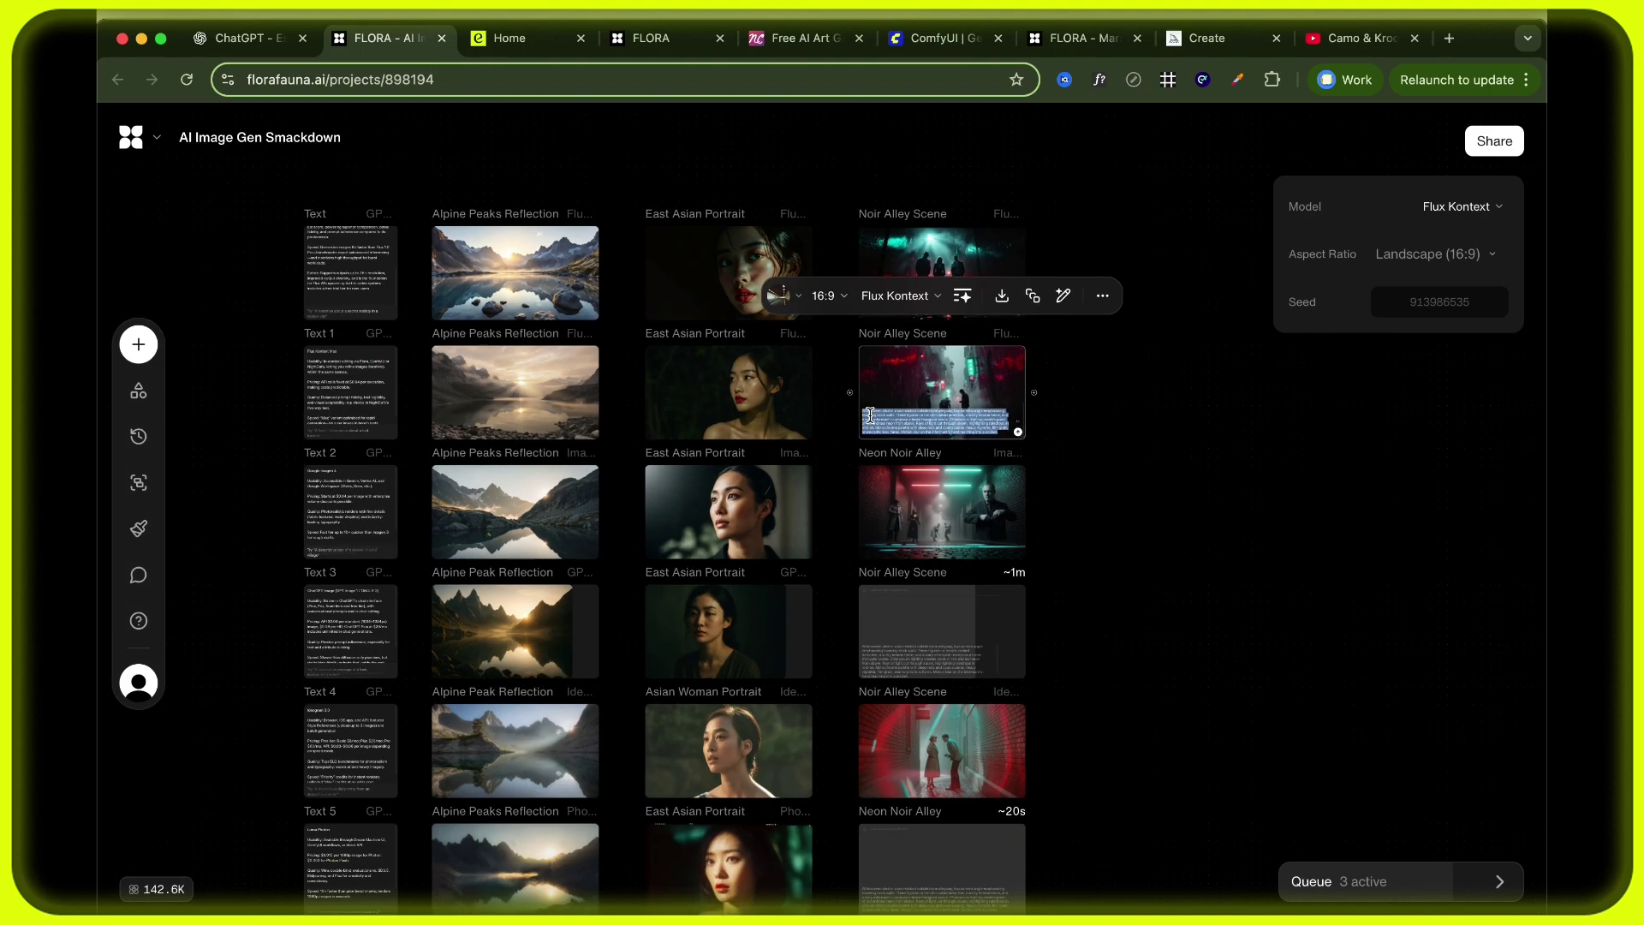
{"action": "left_click", "coordinate": [1087, 479]}
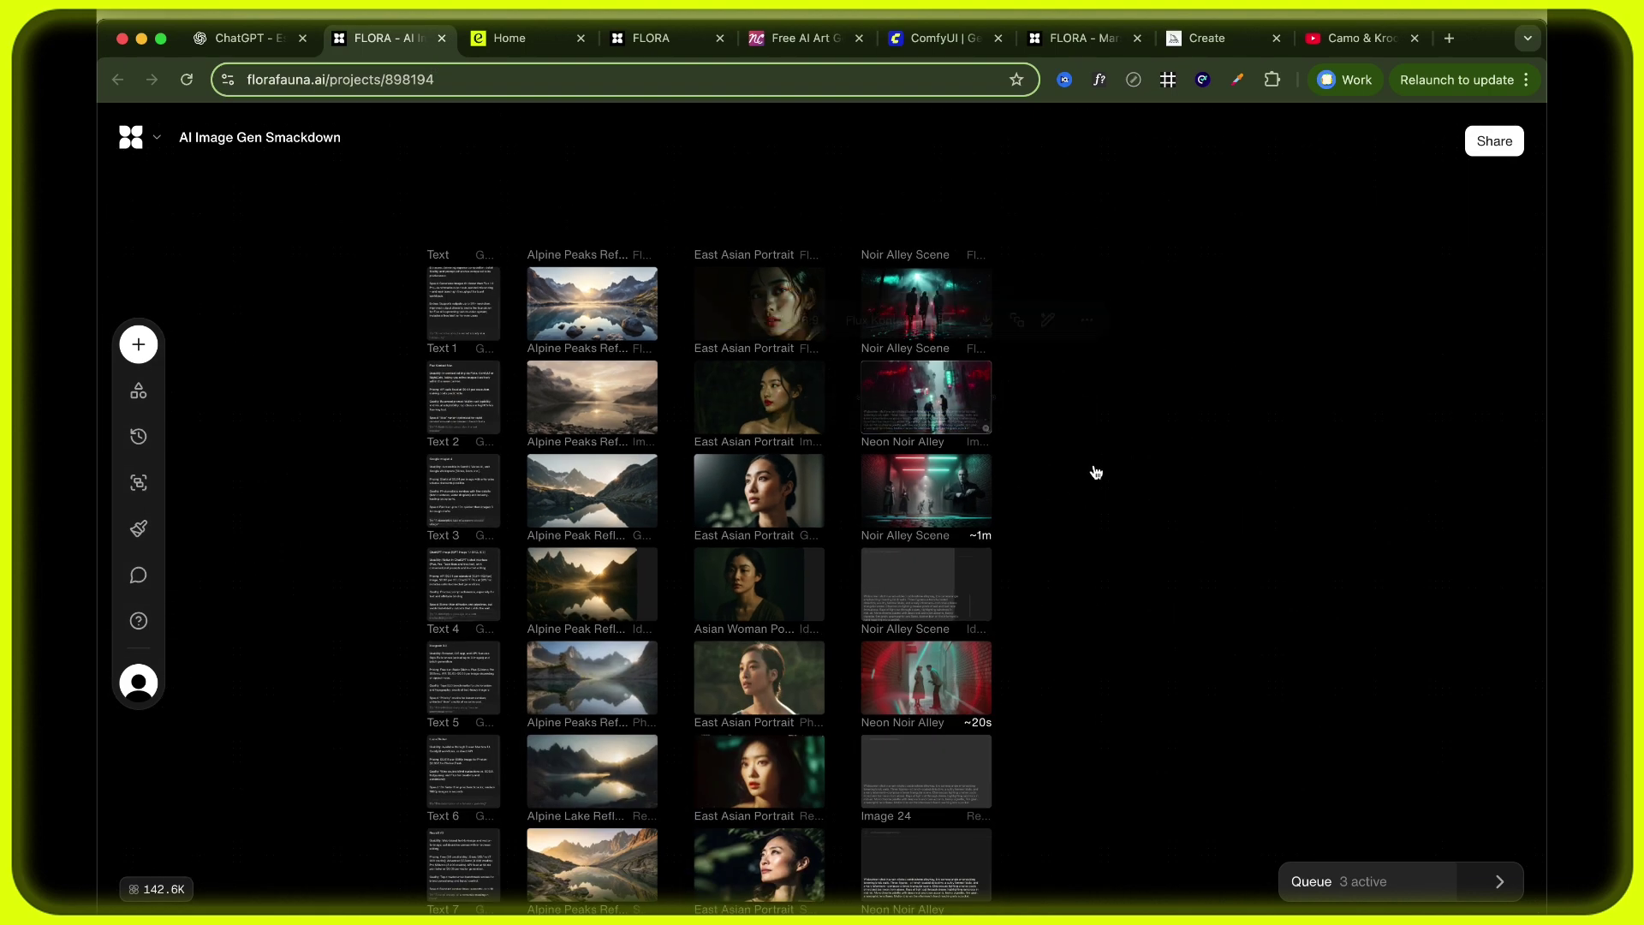
{"action": "left_click", "coordinate": [942, 301]}
{"action": "scroll", "coordinate": [947, 304], "scroll_direction": "up", "scroll_amount": 10}
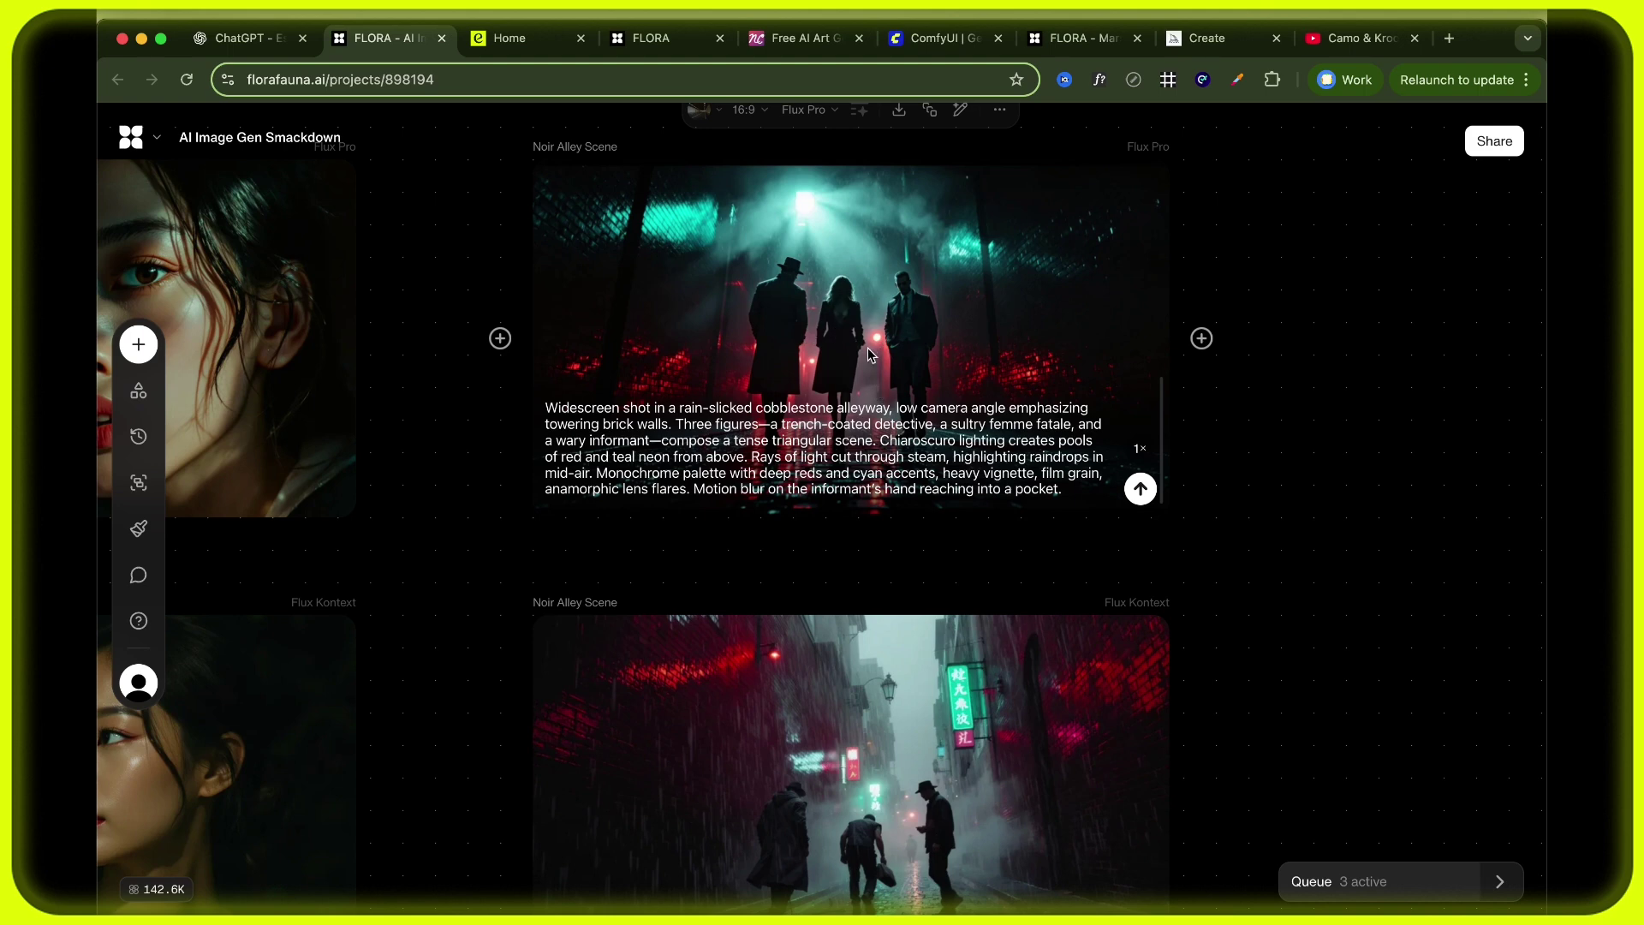
{"action": "left_click", "coordinate": [1391, 497]}
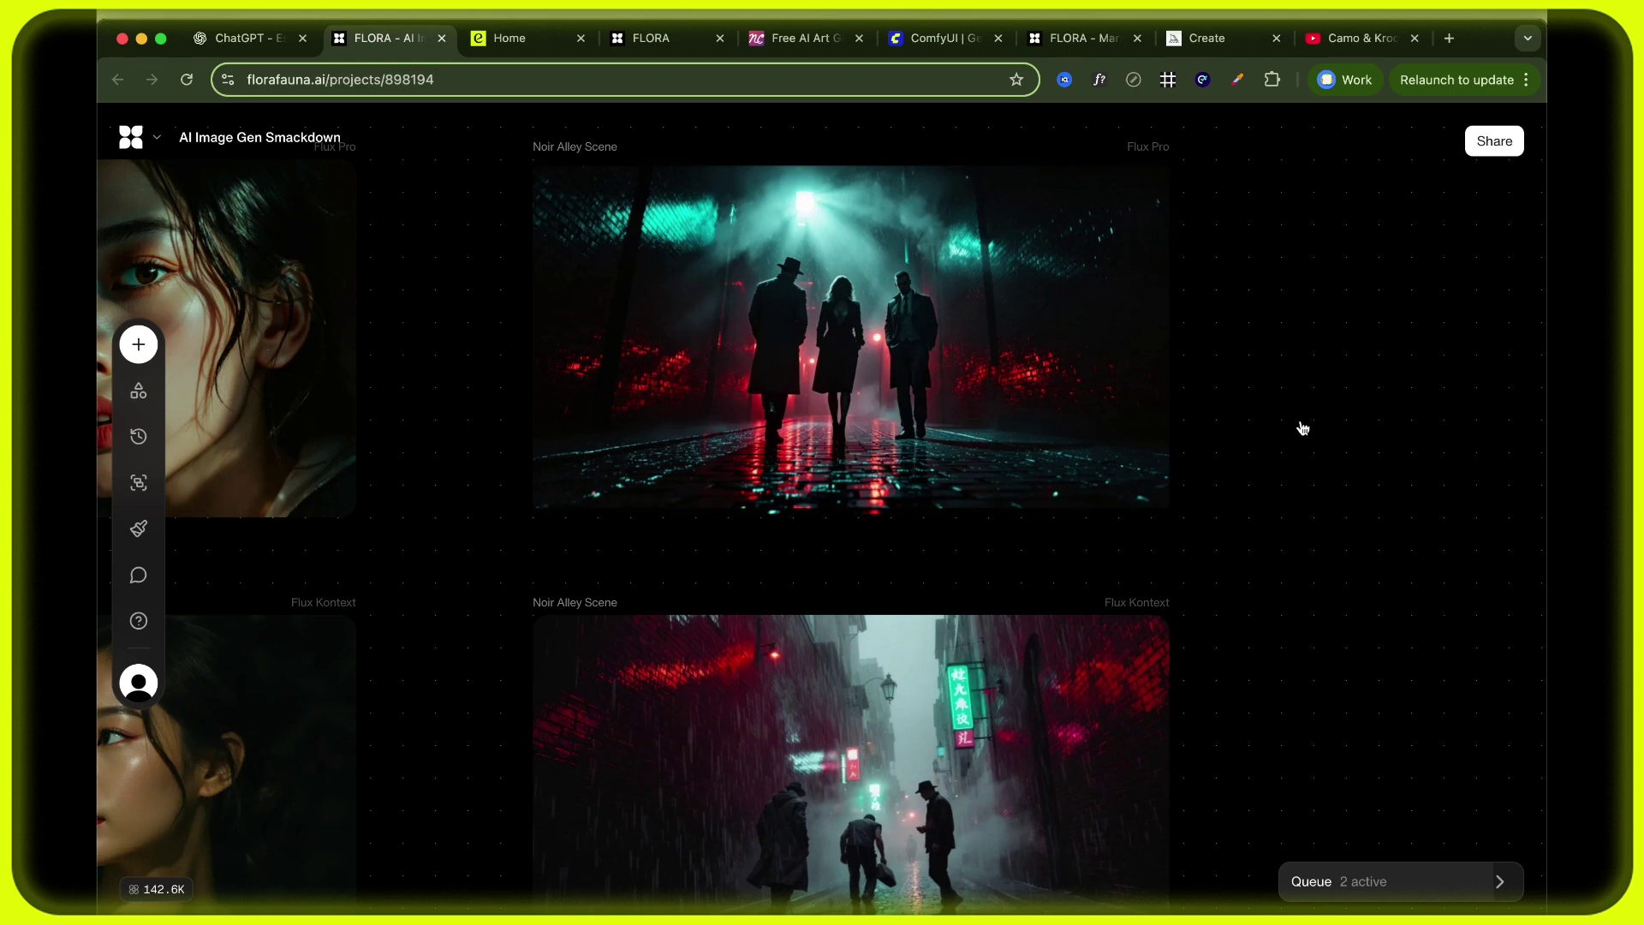
{"action": "left_click", "coordinate": [1154, 396]}
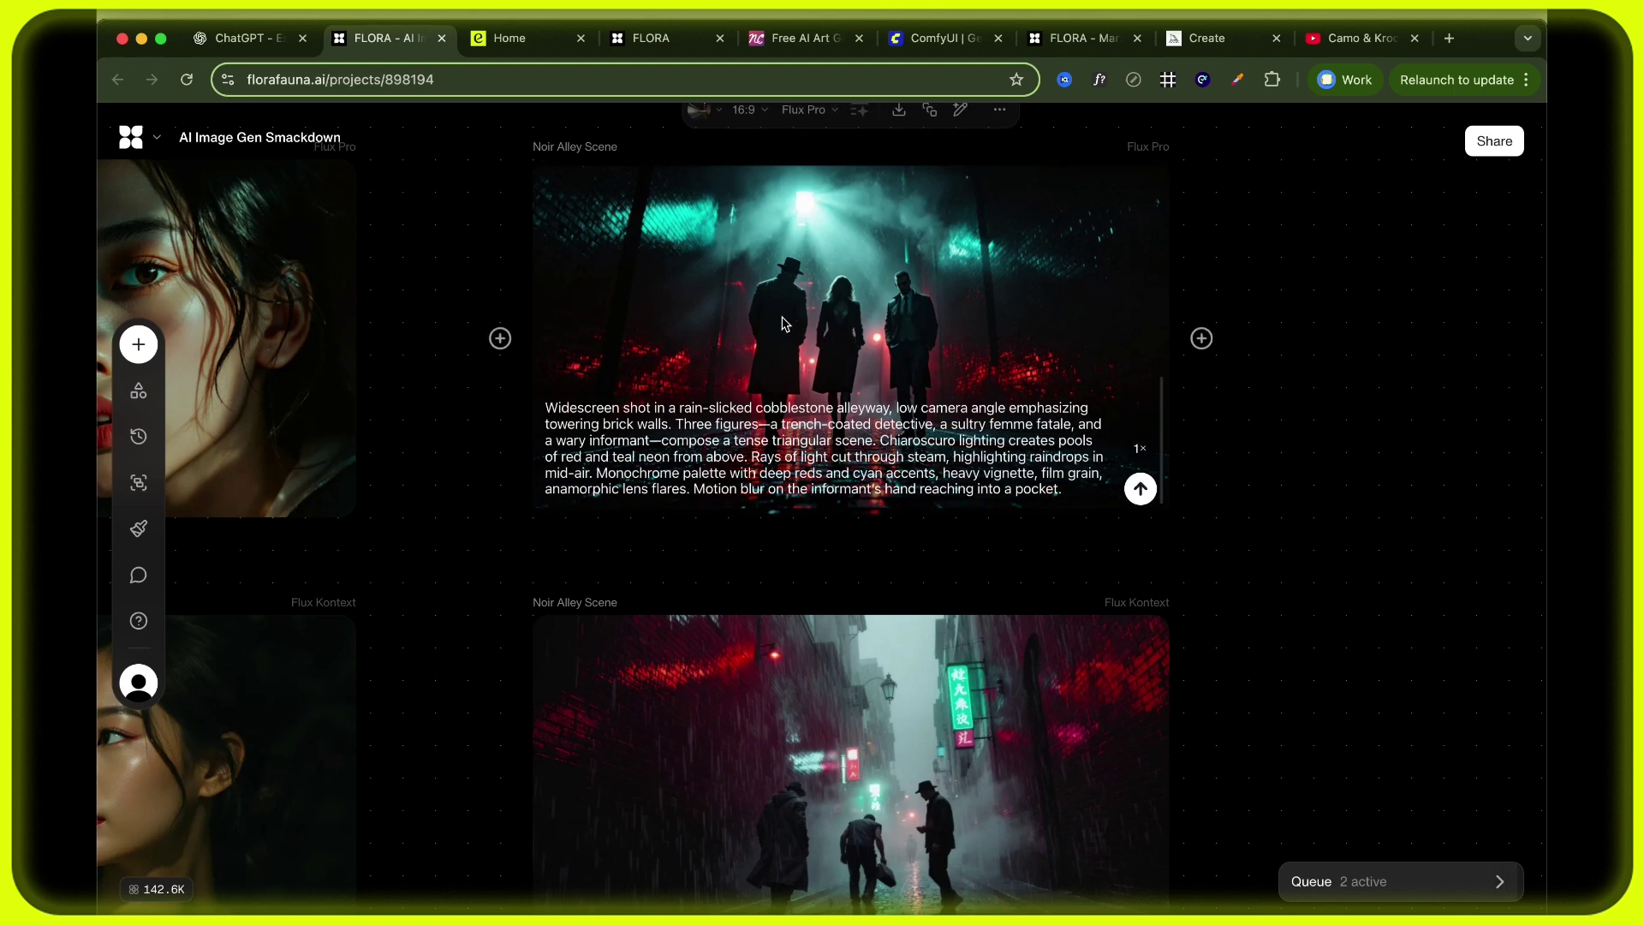
{"action": "left_click", "coordinate": [1331, 420]}
Inspect the Flux Kontext and GPT Image noir alley images further down the column.
{"action": "scroll", "coordinate": [1333, 430], "scroll_direction": "down", "scroll_amount": 1}
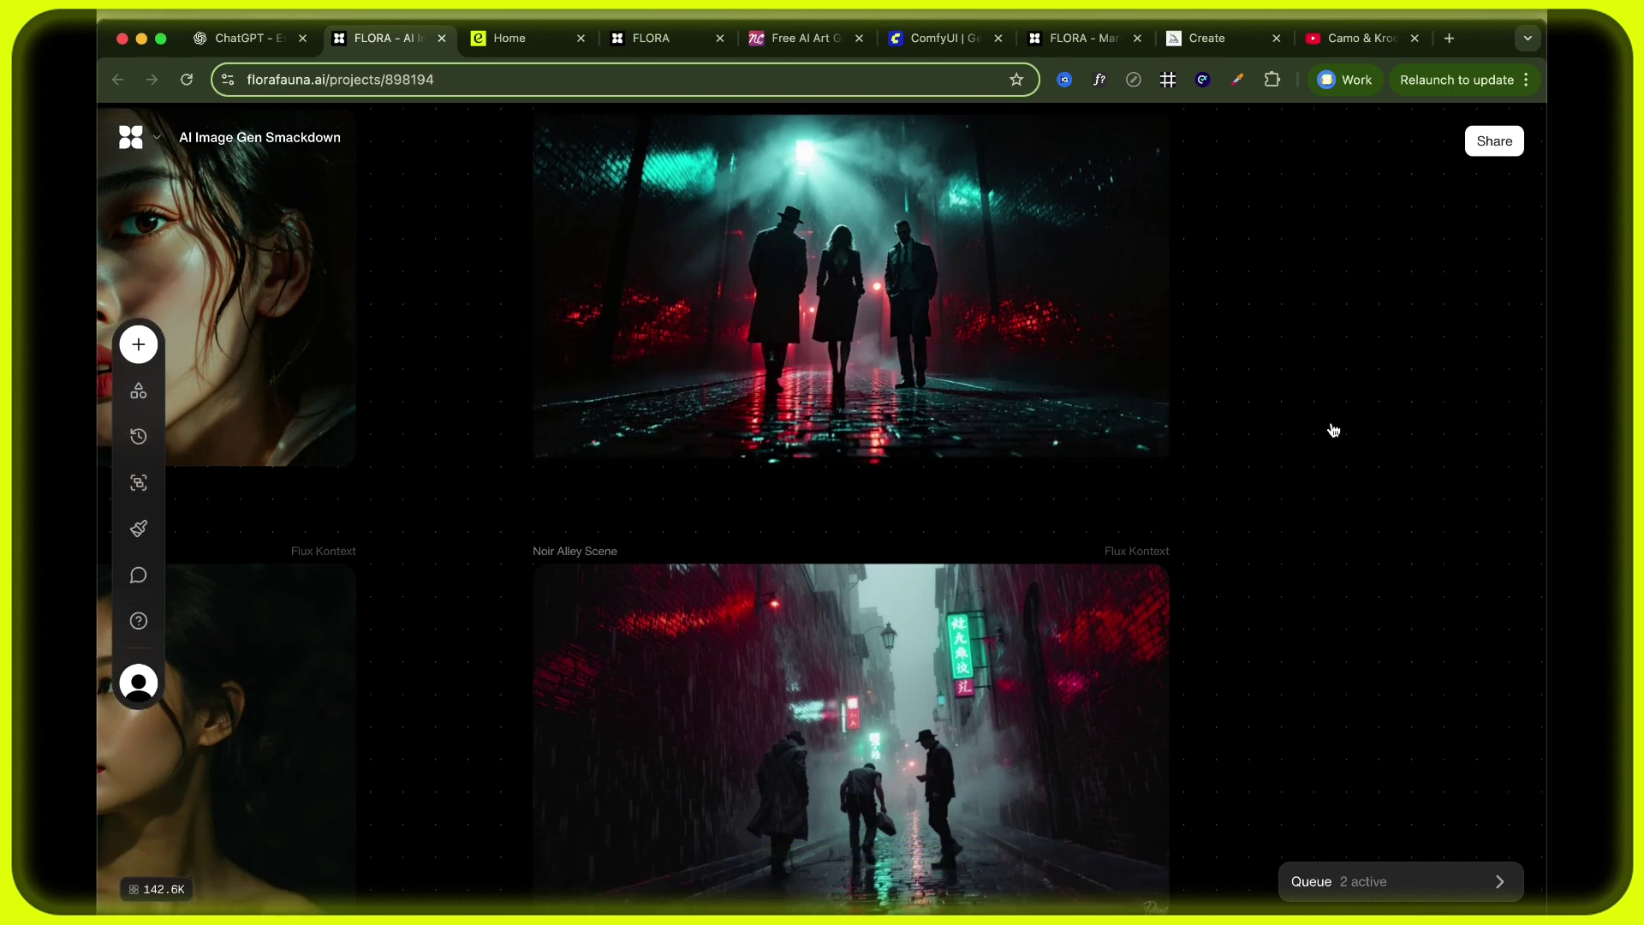
{"action": "scroll", "coordinate": [1333, 429], "scroll_direction": "down", "scroll_amount": 6}
{"action": "left_click", "coordinate": [863, 341]}
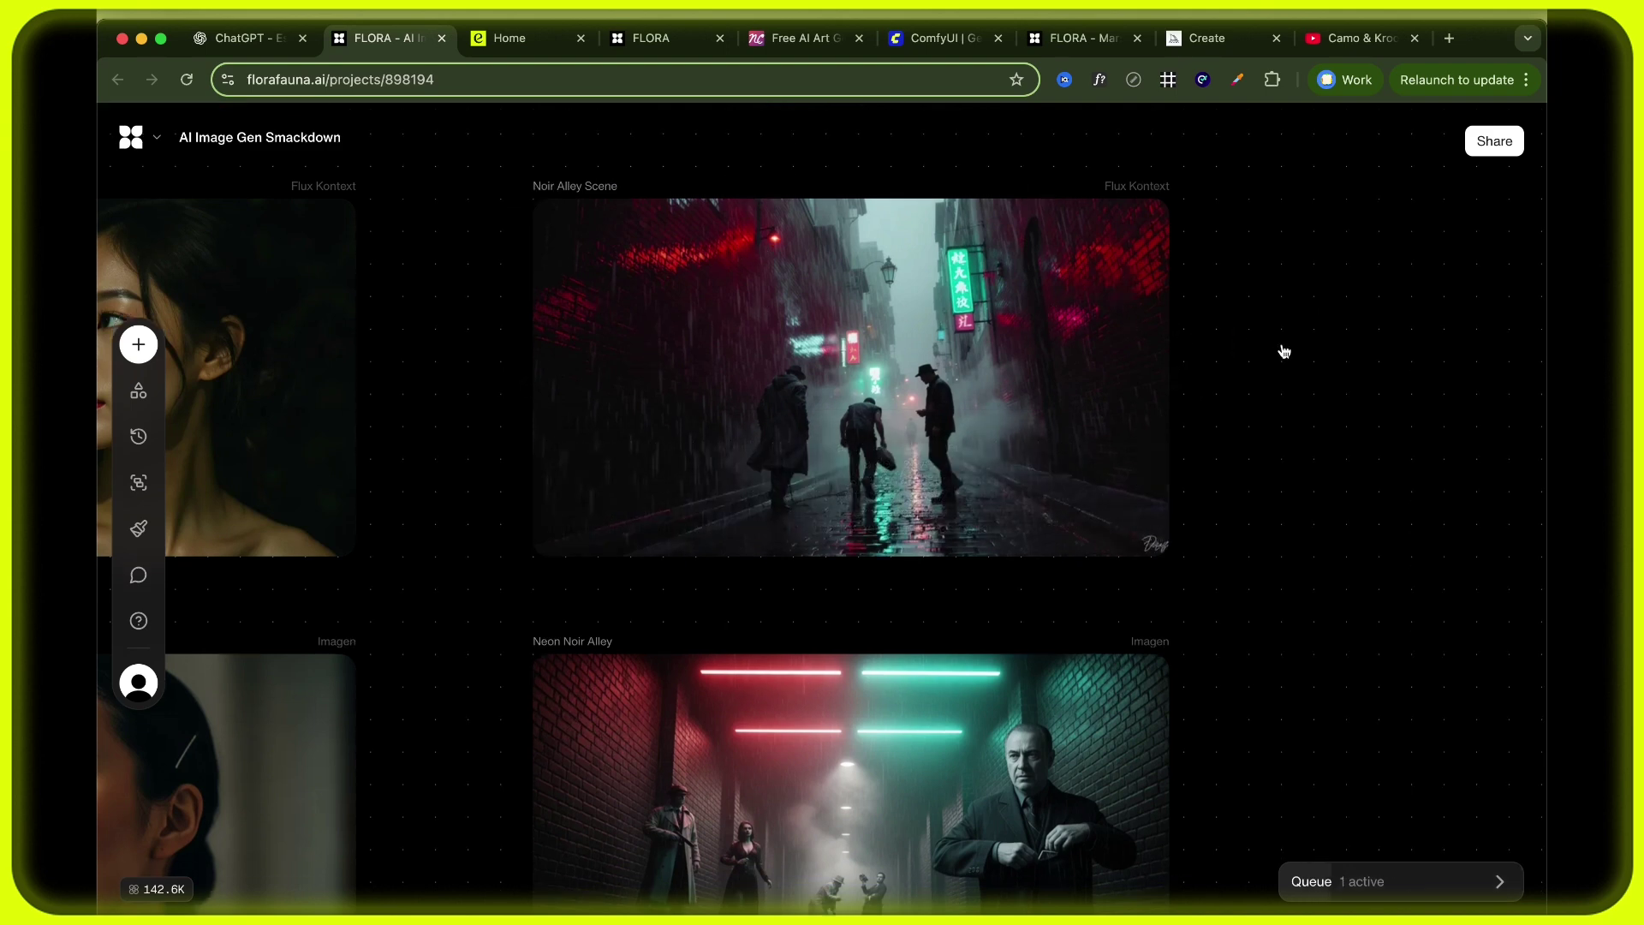
{"action": "scroll", "coordinate": [1280, 352], "scroll_direction": "down", "scroll_amount": 4}
{"action": "scroll", "coordinate": [1281, 351], "scroll_direction": "down", "scroll_amount": 1}
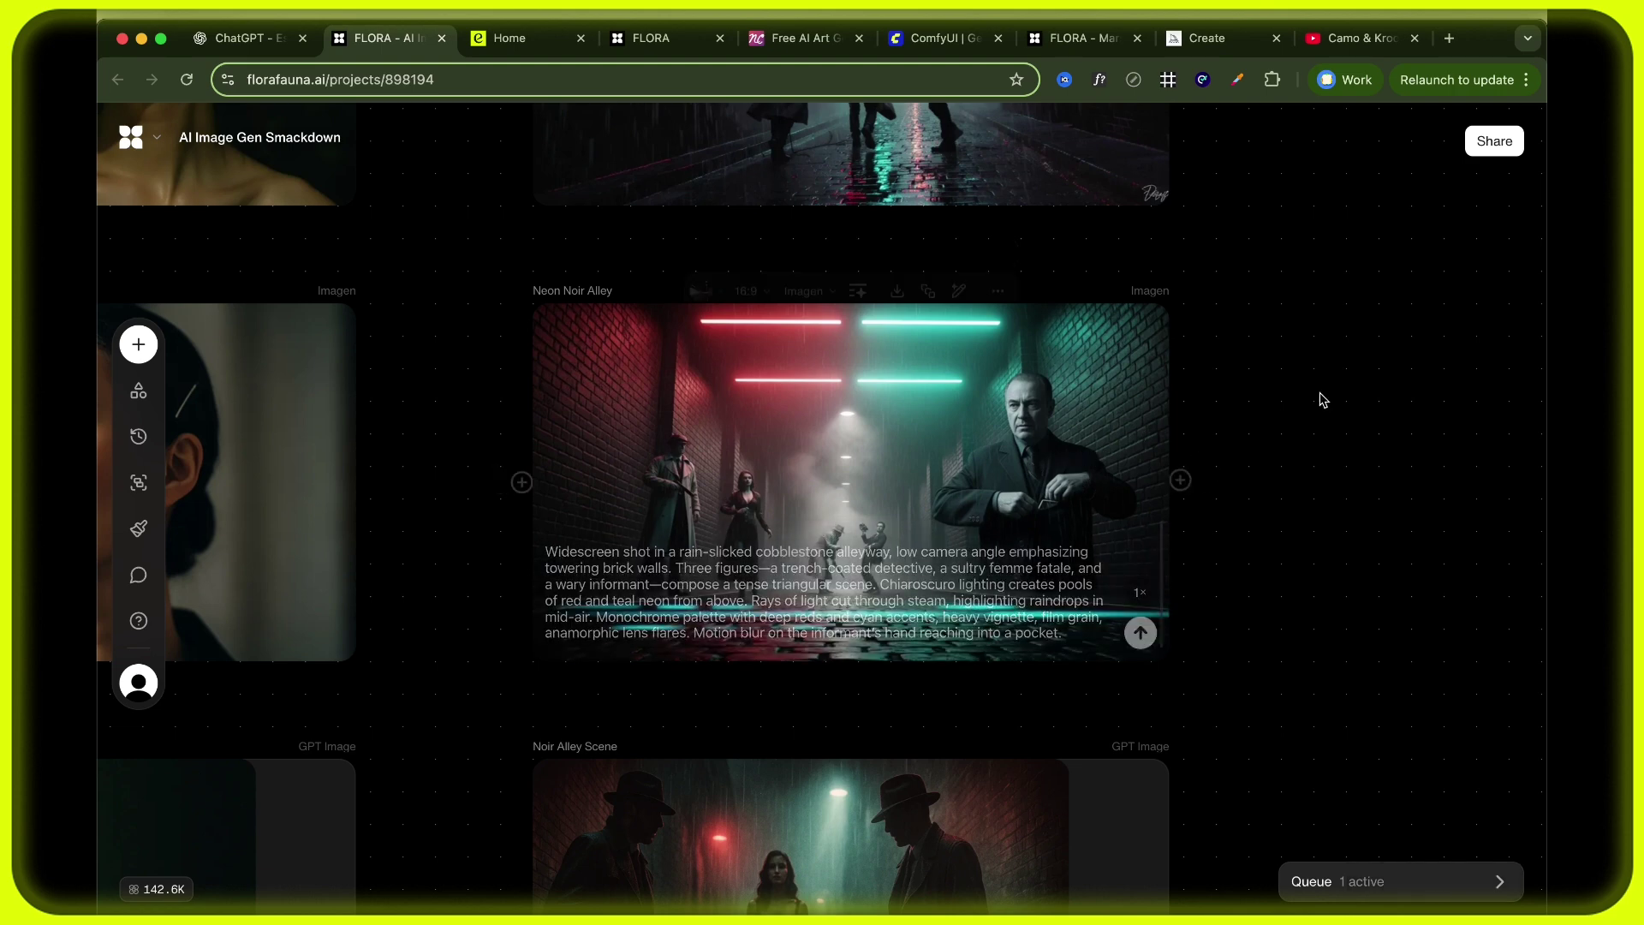
{"action": "scroll", "coordinate": [1342, 394], "scroll_direction": "down", "scroll_amount": 8}
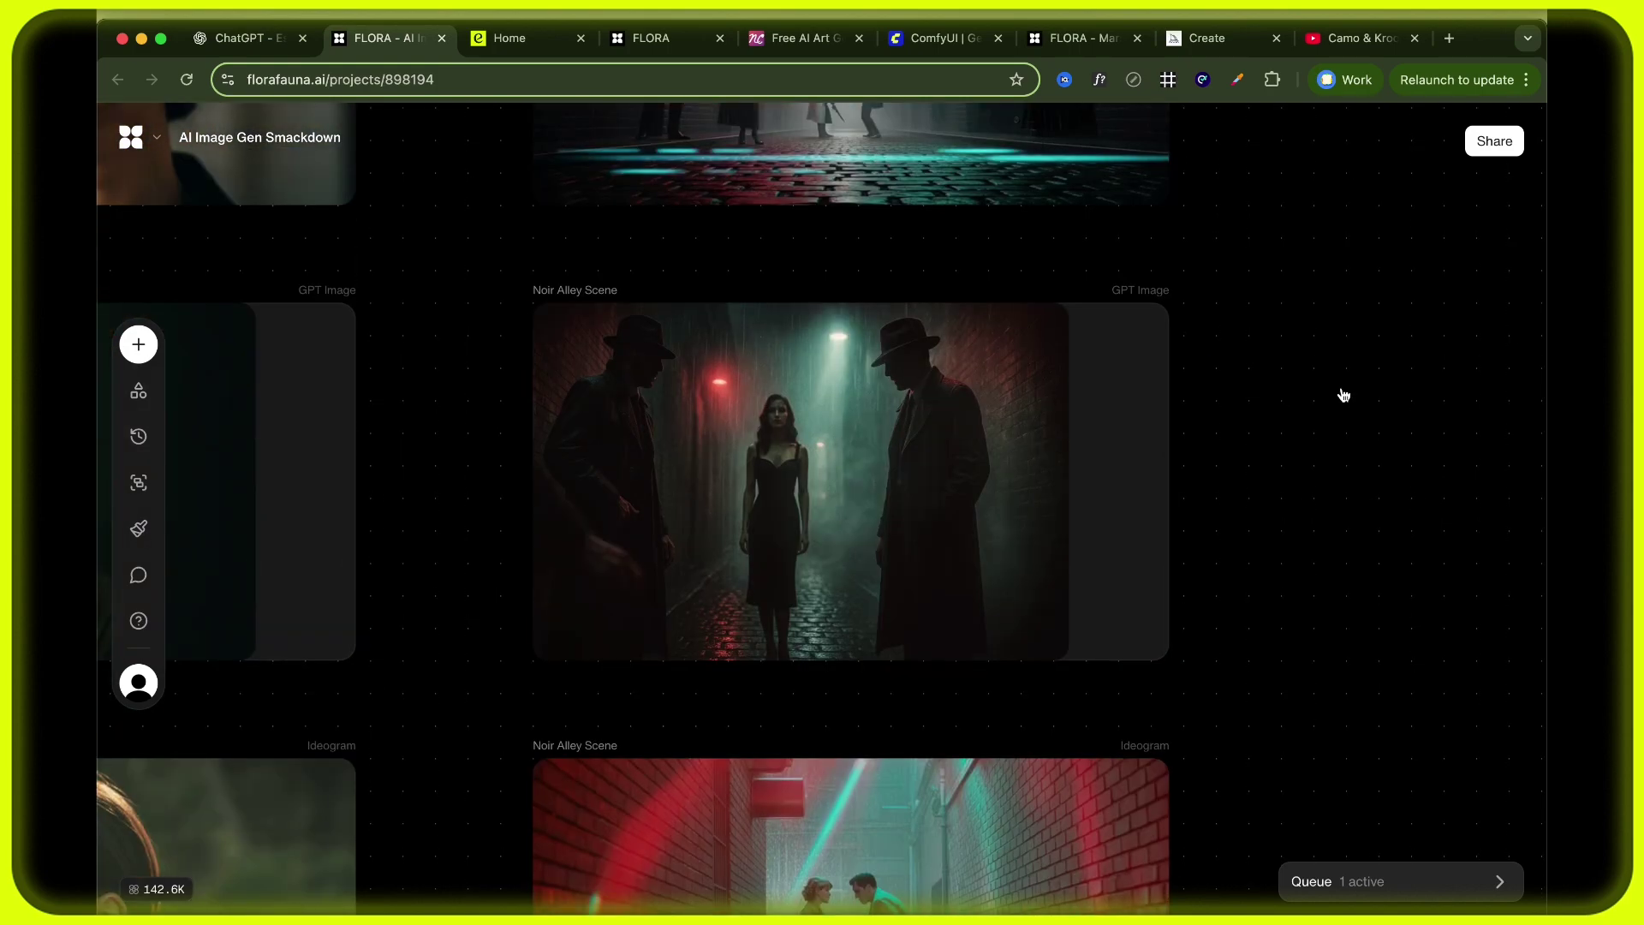
{"action": "left_click", "coordinate": [733, 464]}
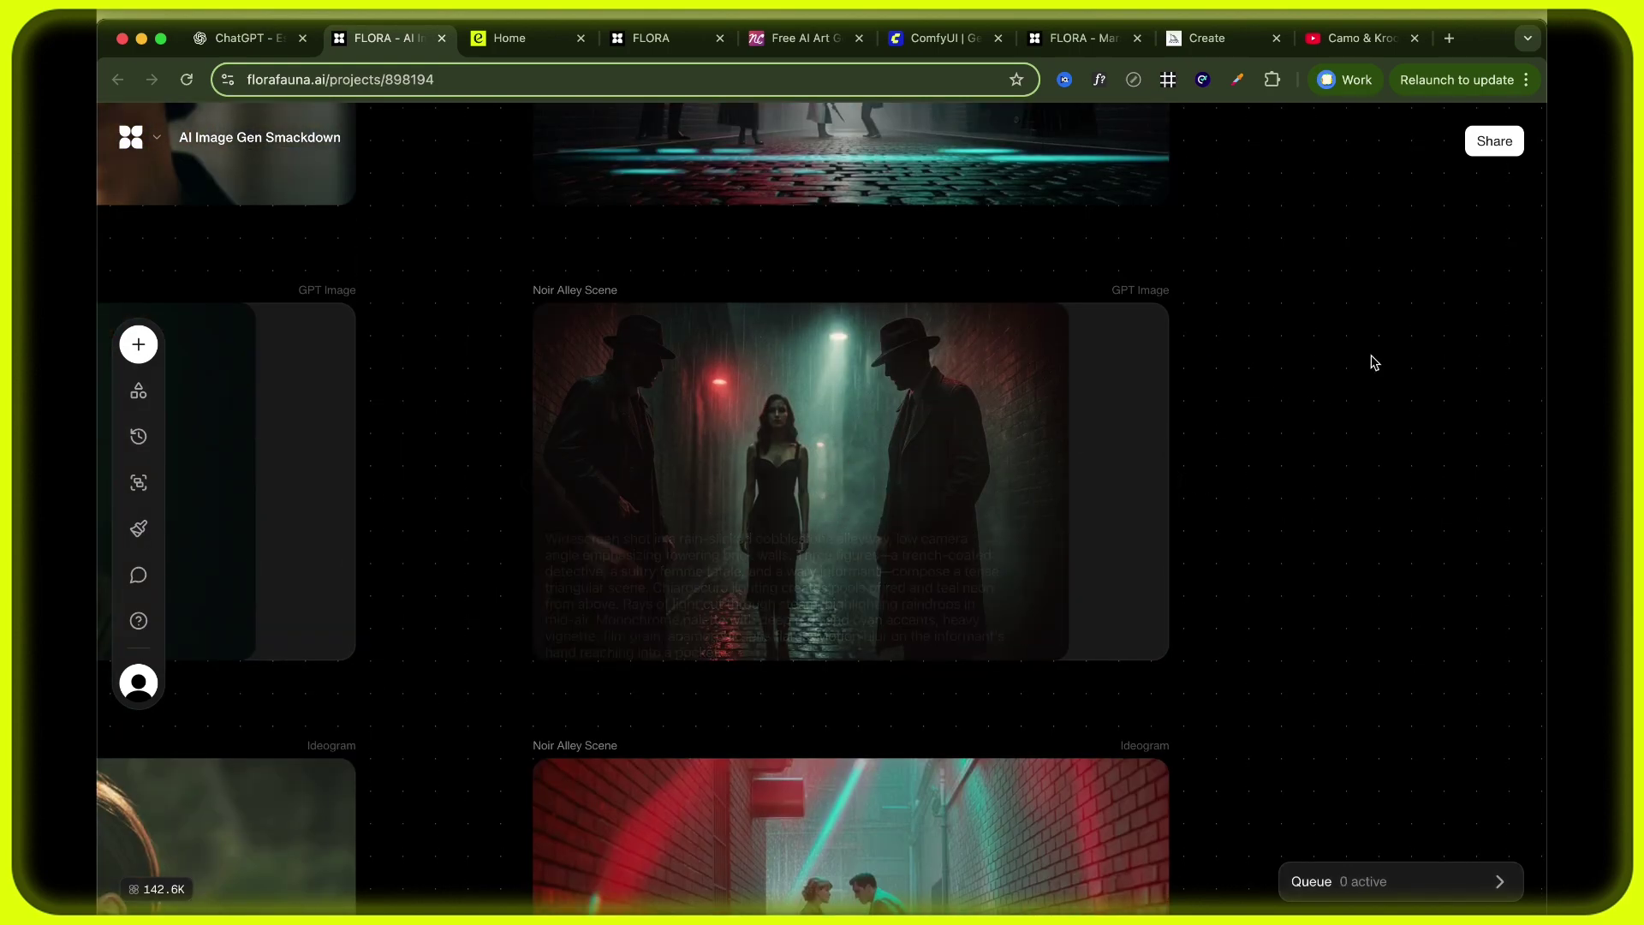
{"action": "scroll", "coordinate": [1328, 414], "scroll_direction": "down", "scroll_amount": 8}
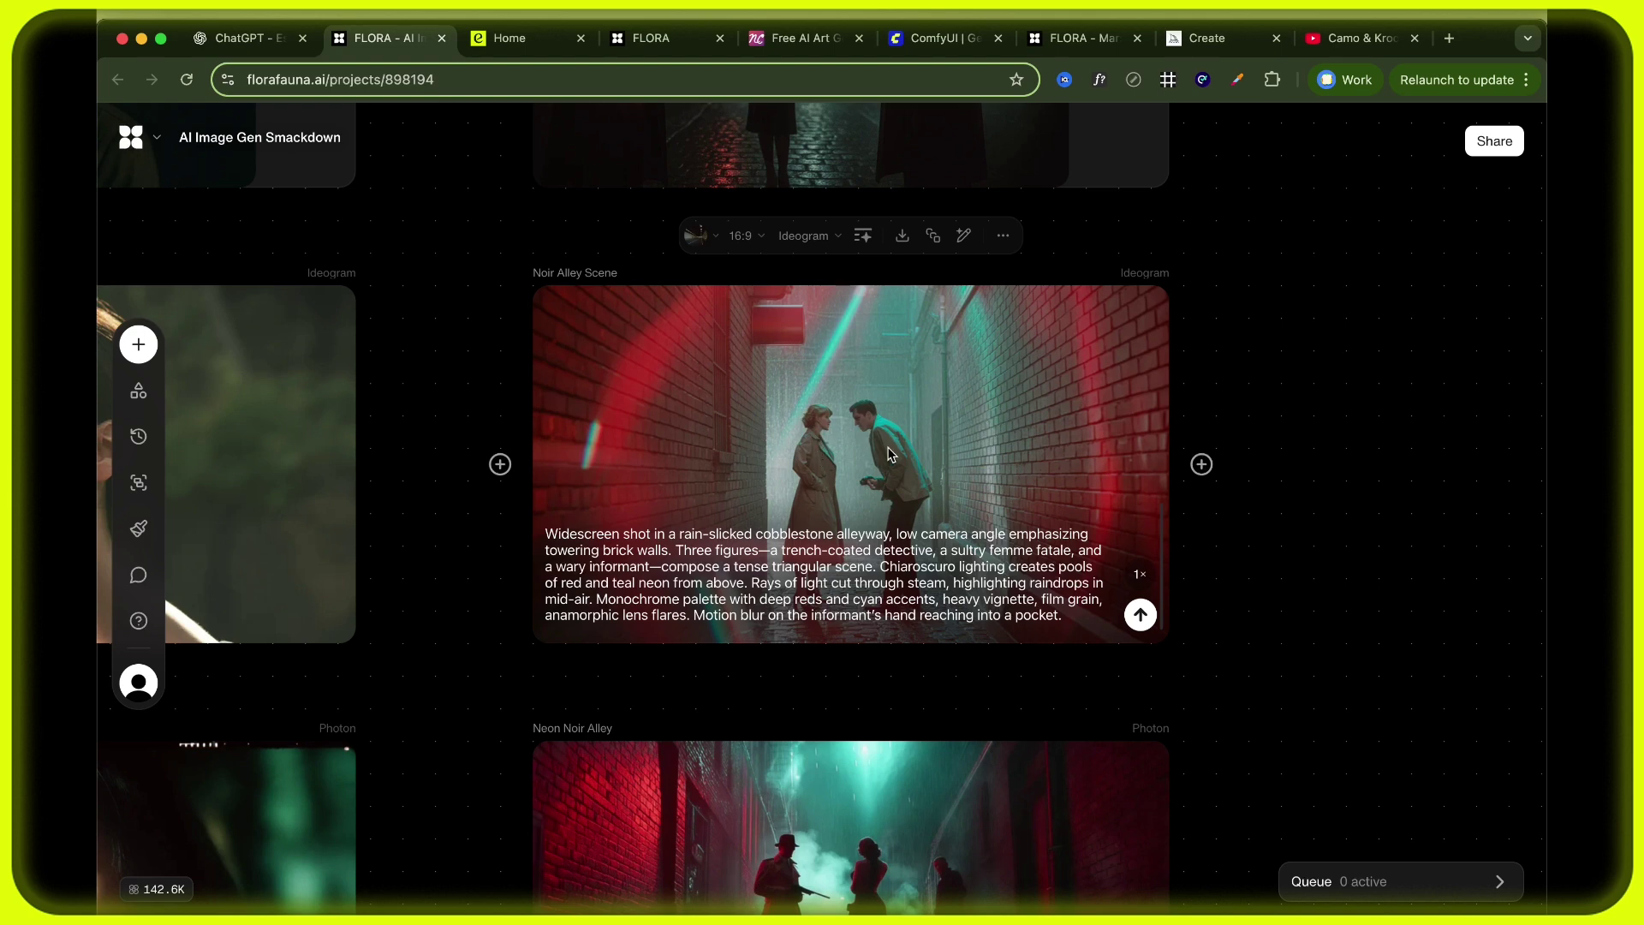
{"action": "scroll", "coordinate": [1328, 382], "scroll_direction": "down", "scroll_amount": 6}
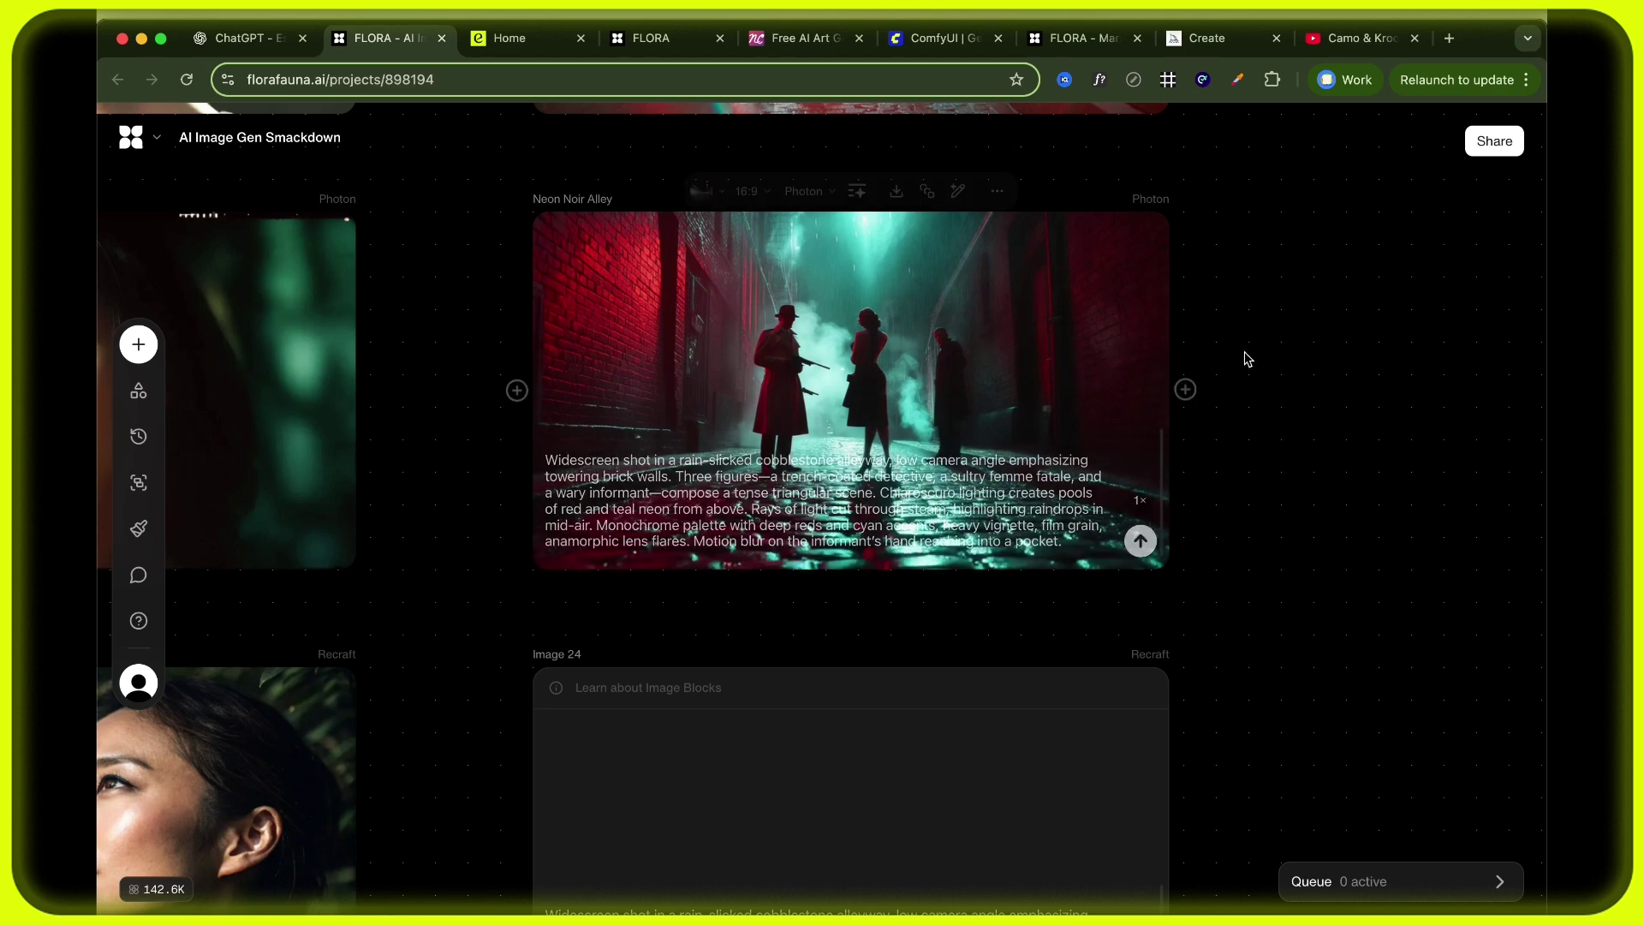
{"action": "scroll", "coordinate": [1284, 343], "scroll_direction": "down", "scroll_amount": 5}
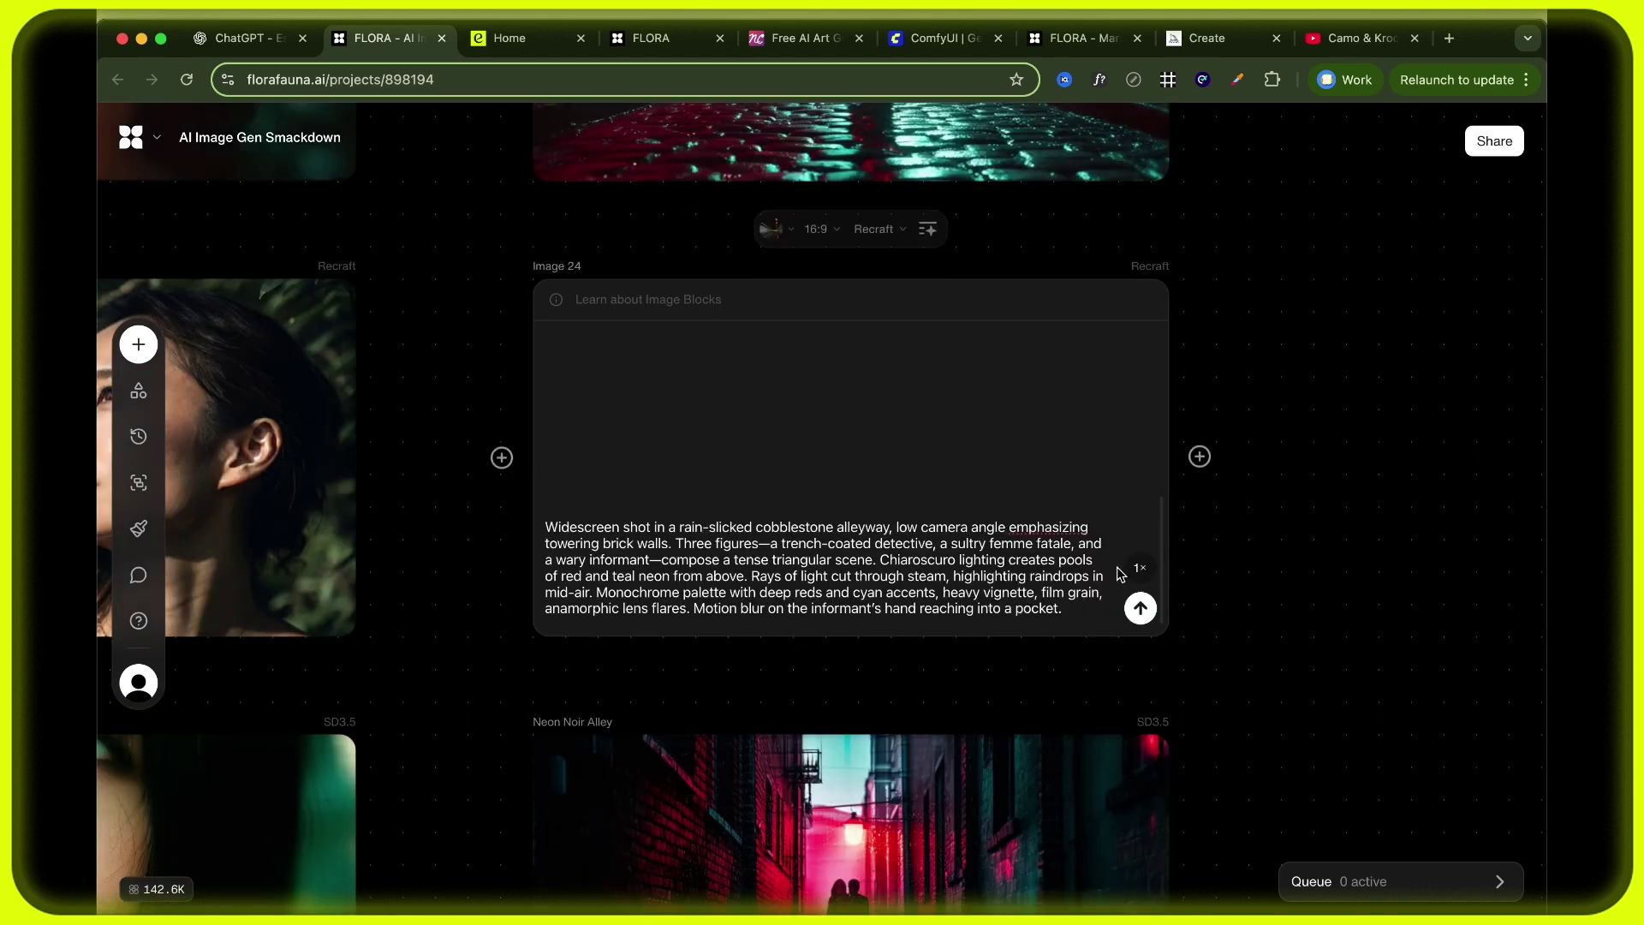
Generate the Recraft Image 24 noir alley image, leaving one job active in the queue.
{"action": "left_click", "coordinate": [1147, 609]}
{"action": "left_click", "coordinate": [1141, 609]}
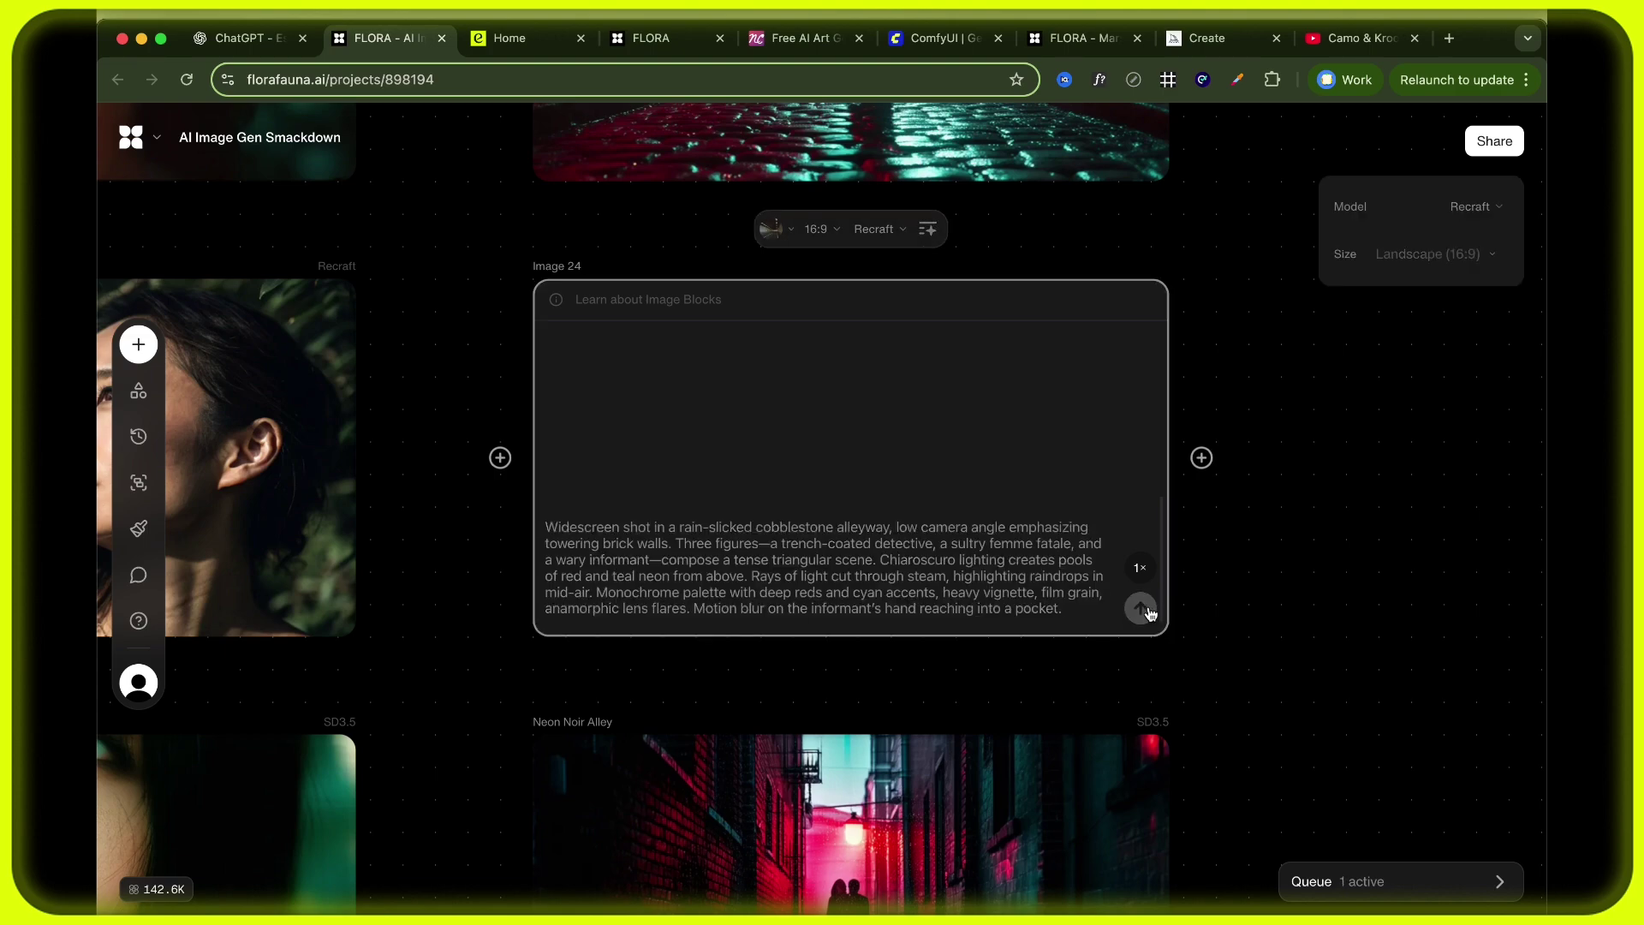
{"action": "scroll", "coordinate": [1263, 548], "scroll_direction": "down", "scroll_amount": 5}
{"action": "scroll", "coordinate": [1279, 539], "scroll_direction": "up", "scroll_amount": 2}
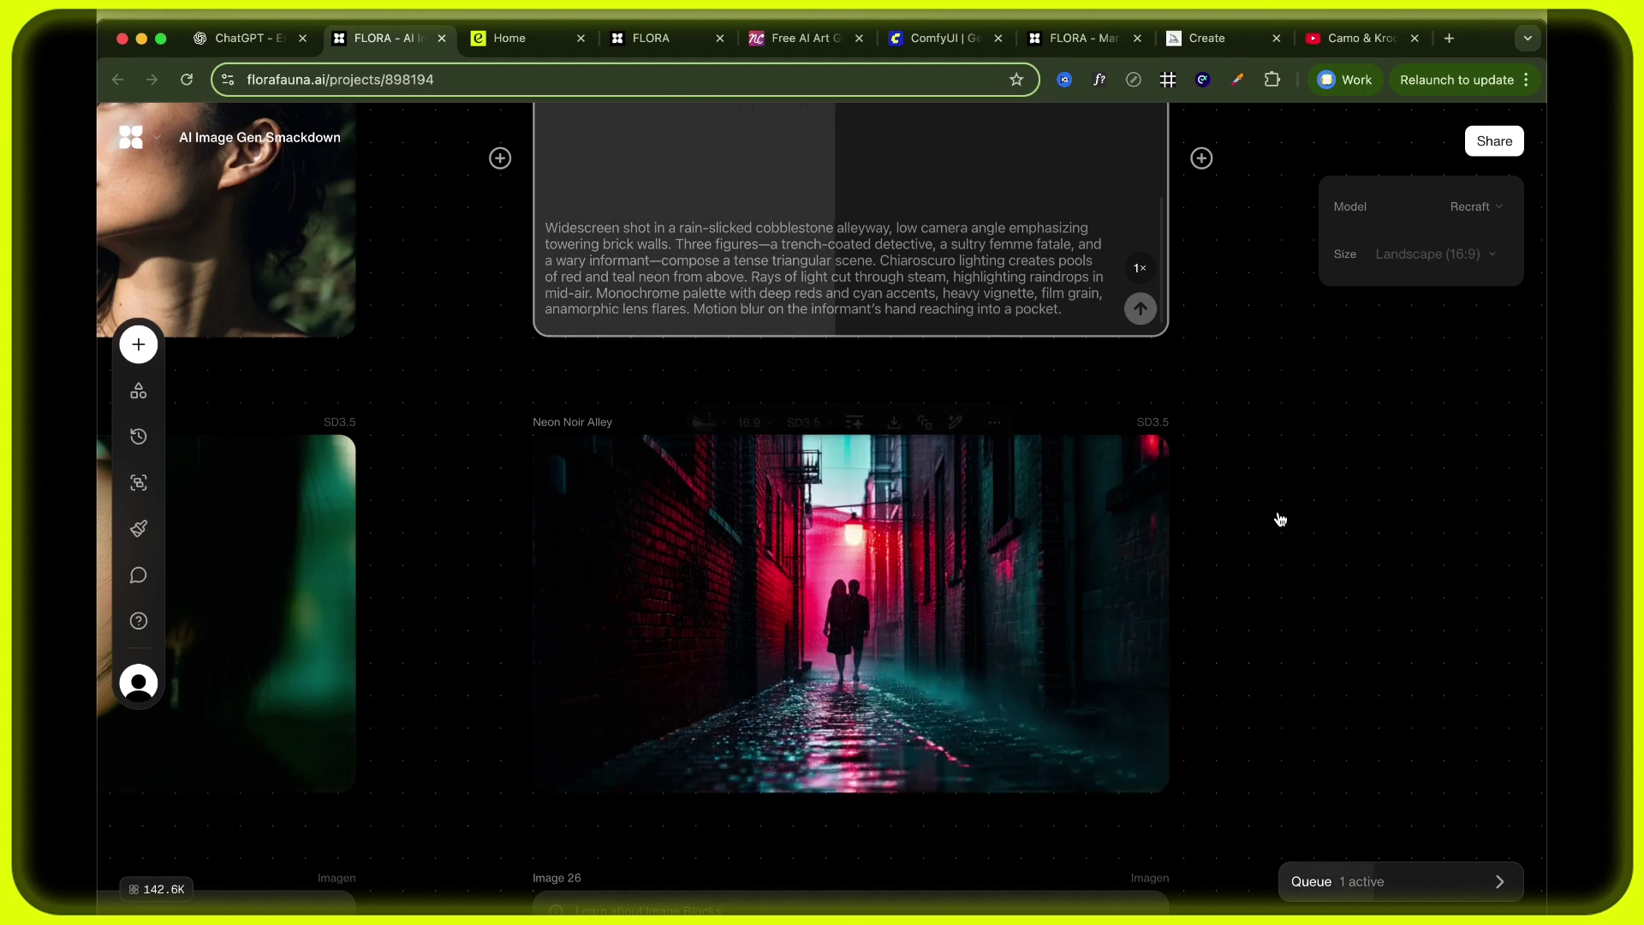
{"action": "scroll", "coordinate": [1280, 520], "scroll_direction": "down", "scroll_amount": 3}
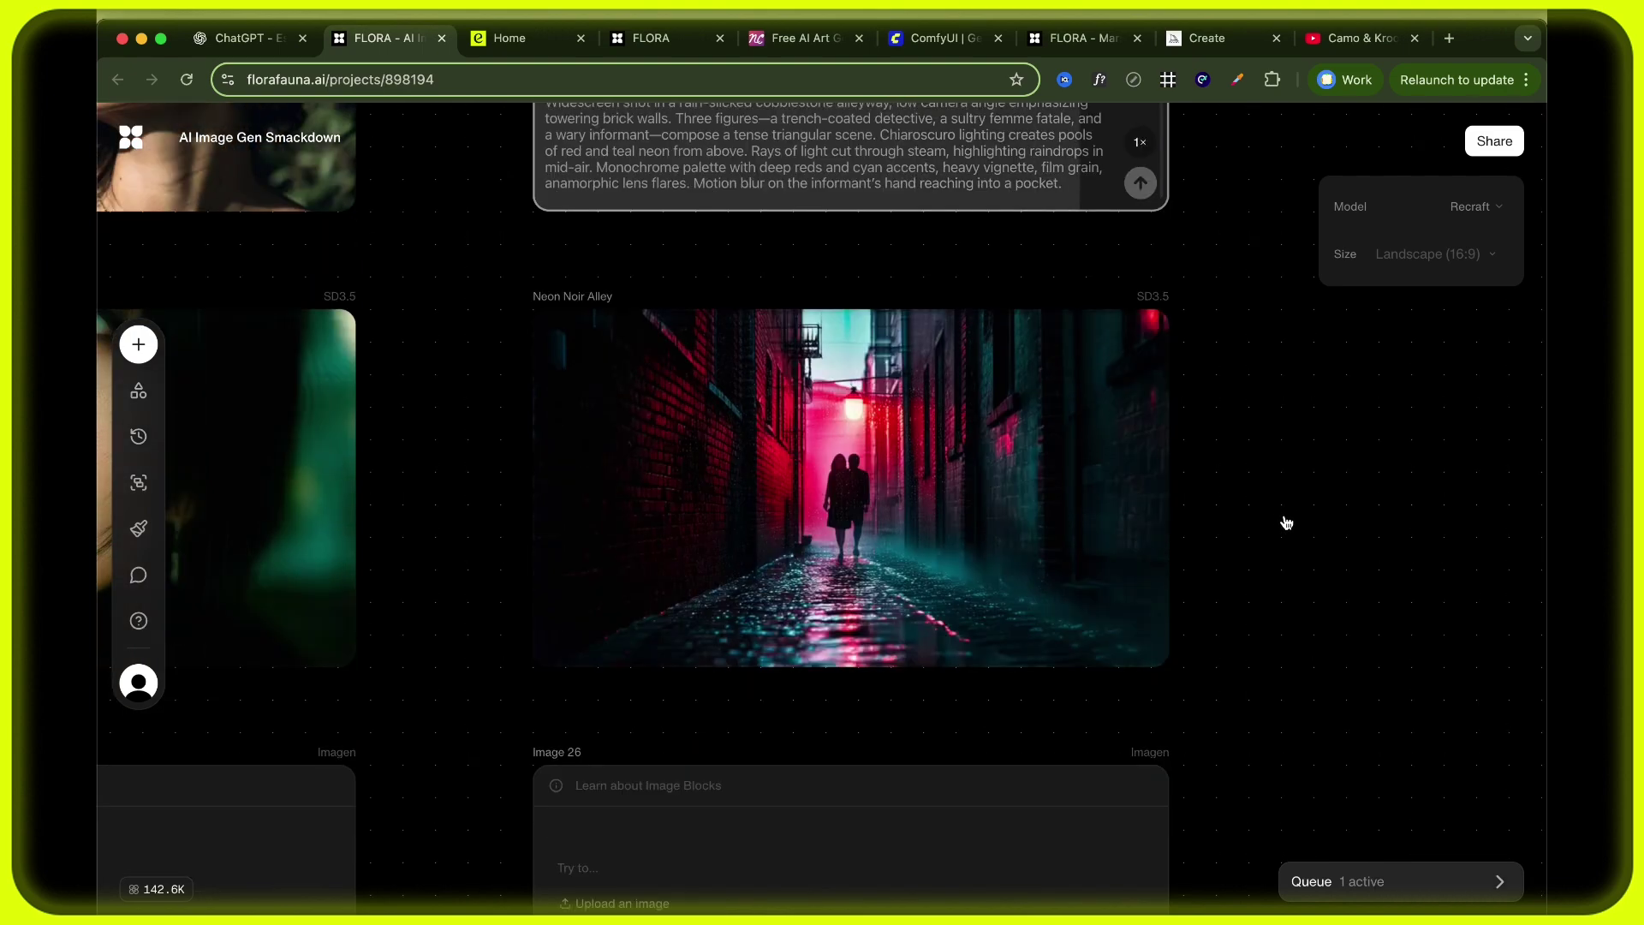
{"action": "scroll", "coordinate": [1285, 522], "scroll_direction": "down", "scroll_amount": 6}
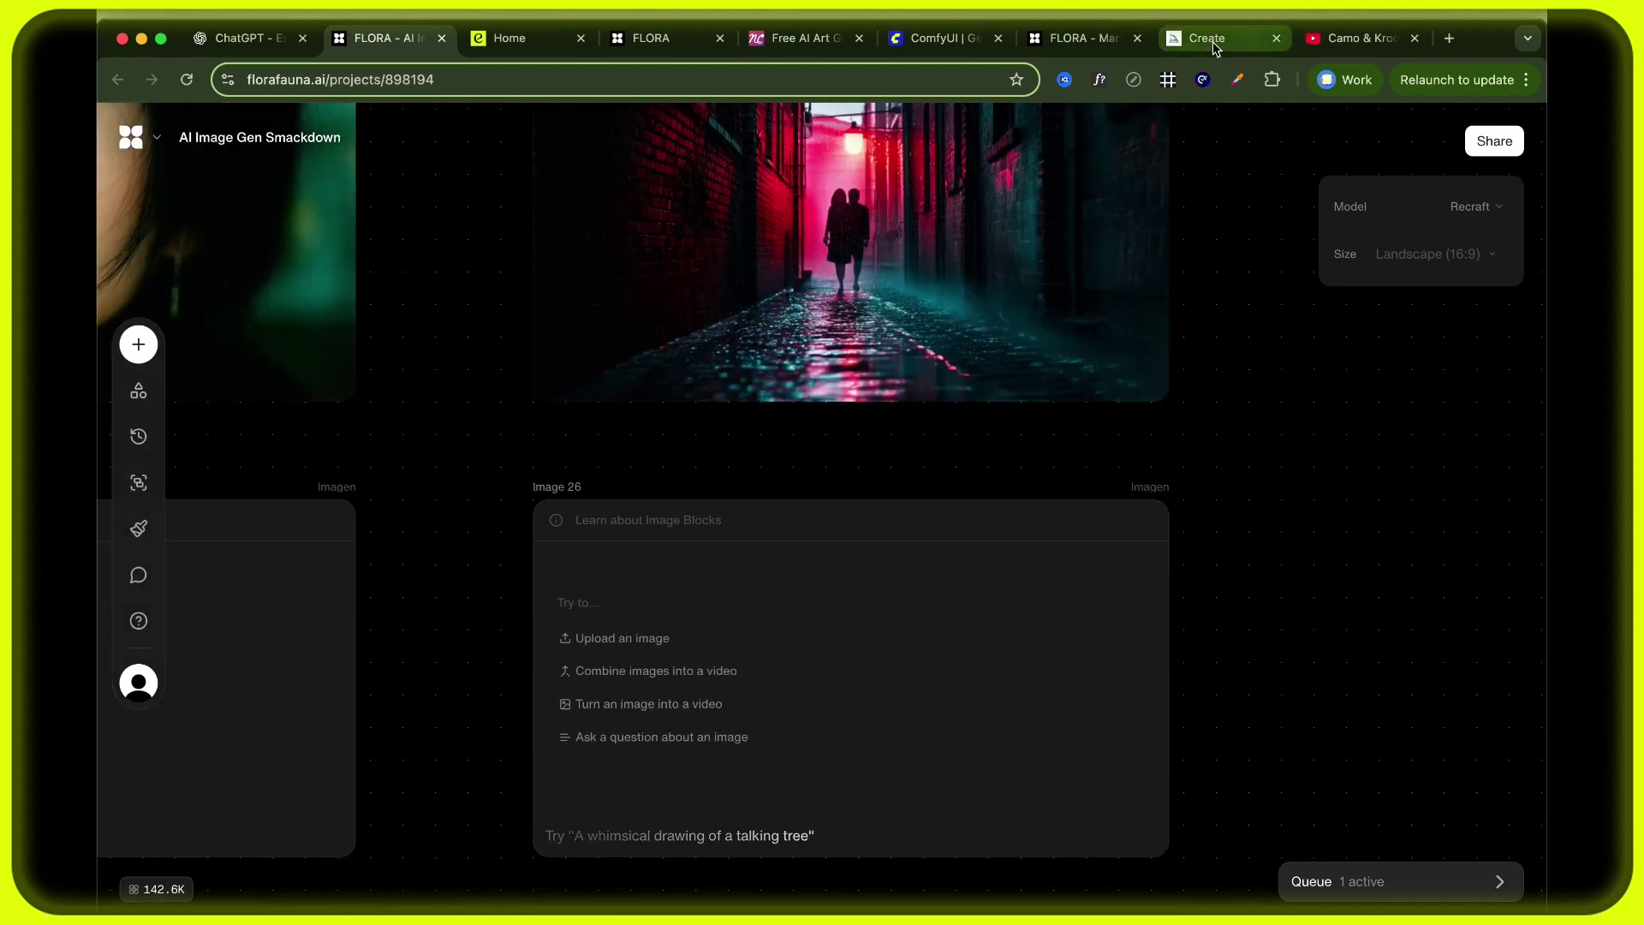
Open the first Midjourney noir alley render on its own job page.
{"action": "left_click", "coordinate": [1214, 43]}
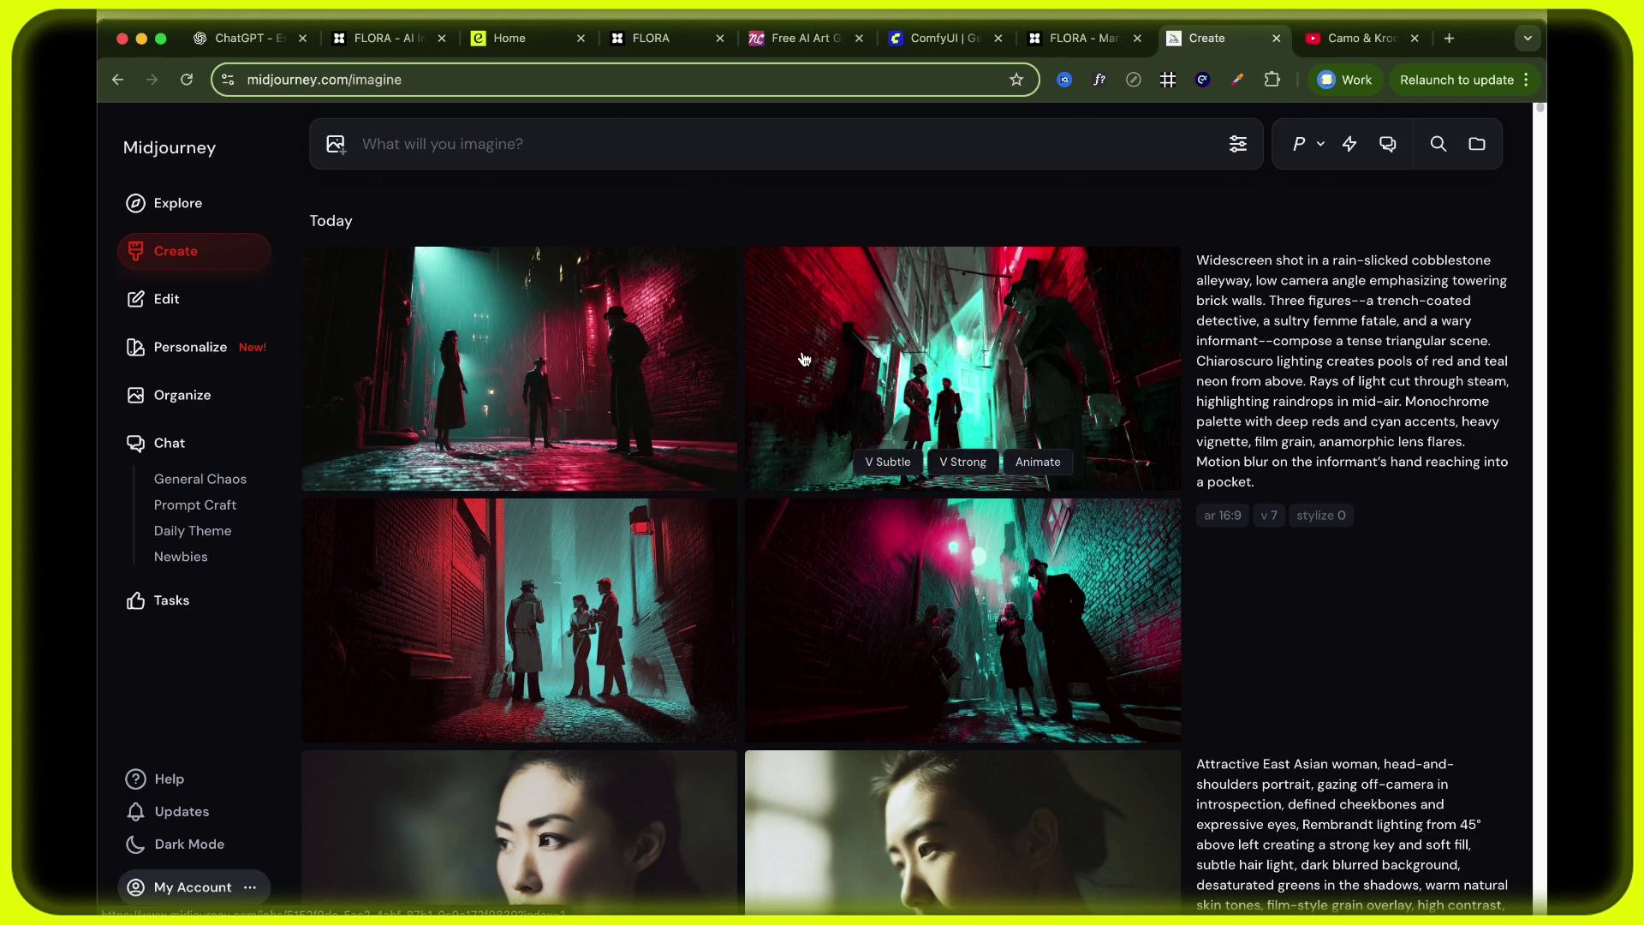
{"action": "left_click", "coordinate": [606, 342]}
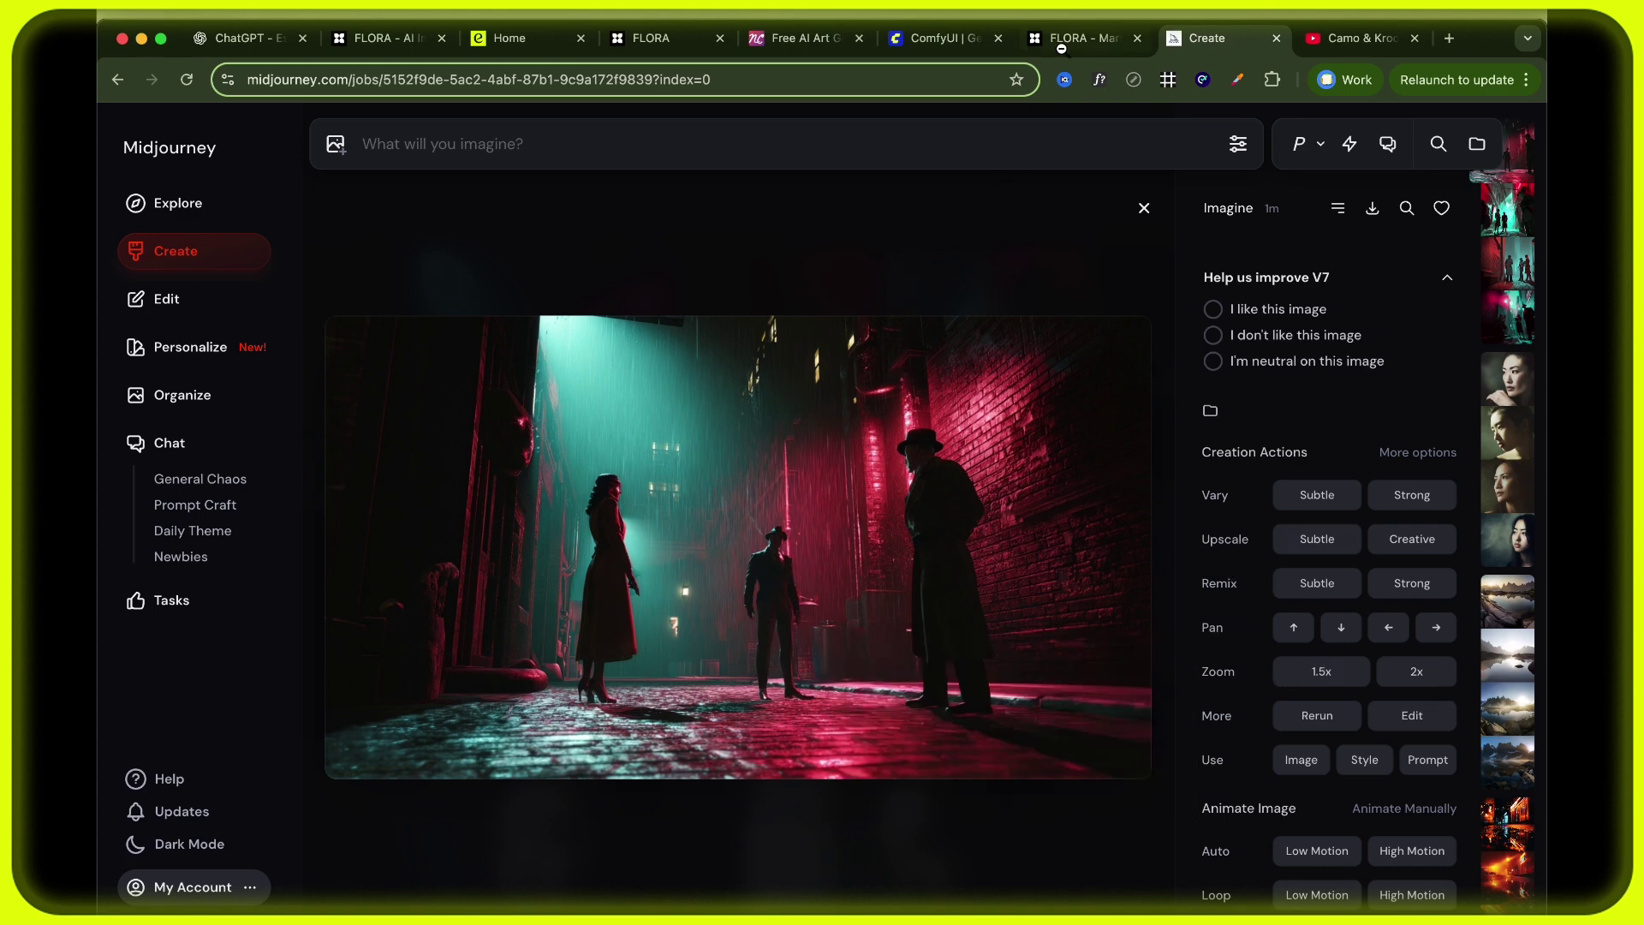
{"action": "left_click", "coordinate": [386, 38]}
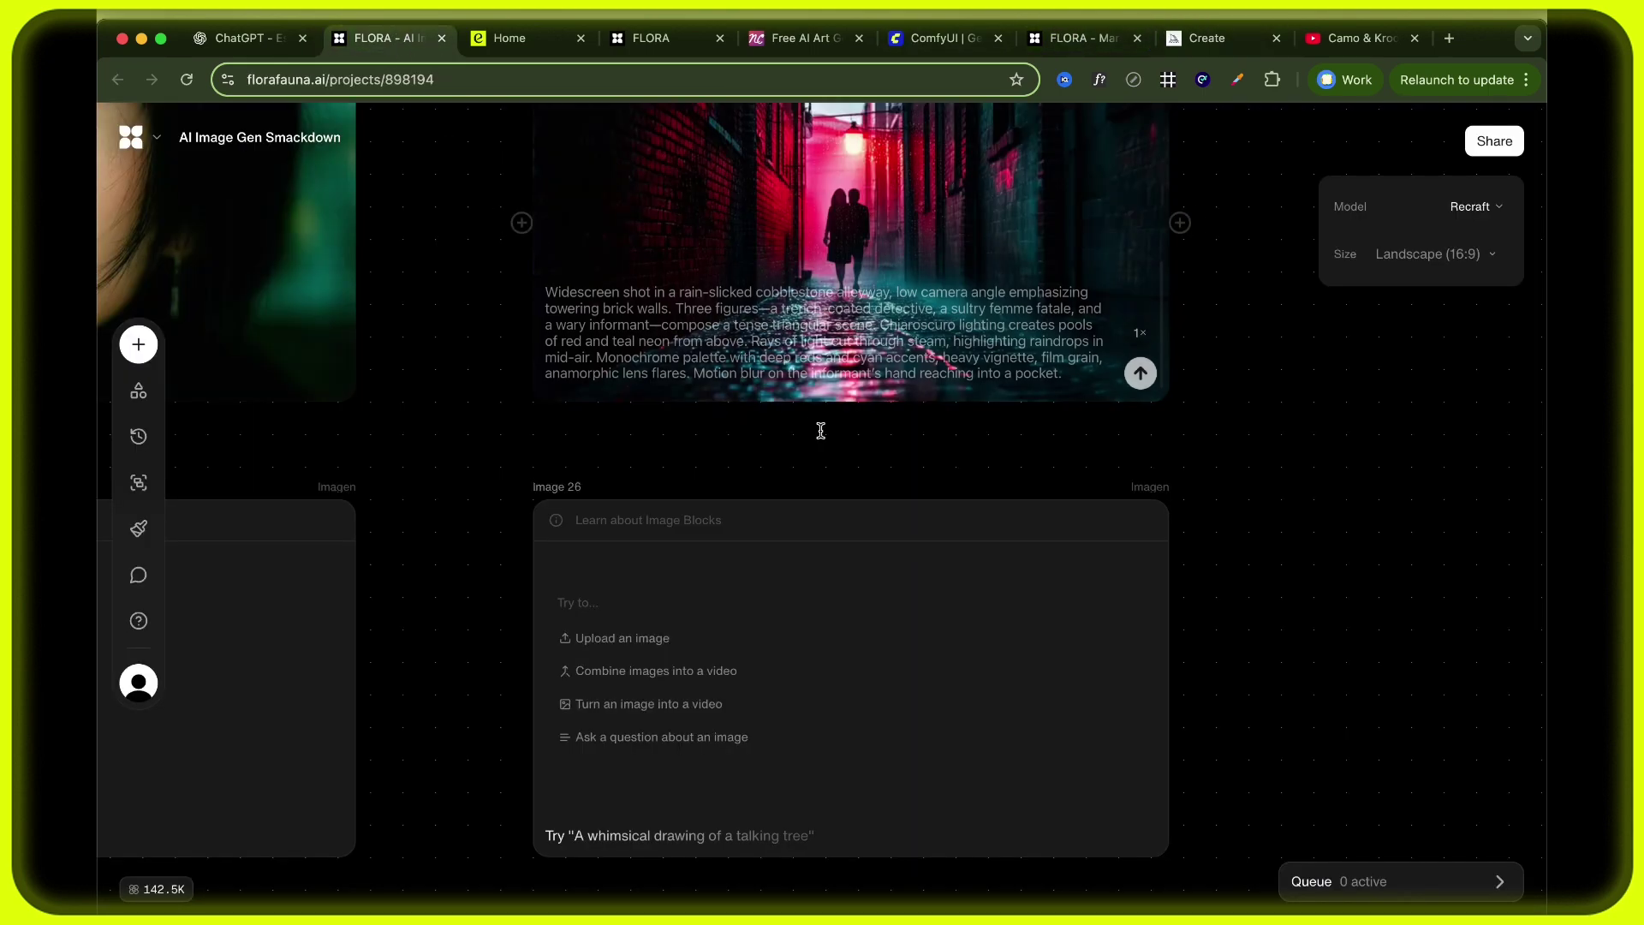
{"action": "scroll", "coordinate": [873, 544], "scroll_direction": "down", "scroll_amount": 10}
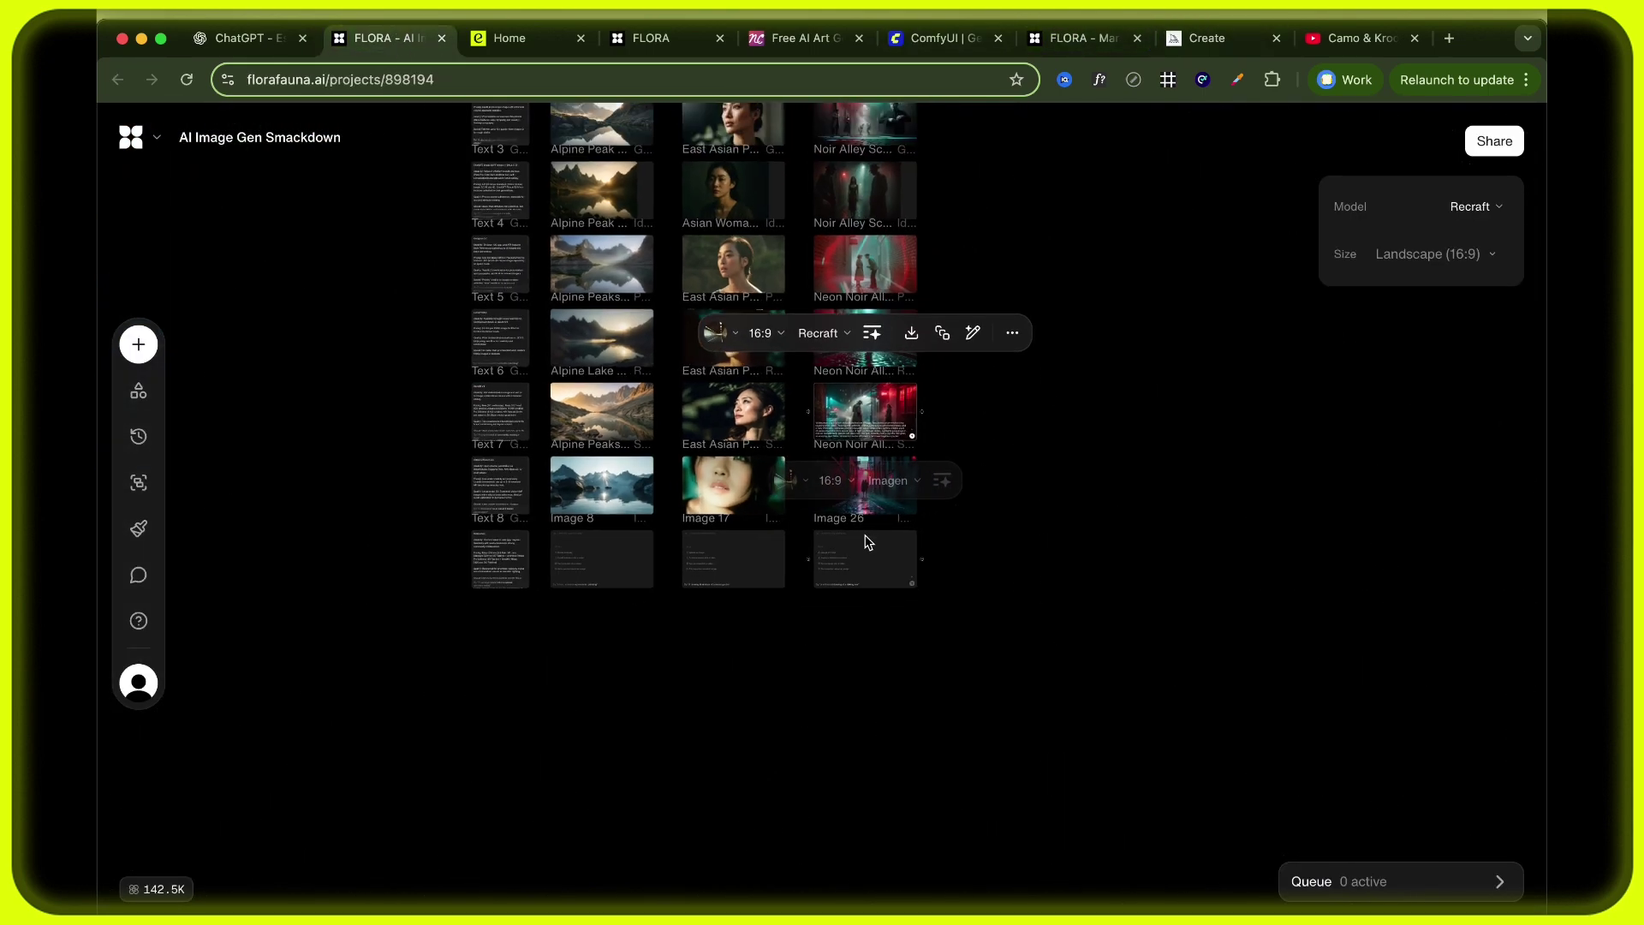
{"action": "scroll", "coordinate": [864, 542], "scroll_direction": "up", "scroll_amount": 5}
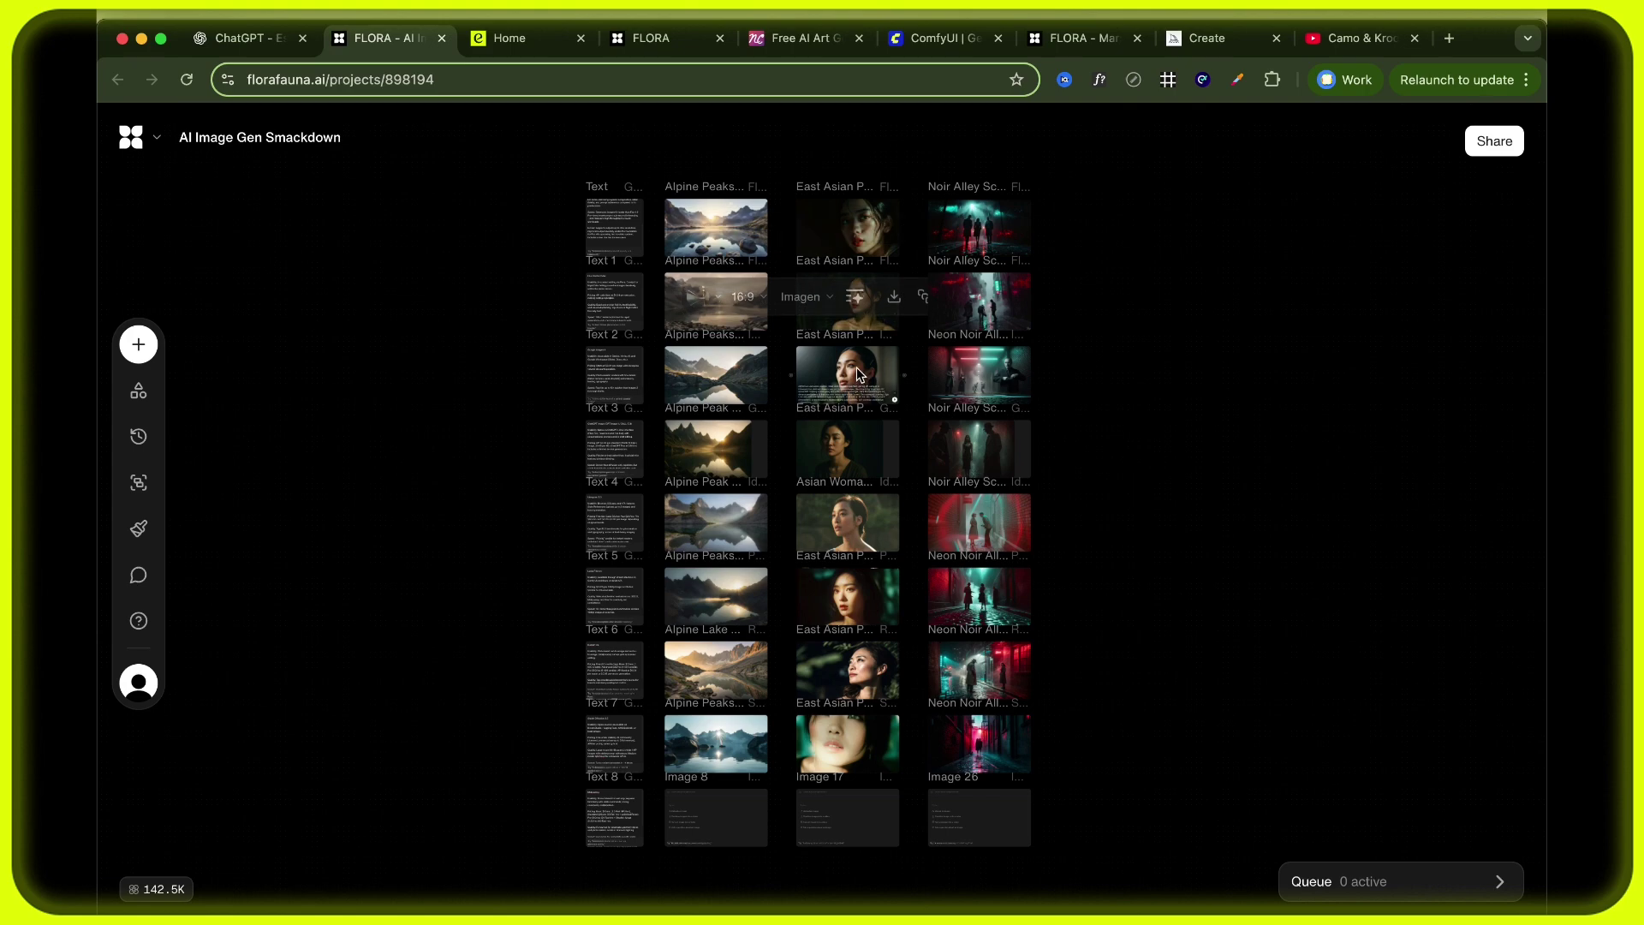
Check the prompts and models of two Alpine Peaks and three East Asian Portrait nodes.
{"action": "scroll", "coordinate": [863, 377], "scroll_direction": "up", "scroll_amount": 5}
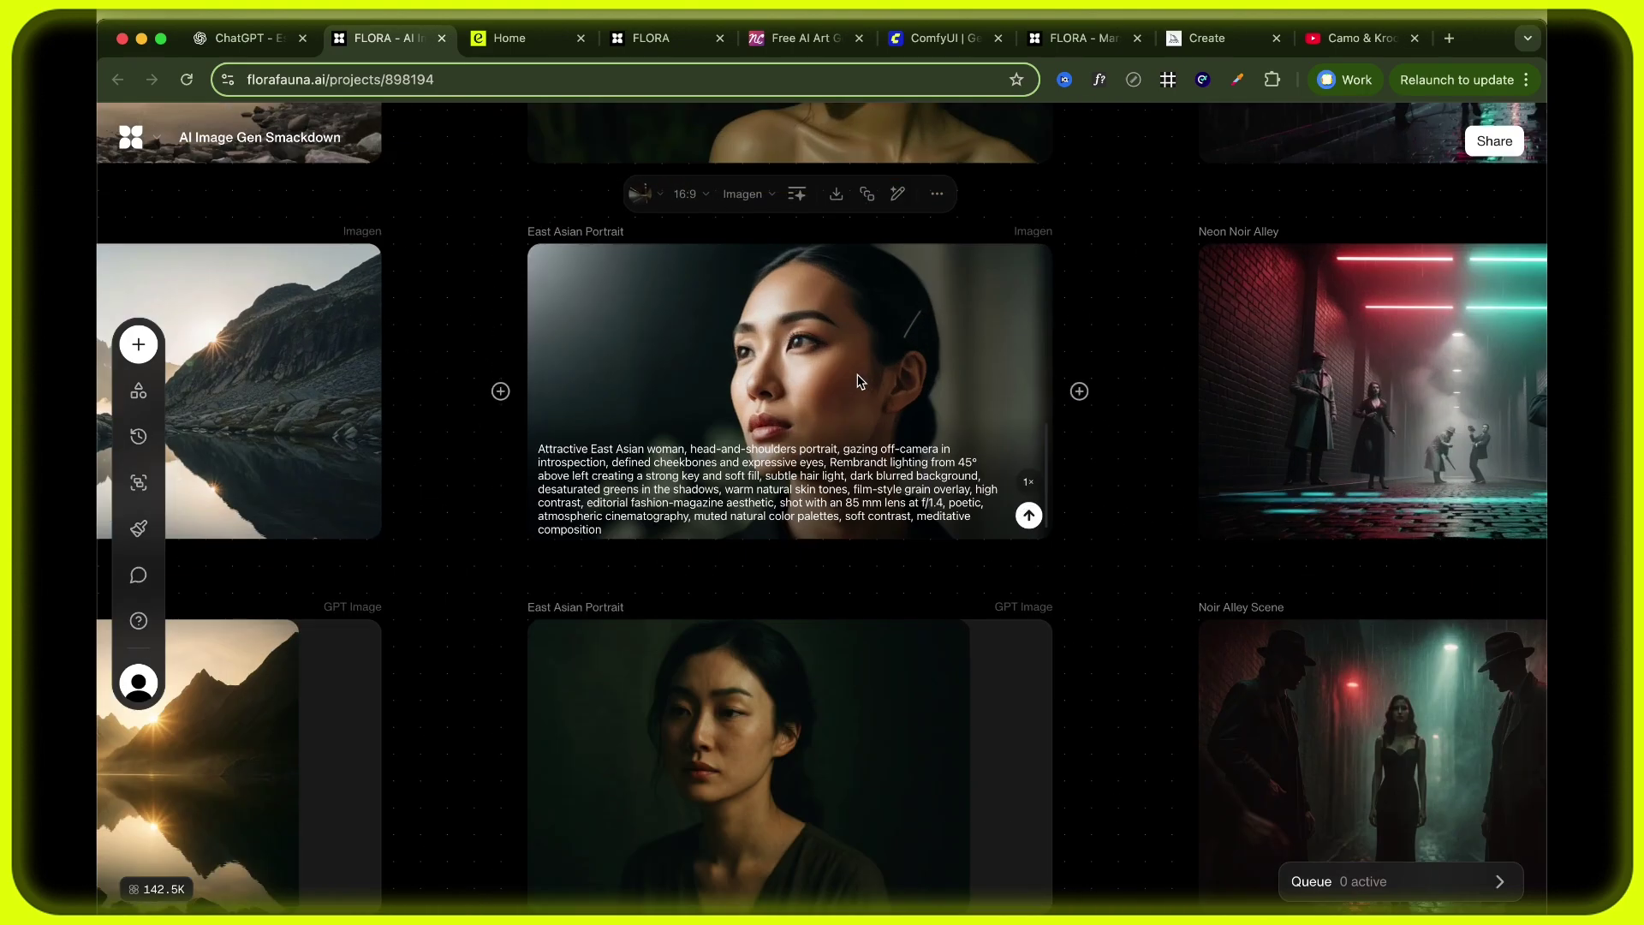
{"action": "scroll", "coordinate": [861, 381], "scroll_direction": "down", "scroll_amount": 2}
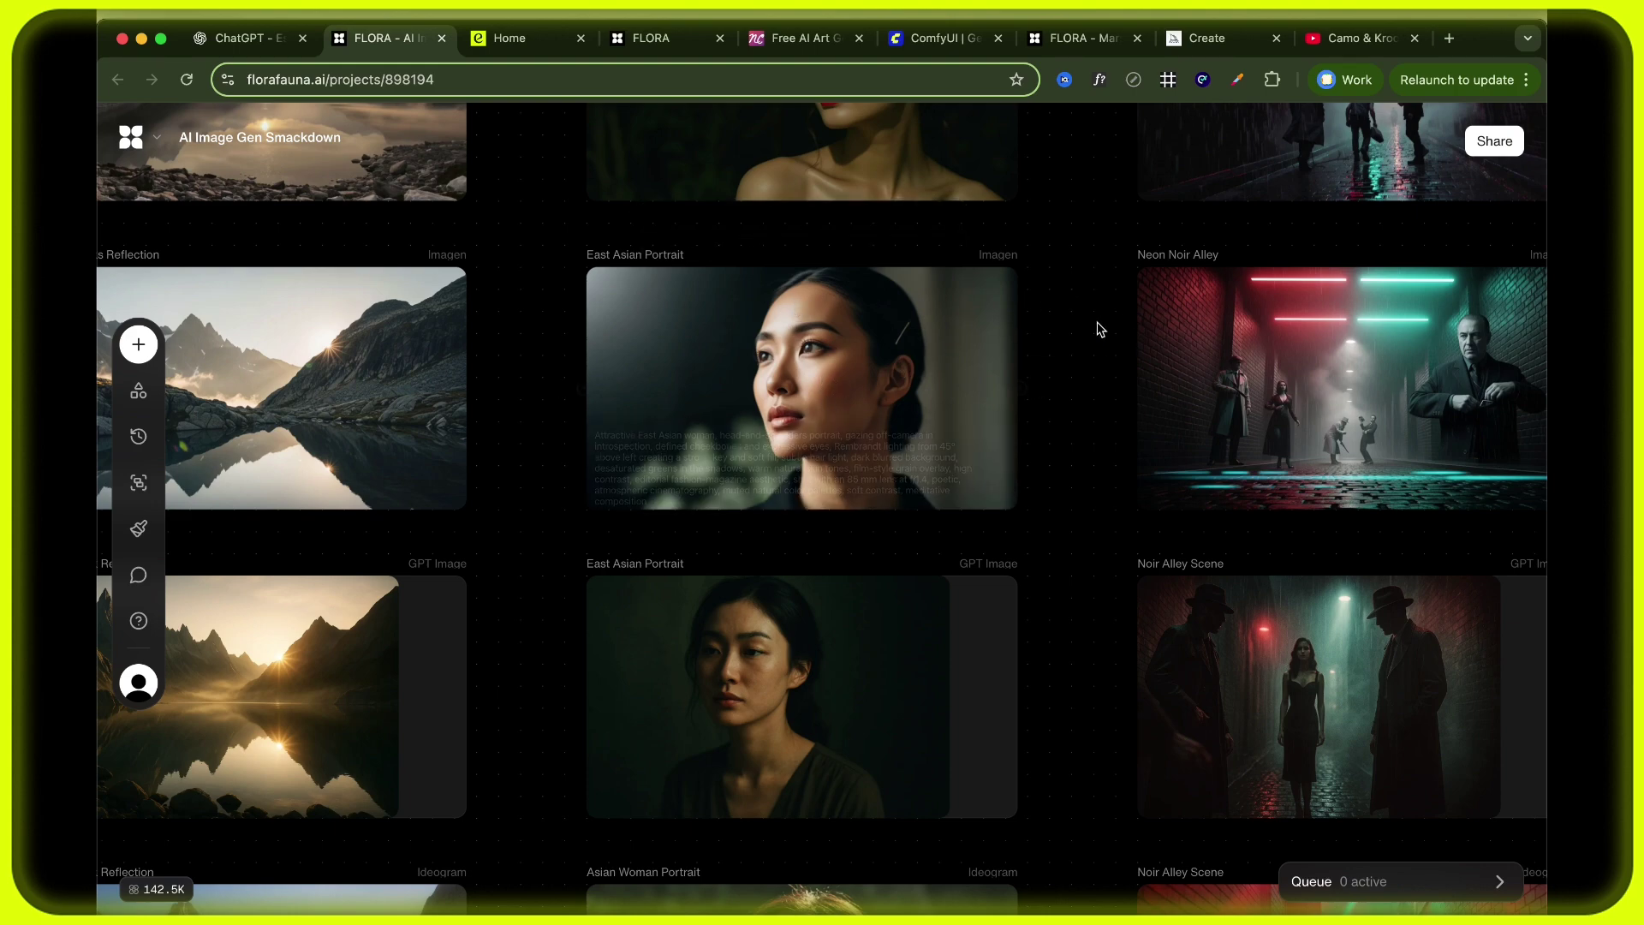
{"action": "scroll", "coordinate": [1102, 332], "scroll_direction": "down", "scroll_amount": 10}
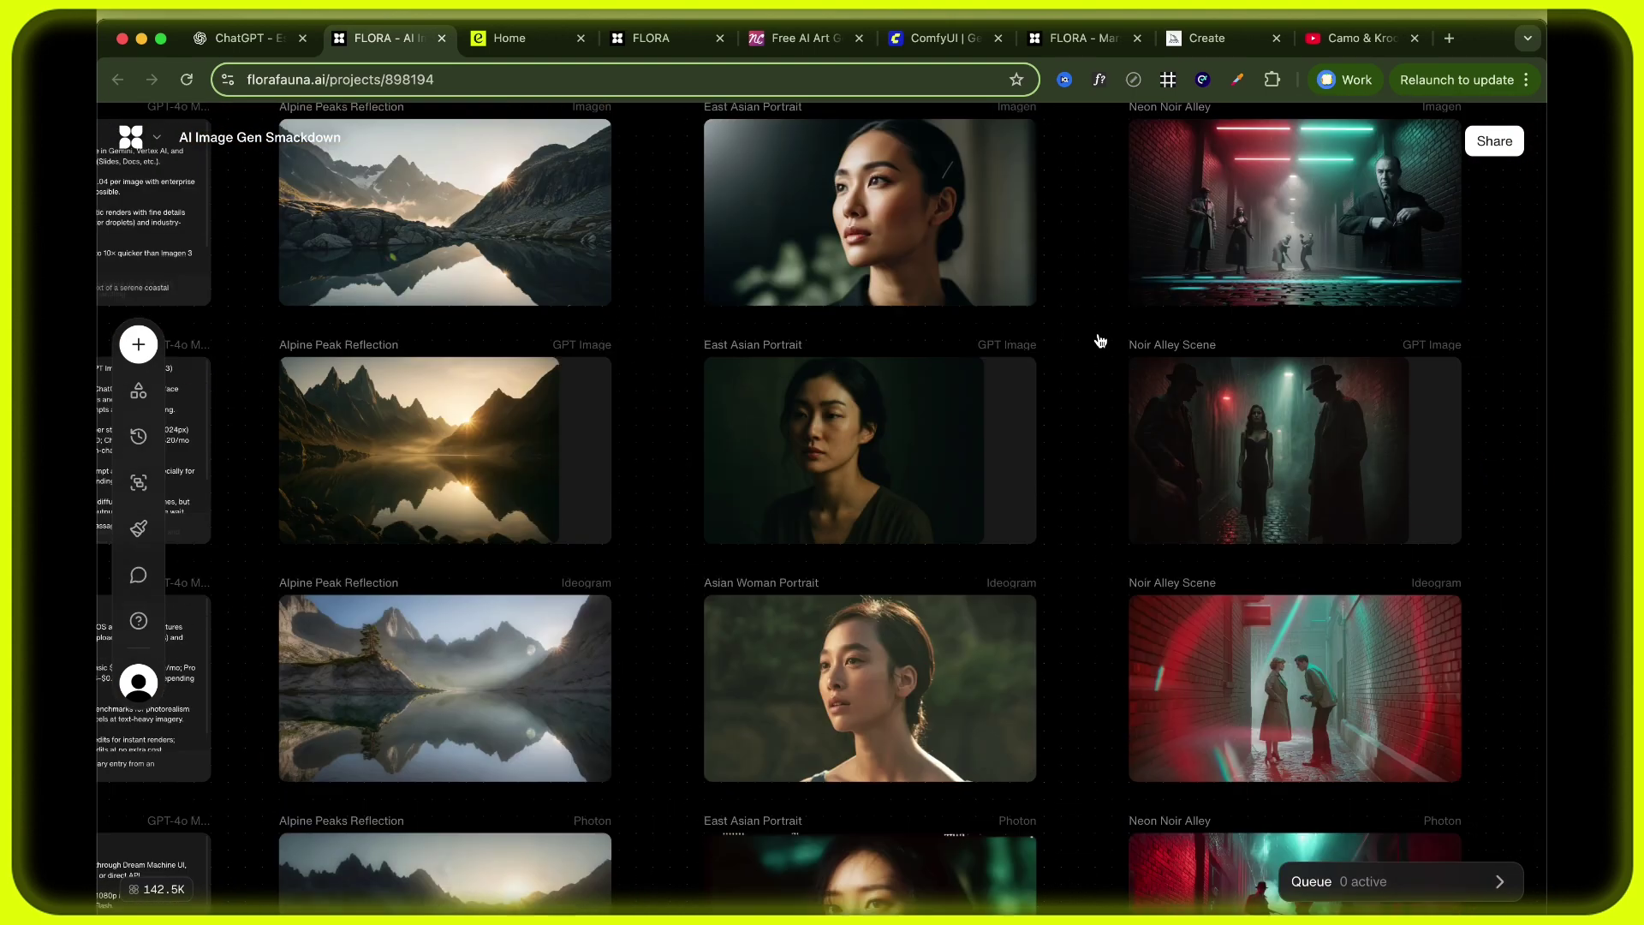
{"action": "scroll", "coordinate": [1100, 340], "scroll_direction": "down", "scroll_amount": 3}
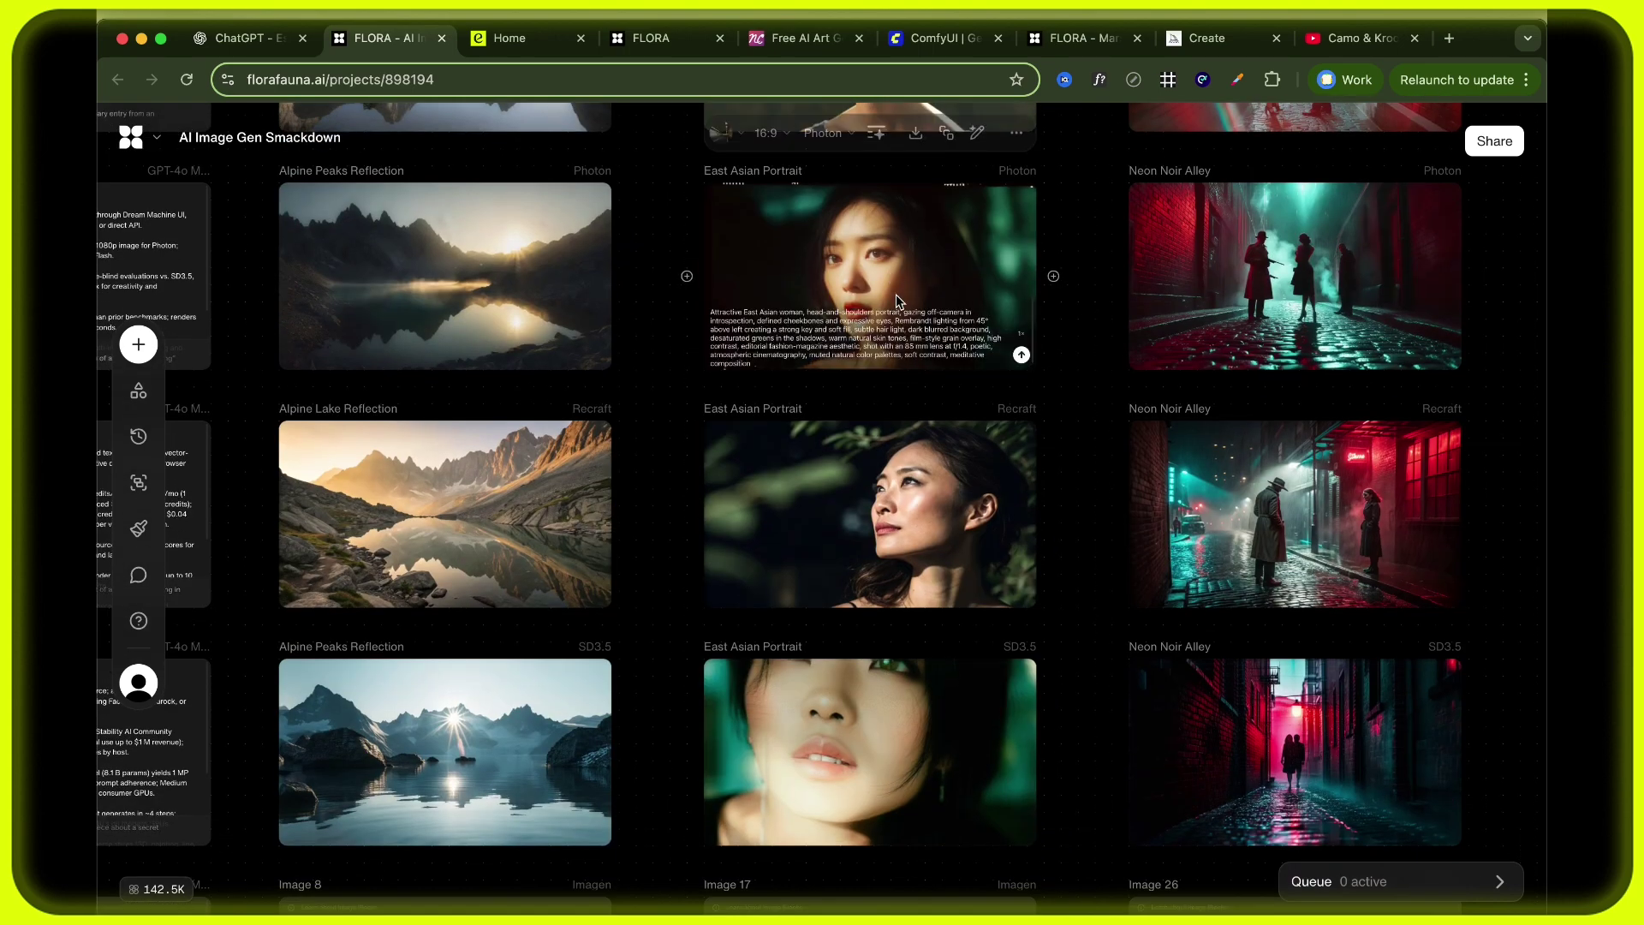
{"action": "scroll", "coordinate": [896, 294], "scroll_direction": "down", "scroll_amount": 8}
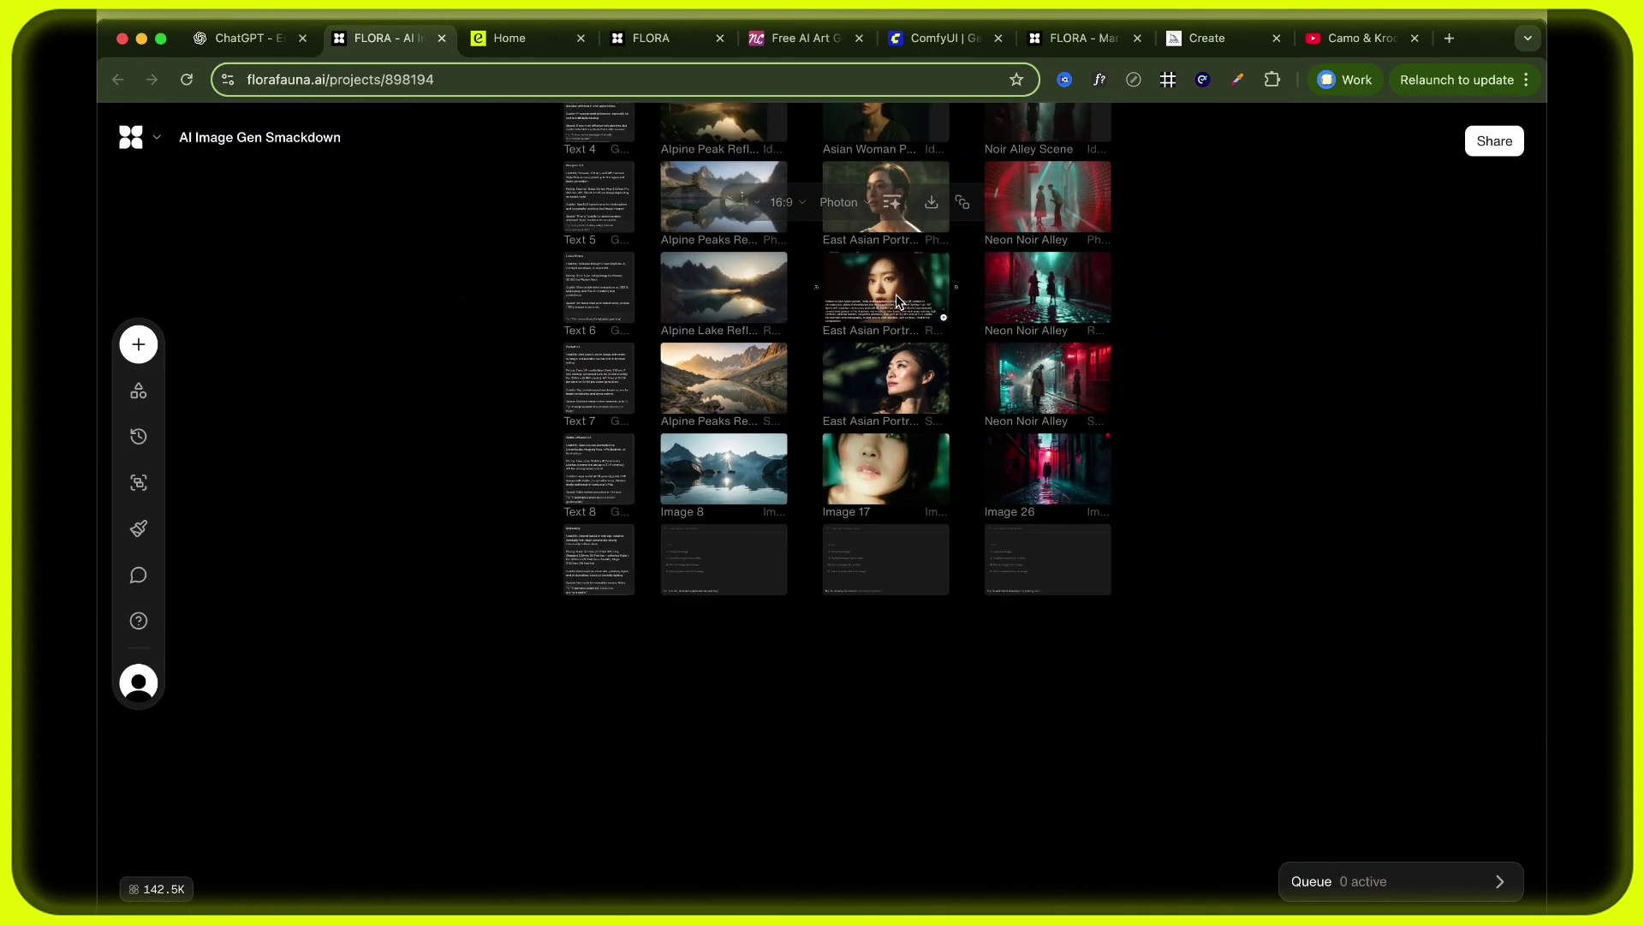
{"action": "scroll", "coordinate": [895, 294], "scroll_direction": "up", "scroll_amount": 5}
{"action": "scroll", "coordinate": [897, 297], "scroll_direction": "up", "scroll_amount": 2}
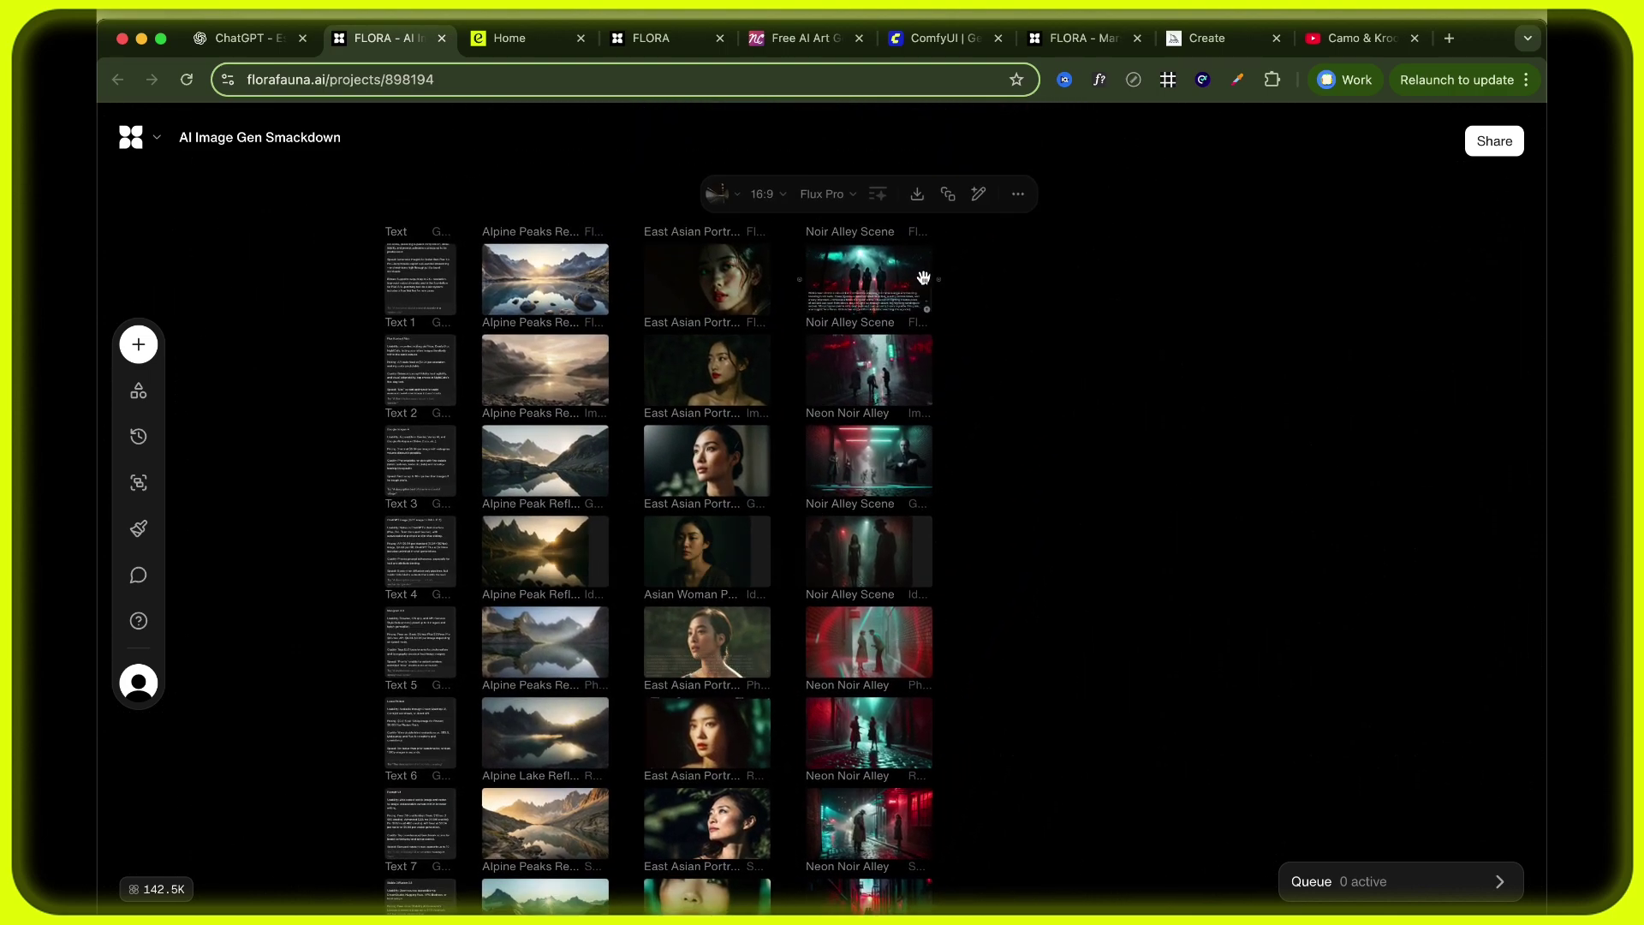
{"action": "scroll", "coordinate": [1010, 575], "scroll_direction": "left", "scroll_amount": 5}
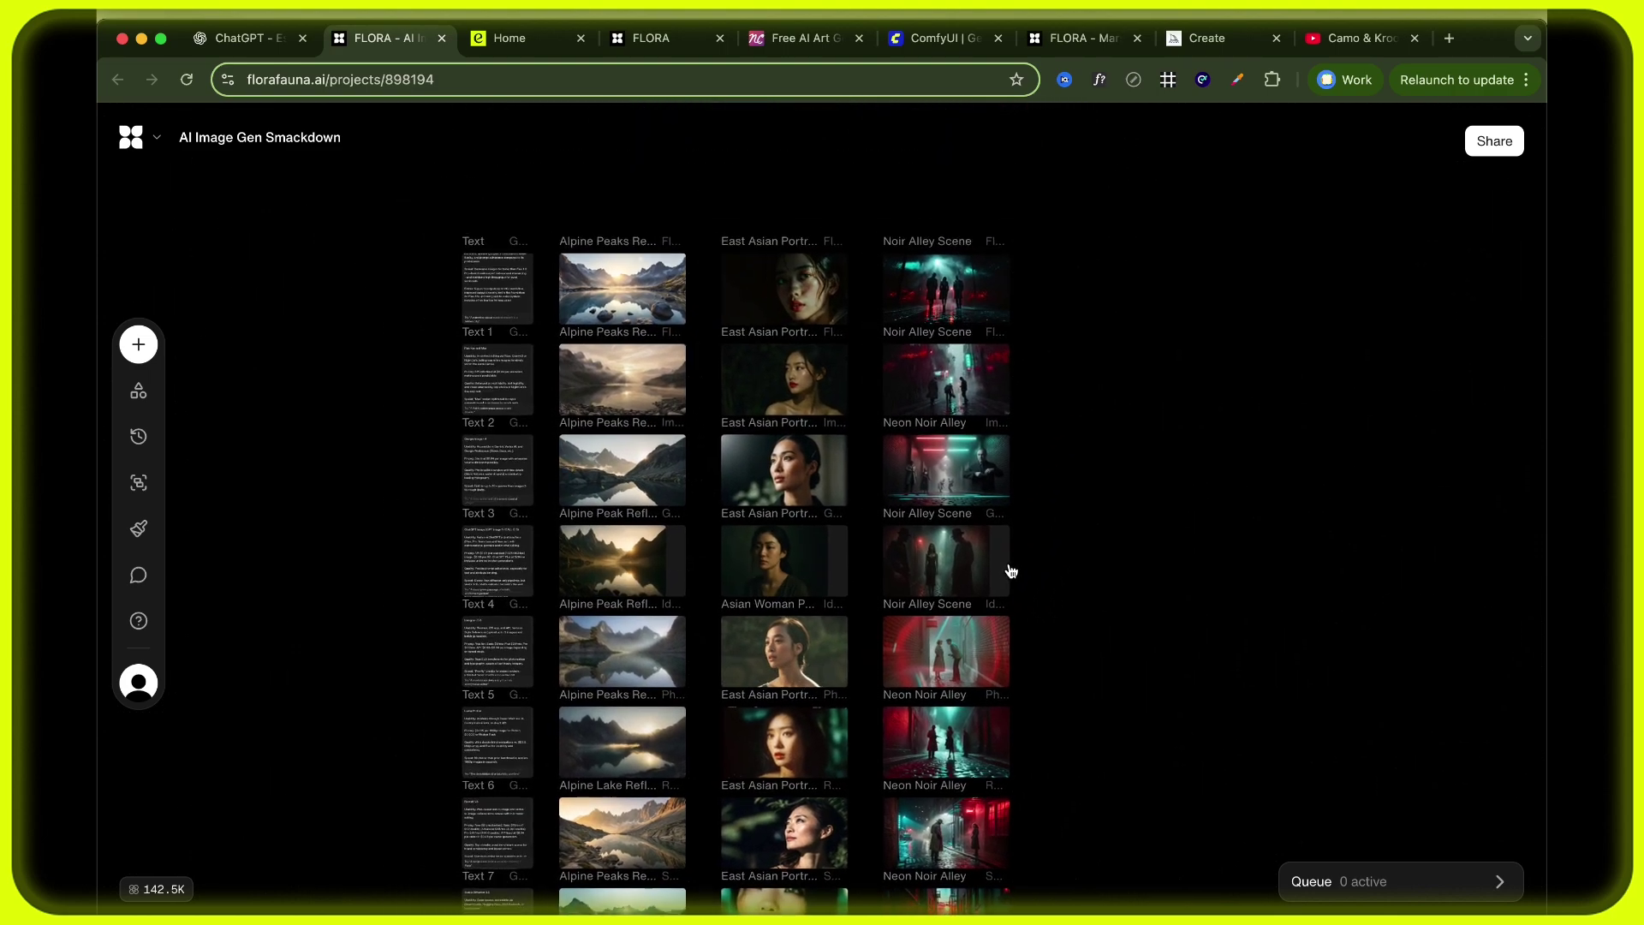
{"action": "left_click", "coordinate": [723, 294]}
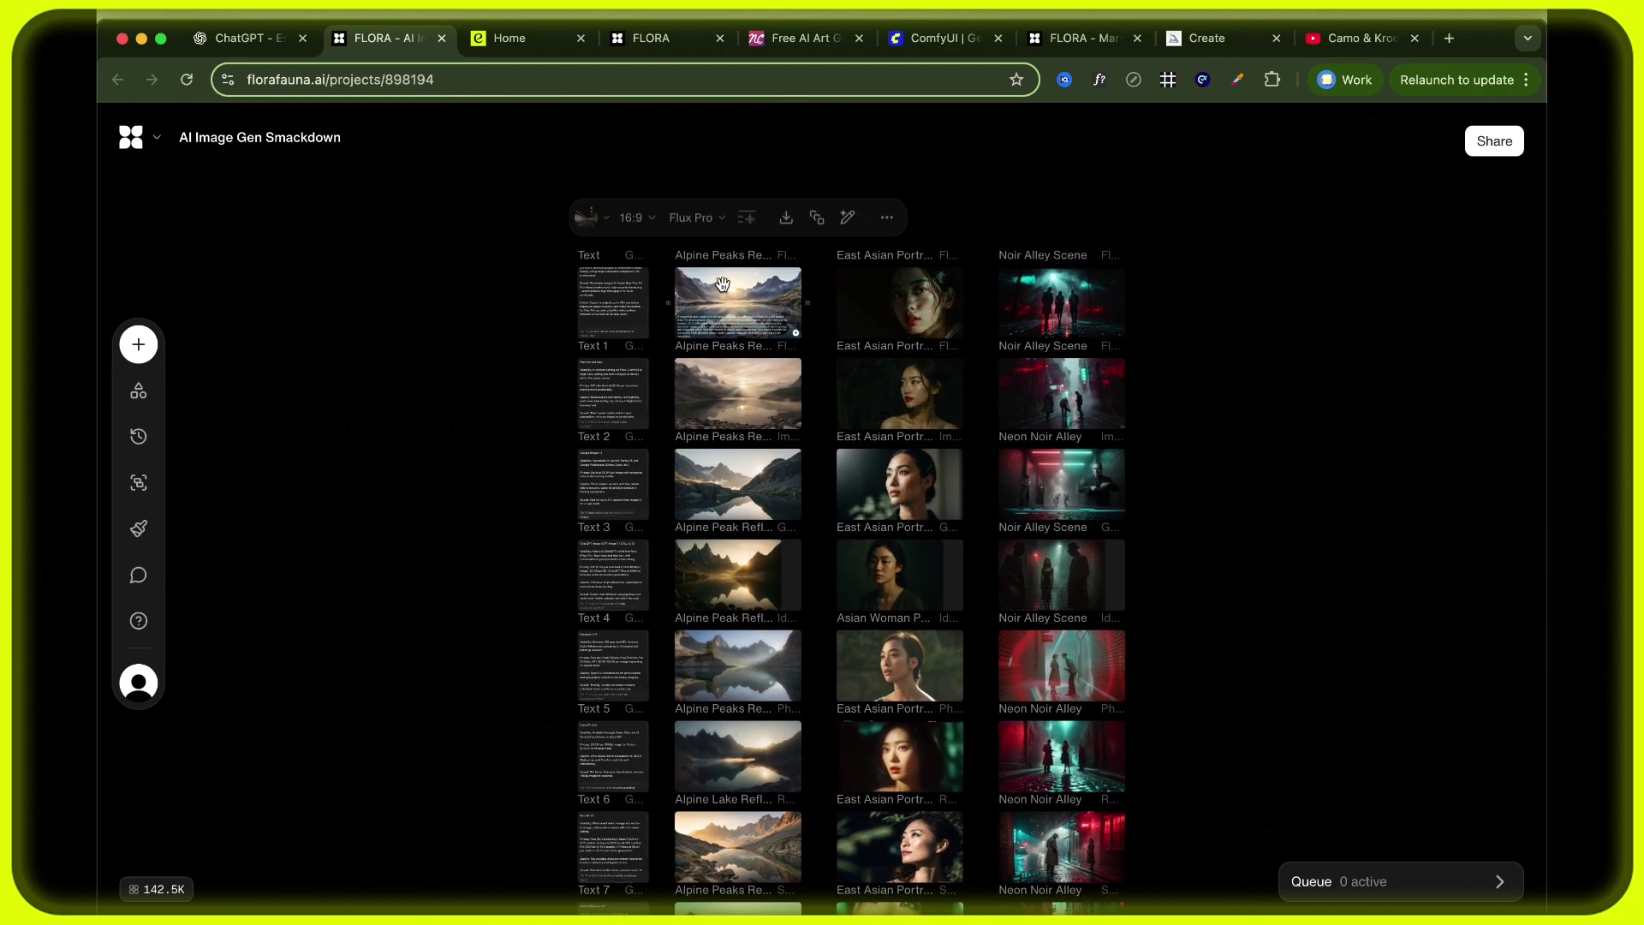
{"action": "left_click", "coordinate": [757, 426]}
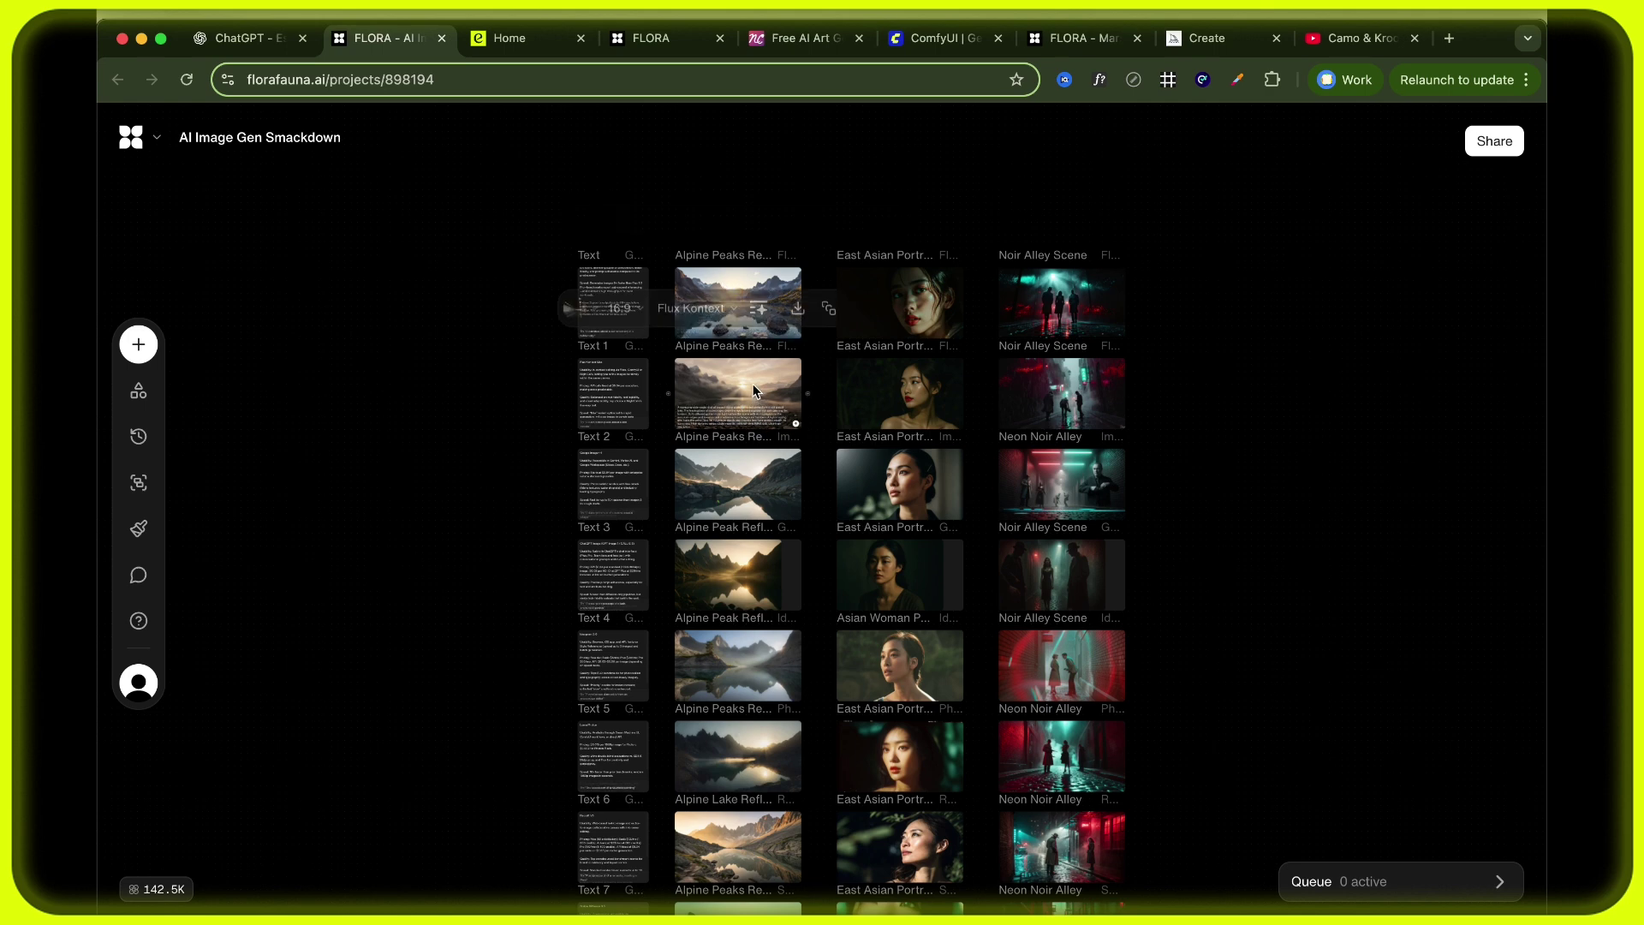
{"action": "left_click", "coordinate": [856, 390]}
{"action": "left_click", "coordinate": [892, 288]}
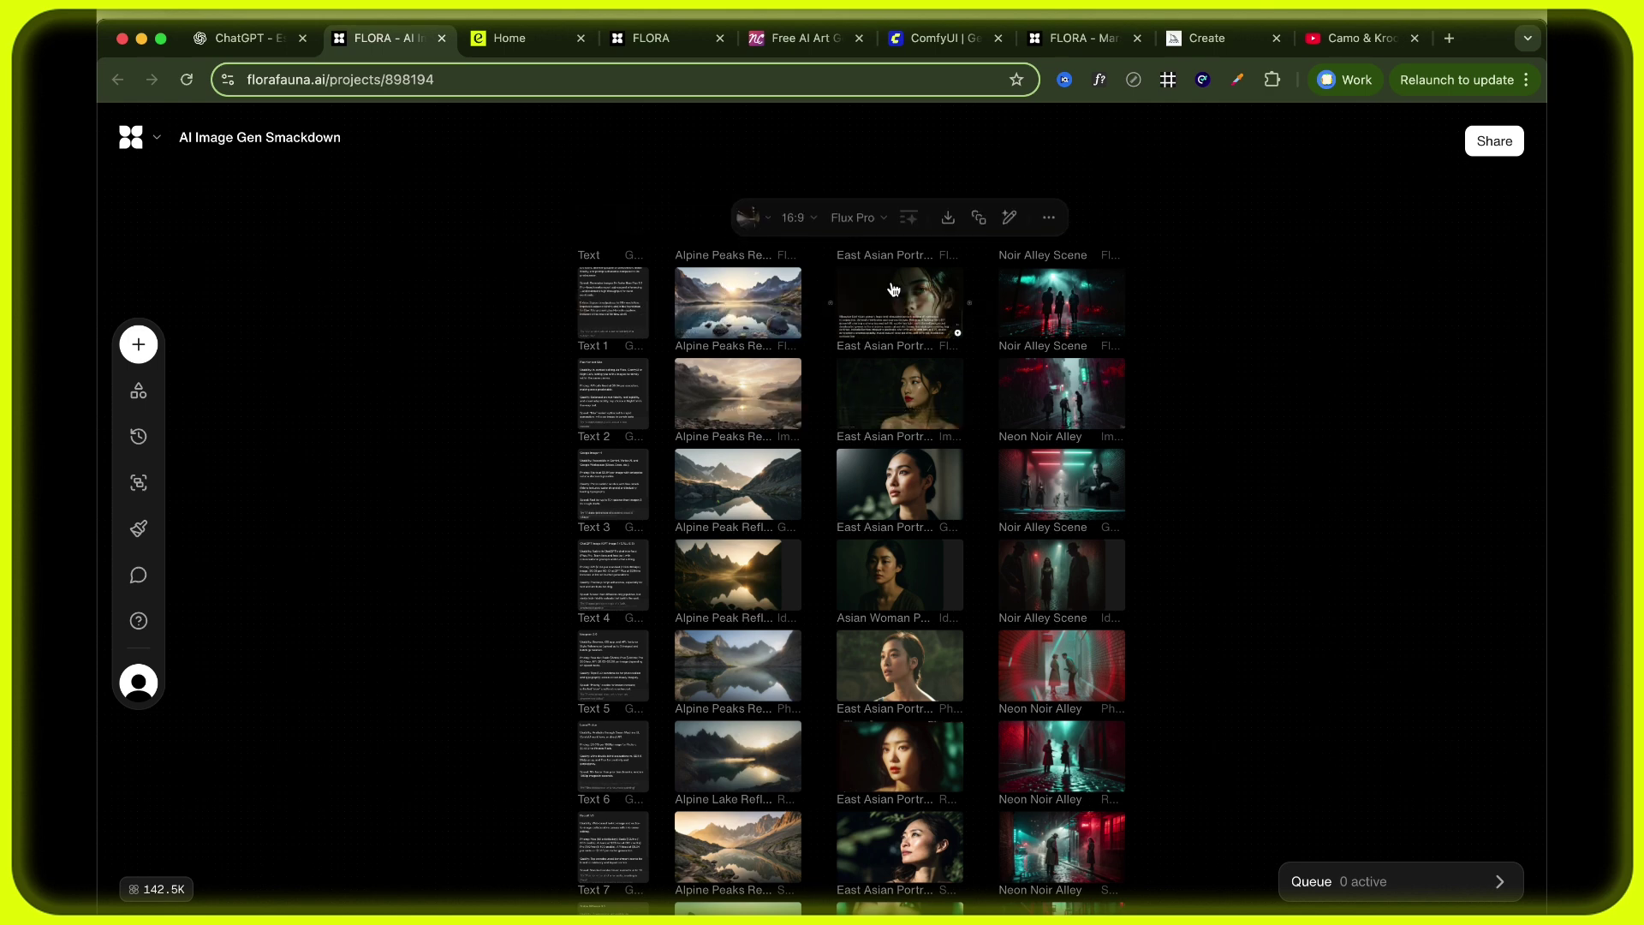
{"action": "left_click", "coordinate": [891, 390]}
Return to Midjourney's full-size view of the first noir alley render.
{"action": "scroll", "coordinate": [891, 387], "scroll_direction": "down", "scroll_amount": 1}
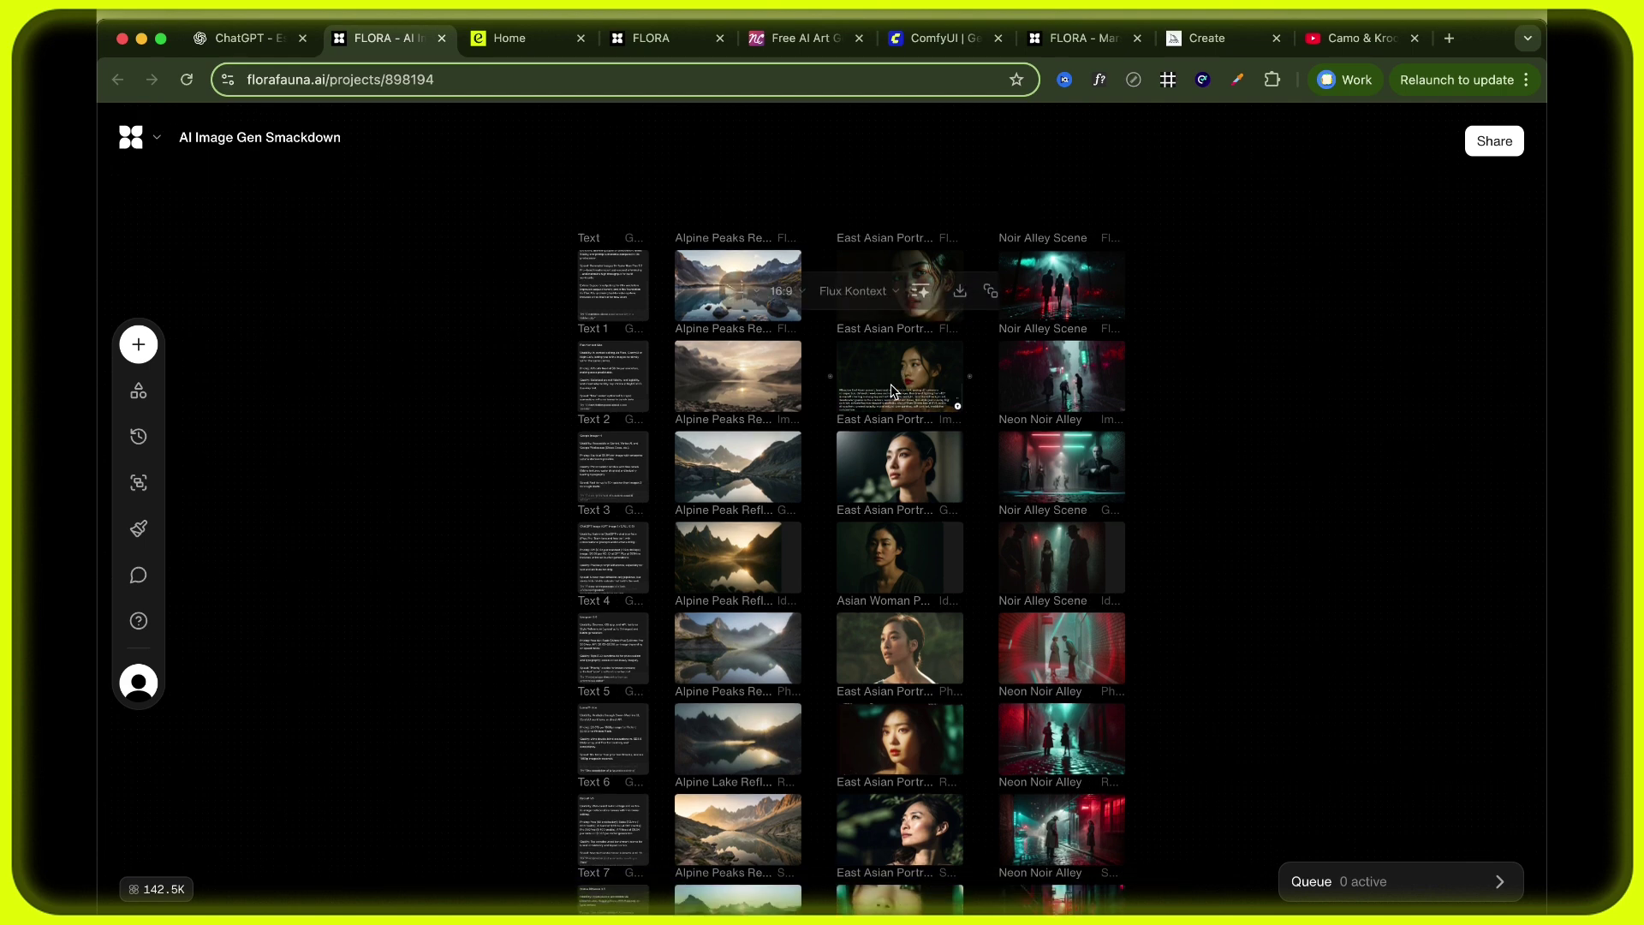
{"action": "scroll", "coordinate": [890, 387], "scroll_direction": "down", "scroll_amount": 5}
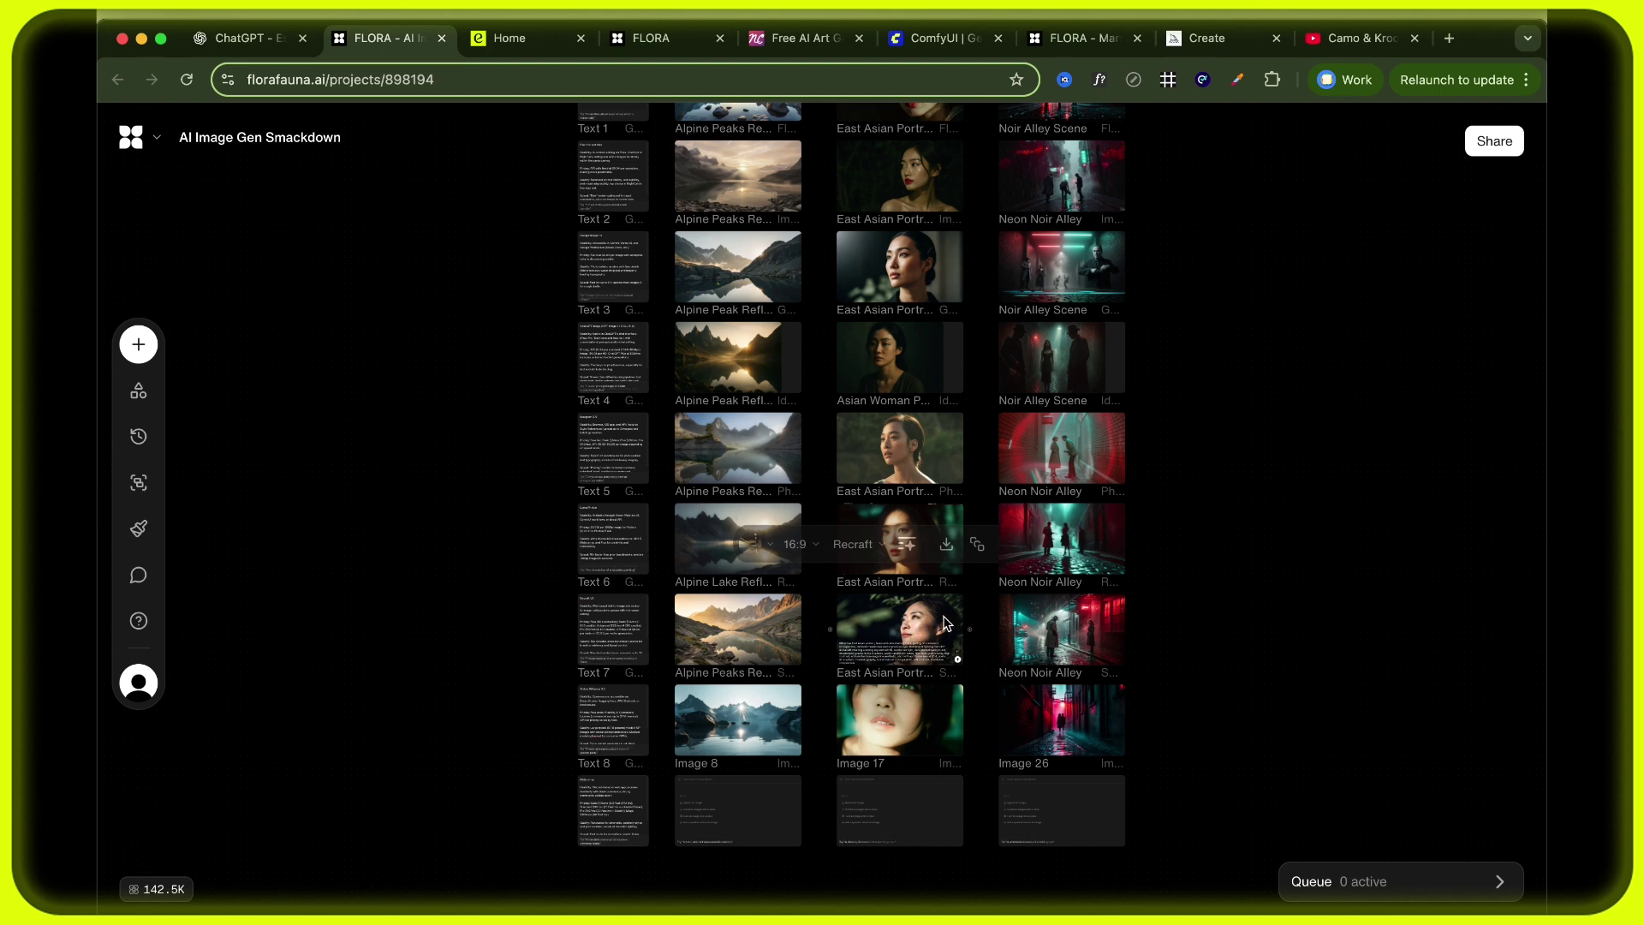
{"action": "scroll", "coordinate": [945, 622], "scroll_direction": "down", "scroll_amount": 1}
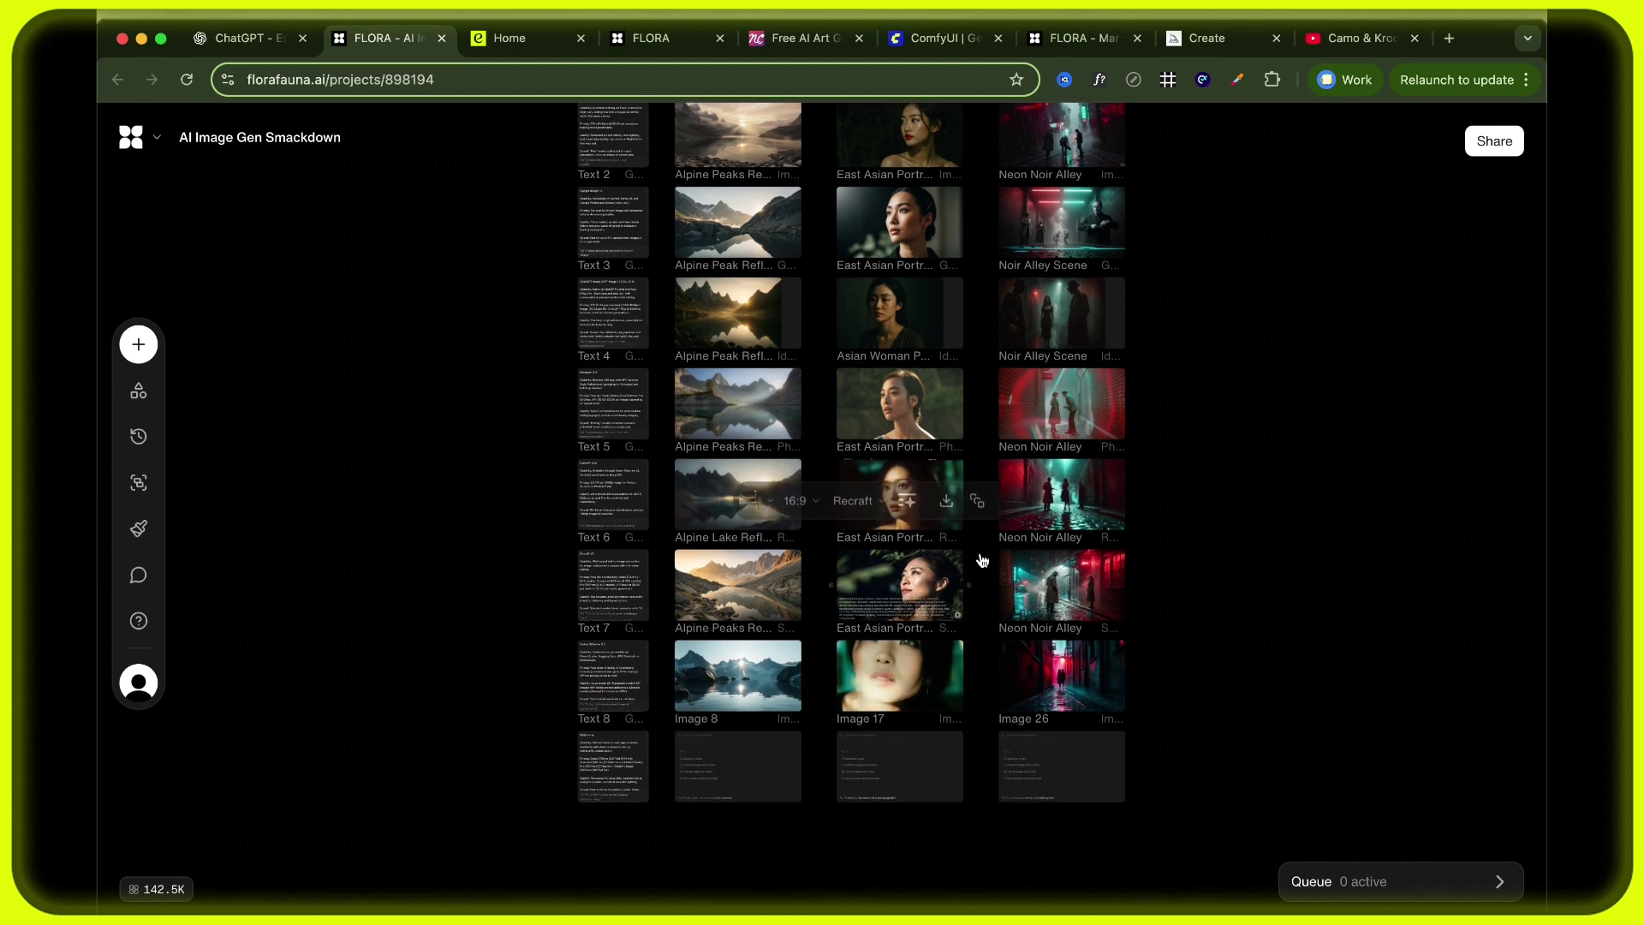
{"action": "scroll", "coordinate": [1322, 555], "scroll_direction": "up", "scroll_amount": 2}
{"action": "scroll", "coordinate": [1323, 556], "scroll_direction": "up", "scroll_amount": 5}
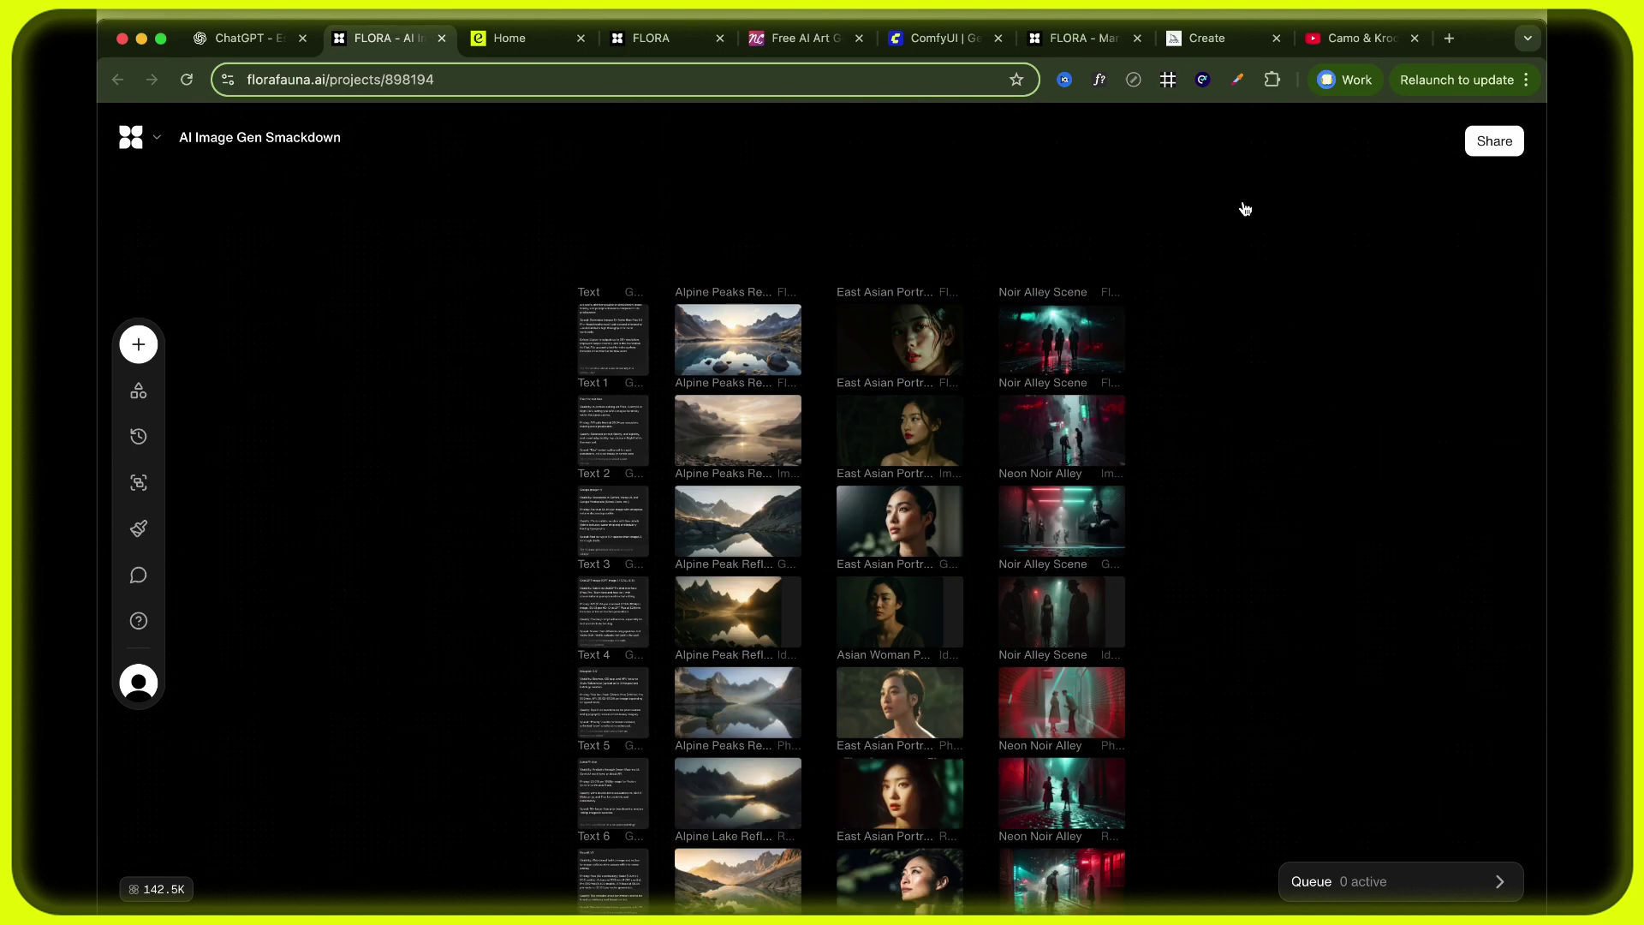
{"action": "left_click", "coordinate": [1197, 46]}
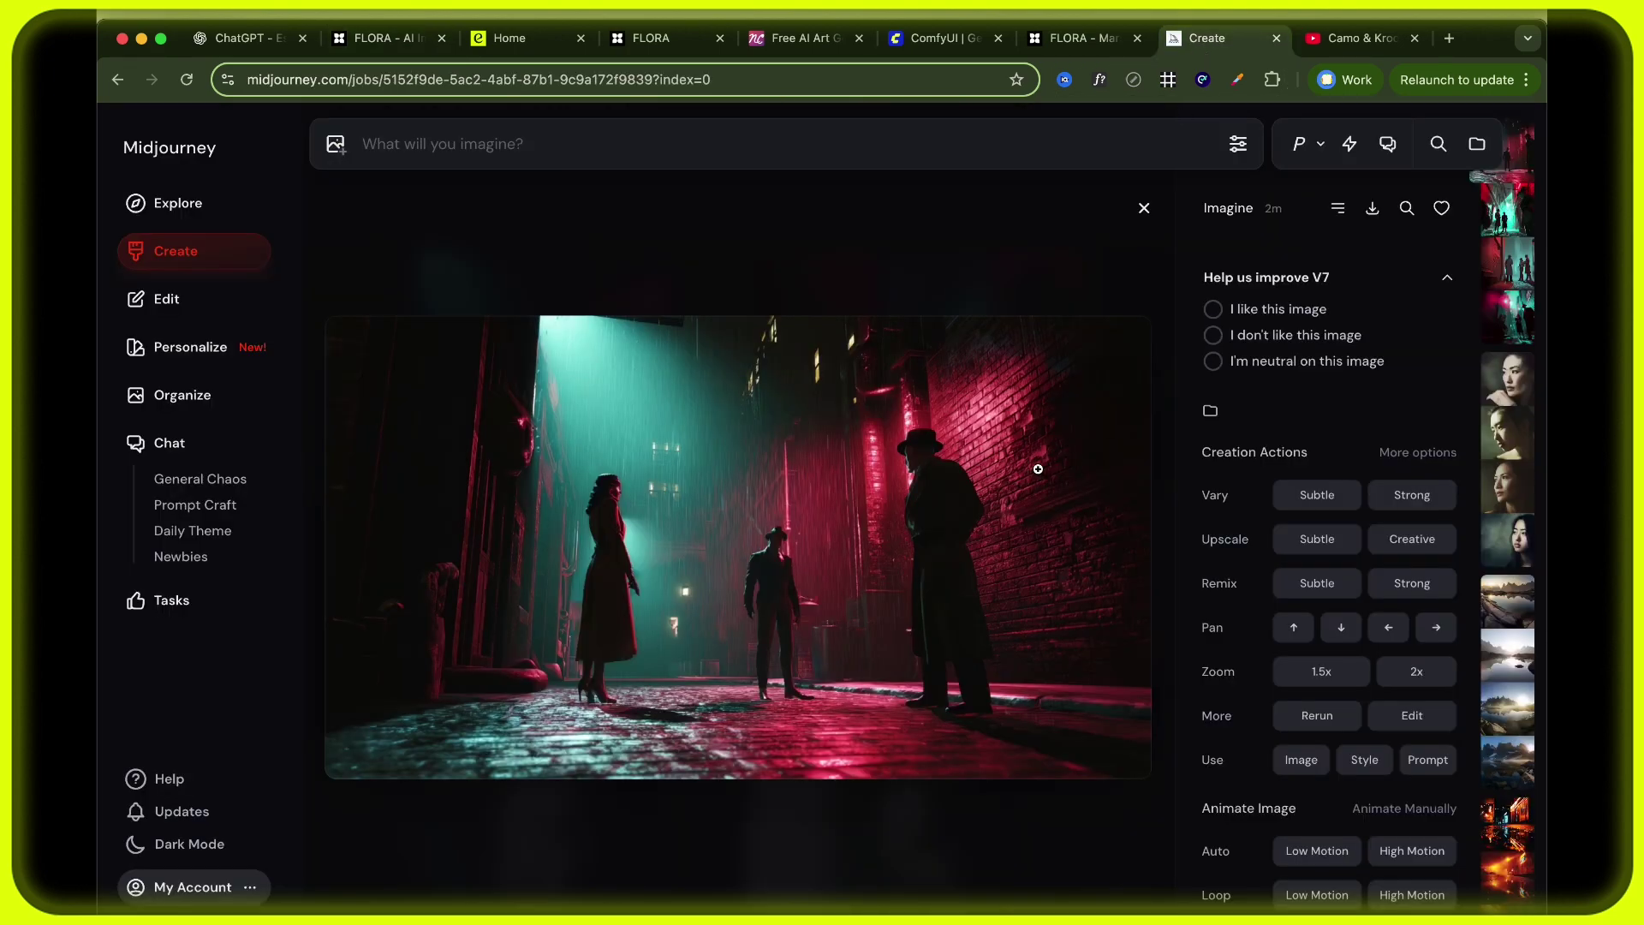
Close the noir alley detail, browse Midjourney's noir, portrait and alpine results, then return to FLORA.
{"action": "left_click", "coordinate": [1145, 210]}
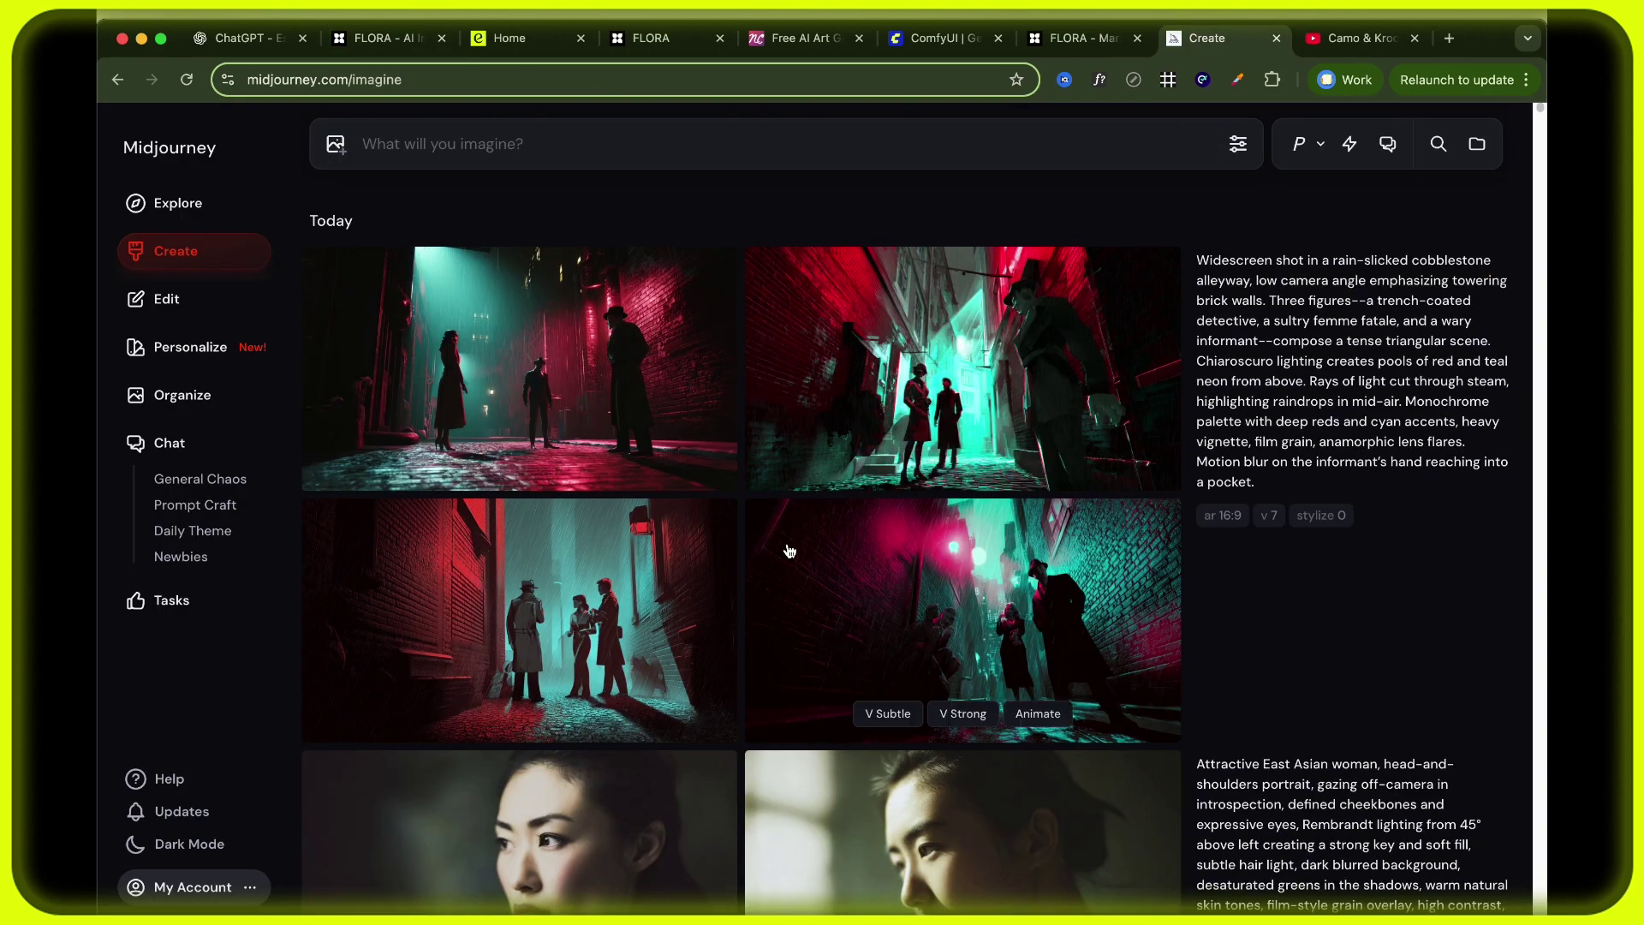
{"action": "scroll", "coordinate": [800, 522], "scroll_direction": "down", "scroll_amount": 1}
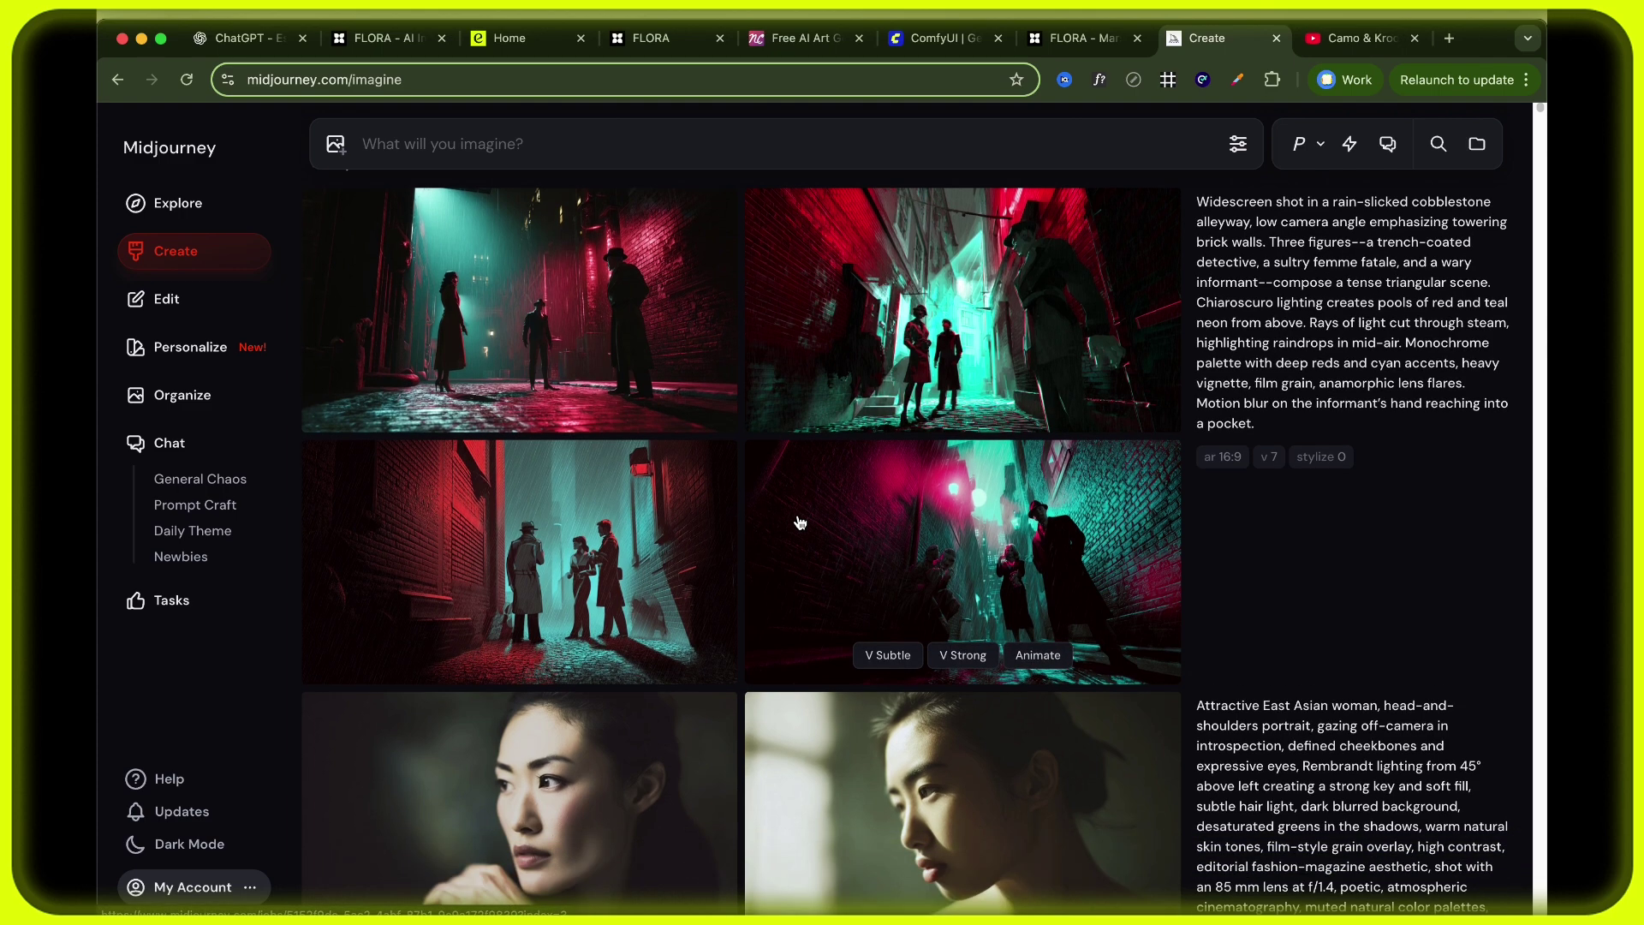
{"action": "scroll", "coordinate": [800, 523], "scroll_direction": "down", "scroll_amount": 5}
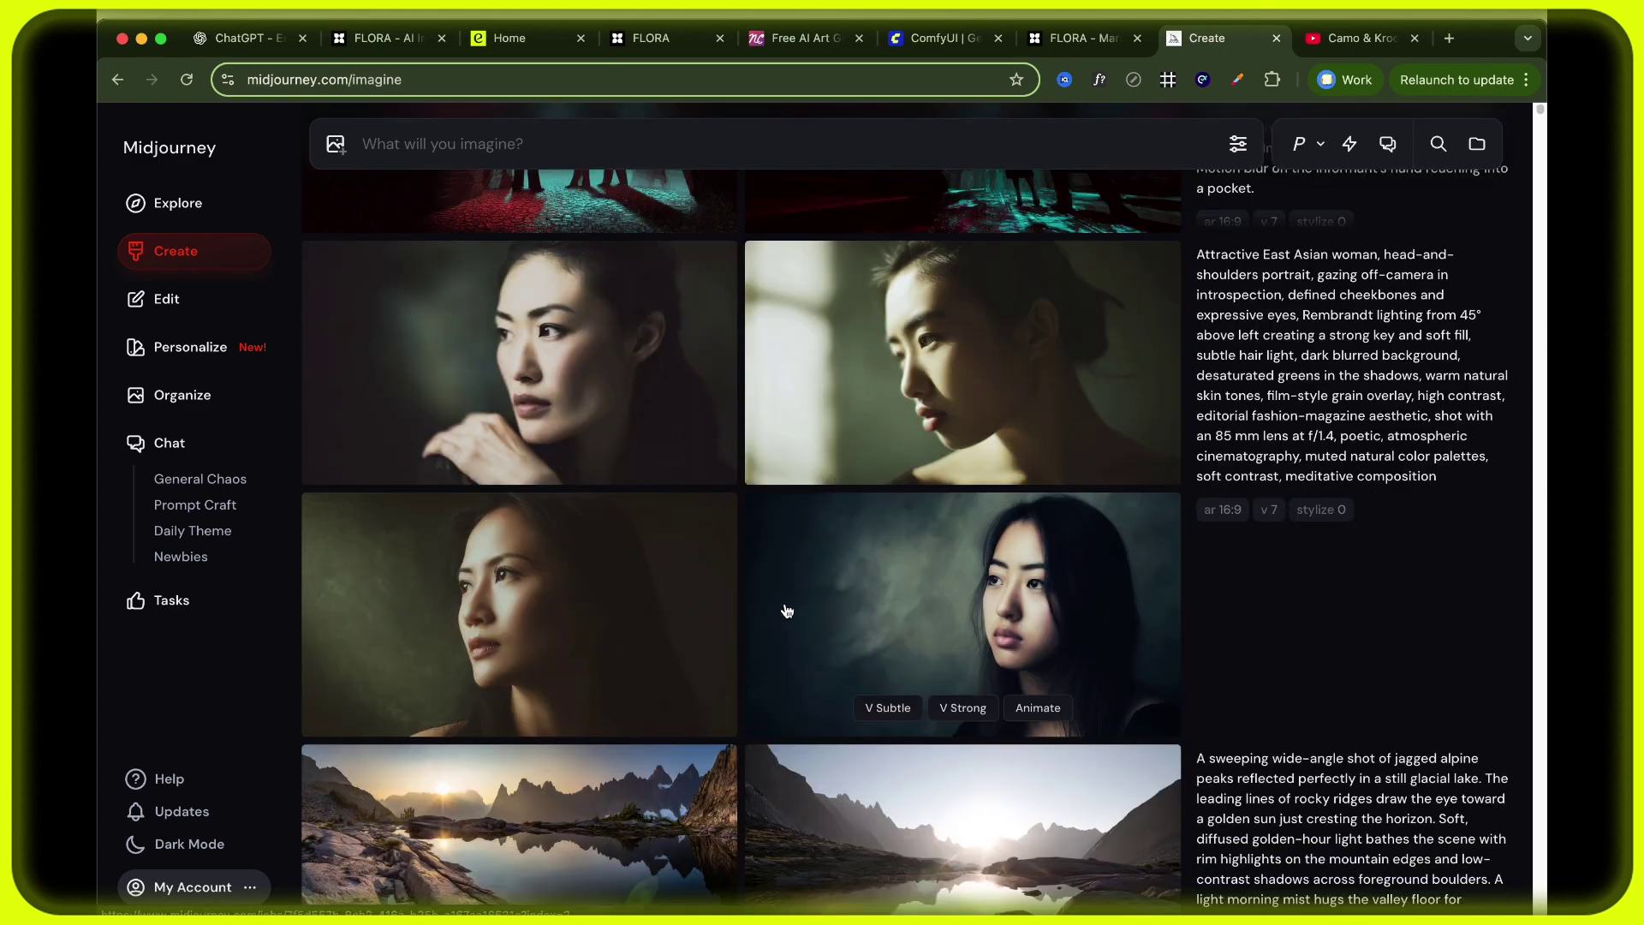
{"action": "scroll", "coordinate": [754, 597], "scroll_direction": "down", "scroll_amount": 5}
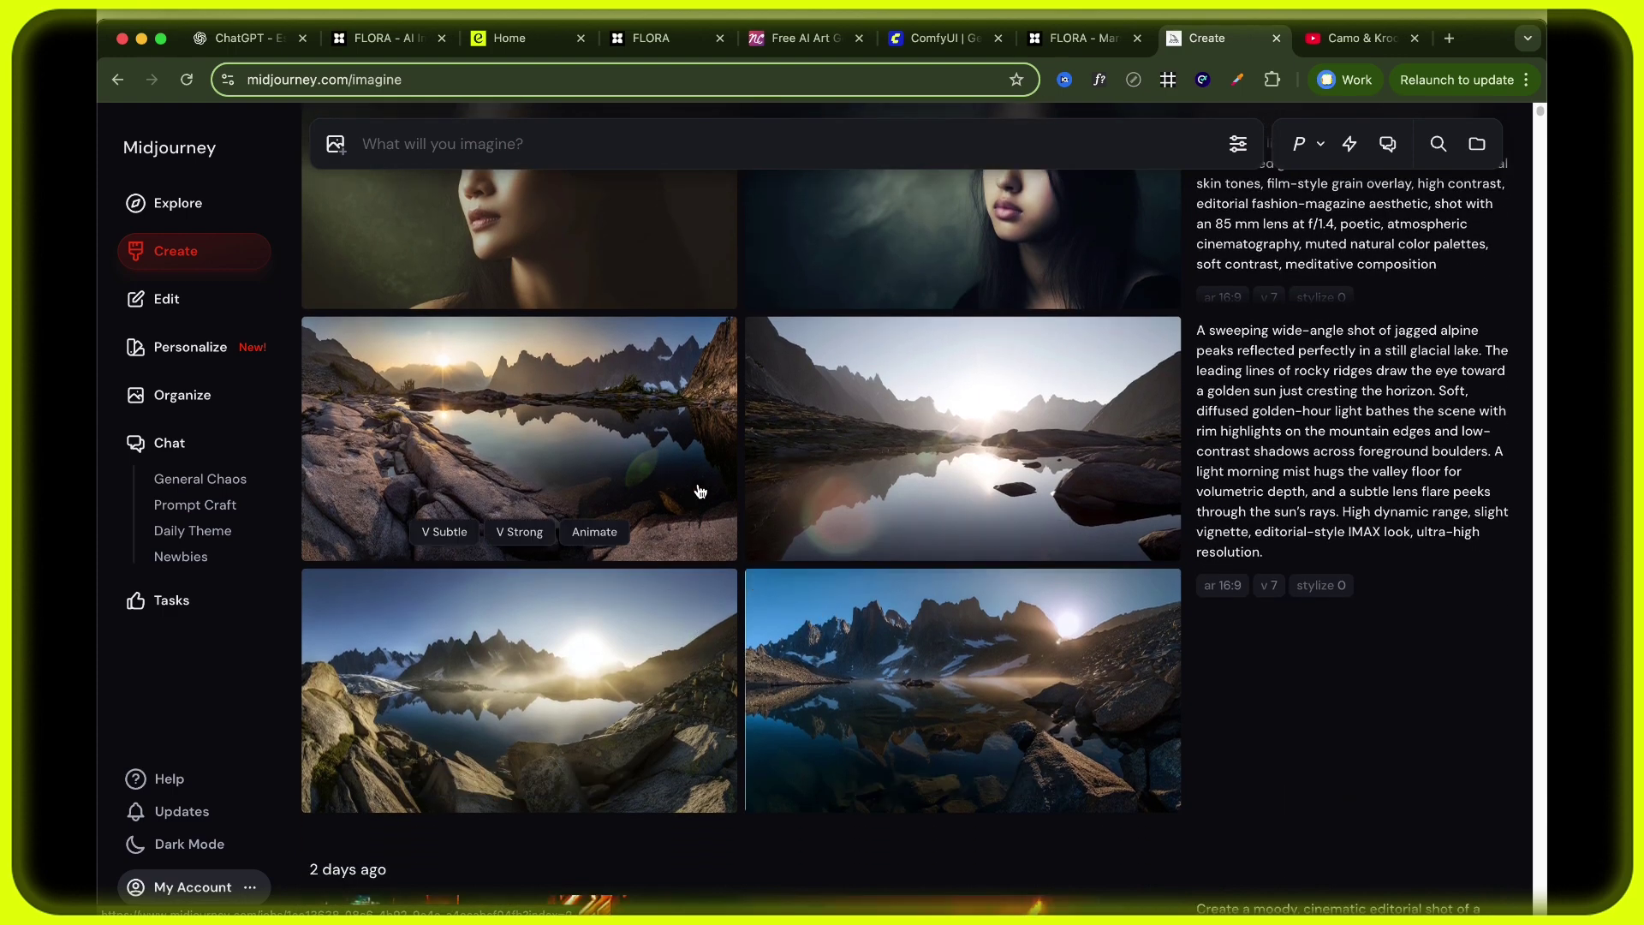
{"action": "scroll", "coordinate": [803, 534], "scroll_direction": "up", "scroll_amount": 8}
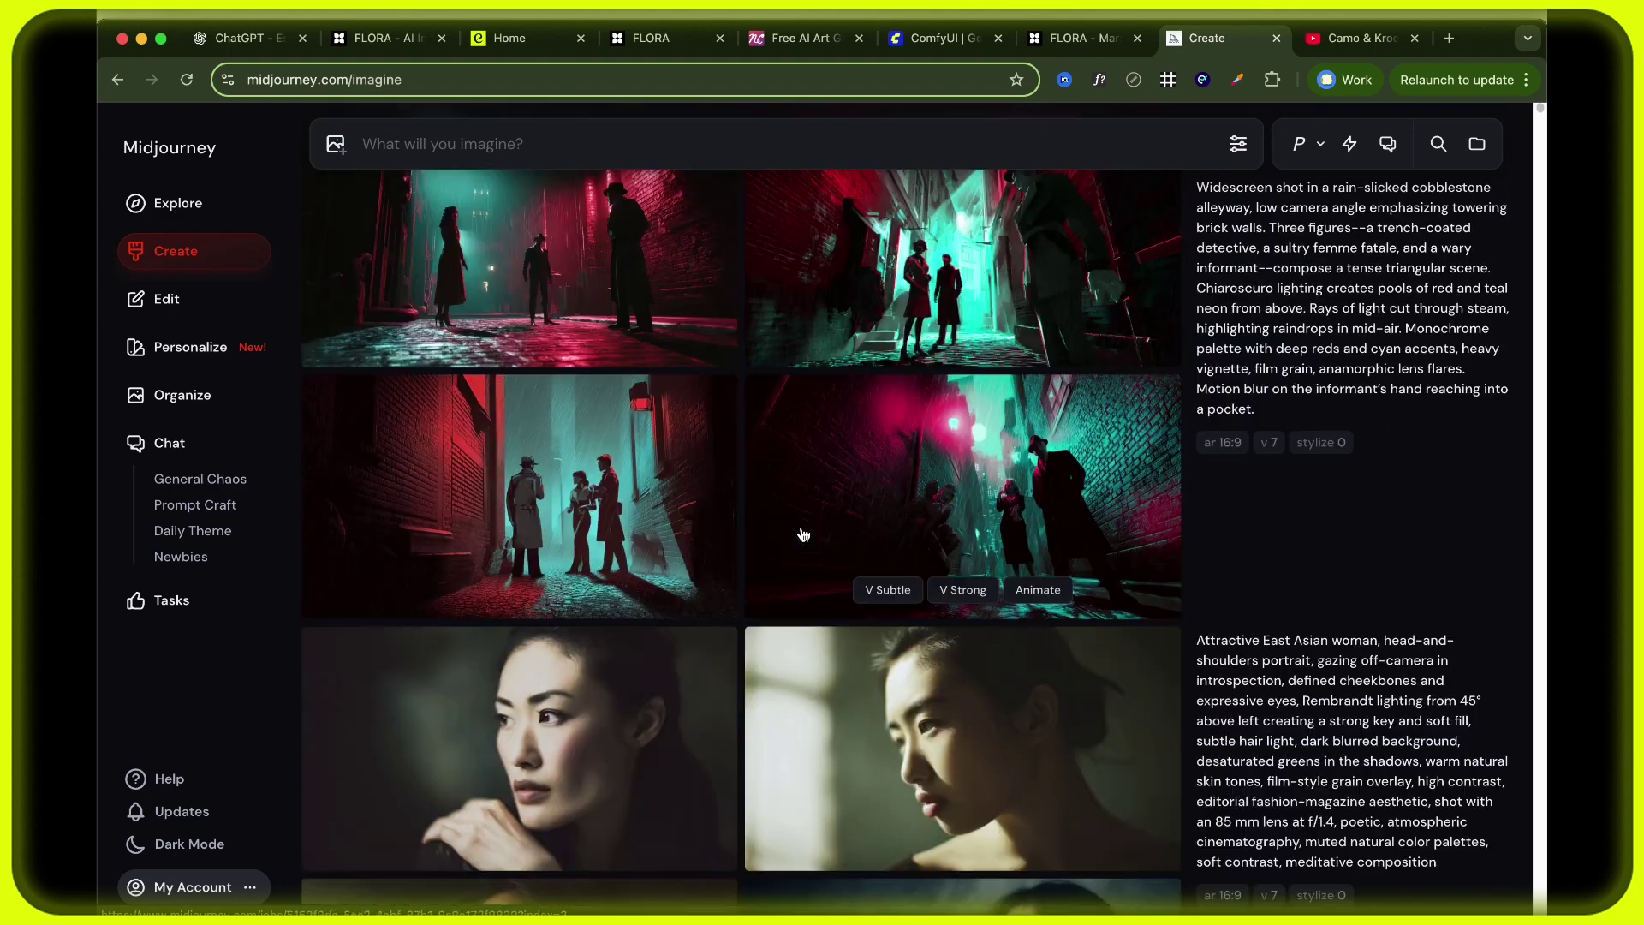
{"action": "left_click", "coordinate": [398, 53]}
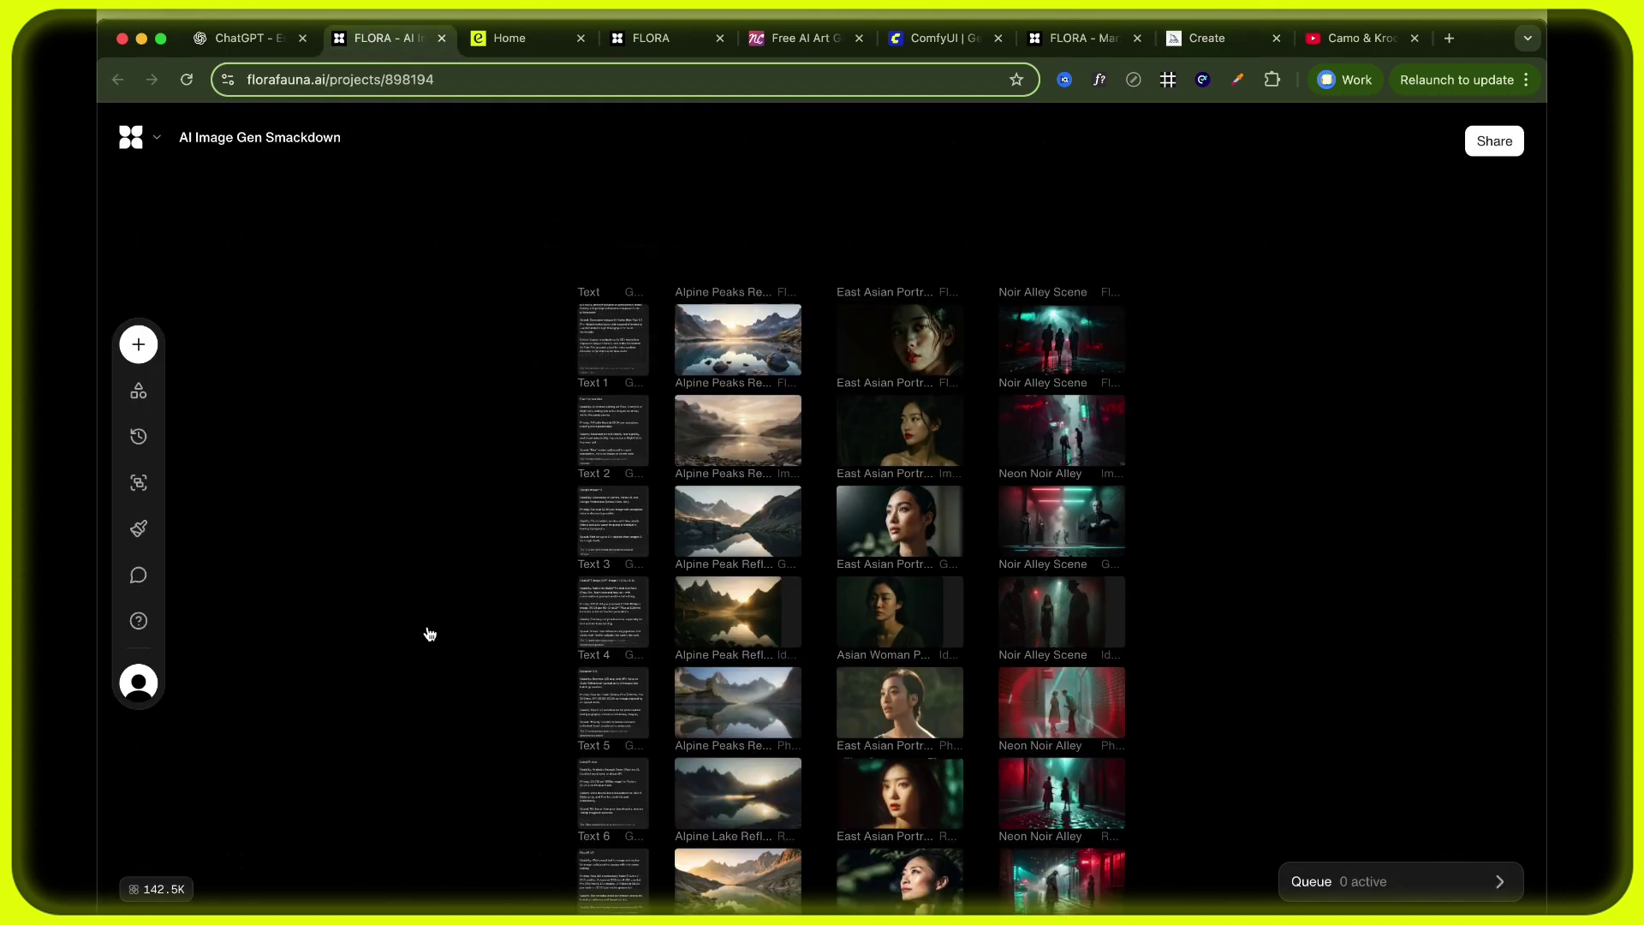
Scroll the FLORA canvas down toward the empty Image 8, 17 and 26 blocks.
{"action": "scroll", "coordinate": [430, 633], "scroll_direction": "down", "scroll_amount": 1}
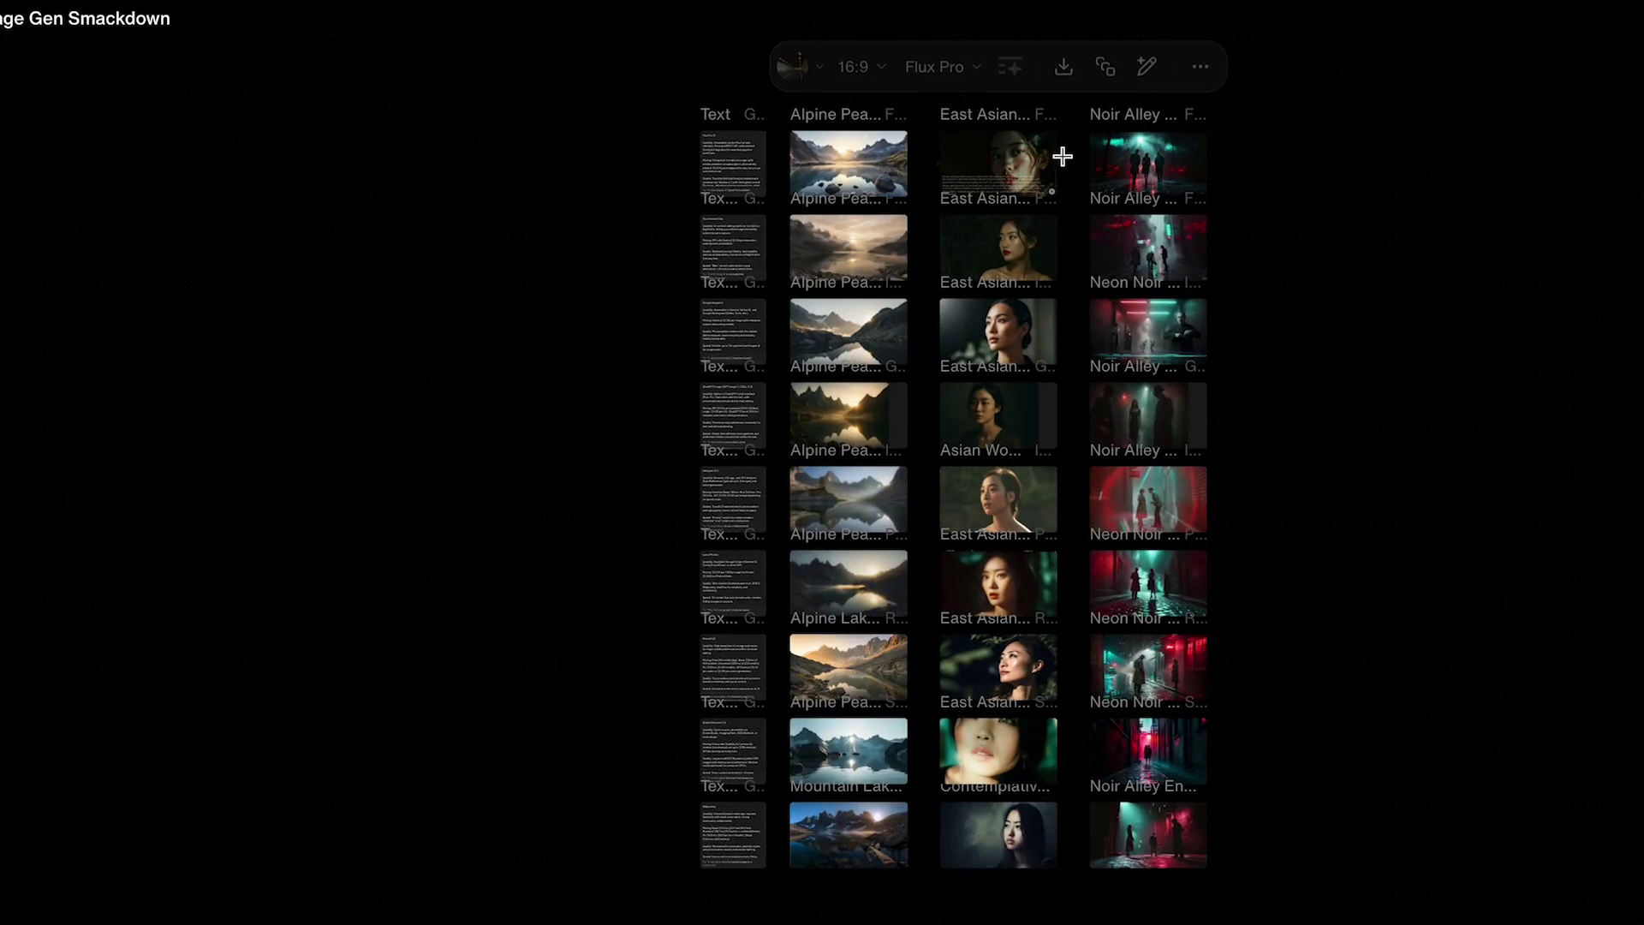
{"action": "scroll", "coordinate": [1073, 172], "scroll_direction": "up", "scroll_amount": 10}
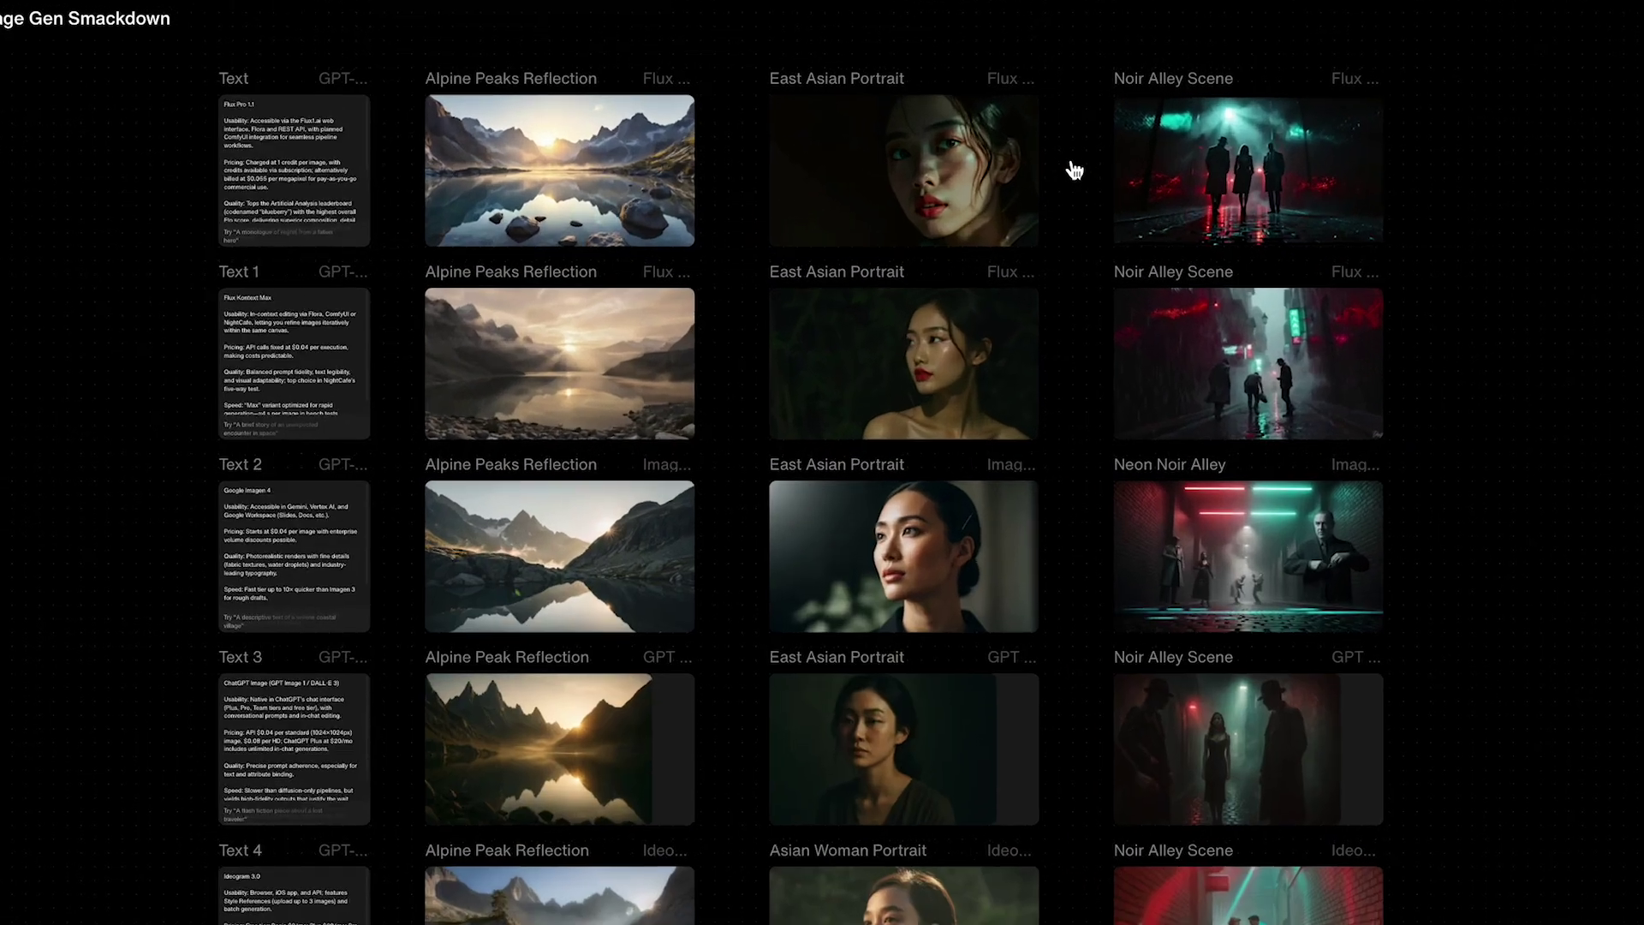